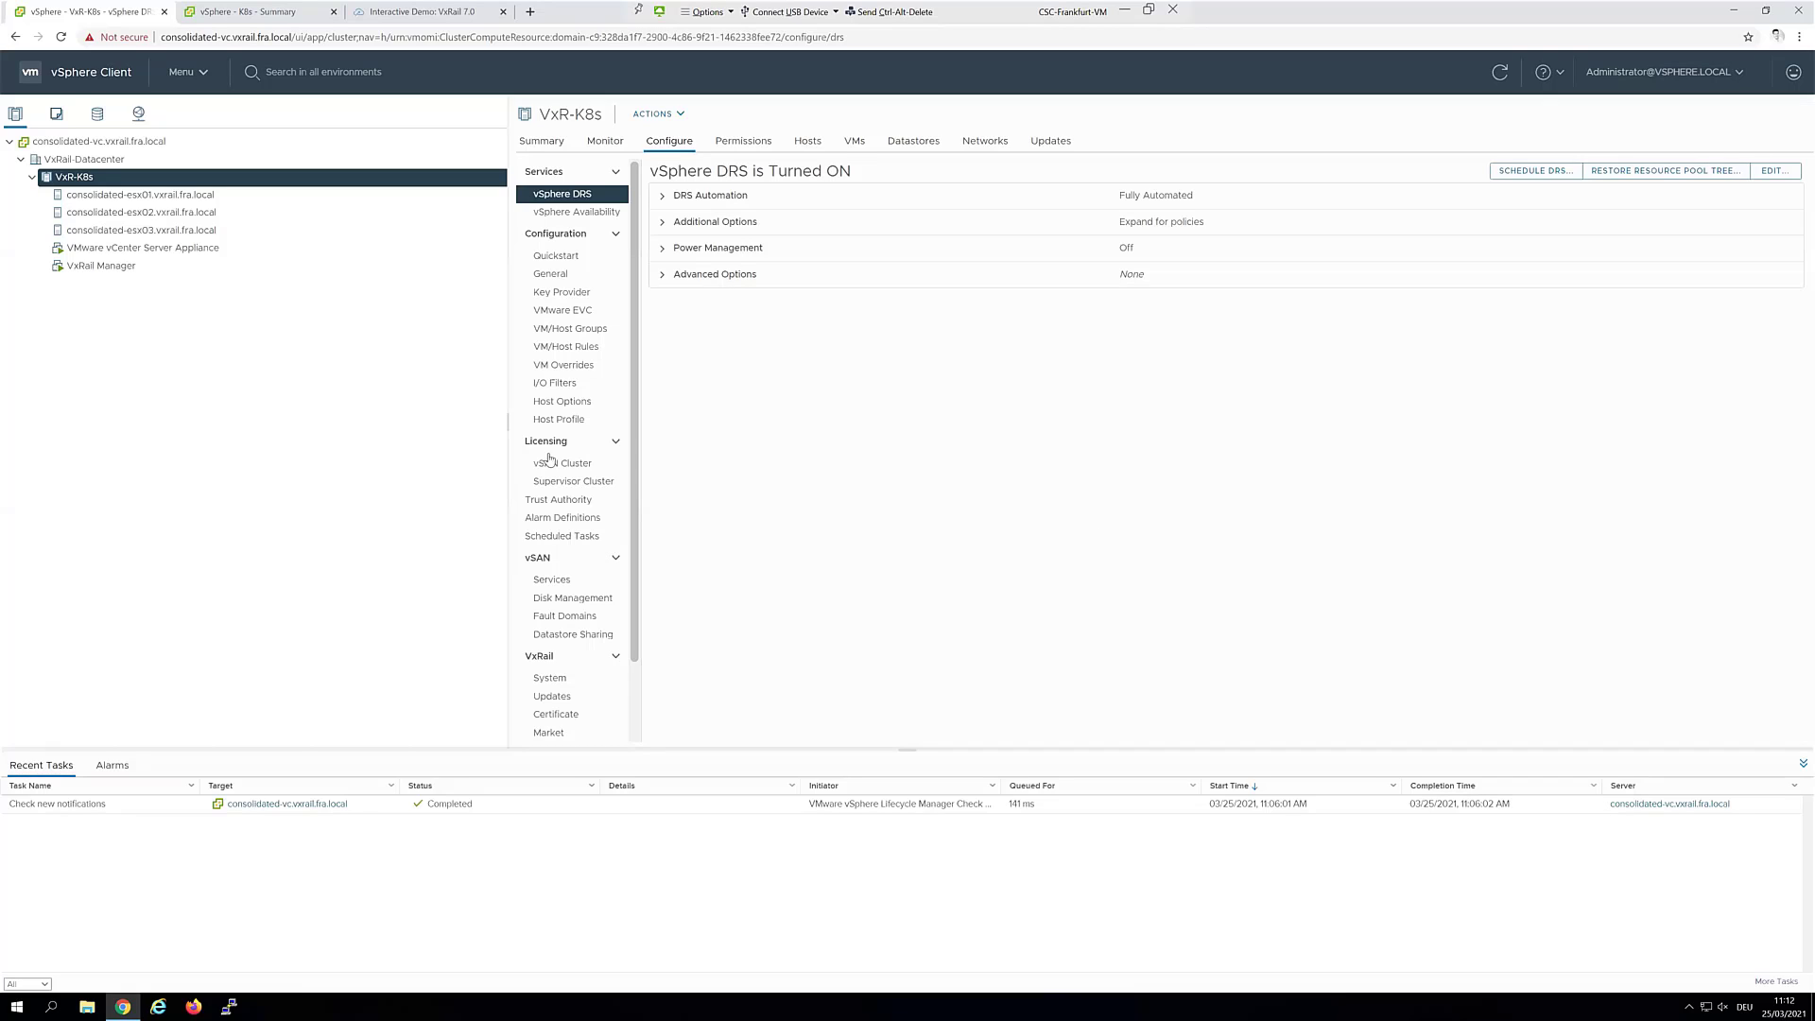
Look over the Dell VxRail Interactive Demo's sections, then close that demo tab with Ctrl+W
left_click(404, 15)
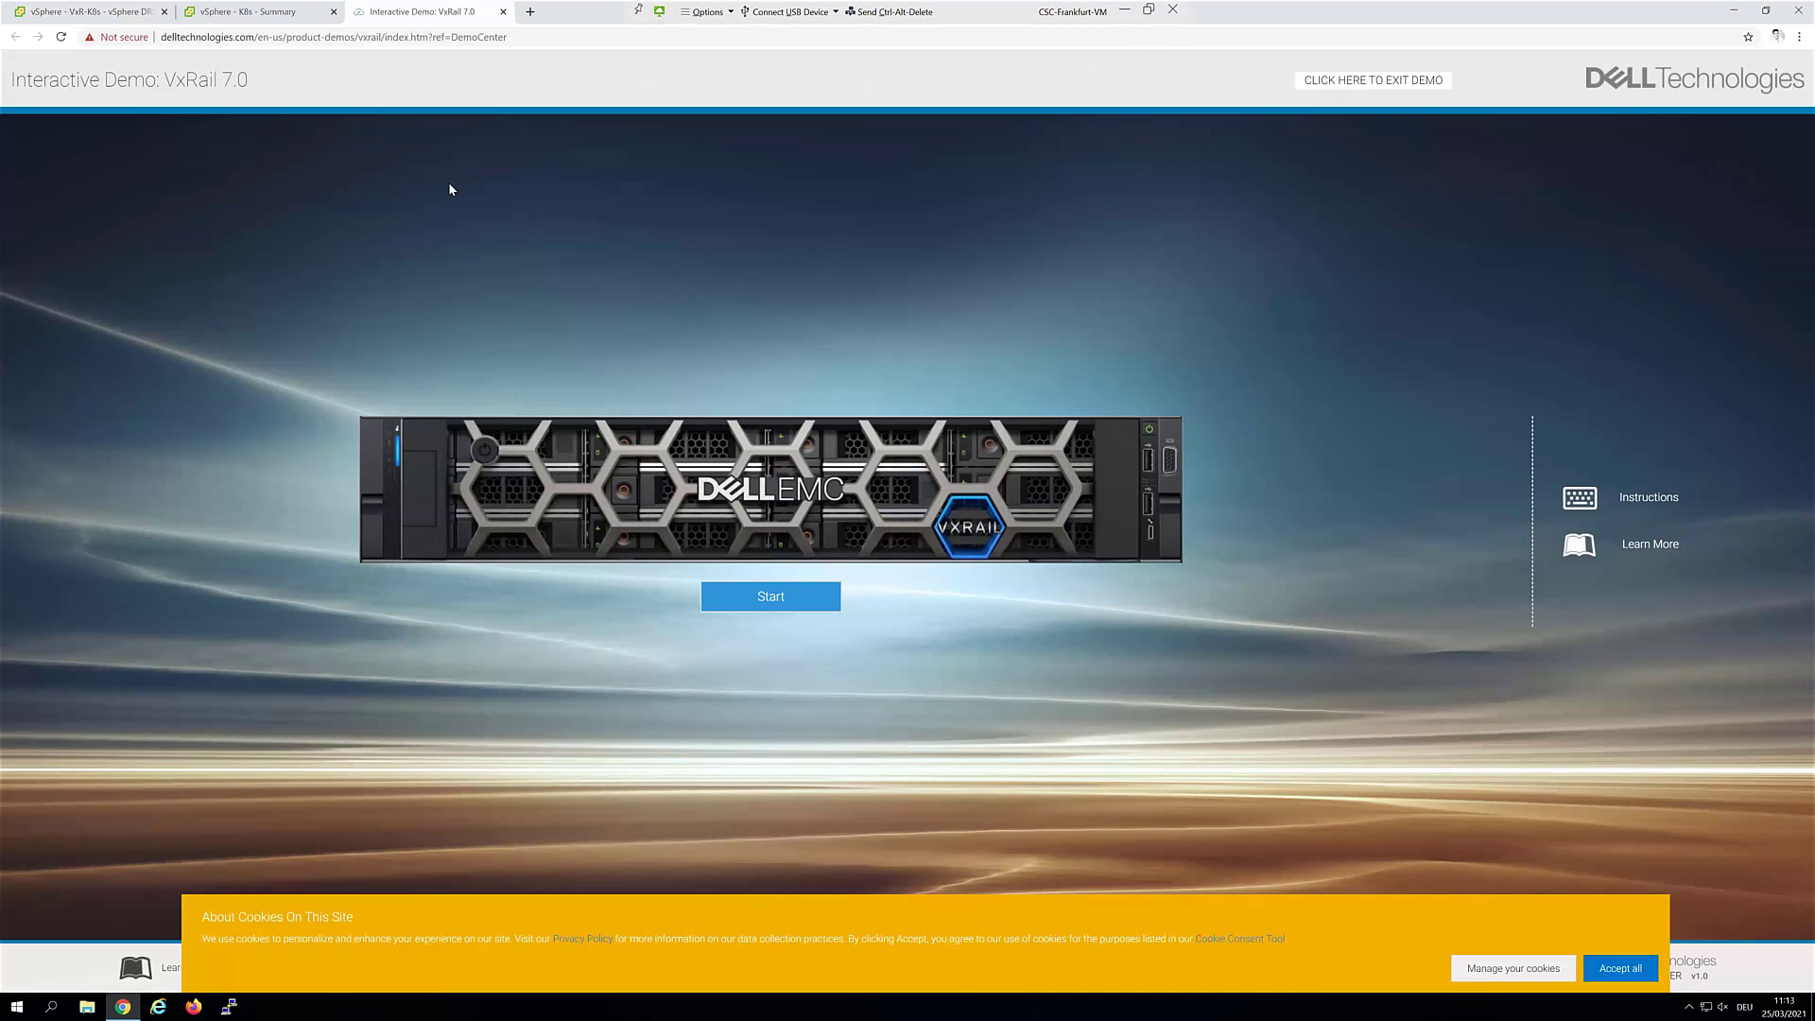
left_click(777, 600)
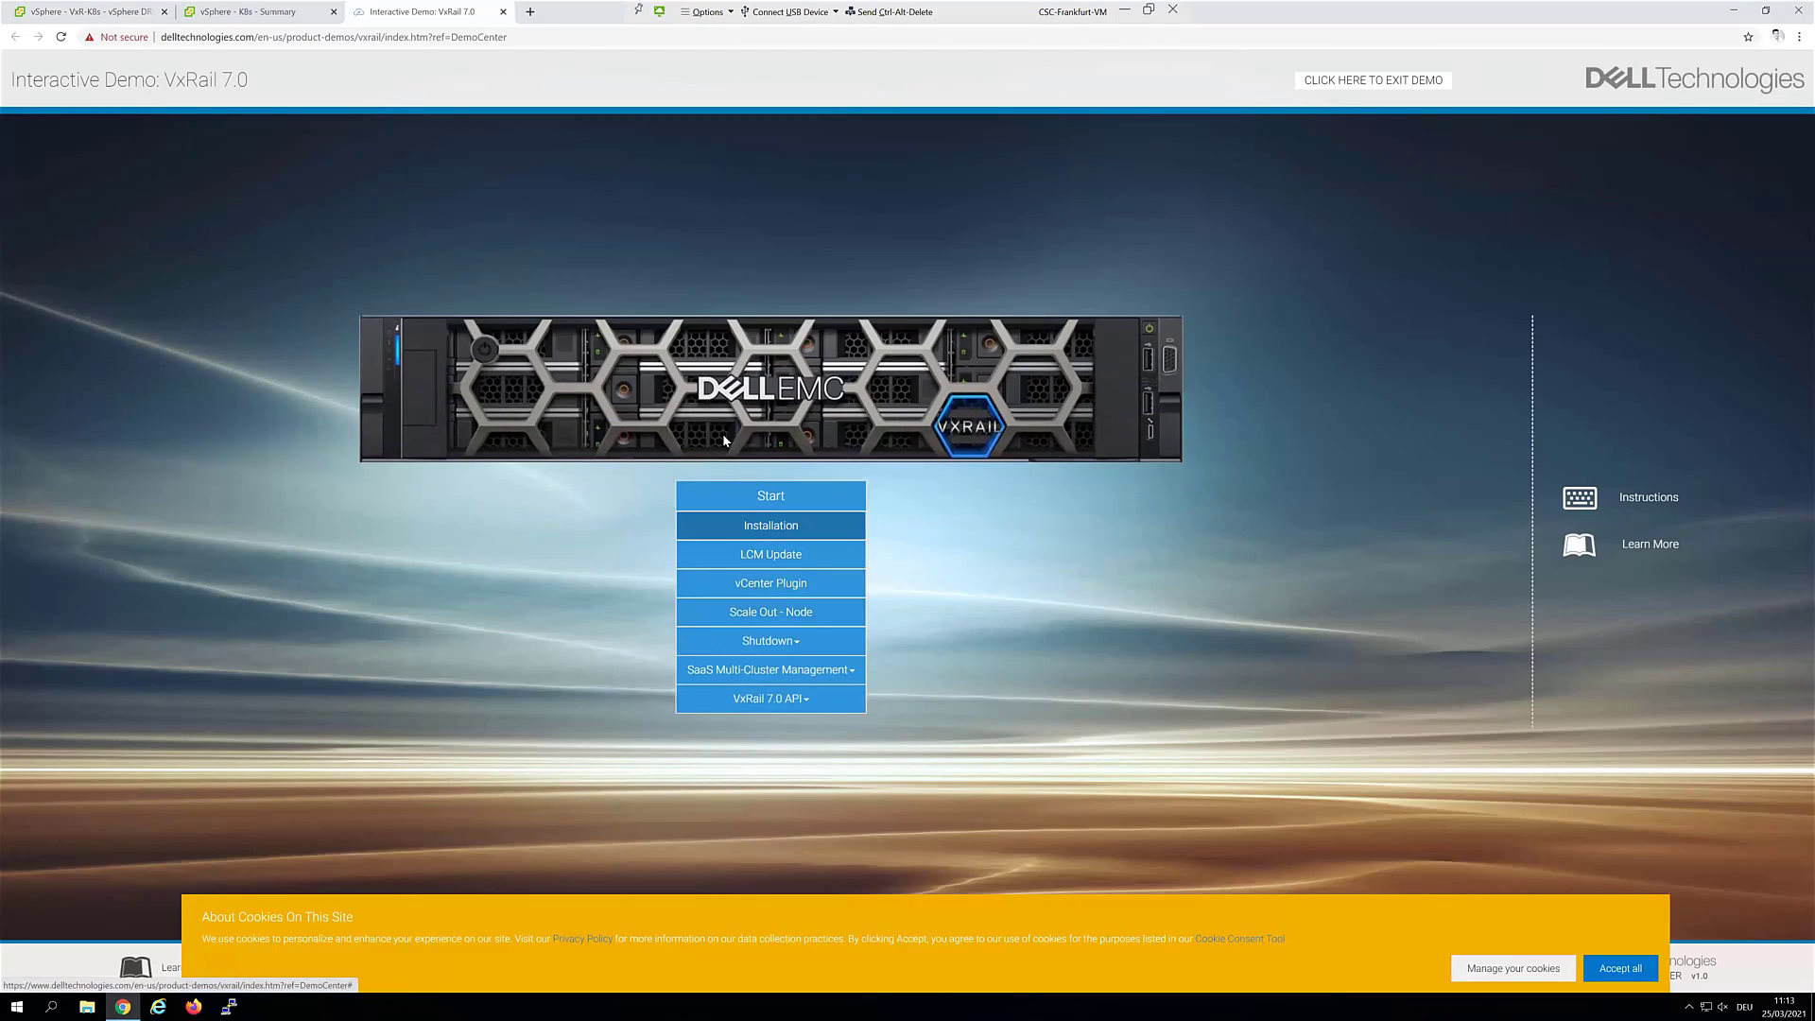
left_click(568, 37)
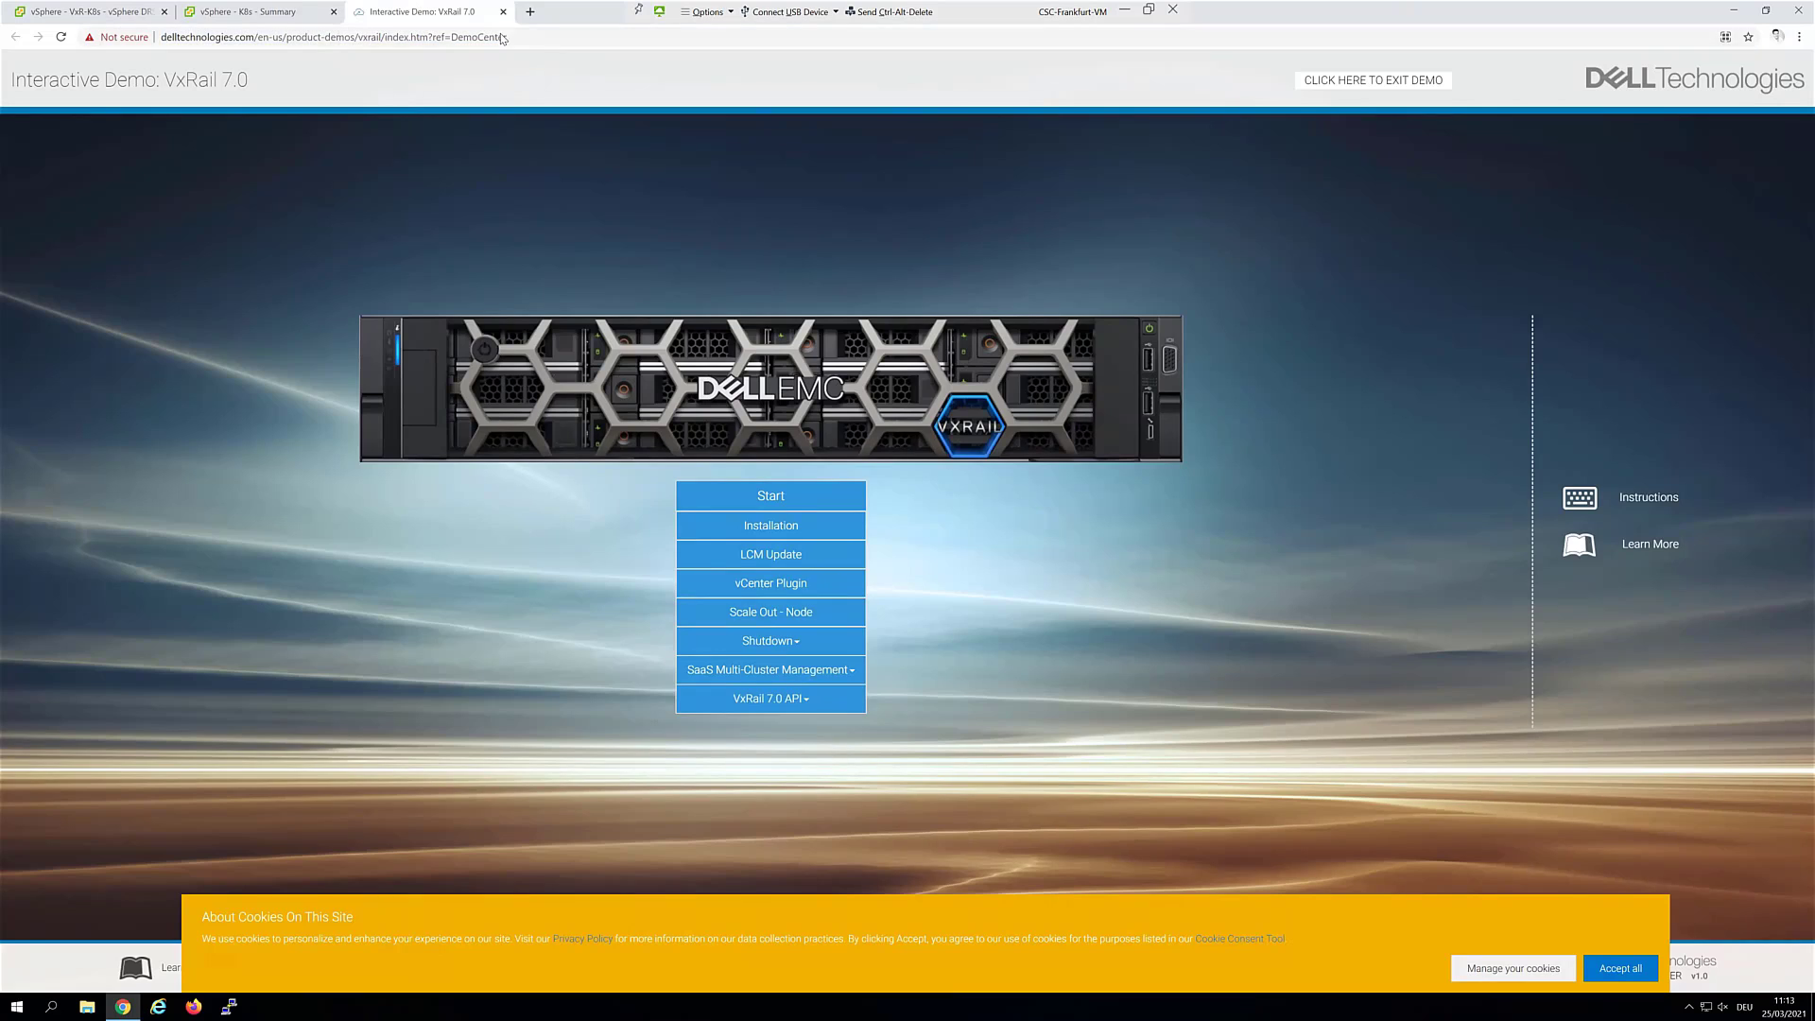
key("ctrl+w")
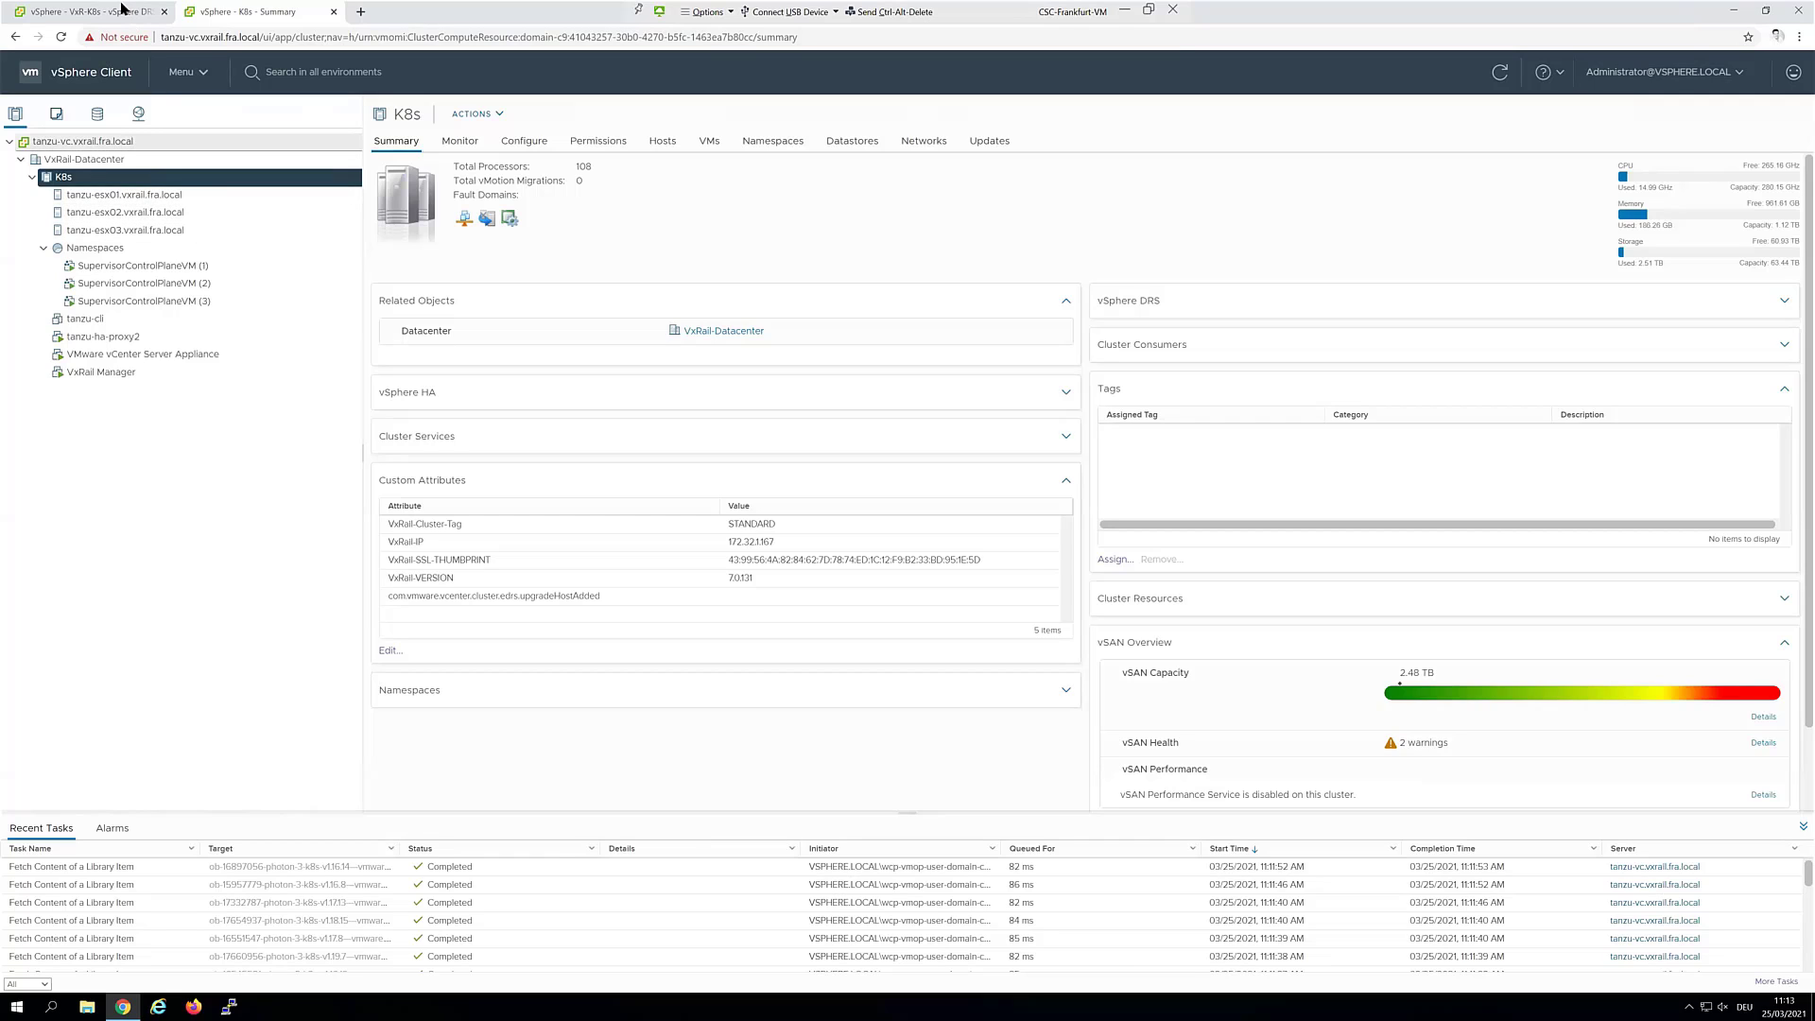
Switch to the VxR-K8s vSphere tab and browse the VxRail-vSAN datastore's files
key("ctrl+Tab")
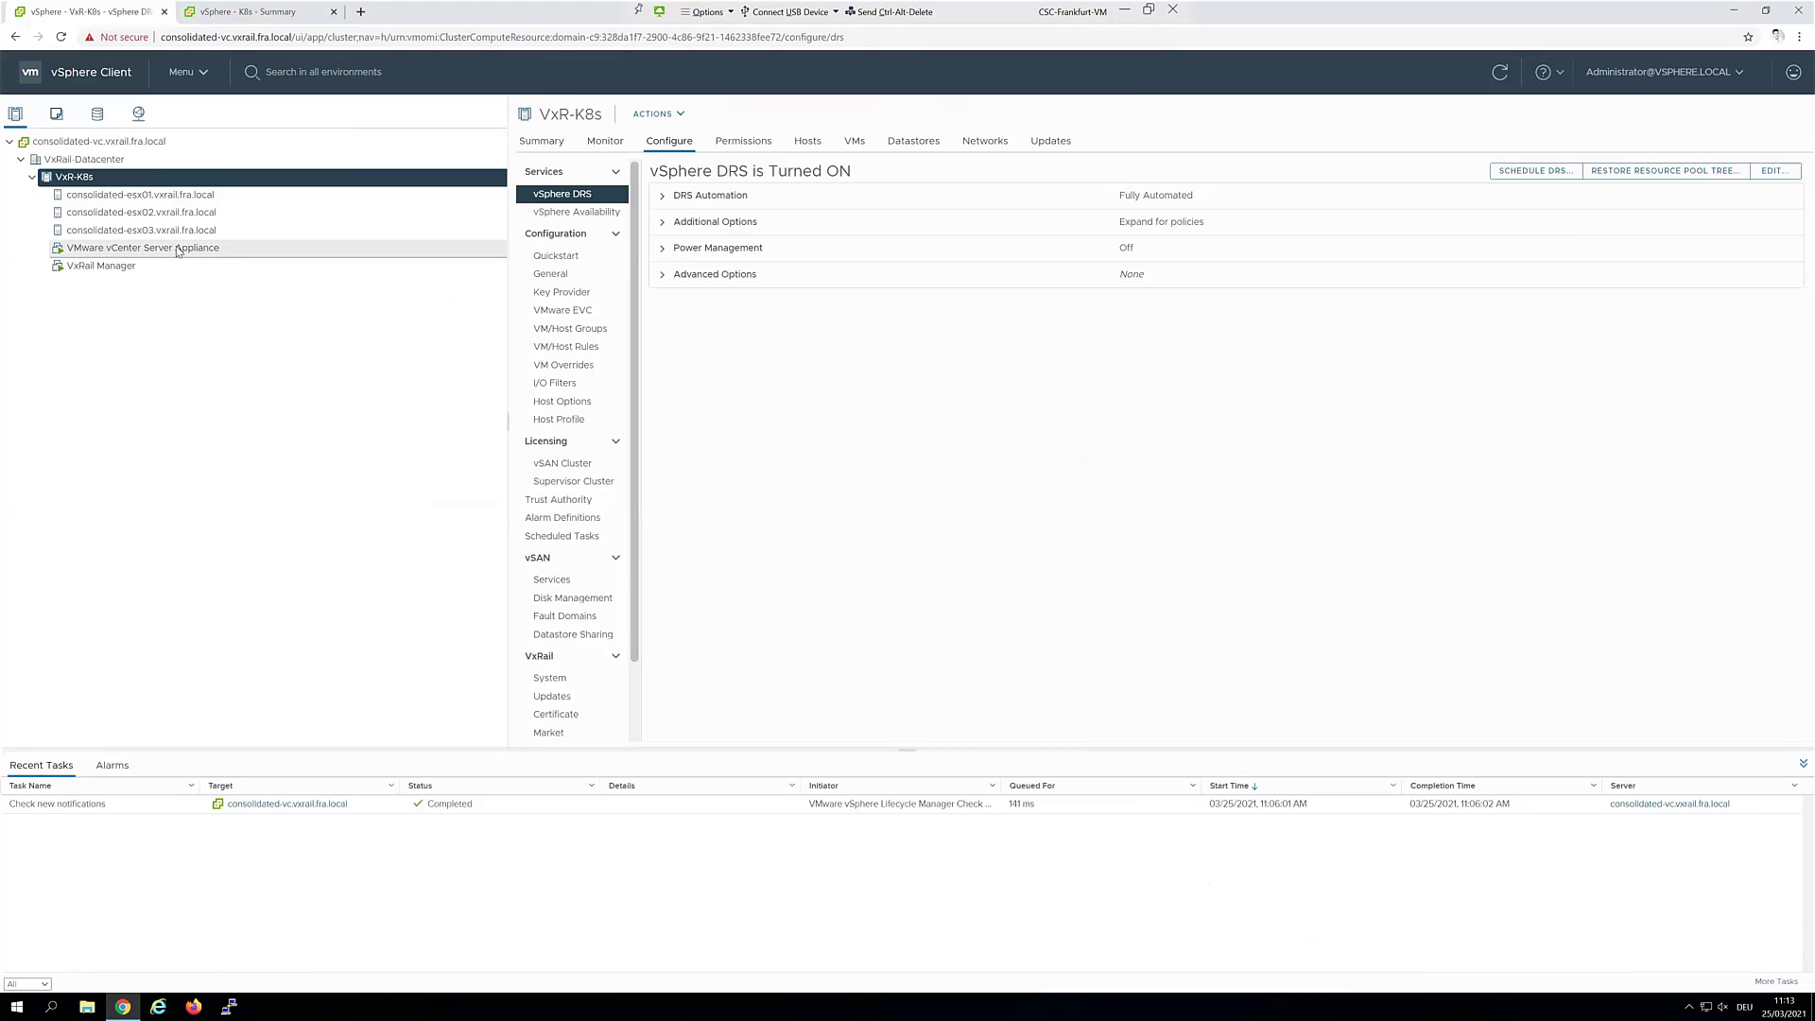
left_click(97, 114)
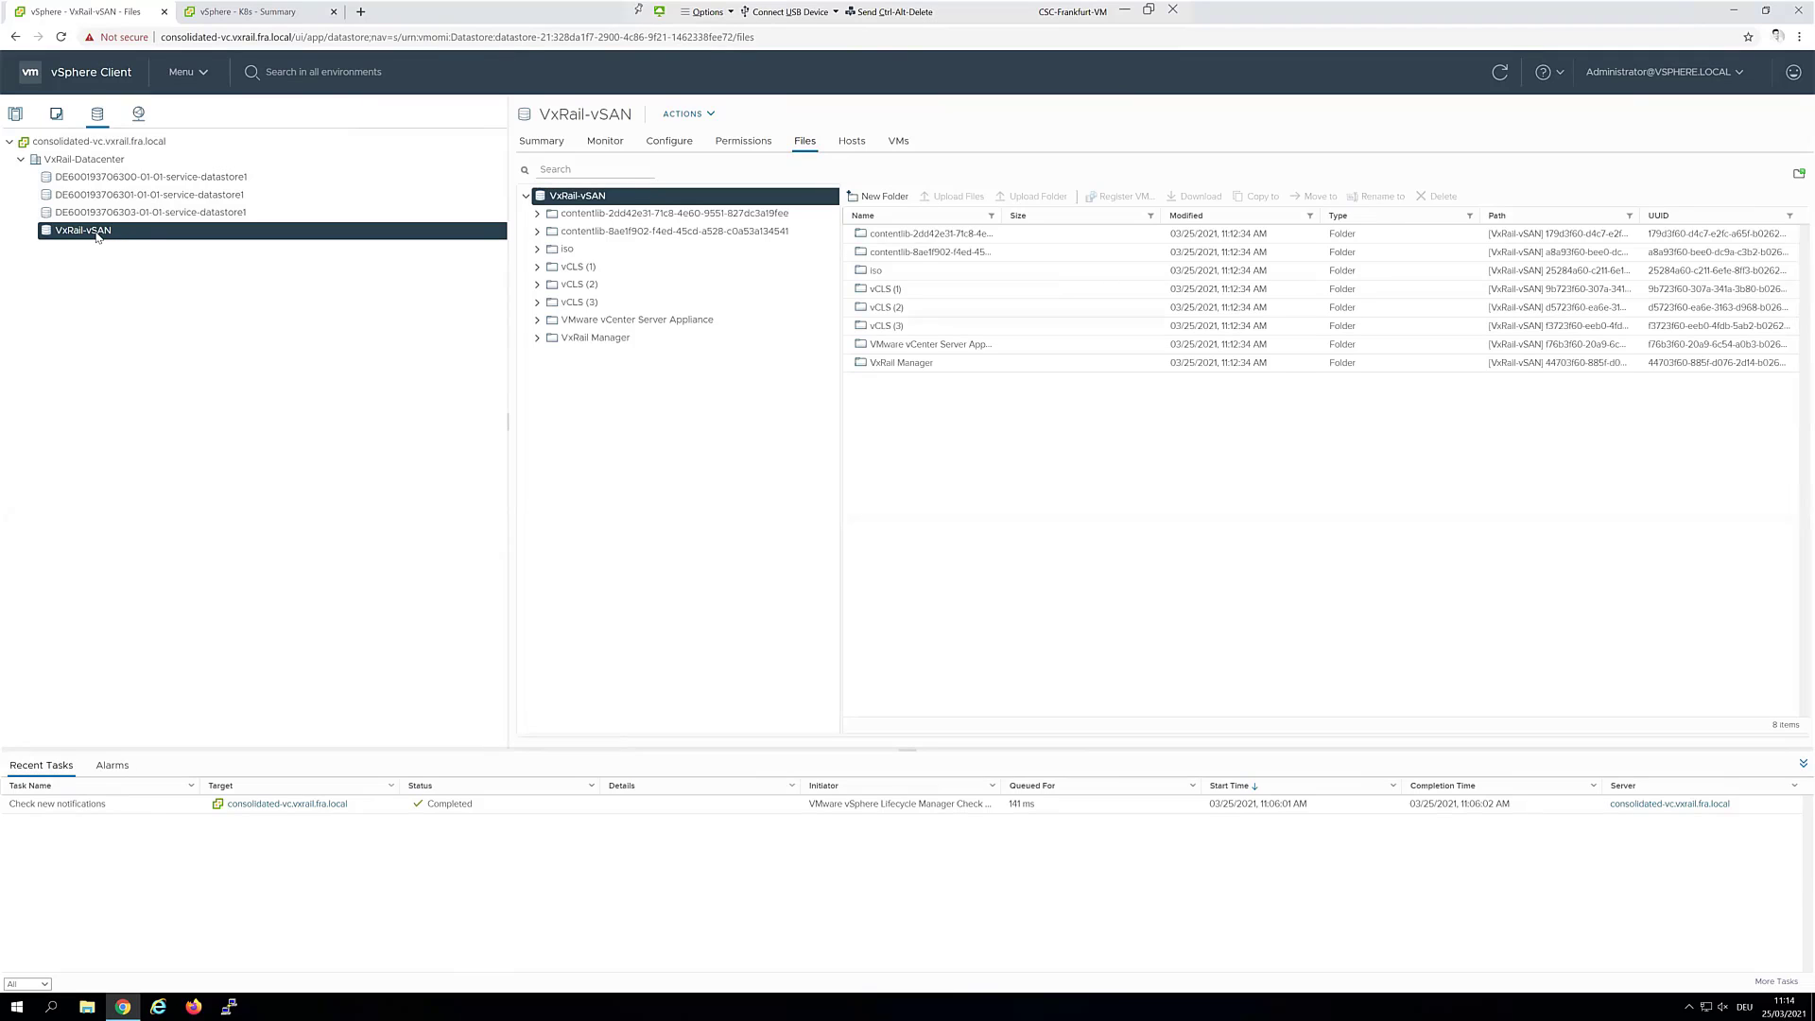
Review the frontend (VLAN 778), workload (VLAN 777) and Management Network (VLAN 101) port groups
left_click(138, 114)
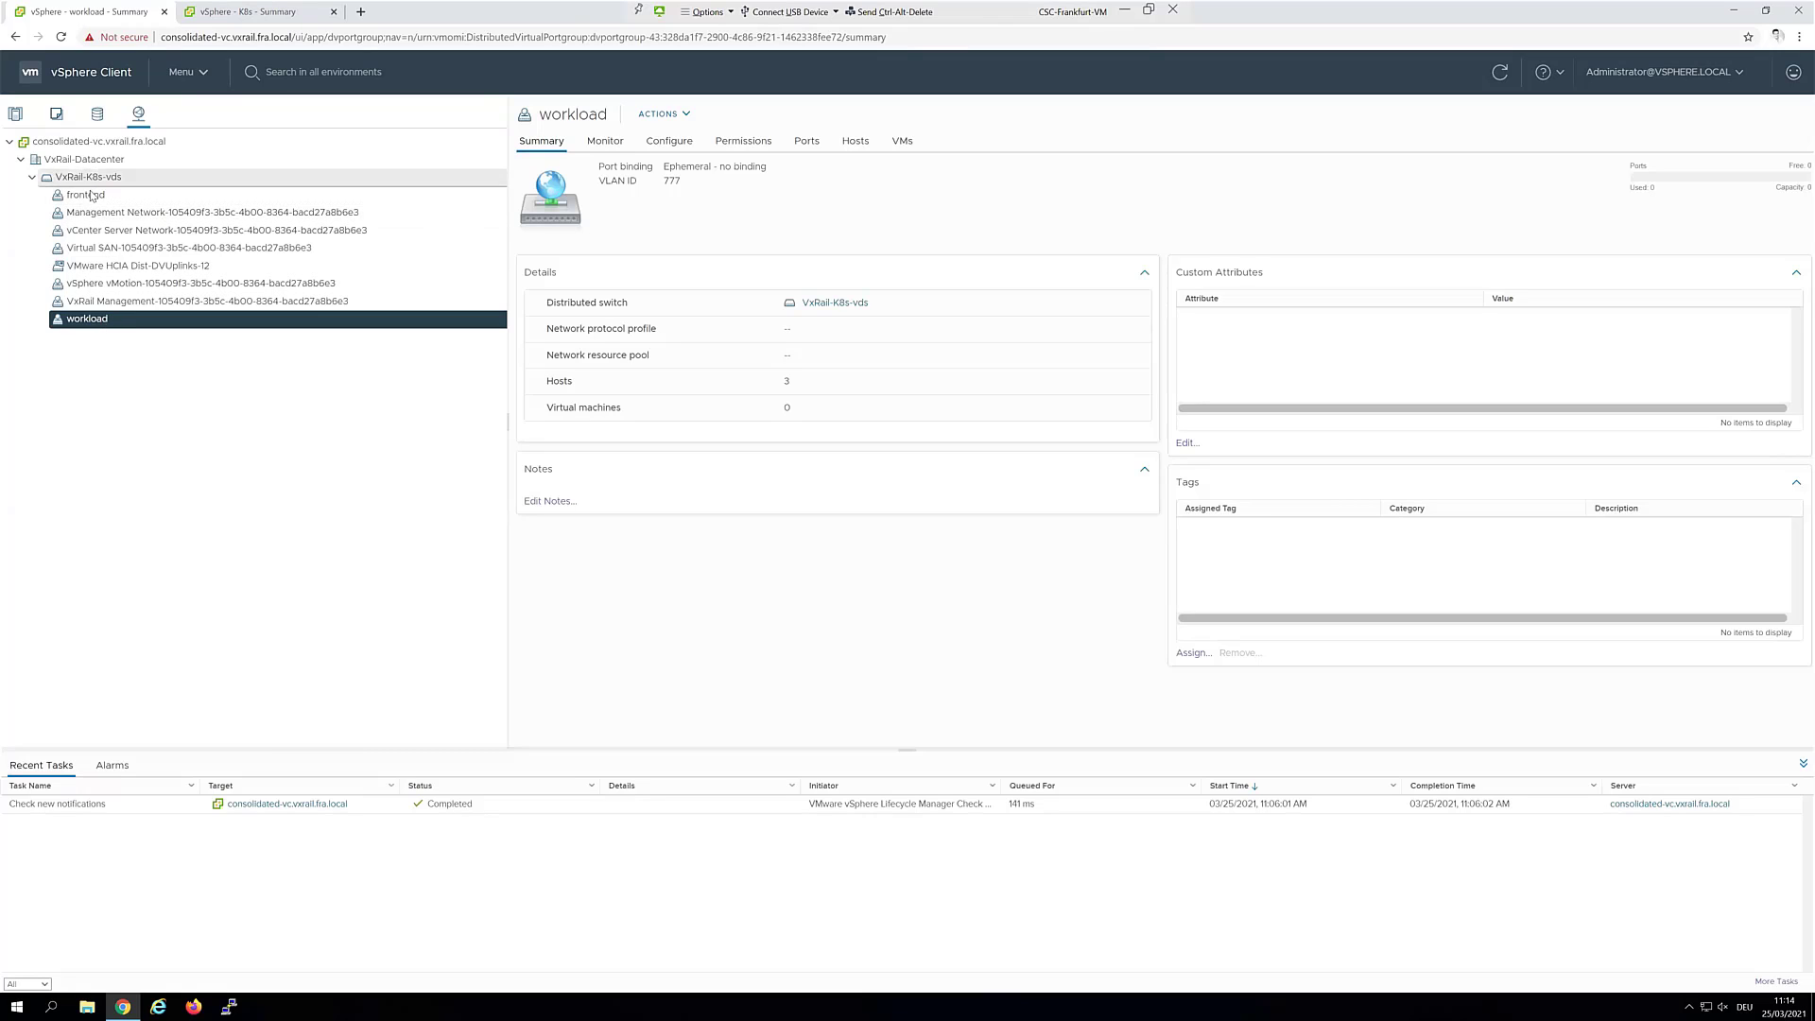
left_click(92, 196)
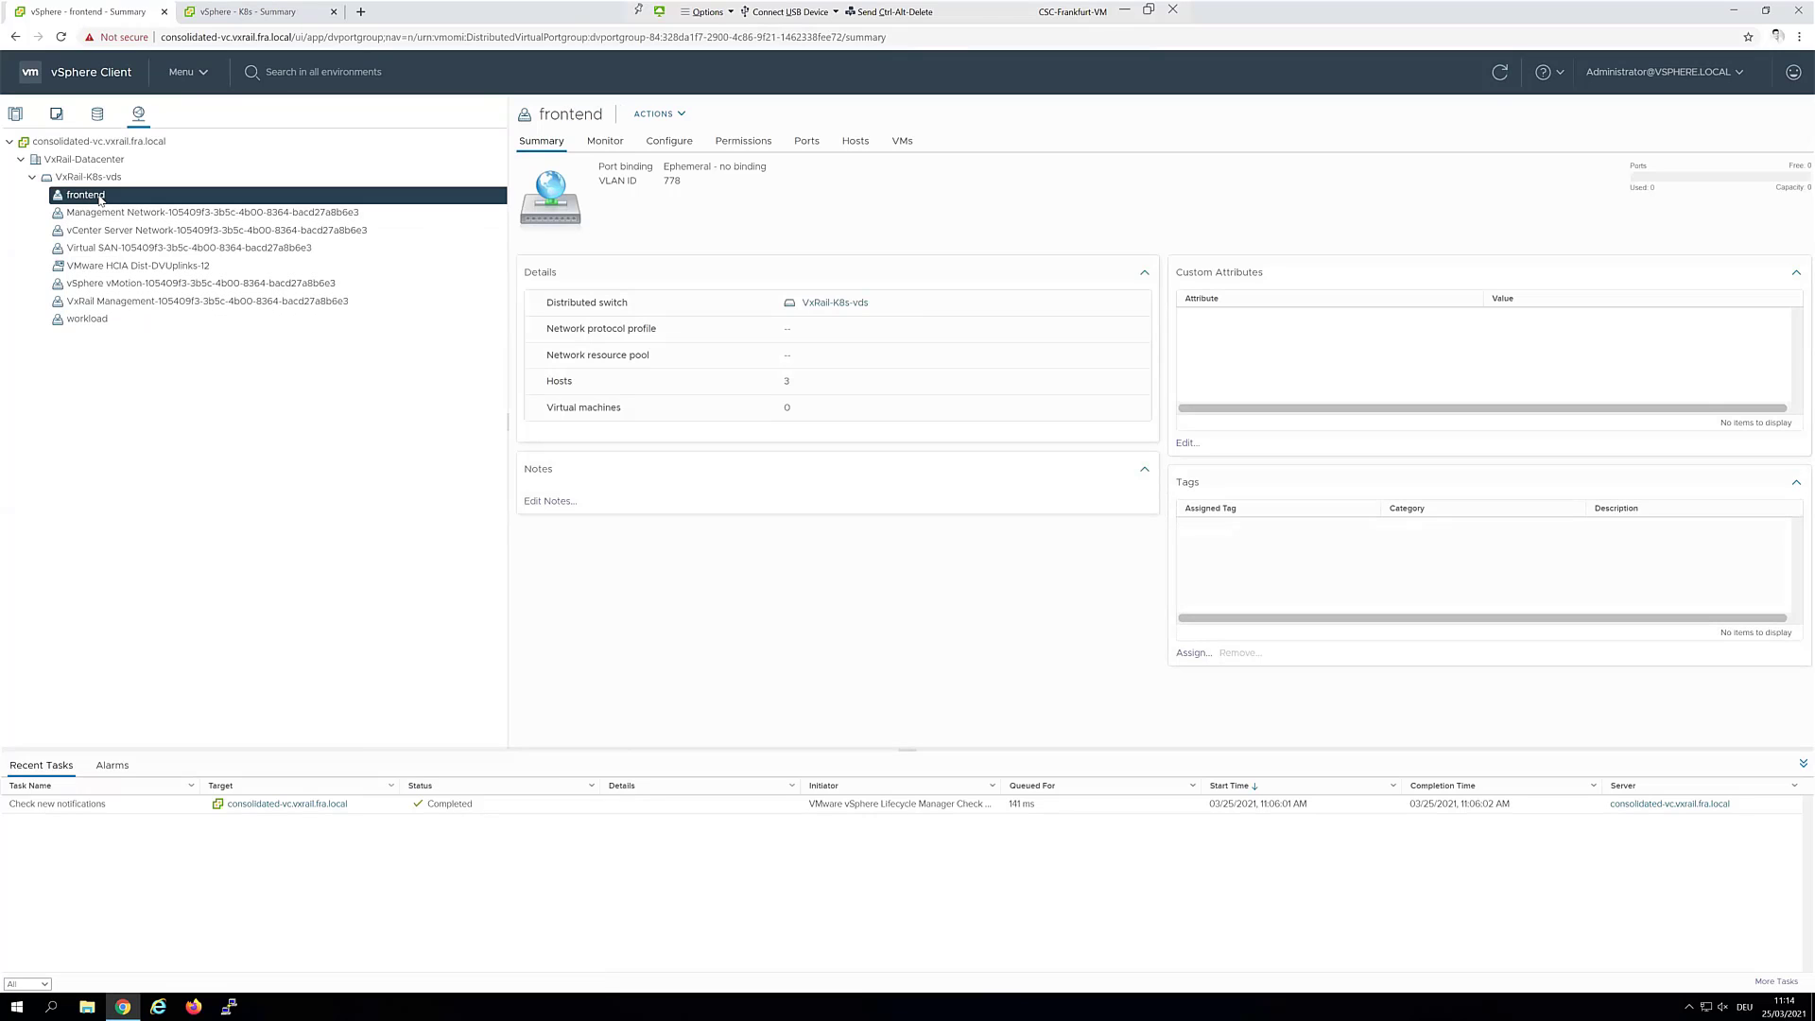
left_click(93, 324)
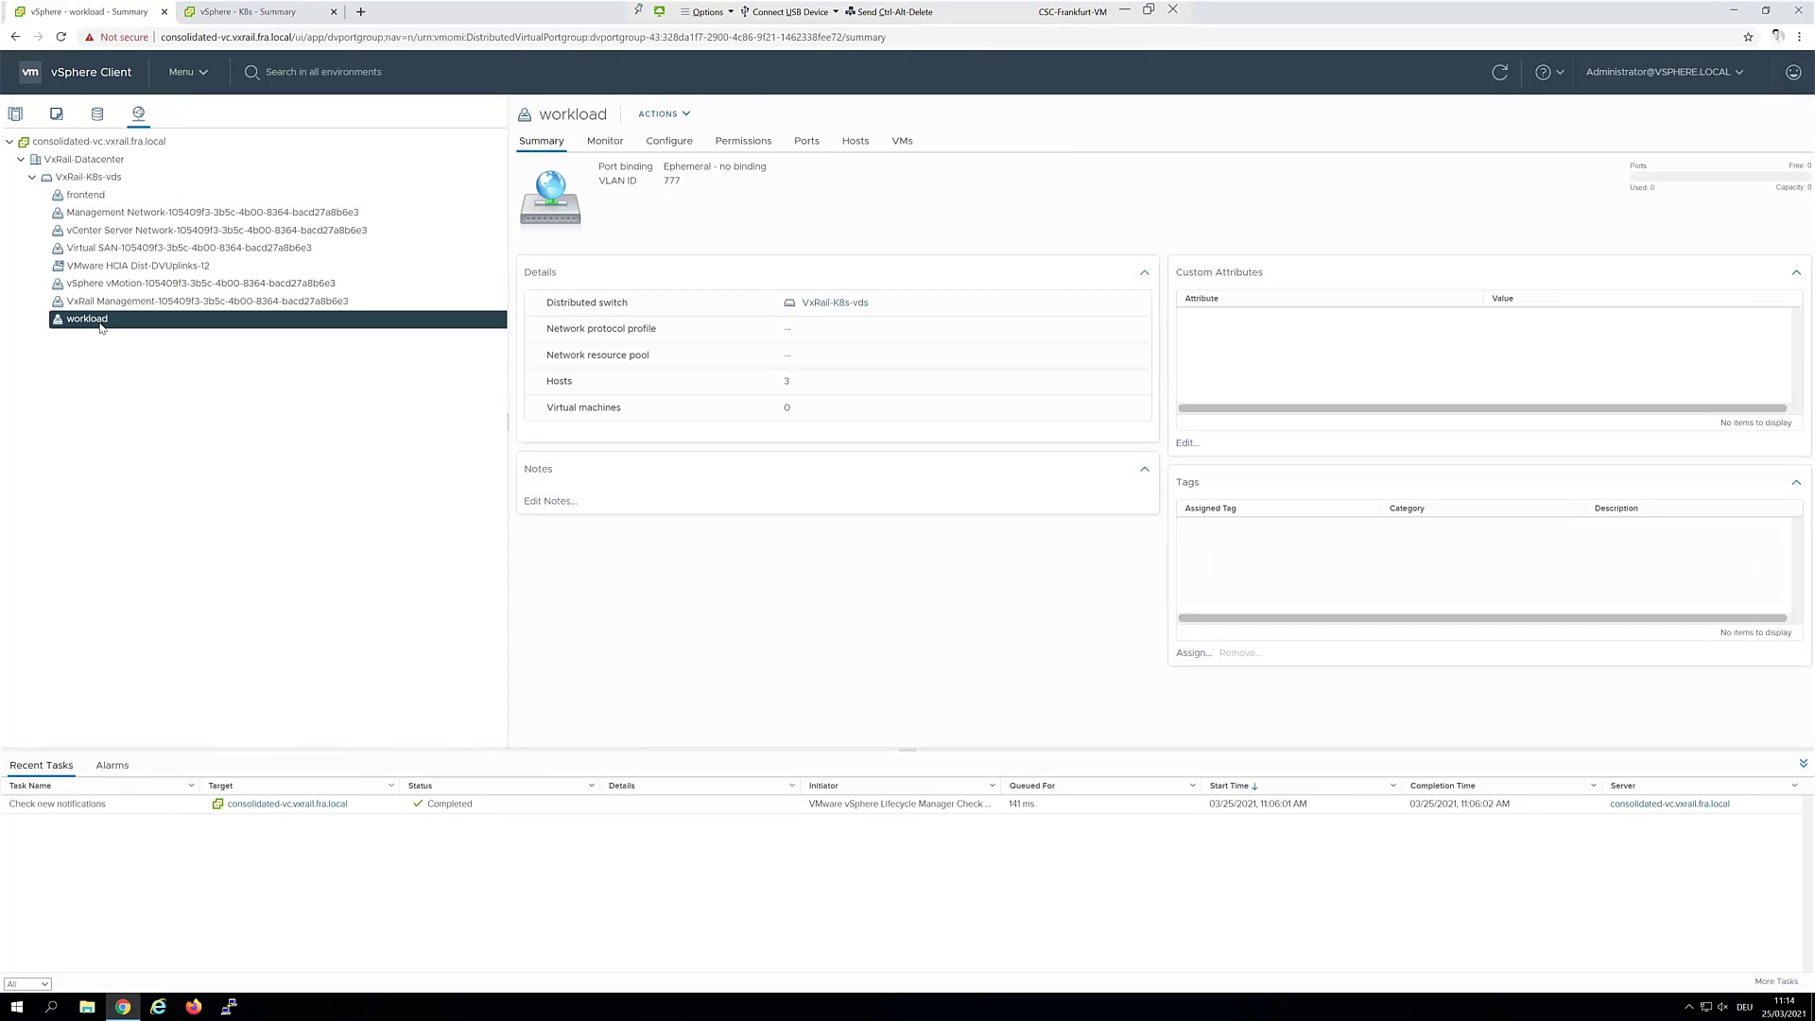
left_click(136, 214)
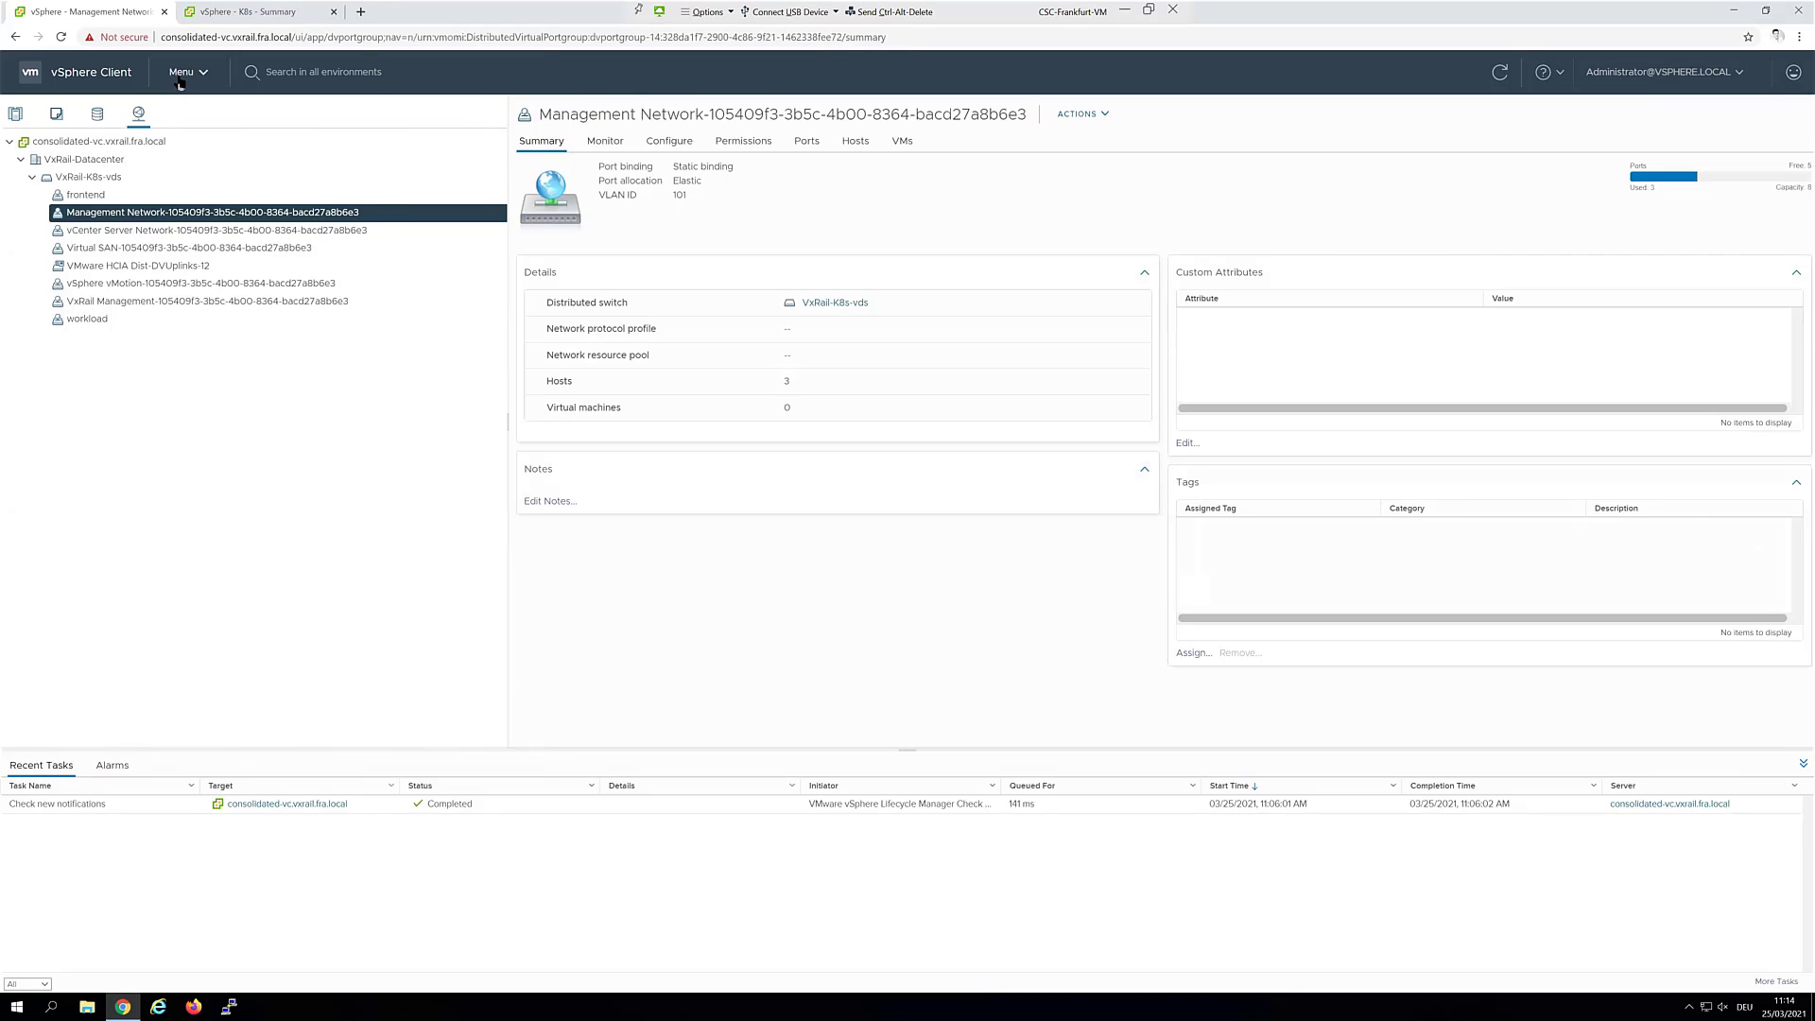
left_click(180, 81)
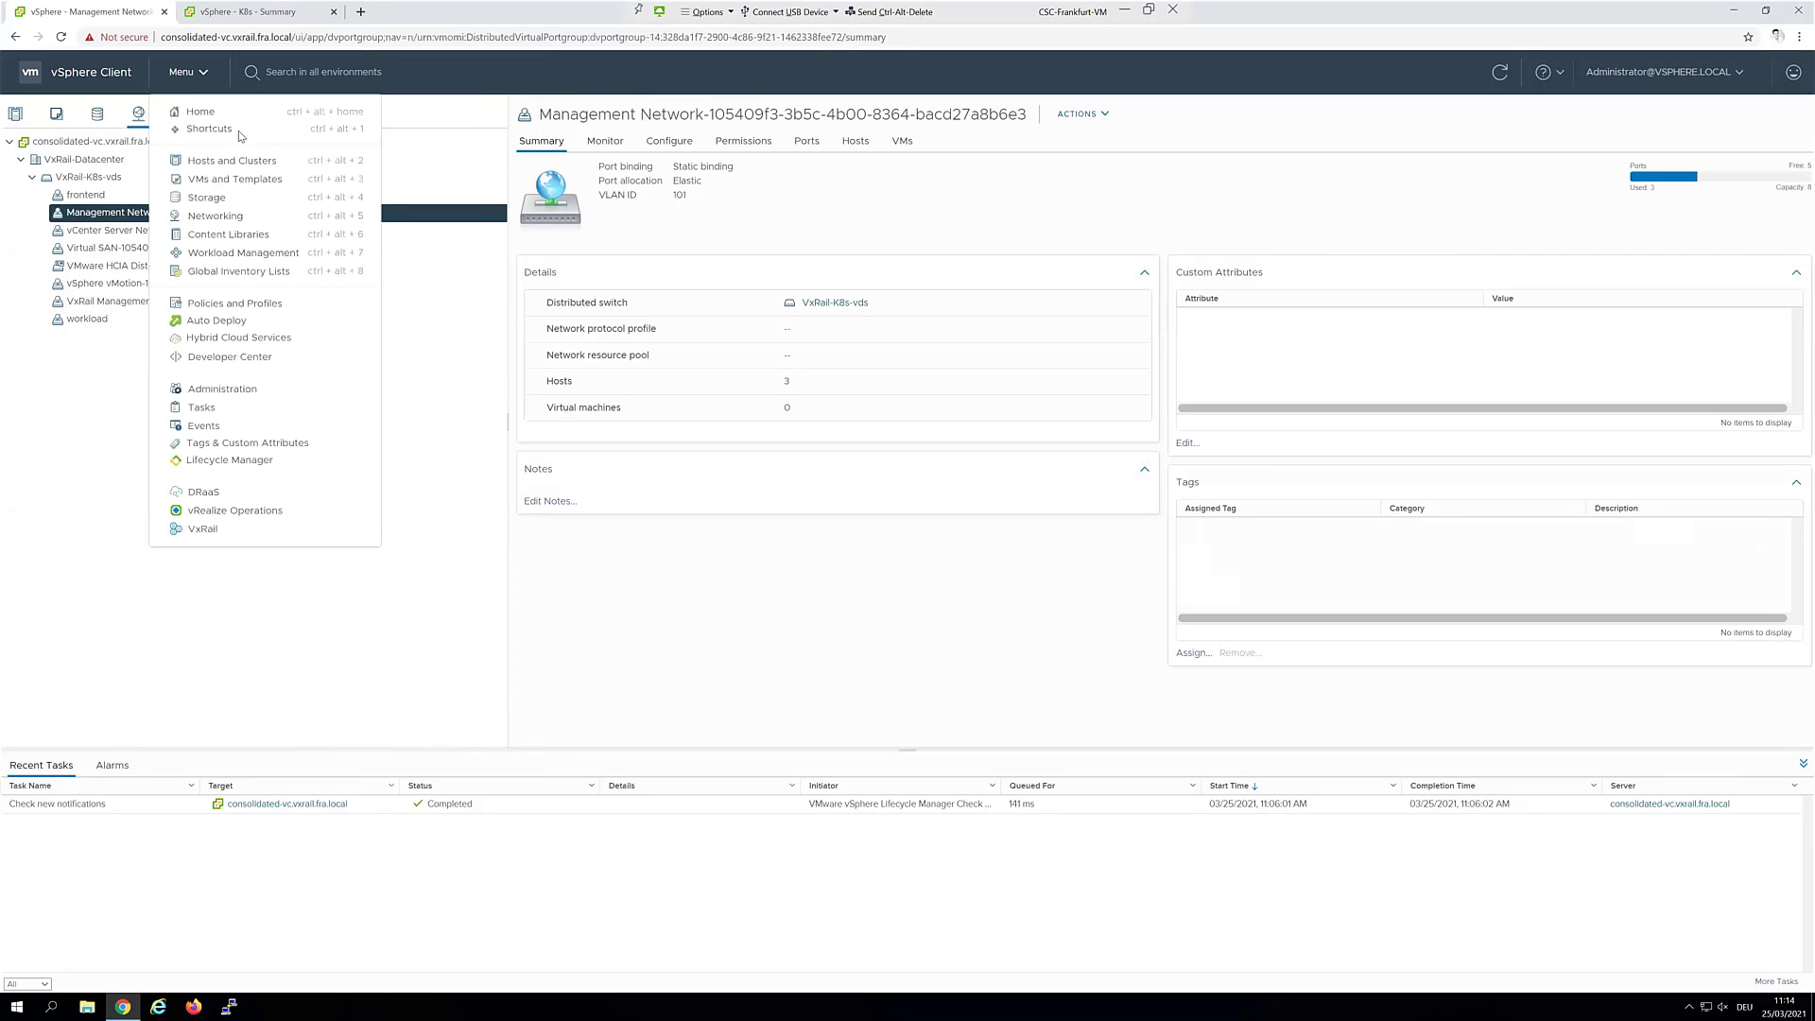
Visit Content Libraries, then browse the Hosts and Clusters and Networking inventories
left_click(241, 244)
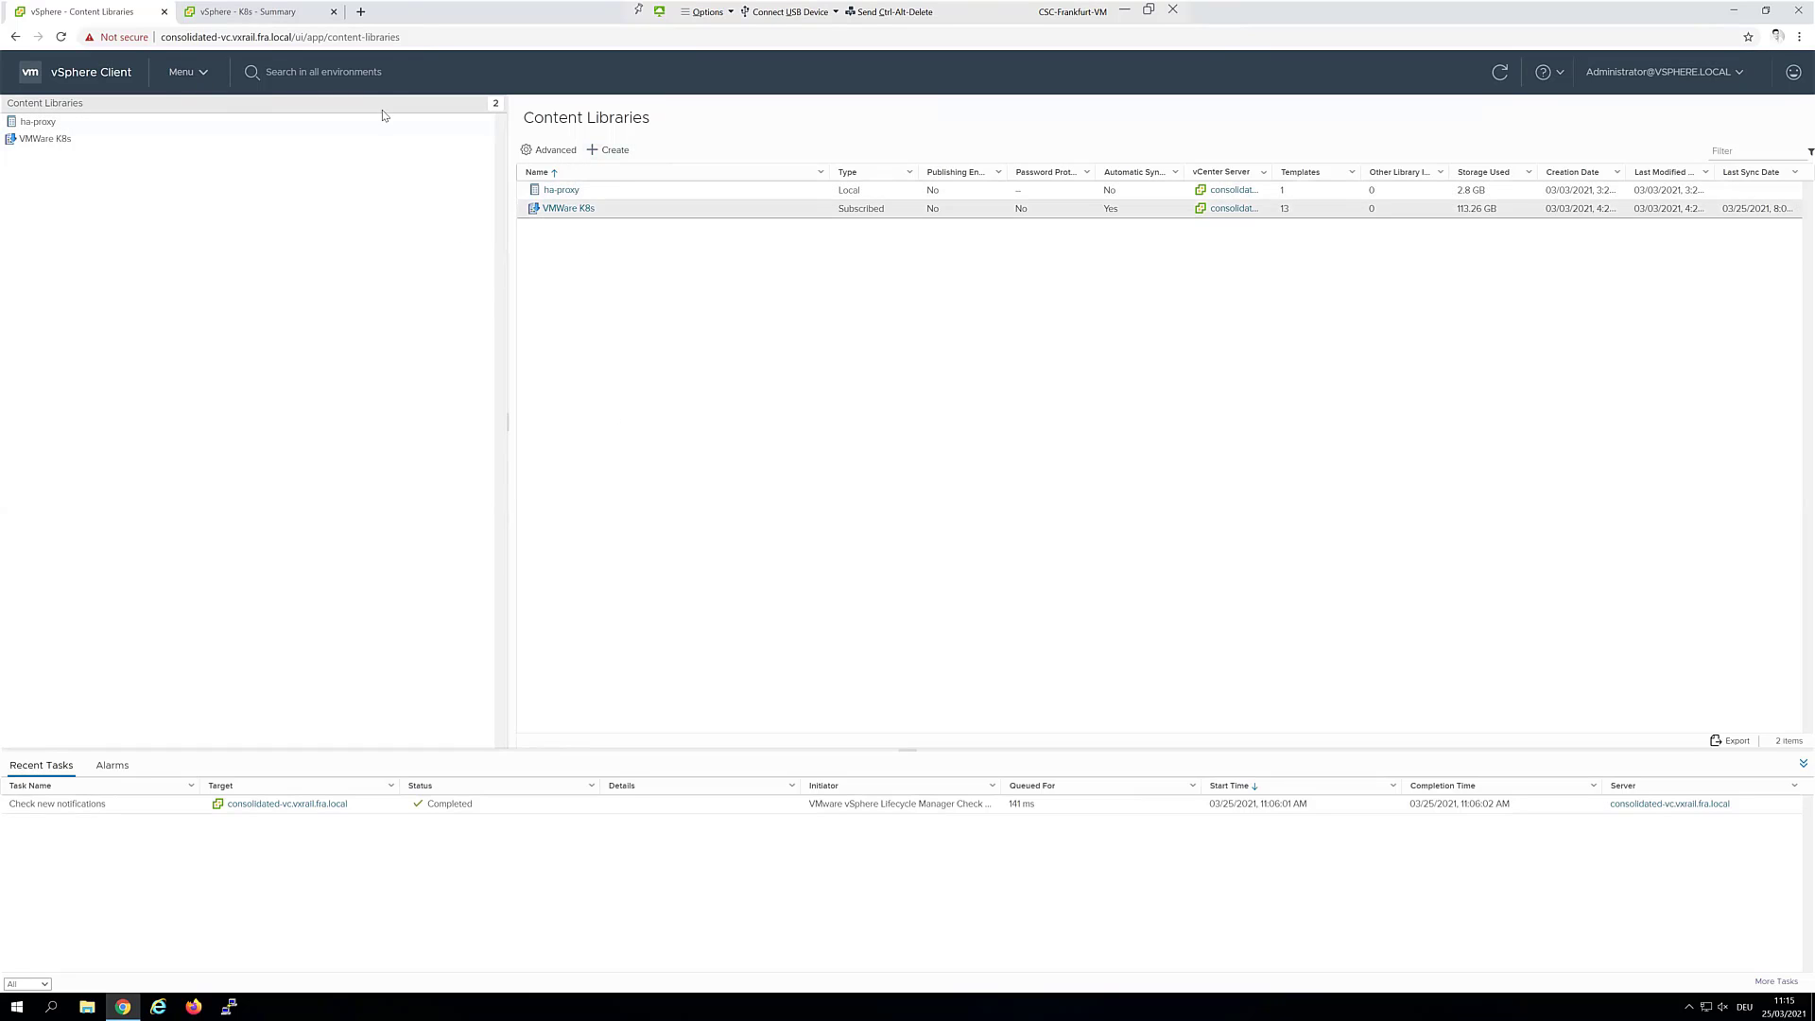
left_click(180, 80)
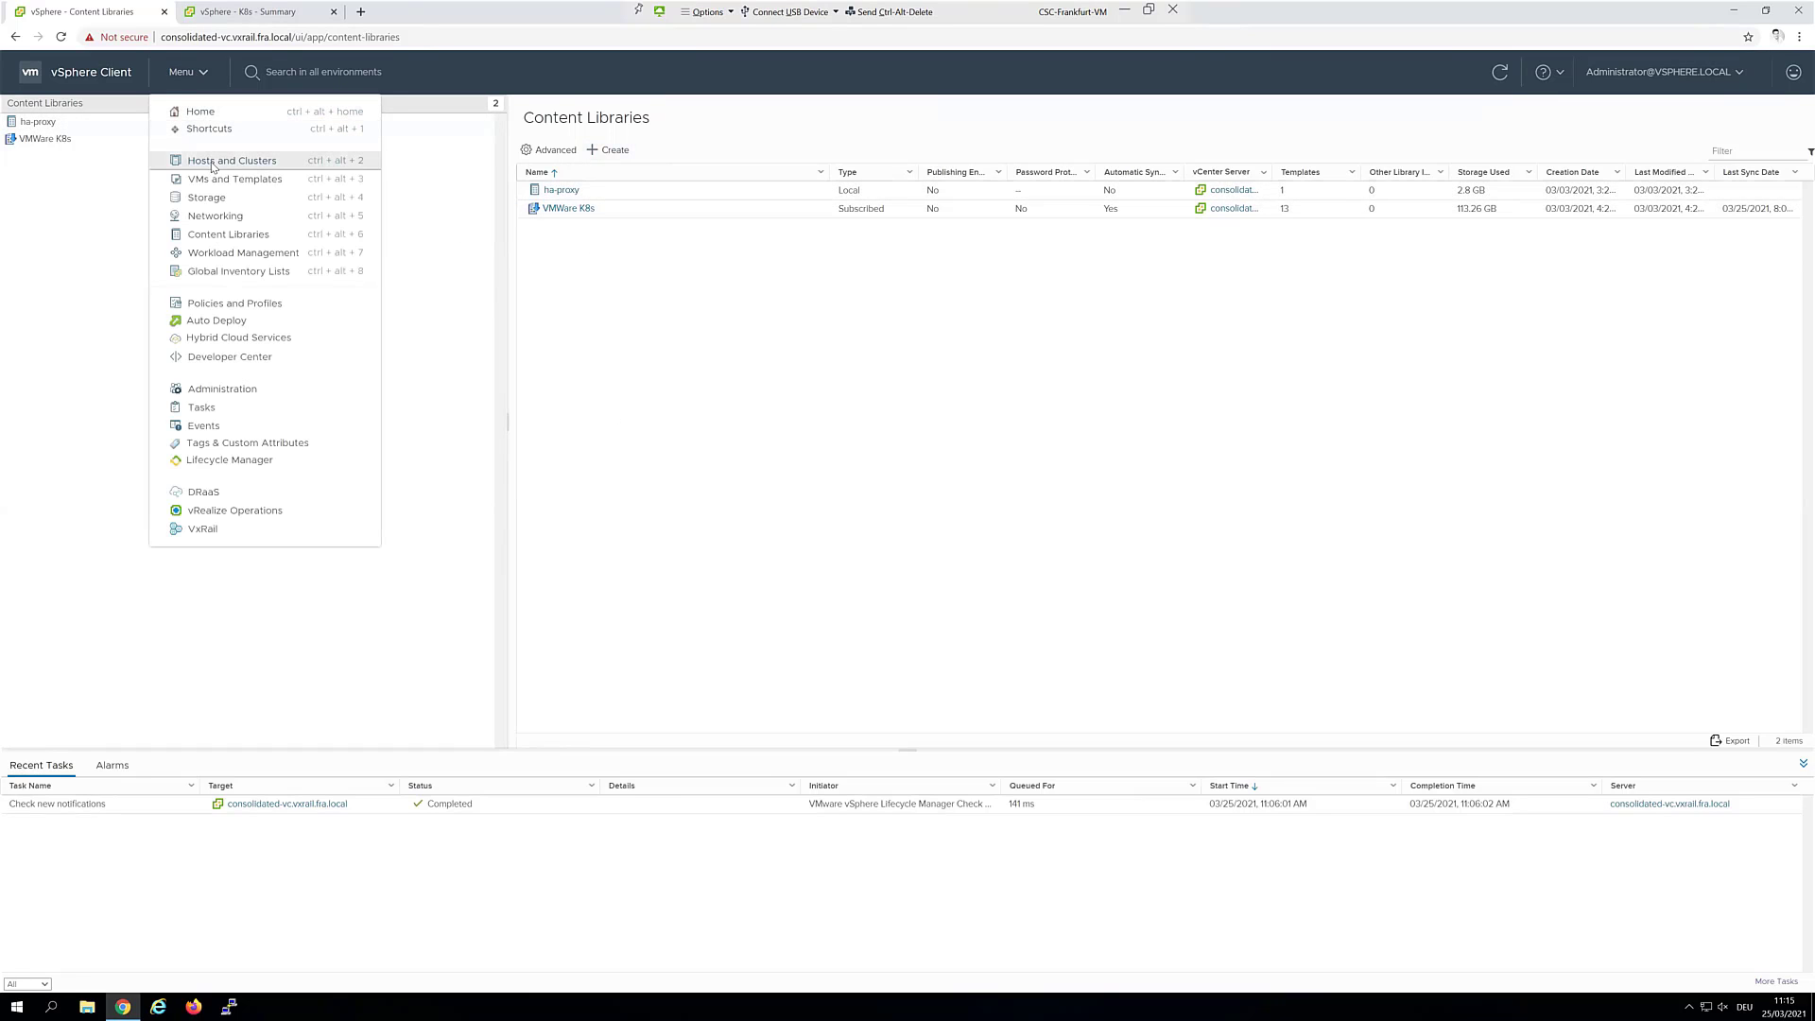
left_click(212, 163)
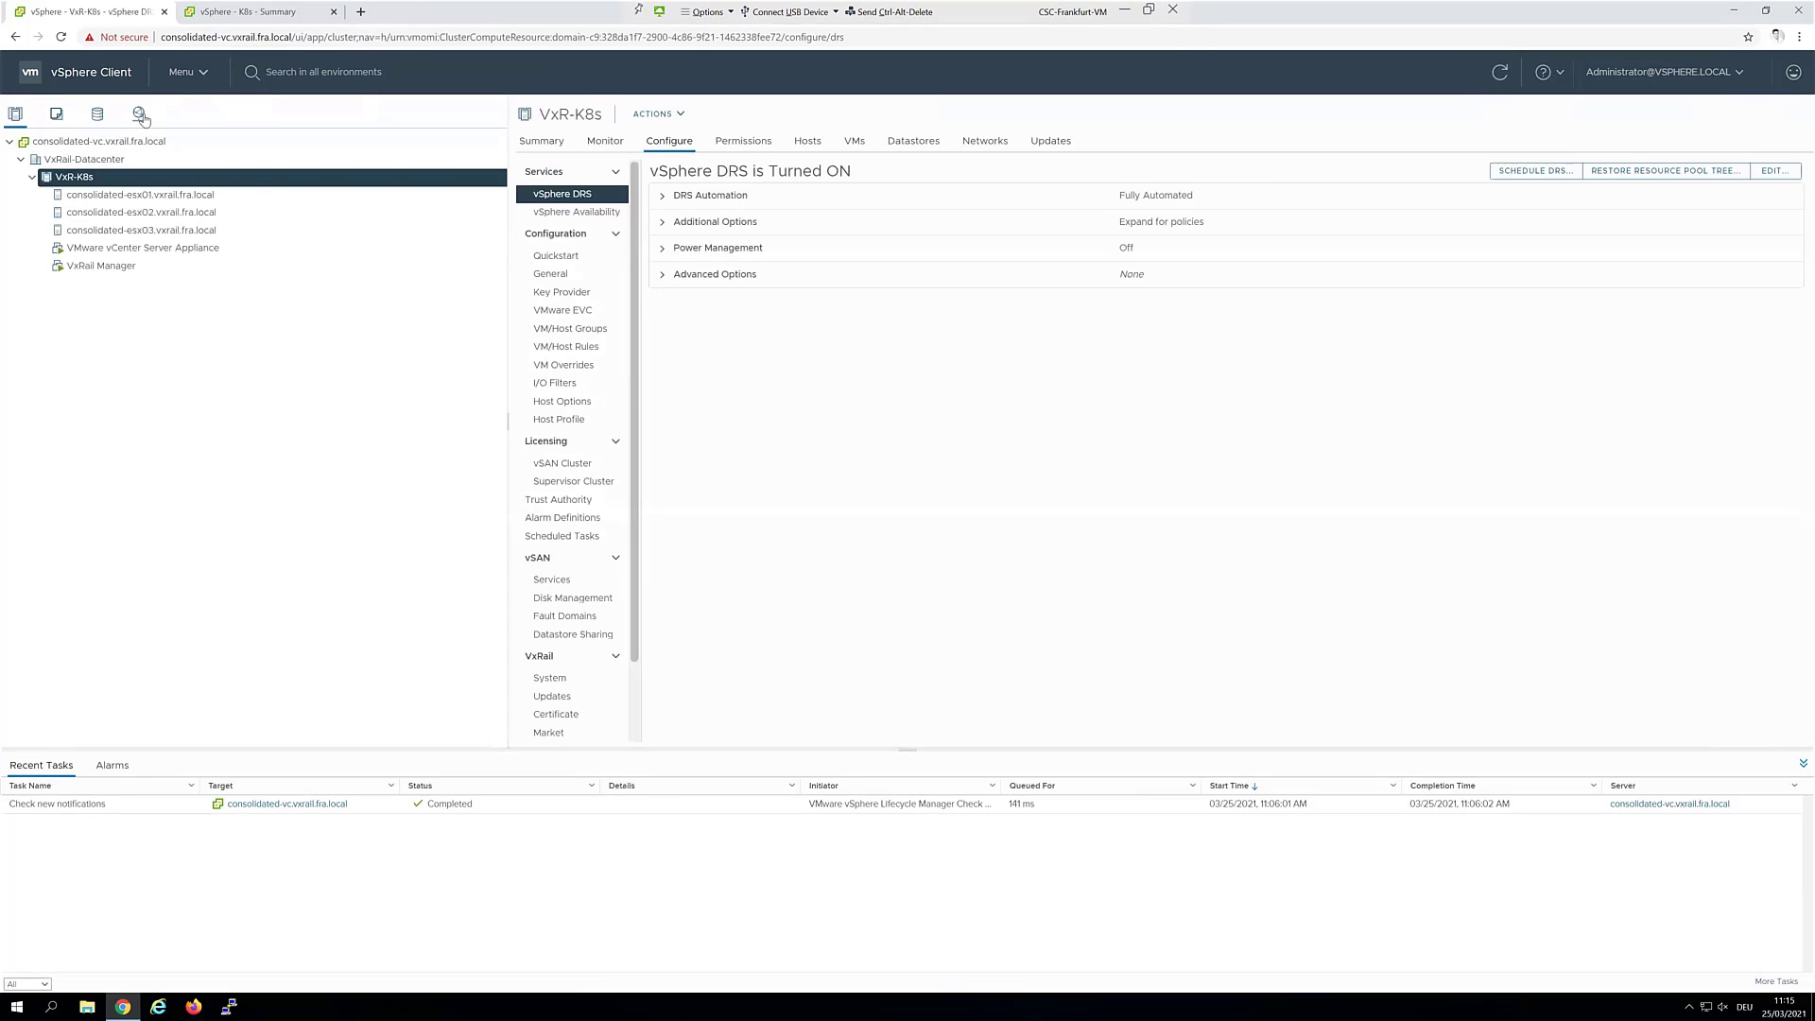
left_click(140, 114)
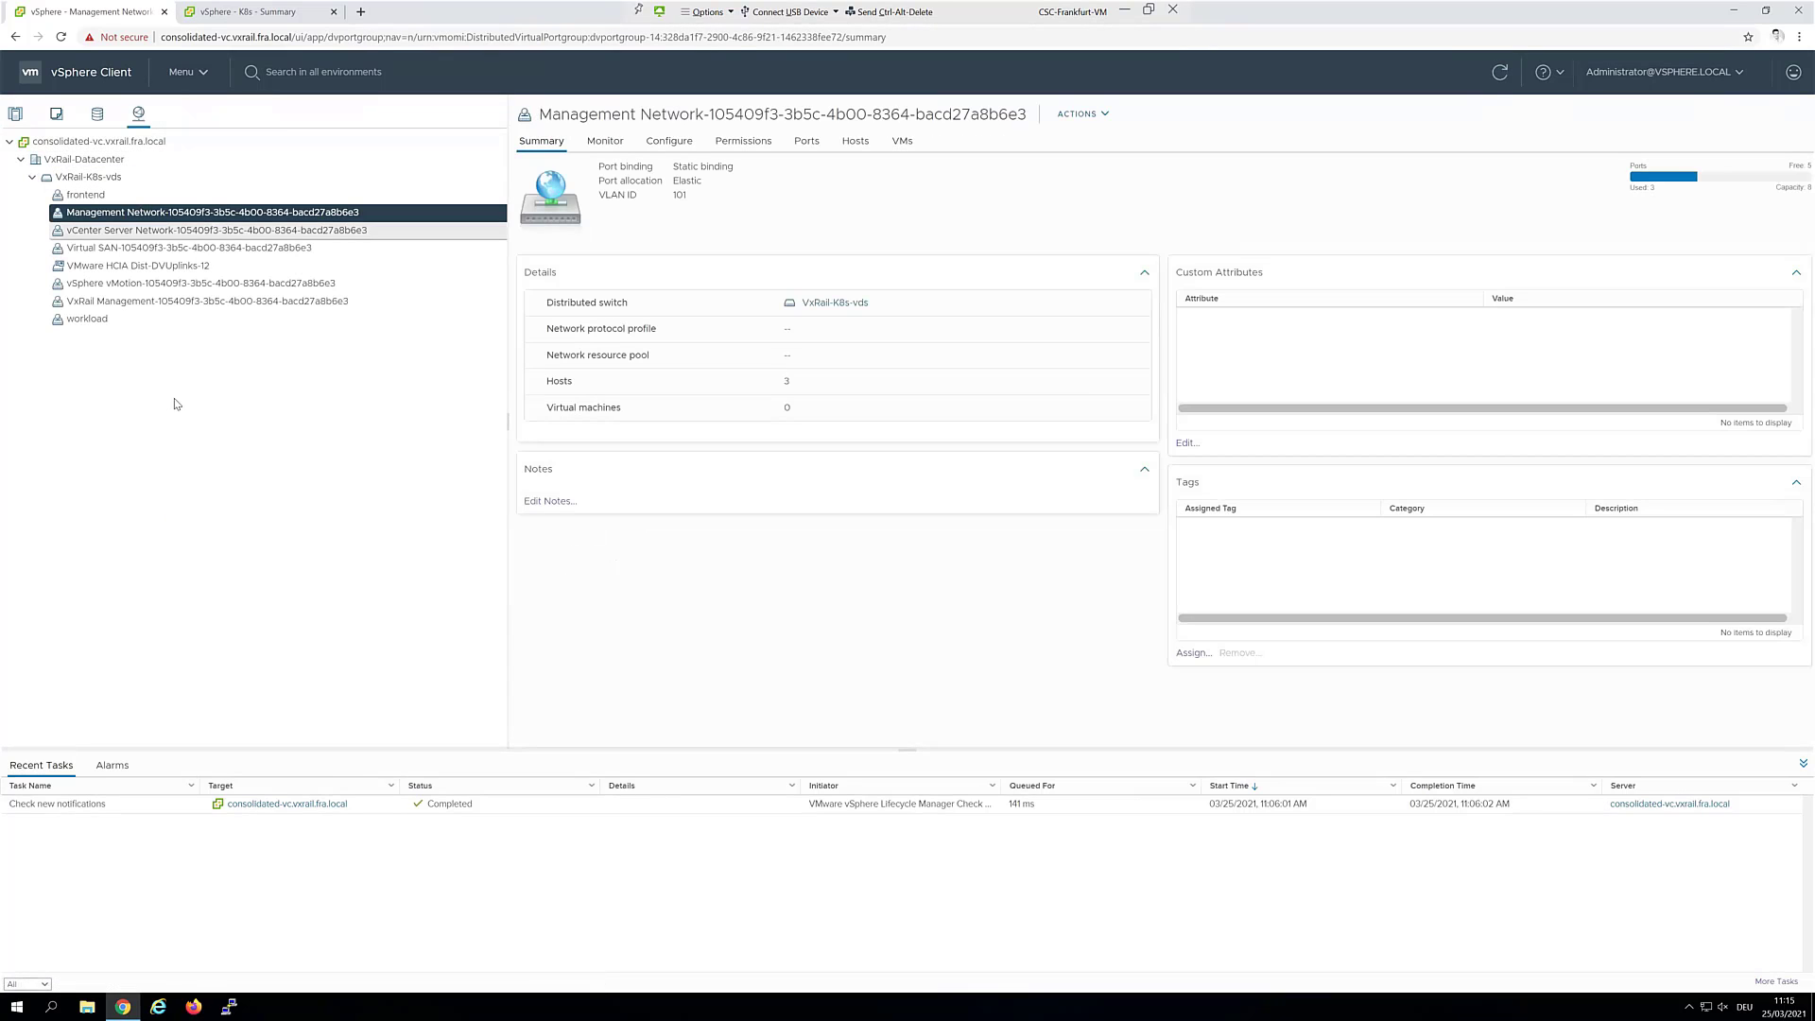
left_click(15, 119)
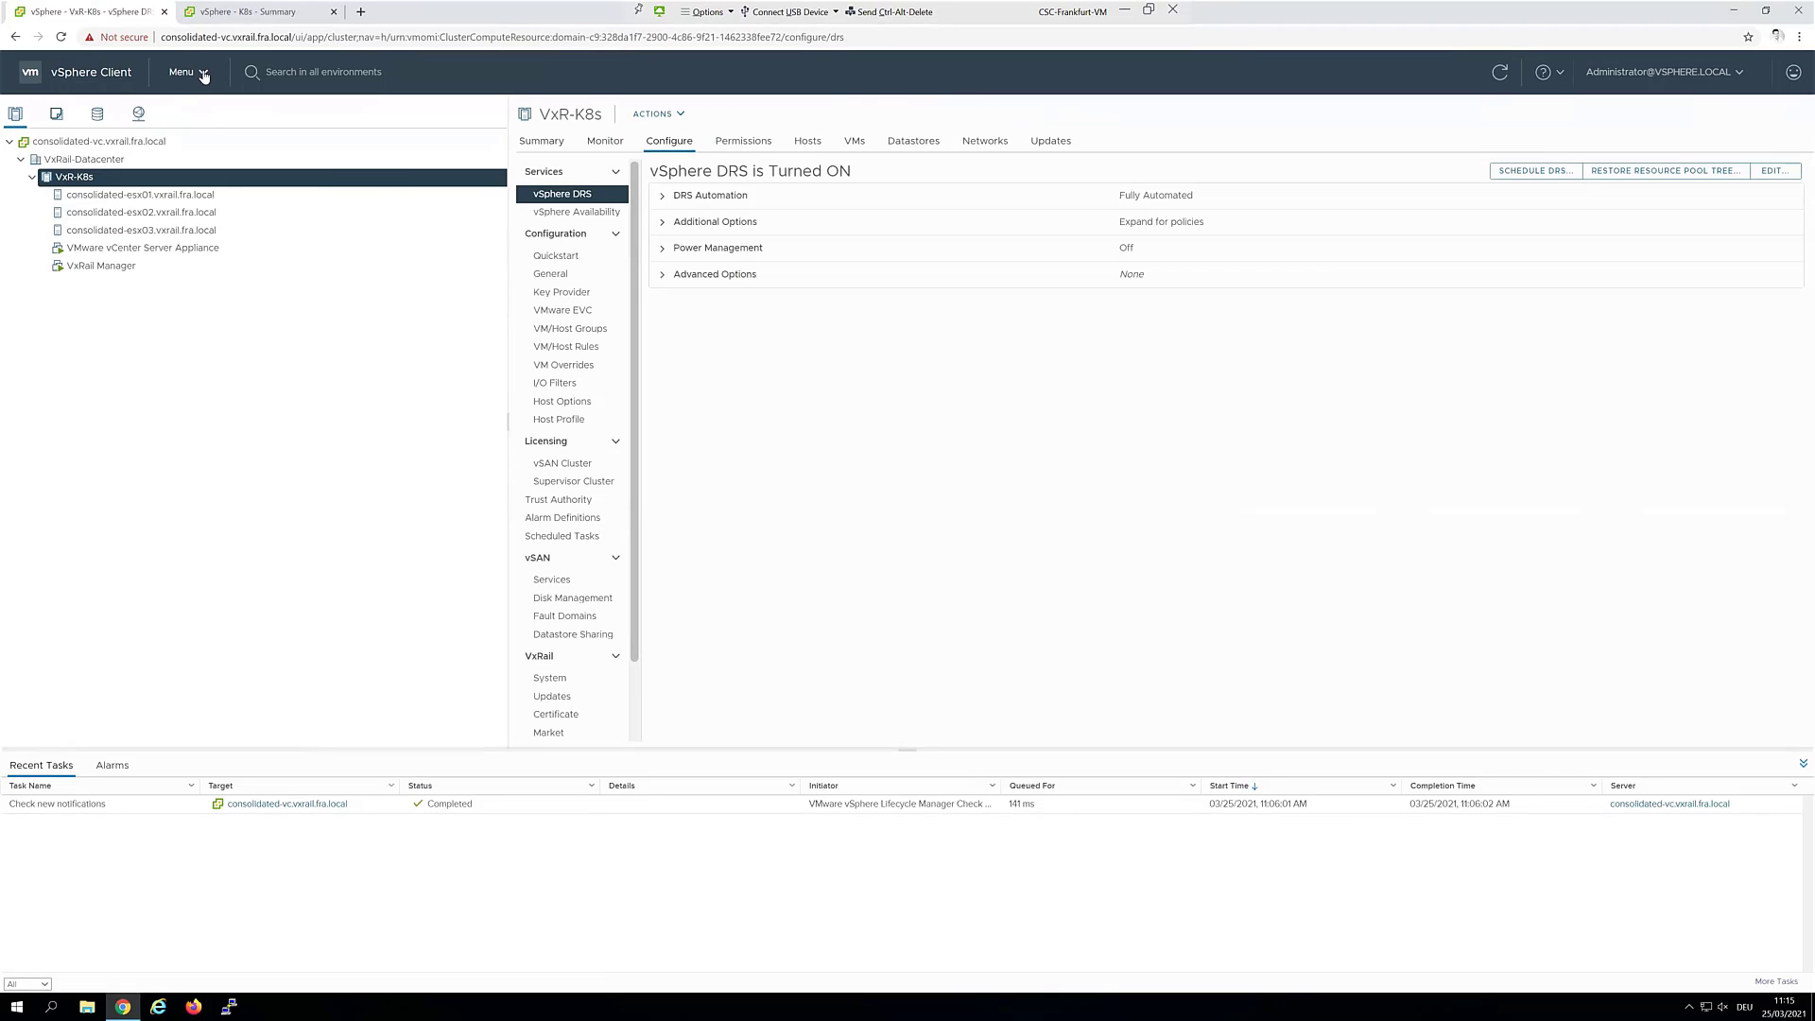
Open the ha-proxy content library's templates, showing haproxy-v0.1.10
left_click(203, 74)
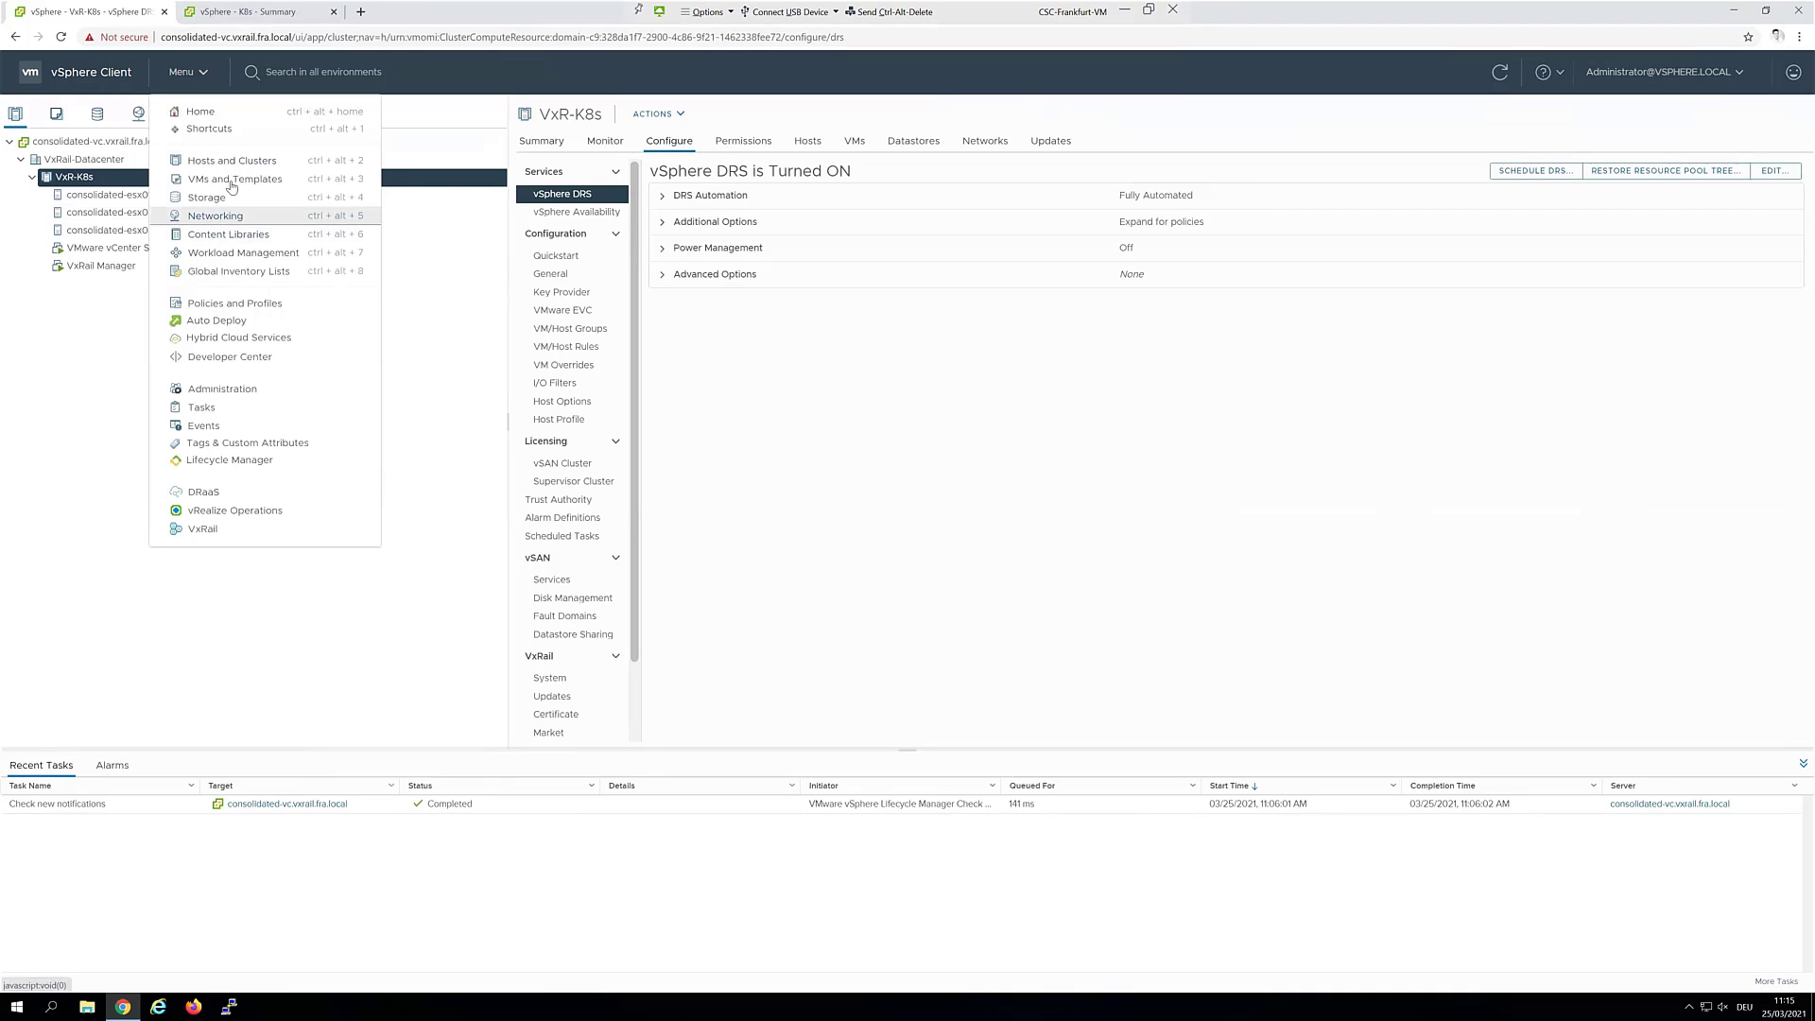
left_click(221, 236)
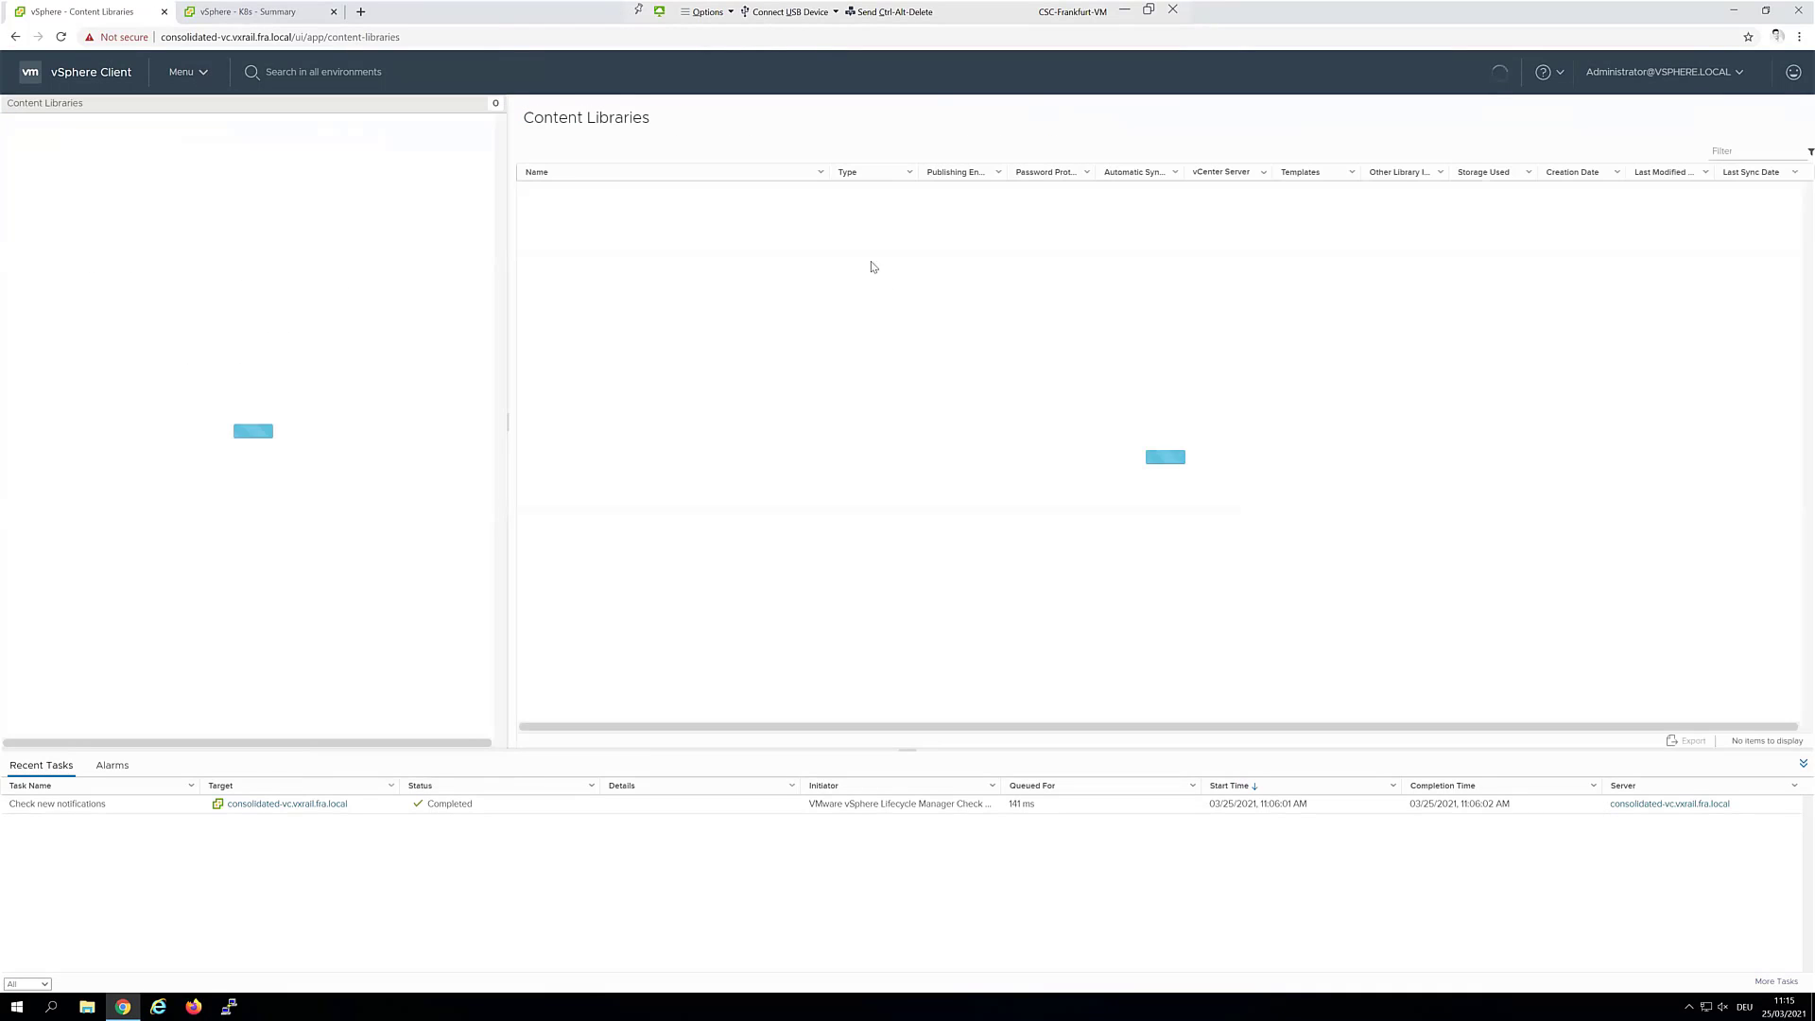
left_click(569, 195)
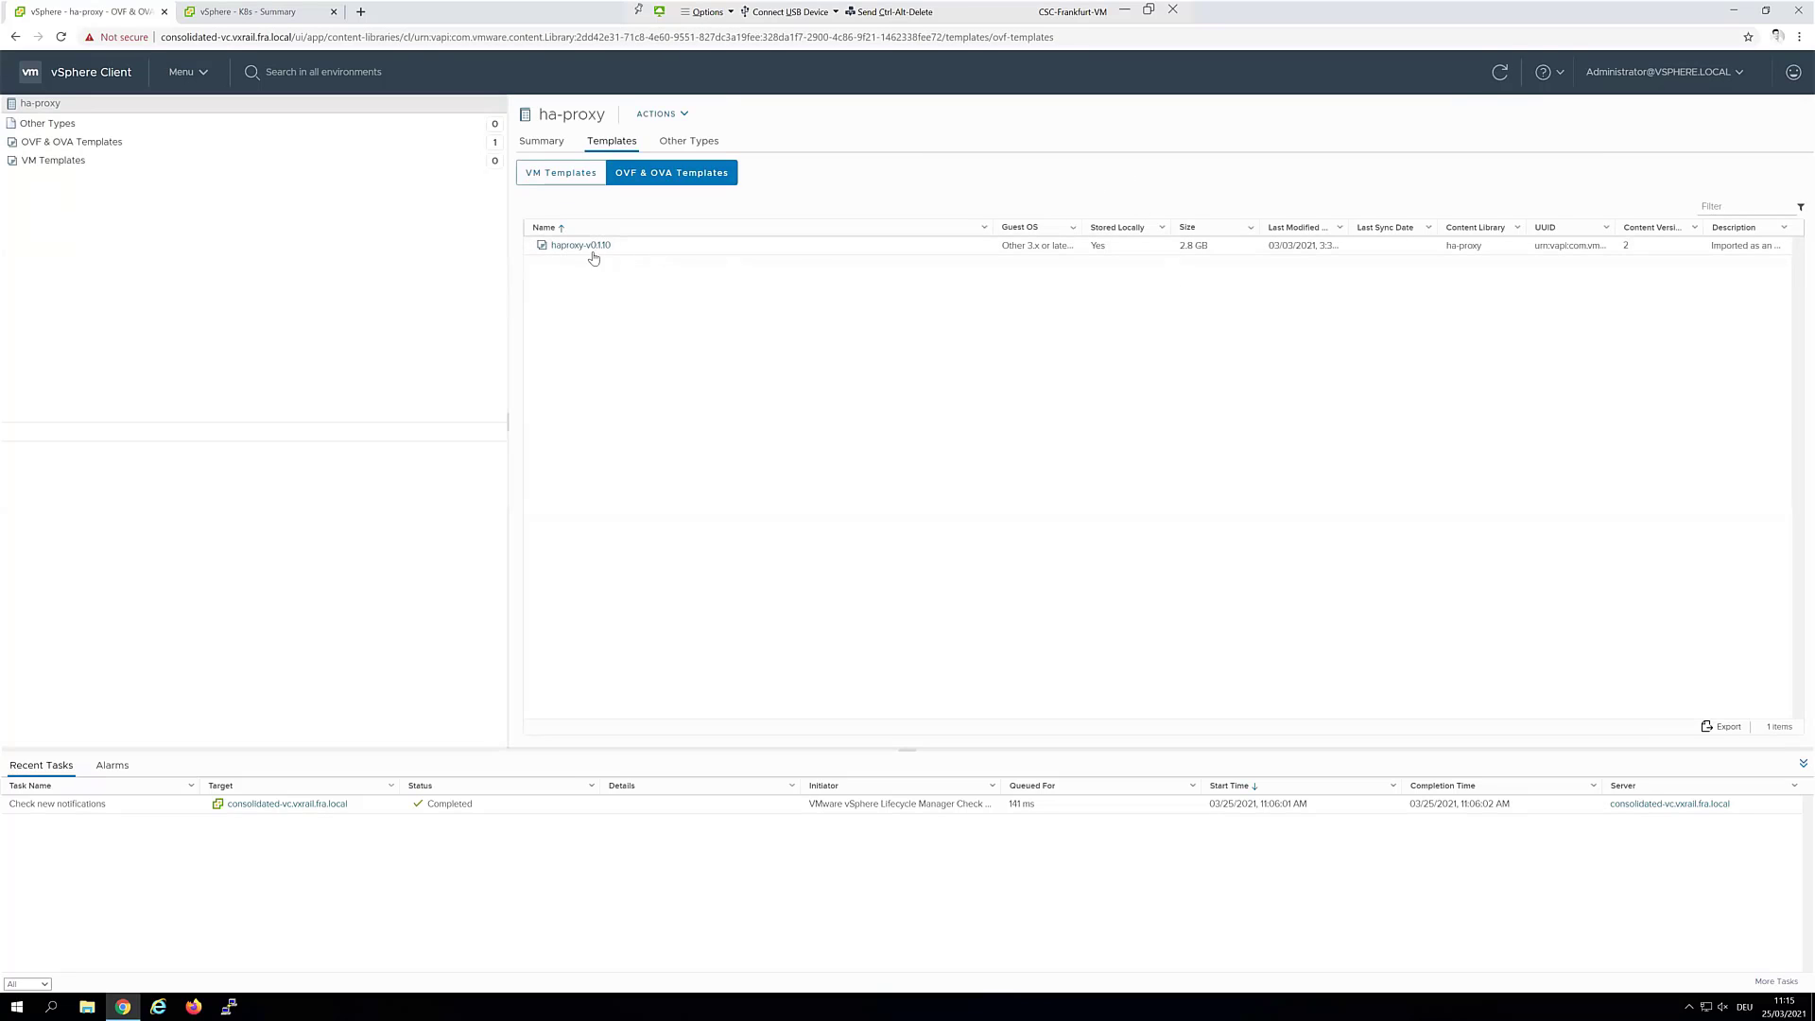
Start a new VM named tanzu-ha-proxy from the haproxy-v0.1.10 template
left_click(590, 248)
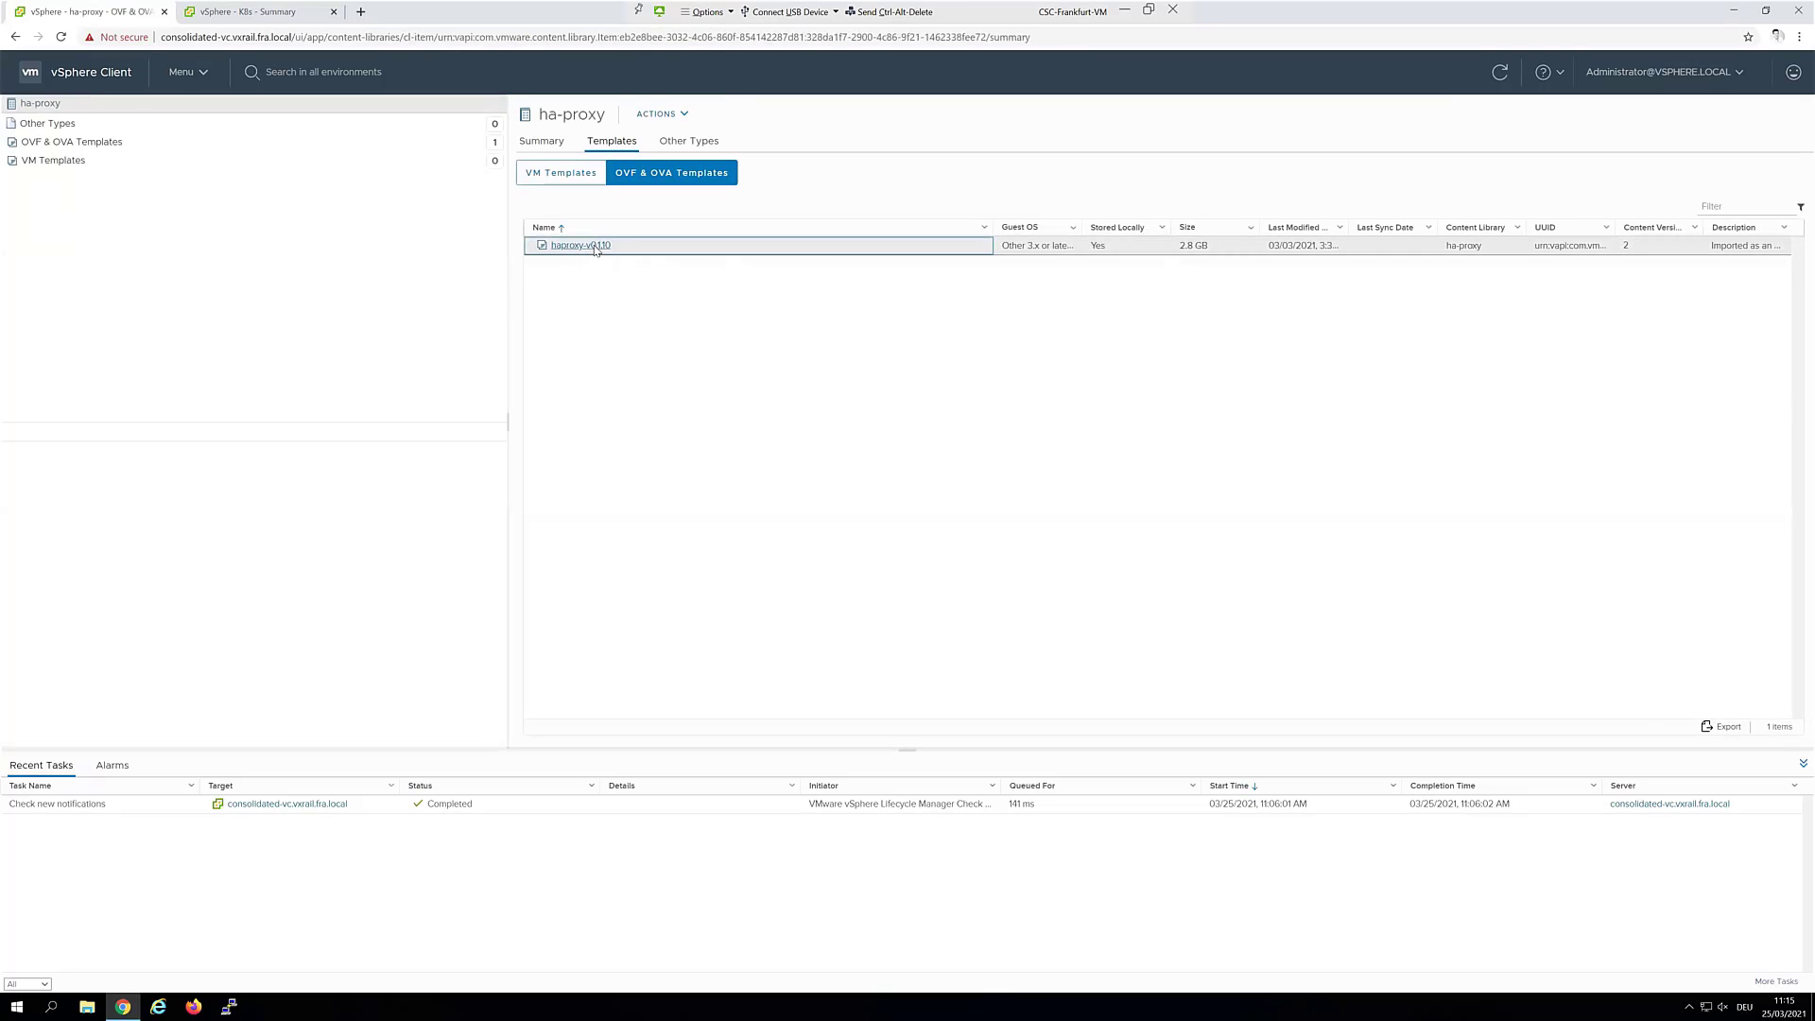
left_click(712, 115)
left_click(721, 162)
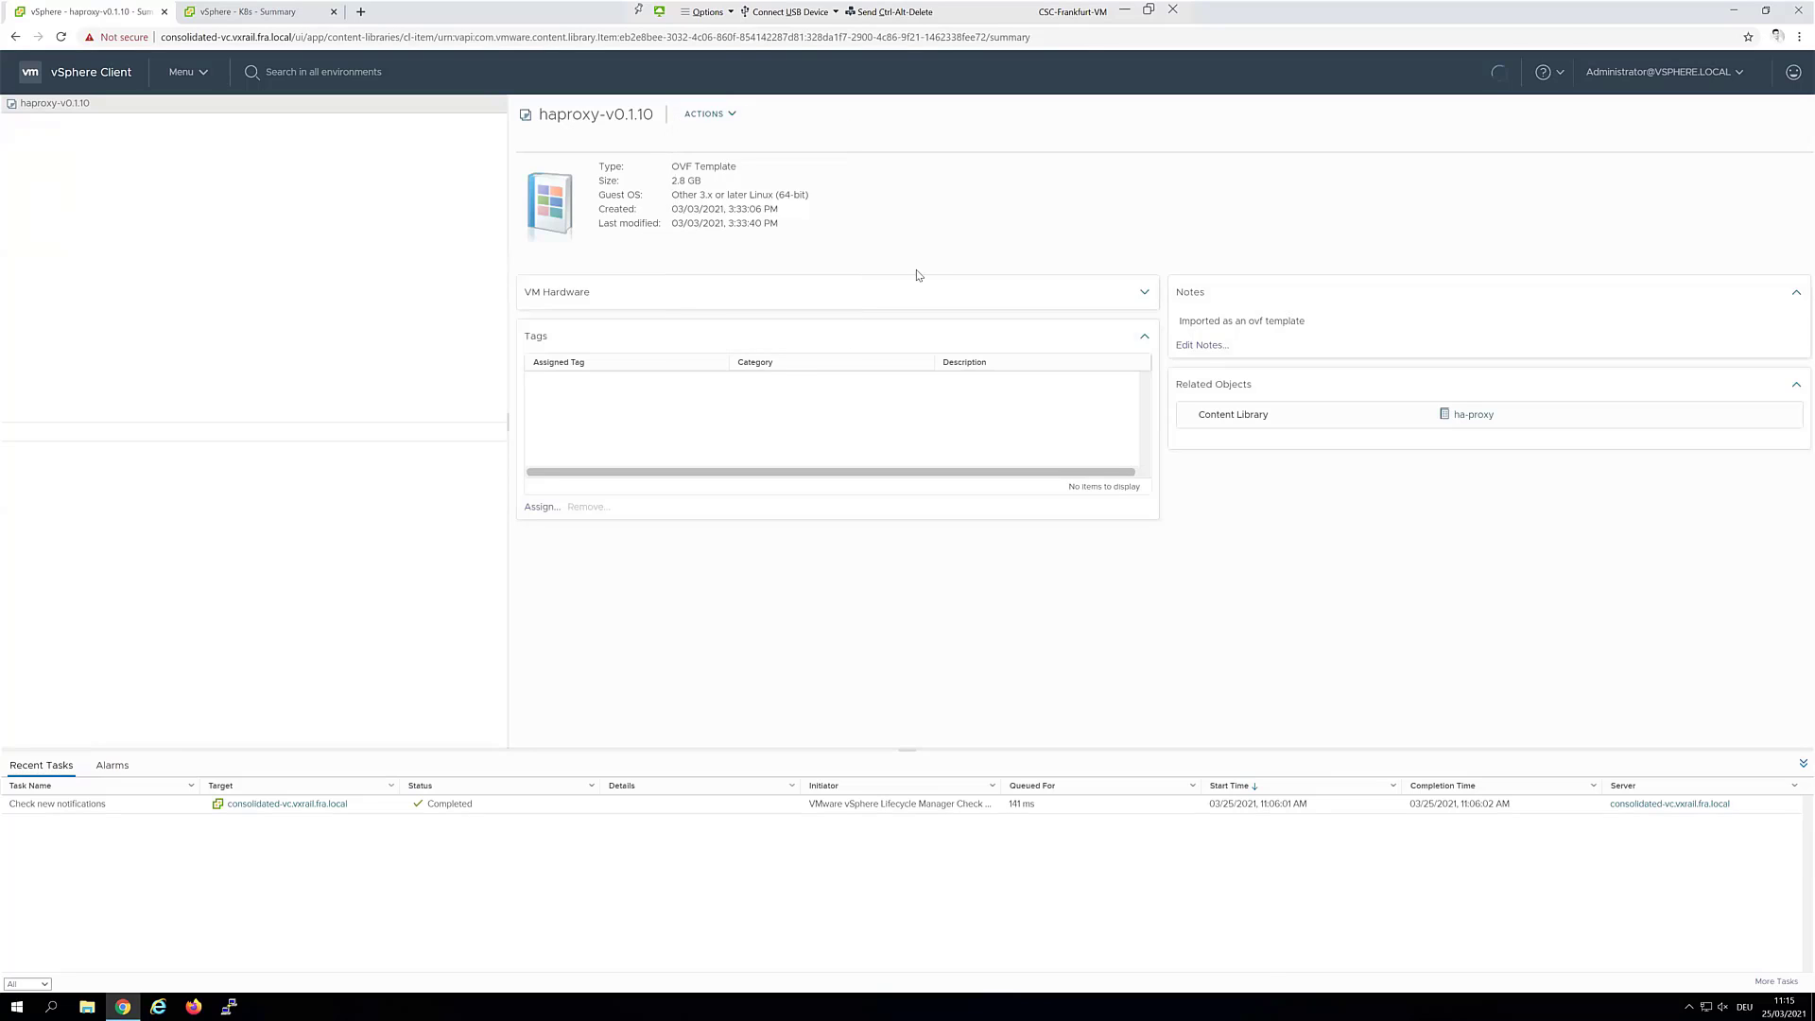
left_click(882, 354)
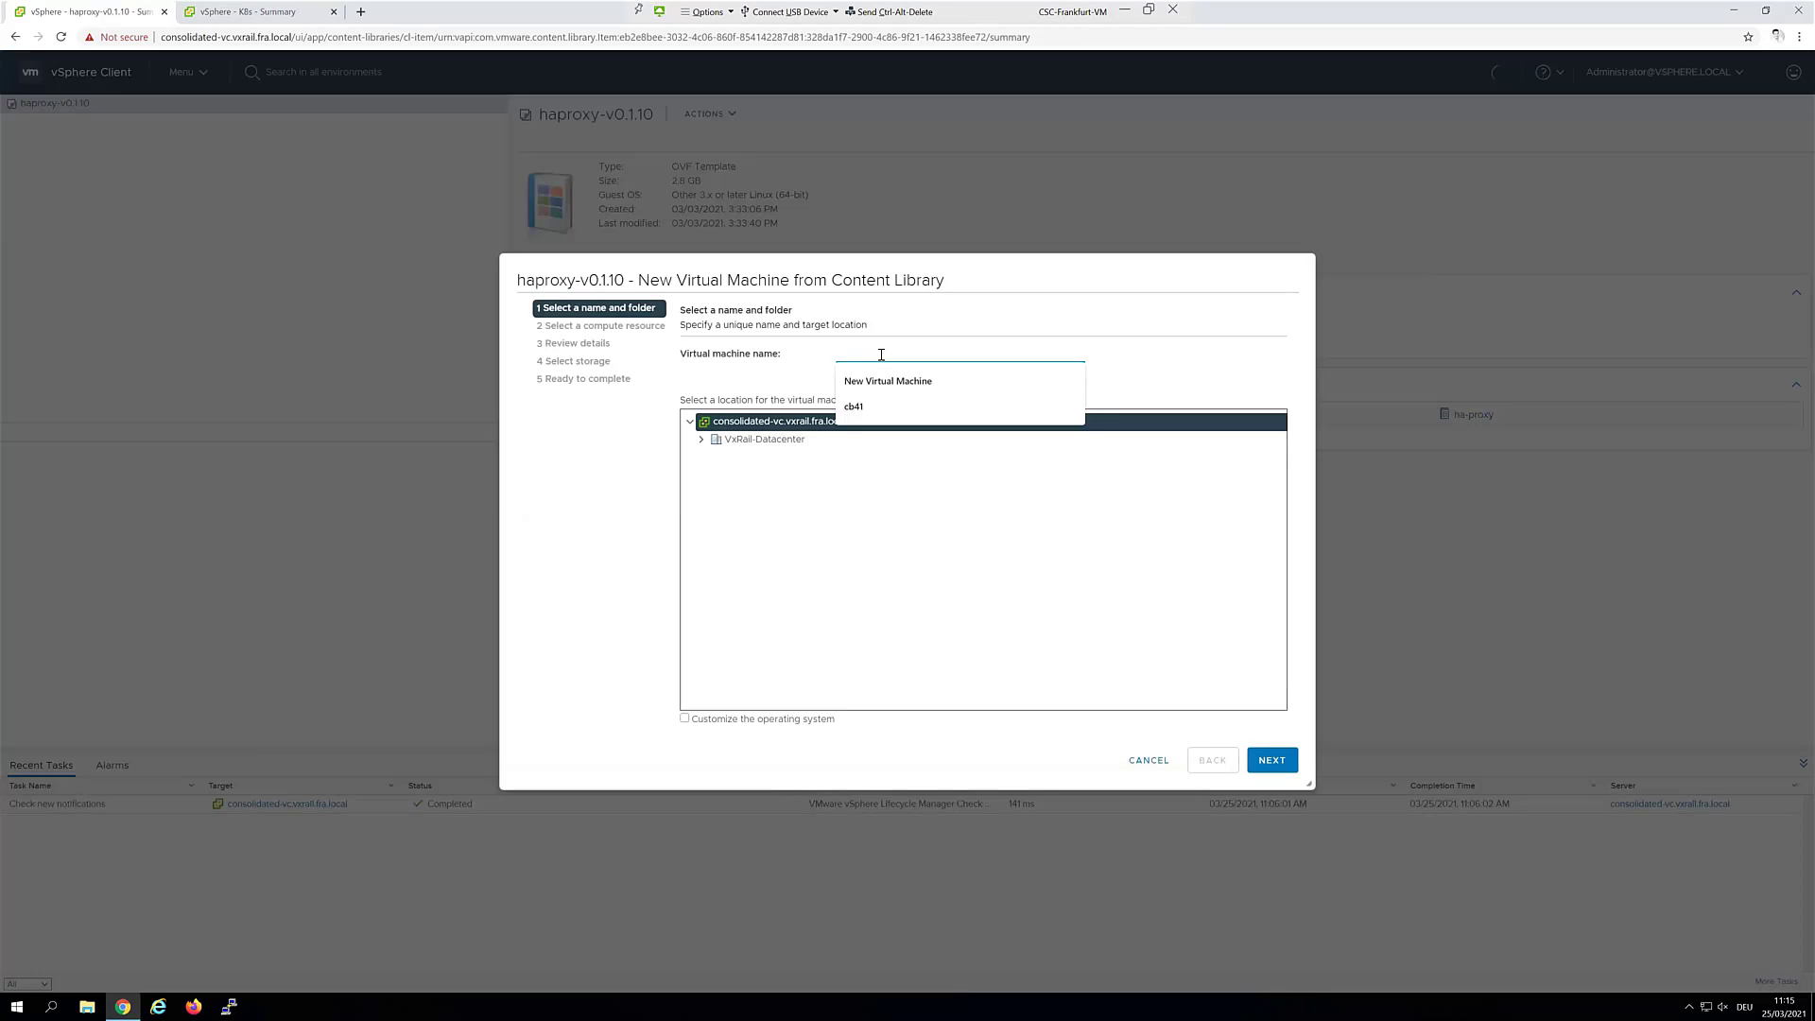
type("tanzu-ha")
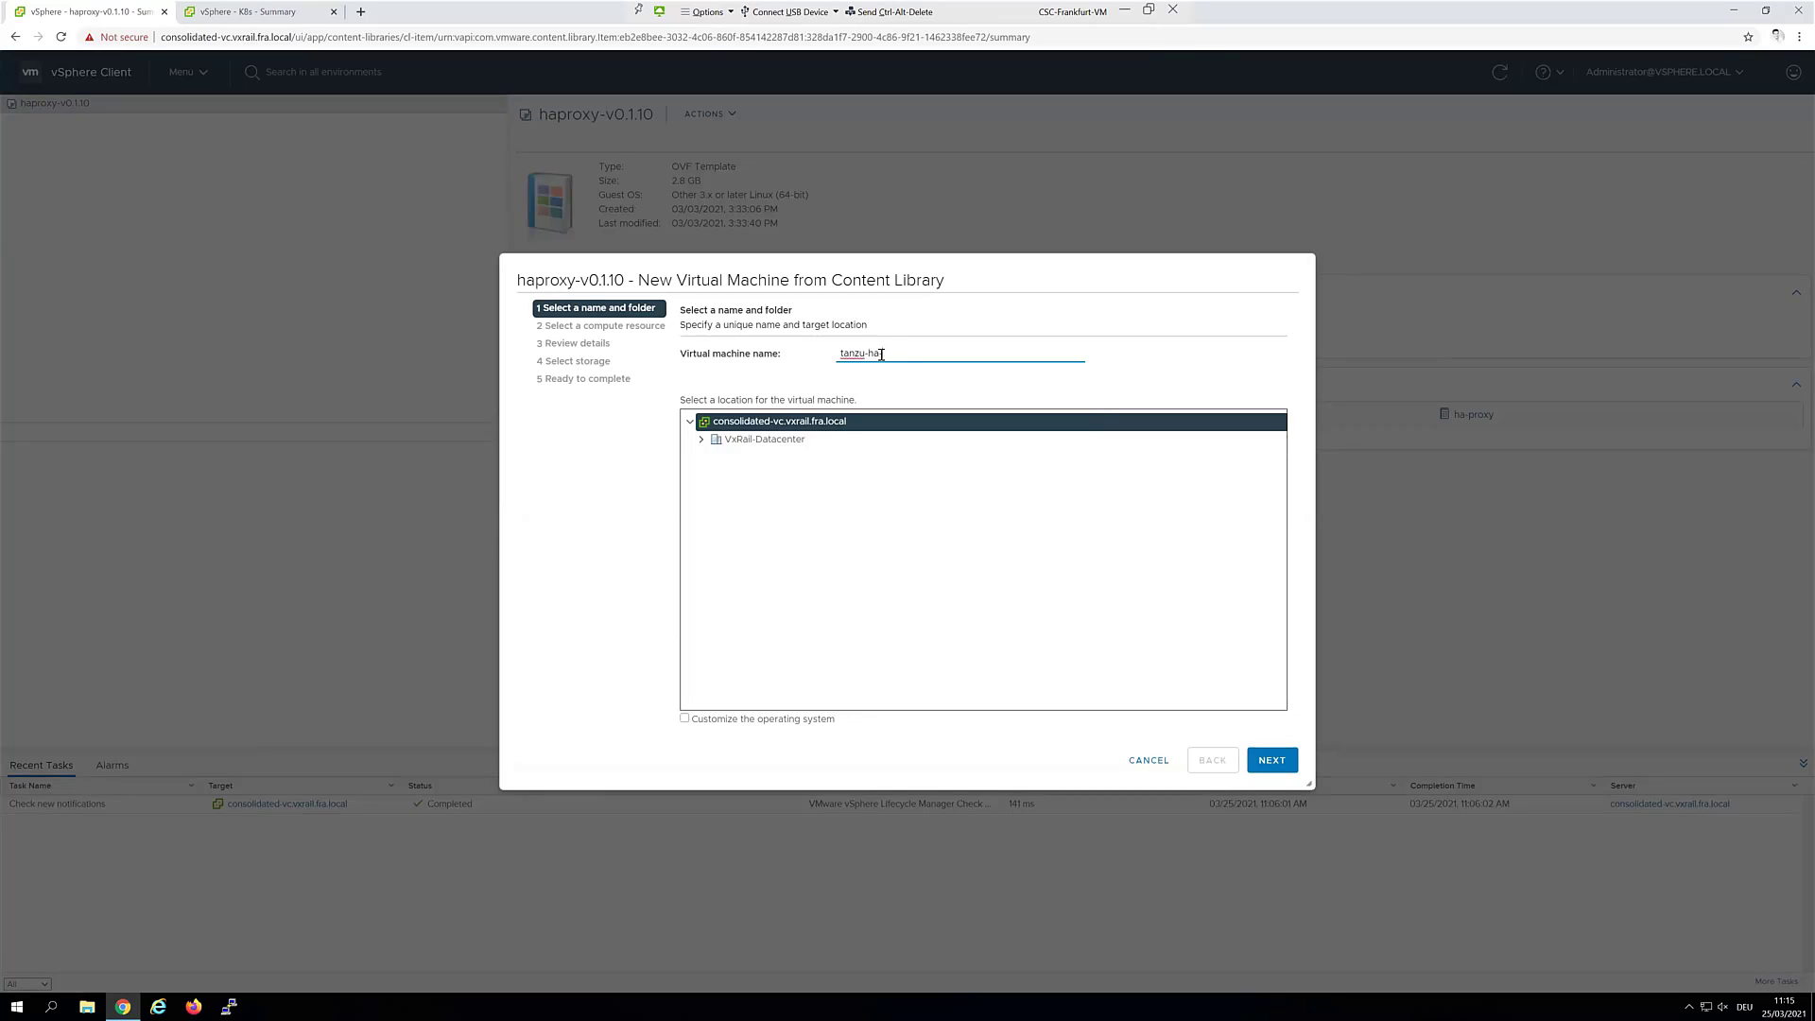
type("-proxy")
Place the VM in VxRail-Datacenter with VxR-K8s as its compute resource
left_click(761, 439)
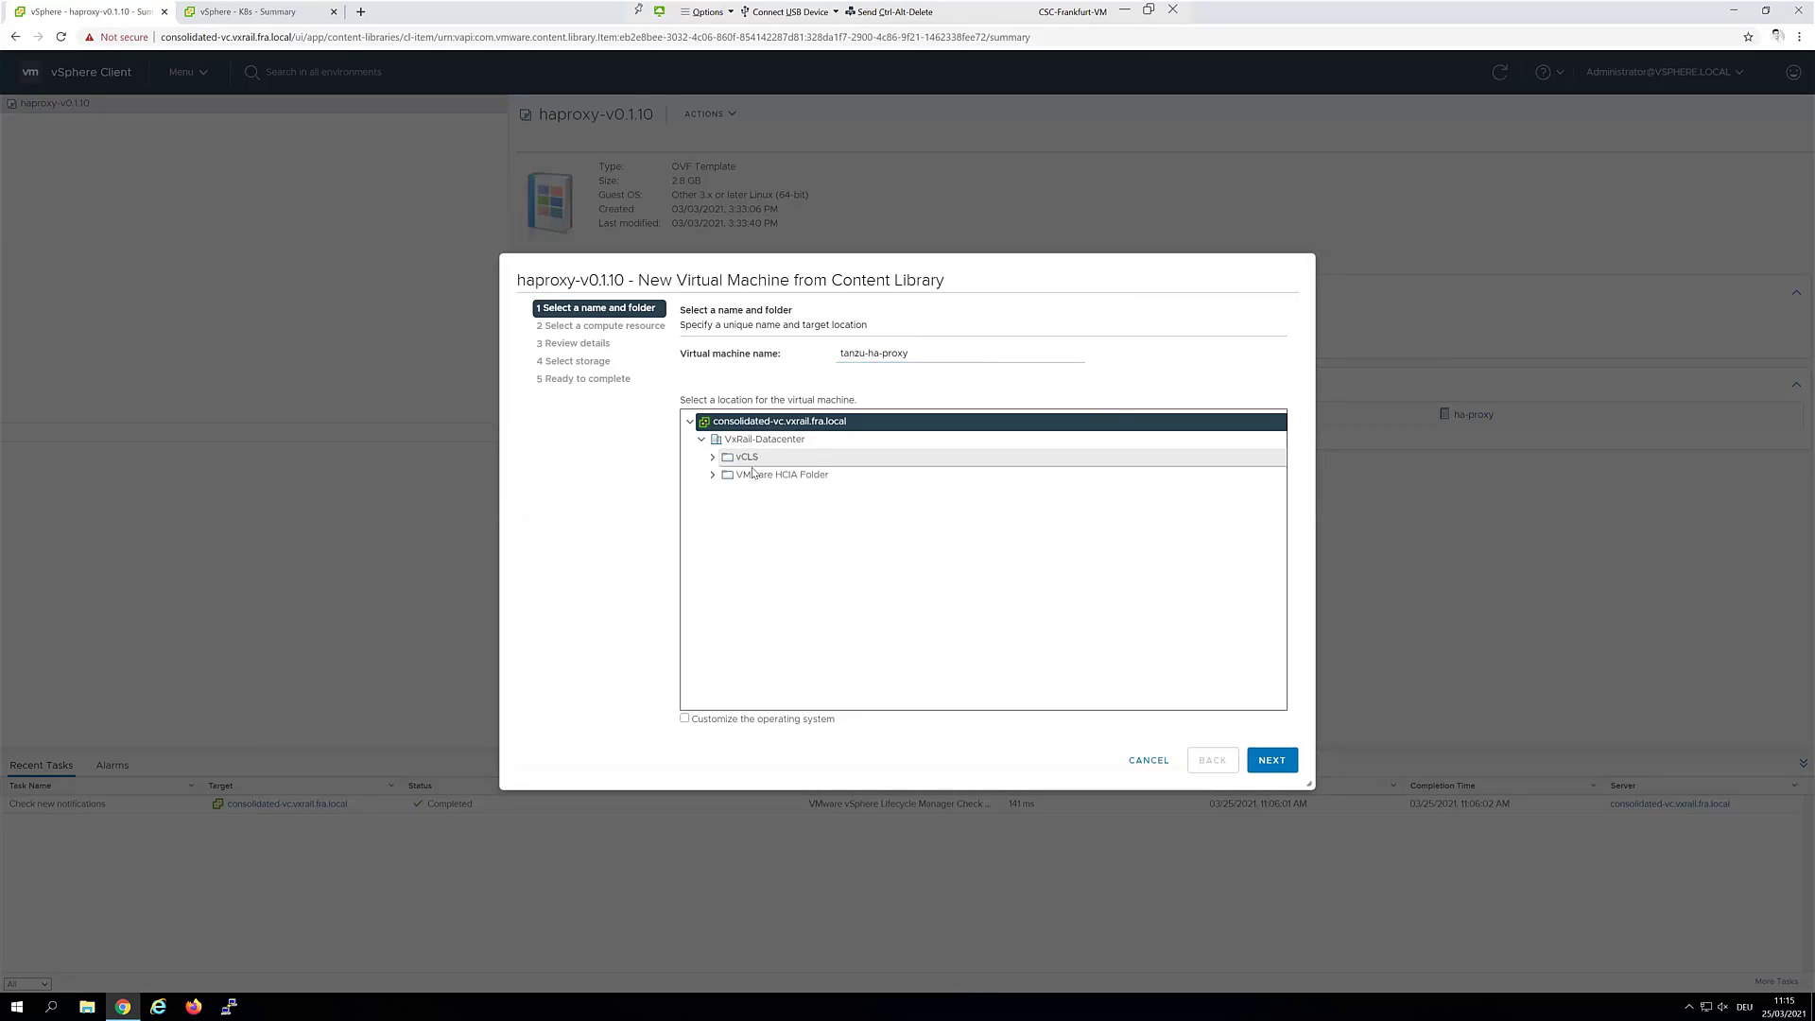
left_click(1272, 760)
left_click(717, 375)
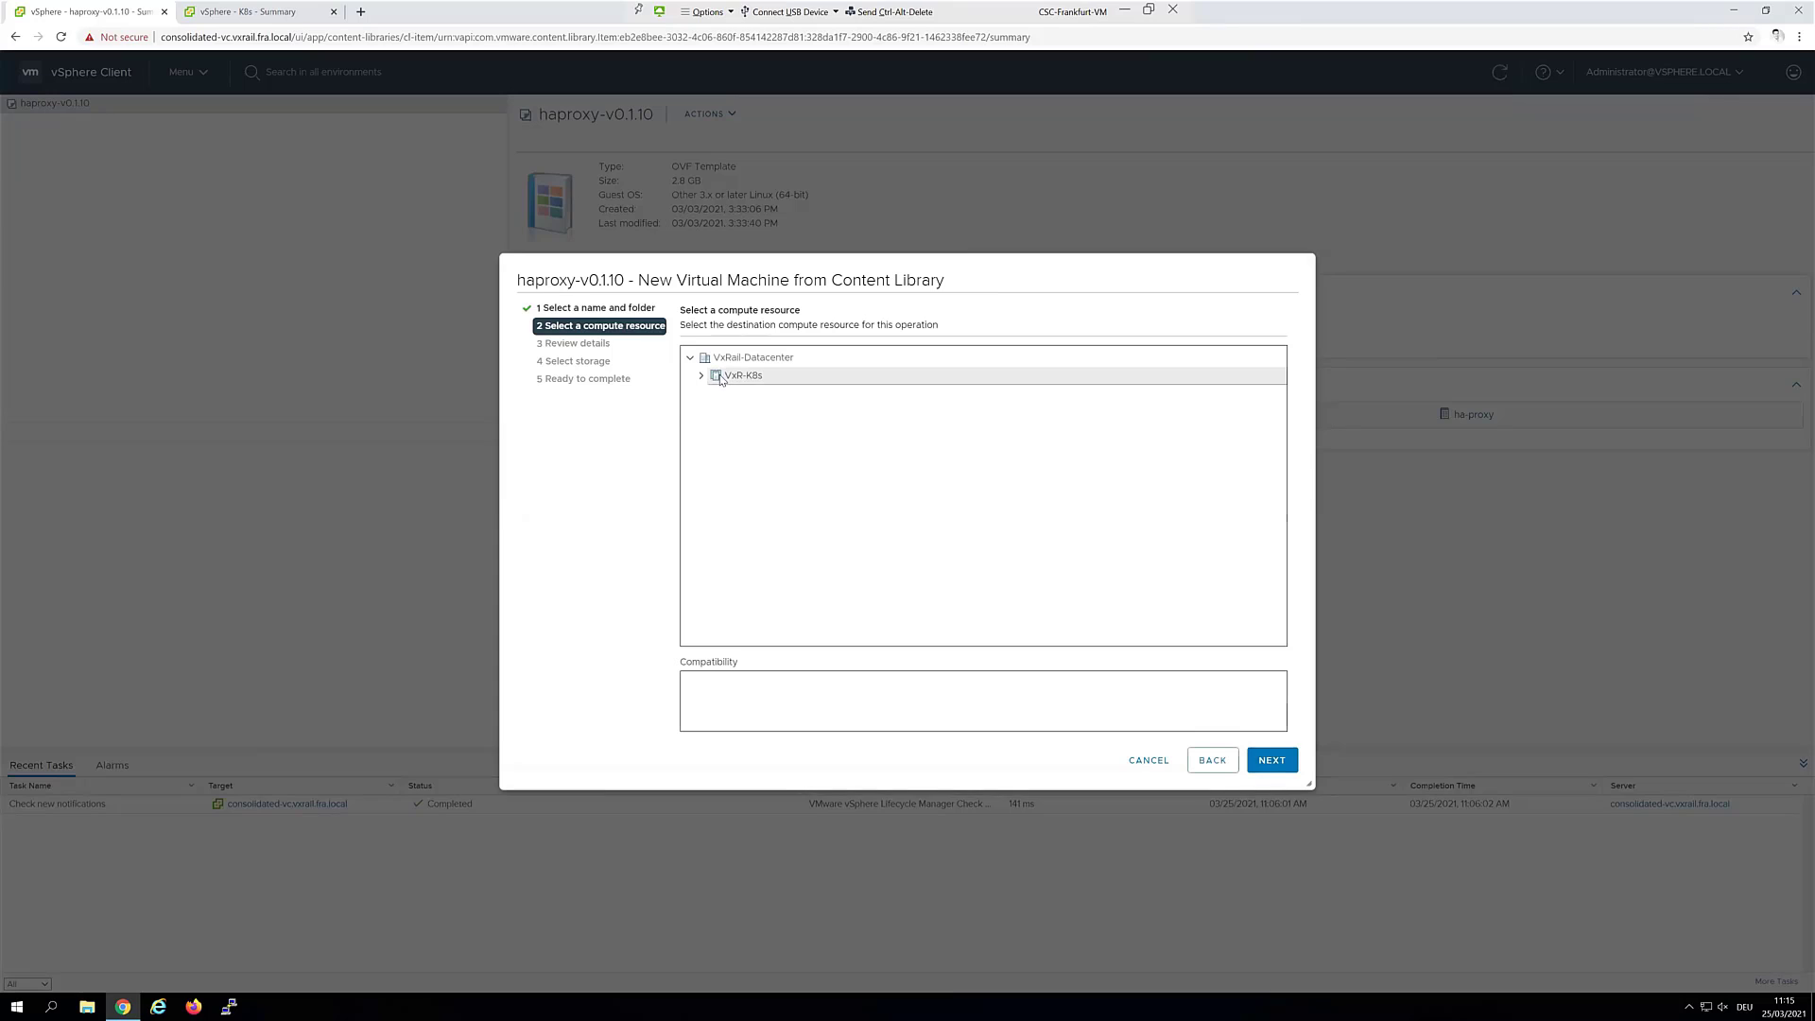
left_click(1273, 759)
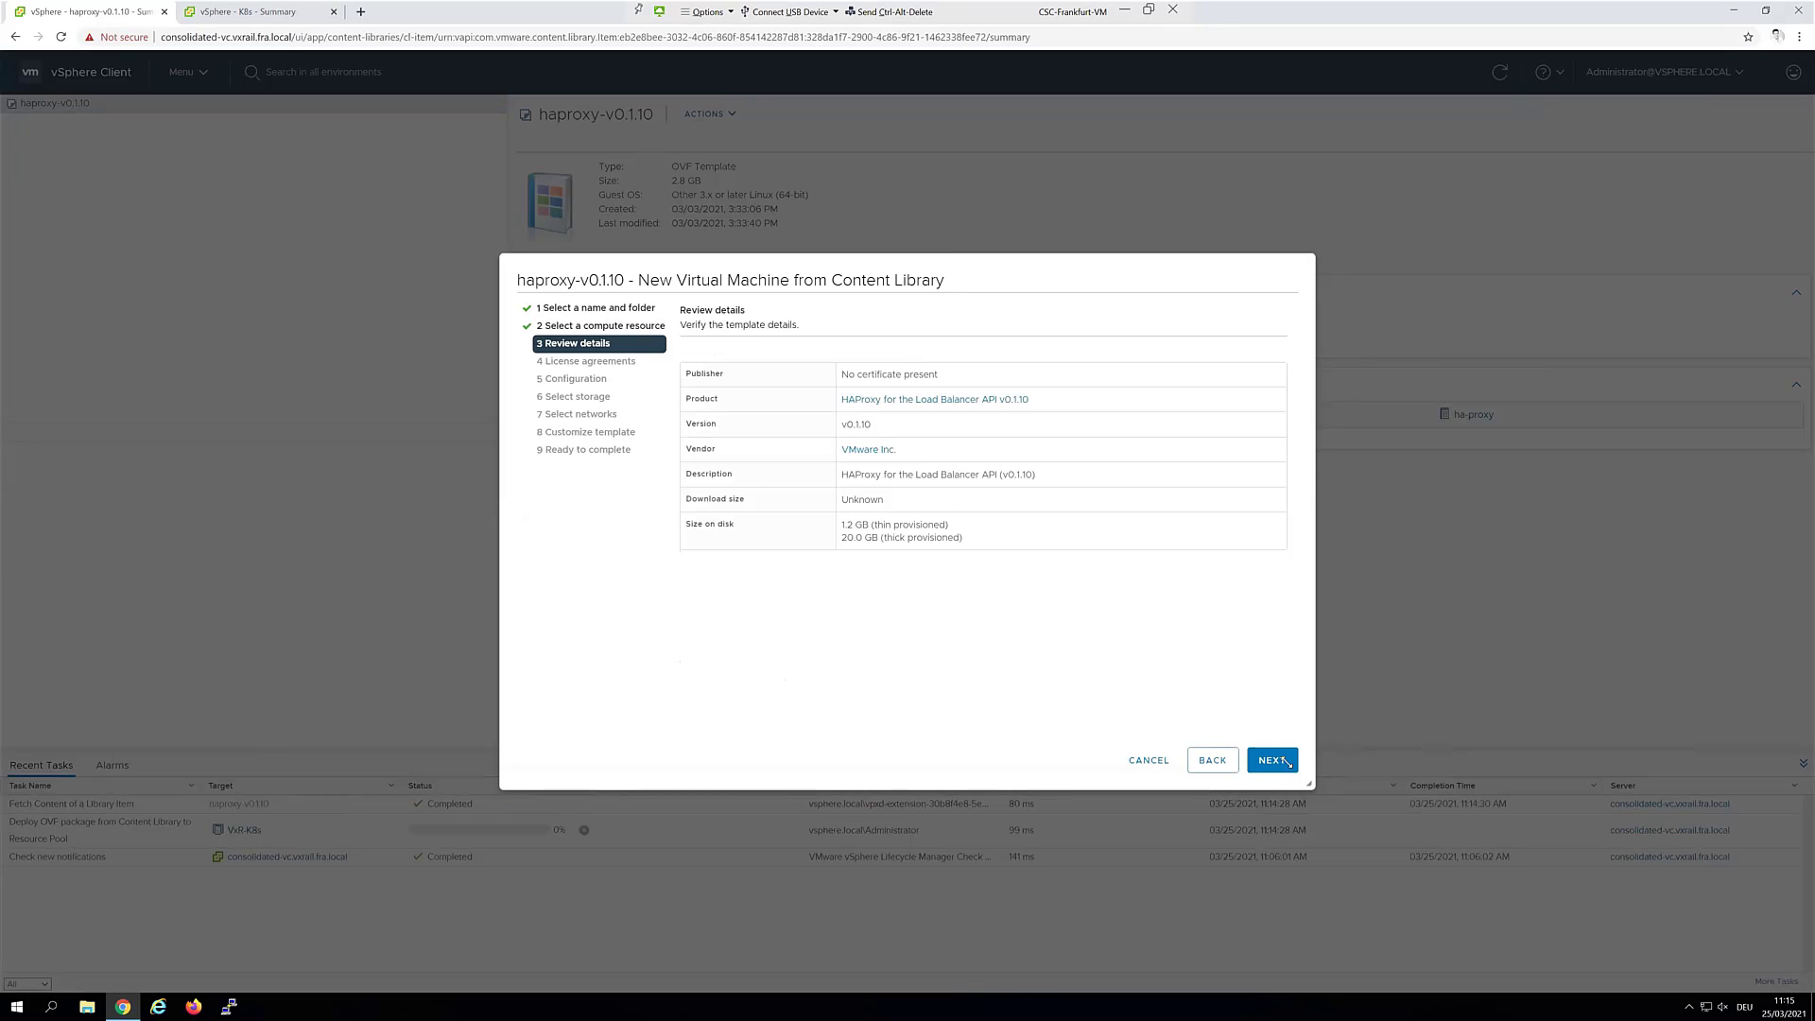
Accept the license agreements and choose the Frontend Network deployment configuration
left_click(1286, 761)
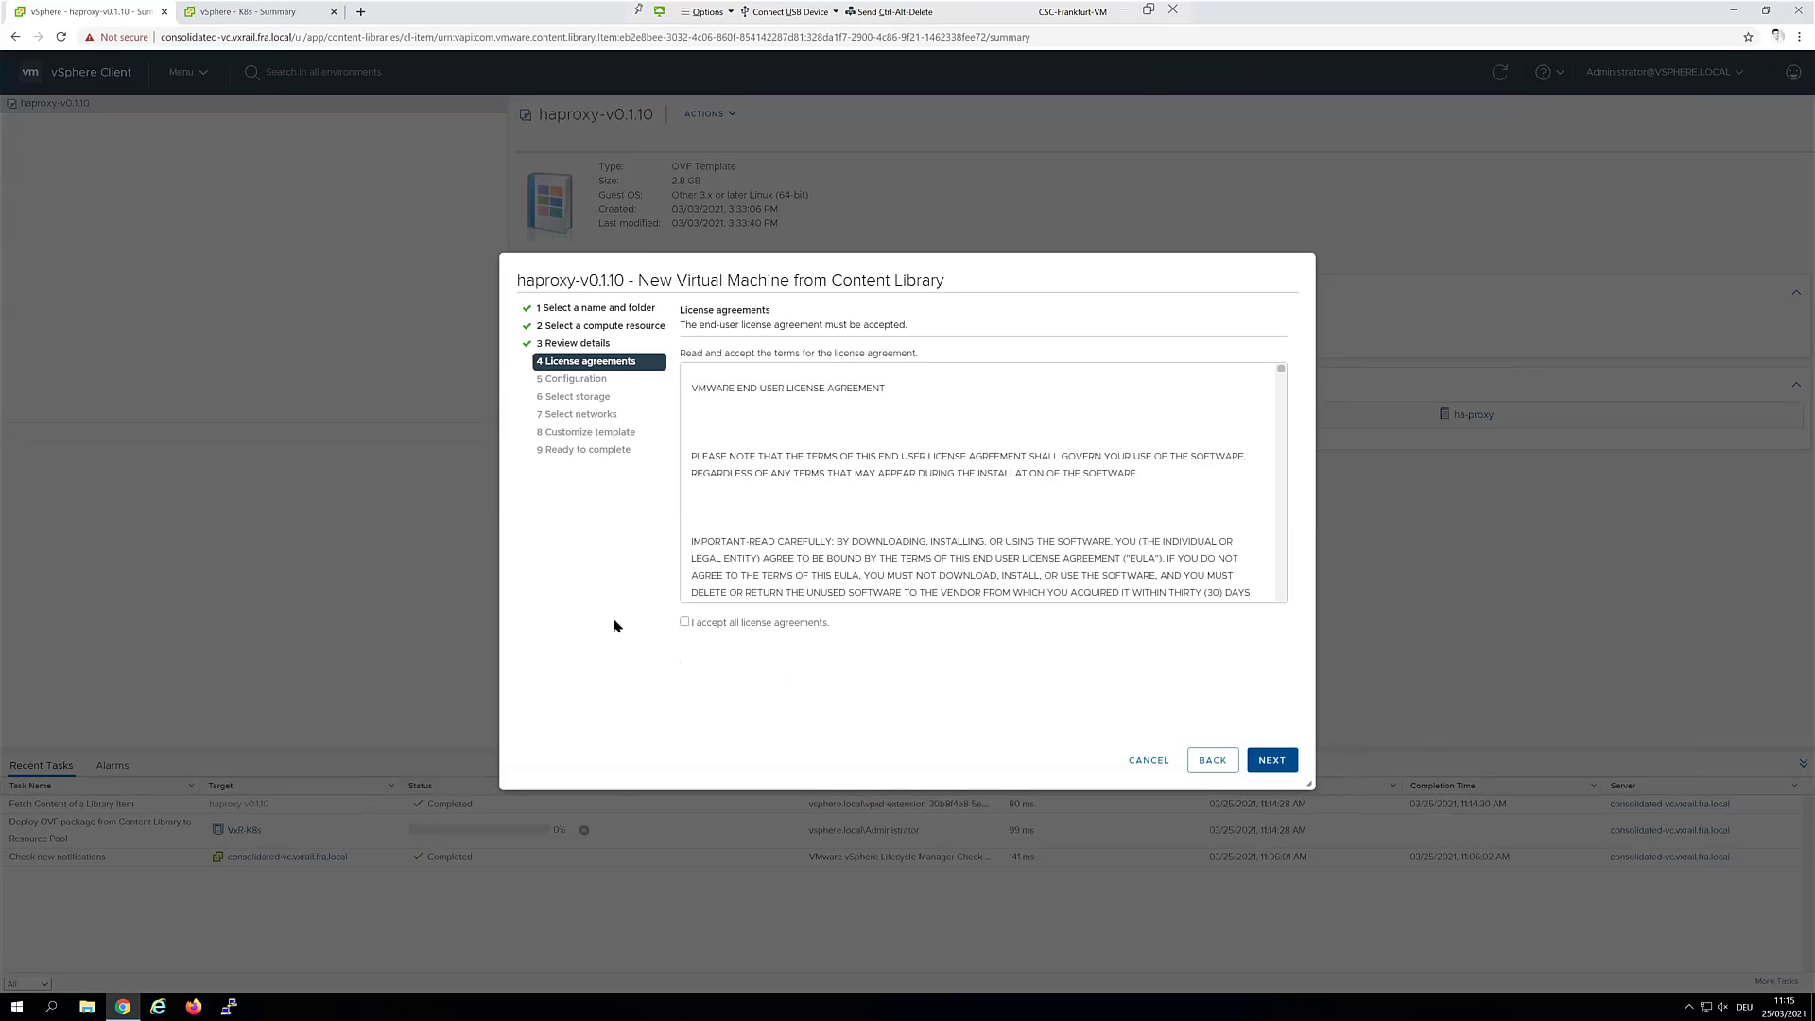
left_click(697, 626)
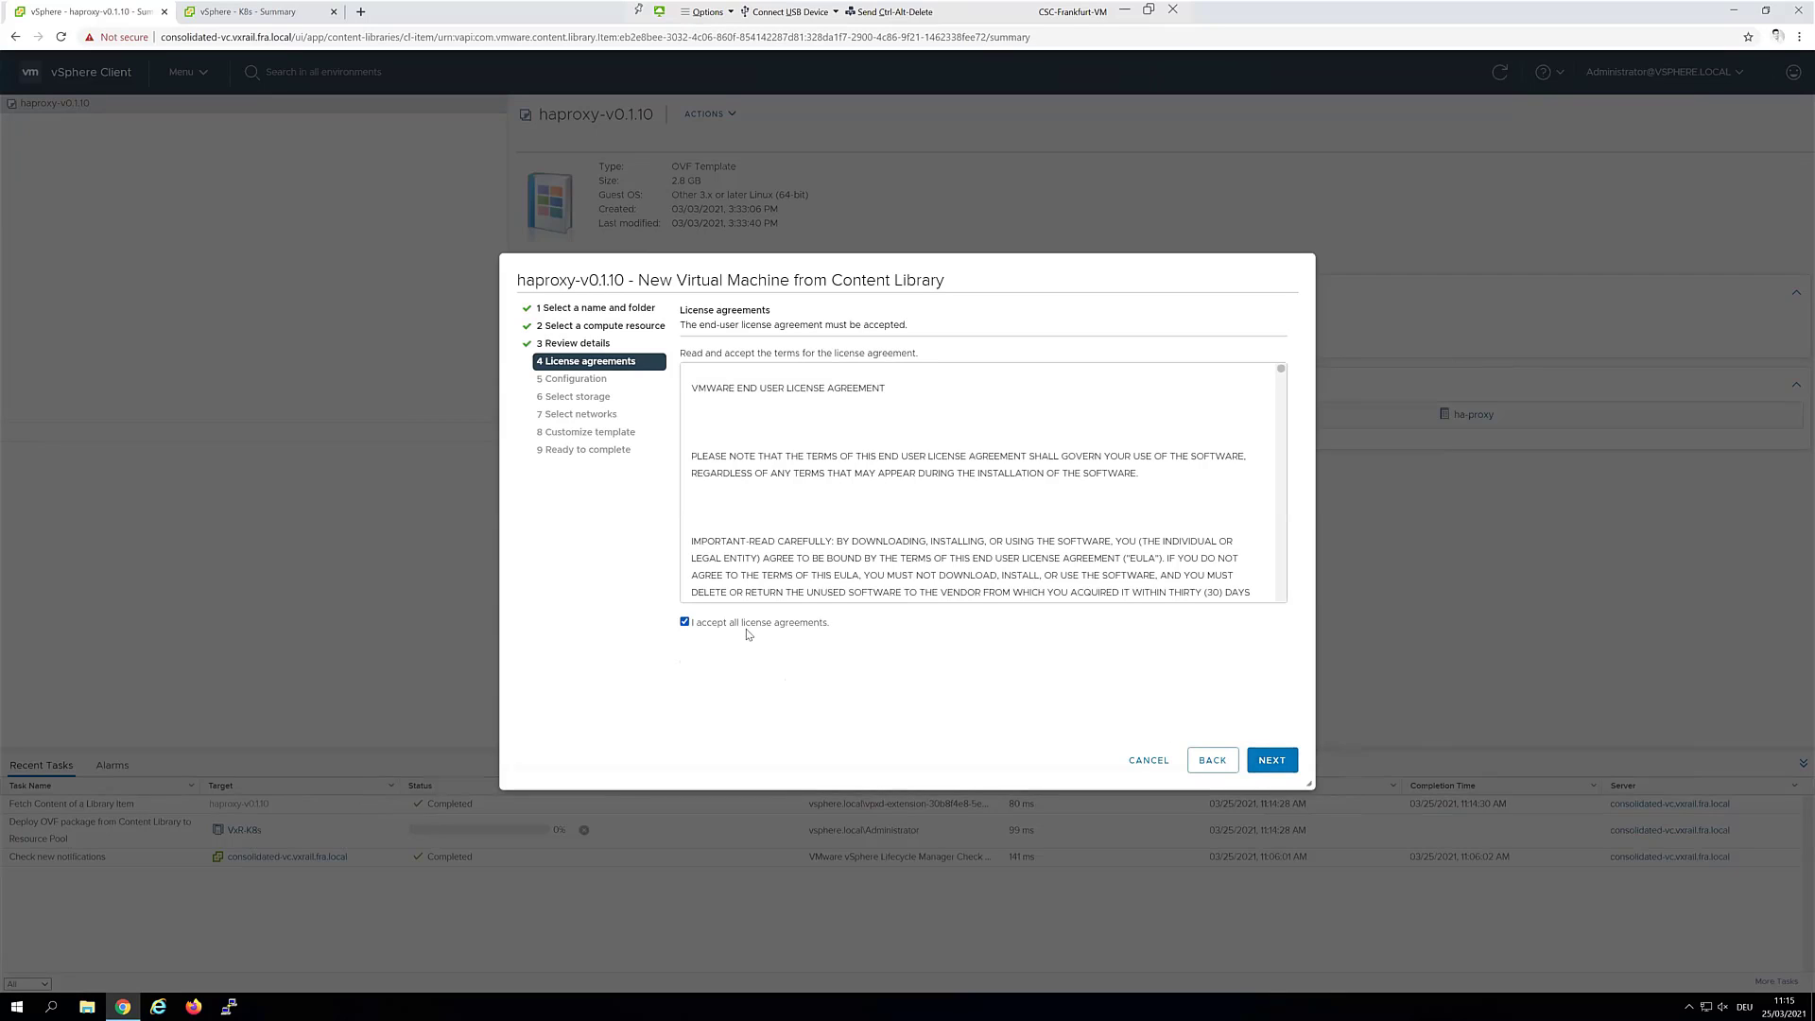
left_click(1267, 762)
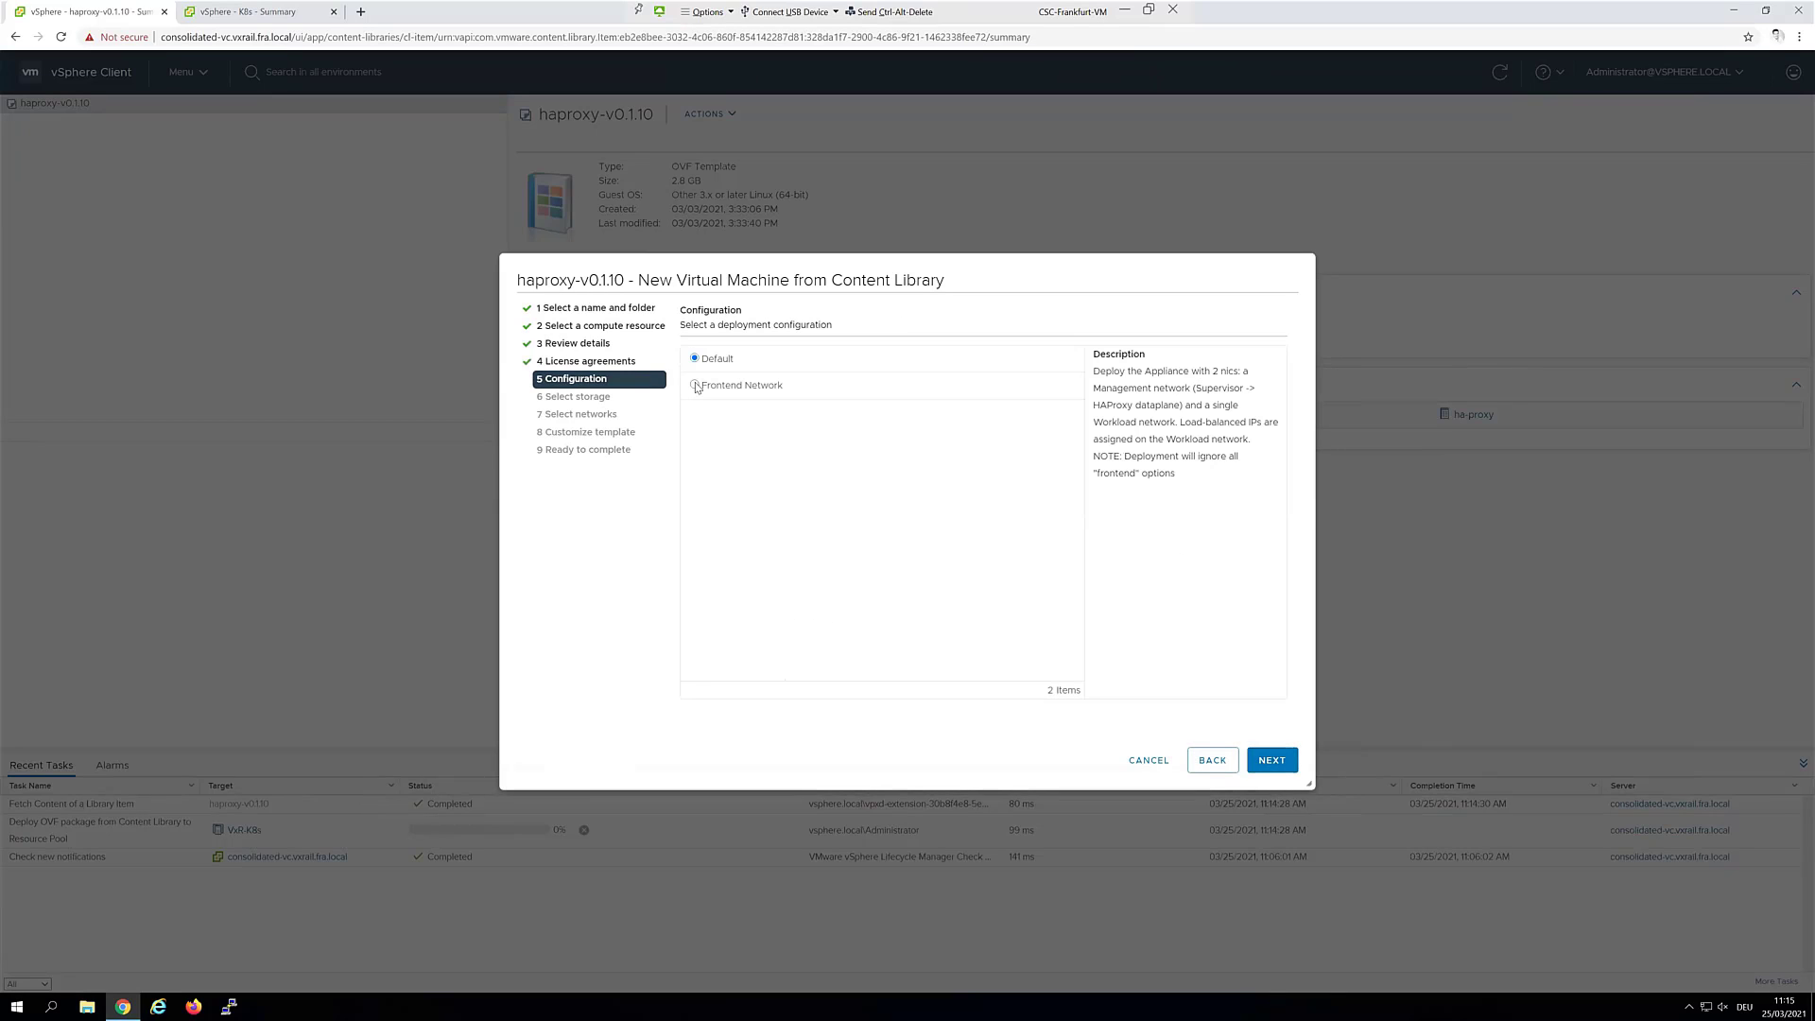
left_click(695, 386)
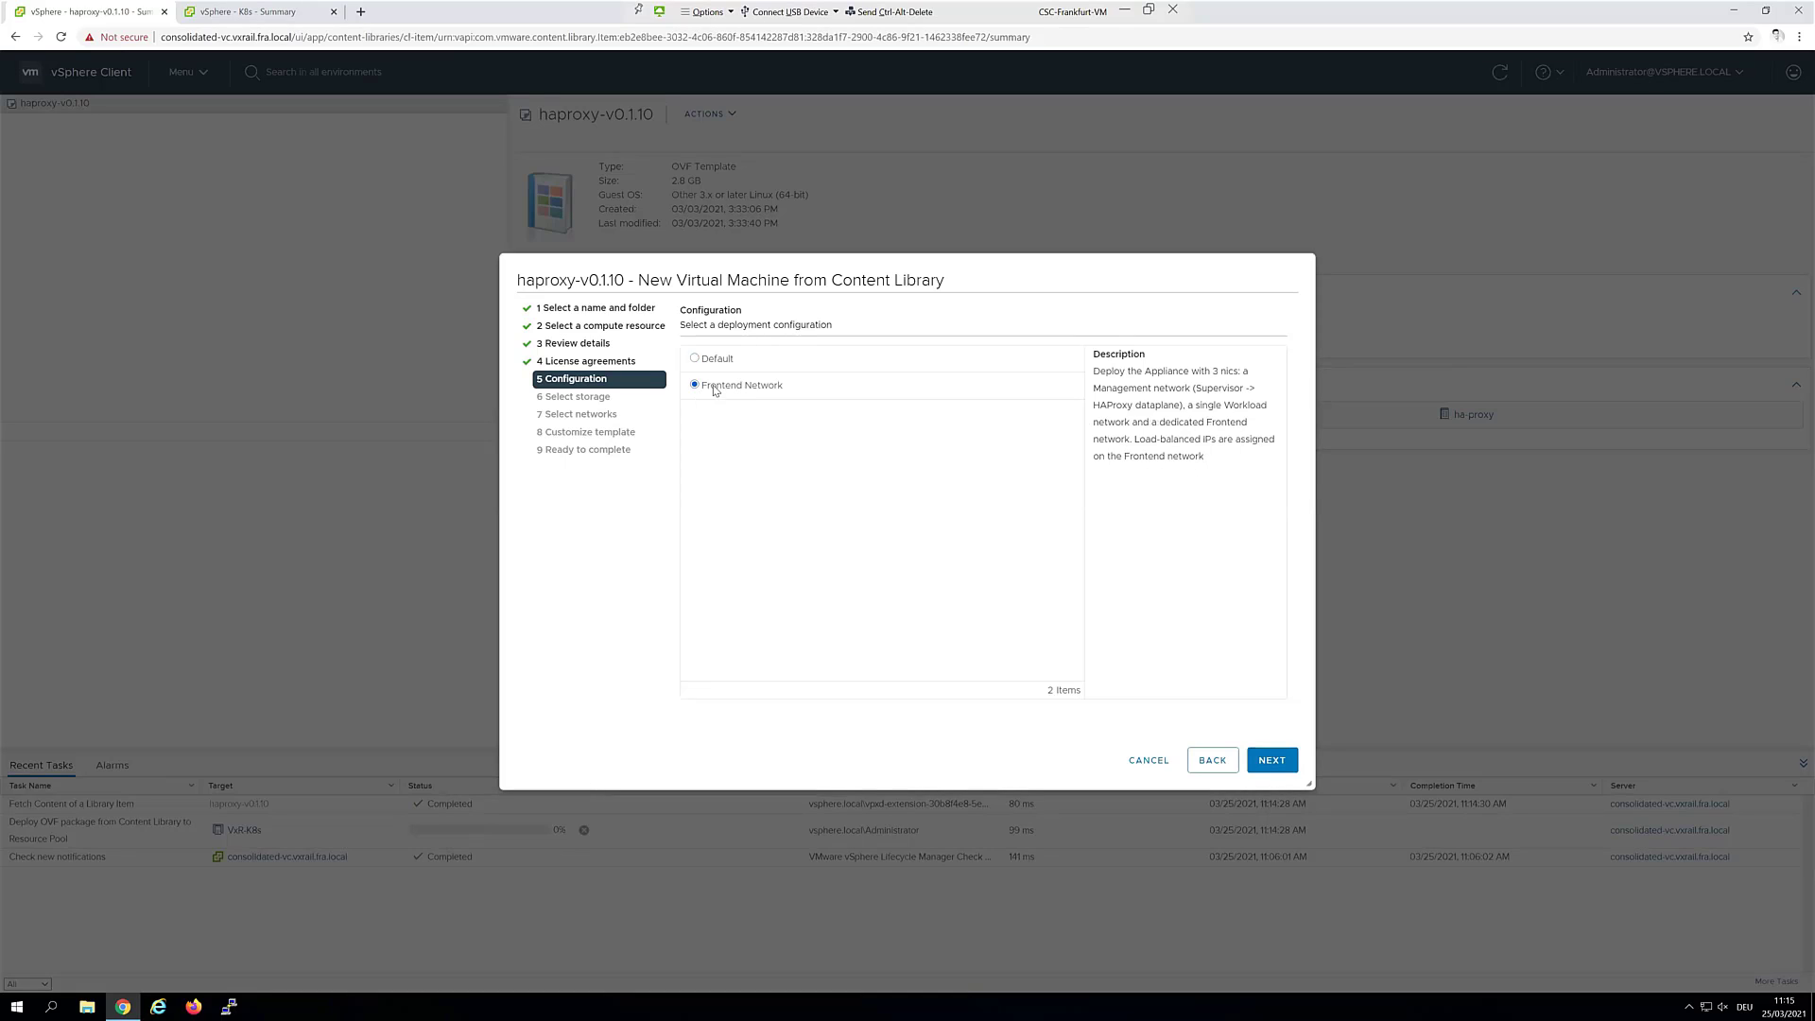
left_click(711, 362)
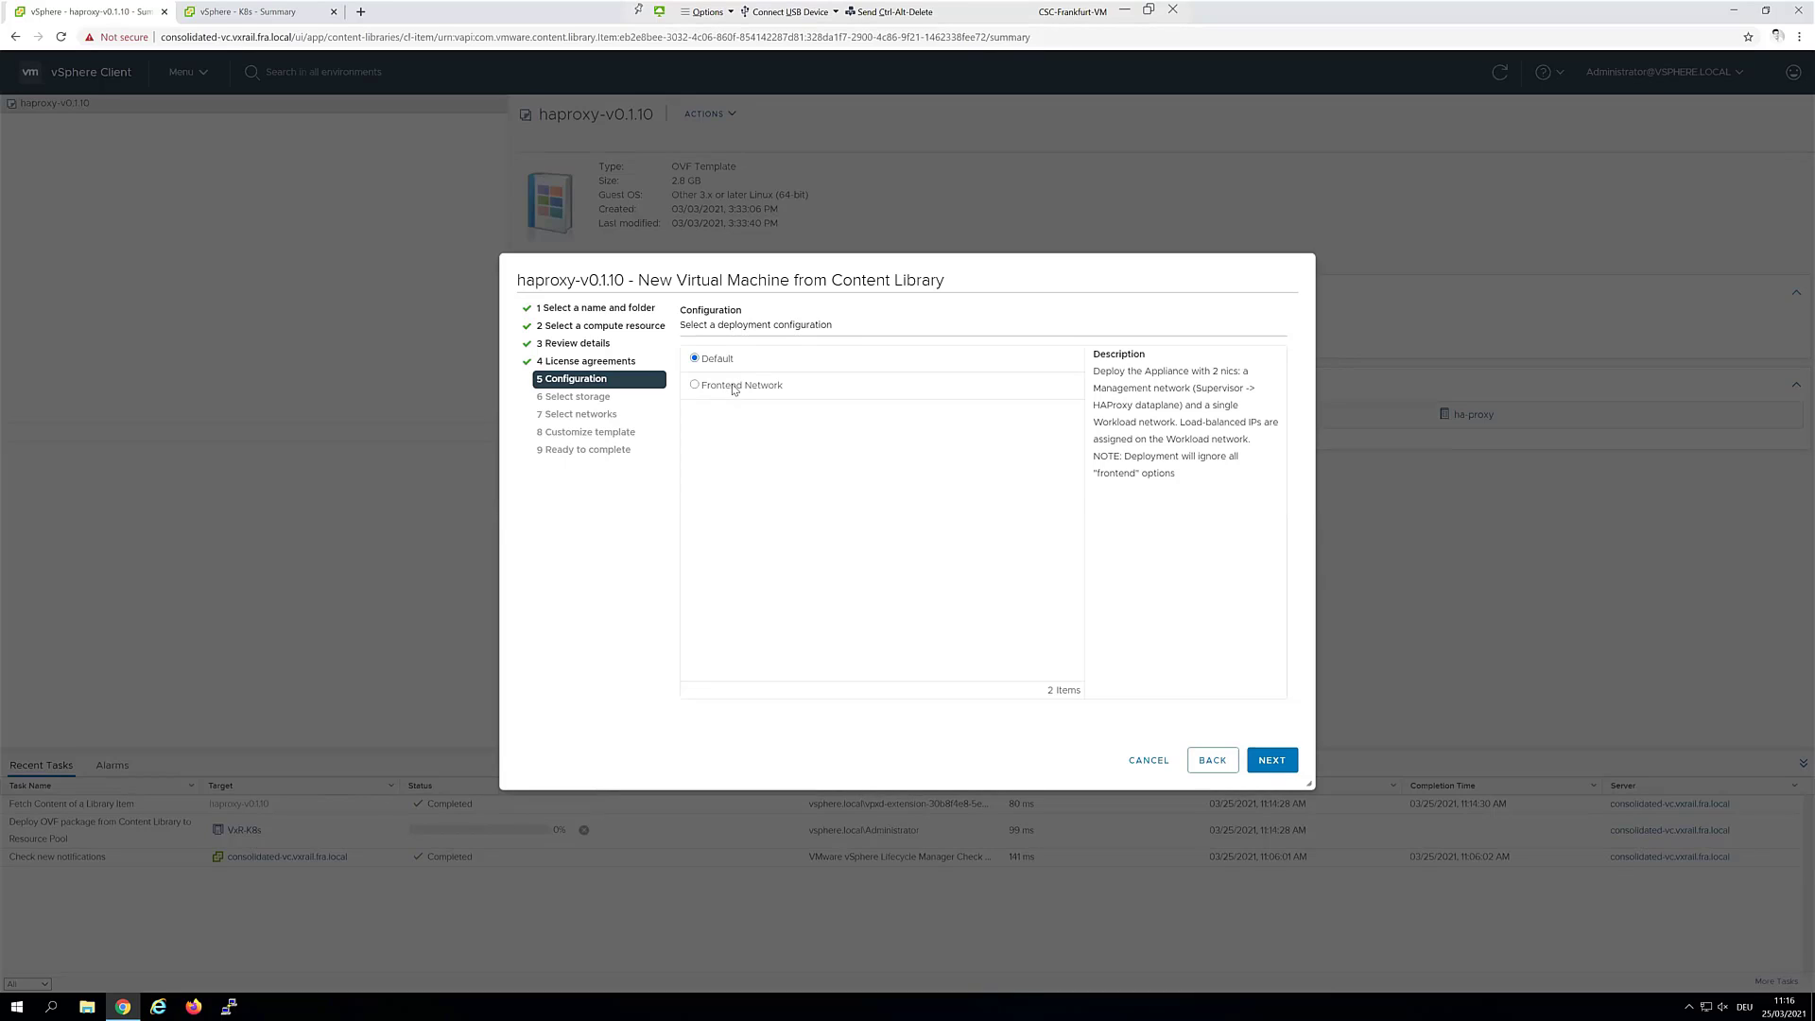
left_click(733, 389)
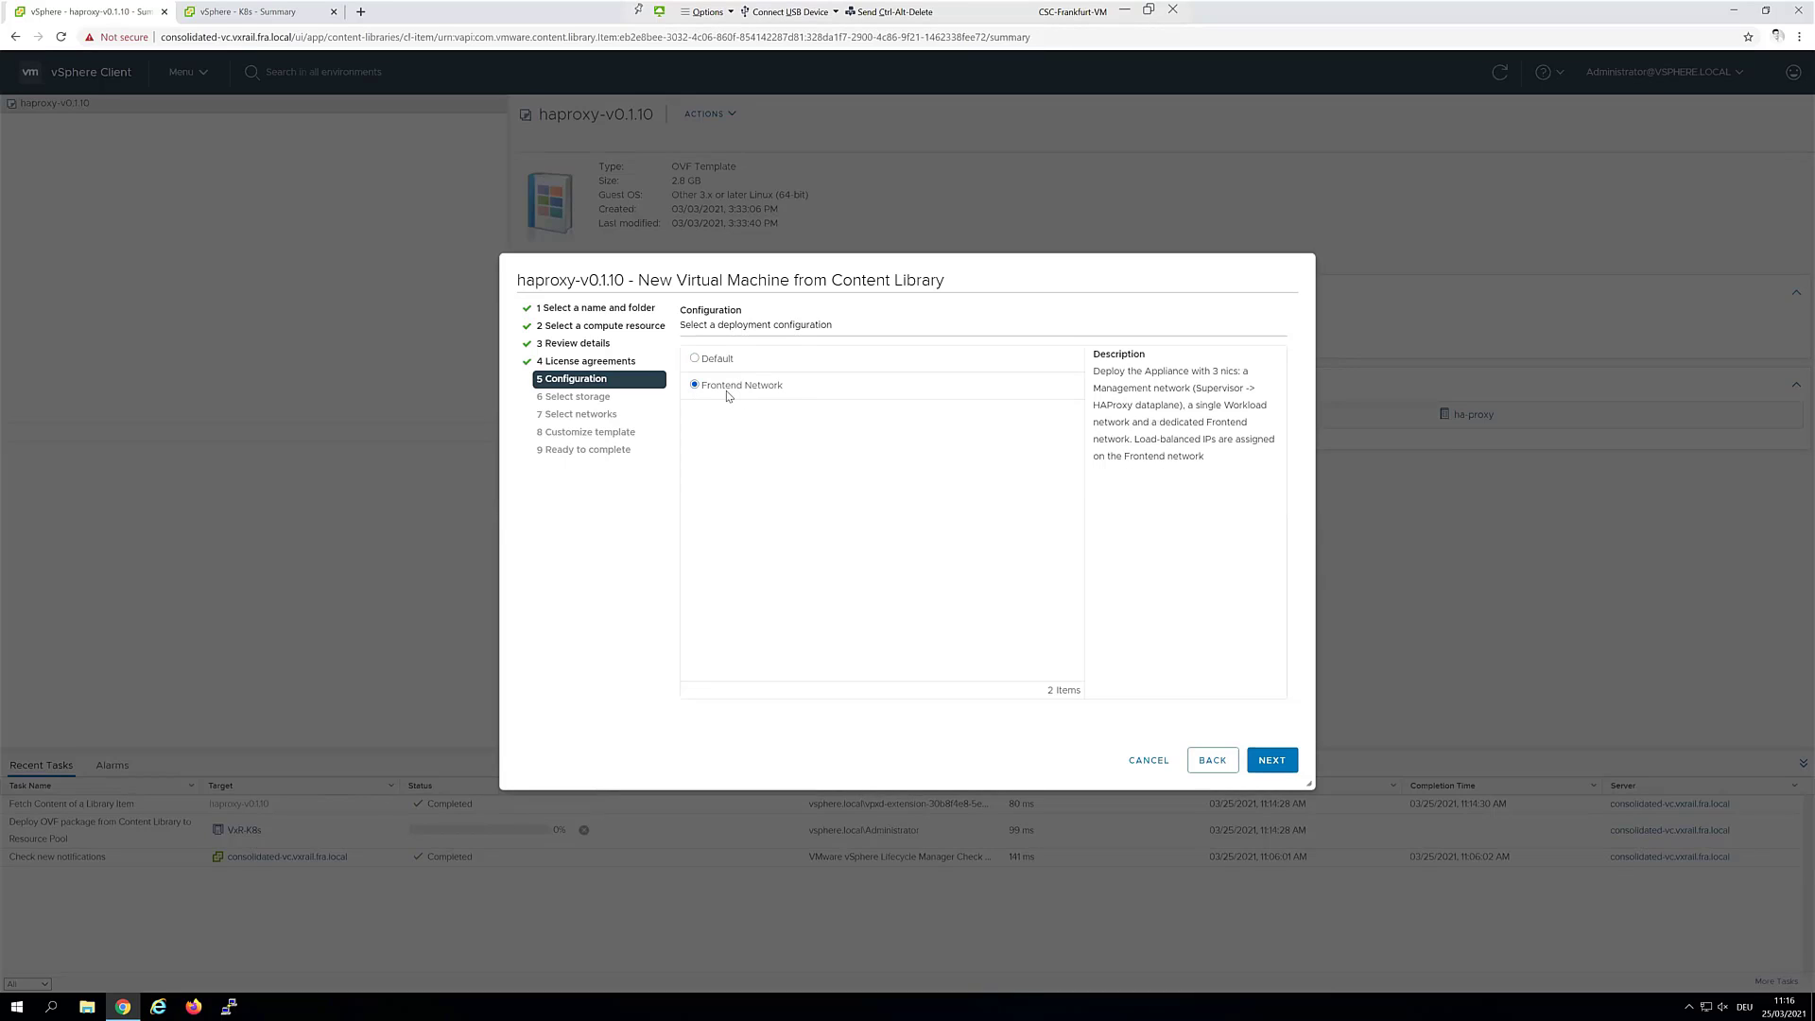
Choose VxRail-vSAN as the destination storage
left_click(1284, 764)
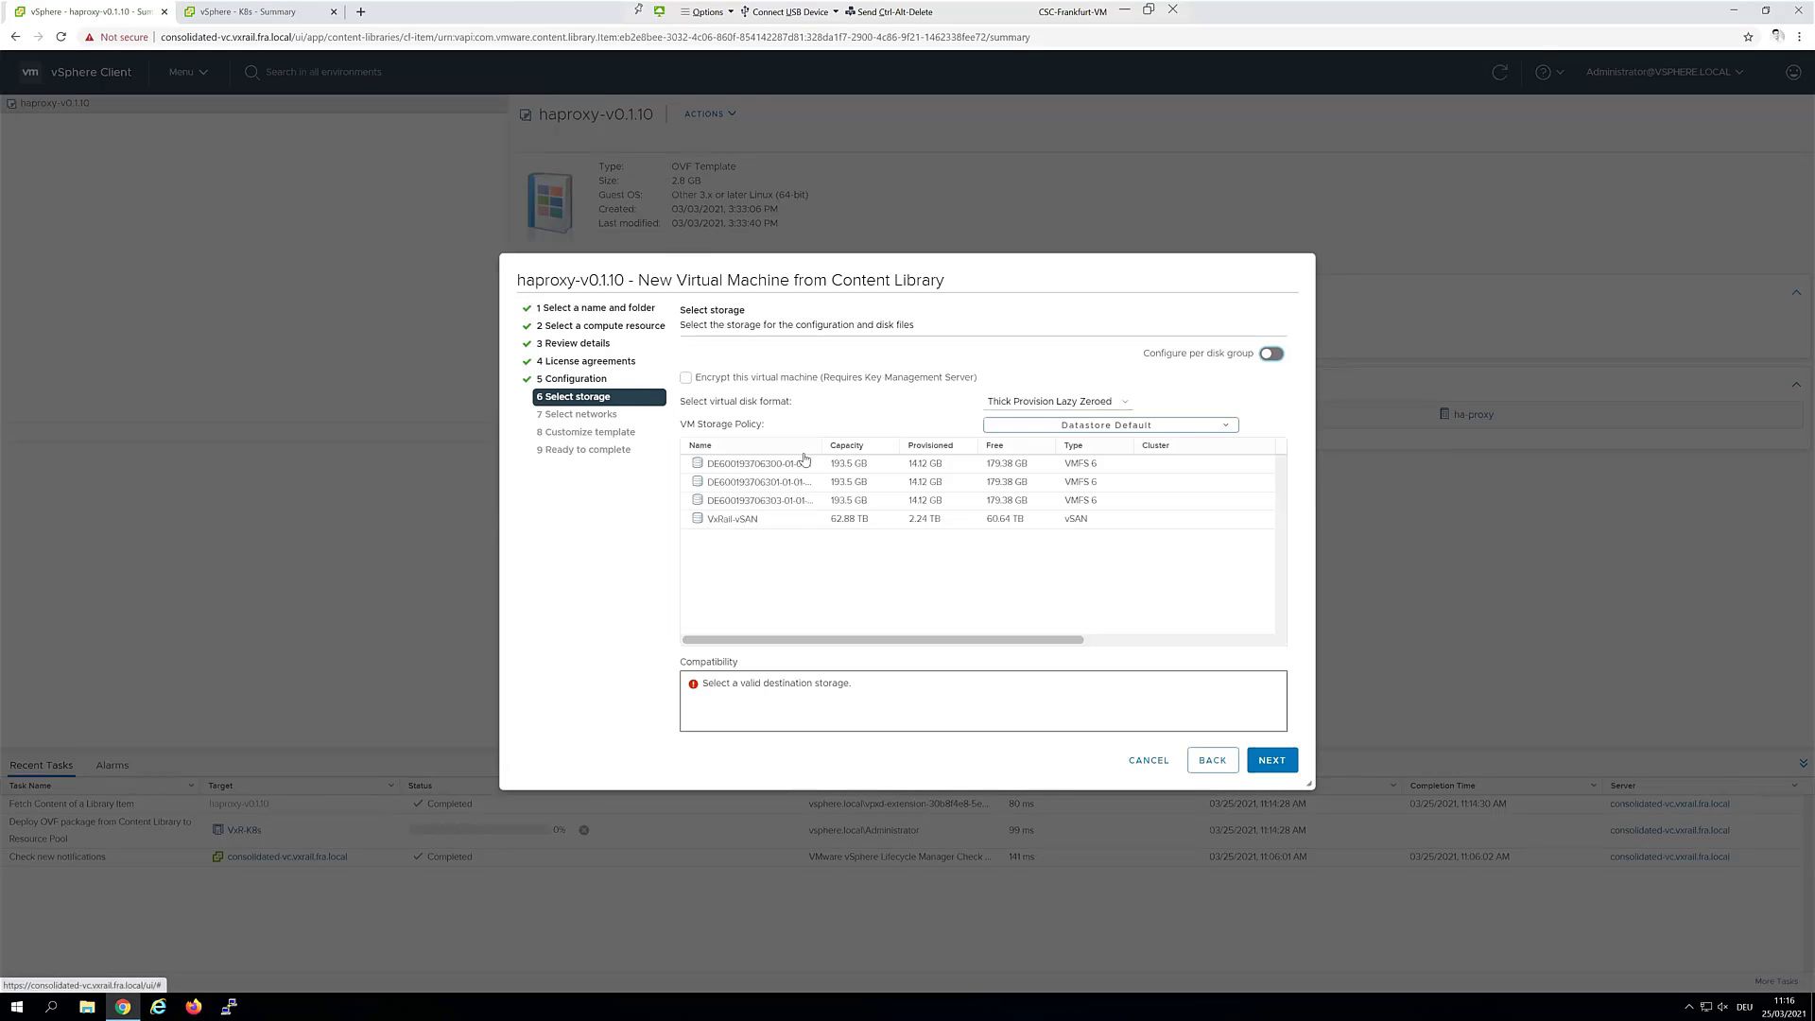
left_click(761, 521)
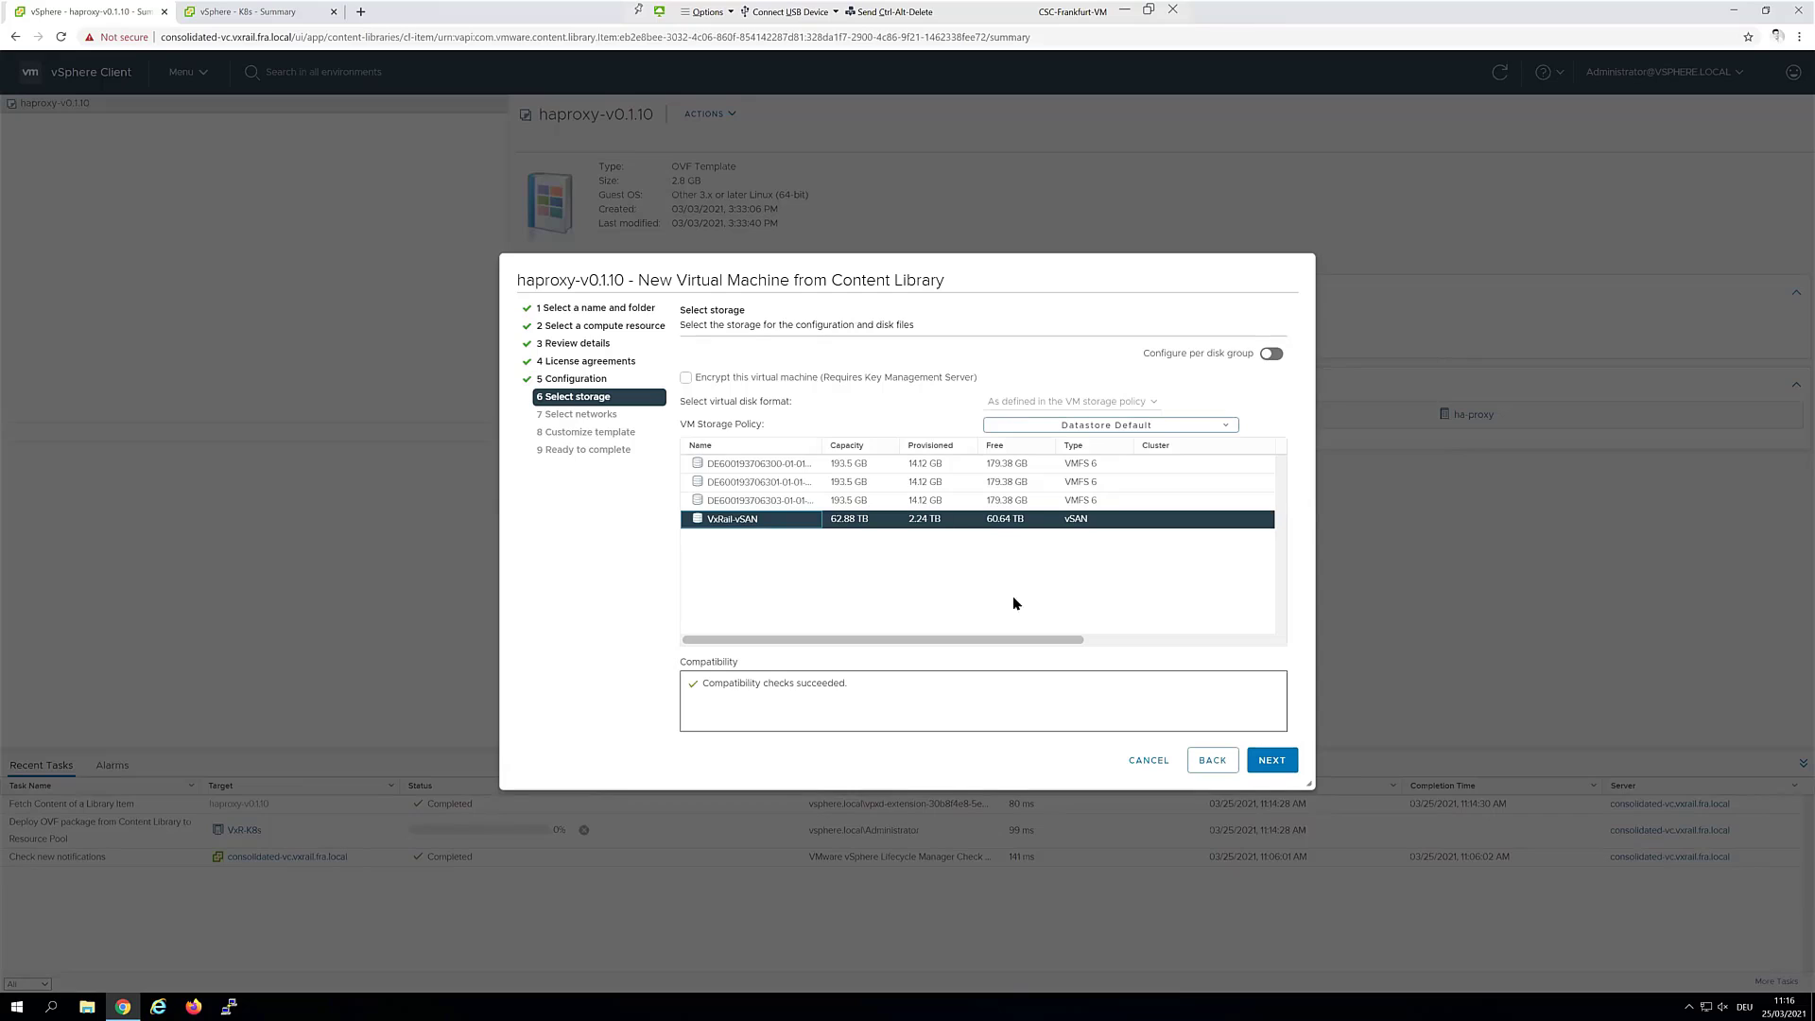
left_click(1270, 762)
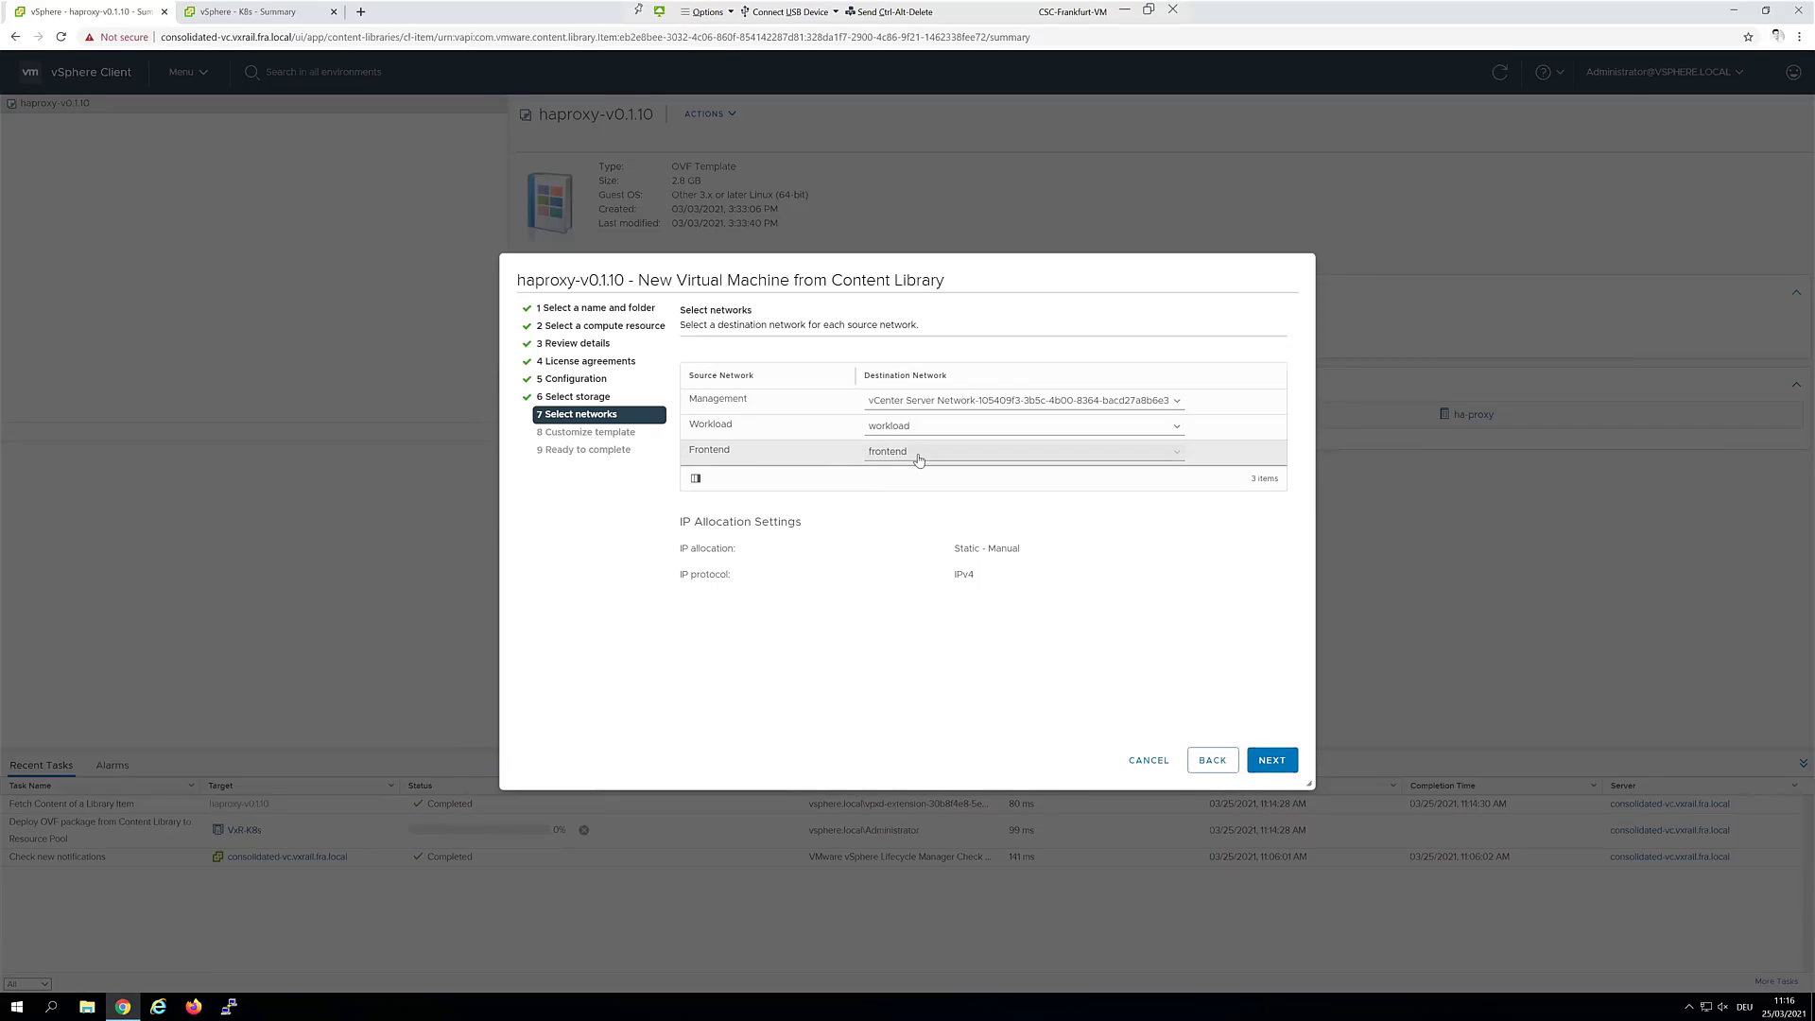
Map the Management network to the Management Network port group
left_click(957, 401)
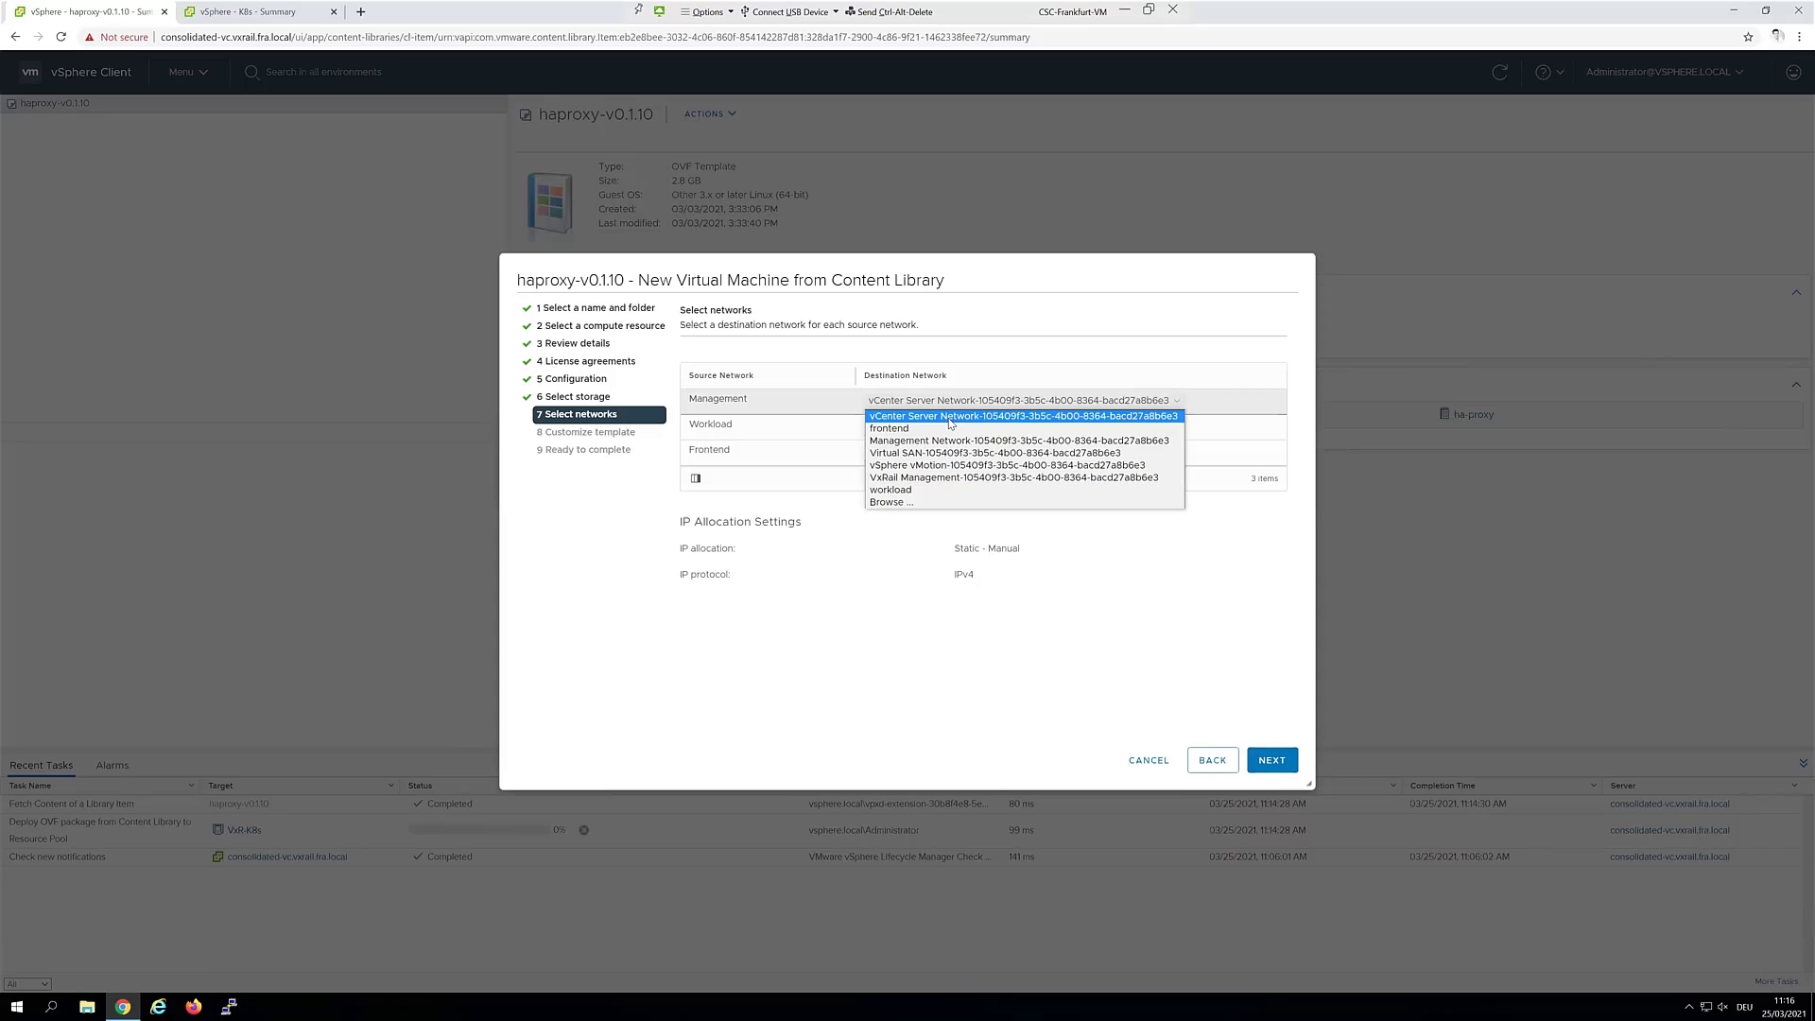
left_click(920, 428)
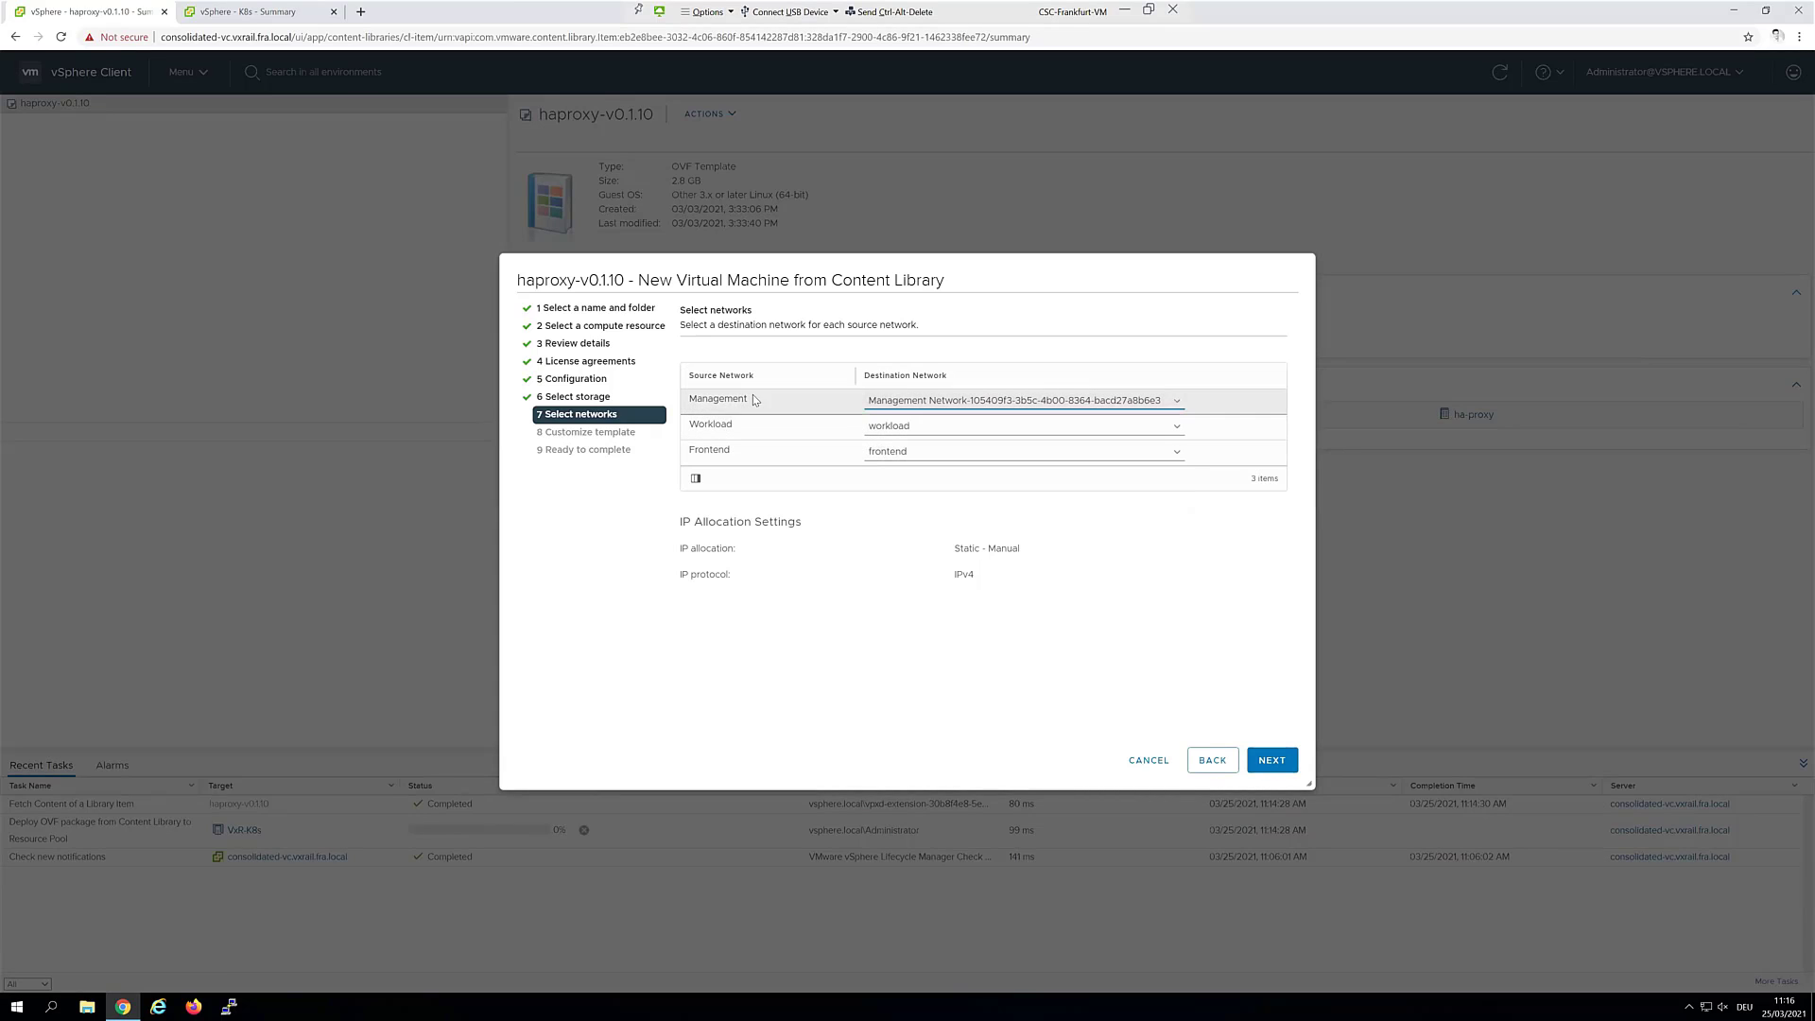
left_click(1281, 762)
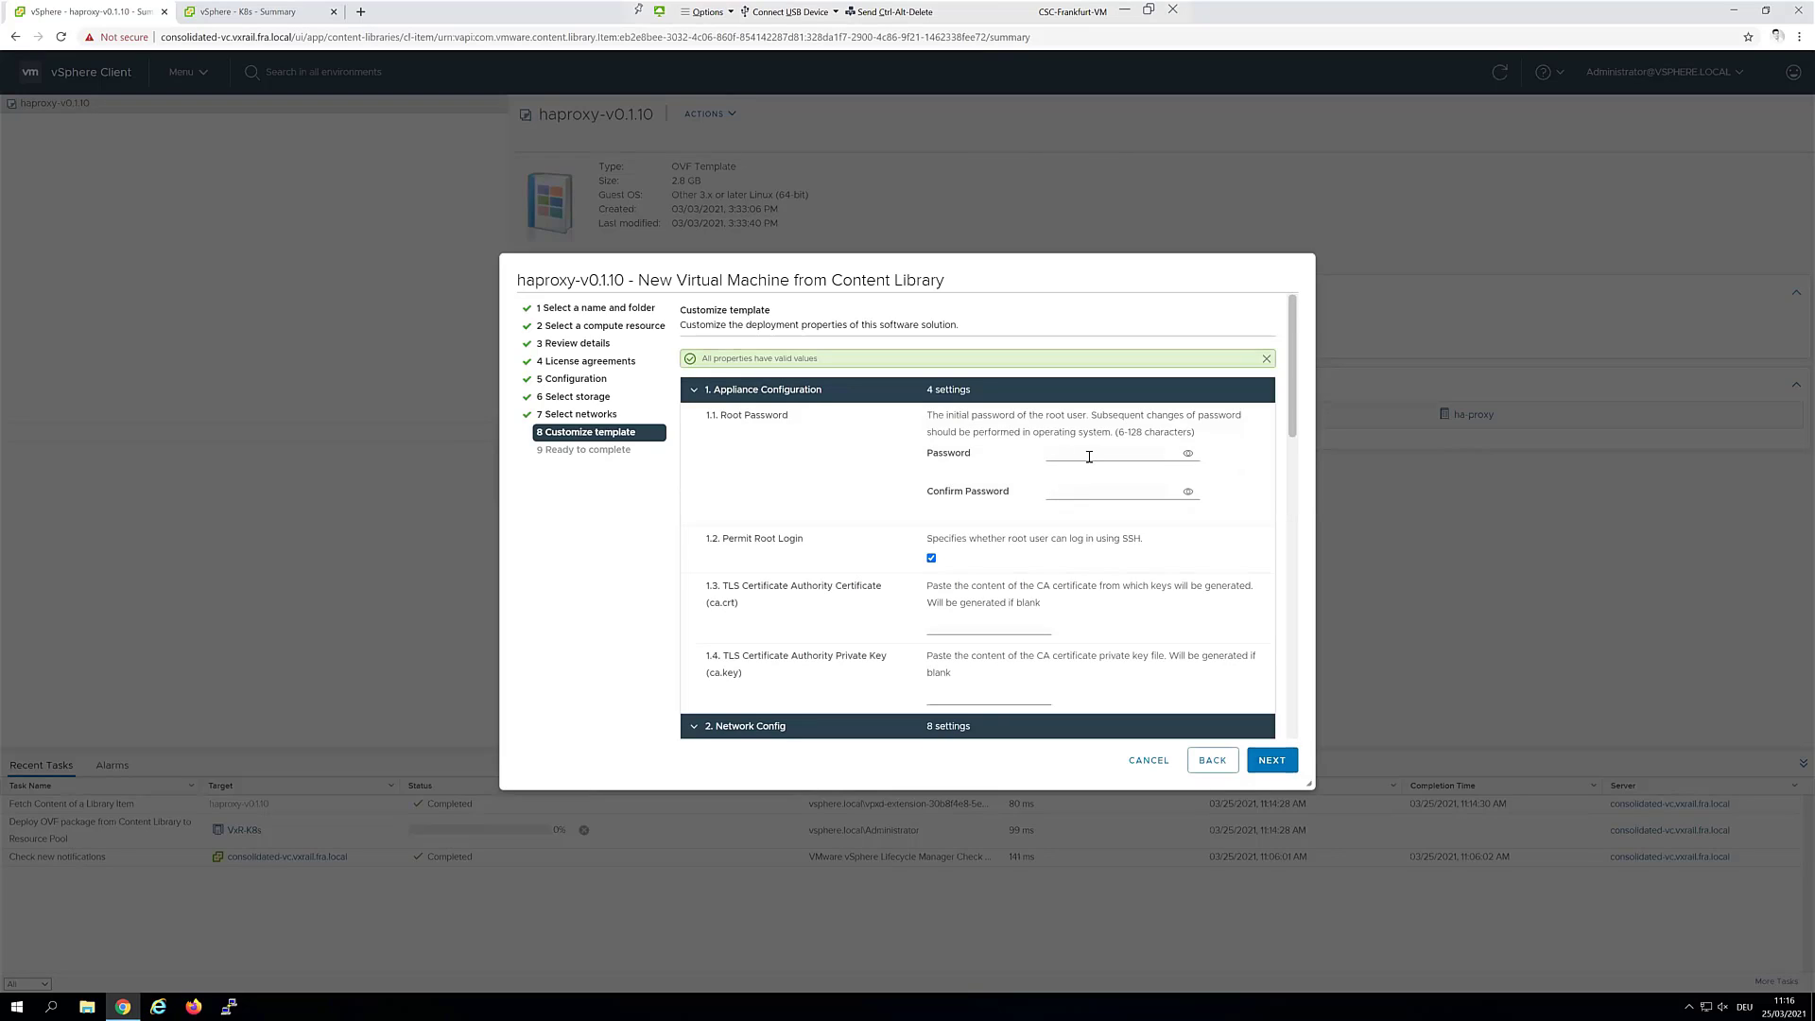
Enter the root password and paste the same value into its confirmation field
left_click(1089, 457)
left_click(1188, 454)
triple_click(1122, 454)
key("ctrl+c")
left_click(1106, 489)
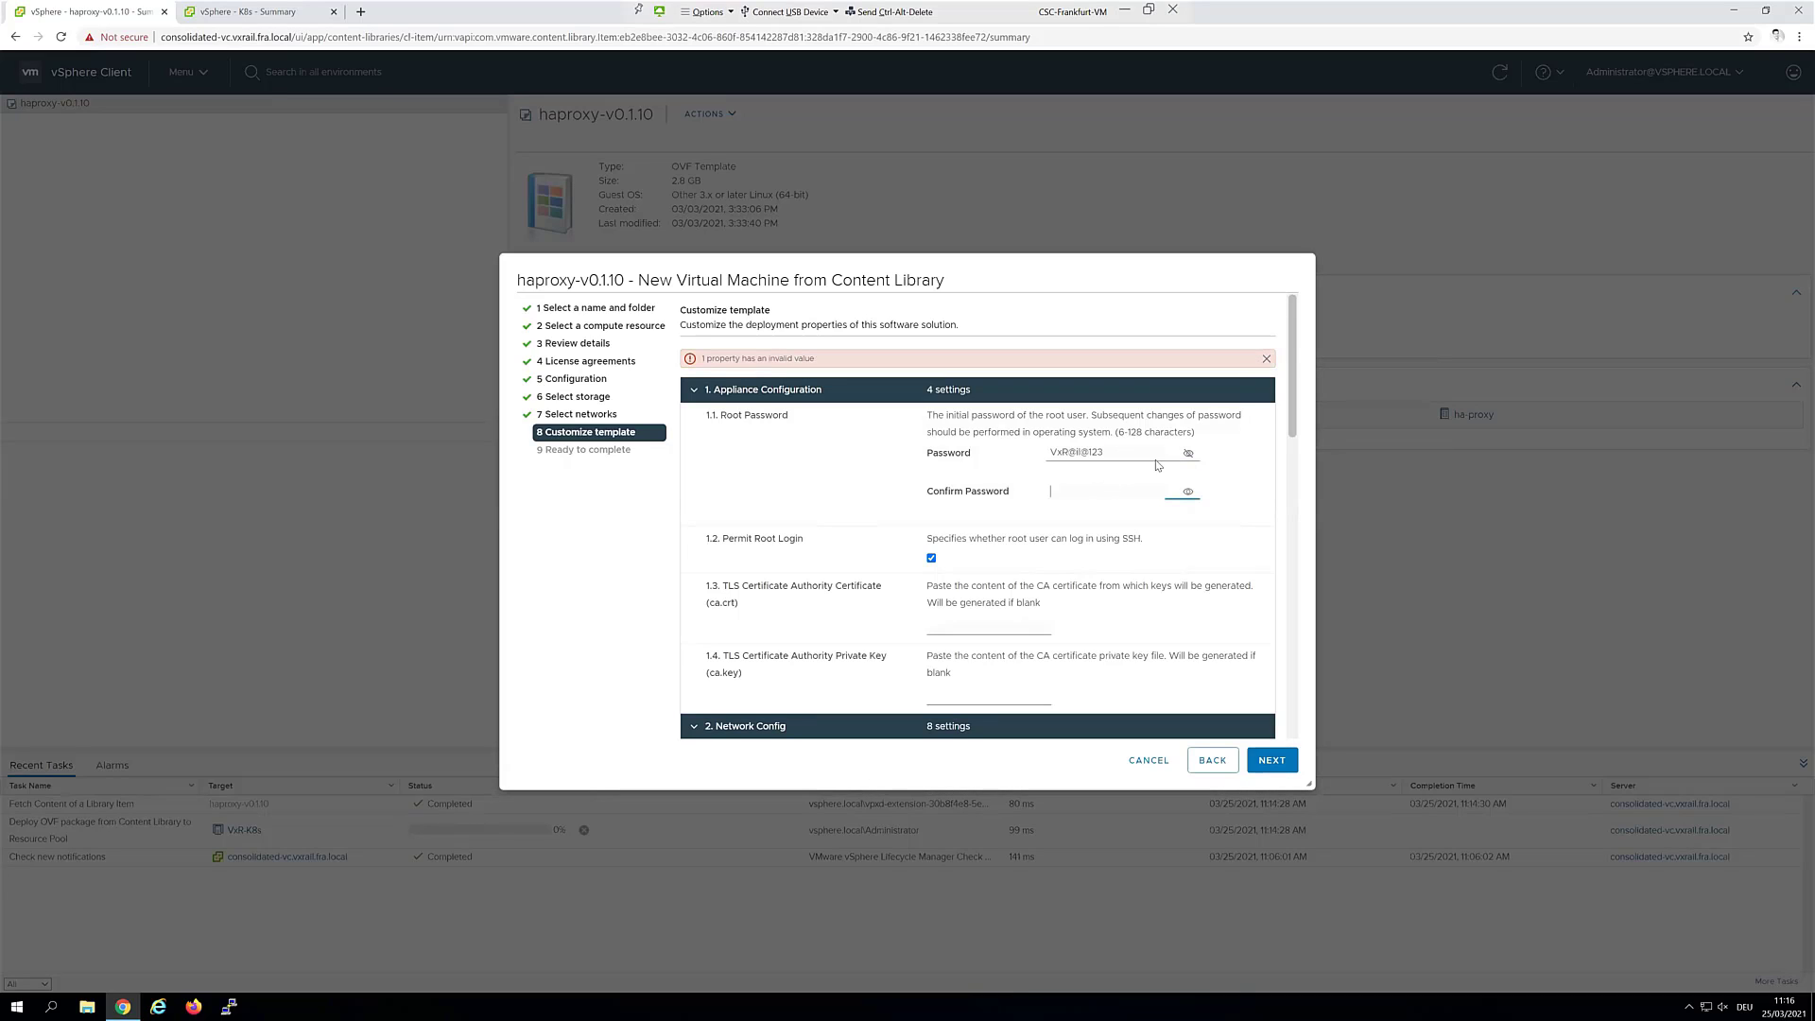
key("ctrl+v")
left_click(1188, 452)
Set host name tanzu-ha-proxy.vxrail.fra.local and DNS server 10.204.96.11
scroll(932, 541, "down", 3)
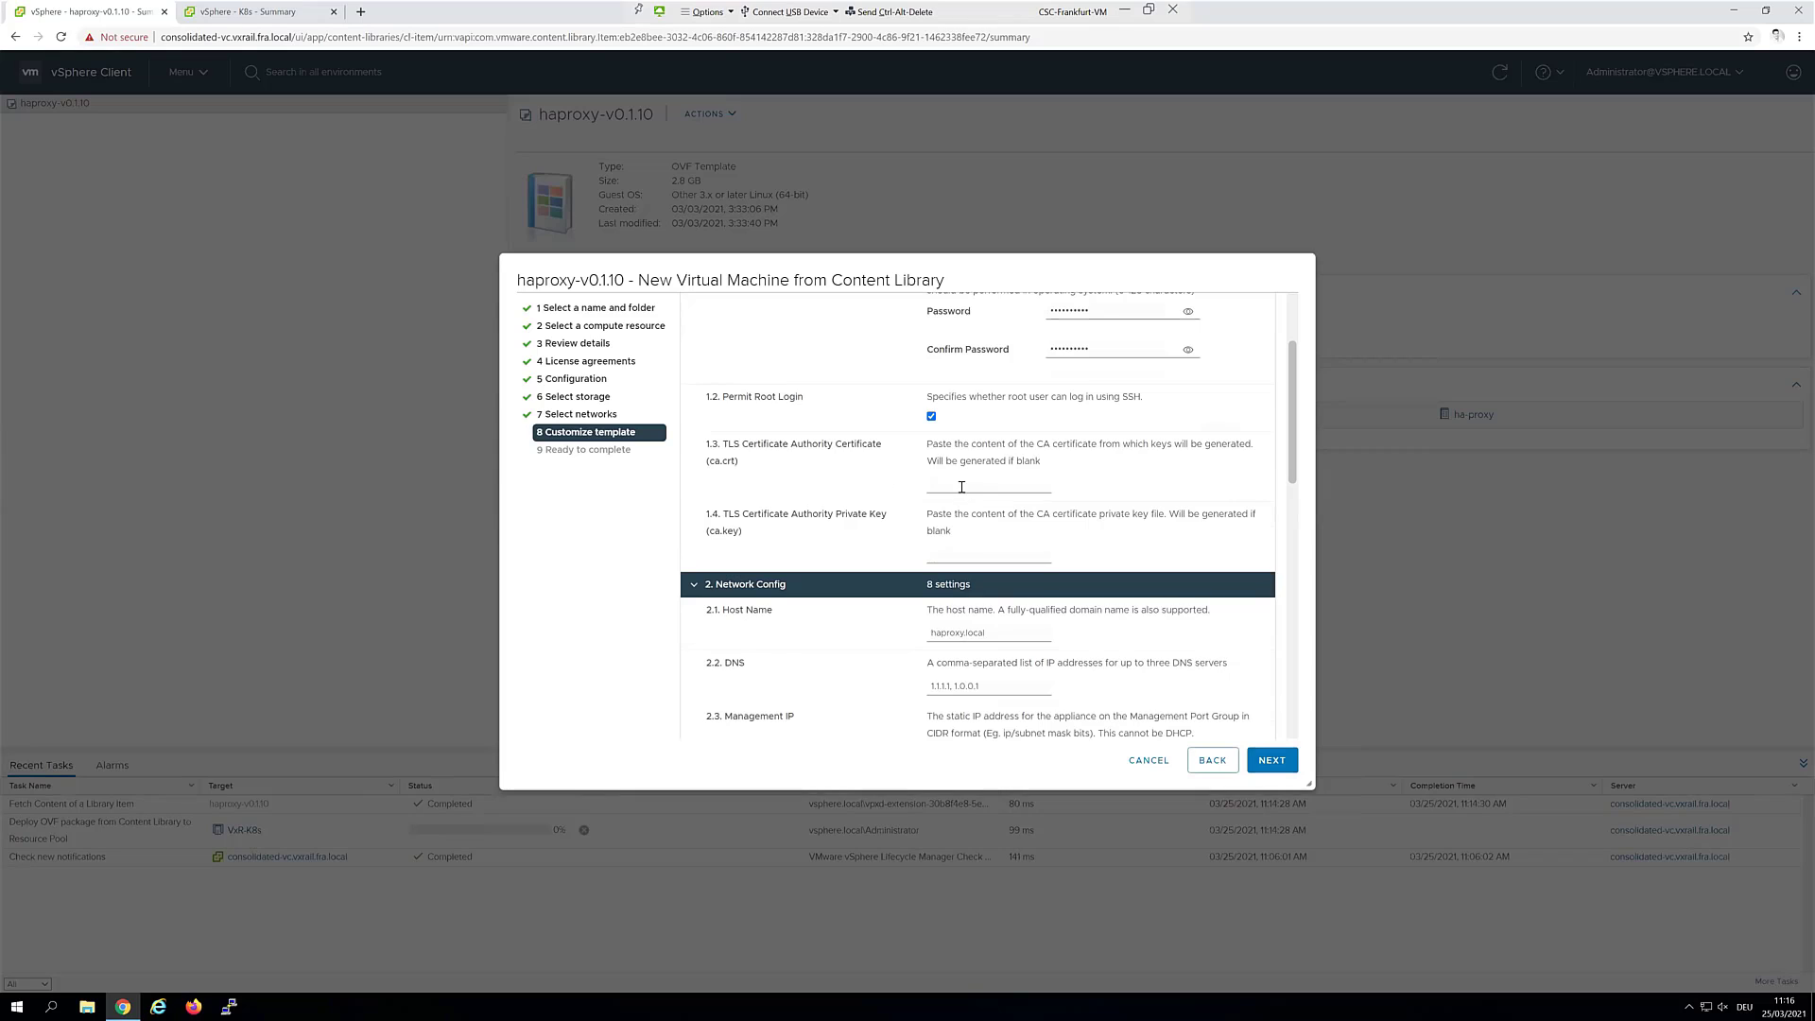
scroll(979, 490, "down", 1)
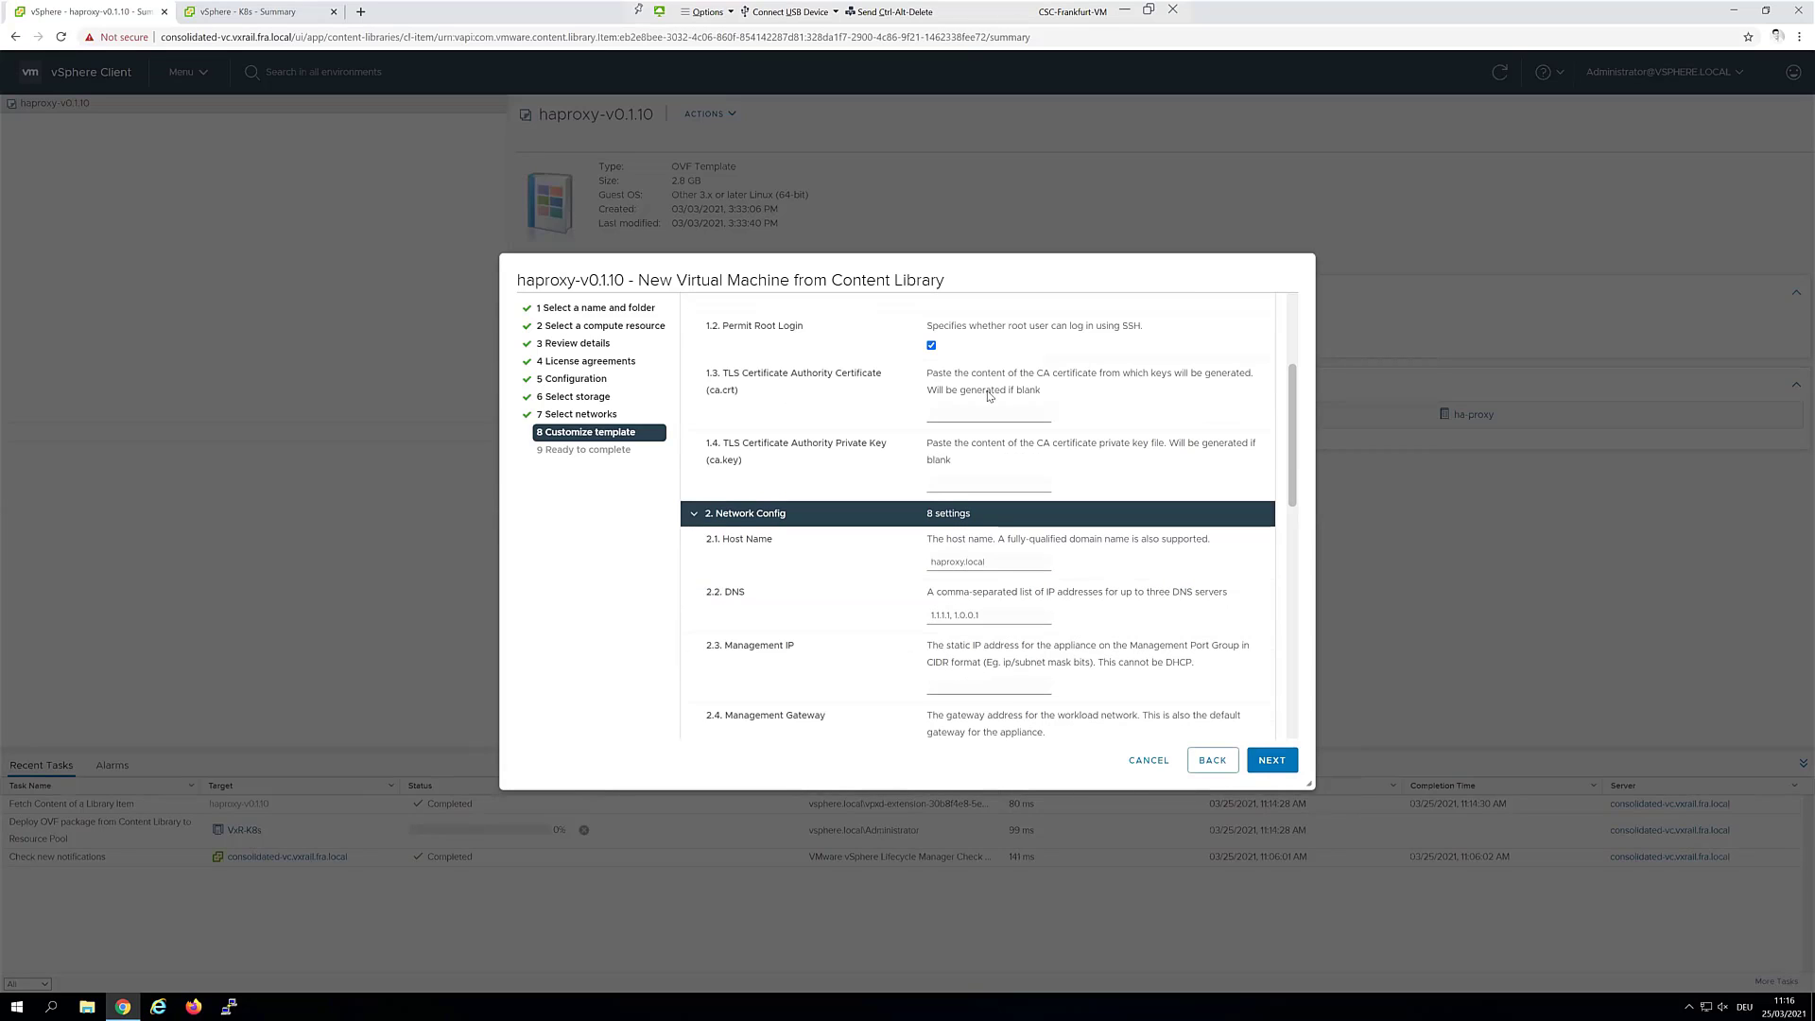
scroll(1004, 433, "down", 1)
left_click_drag(1009, 491, 817, 493)
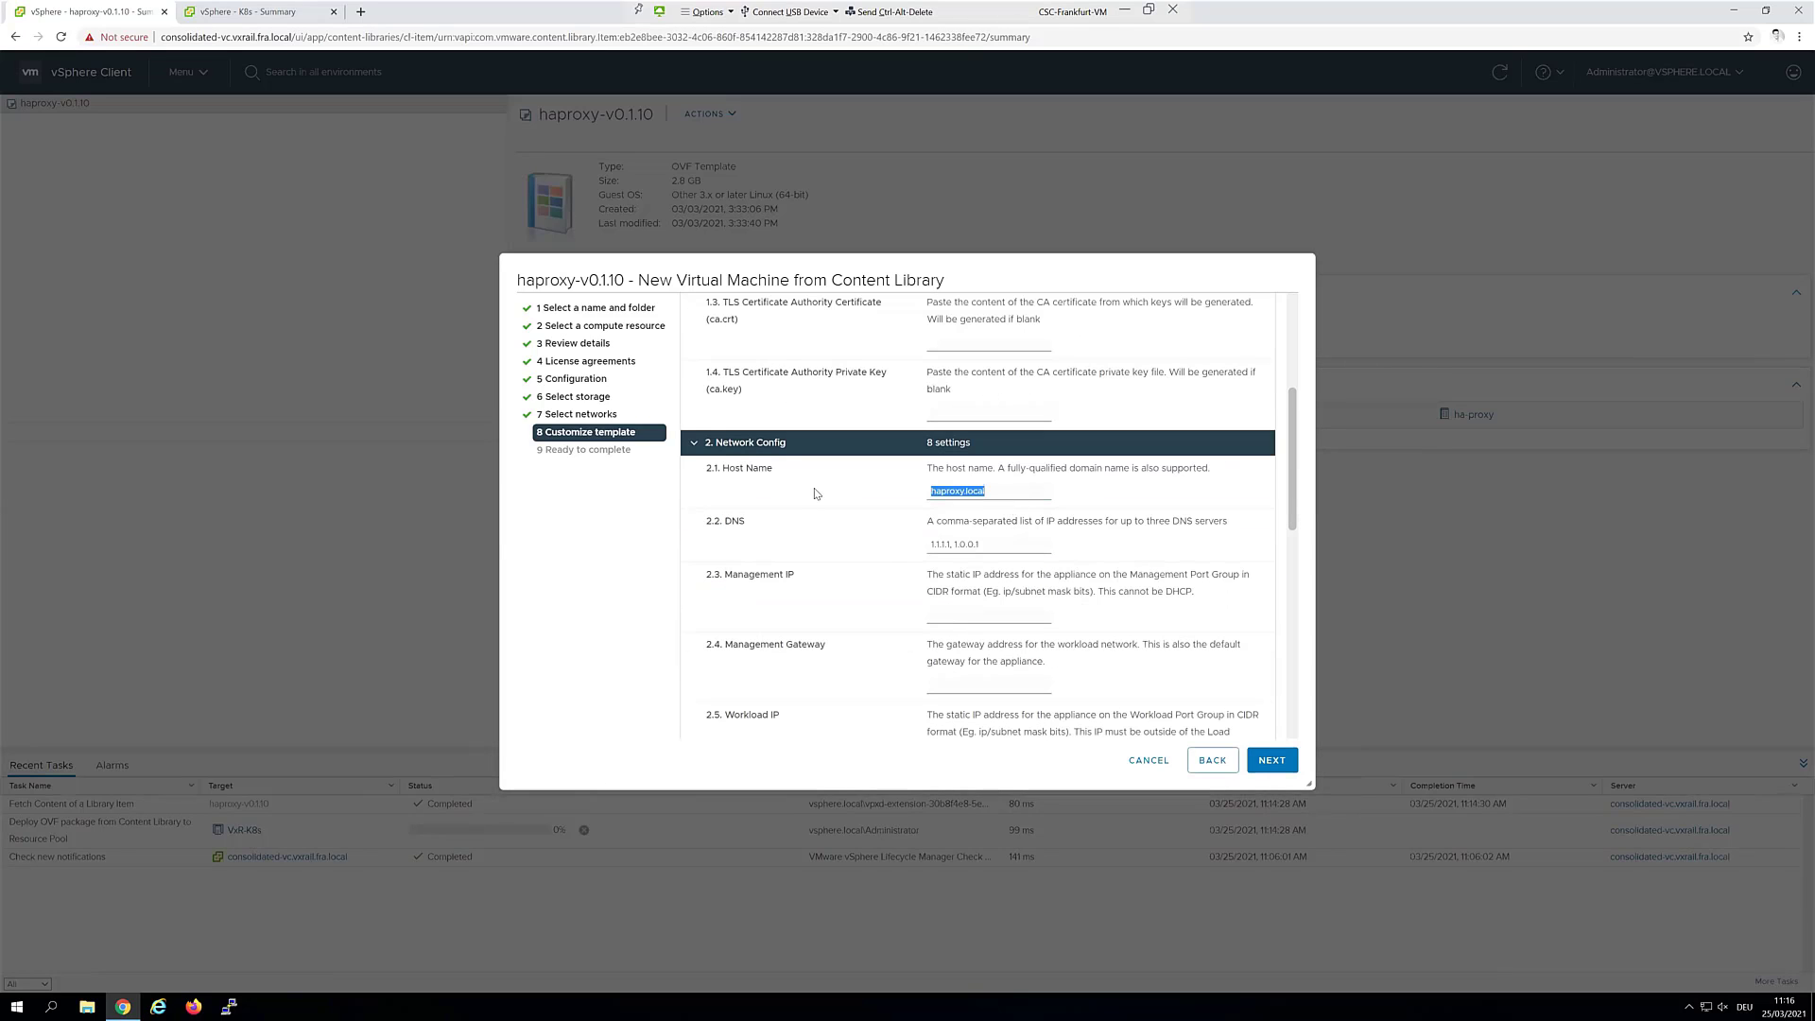
type("tanzu-ha-")
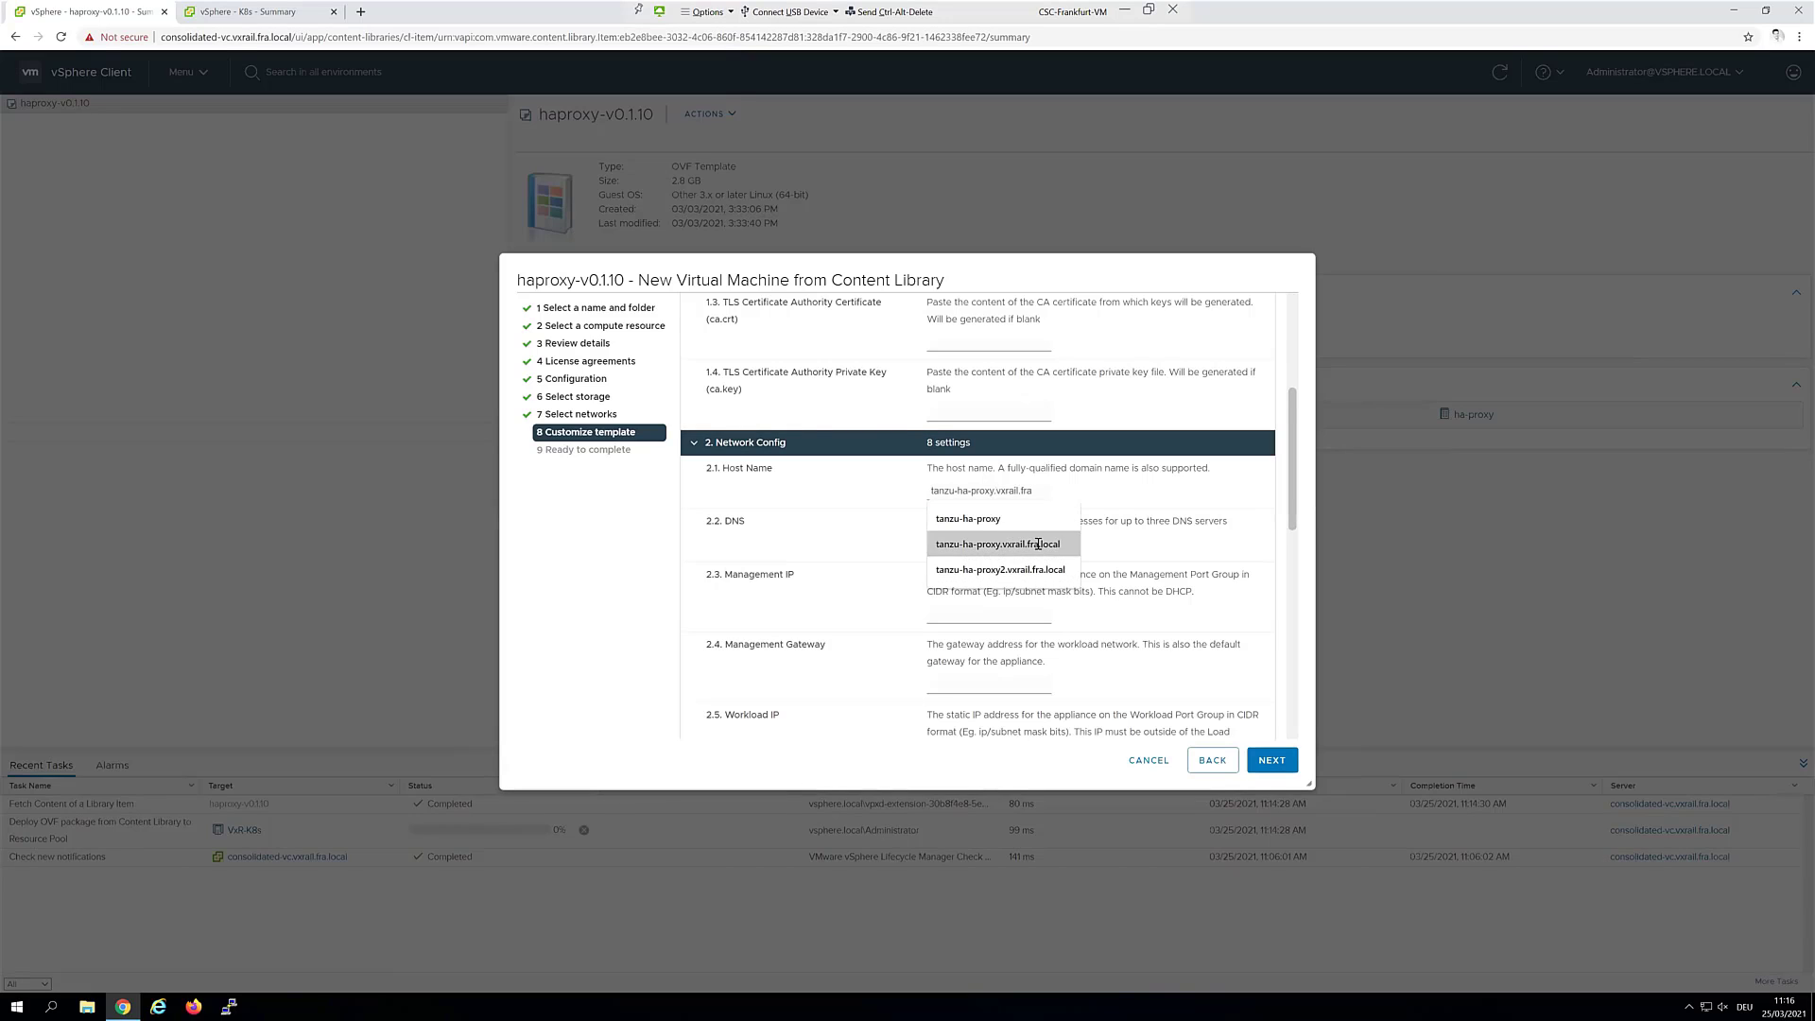
left_click(1040, 544)
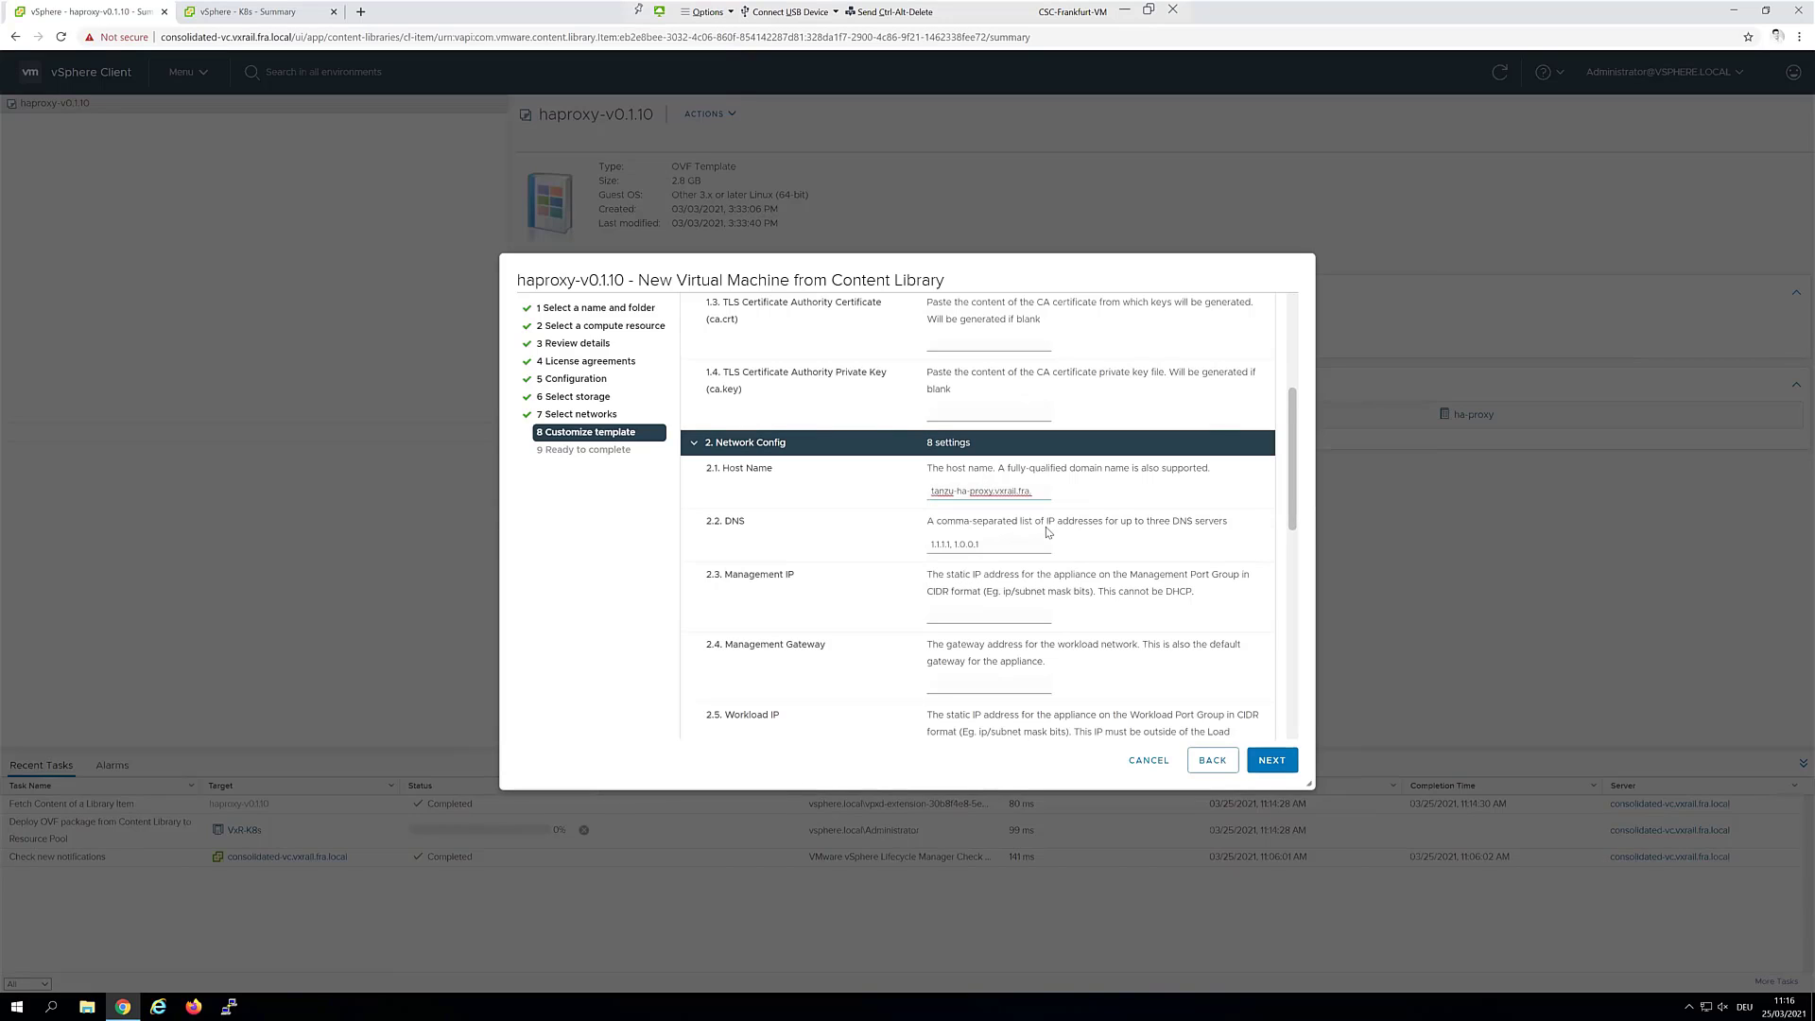
left_click(1040, 496)
left_click_drag(1040, 496, 823, 498)
left_click_drag(999, 547, 890, 539)
key("ctrl+v")
Set management IP 172.32.1.150/24 with gateway 172.32.1.1
left_click(984, 618)
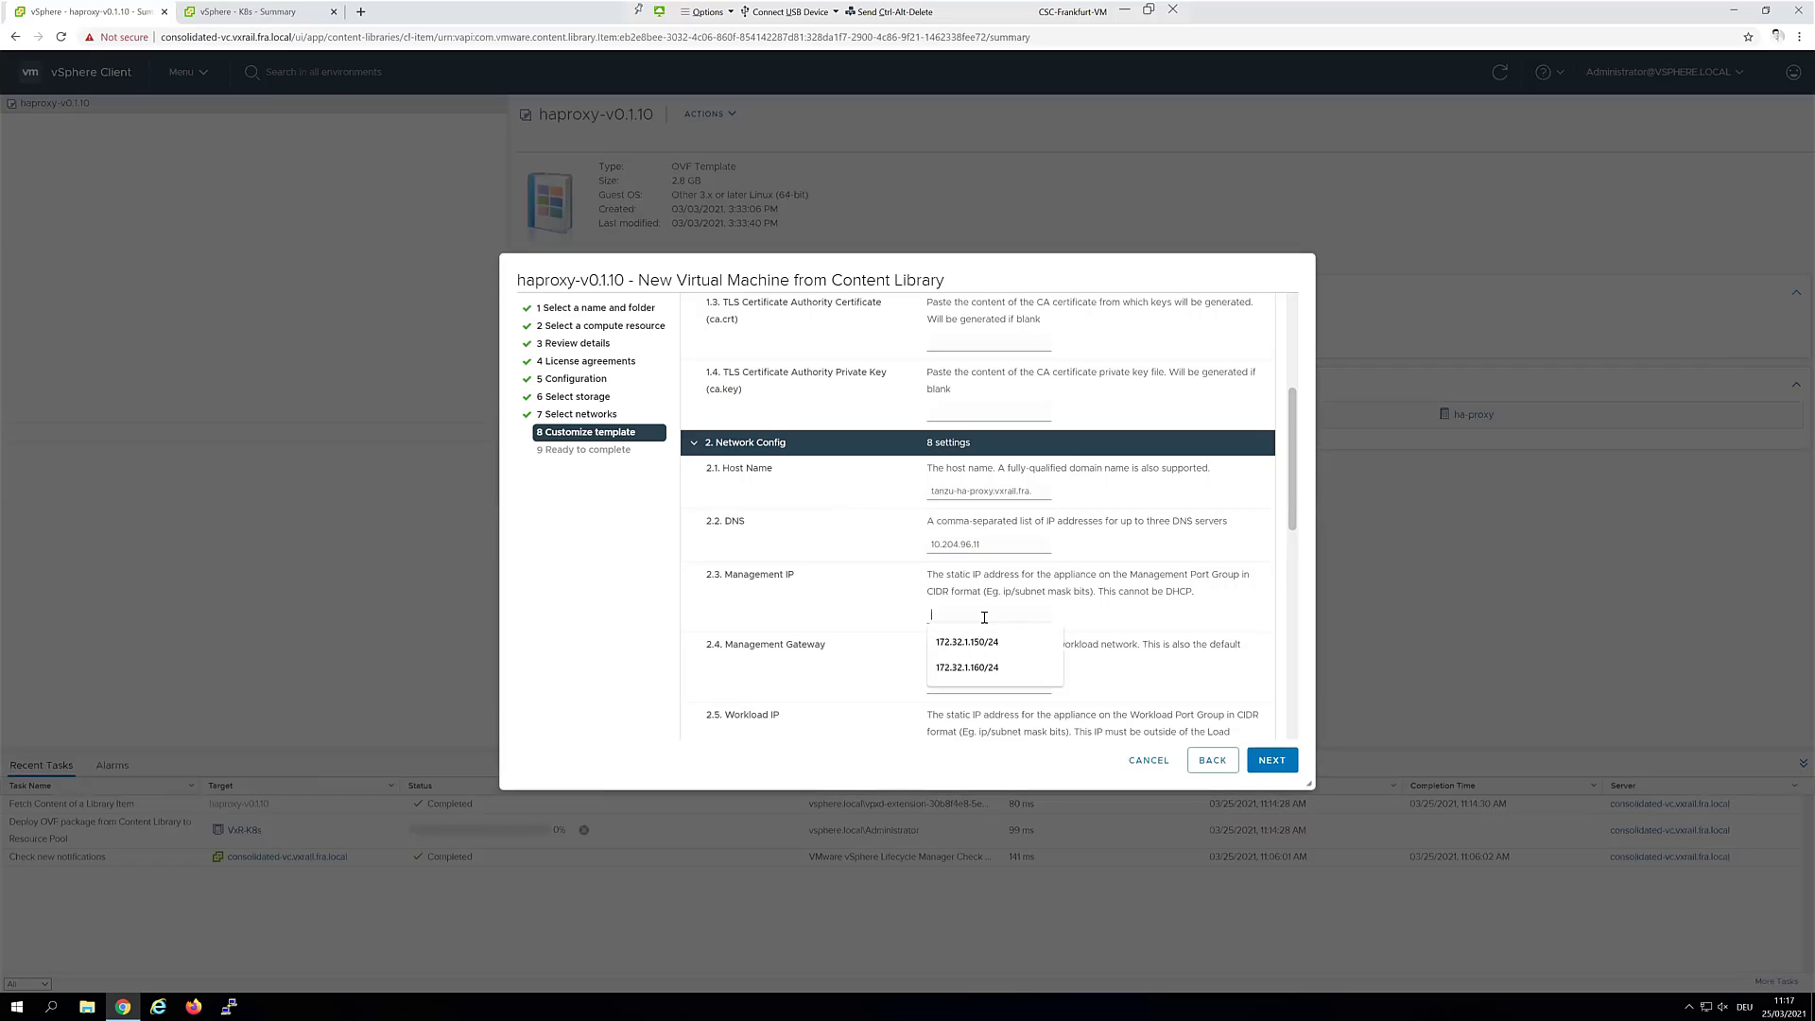
left_click(984, 641)
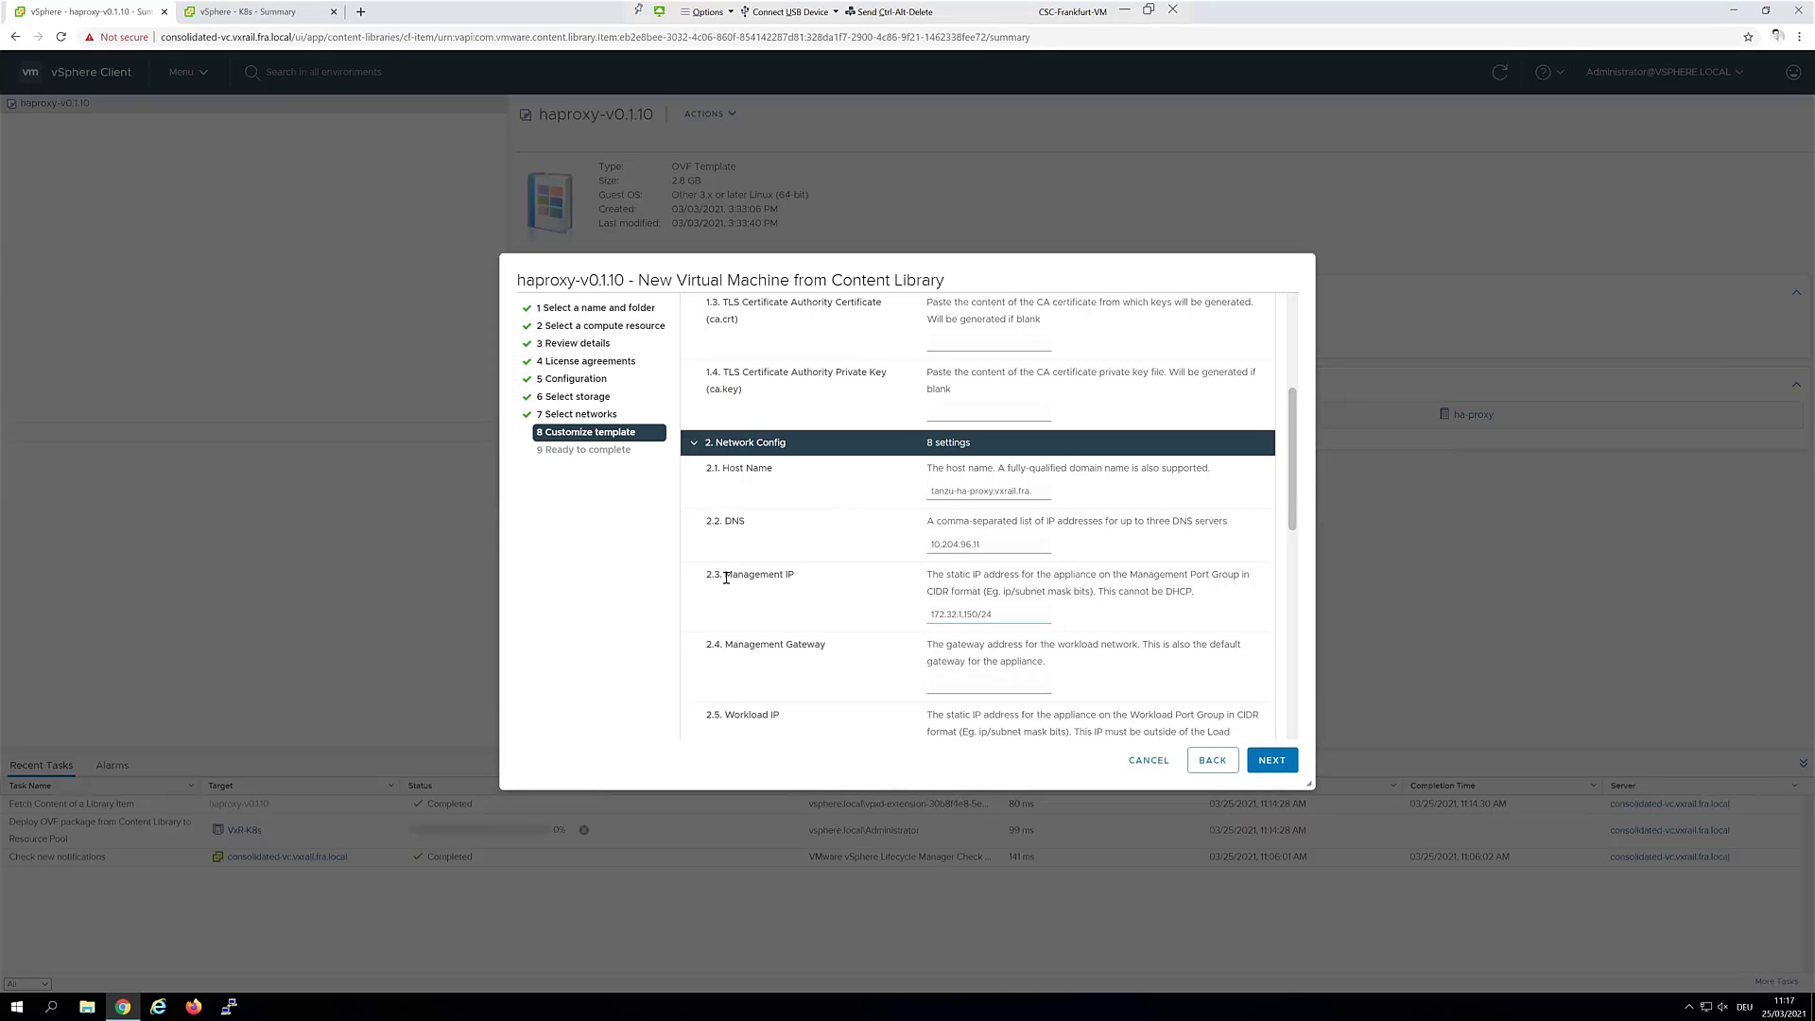
scroll(834, 583, "down", 1)
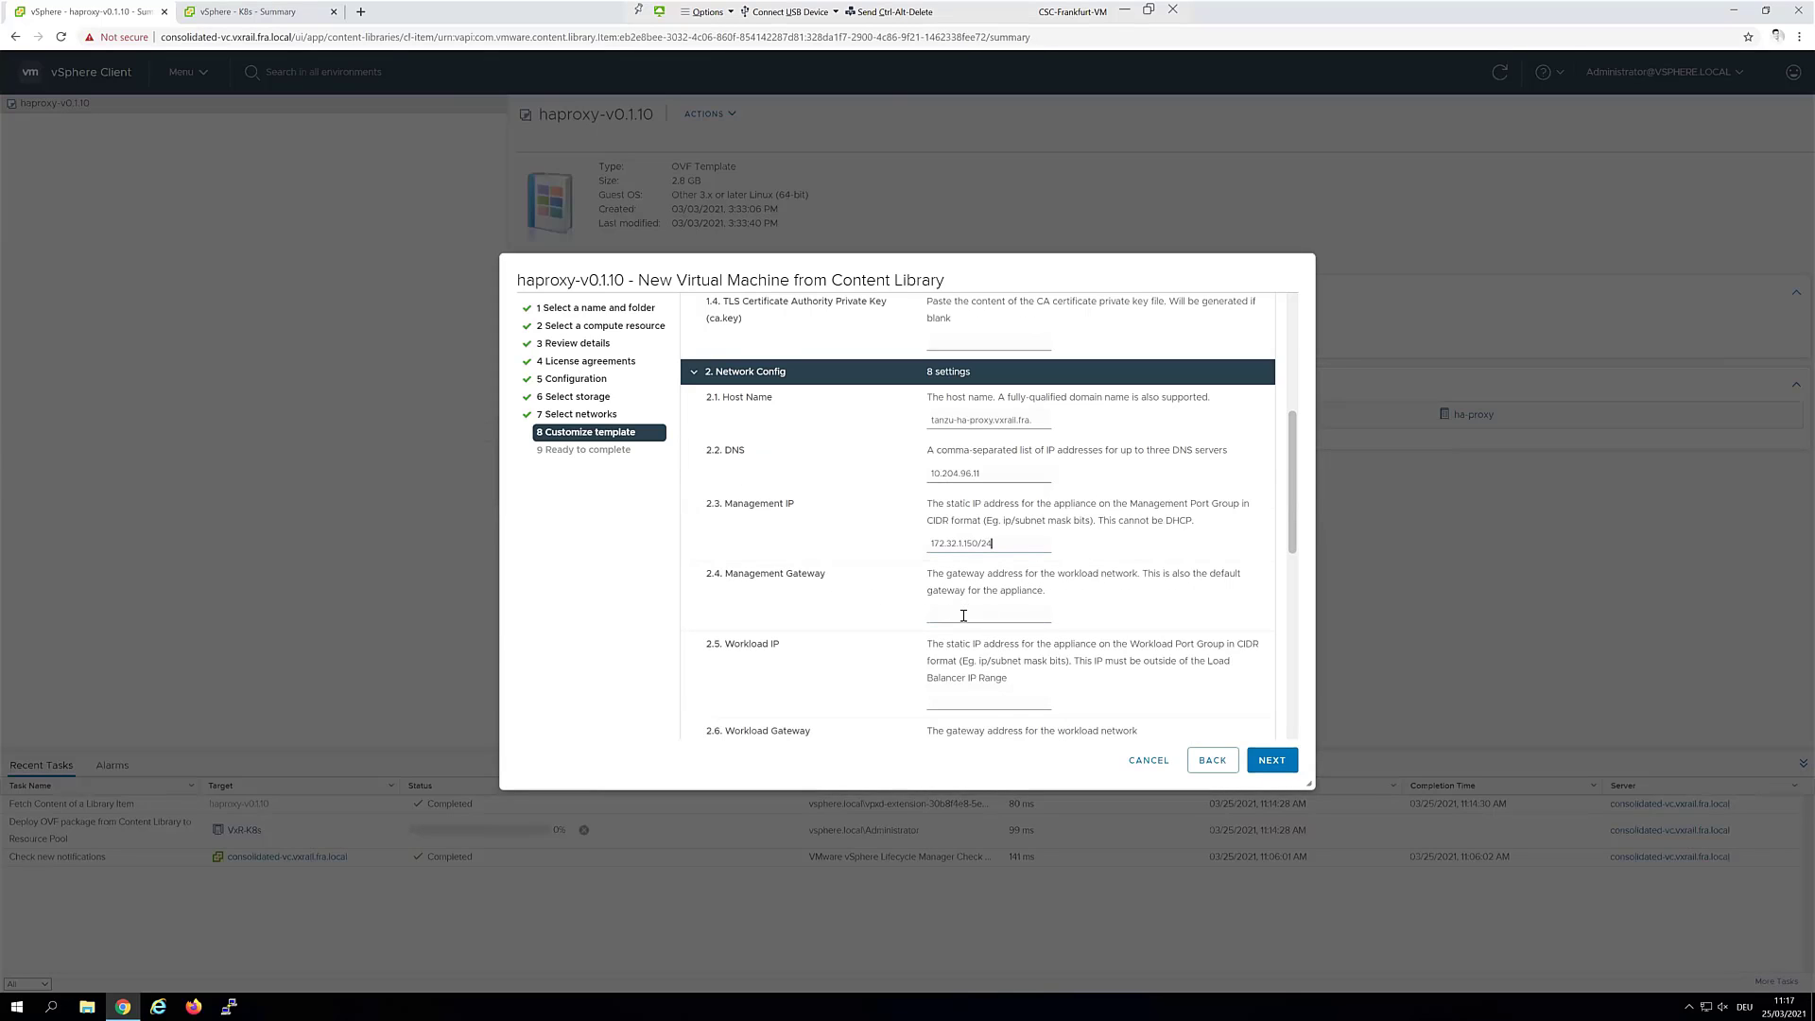
left_click(963, 615)
type("172.32.1.1")
left_click_drag(1000, 544, 977, 544)
left_click(1027, 541)
Set workload IP 172.32.10.4/27 with gateway 172.32.10.1
scroll(1021, 483, "down", 1)
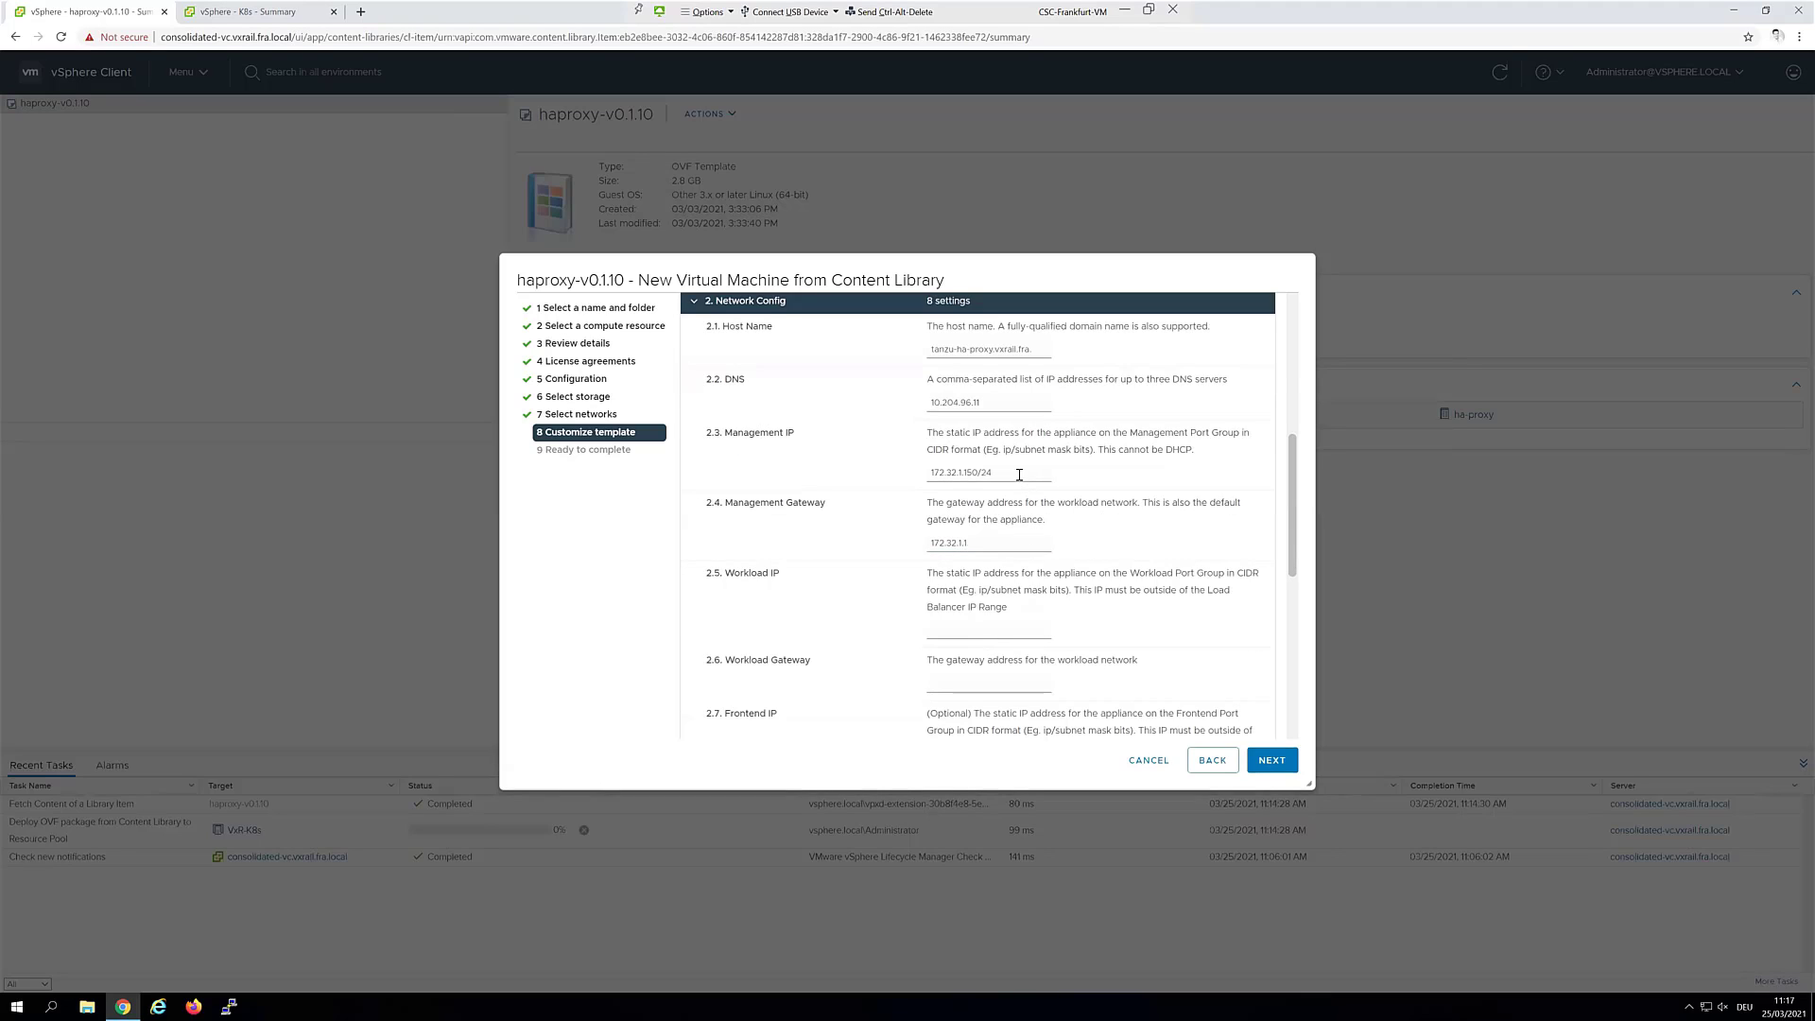
left_click(989, 631)
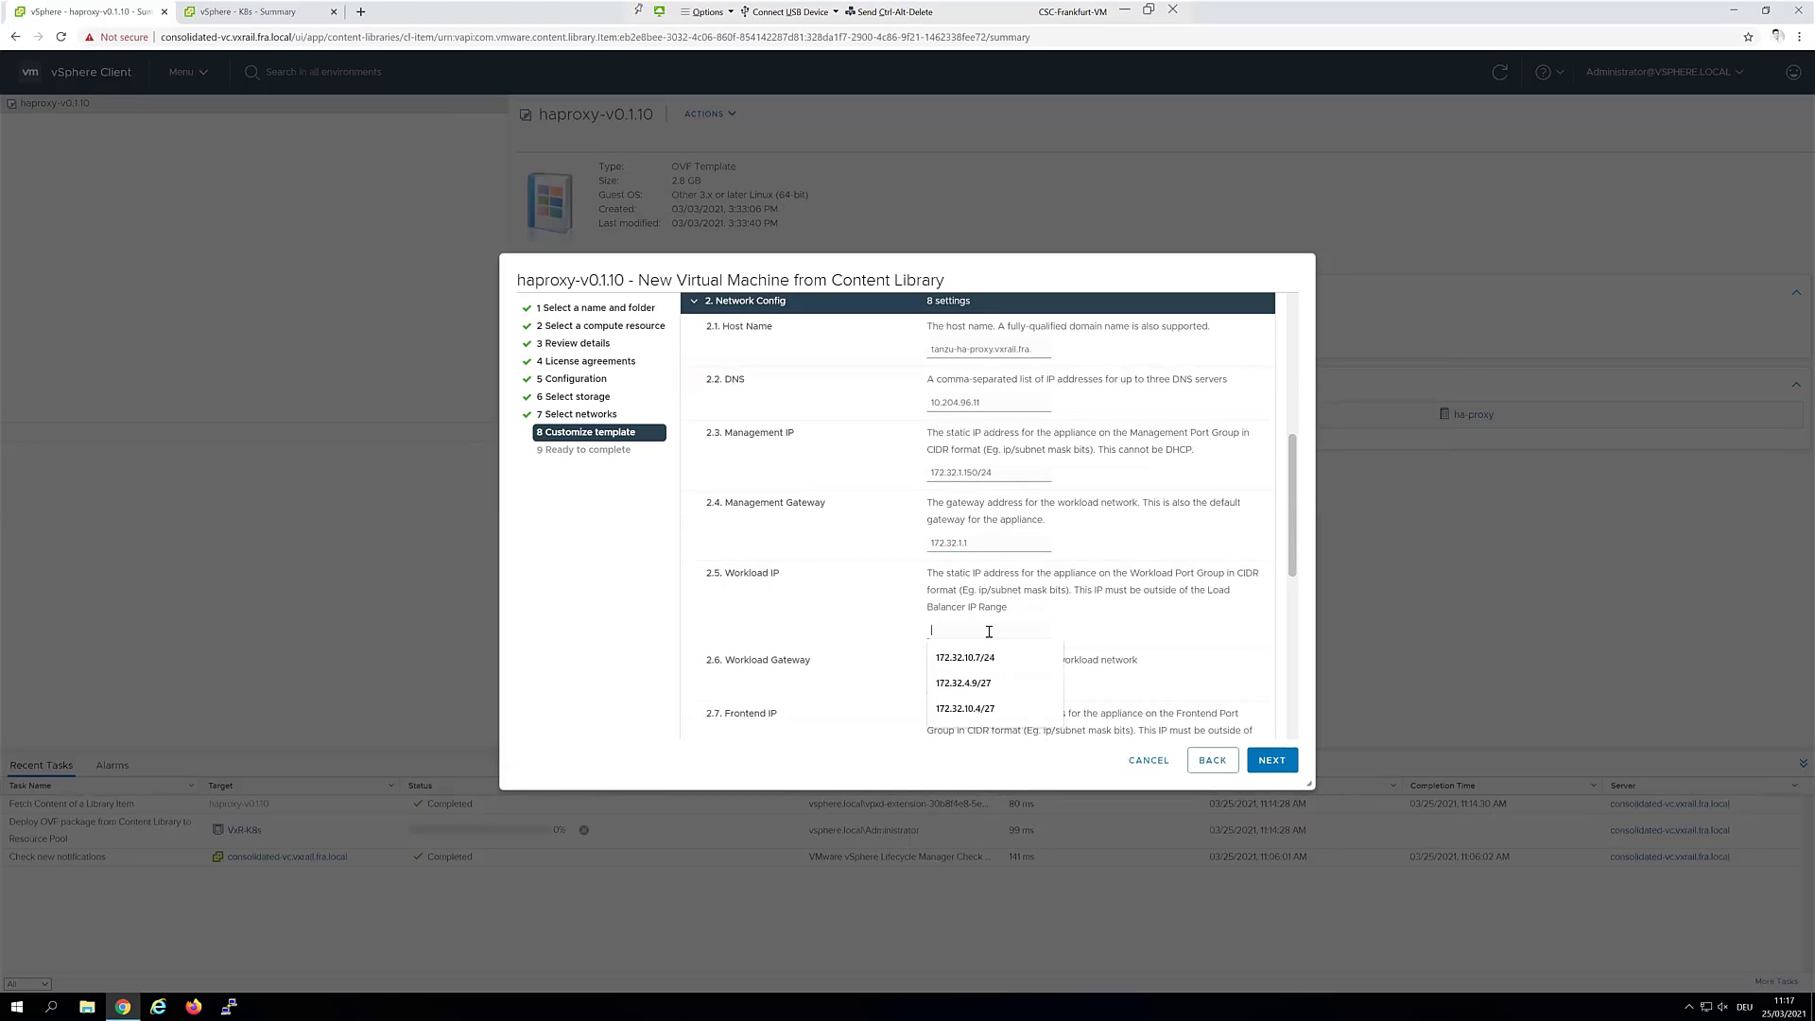
left_click(974, 708)
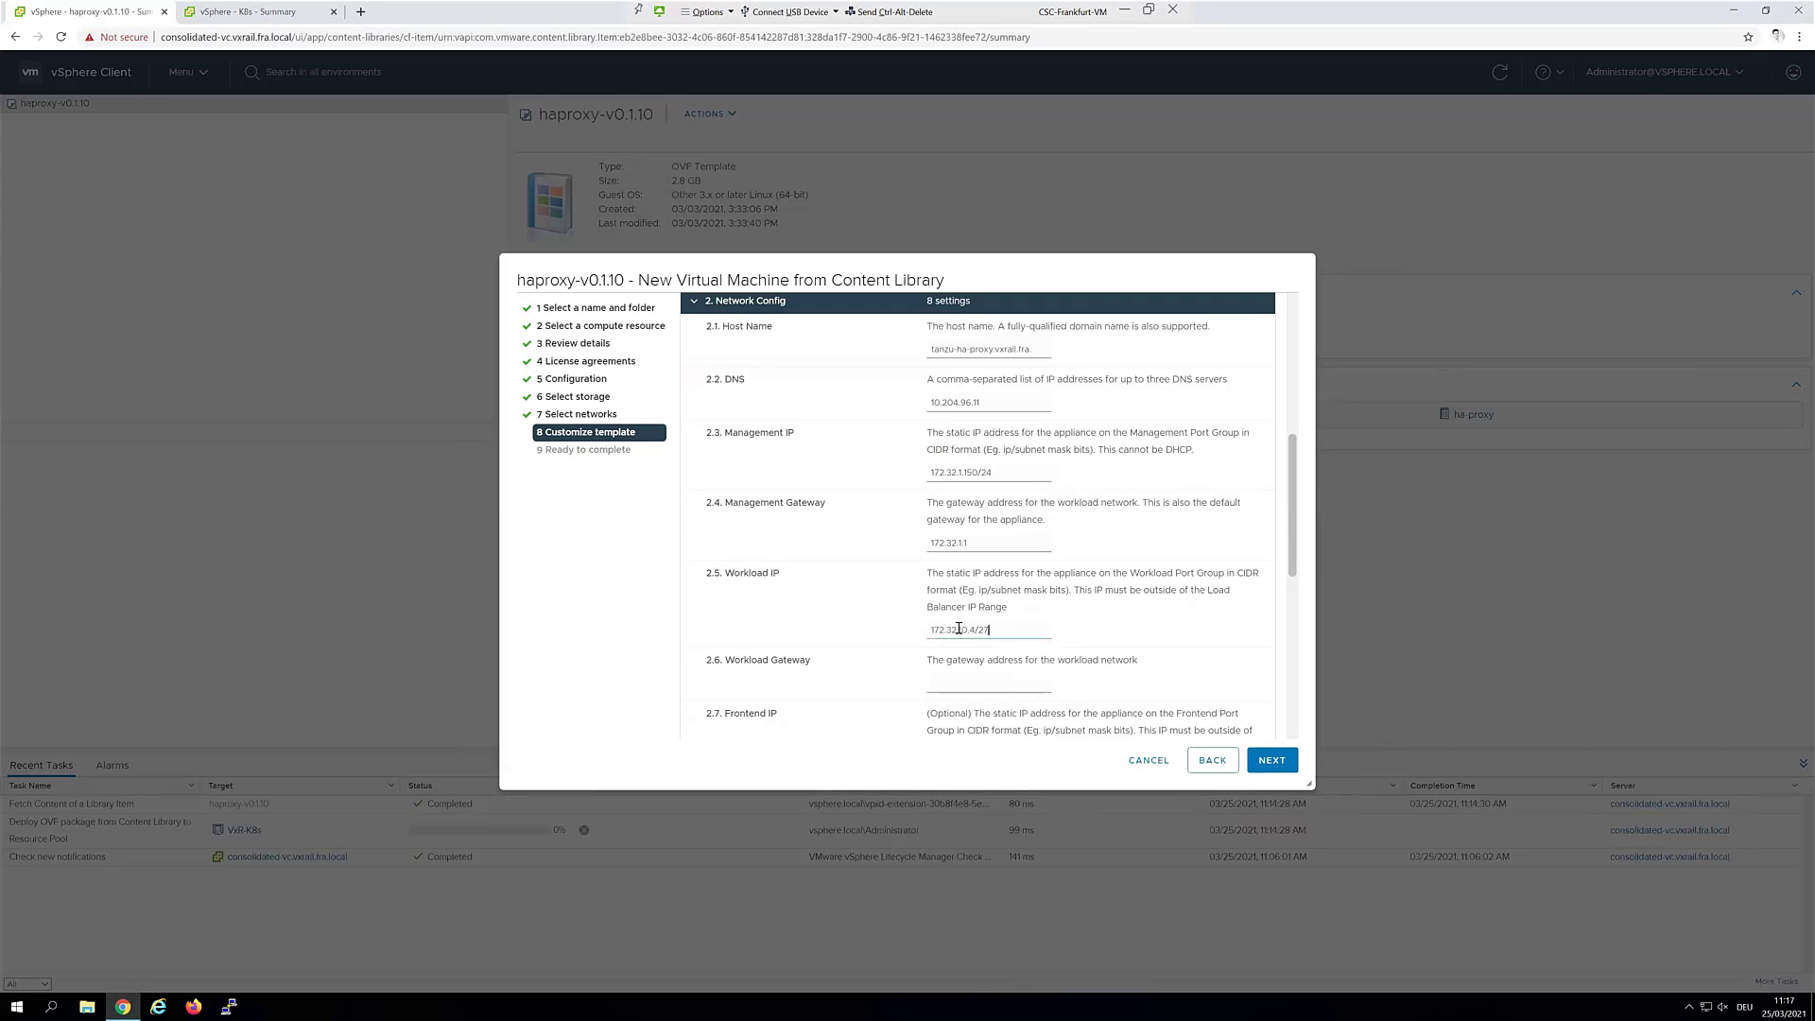
left_click_drag(958, 629, 975, 629)
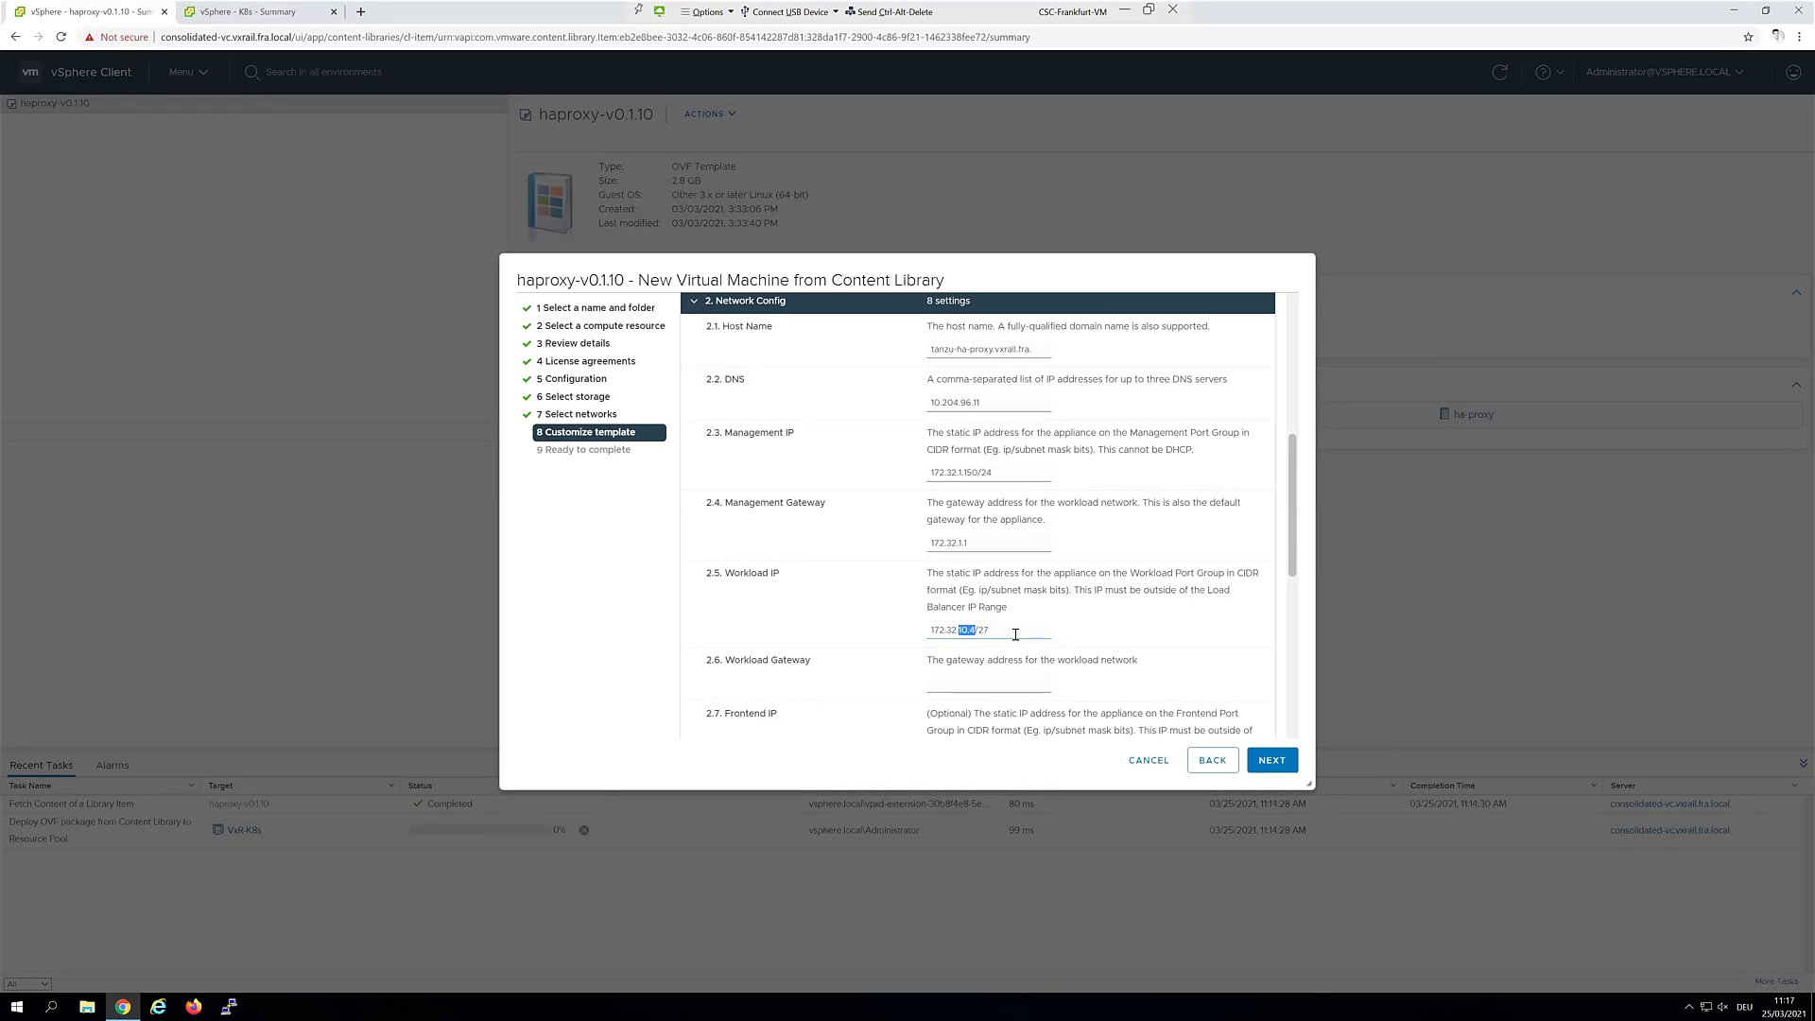
left_click(1007, 682)
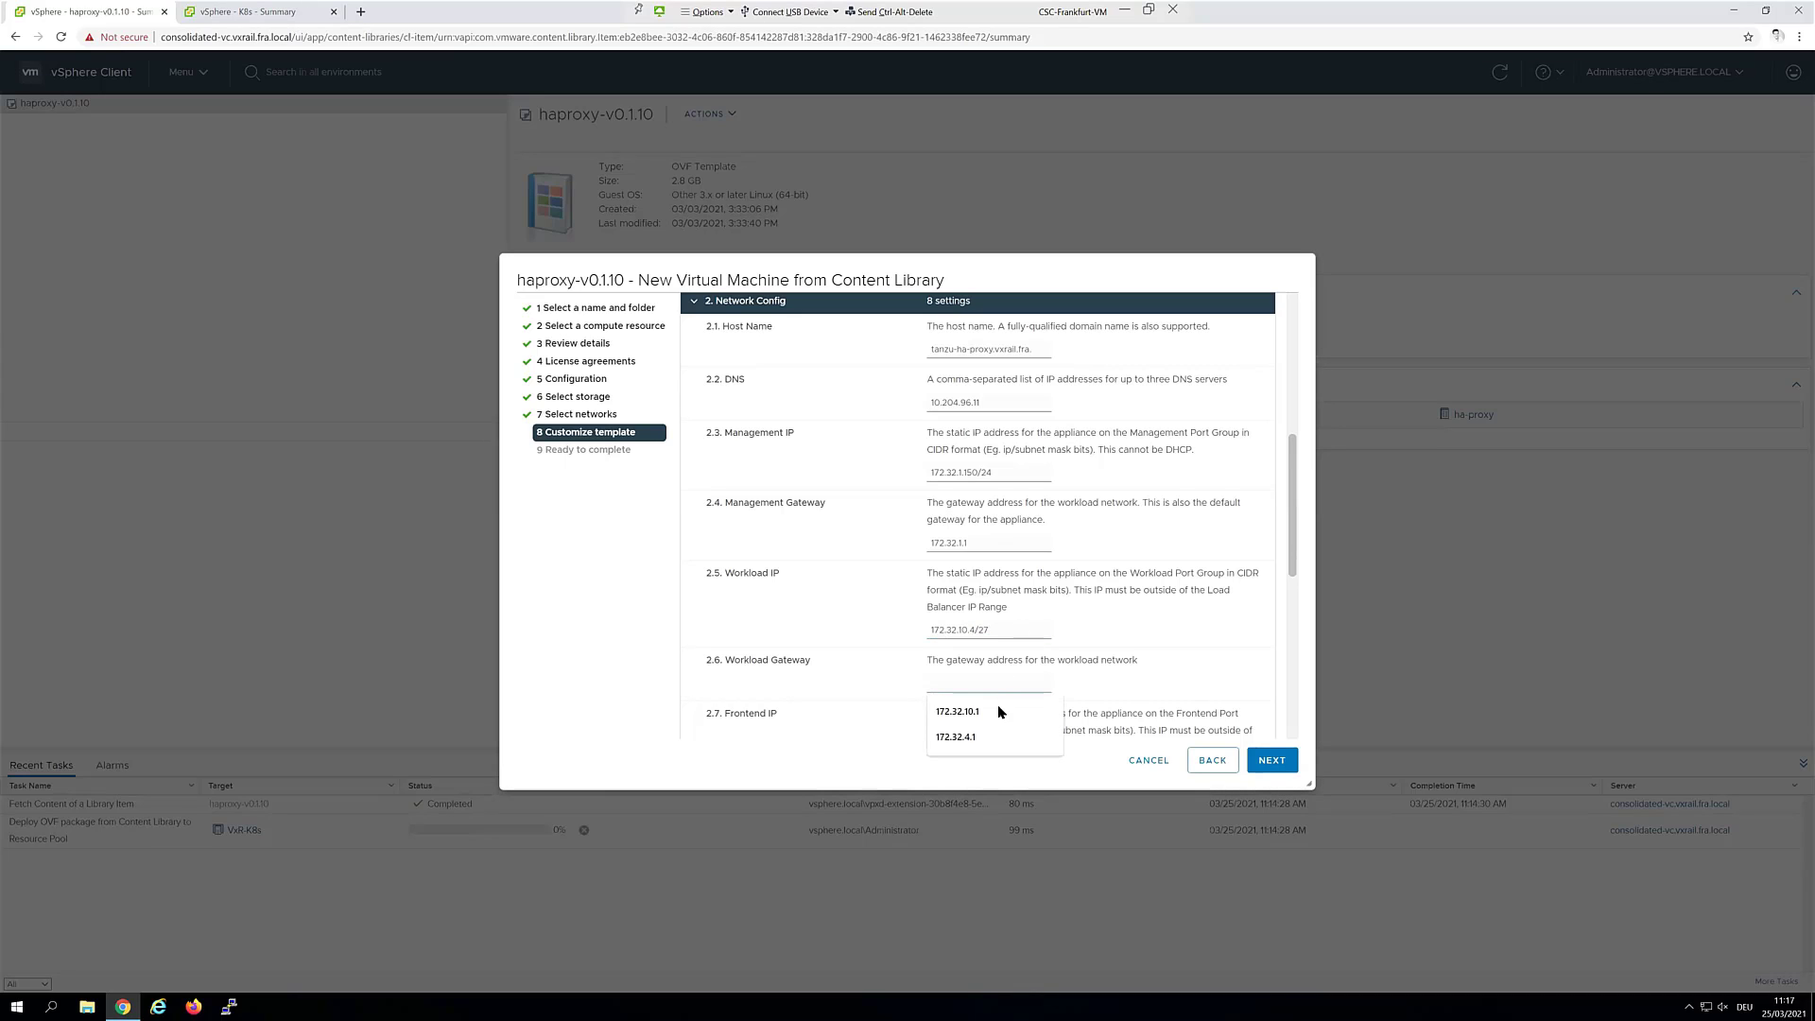
left_click(1109, 679)
Set the frontend IP to 172.32.10.36/27
scroll(1046, 682, "down", 1)
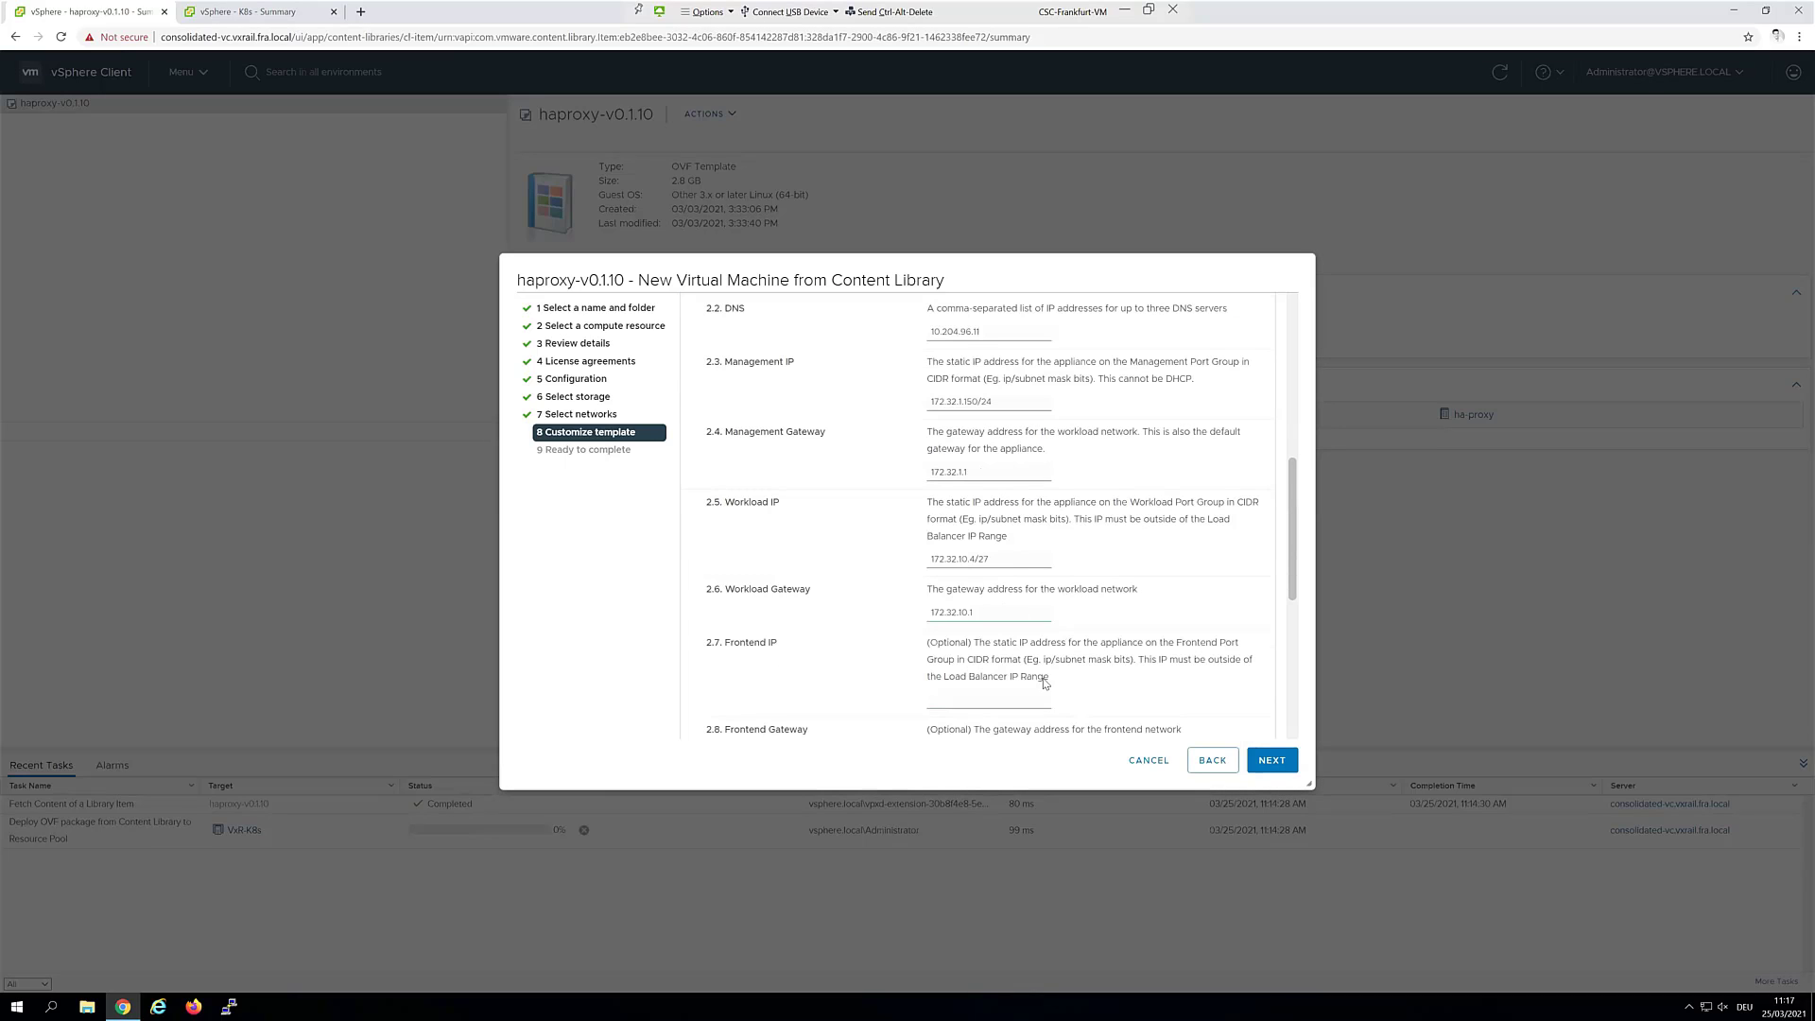
left_click(977, 701)
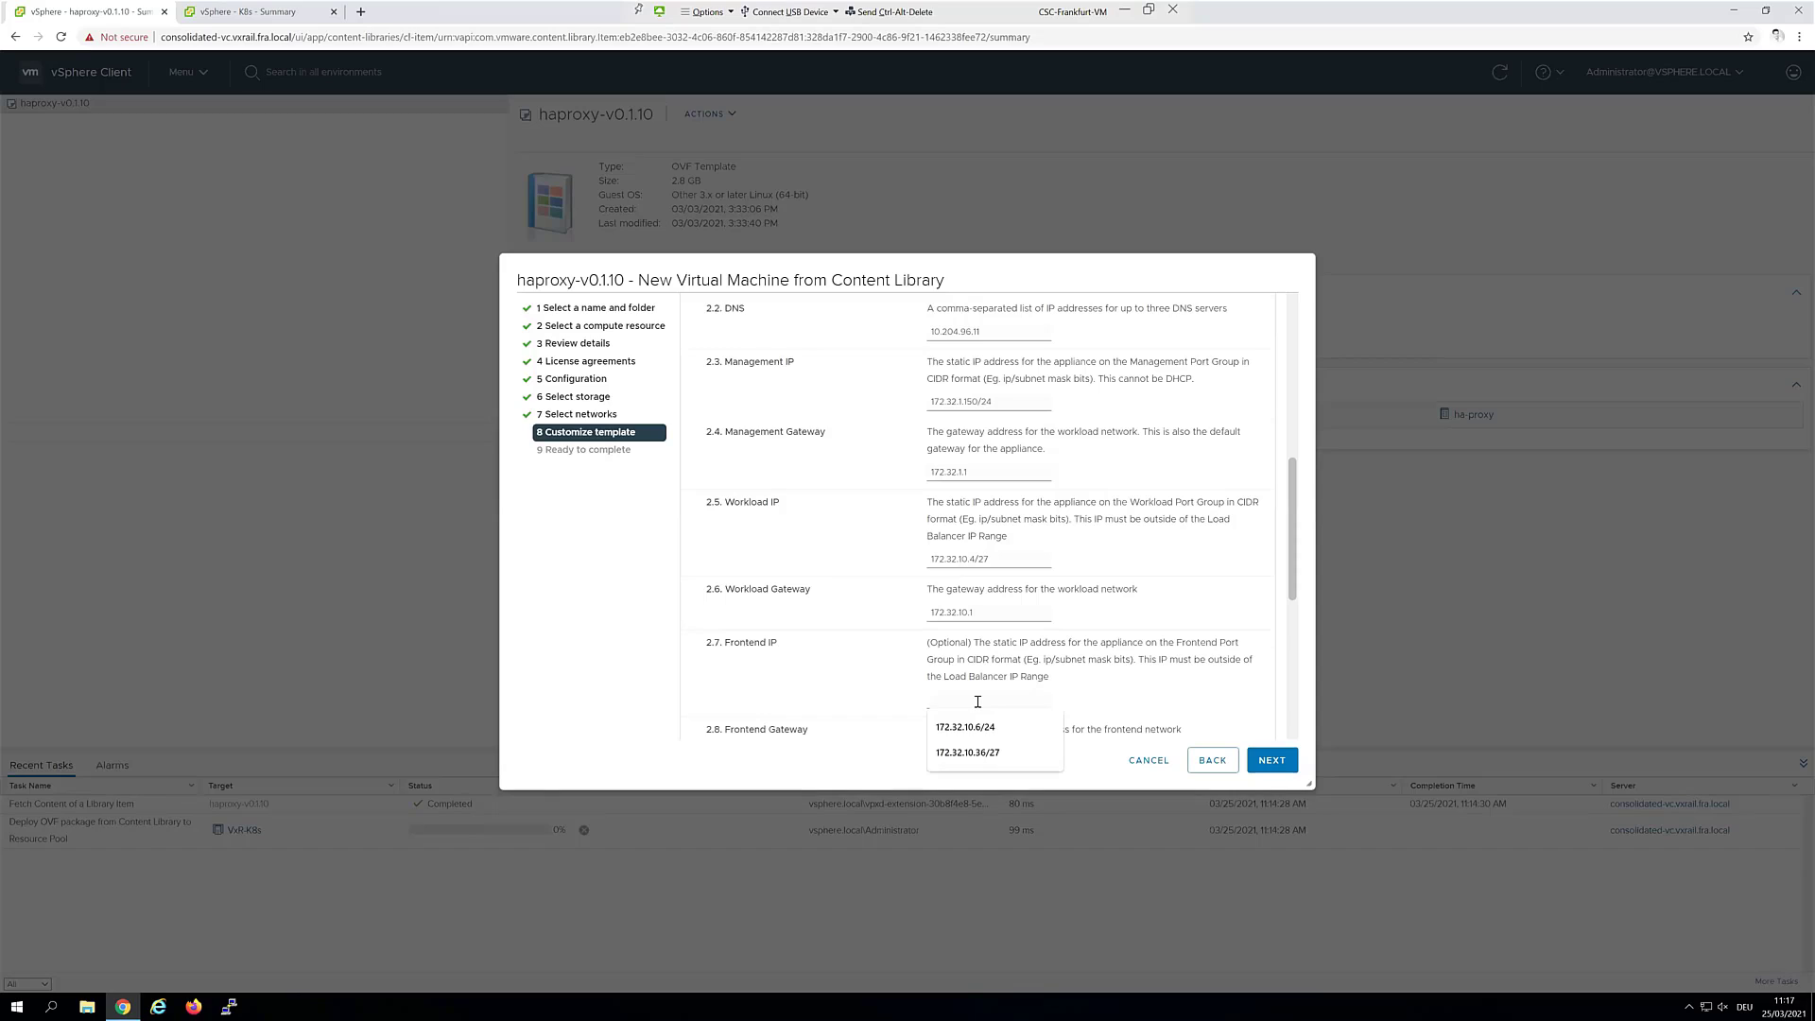
key("Down")
key("Down")
key("Return")
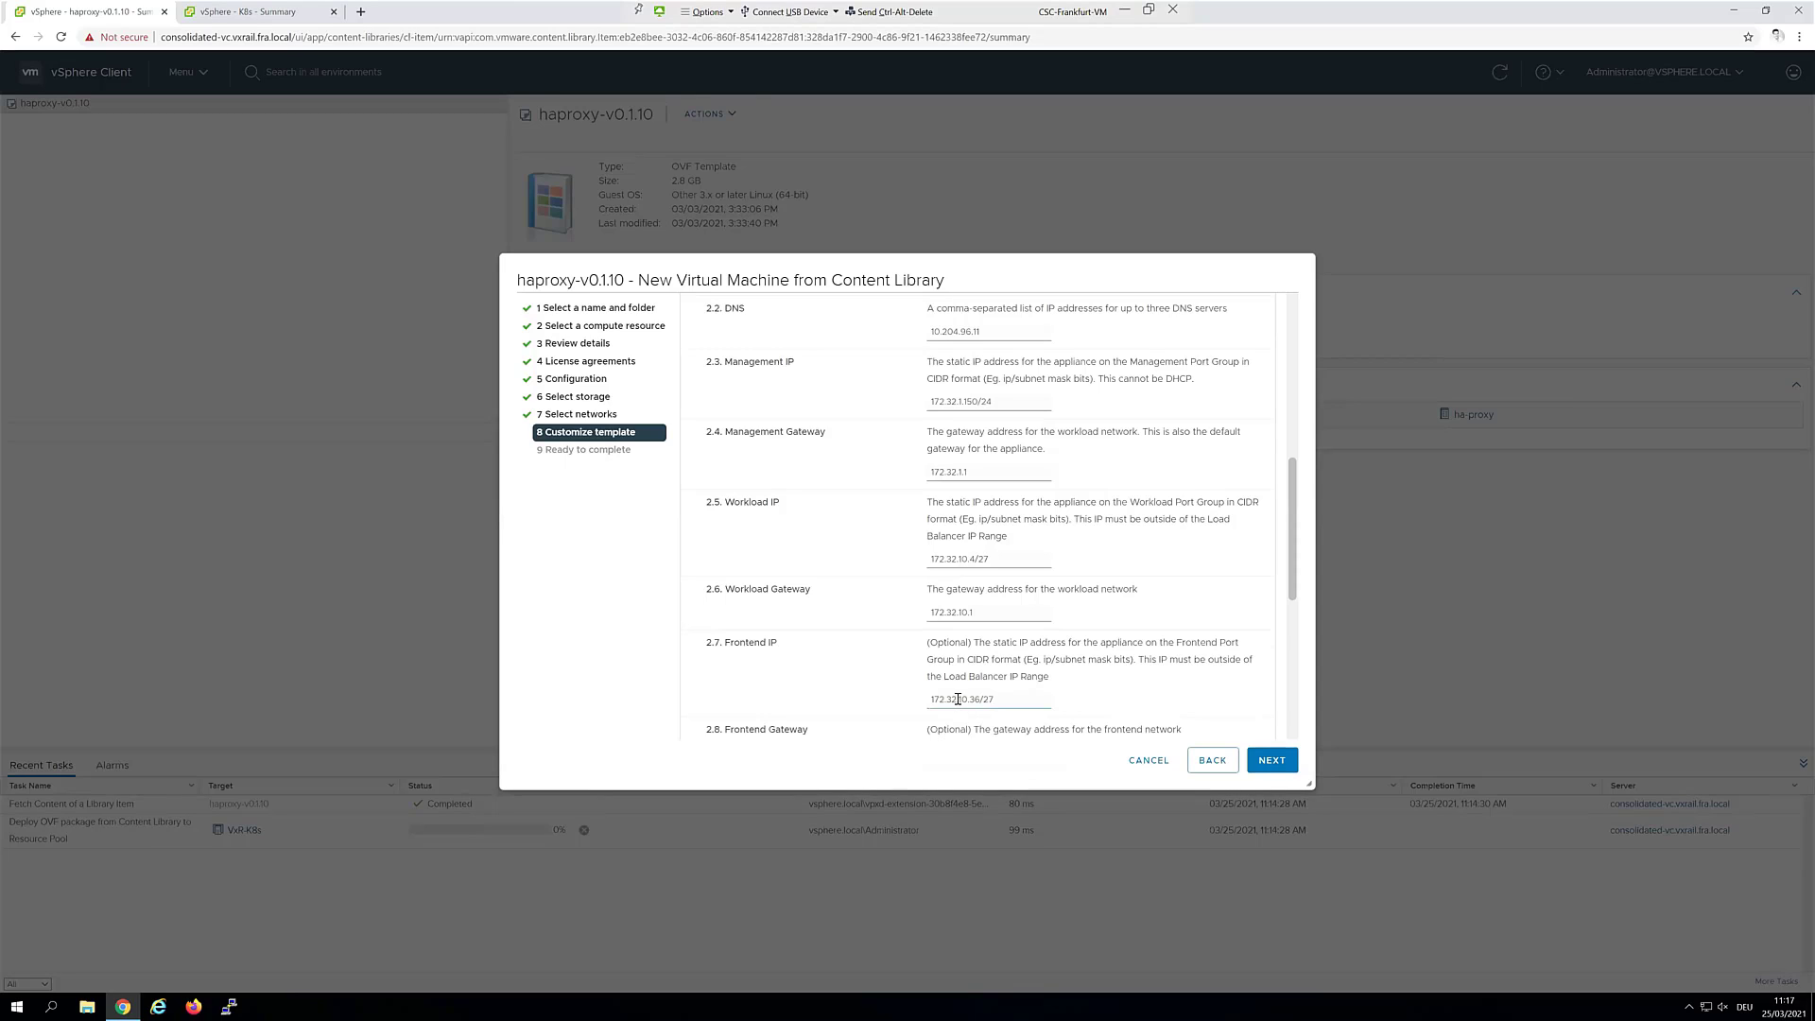
mouse_move(958, 699)
left_mouse_down()
mouse_move(999, 700)
mouse_move(983, 700)
left_mouse_up()
Set the frontend gateway to 172.32.10.33
scroll(1059, 653, "down", 1)
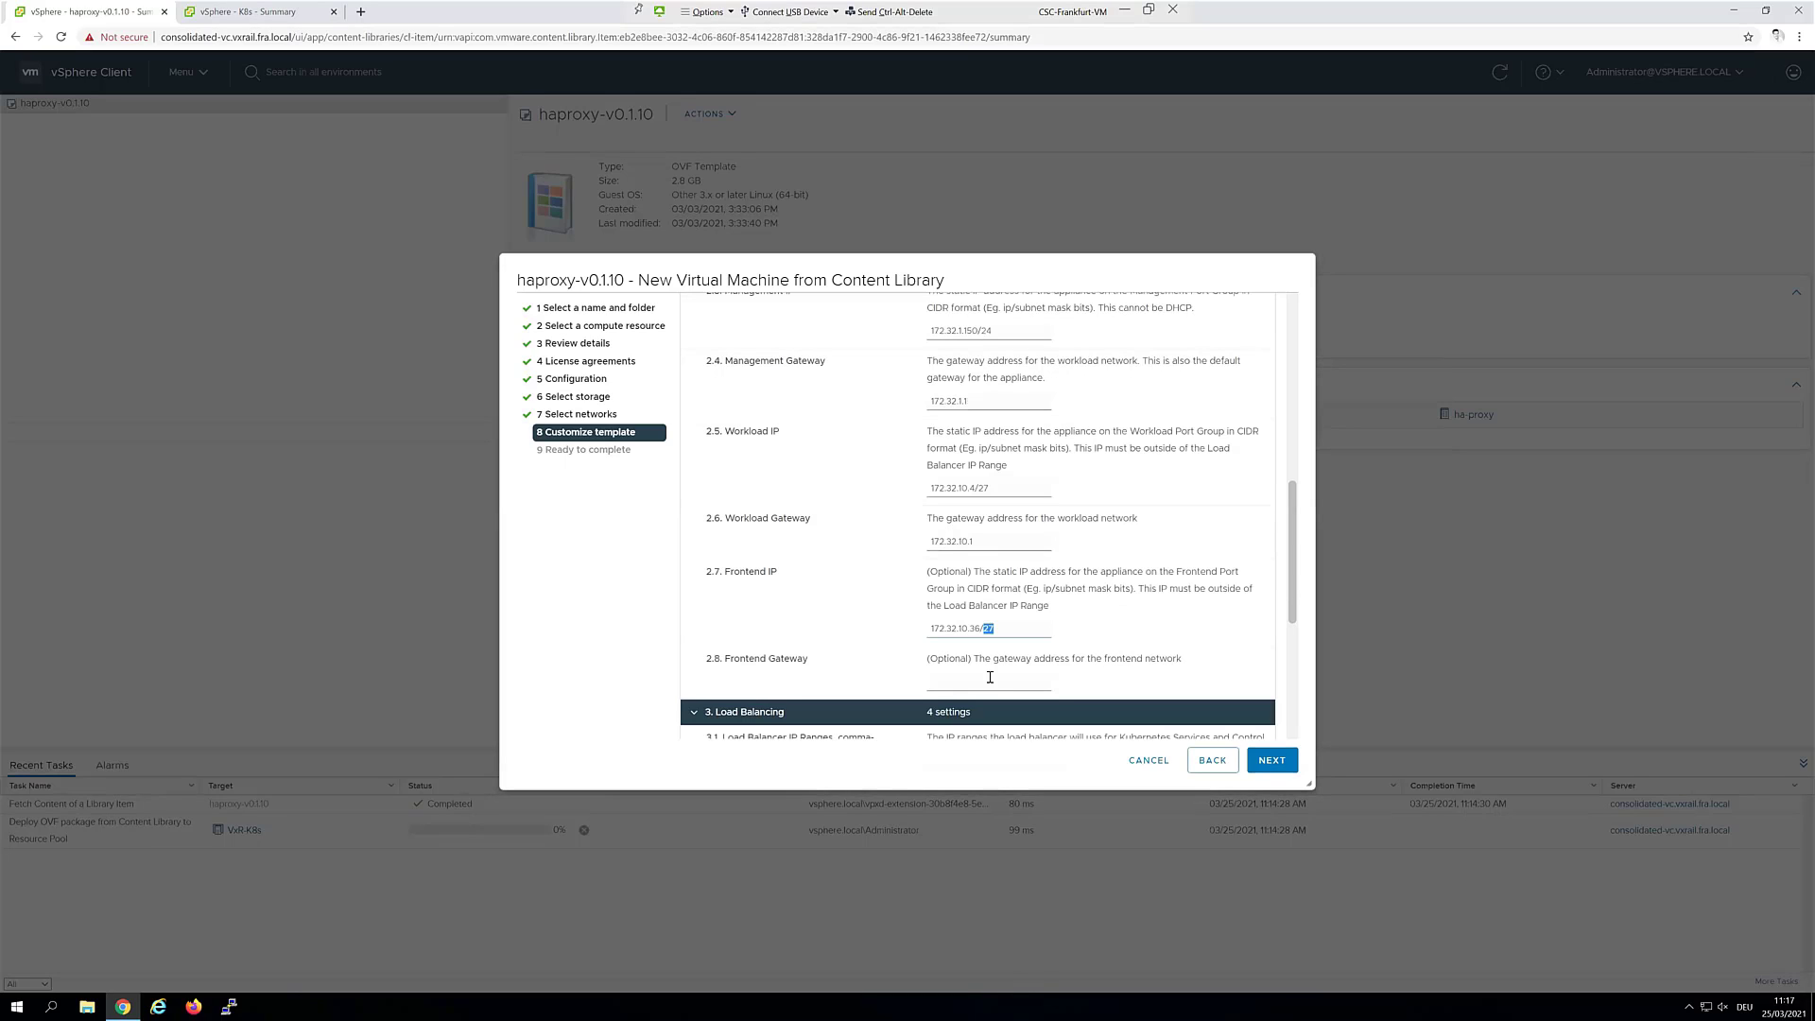
left_click(989, 675)
left_click(974, 735)
scroll(1092, 667, "down", 1)
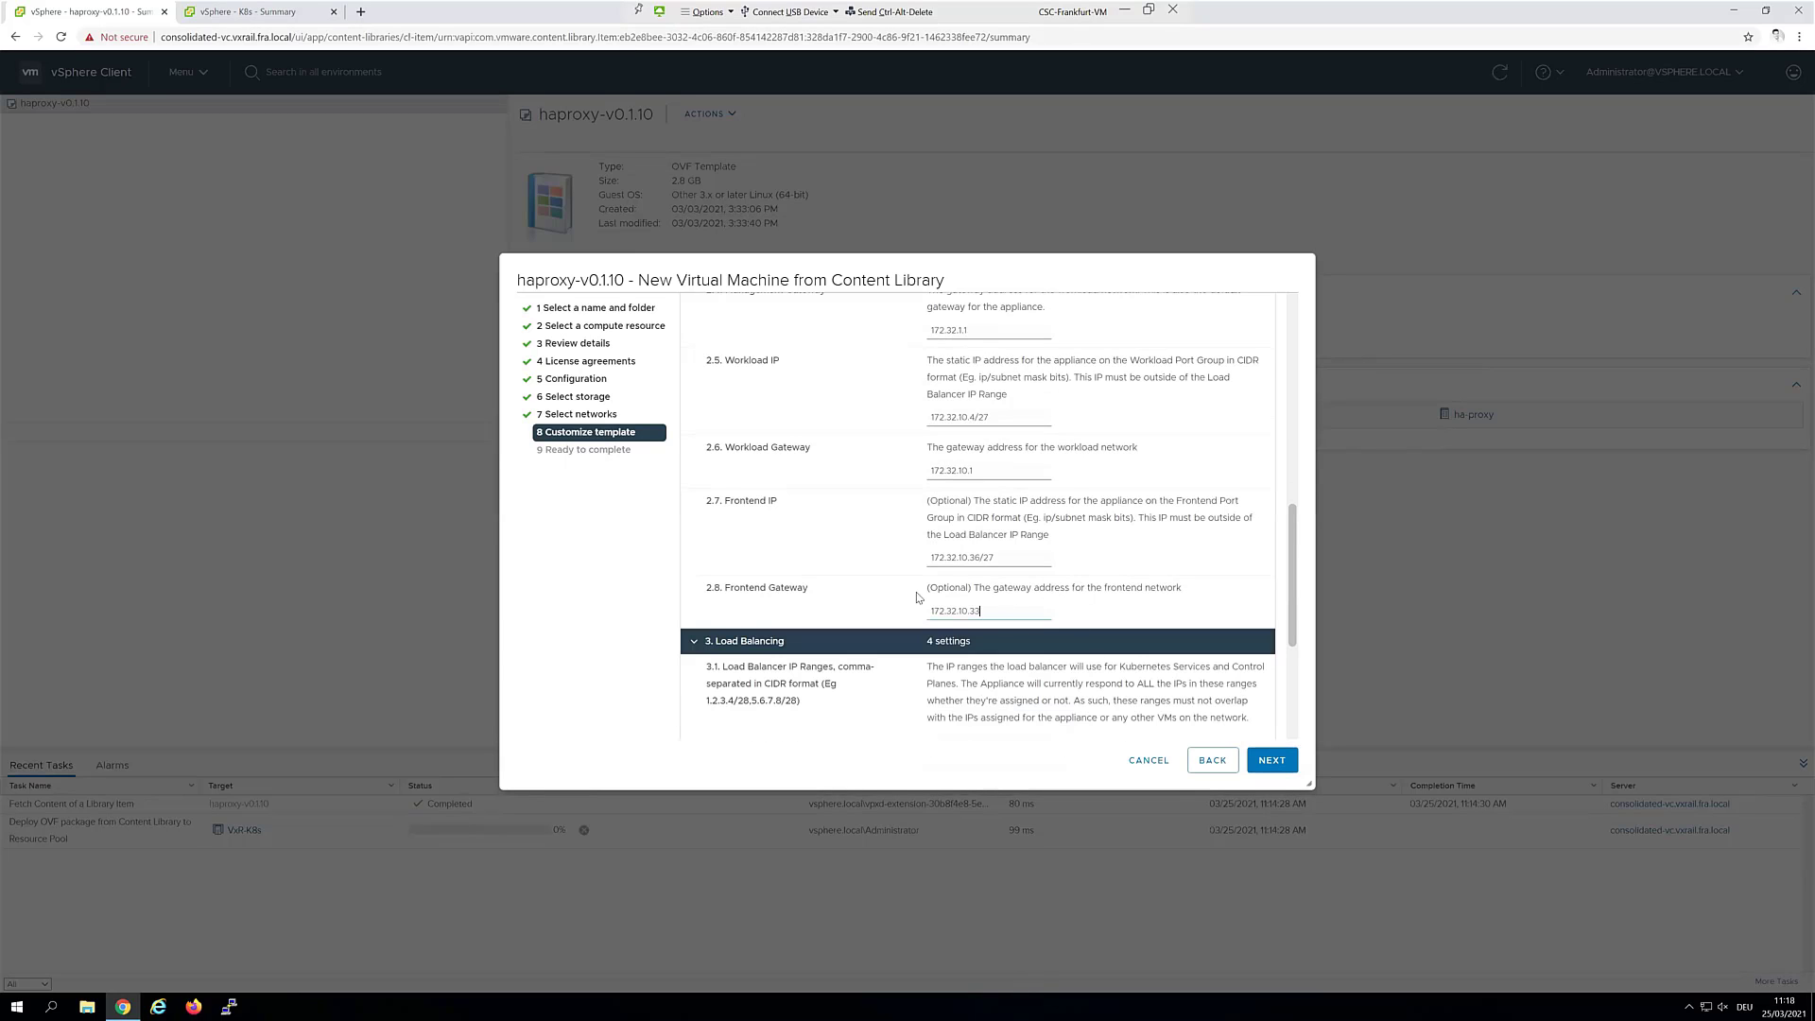
scroll(973, 446, "up", 2)
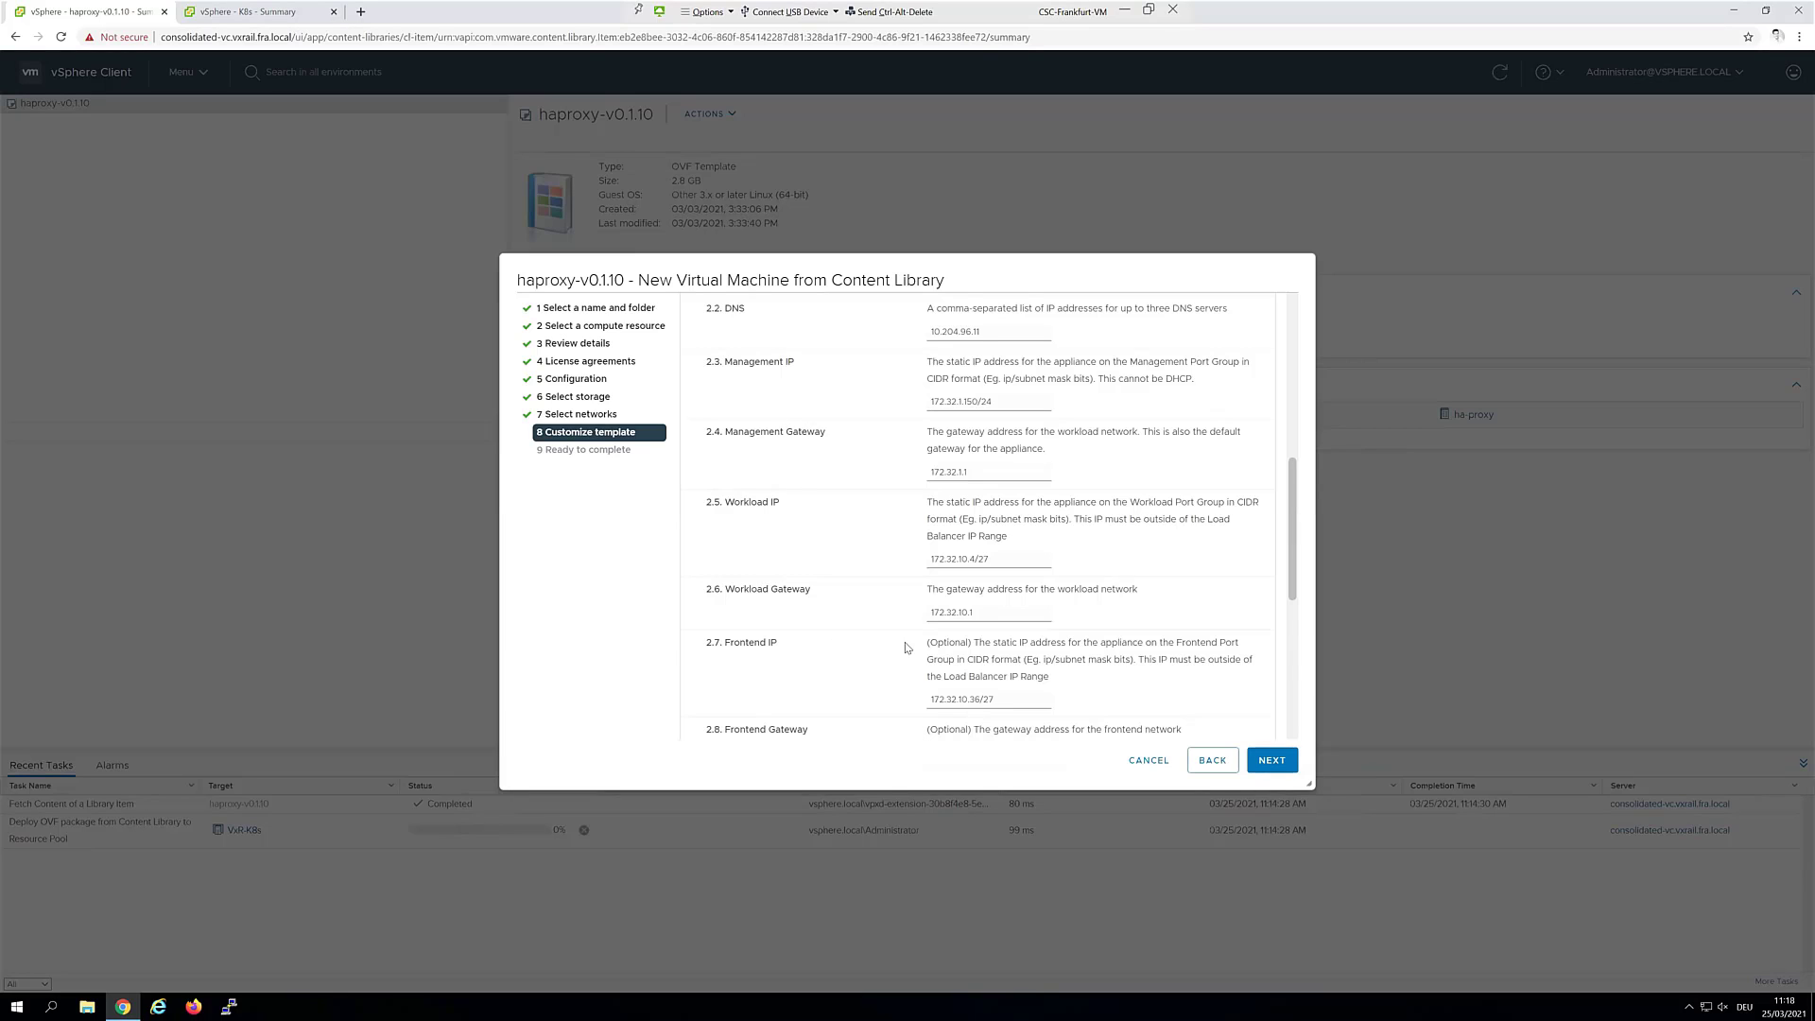
scroll(910, 647, "down", 3)
scroll(935, 643, "down", 1)
Set the load balancer IP range to 172.32.10.48/28
left_click(970, 601)
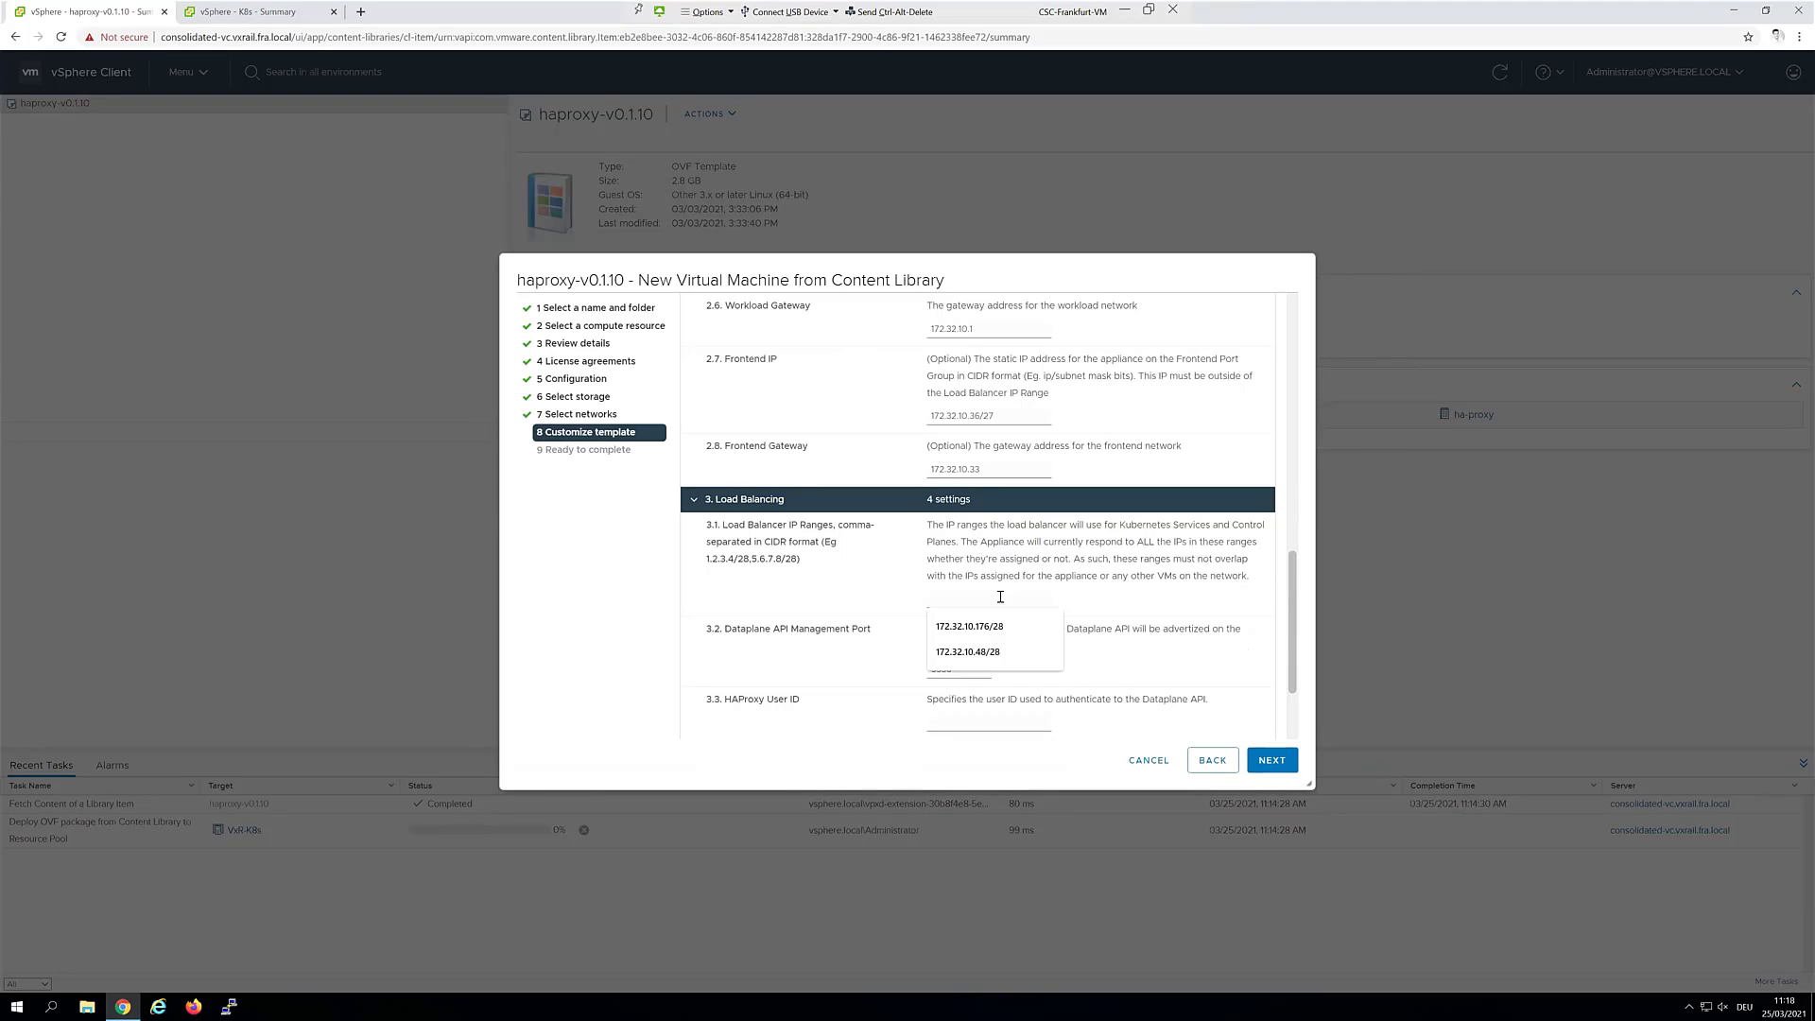
left_click(984, 653)
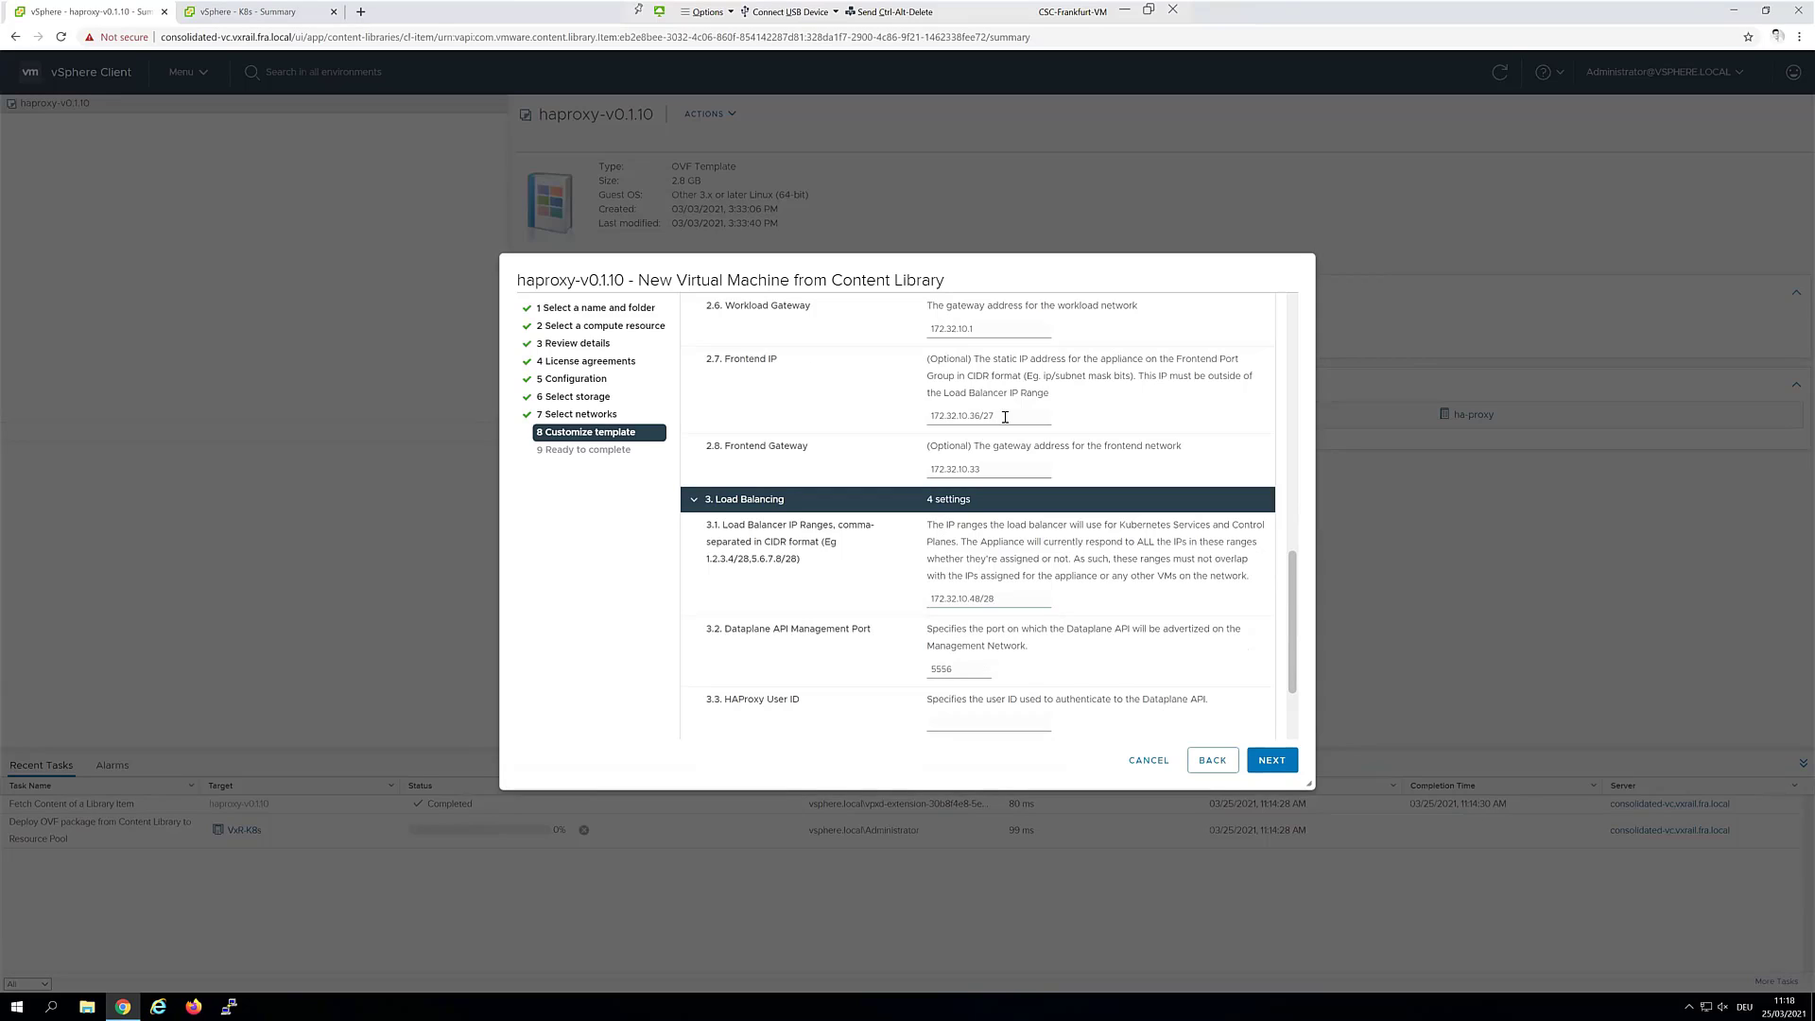
left_click_drag(914, 414, 998, 416)
left_click_drag(1001, 599, 907, 602)
scroll(1091, 576, "down", 2)
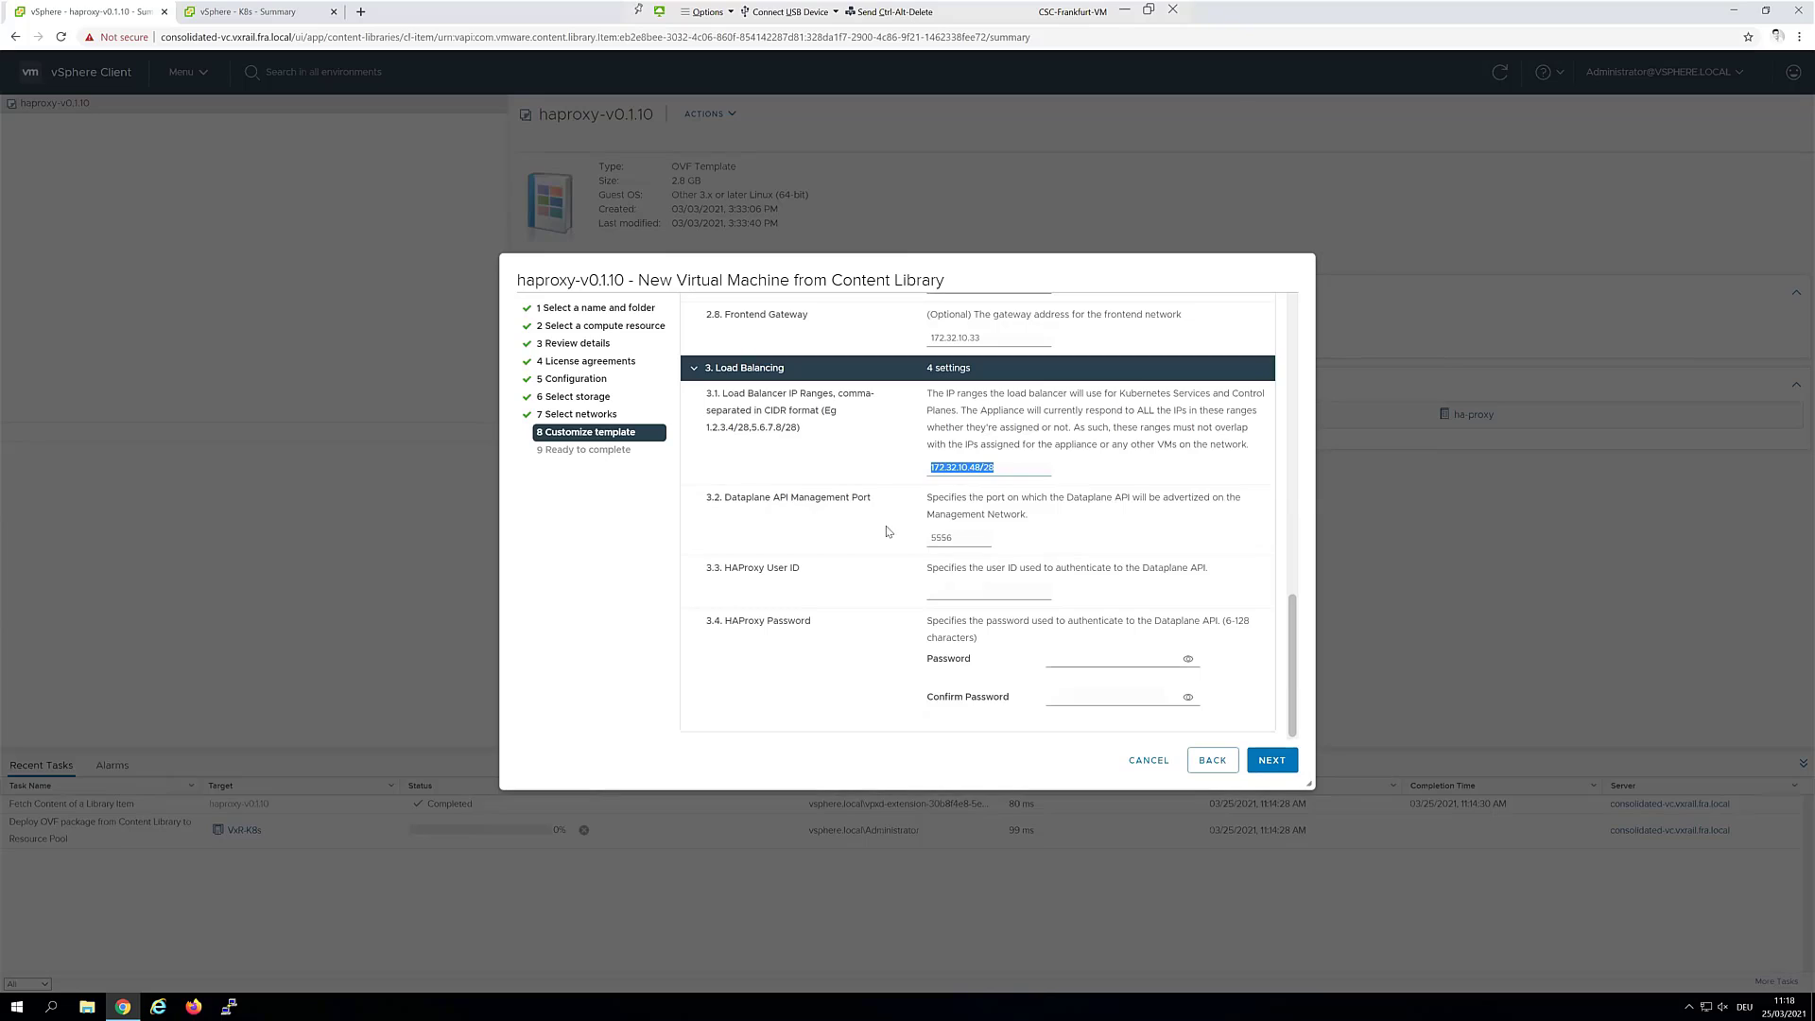
Set HAProxy user ID admin with a confirmed password and advance to Ready to complete
left_click(964, 594)
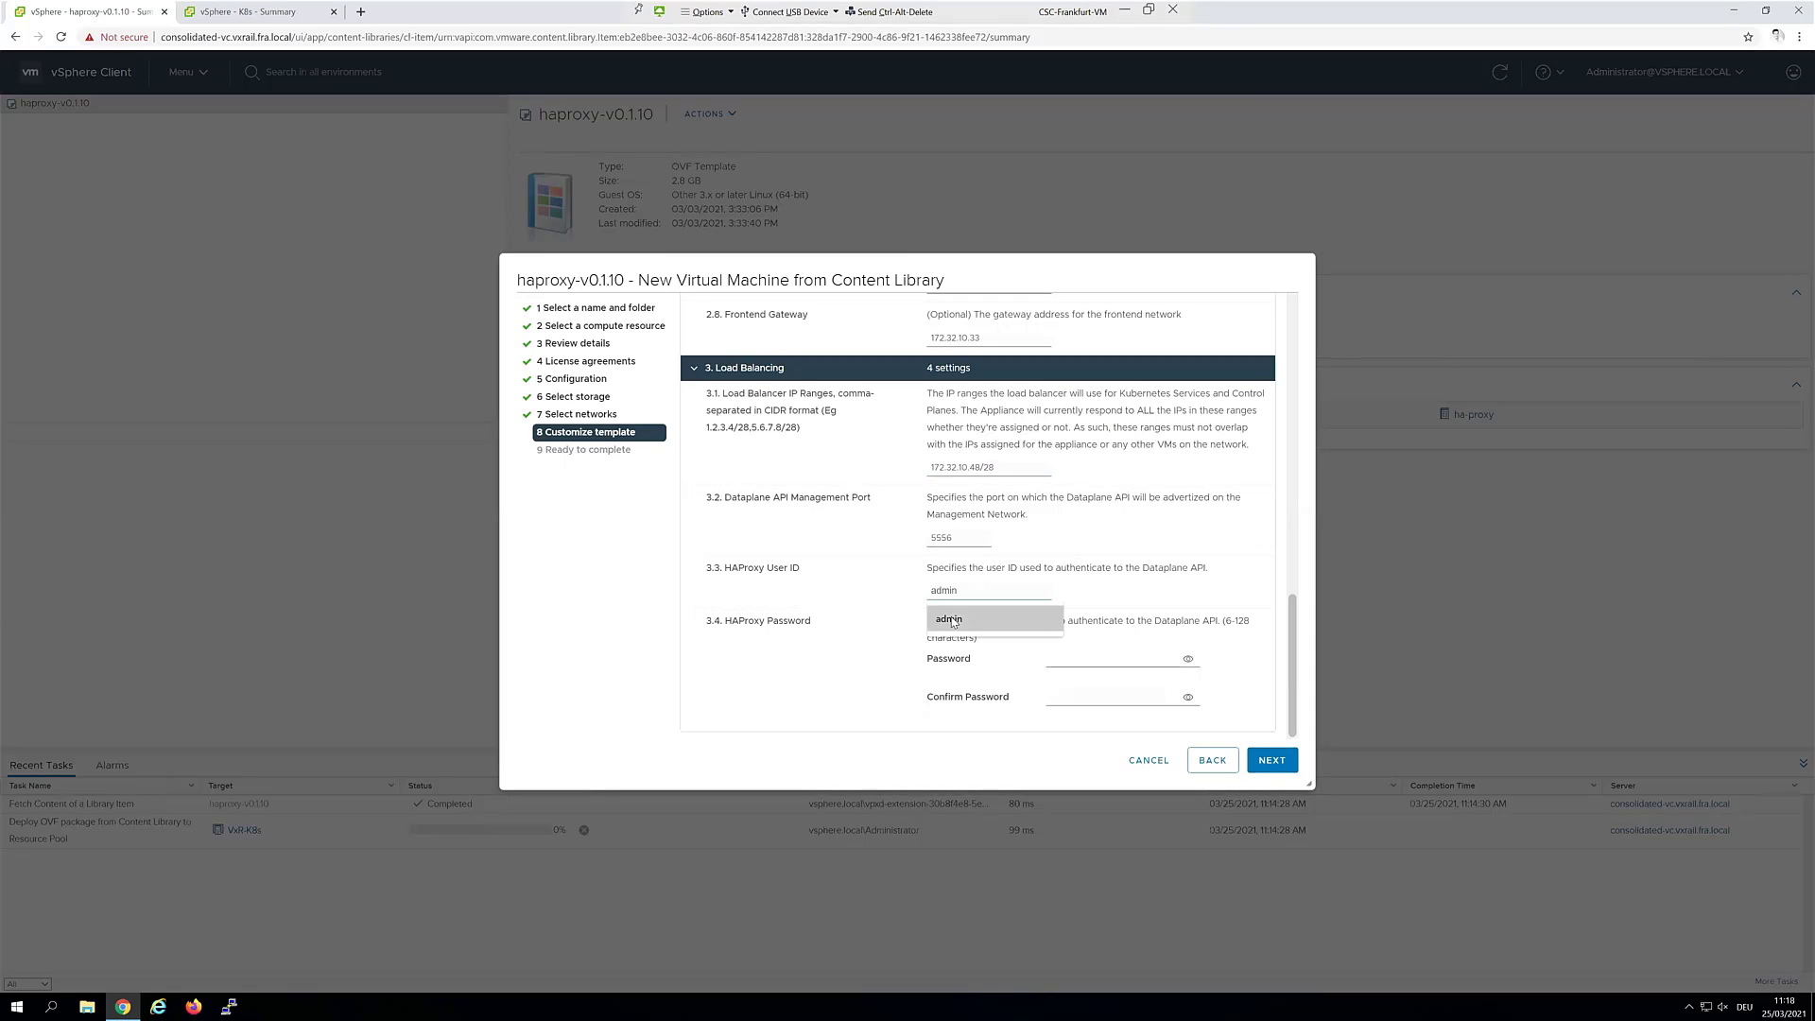
left_click(953, 620)
left_click(1099, 658)
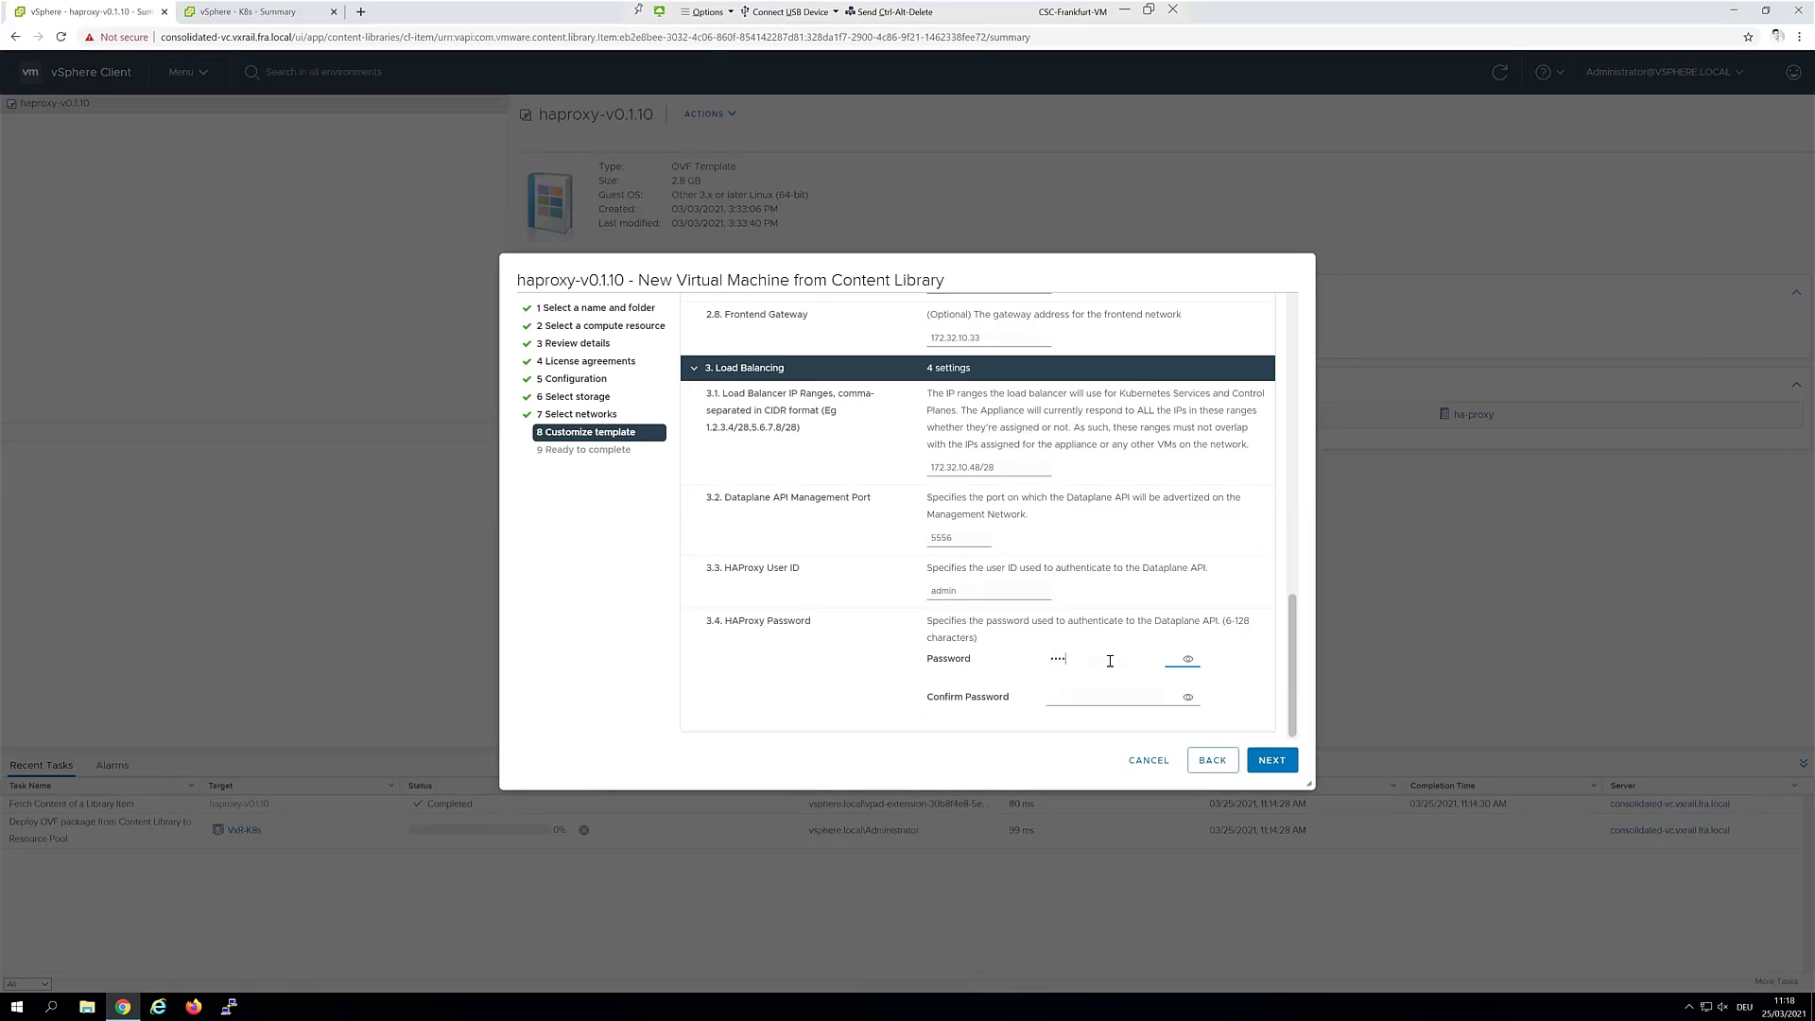
type("••••••••••")
left_click(1188, 659)
left_click(1189, 659)
left_click(1188, 659)
key("ctrl+a")
left_click(1189, 659)
left_click(1131, 699)
key("ctrl+v")
left_click(1257, 761)
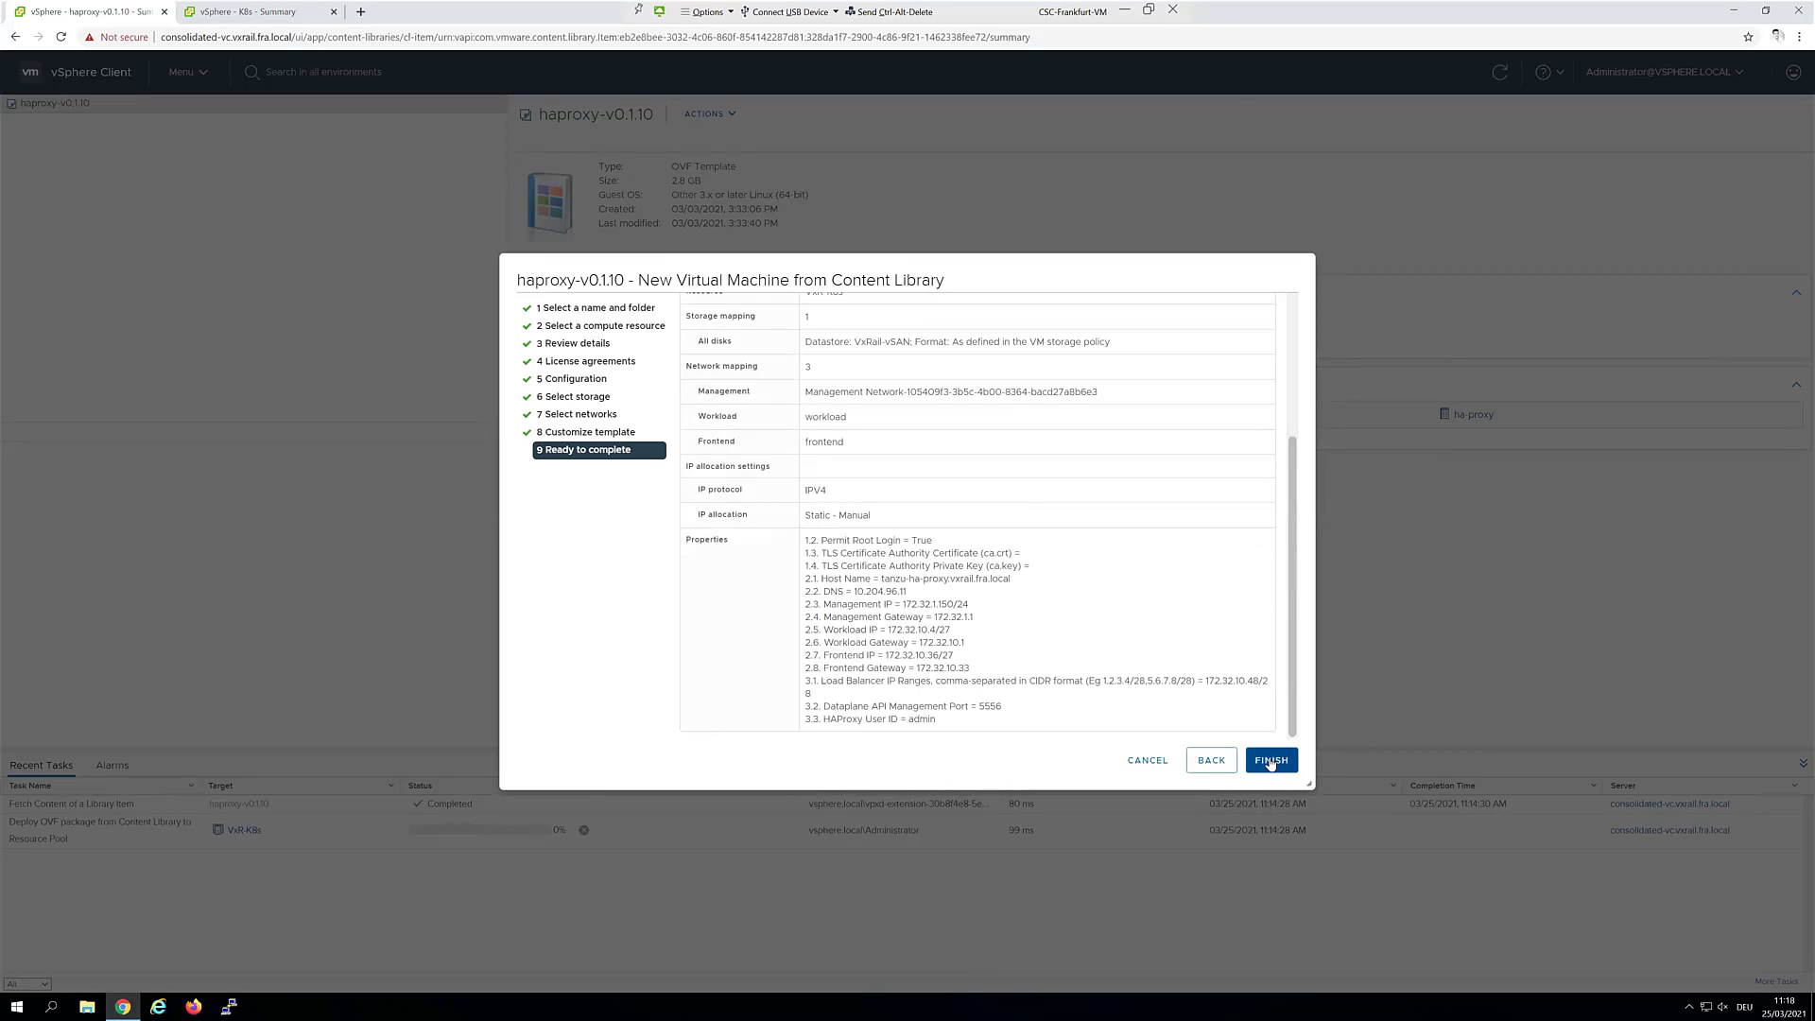
Finish the tanzu-ha-proxy deployment and go to the Shortcuts page
left_click(1271, 761)
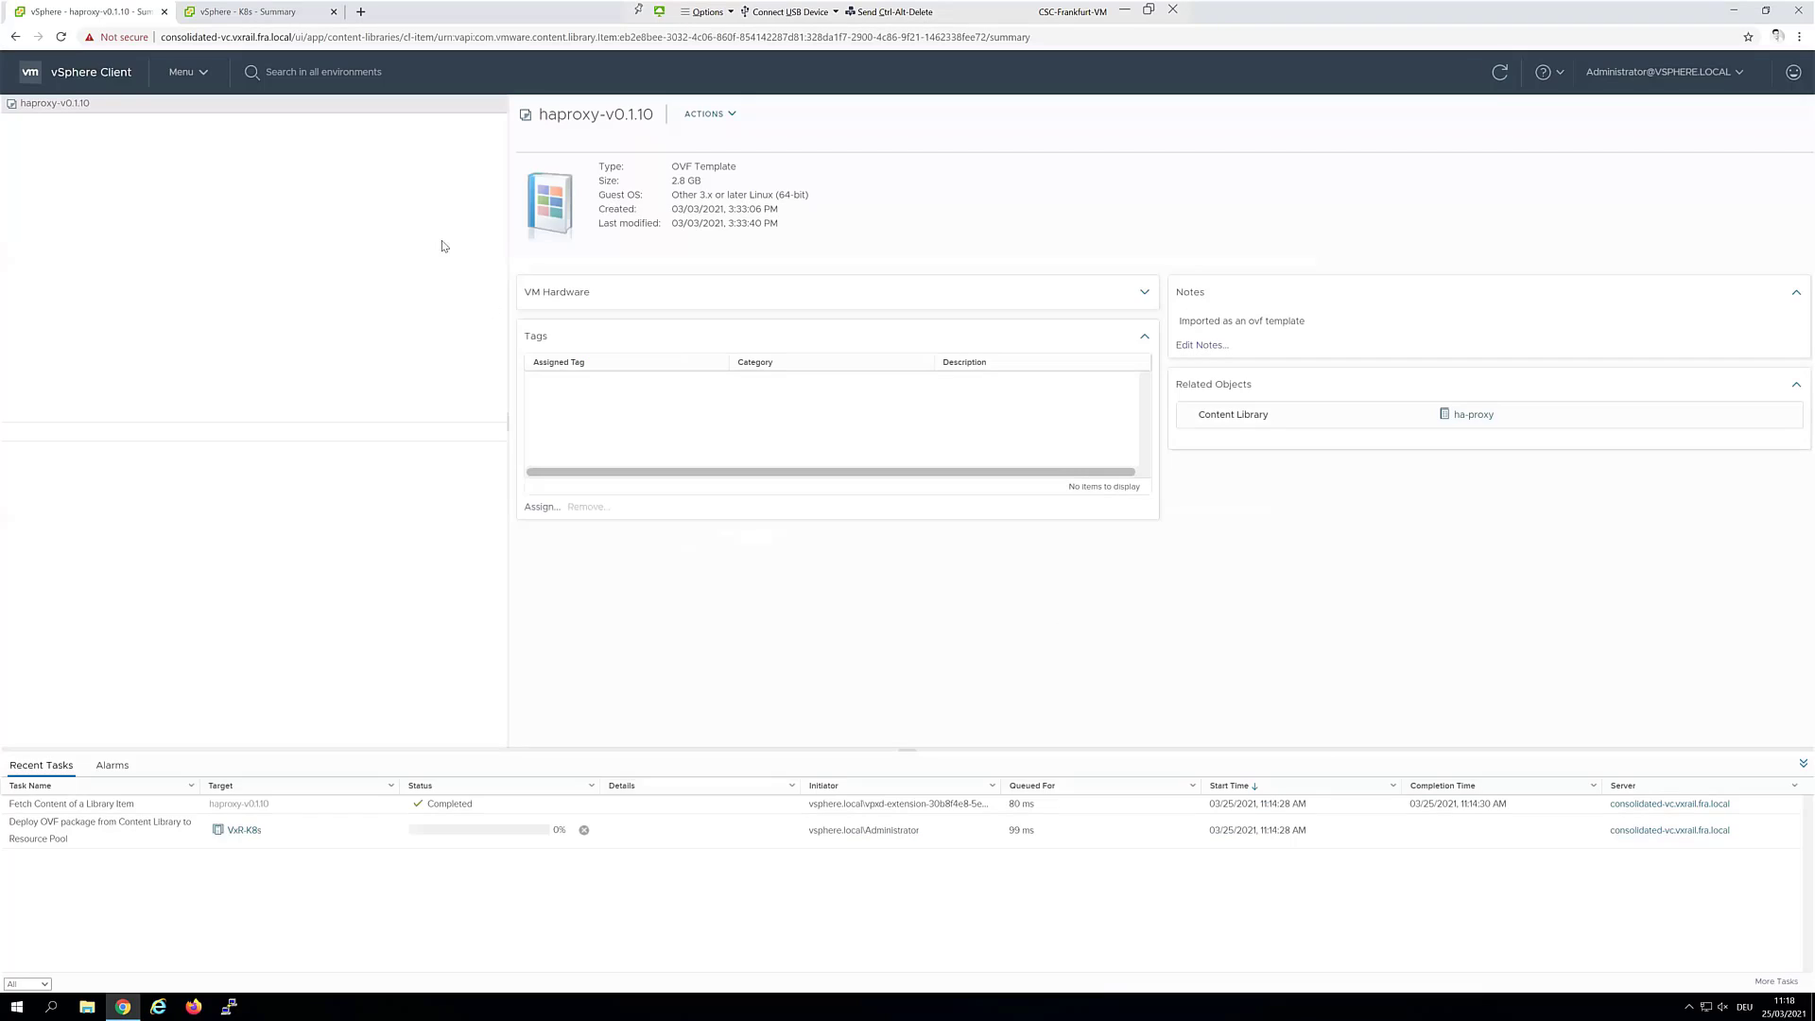
left_click(113, 73)
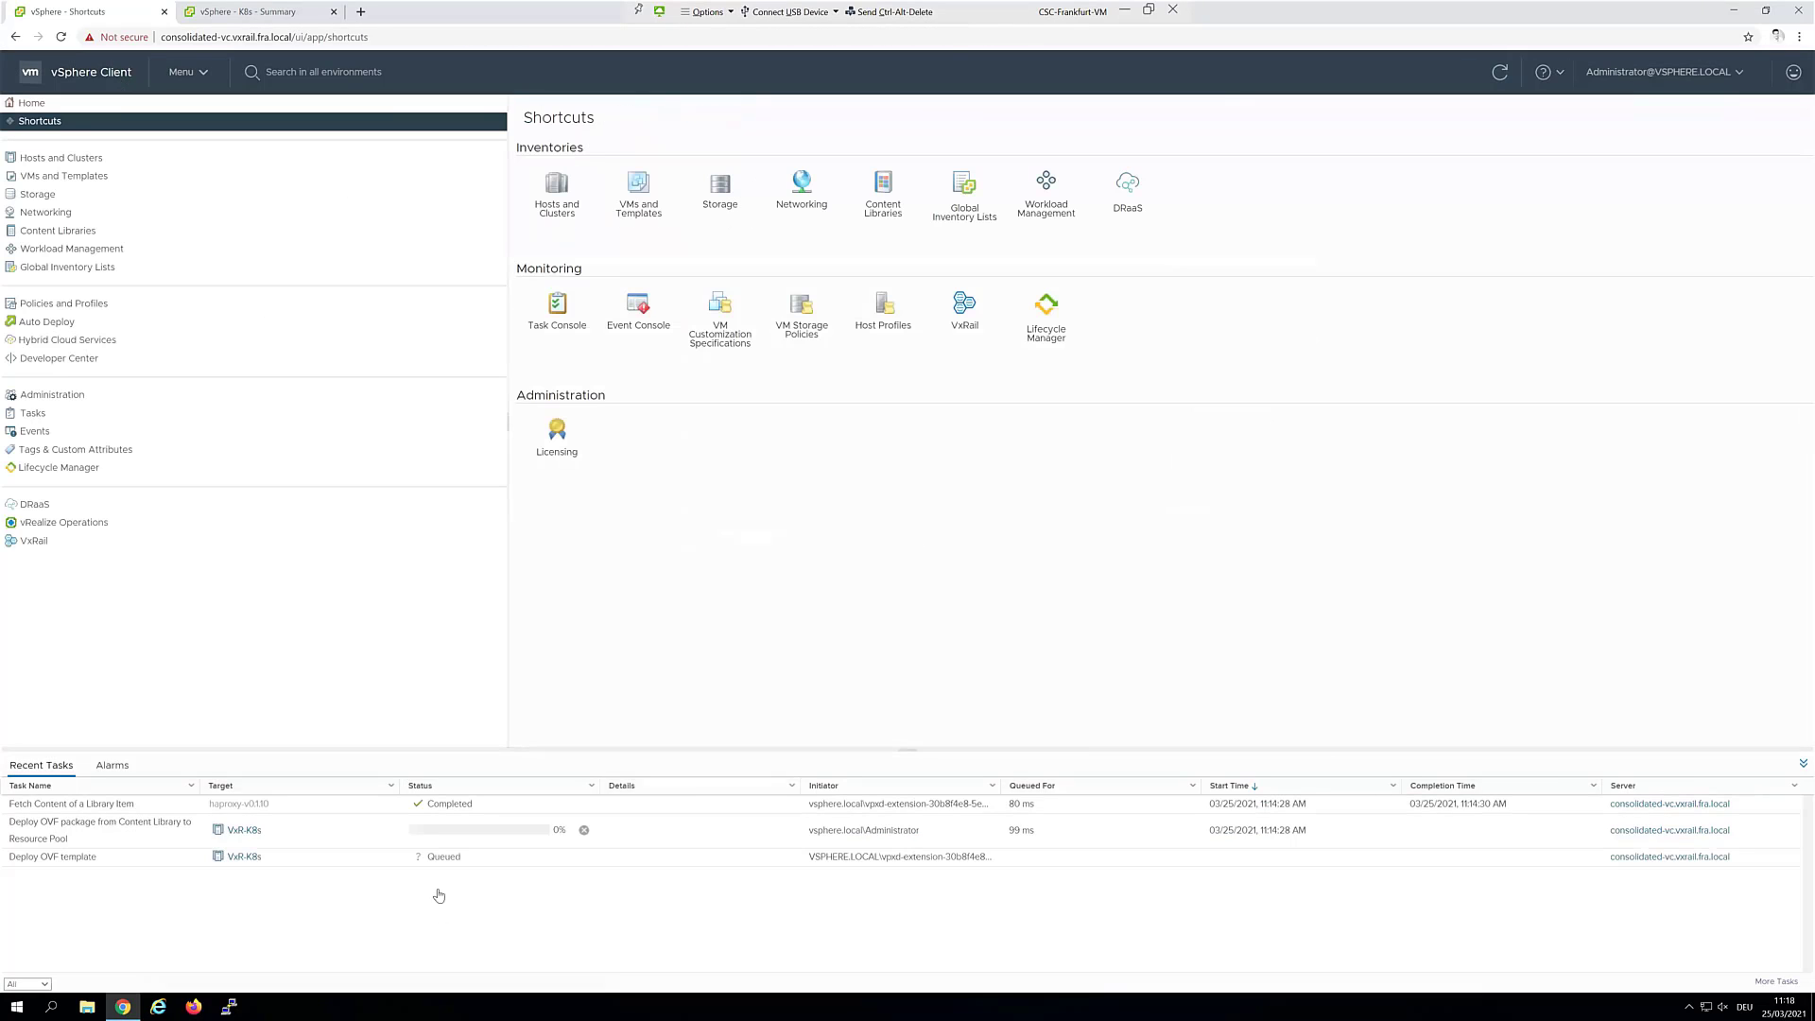
In Hosts and Clusters, check the VxR-K8s cluster's Licensing actions without choosing anything
left_click(547, 206)
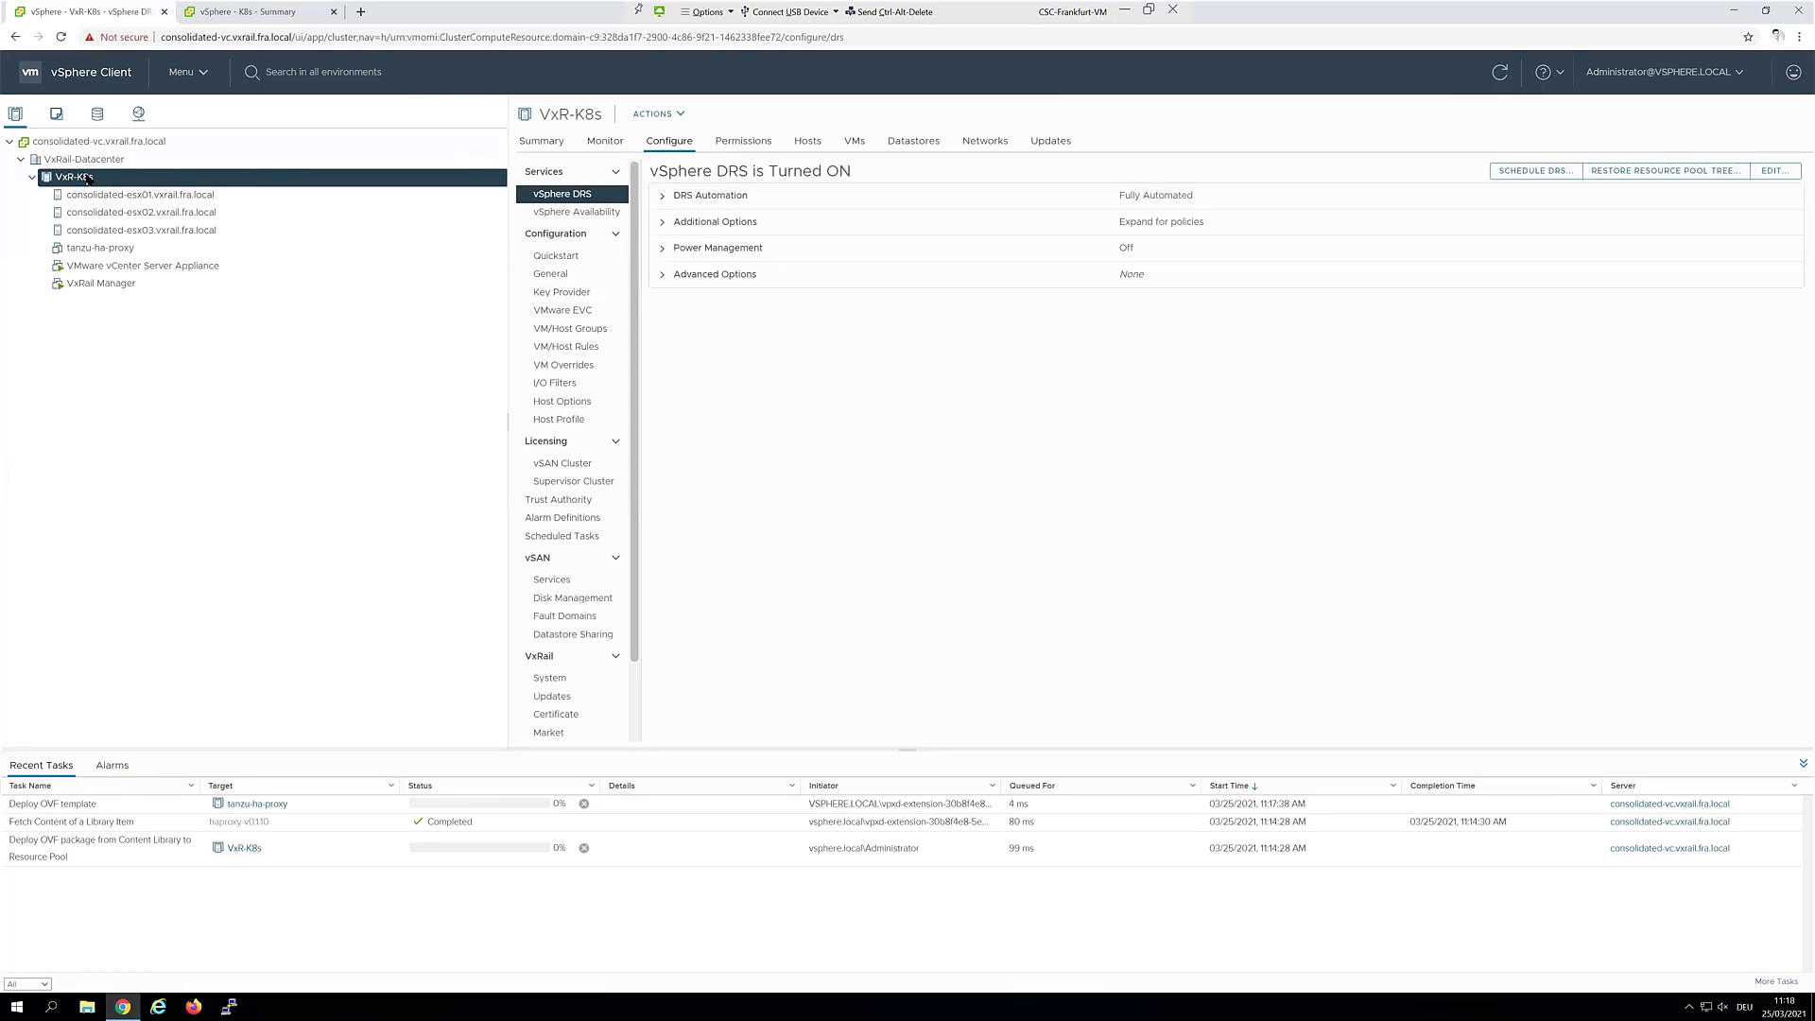
right_click(87, 179)
mouse_move(166, 458)
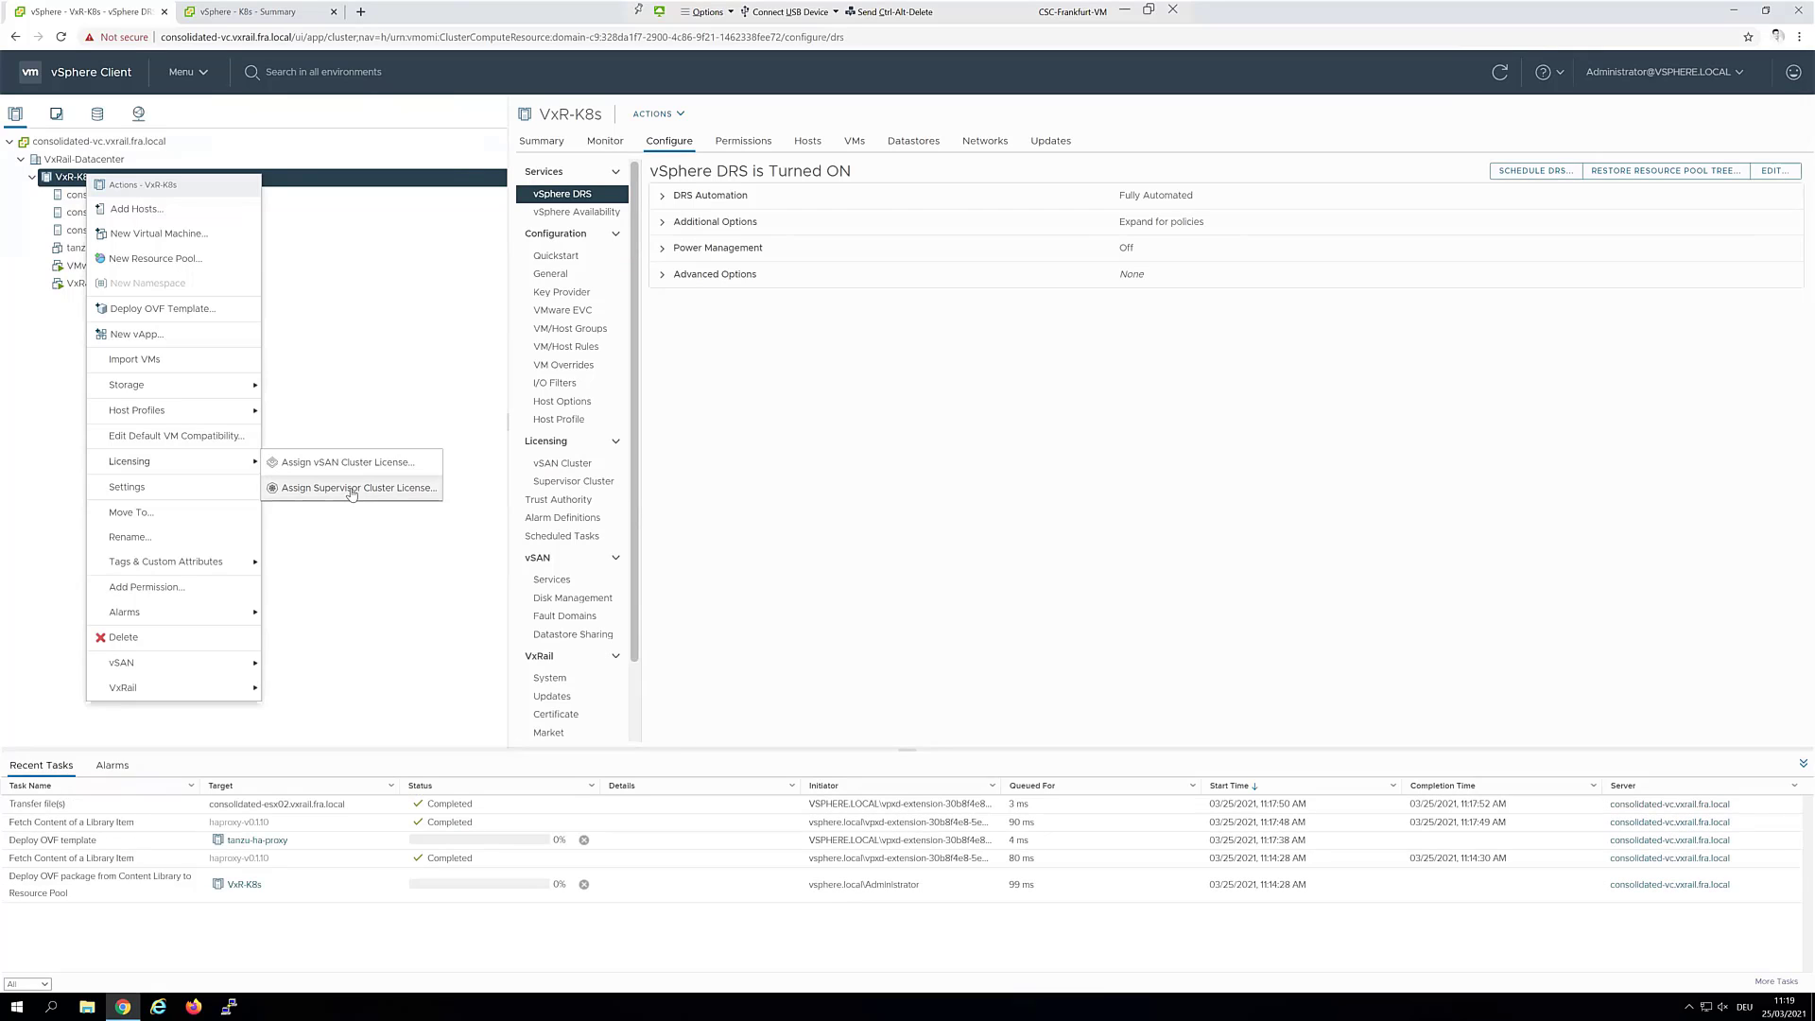
left_click(351, 573)
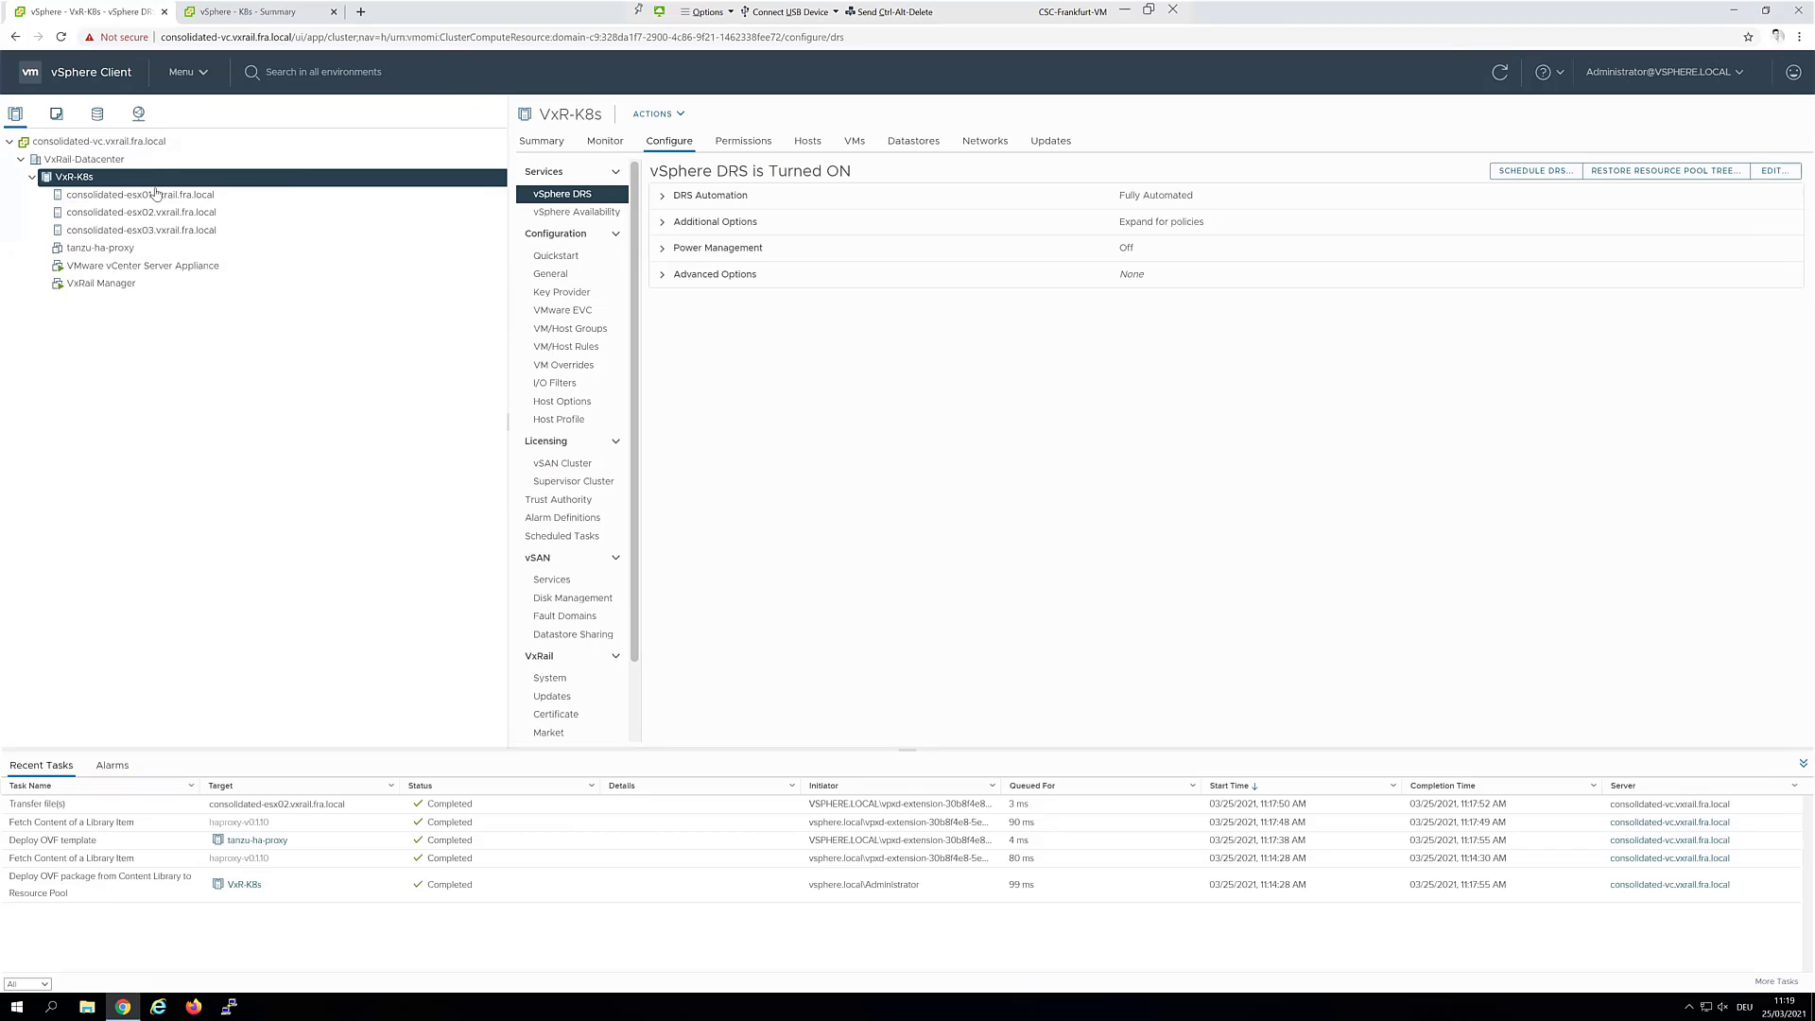
Power on the tanzu-ha-proxy VM and launch a new PuTTY session window
right_click(103, 252)
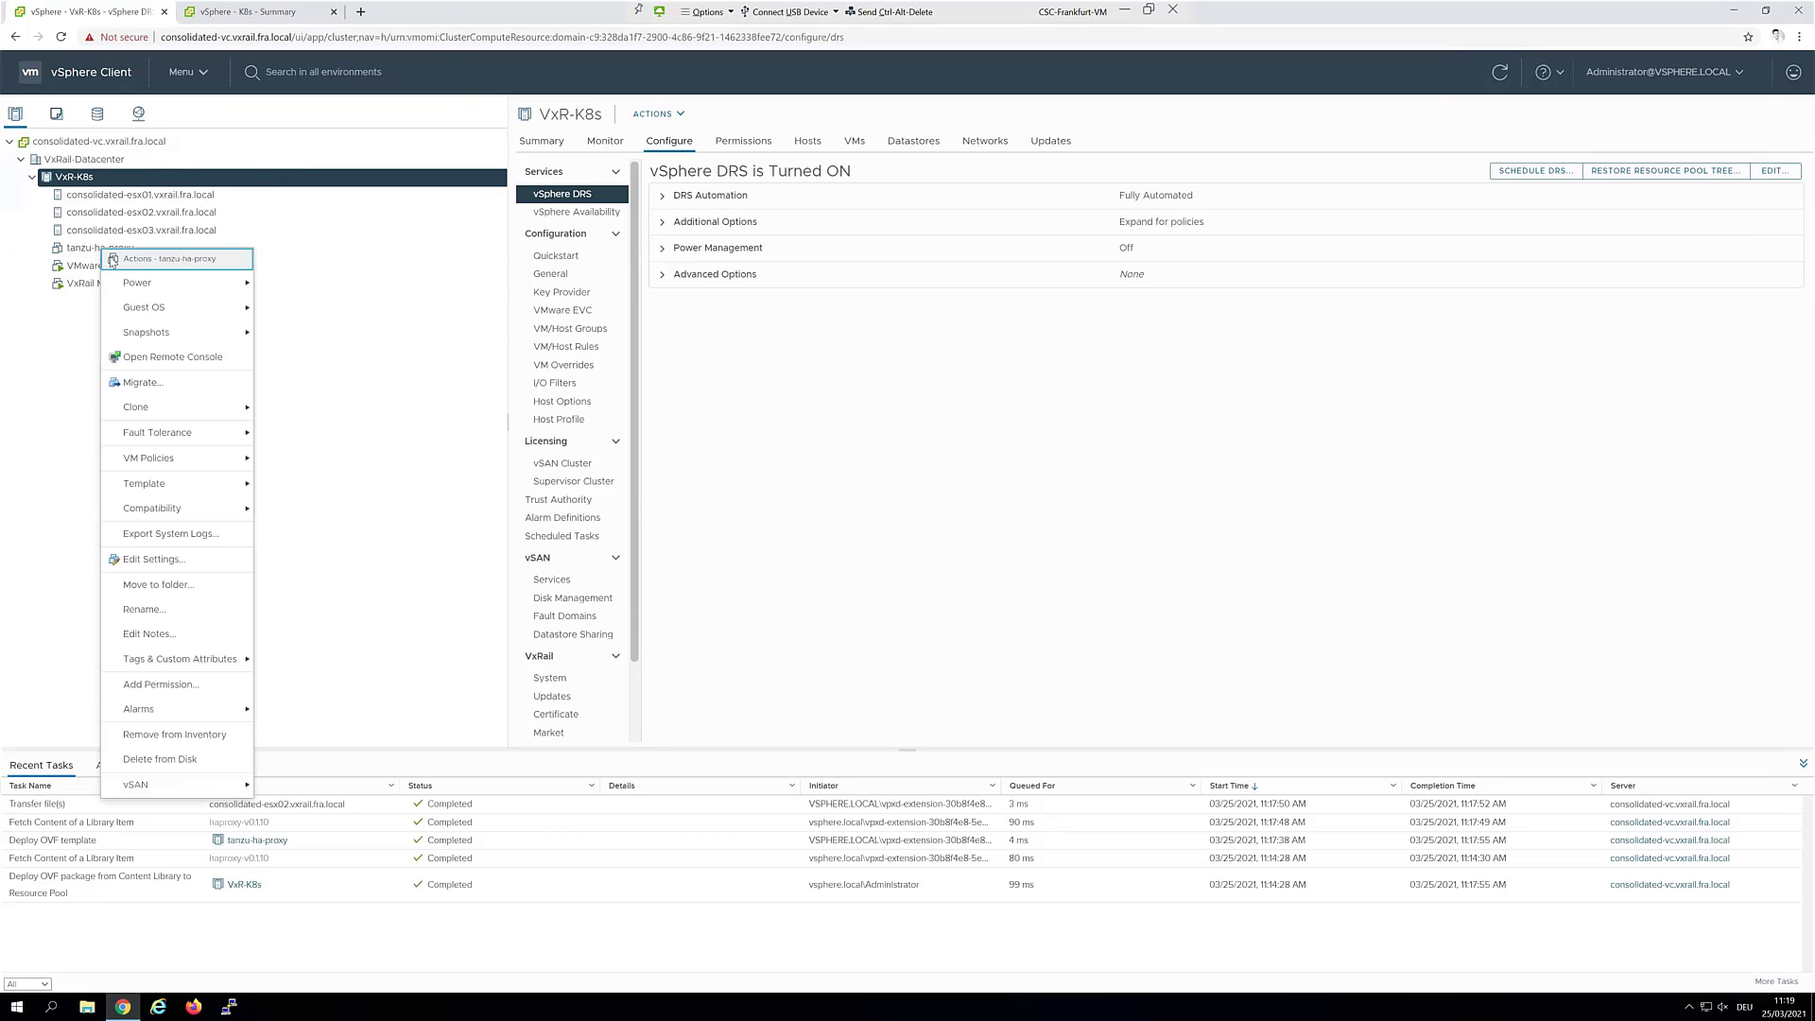
mouse_move(227, 284)
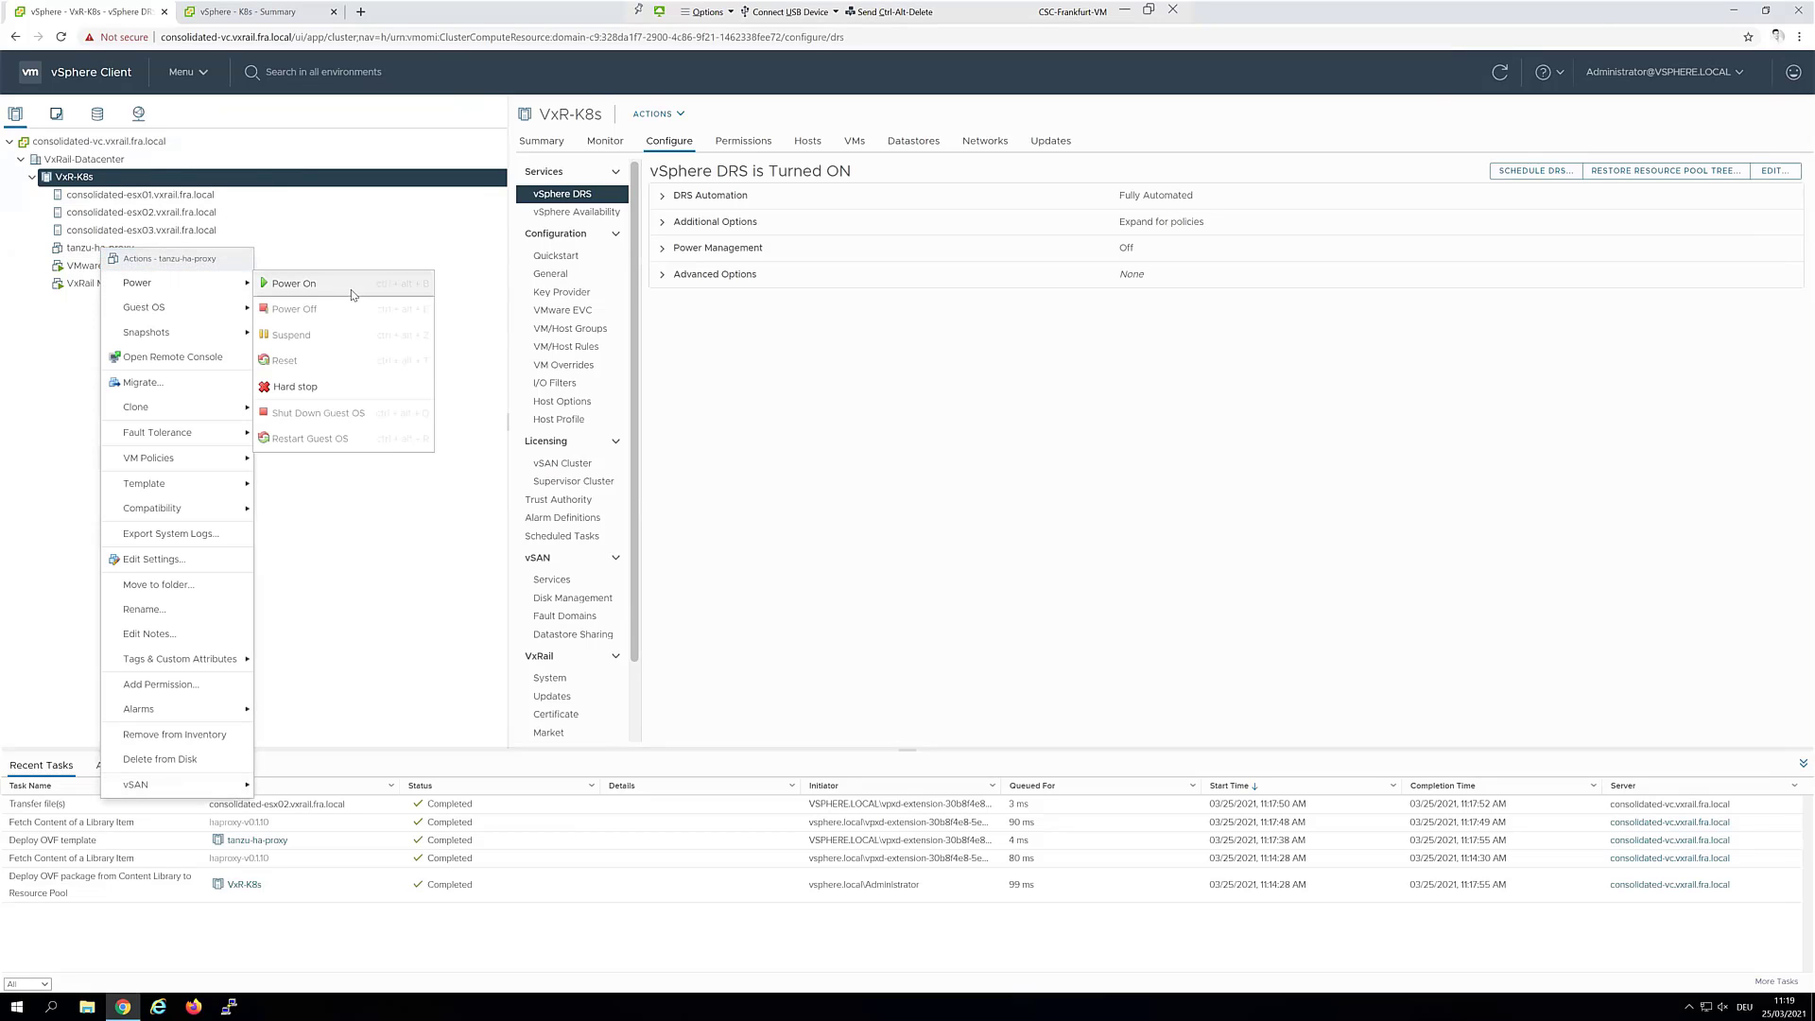
left_click(351, 296)
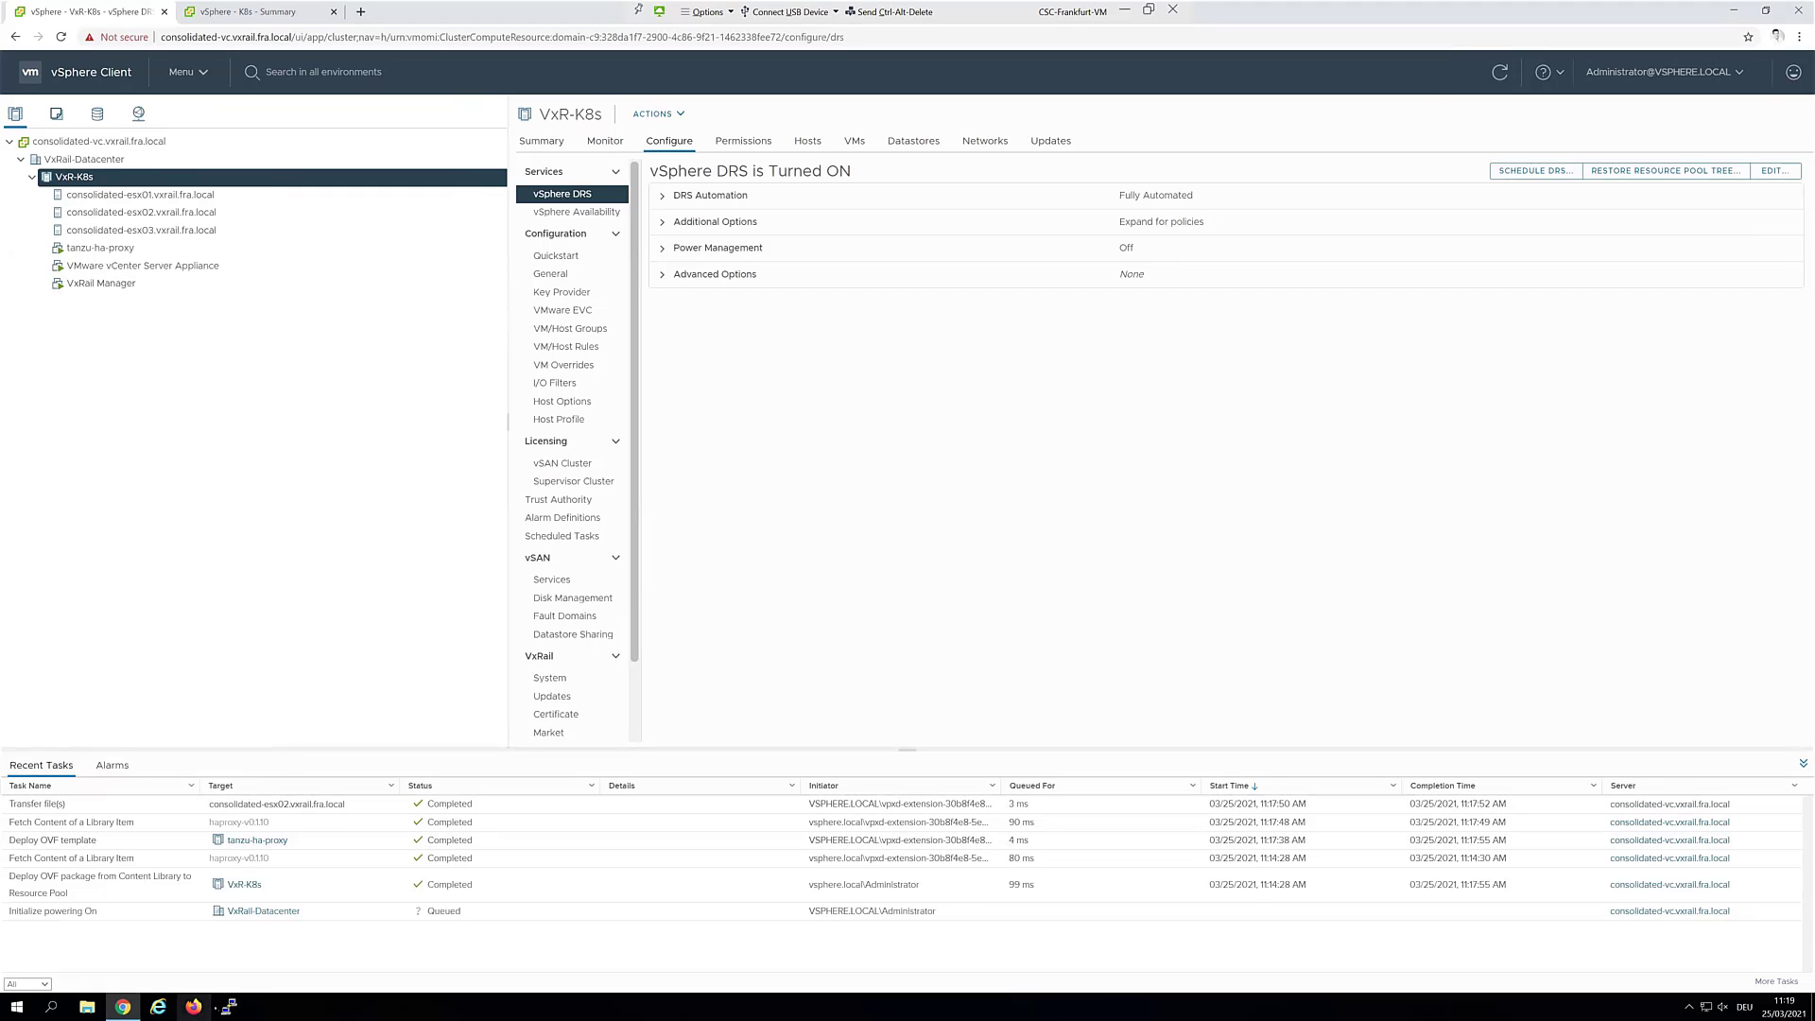
right_click(228, 1006)
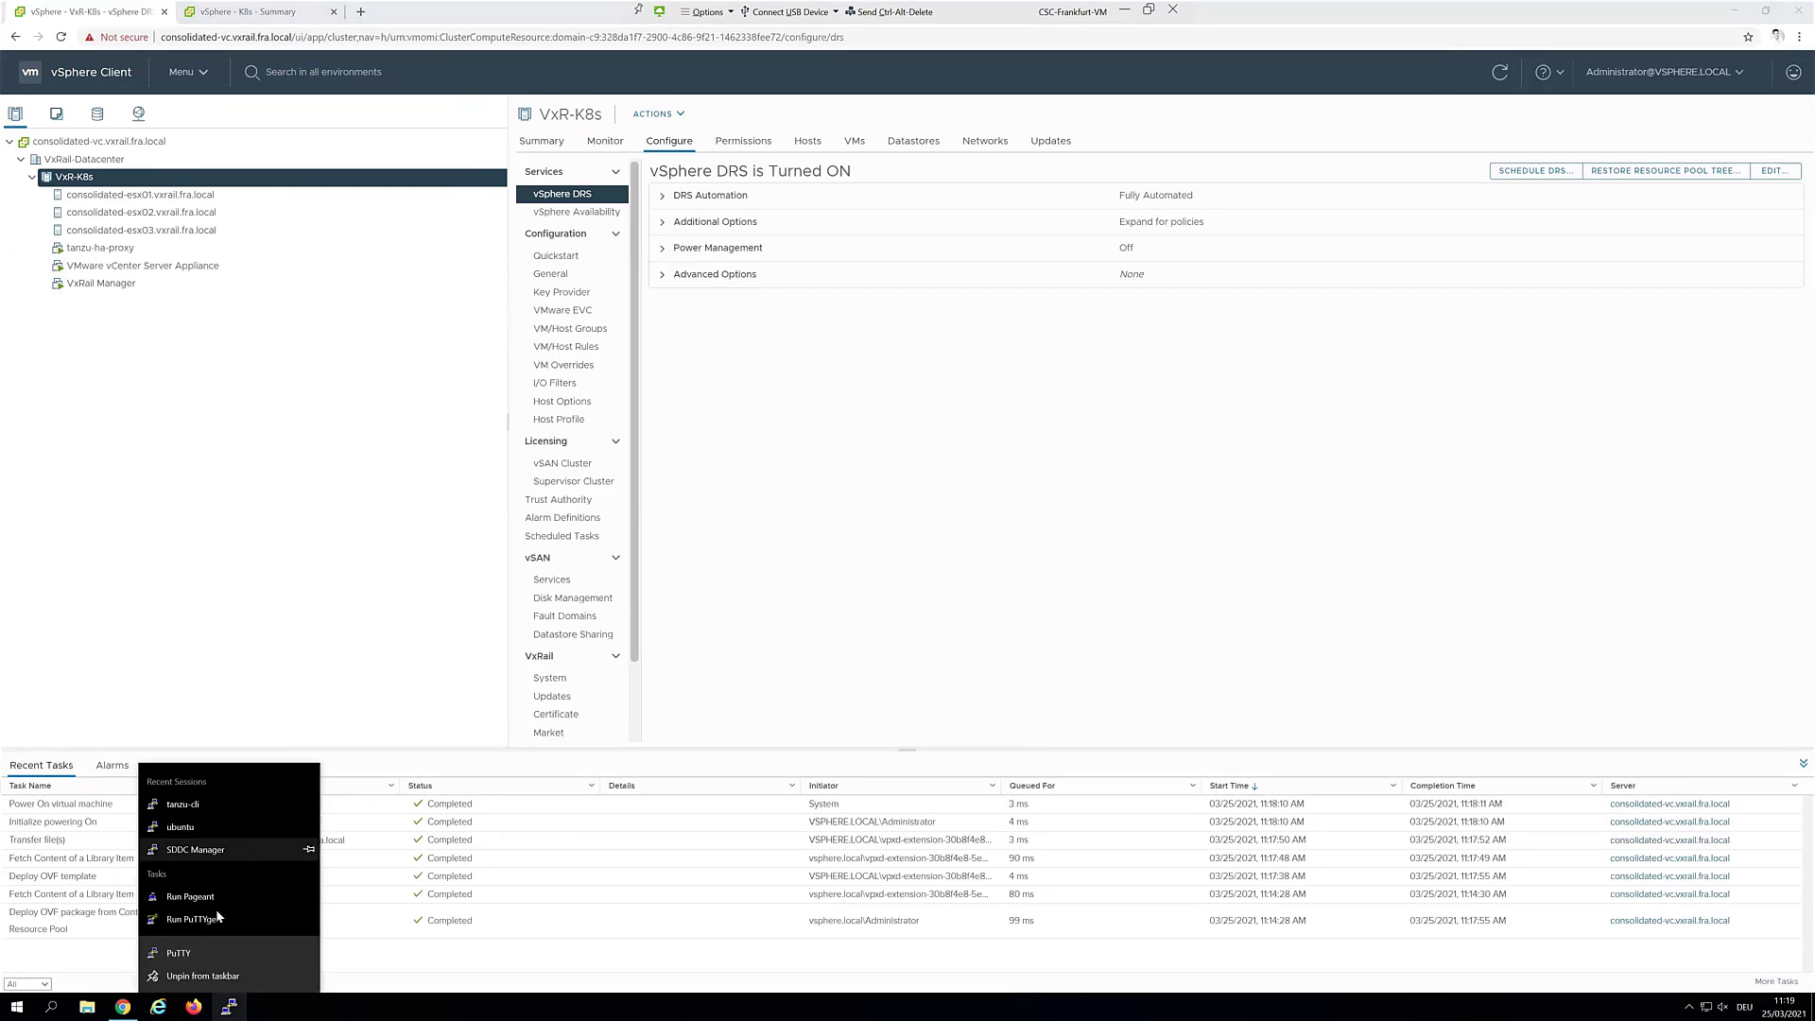
left_click(212, 950)
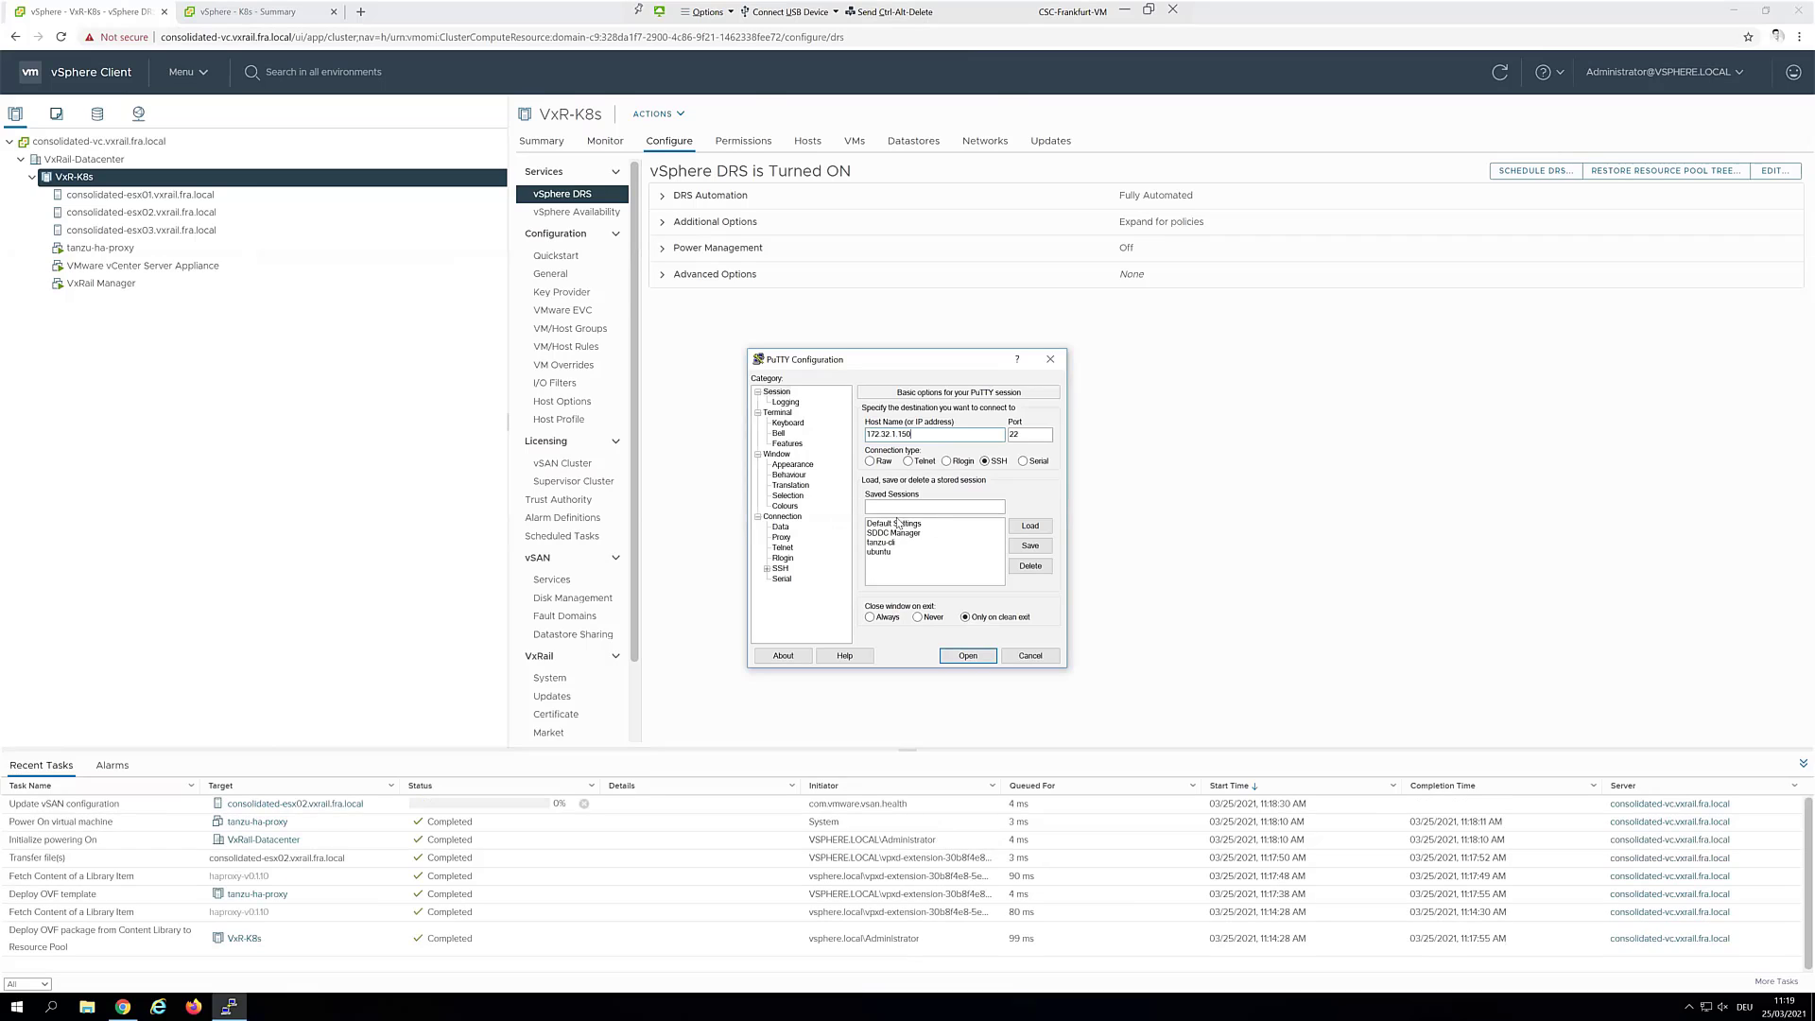
SSH to 172.32.1.150, accept the host key, log in as root and run ifconfig
left_click(964, 656)
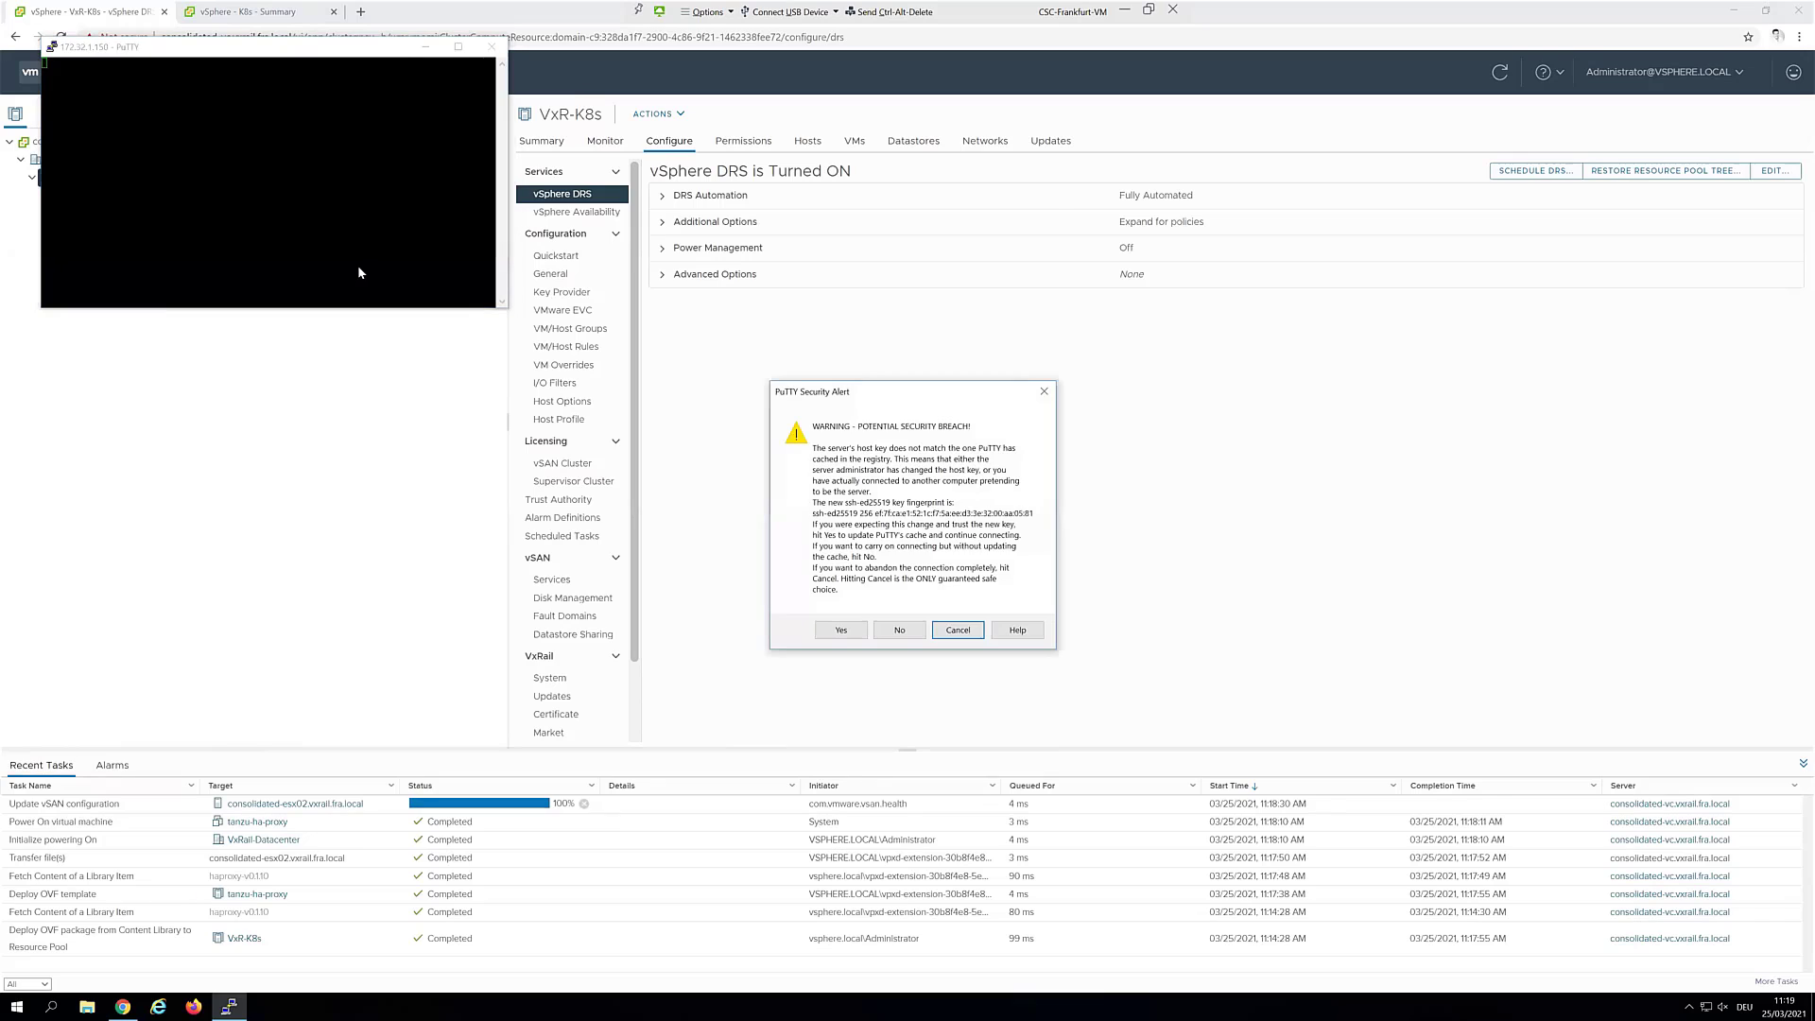
left_click(841, 630)
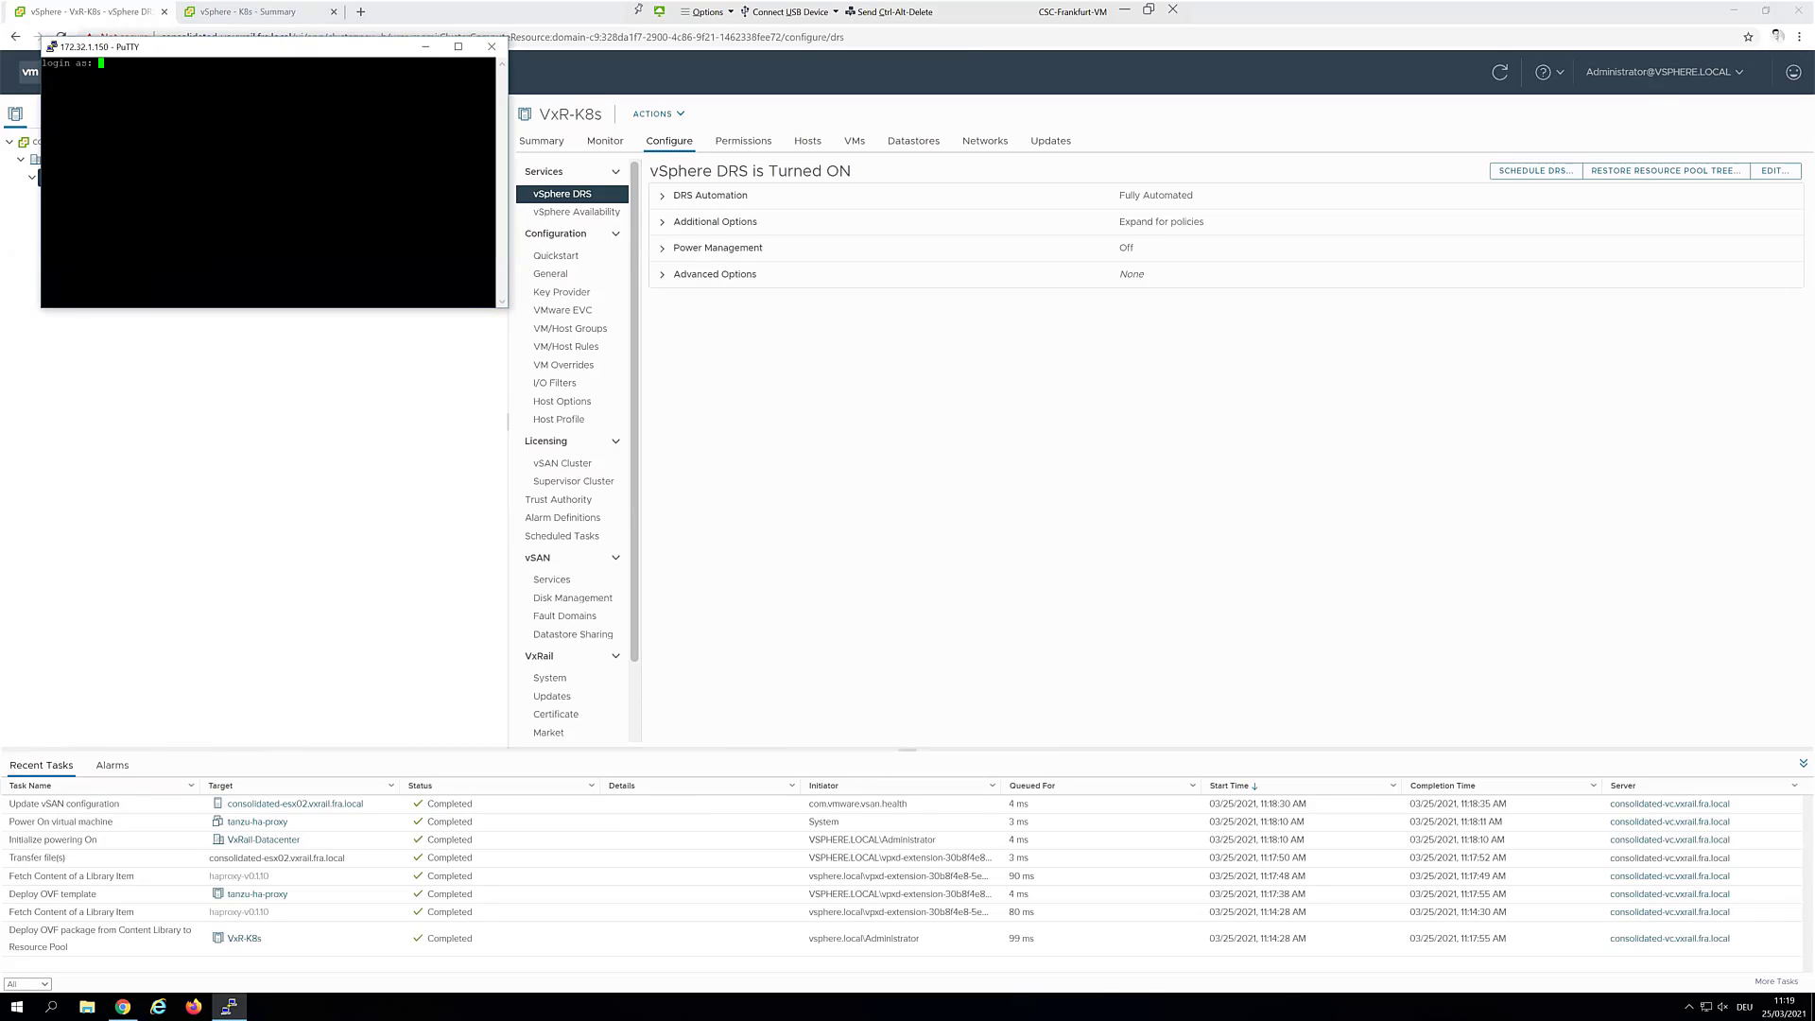
type("root")
key("Return")
left_click_drag(506, 307, 839, 578)
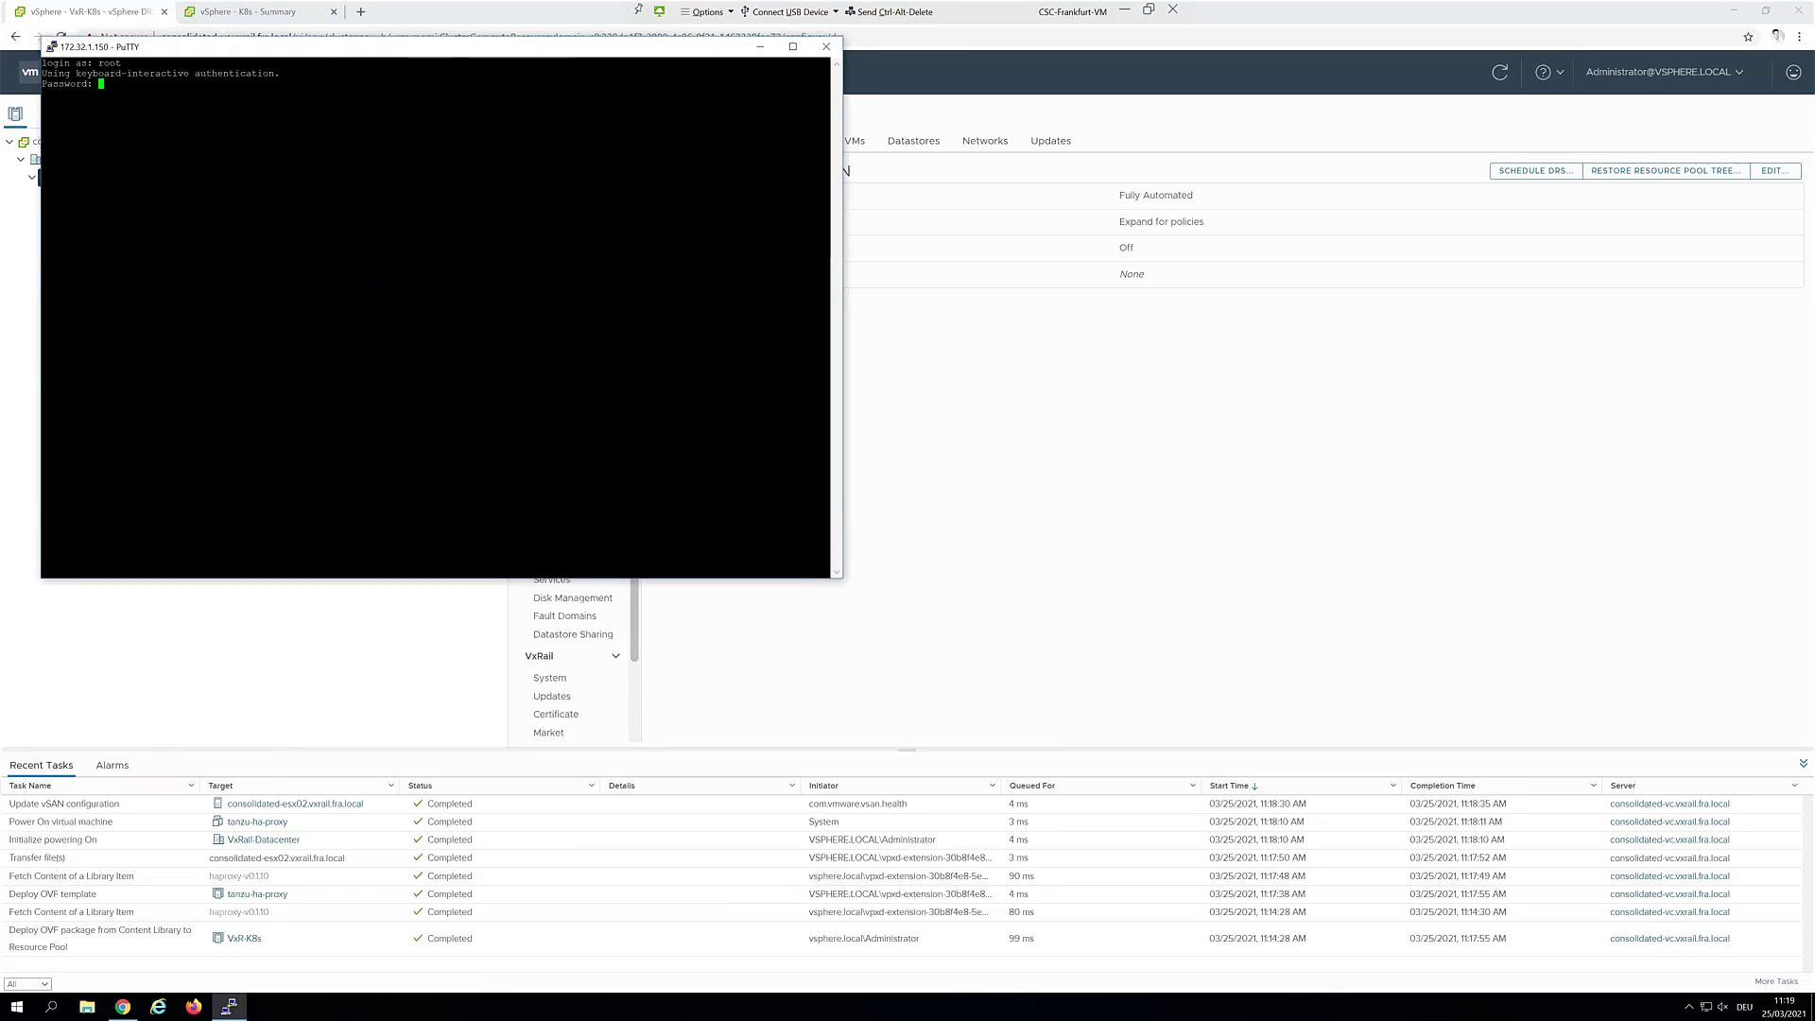
left_click_drag(319, 50, 798, 188)
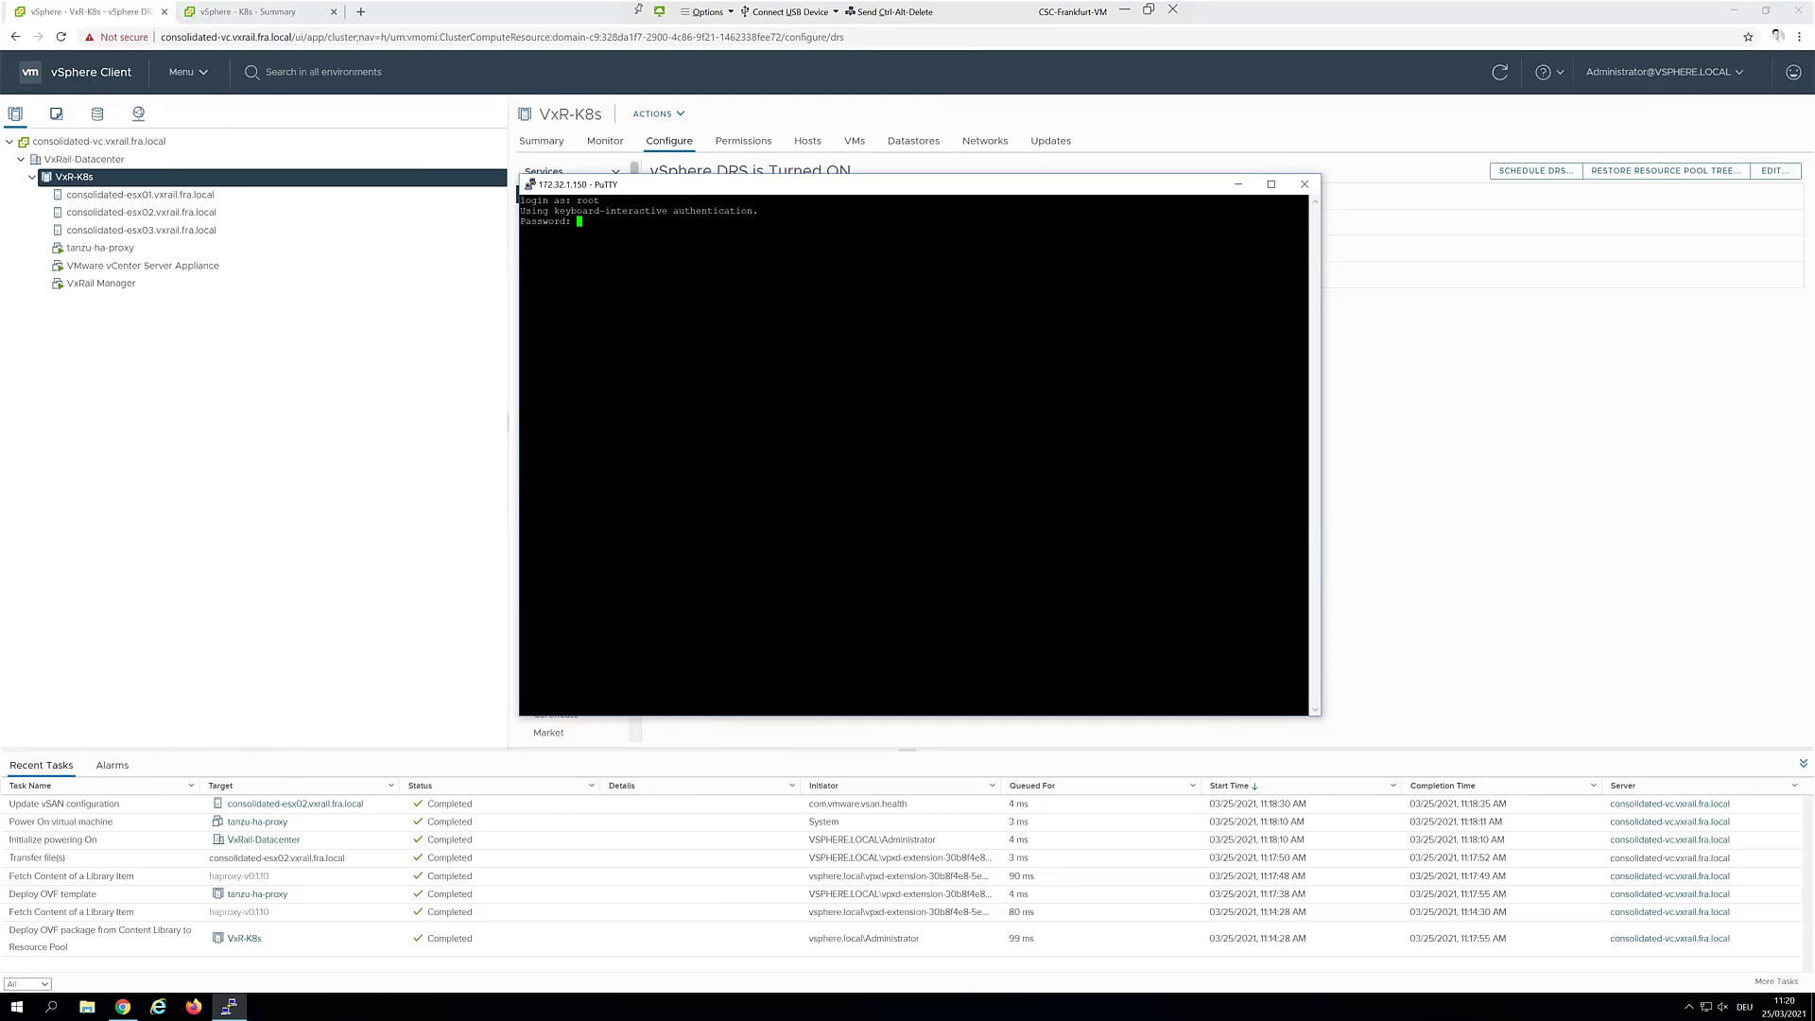
key("Return")
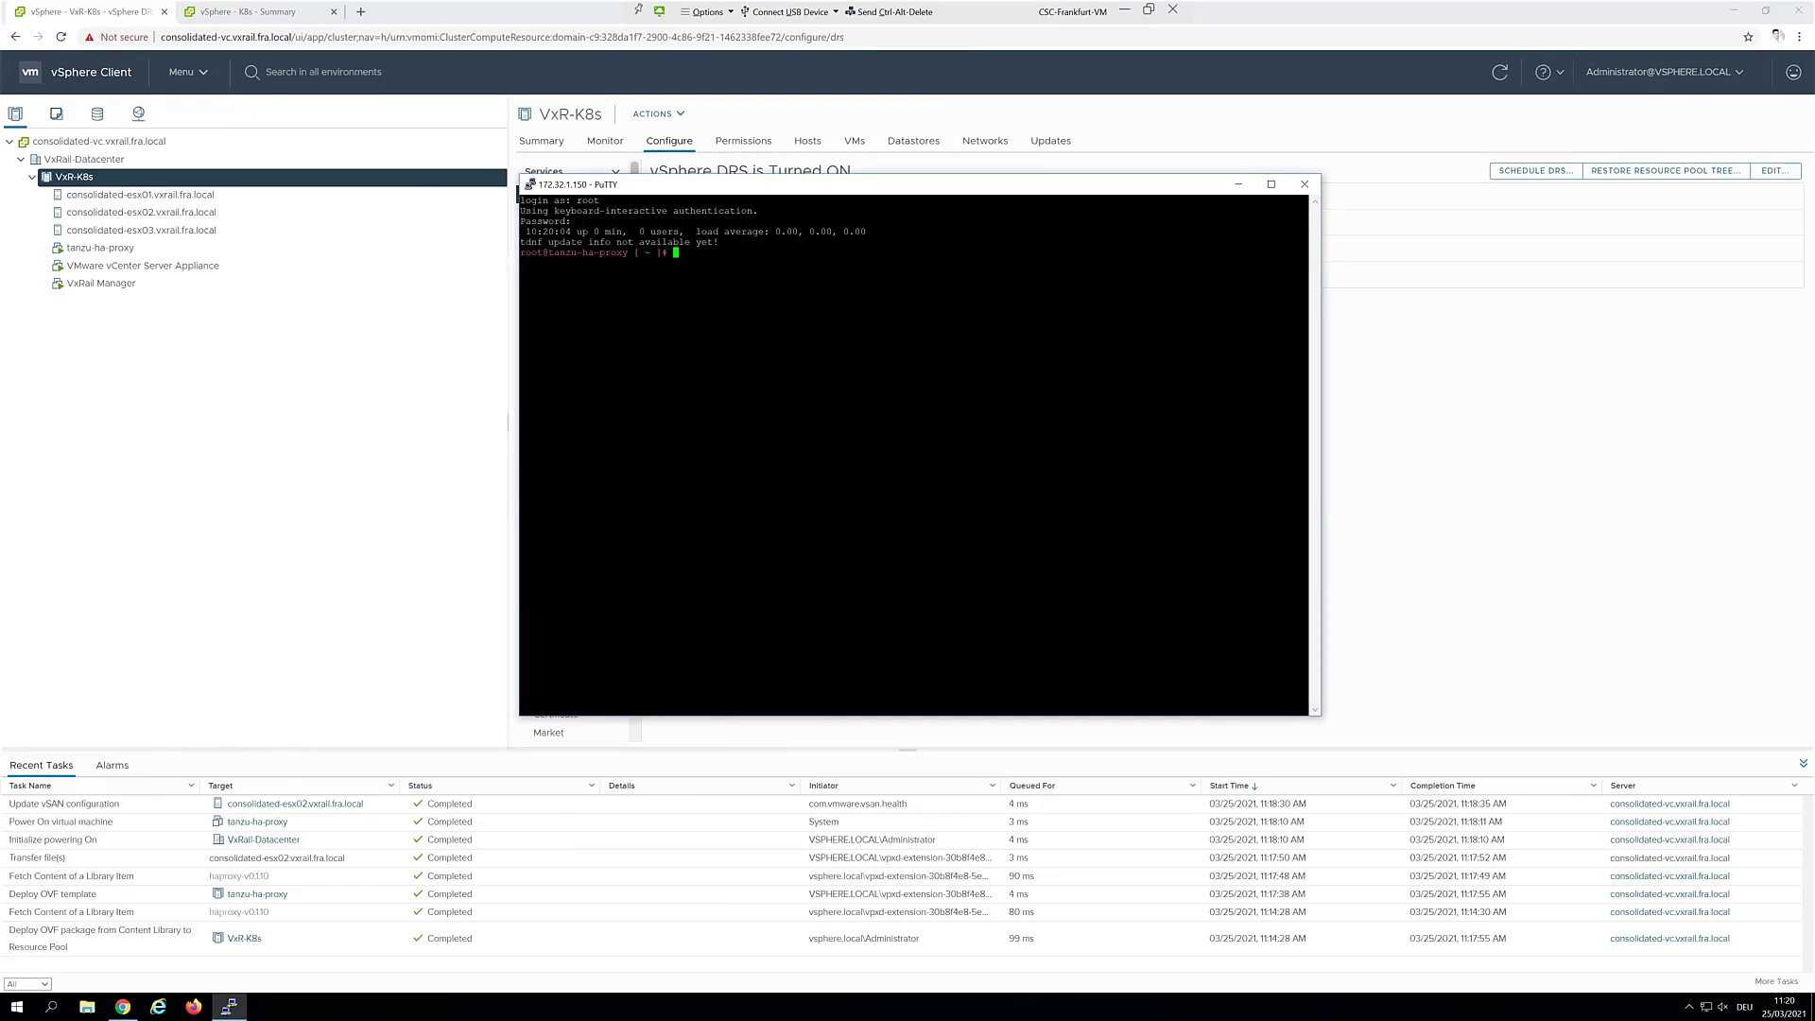
type("ifconfig")
key("Return")
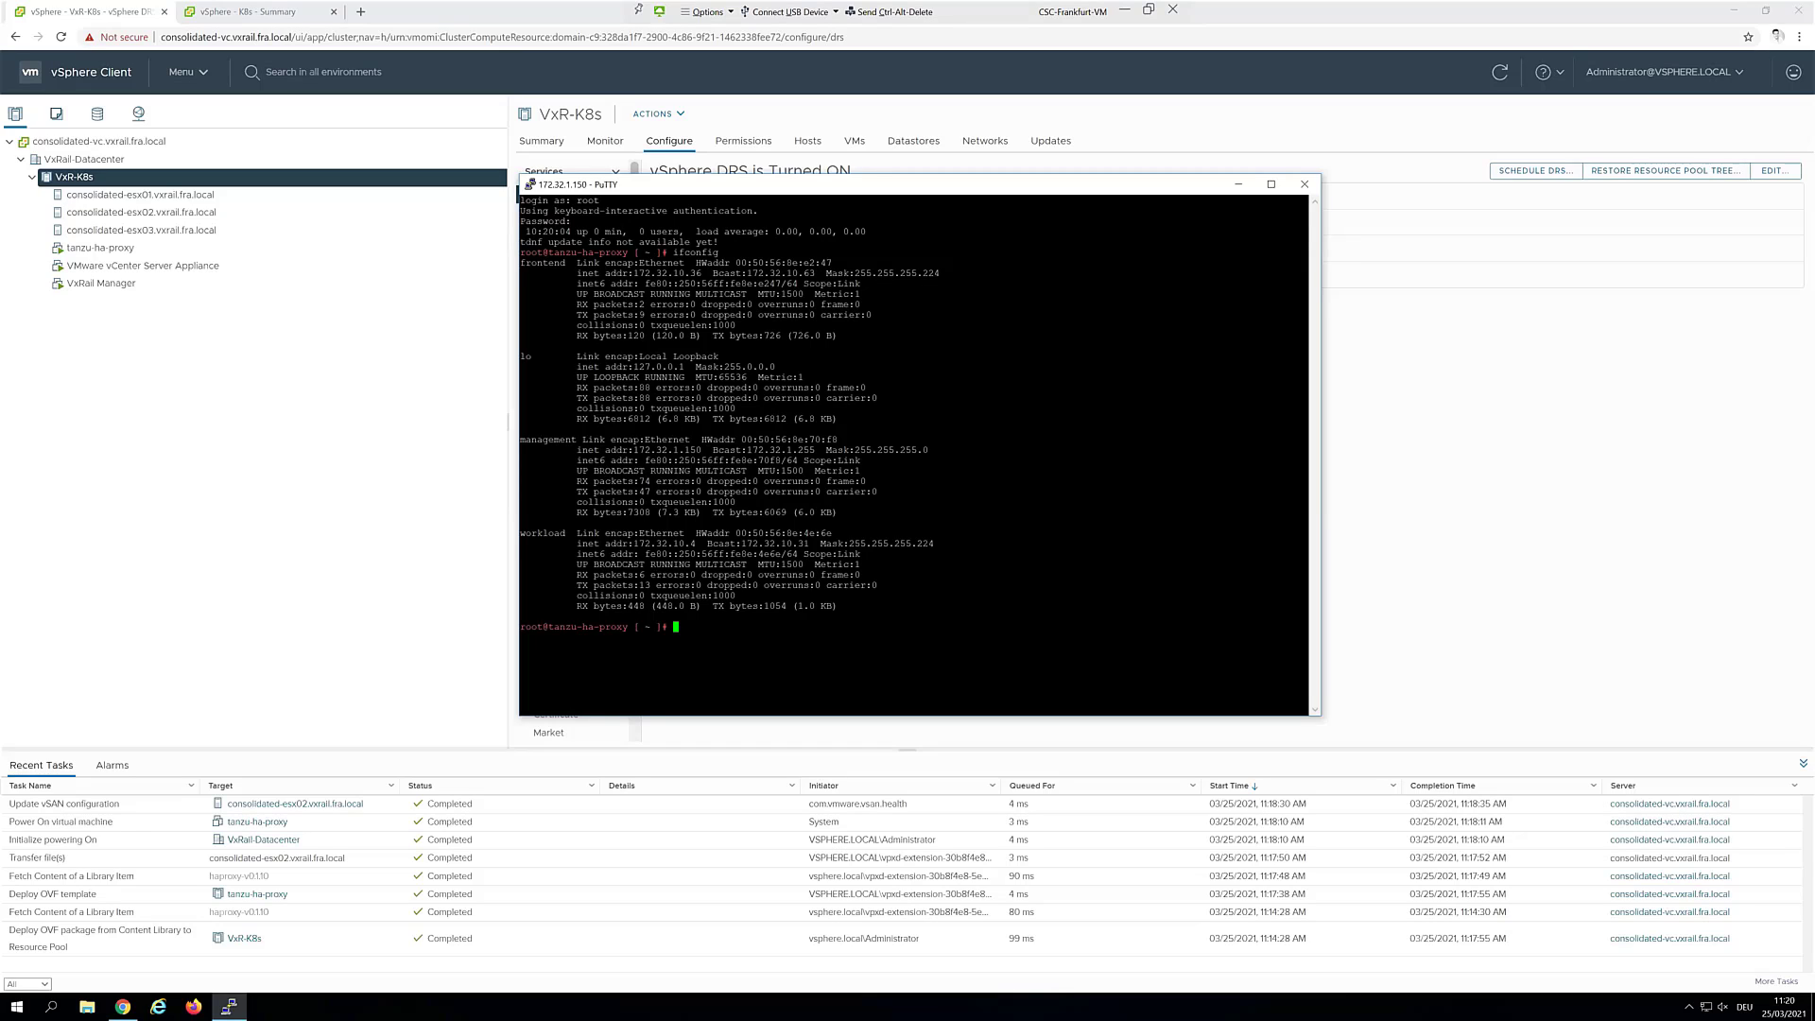
Ping 172.32.10.50, 172.32.10.51 and 172.32.10.52 in turn to confirm they respond
type("ping 172.32.10.50")
key("Return")
key("ctrl+c")
key("Up")
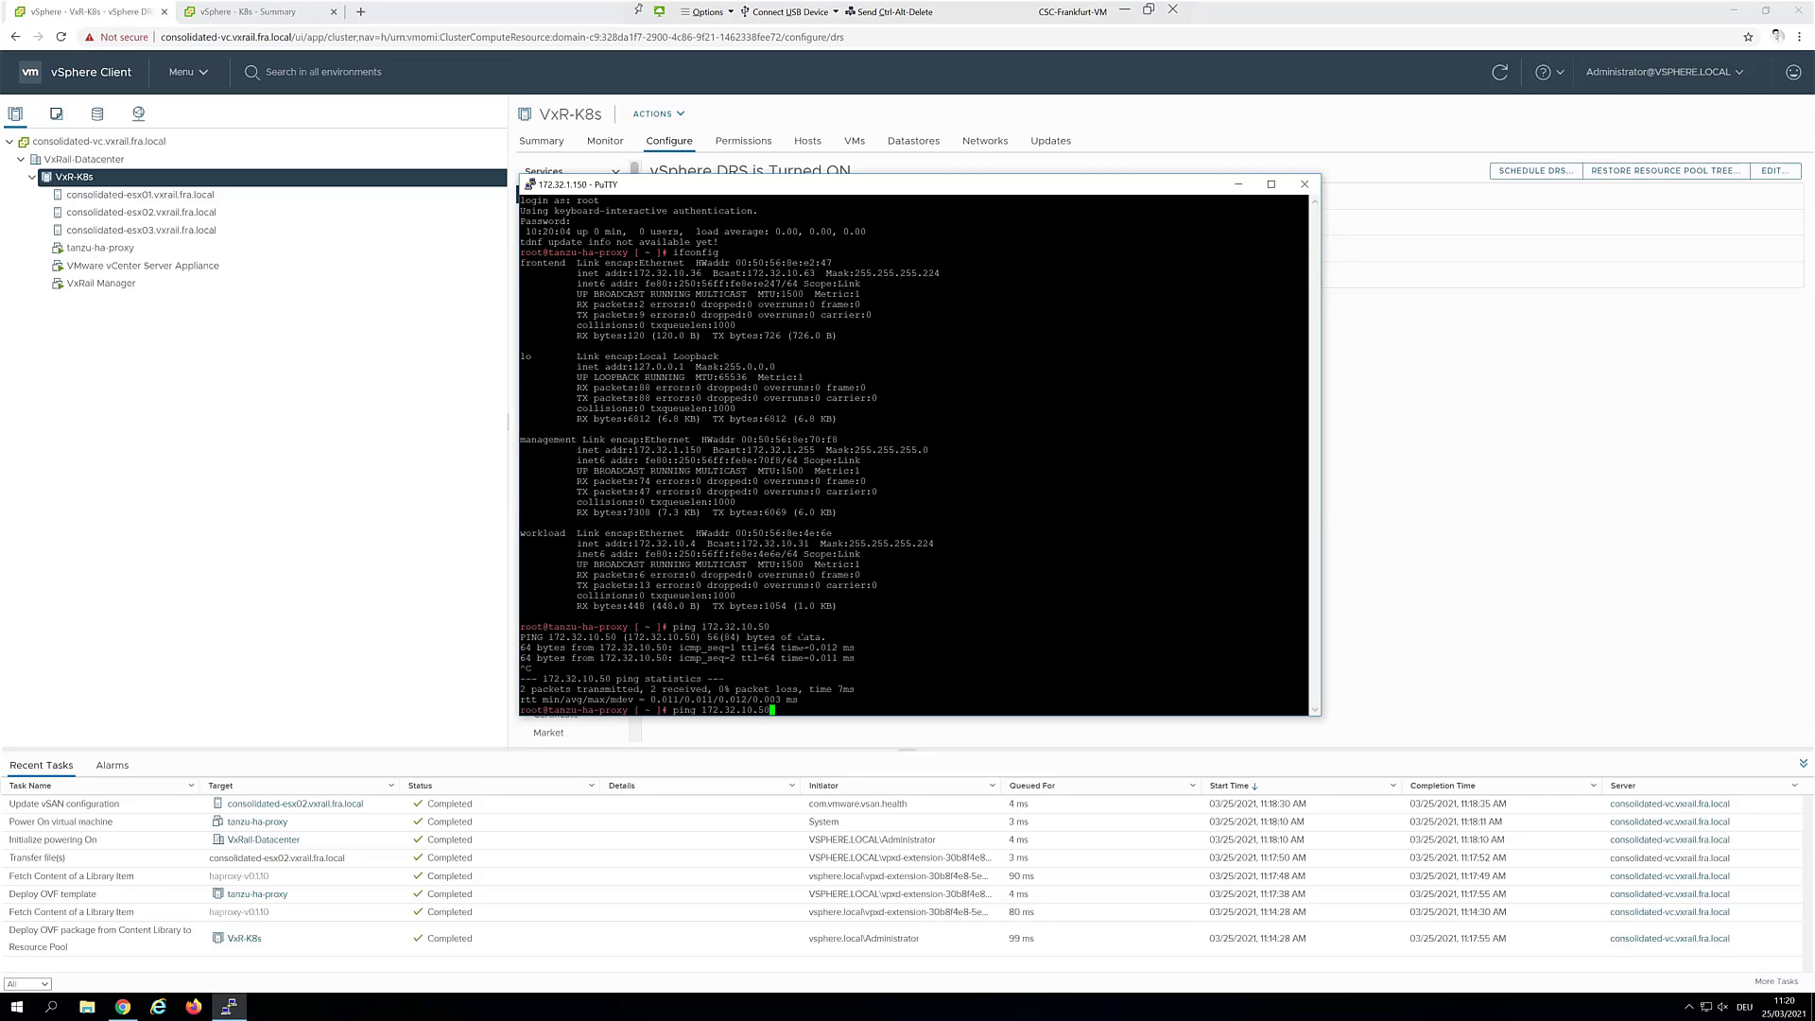
key("Return")
key("ctrl+c")
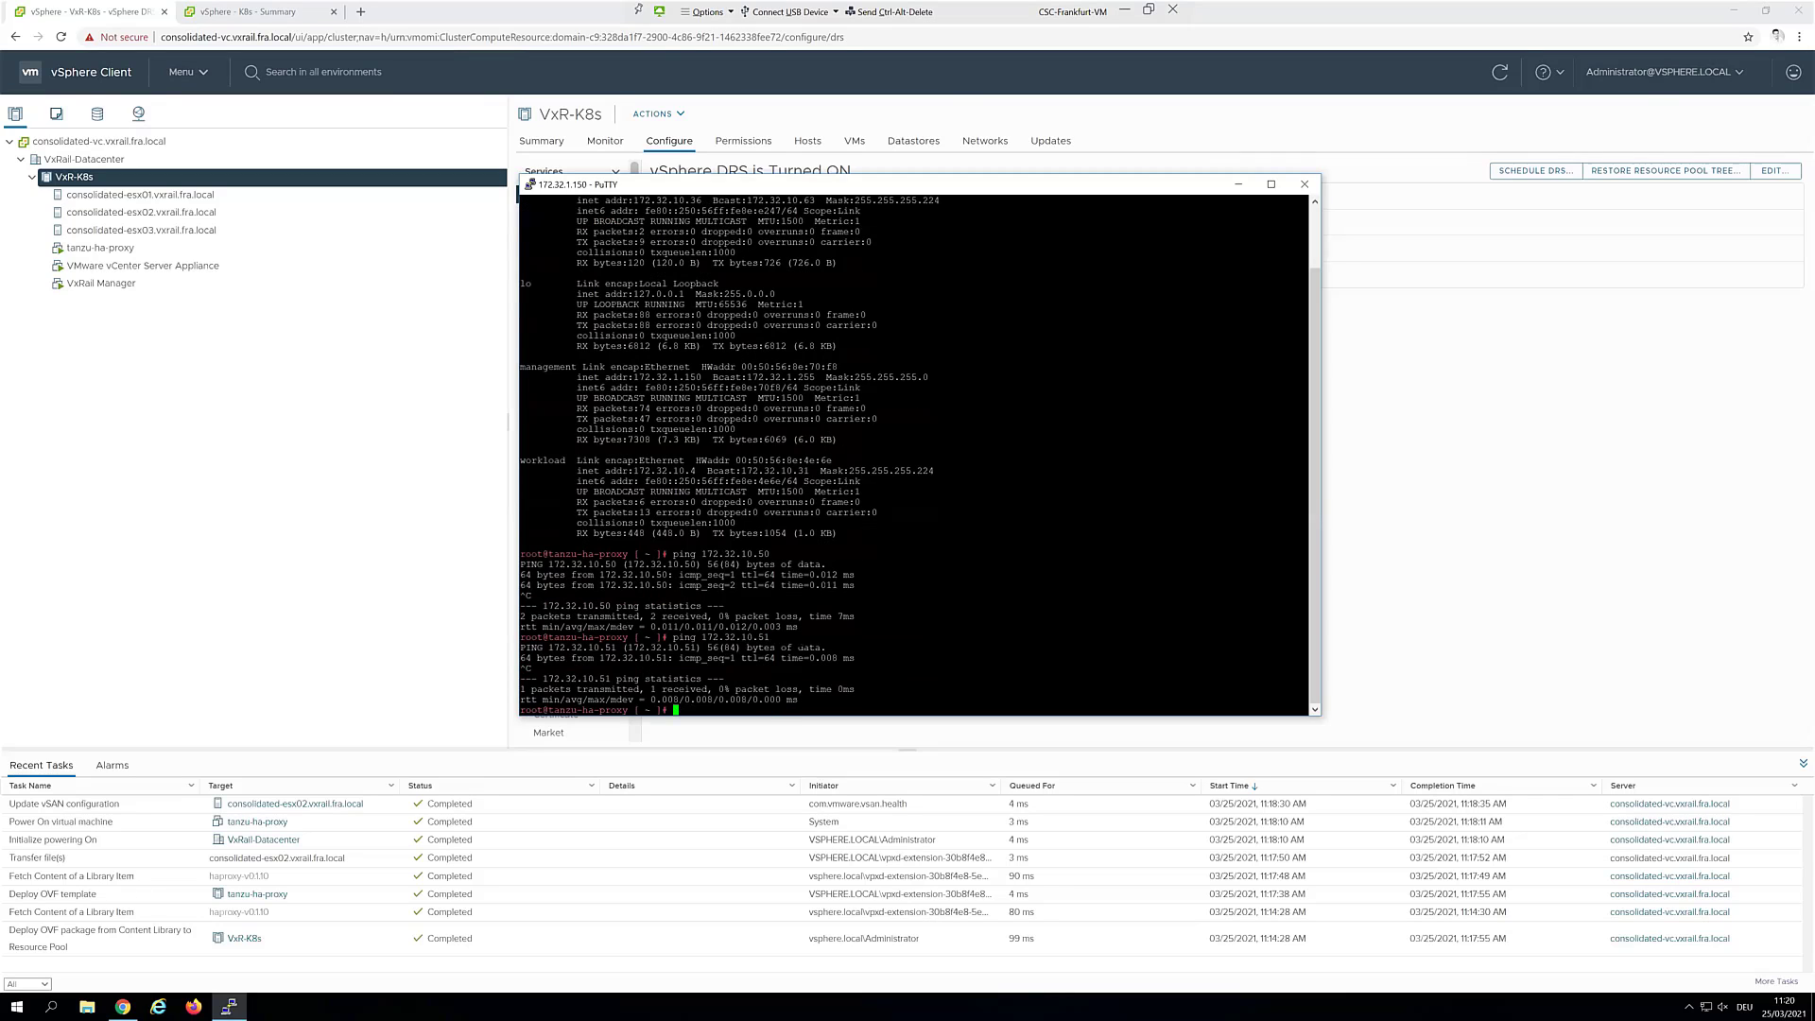
key("Up")
key("BackSpace")
type("2.32.10.5")
key("Return")
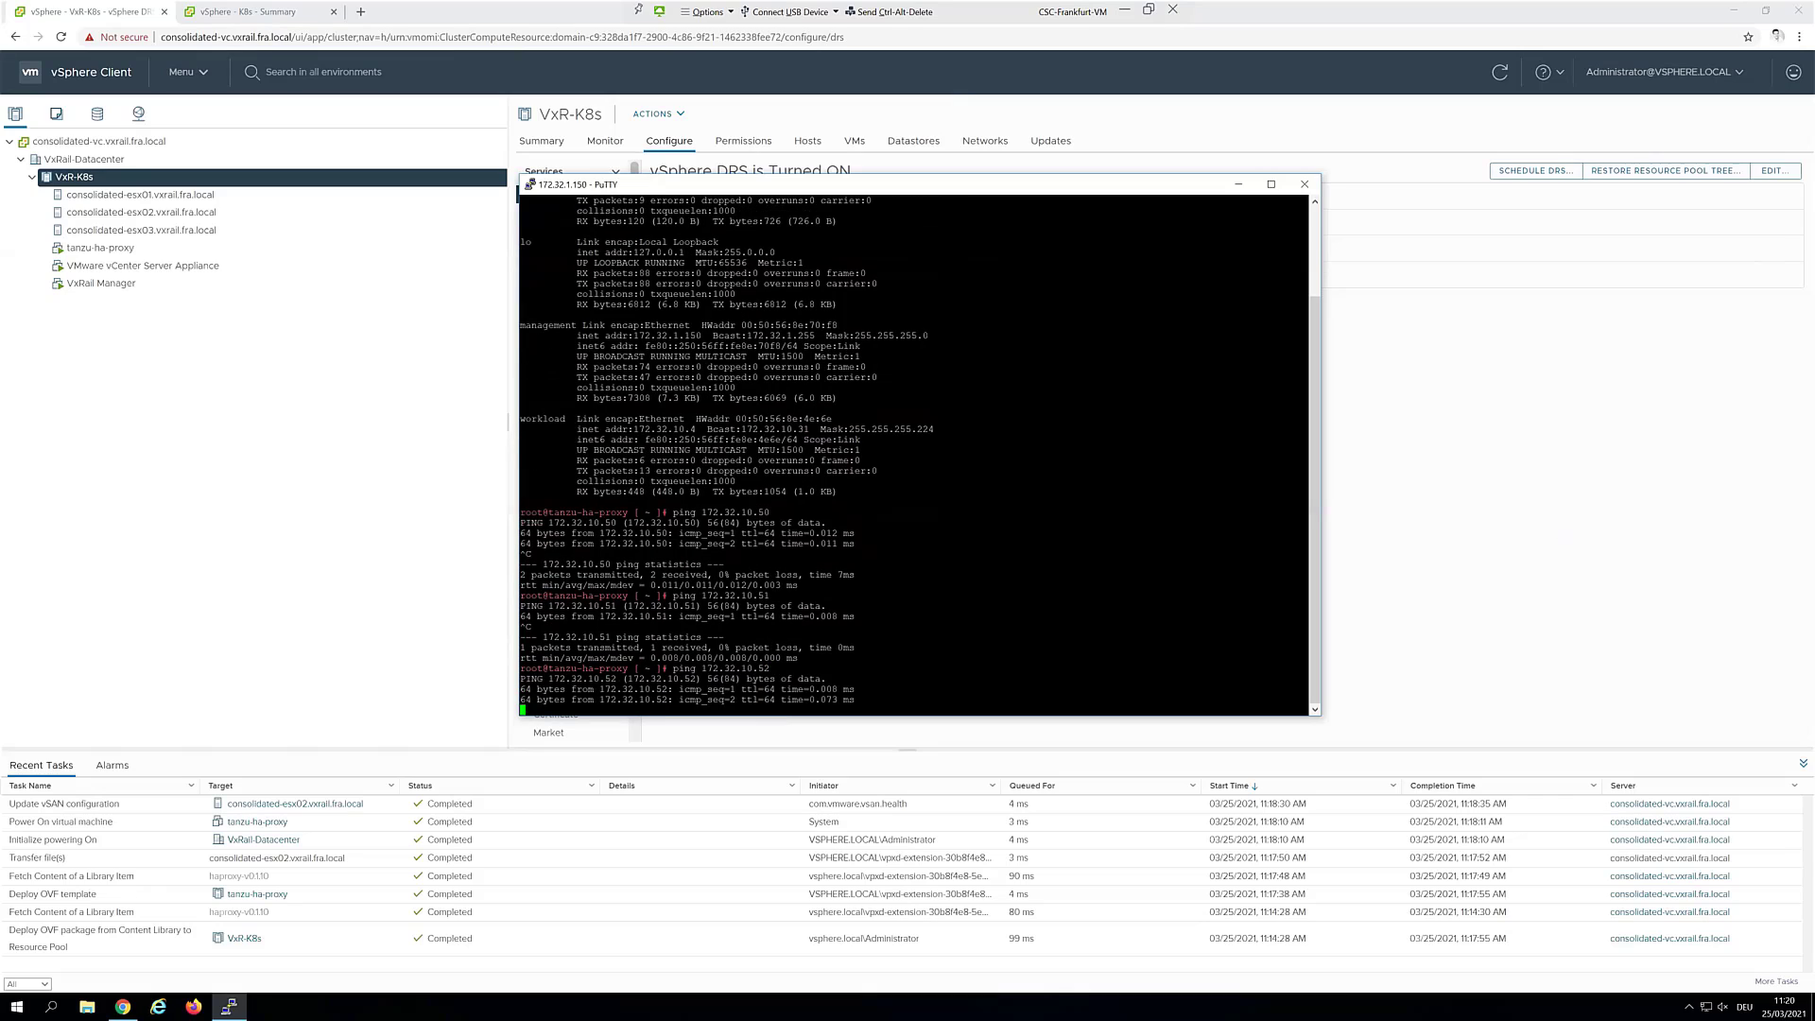
key("ctrl+c")
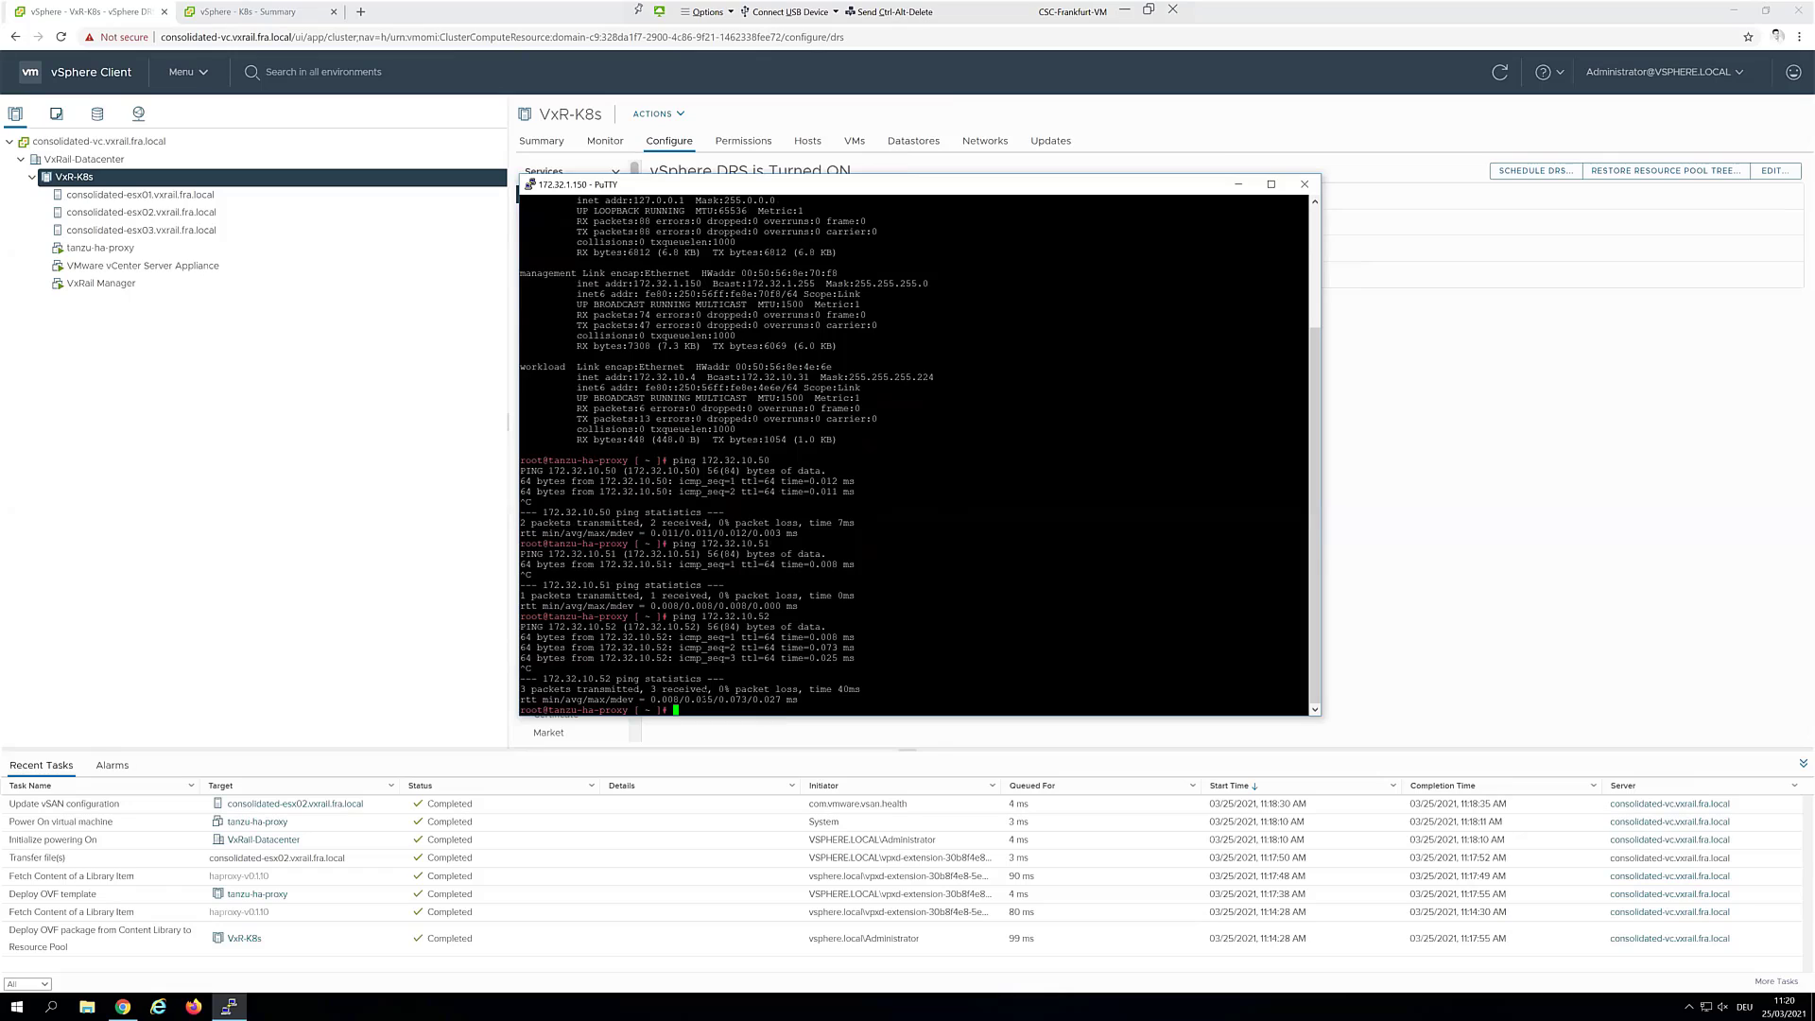
Print the HAProxy CA certificate with cat /etc/haproxy/ca.crt
type("cat")
type(" /etc/")
type("haproxy/")
type("ca")
type(".")
type("r")
key("Tab")
key("Return")
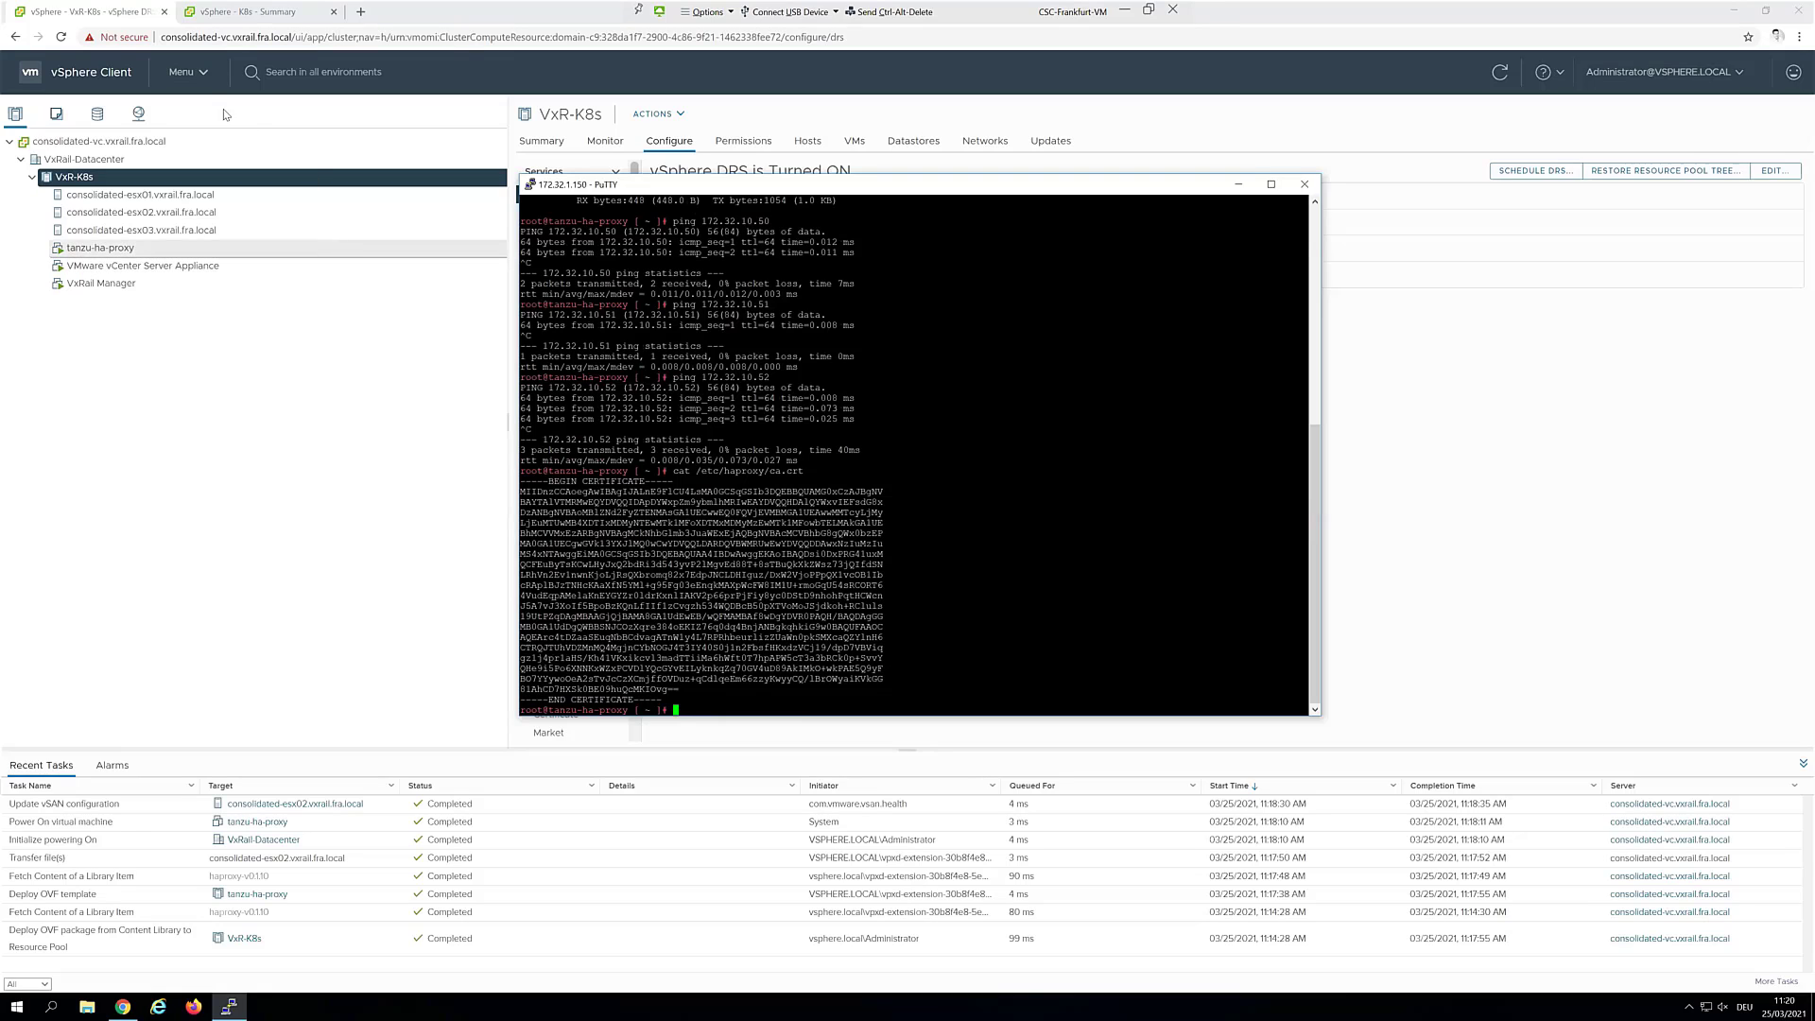
Return to vSphere Client, go to Menu > Workload Management and click GET STARTED
left_click(353, 512)
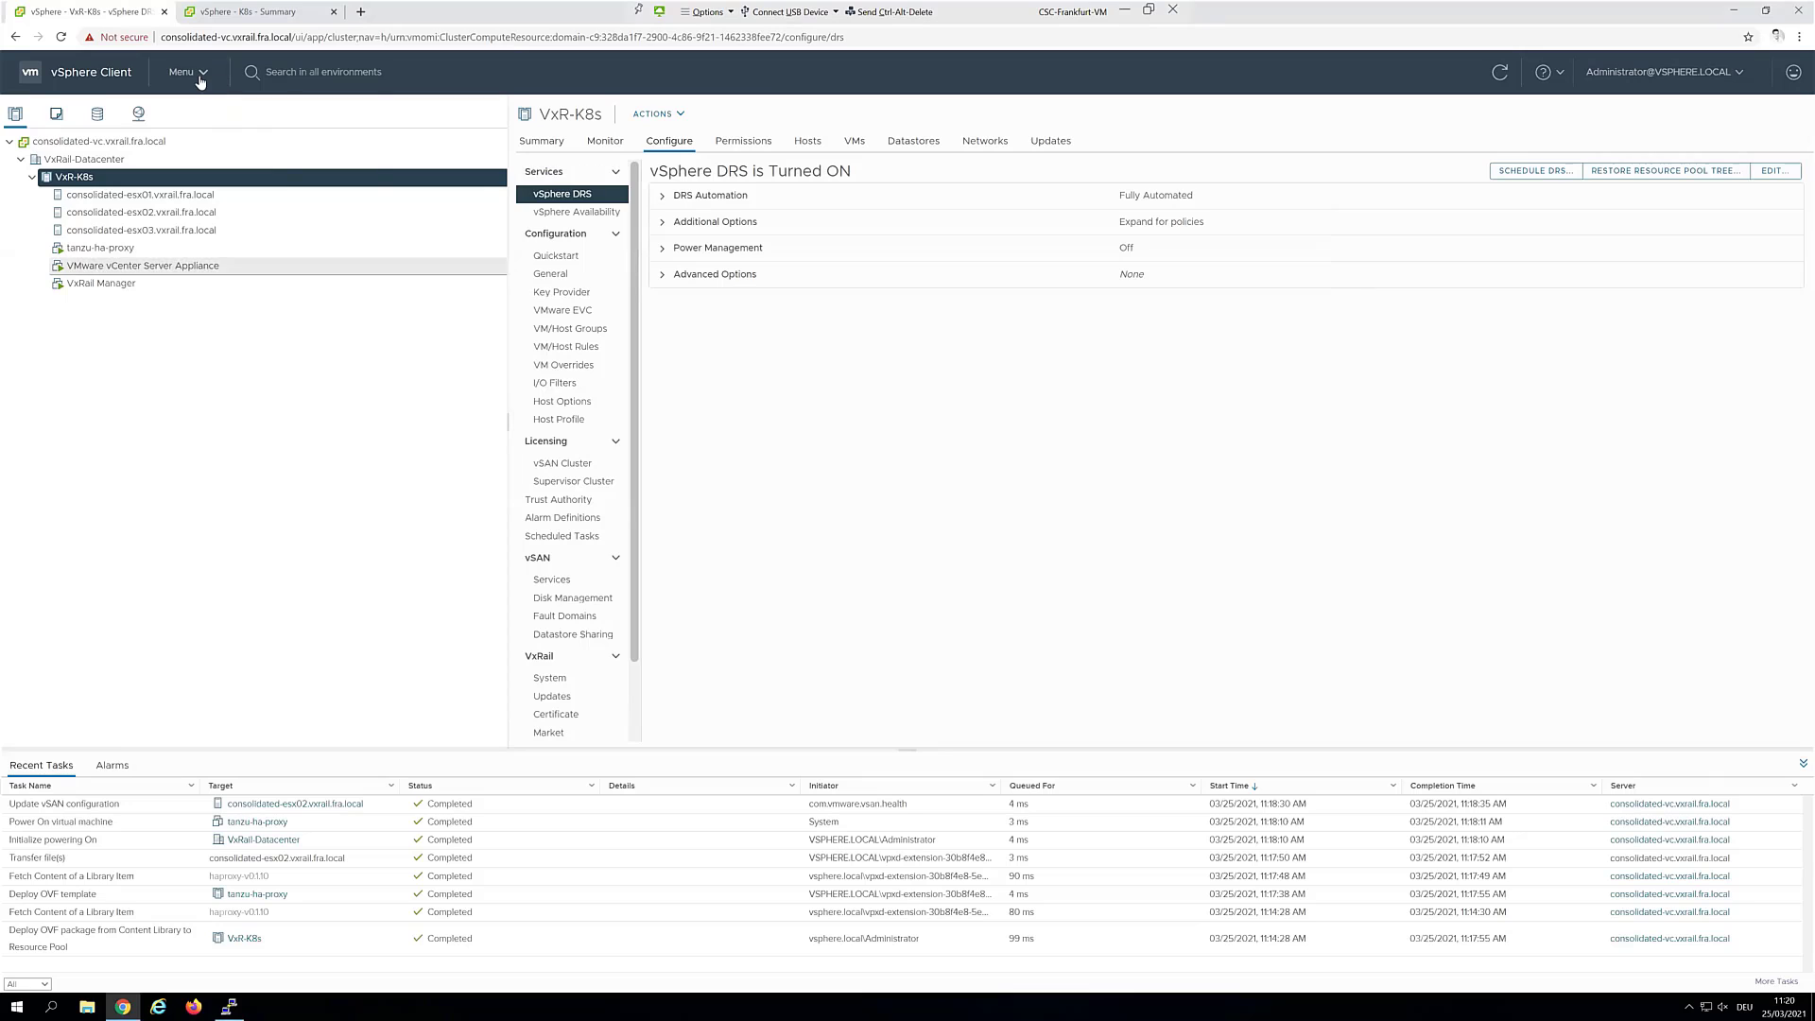
left_click(199, 77)
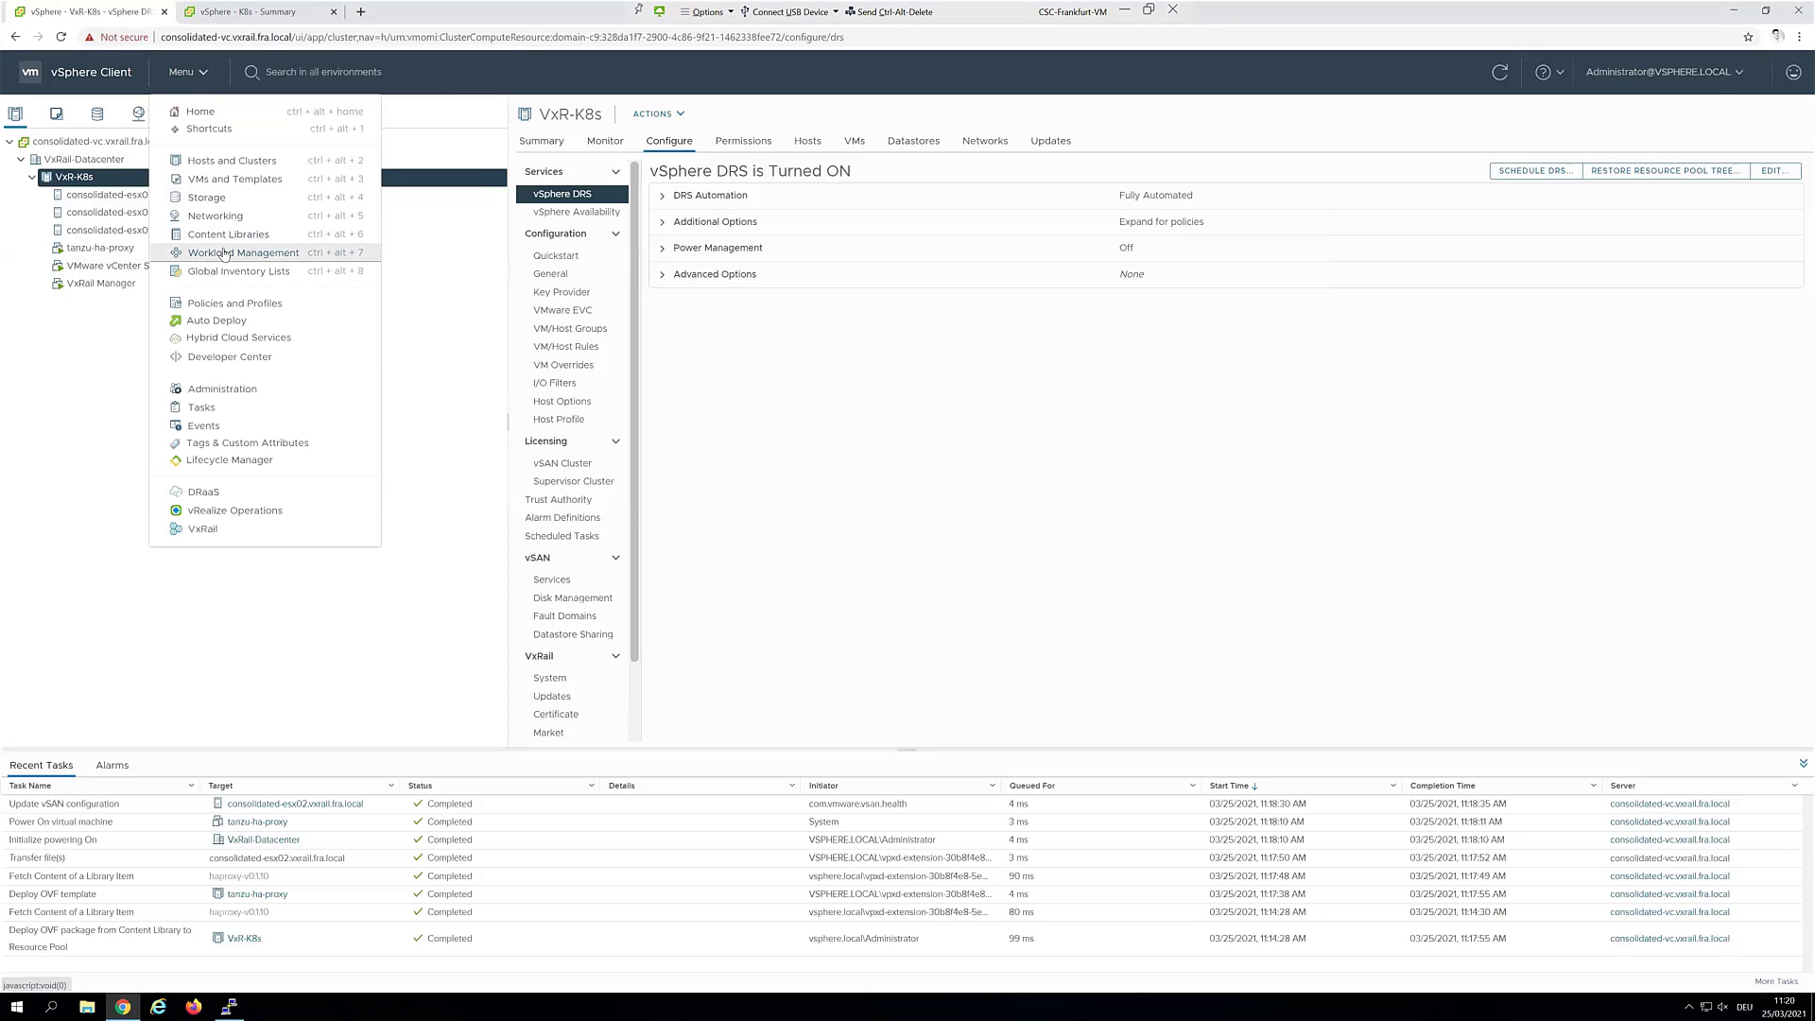
left_click(301, 256)
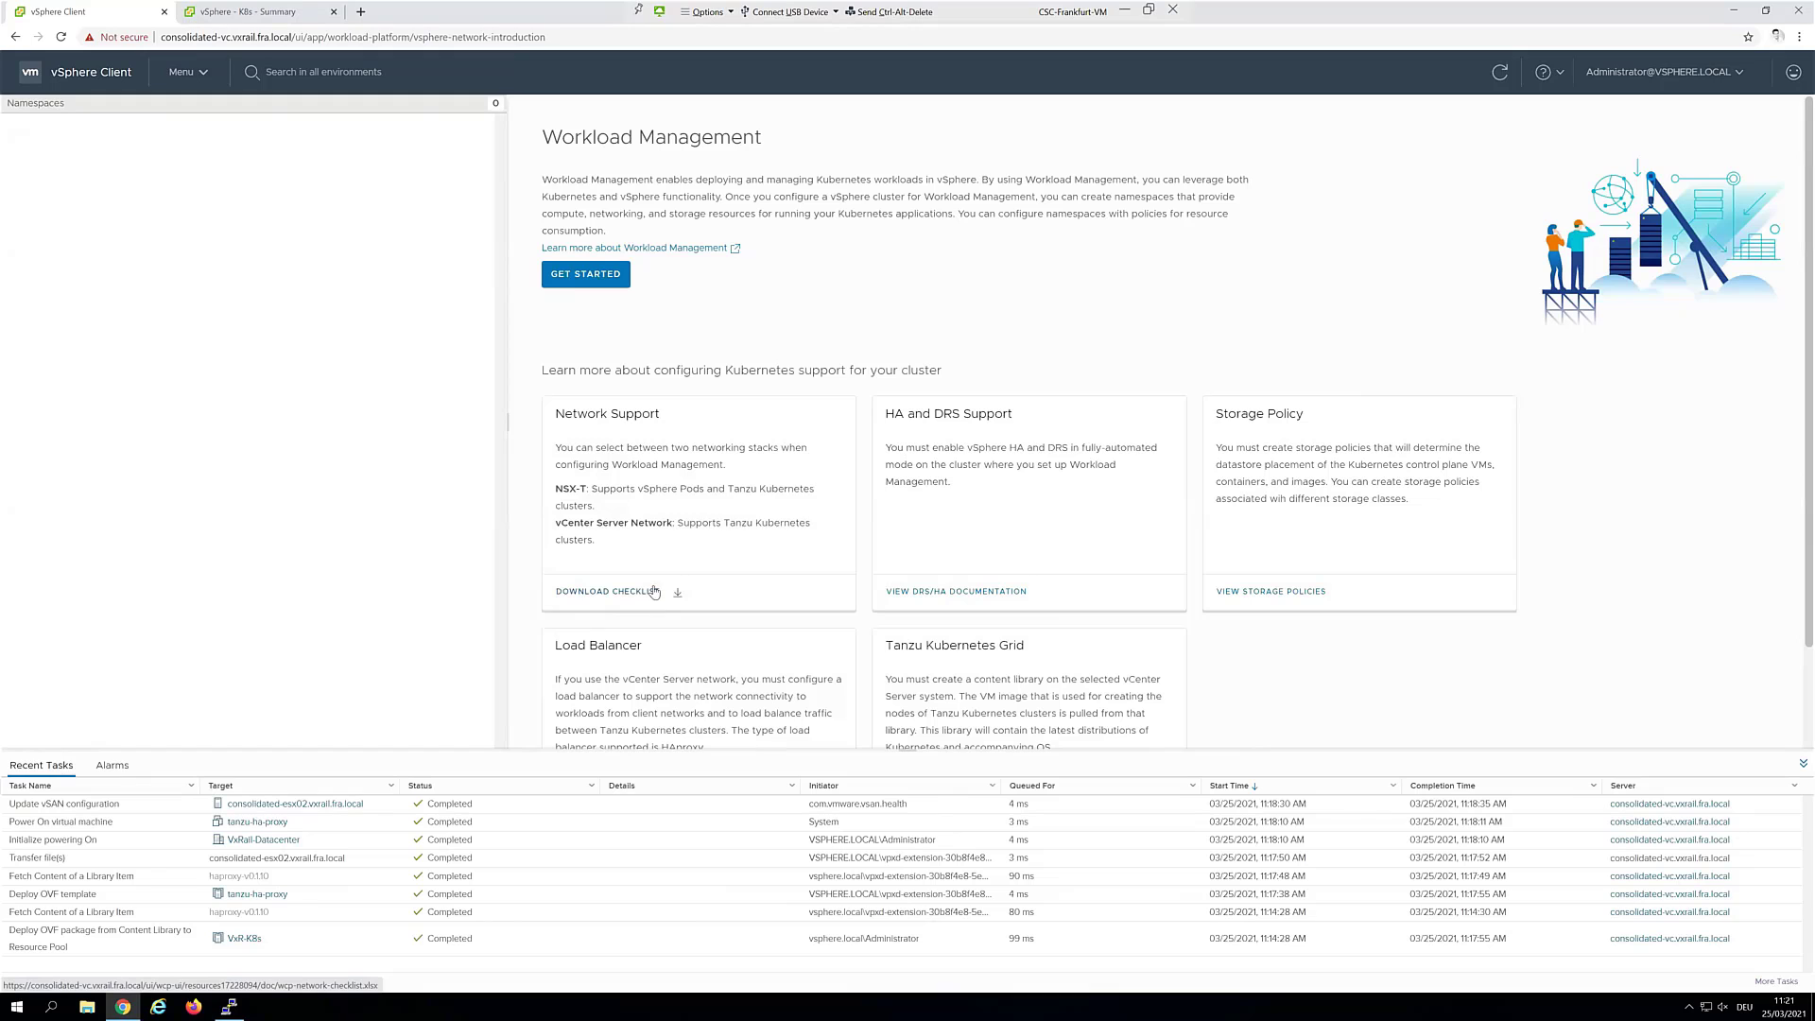
scroll(750, 541, "down", 1)
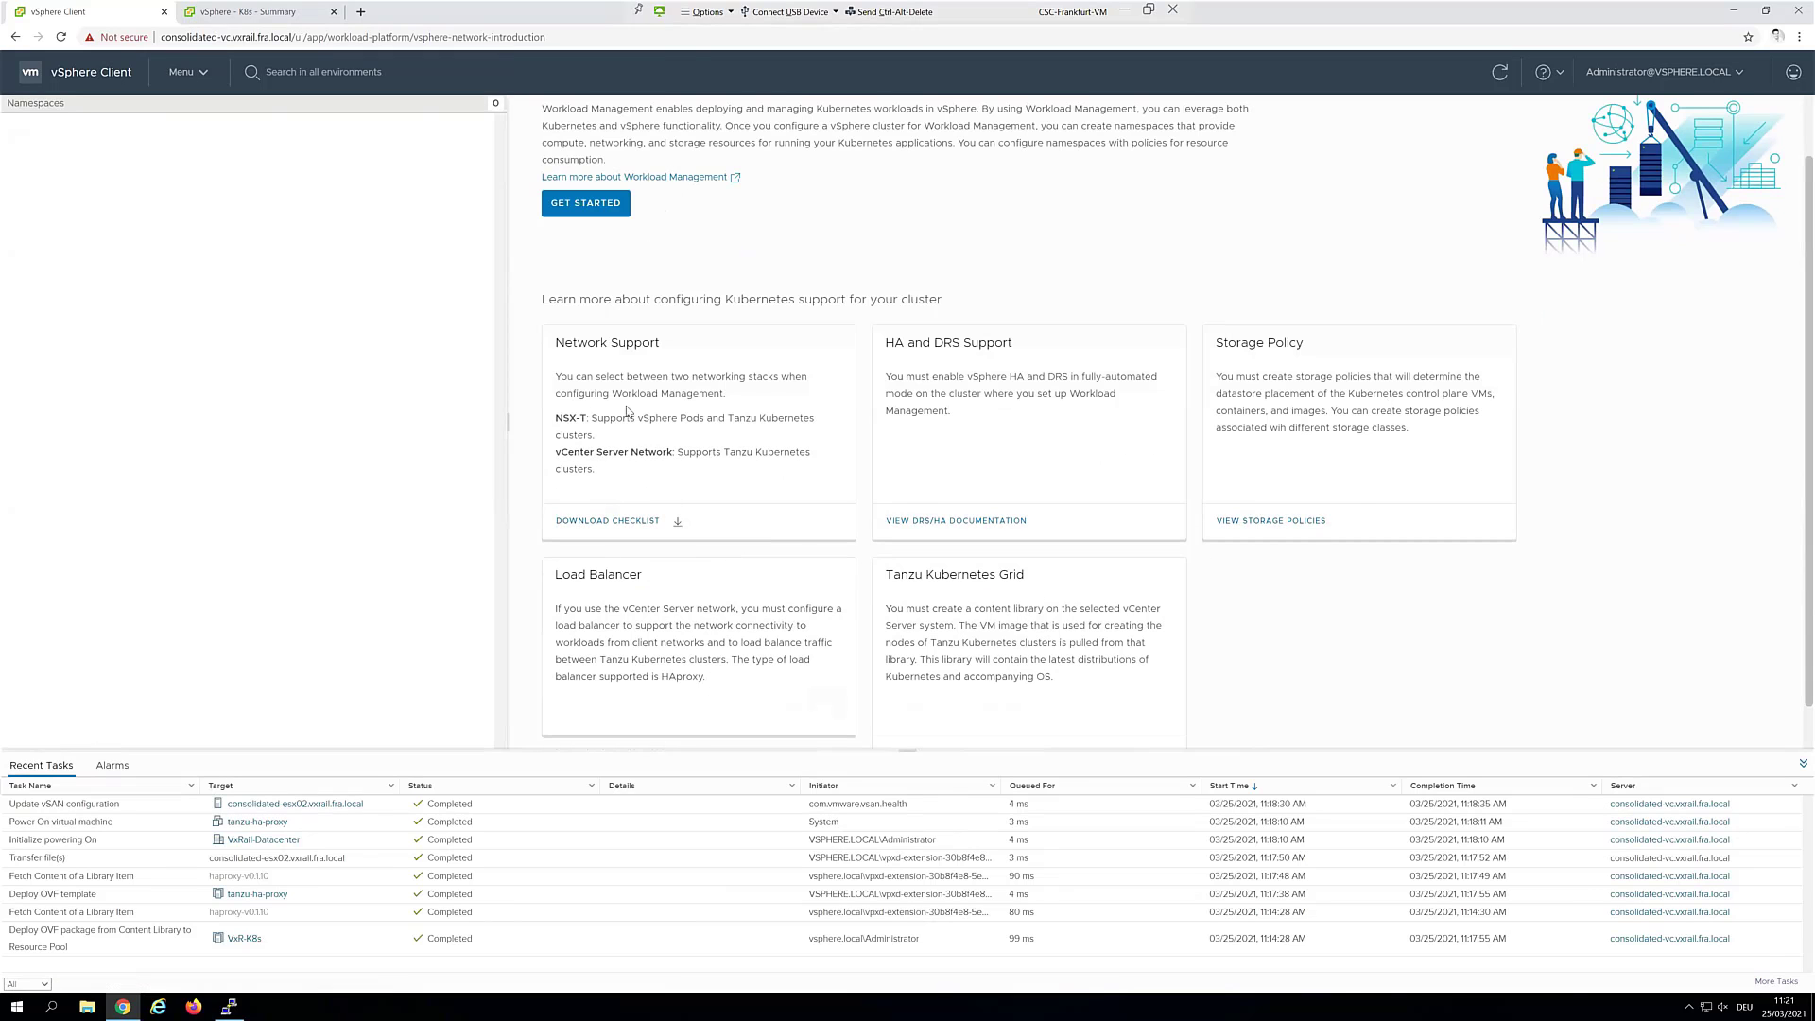
scroll(630, 412, "up", 1)
left_click(583, 286)
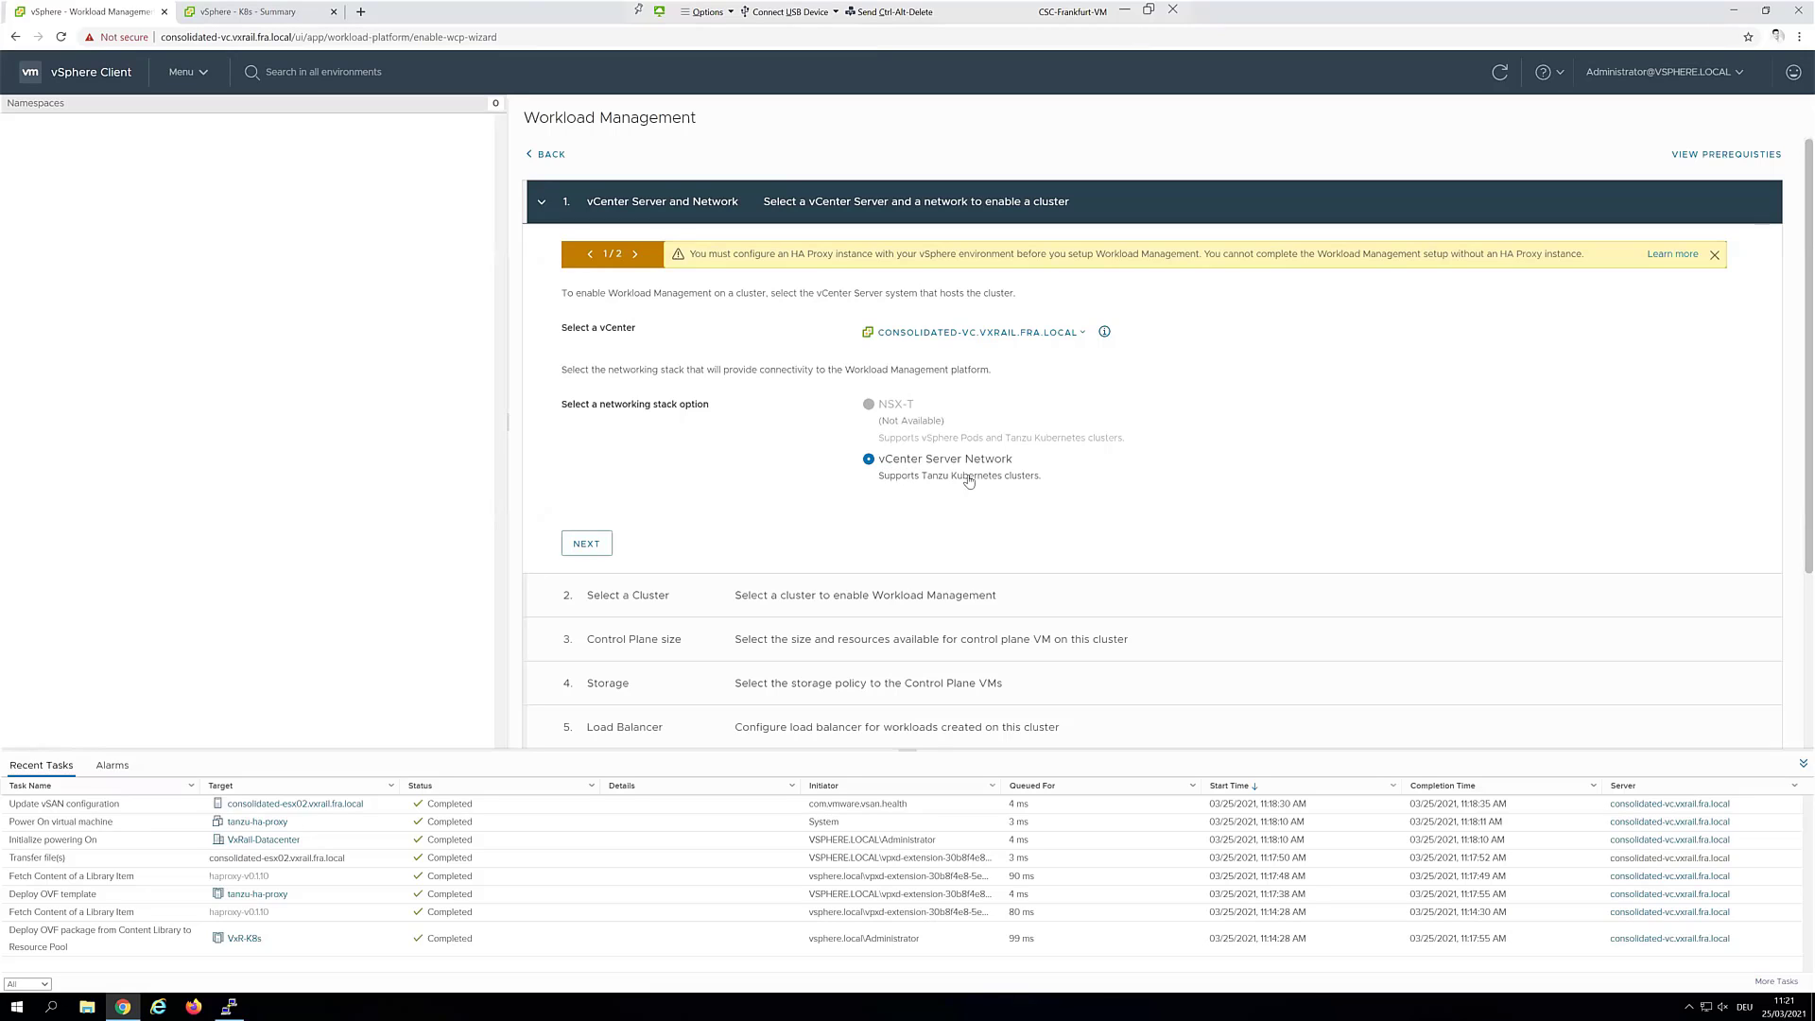
Accept the vCenter Server Network stack and select the VxR-K8s cluster for Workload Management
left_click(607, 543)
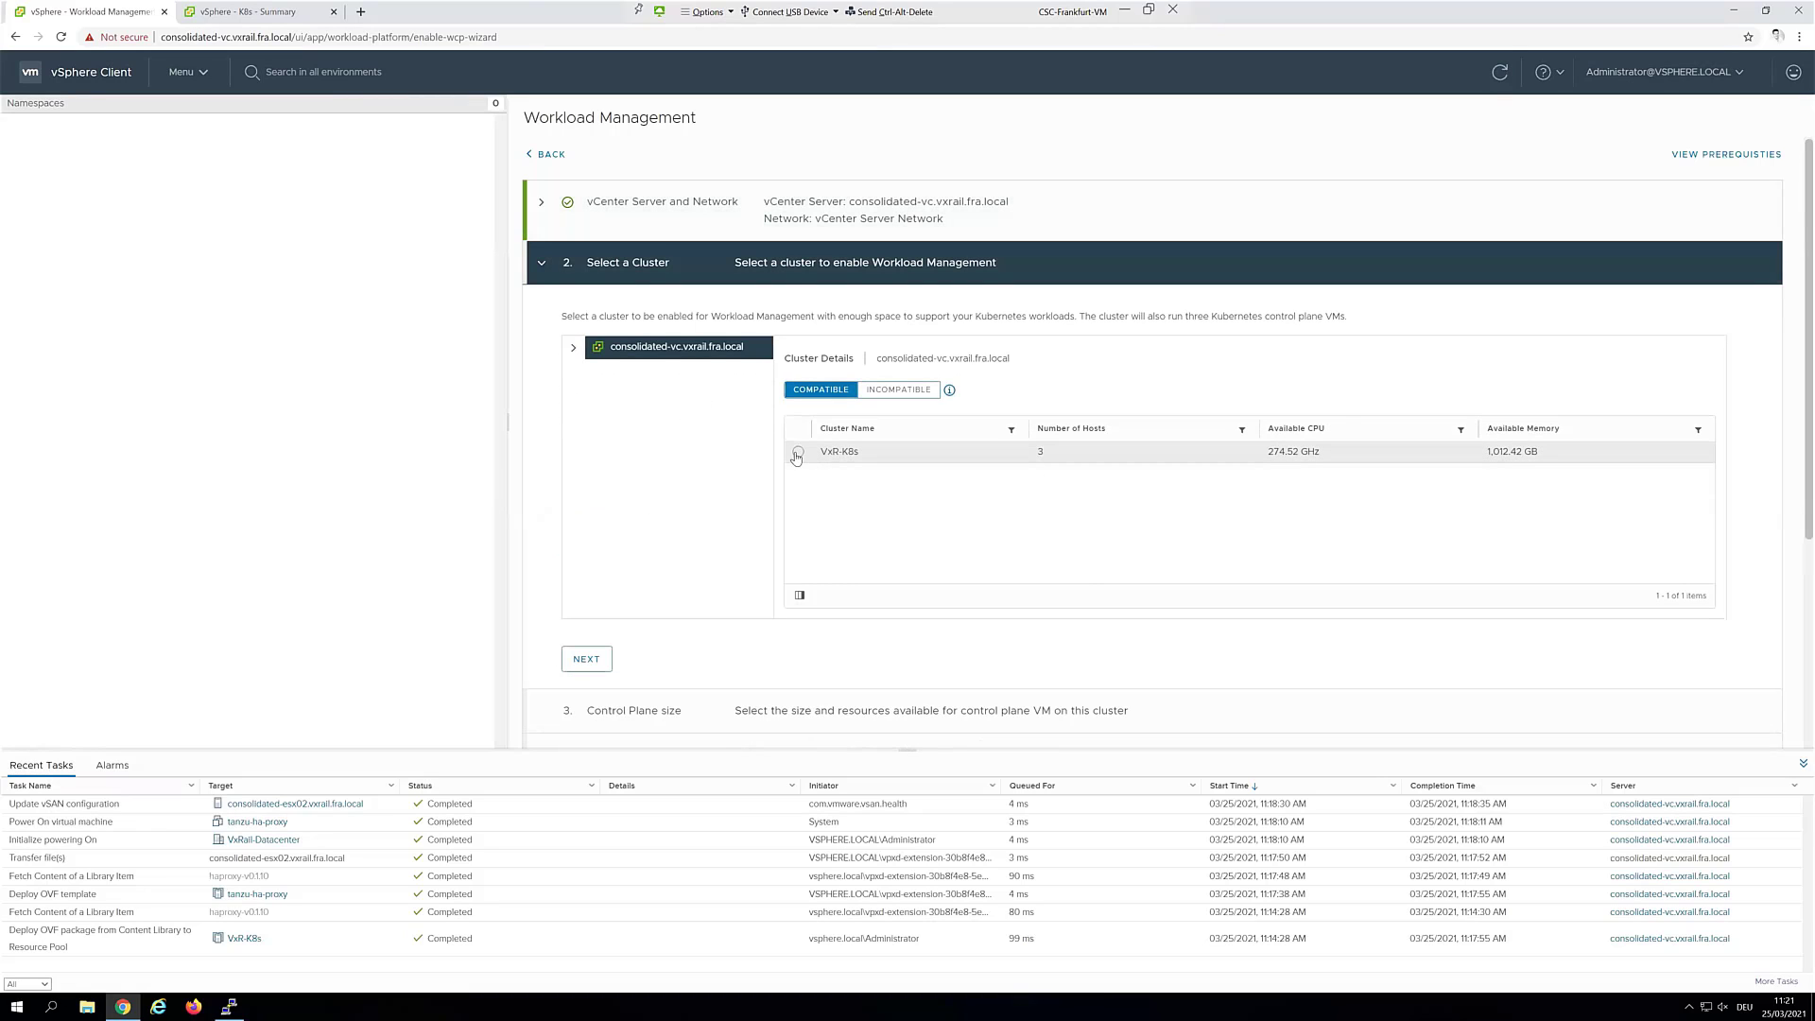
left_click(798, 452)
scroll(605, 545, "down", 3)
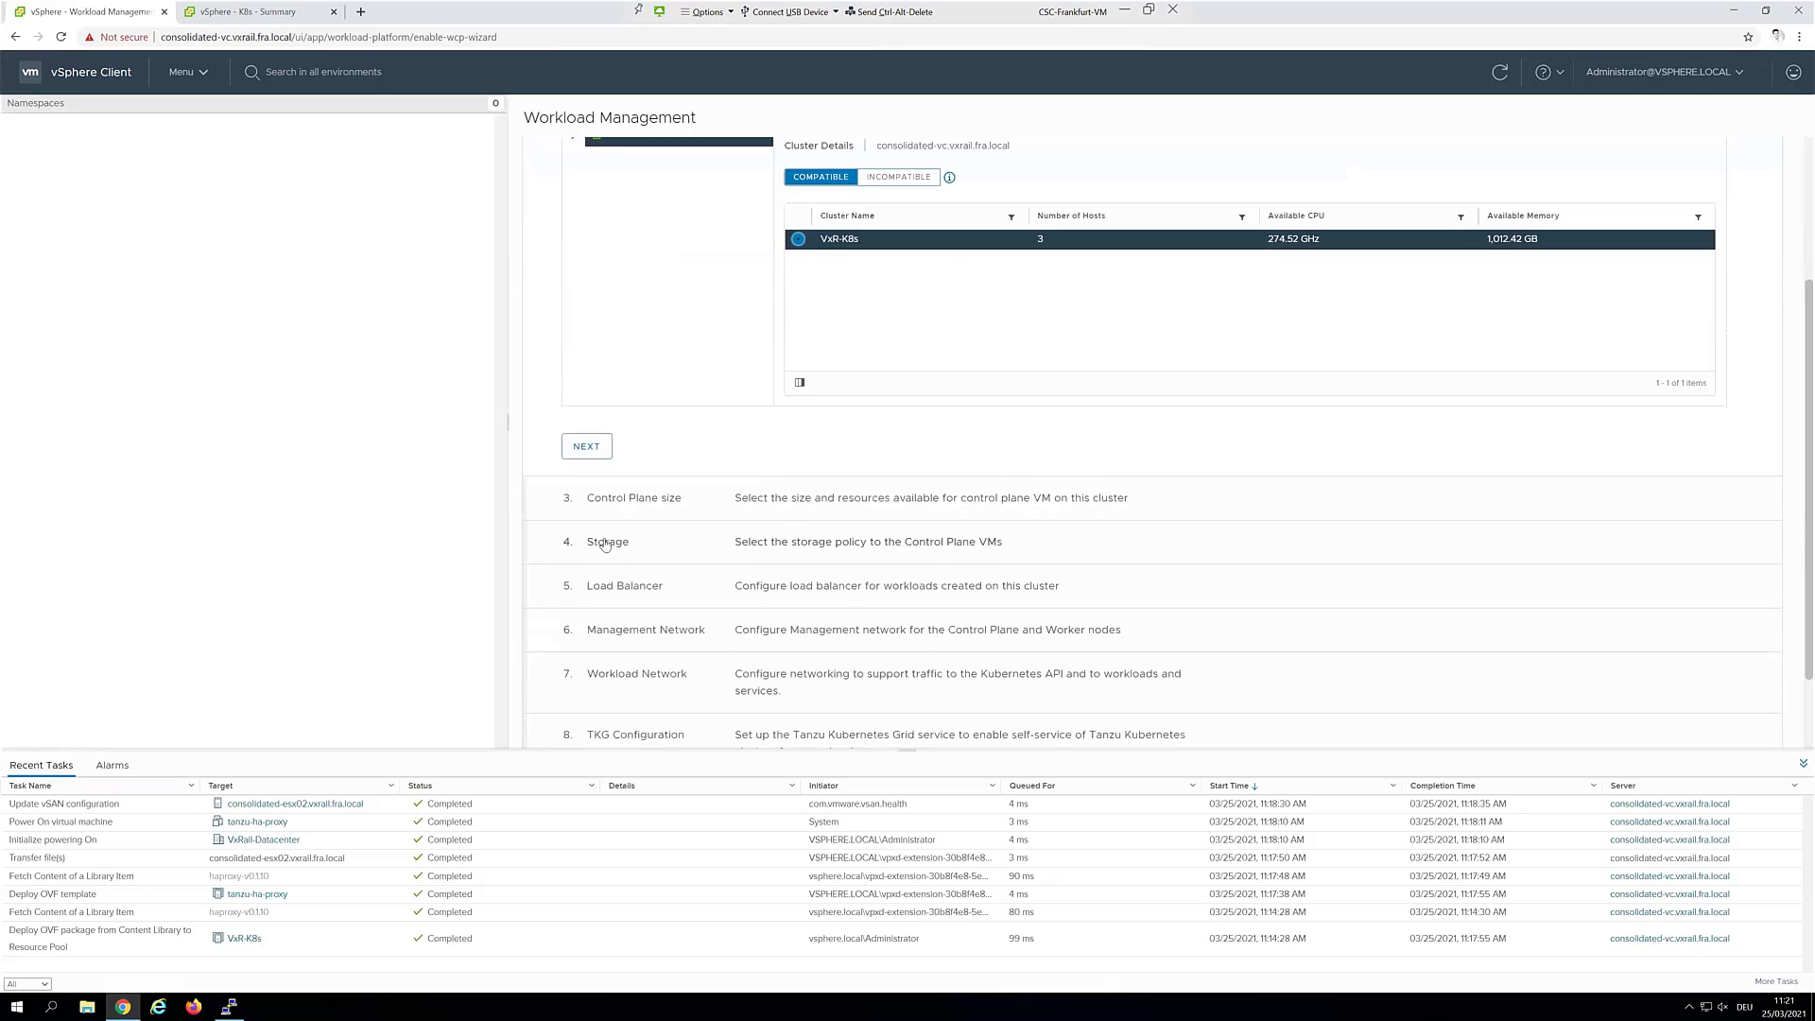
left_click(609, 451)
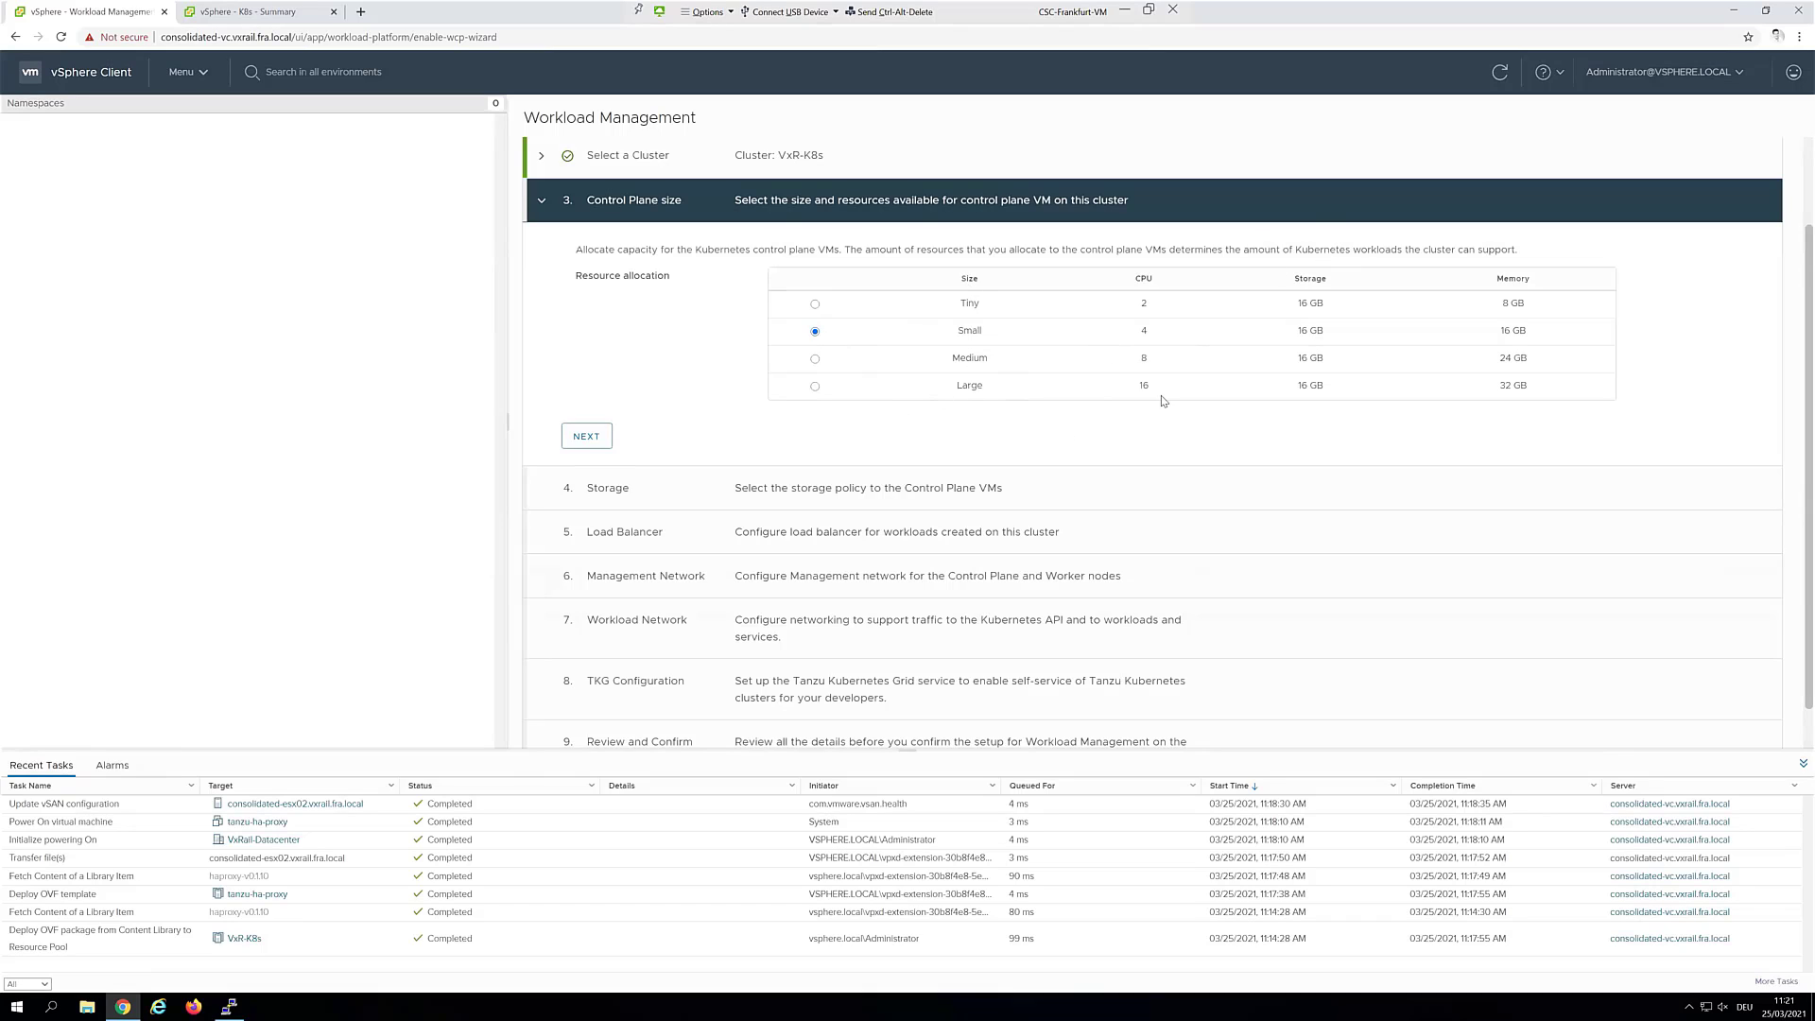
Keep the Small control plane size and choose vSAN Default Storage Policy for storage
left_click(588, 440)
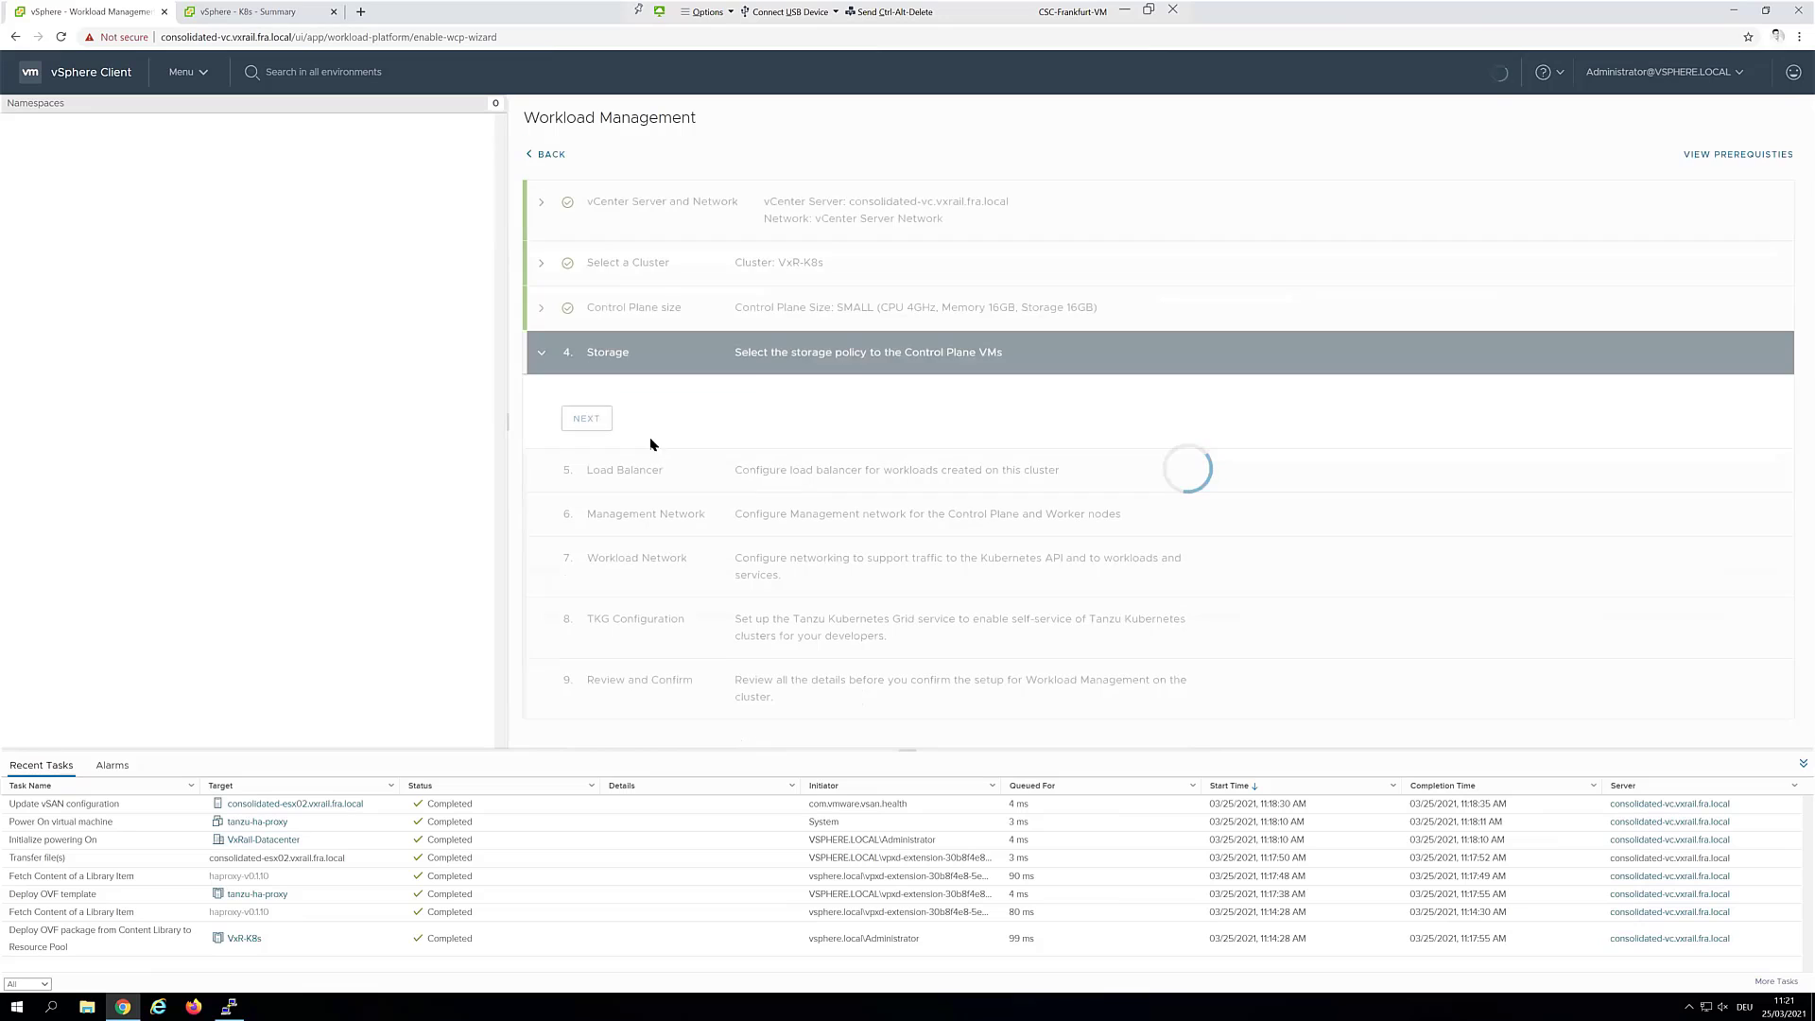
left_click(717, 451)
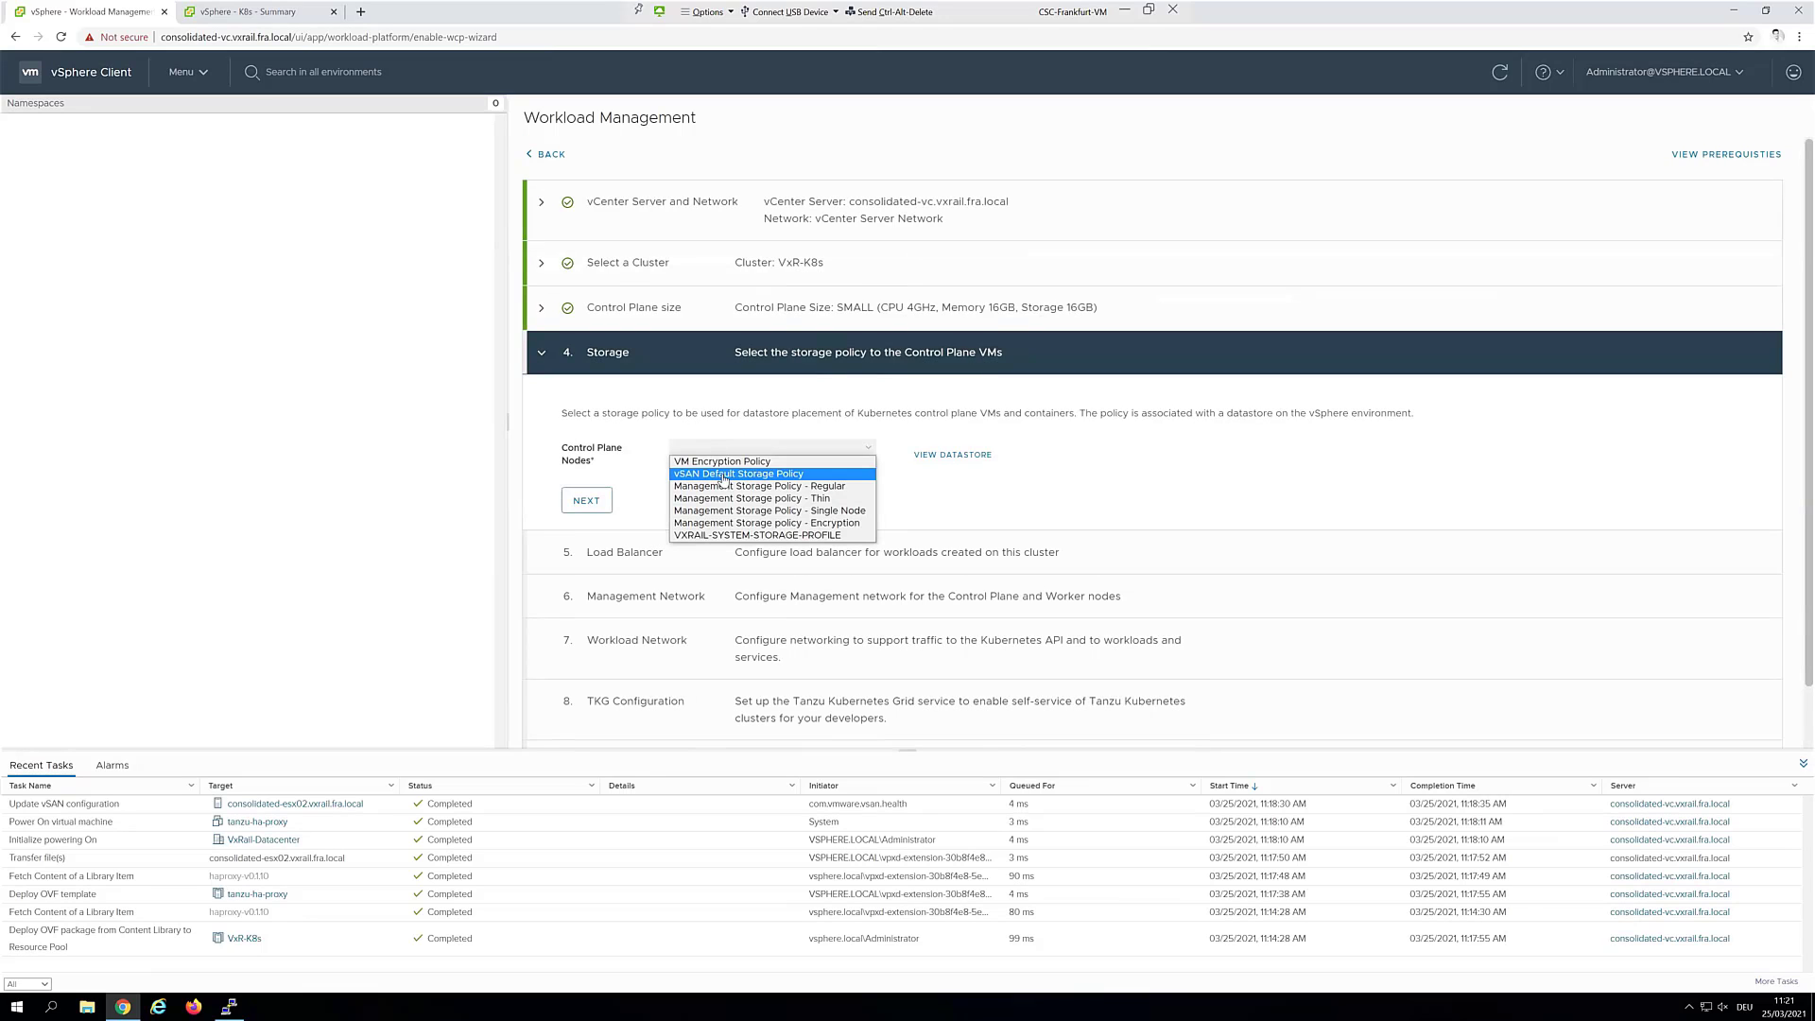
left_click(723, 475)
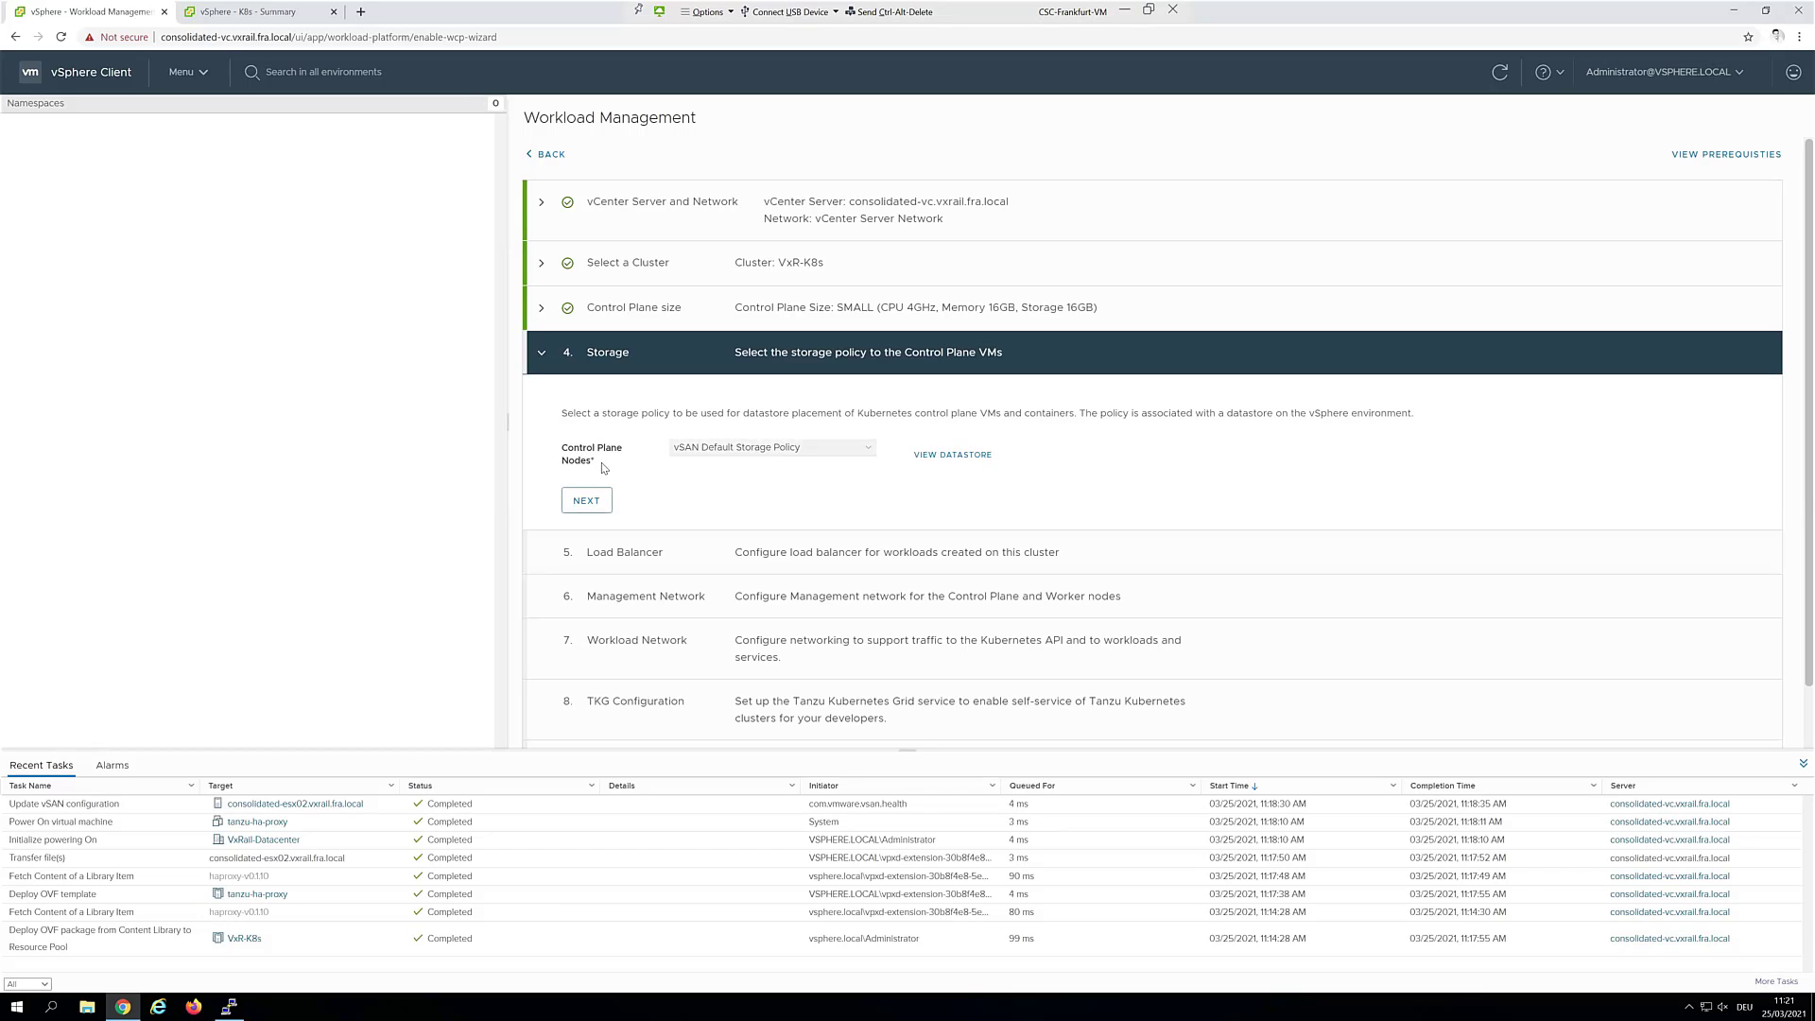
left_click(590, 502)
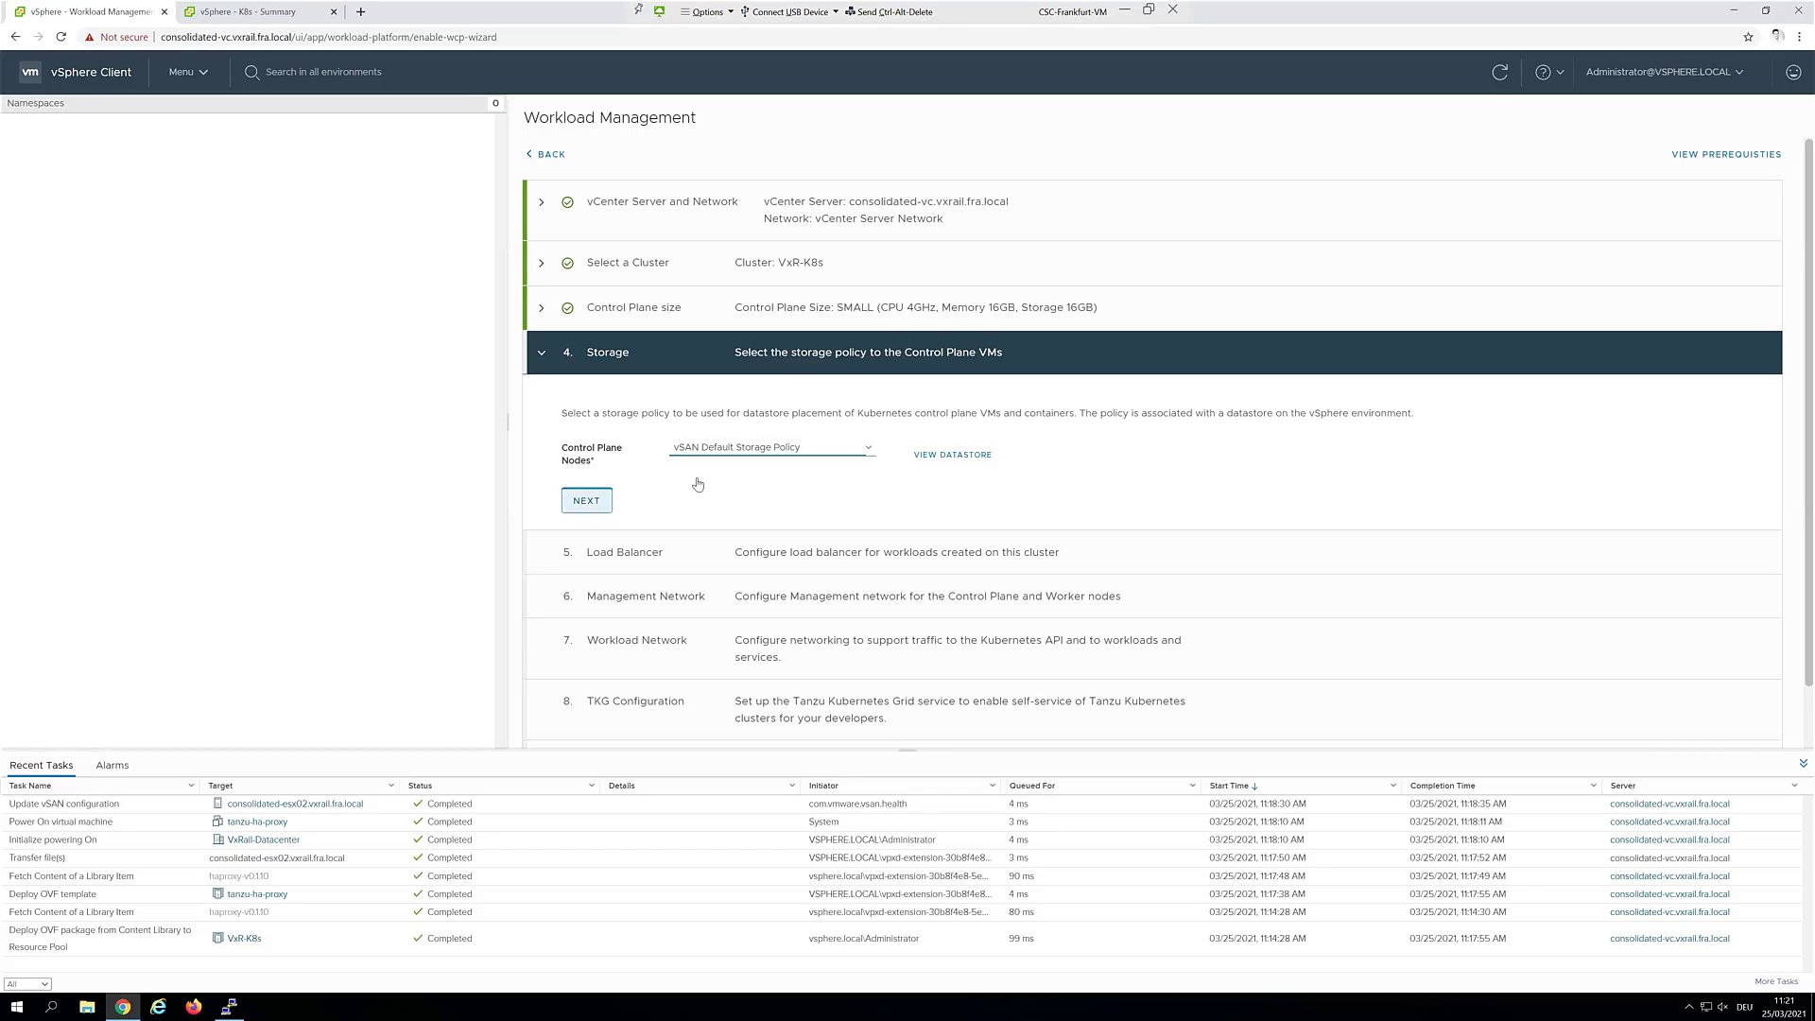
scroll(785, 492, "down", 2)
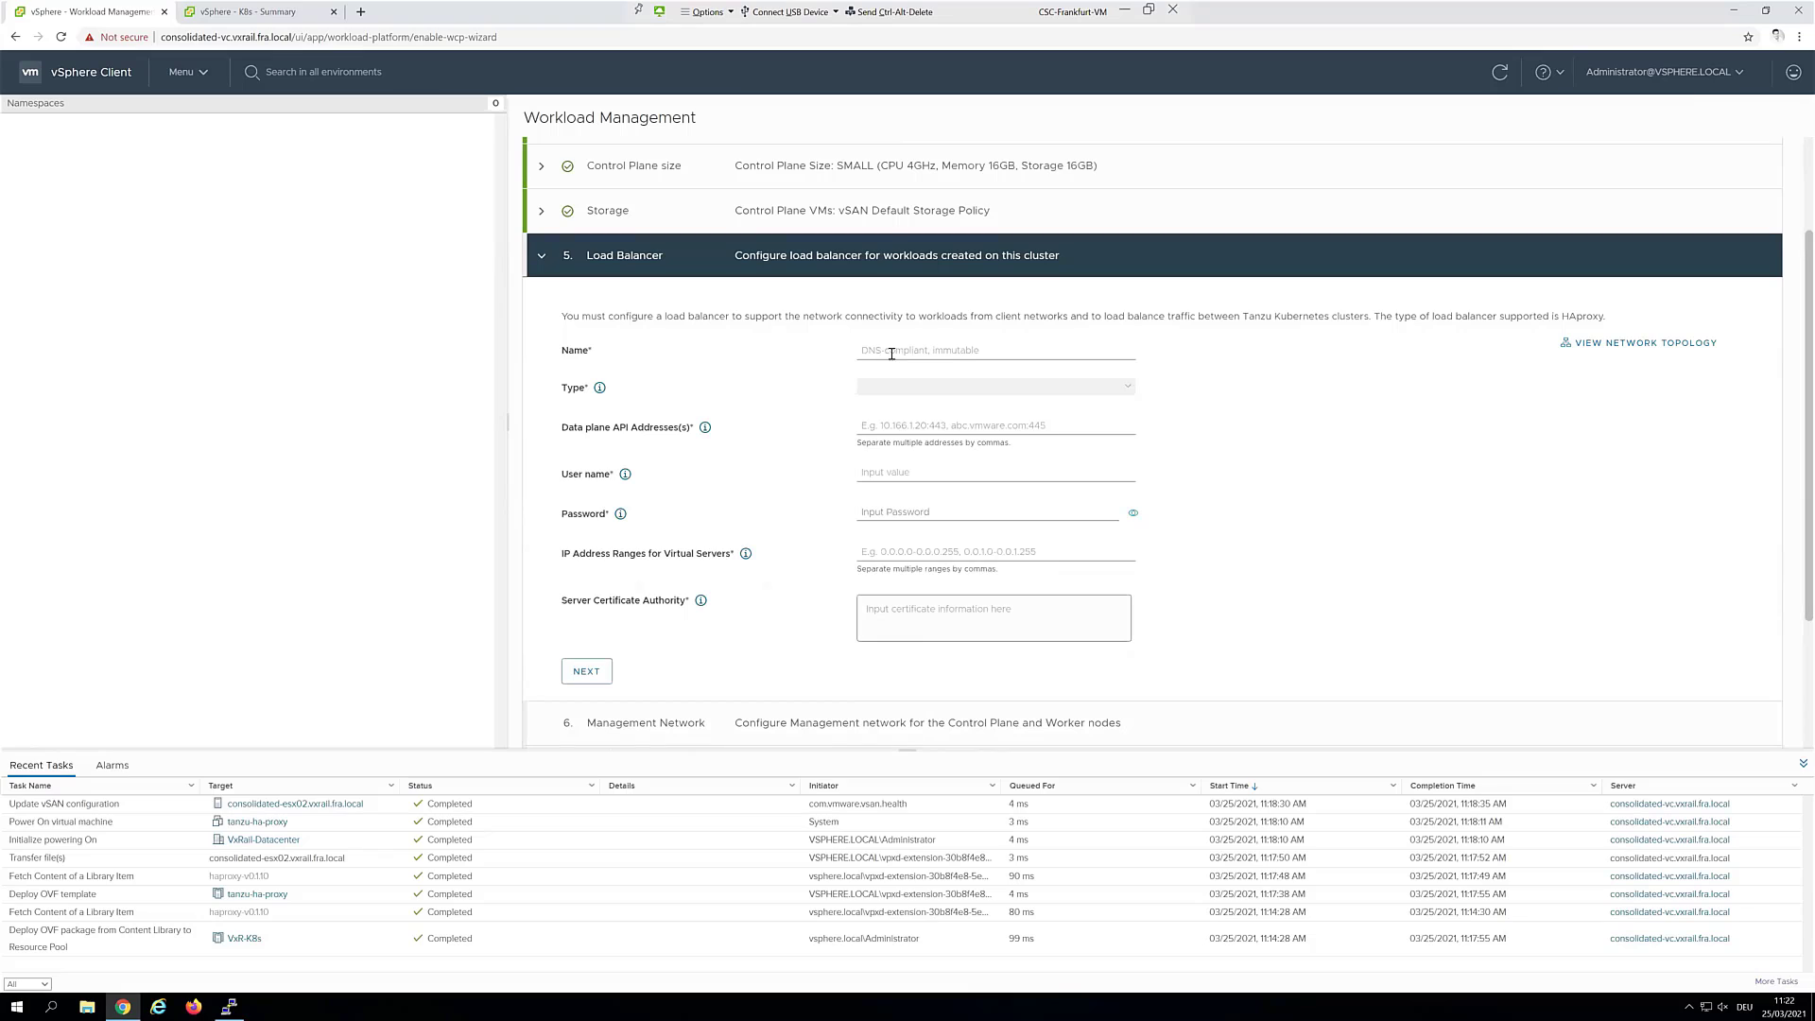
Name the load balancer tanzu-ha-proxy and set its type to HA Proxy
left_click(969, 355)
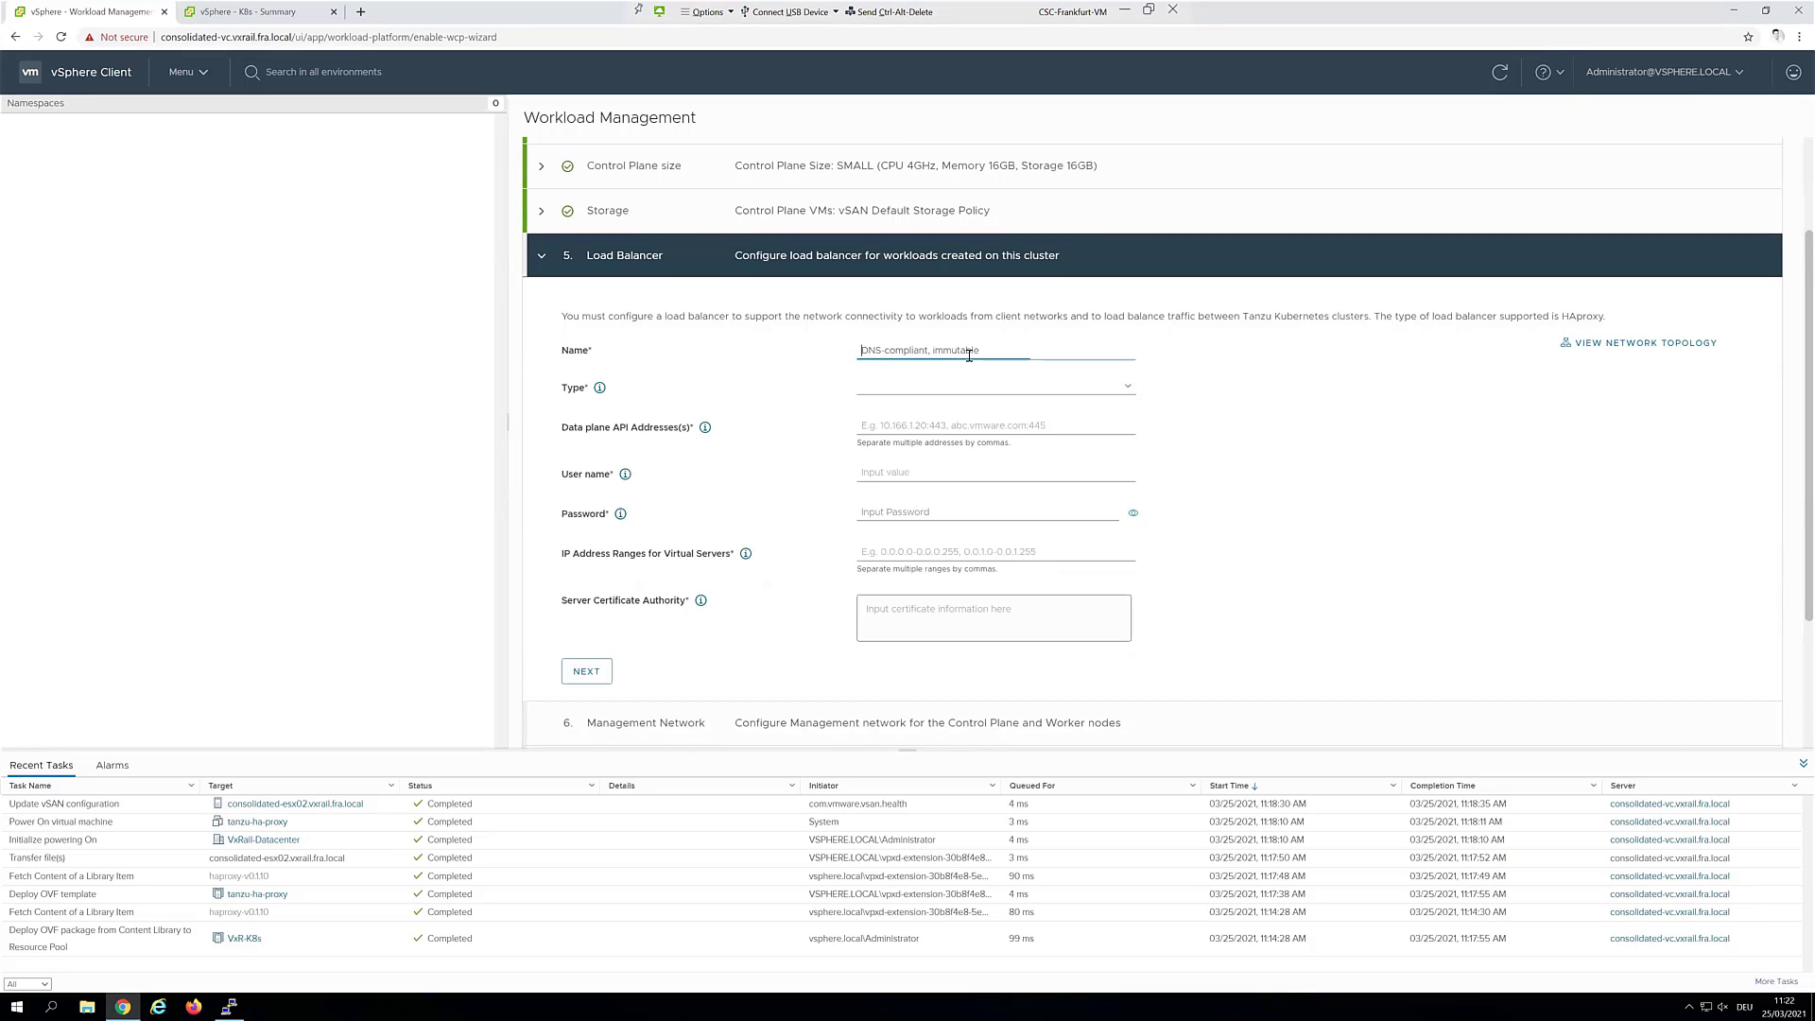
type("tanzu-ha-proxy")
left_click(1017, 388)
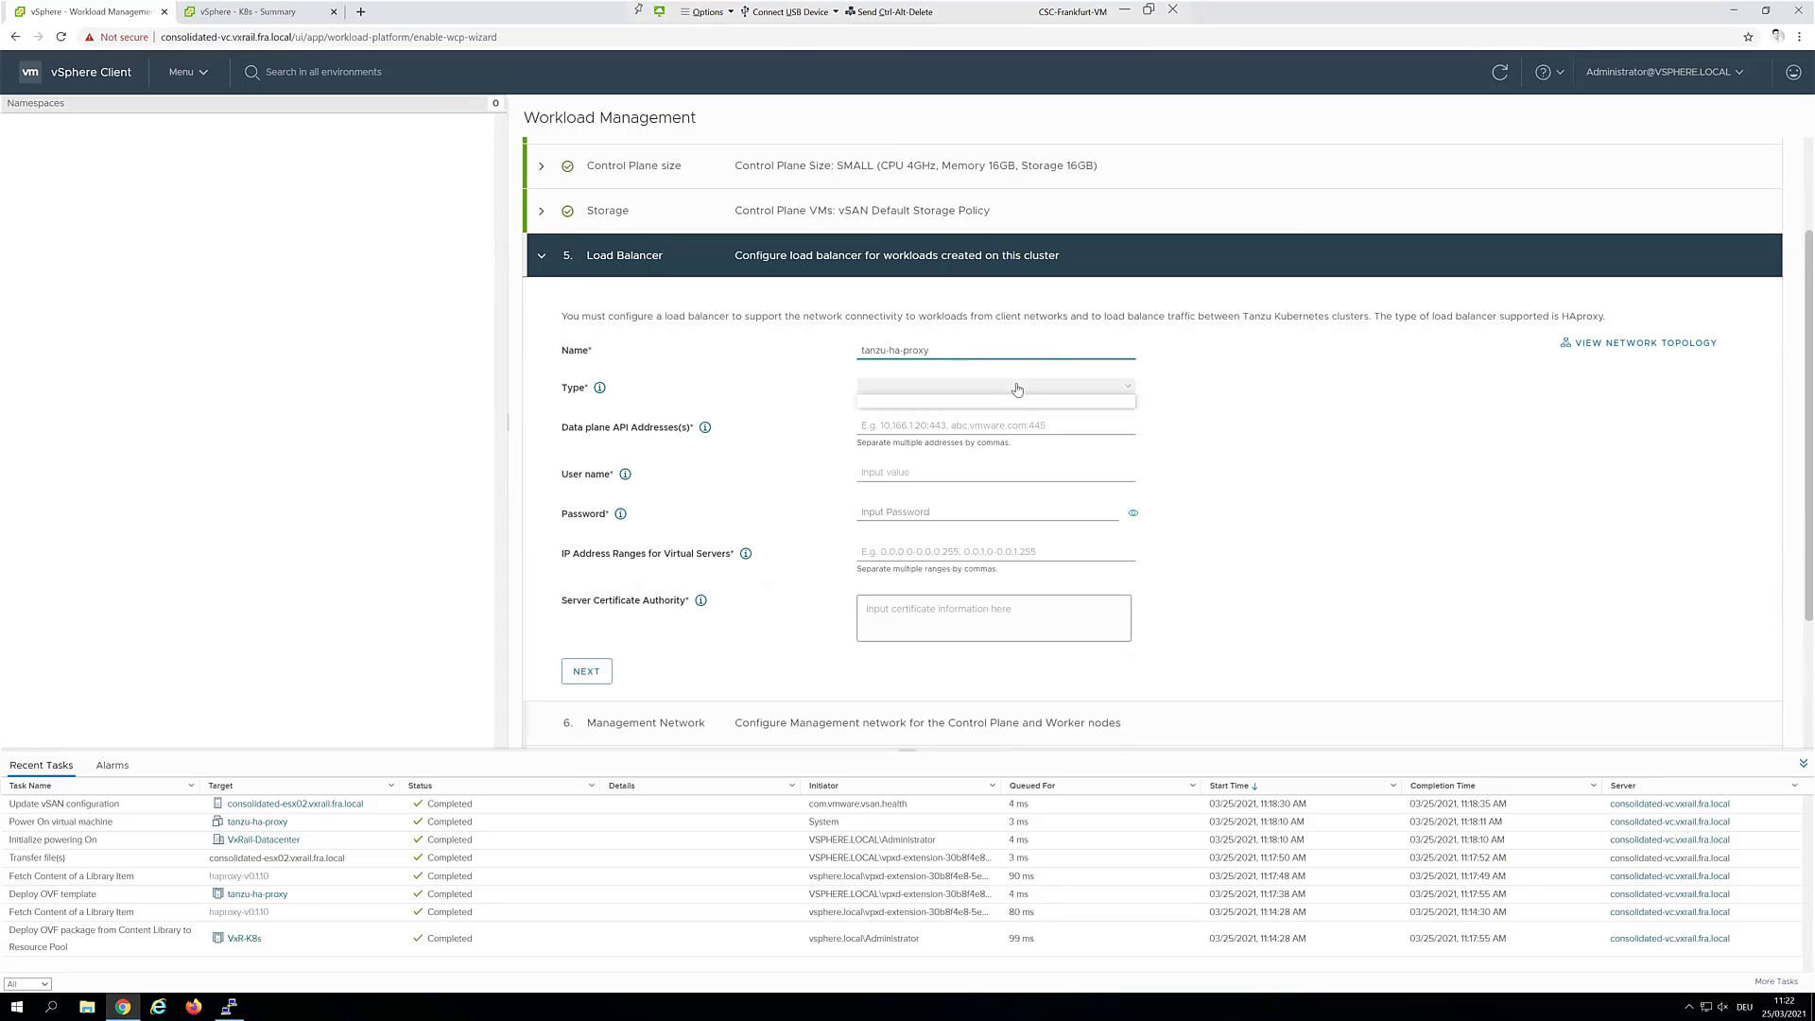
left_click(984, 400)
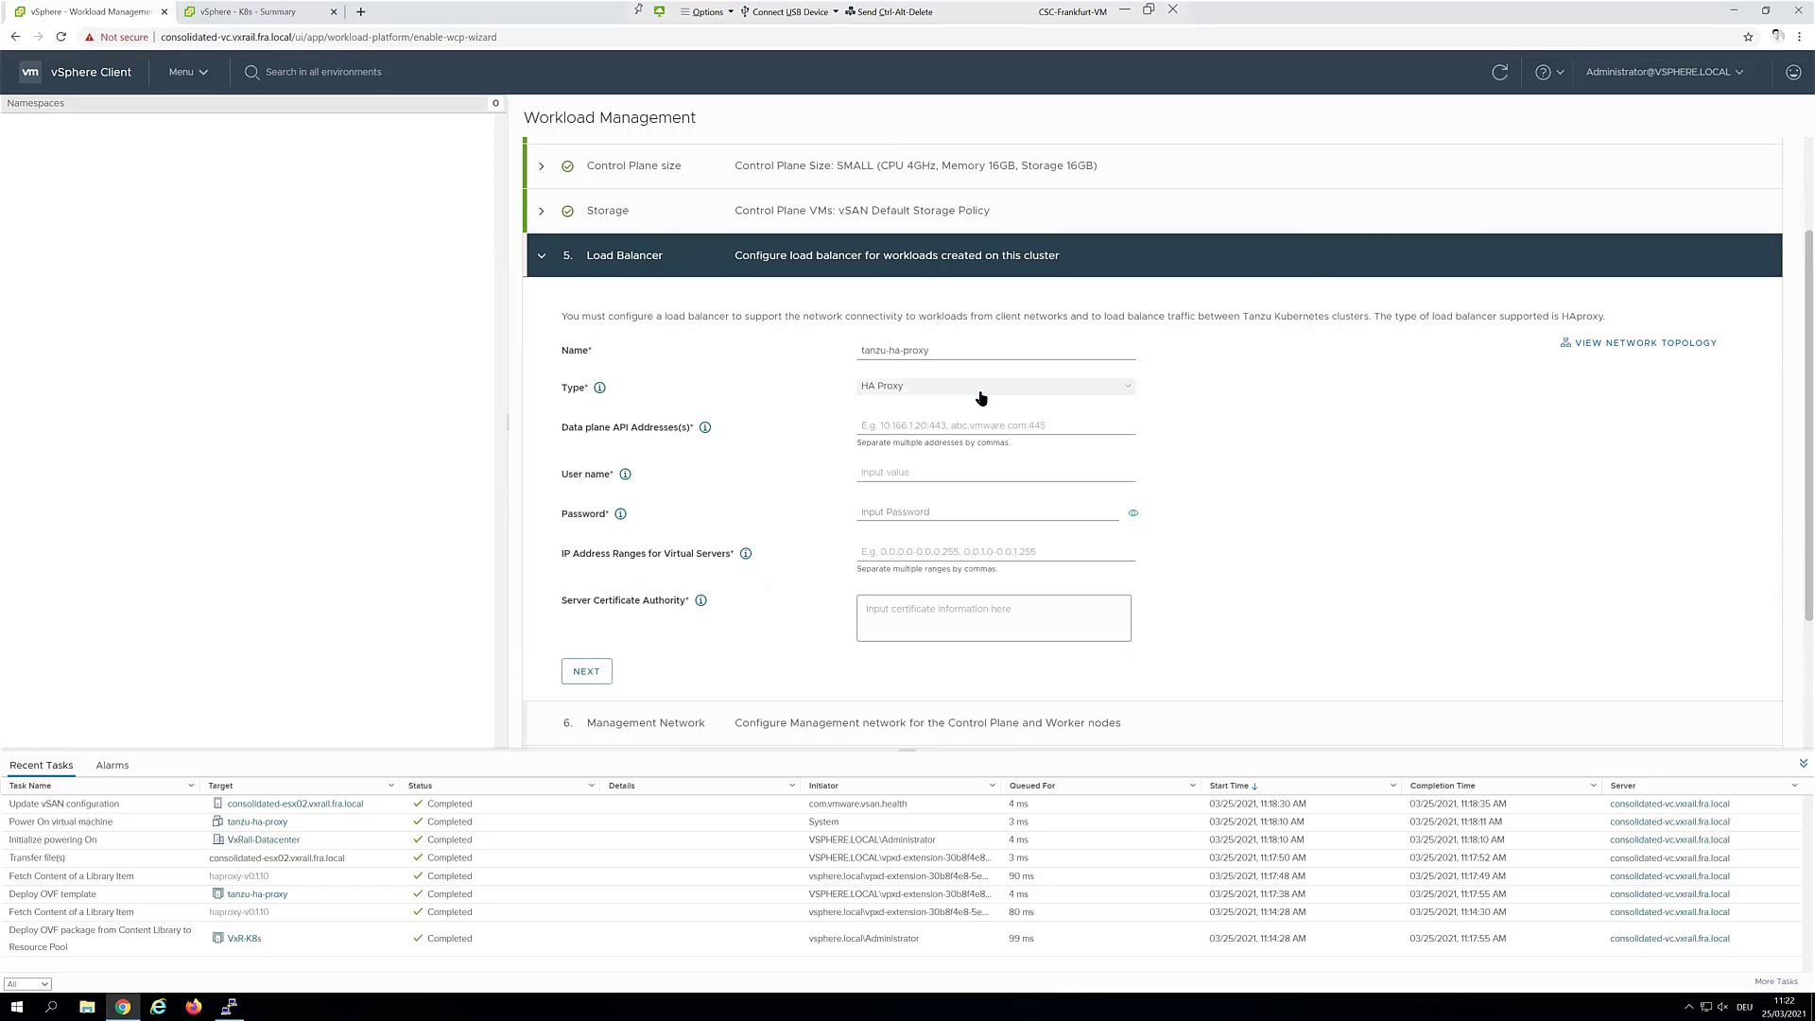
left_click(913, 389)
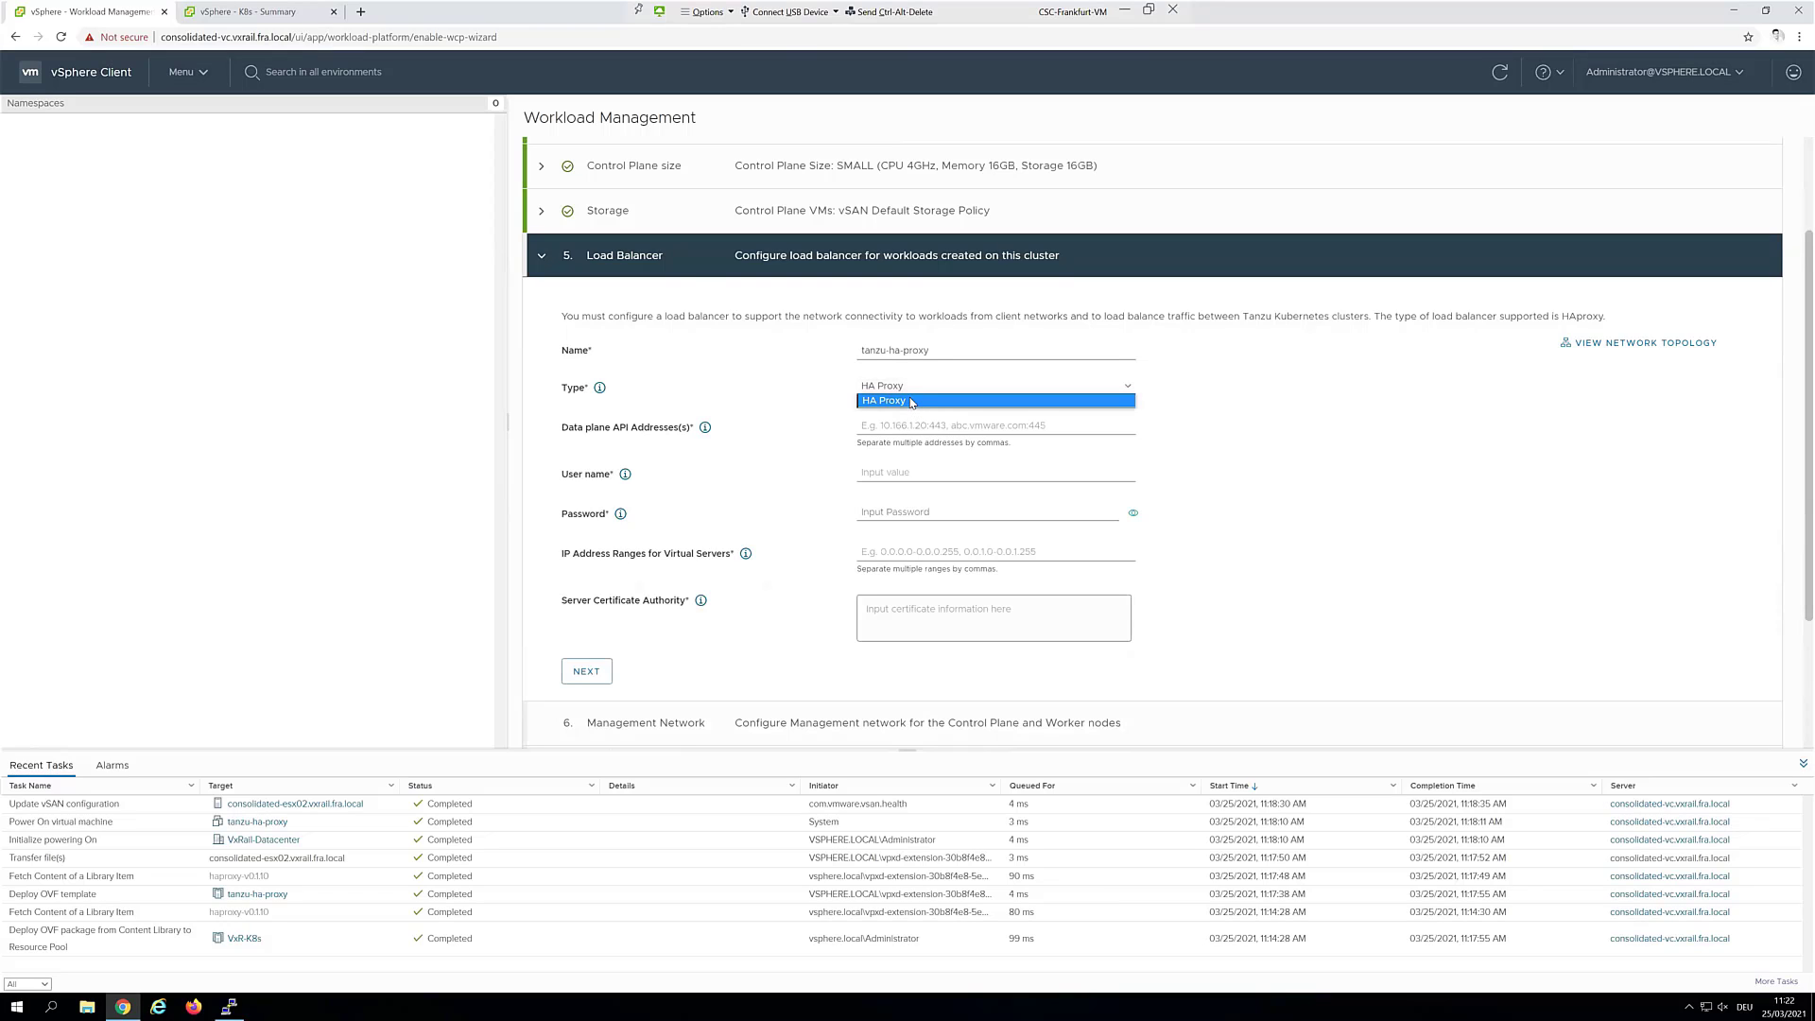
left_click(899, 402)
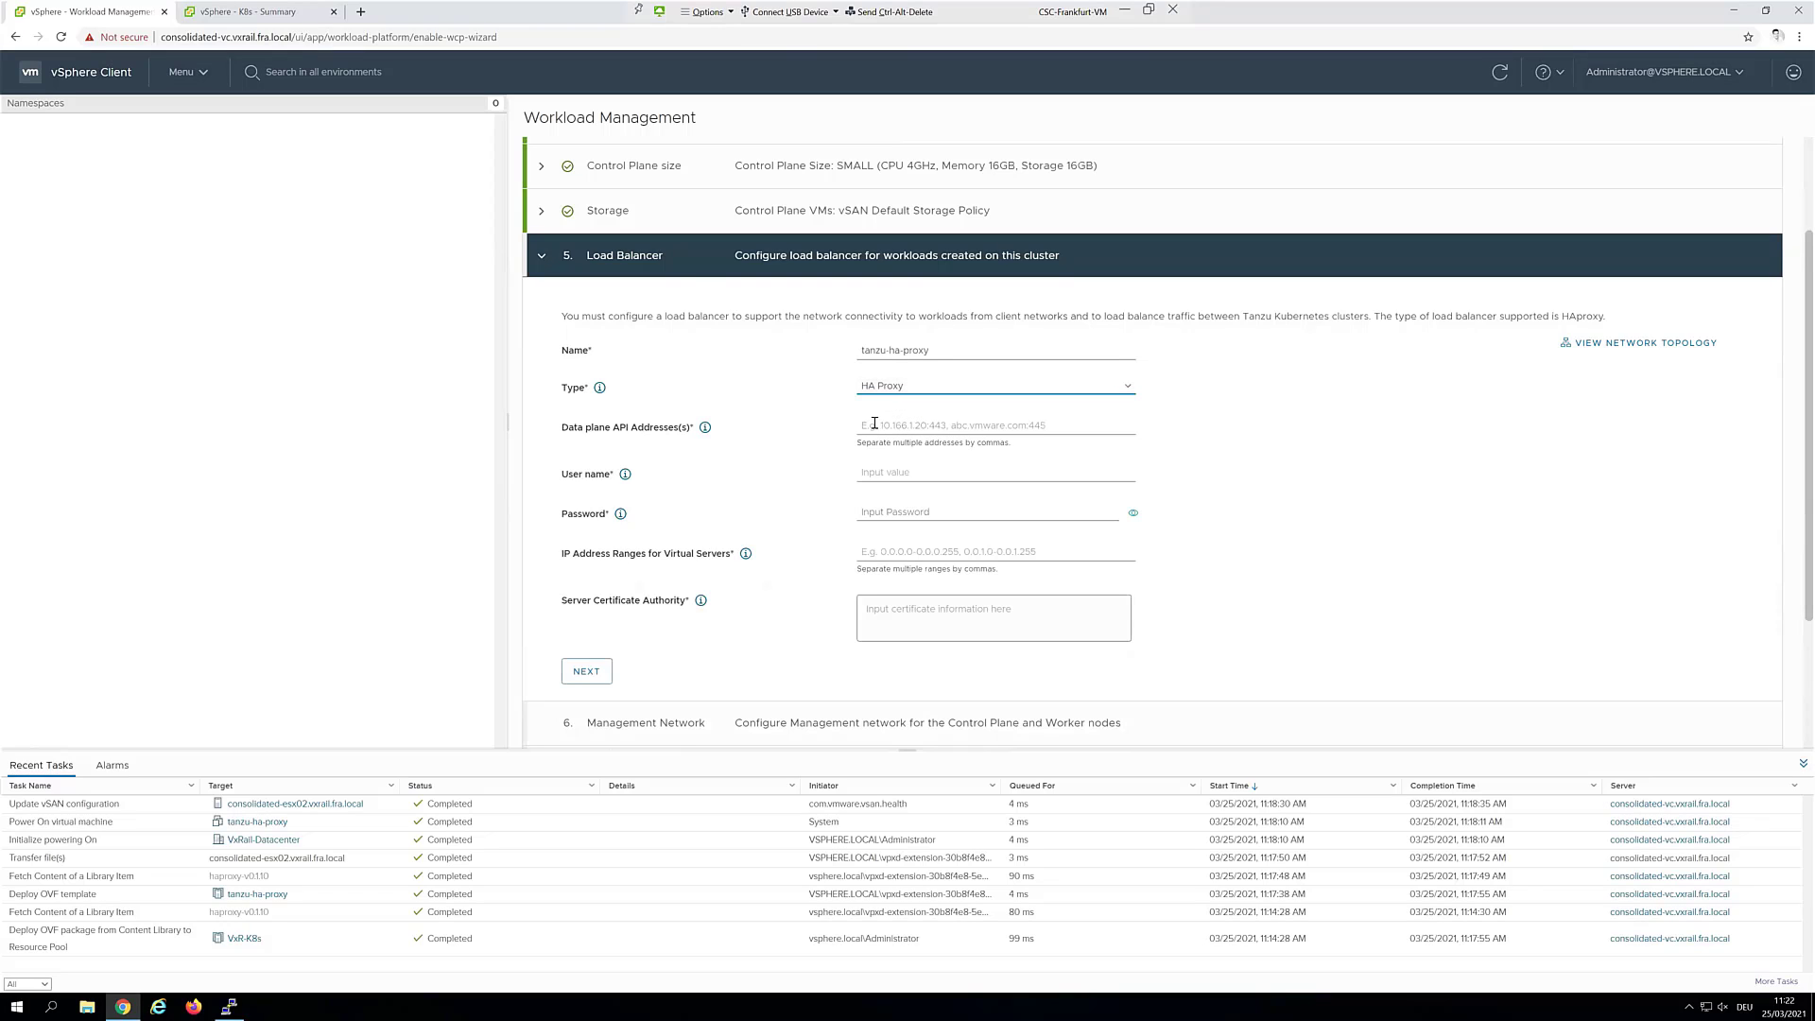
Set the Data plane API address to 172.32.1.150:5556
left_click(898, 435)
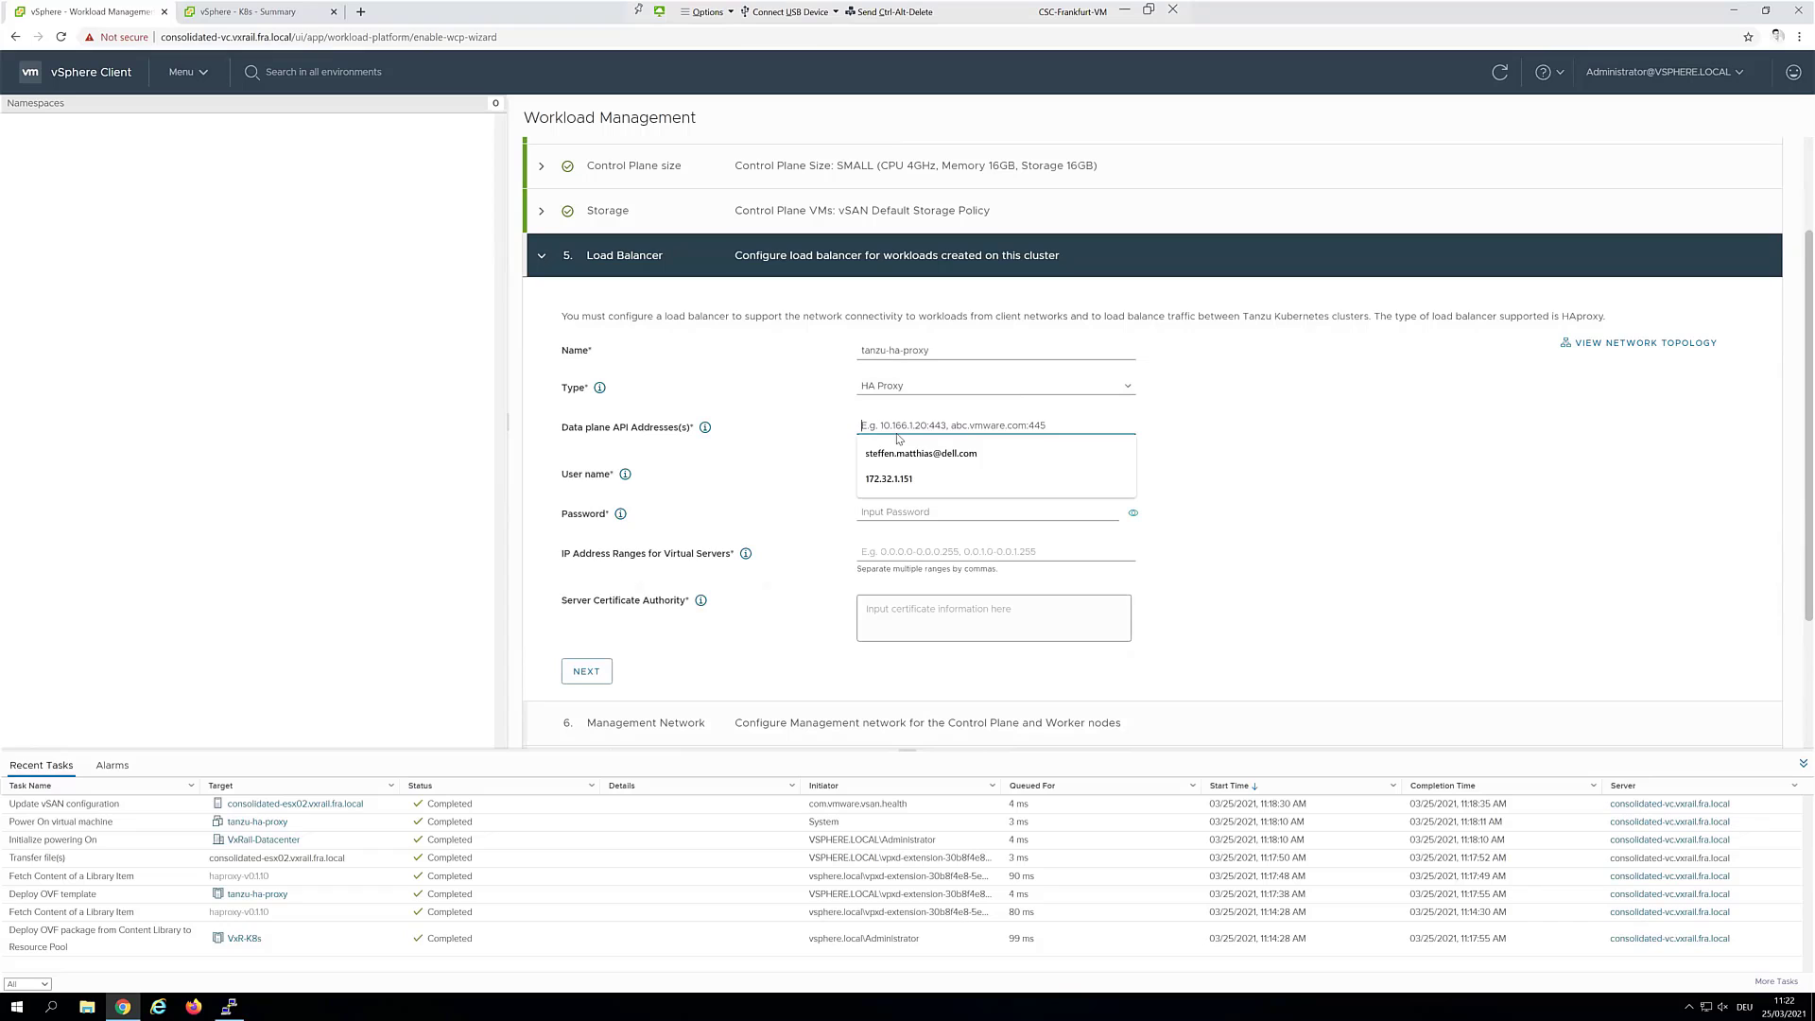
left_click(910, 478)
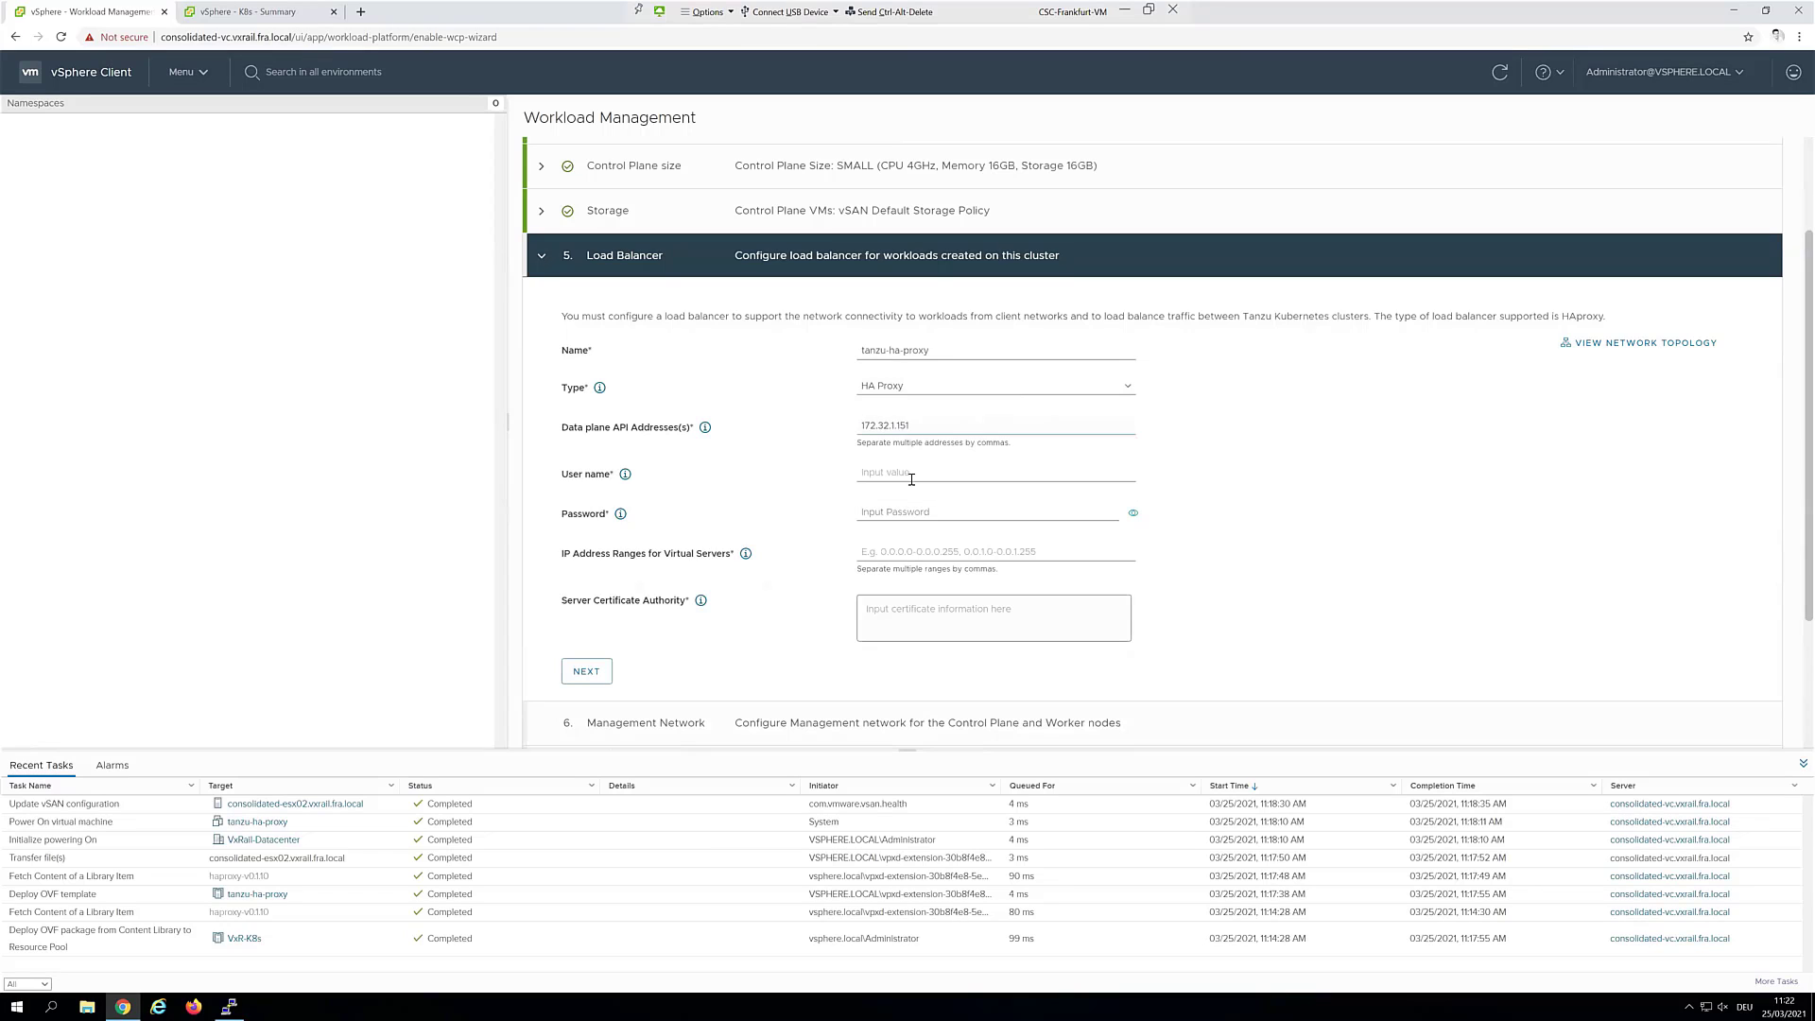
key("BackSpace")
type("0:5556")
Enter user name admin, the password, and virtual server range 172.32.10.48-172.32.10.62
left_click(903, 472)
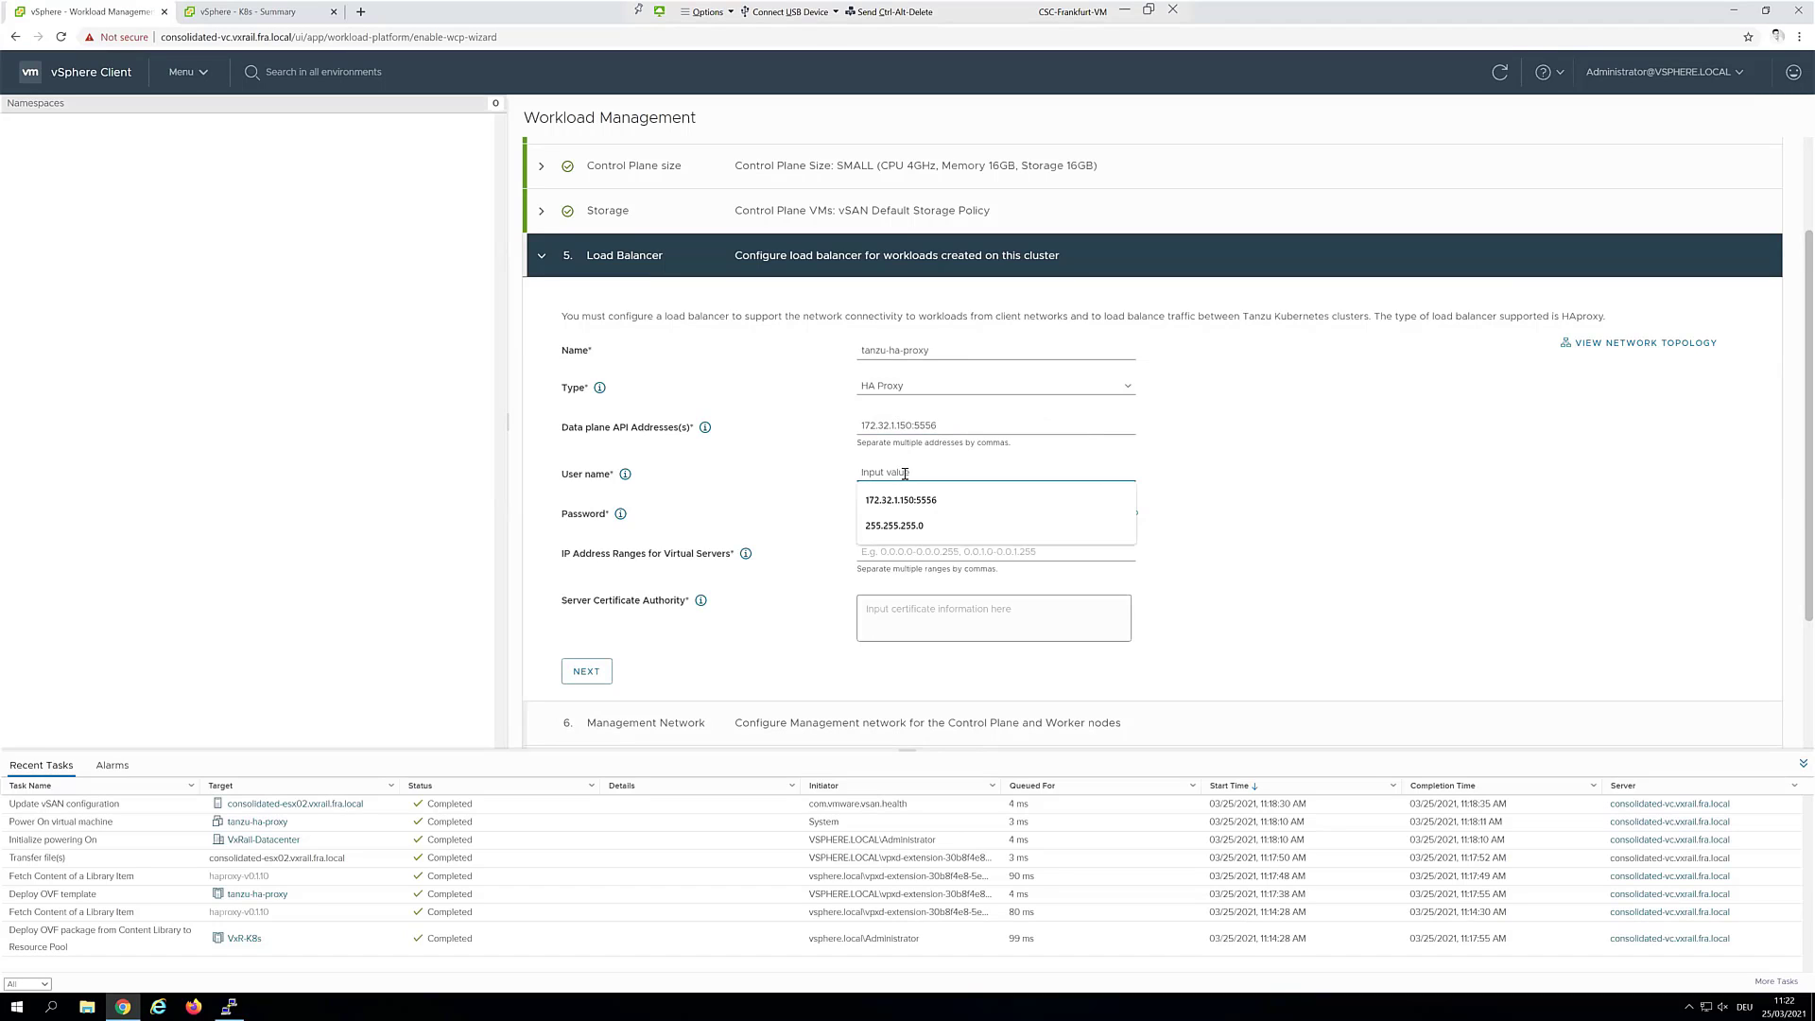
type("admin")
key("Tab")
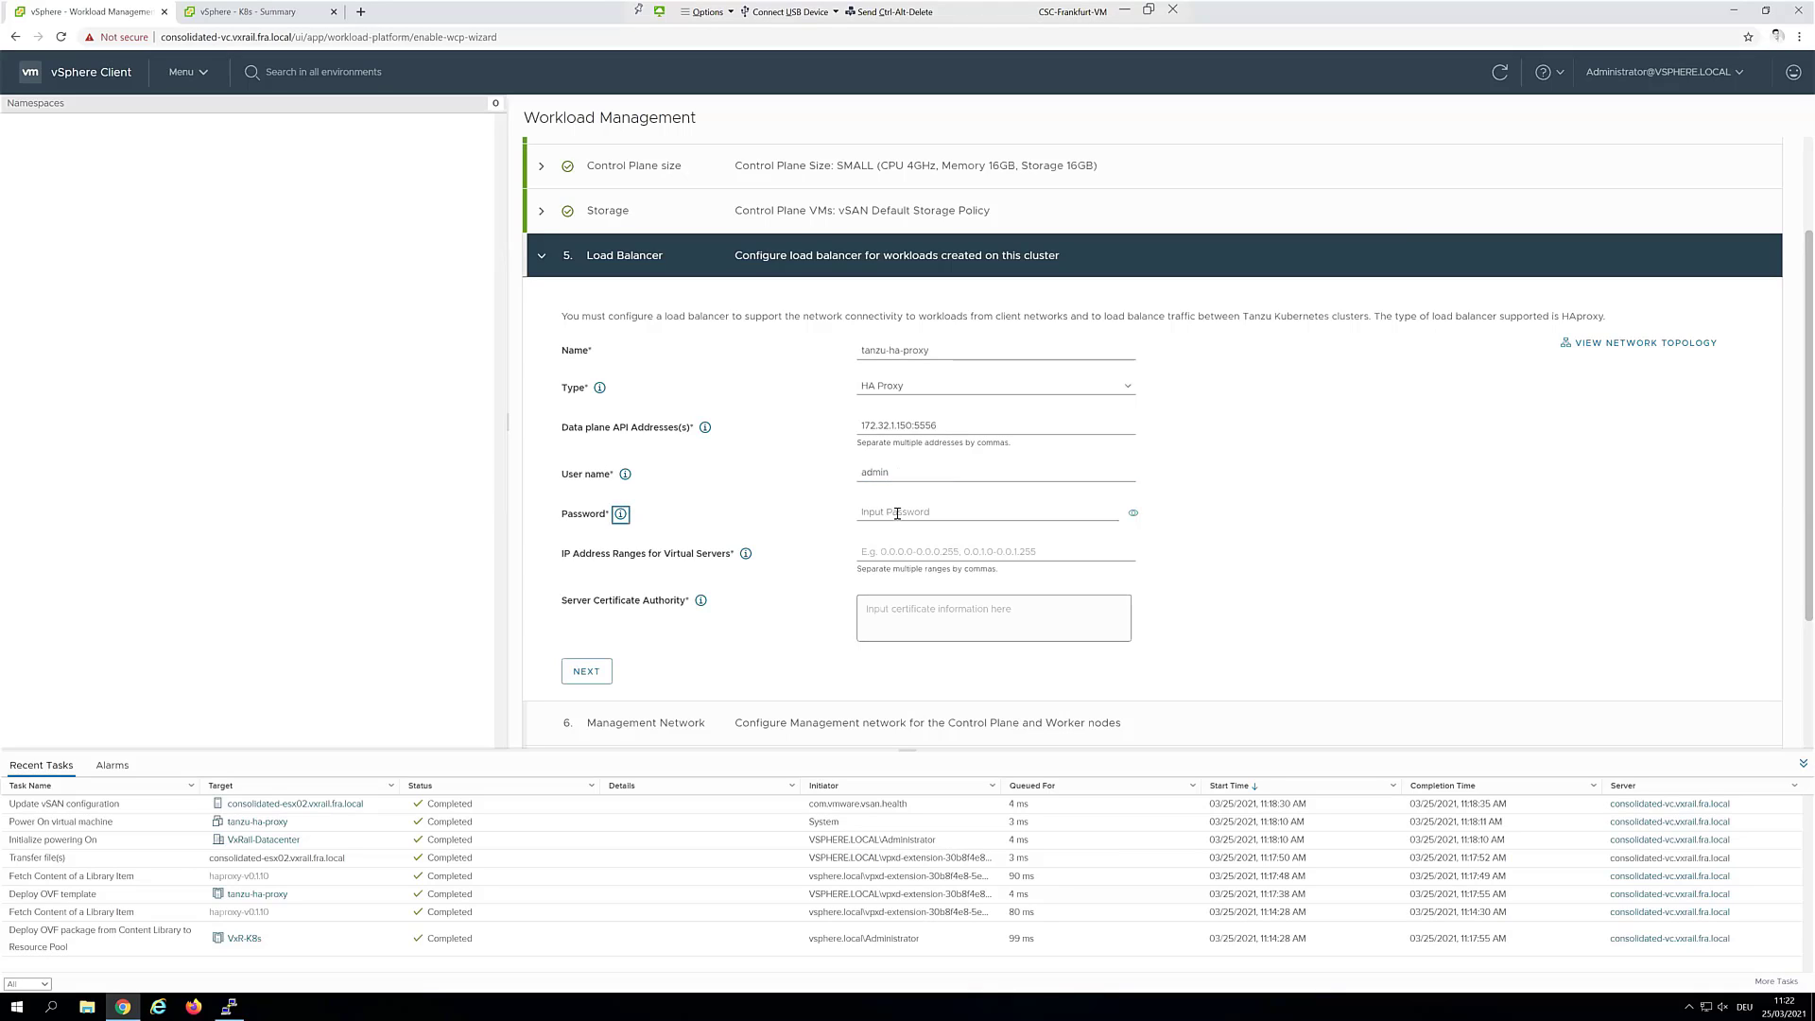
left_click(897, 512)
type("••")
left_click(988, 551)
type("172.32.10.48-172.32.10.63")
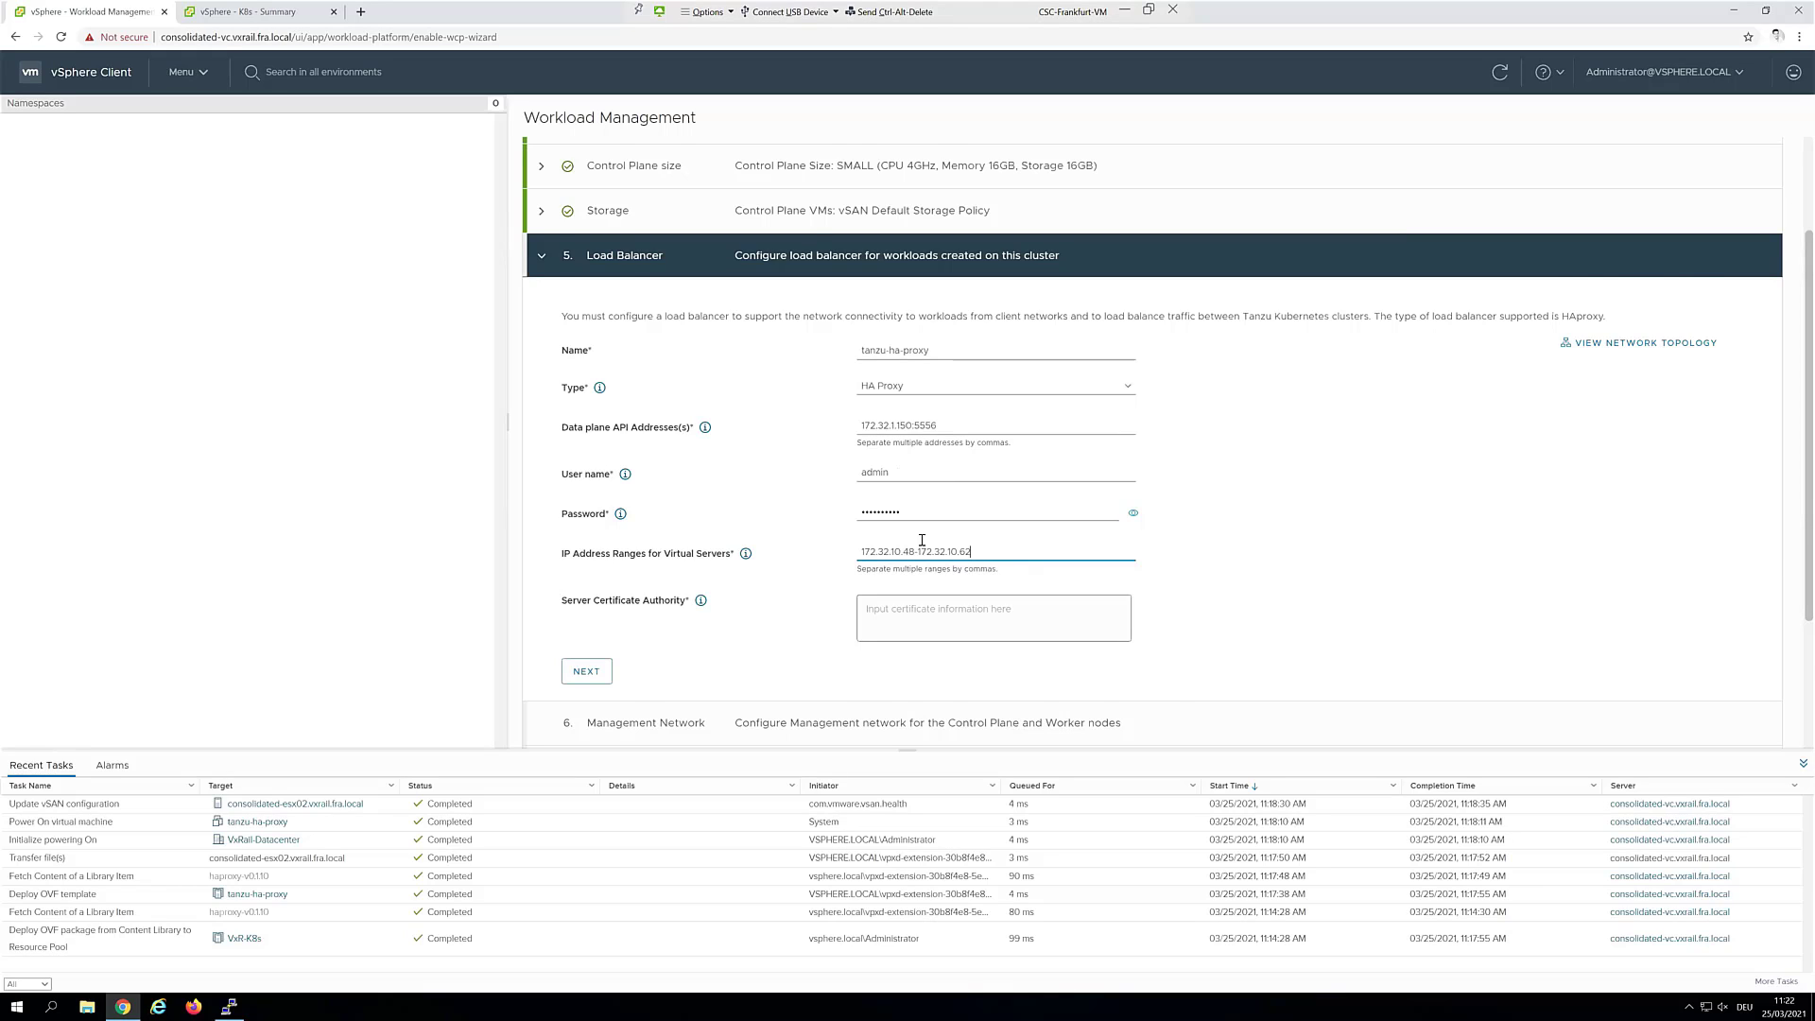
scroll(922, 540, "down", 1)
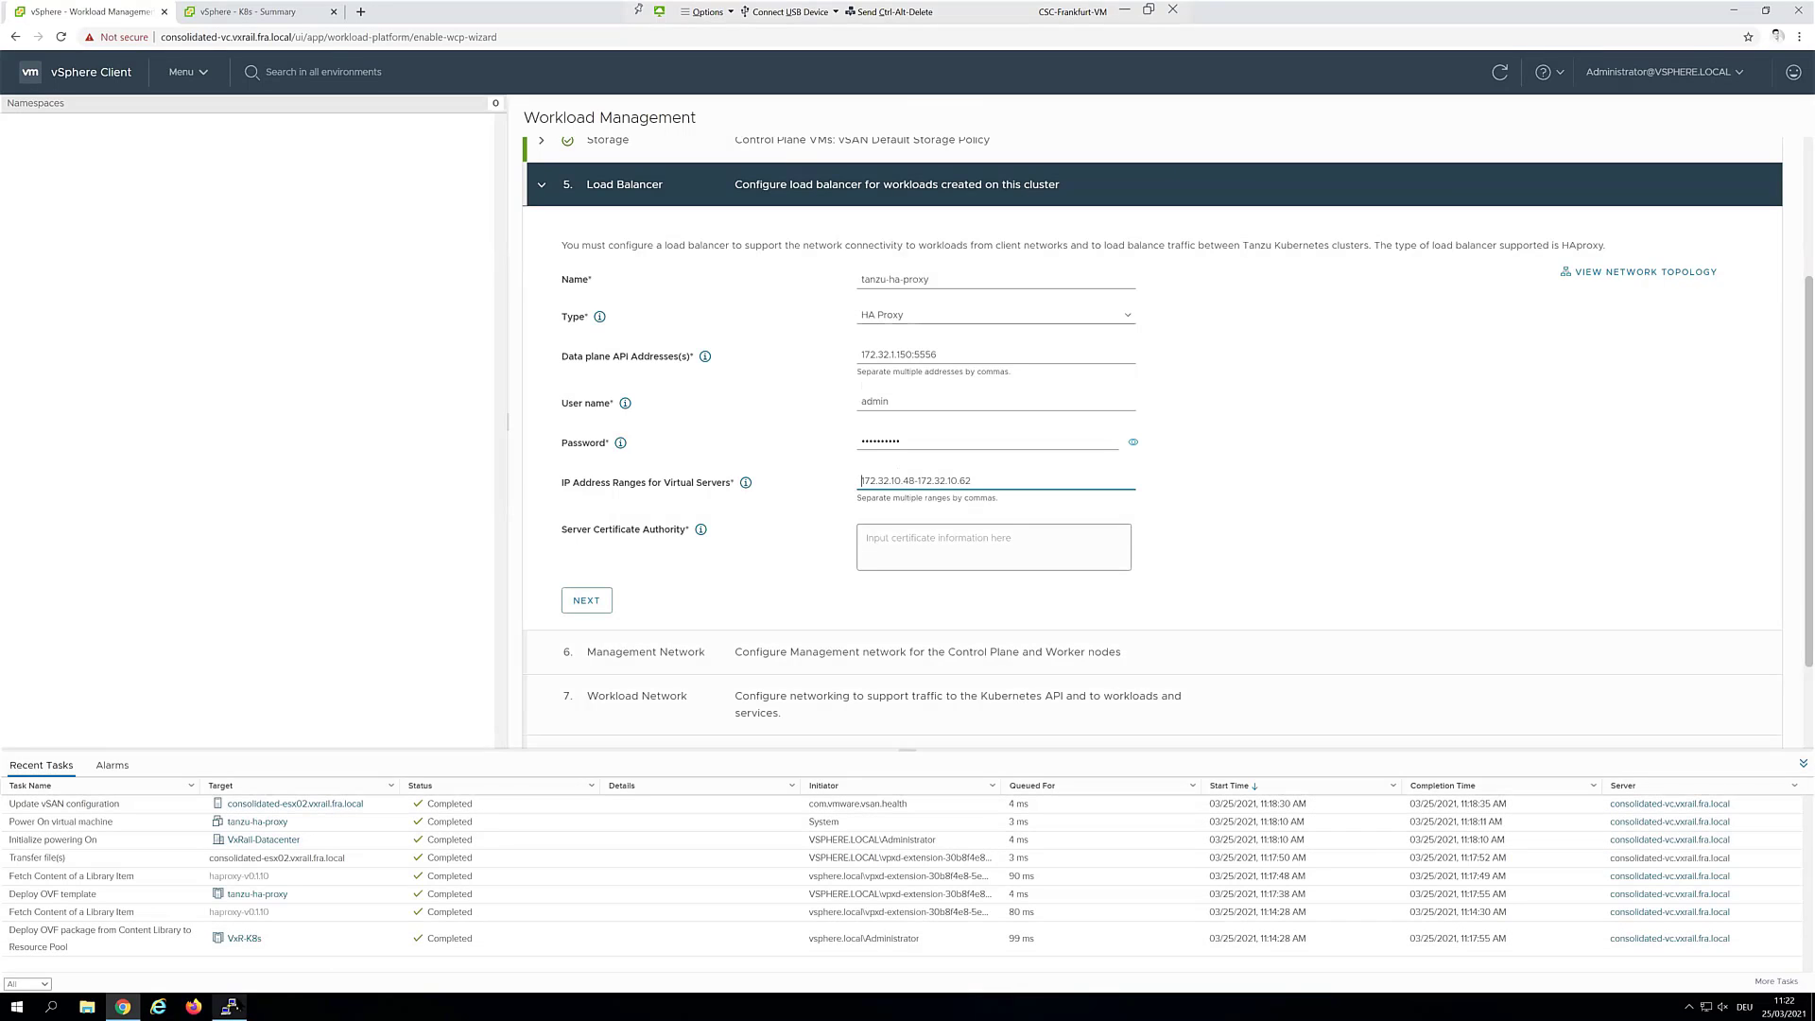
Copy the CA certificate from PuTTY into the Server Certificate Authority box
left_click(228, 1007)
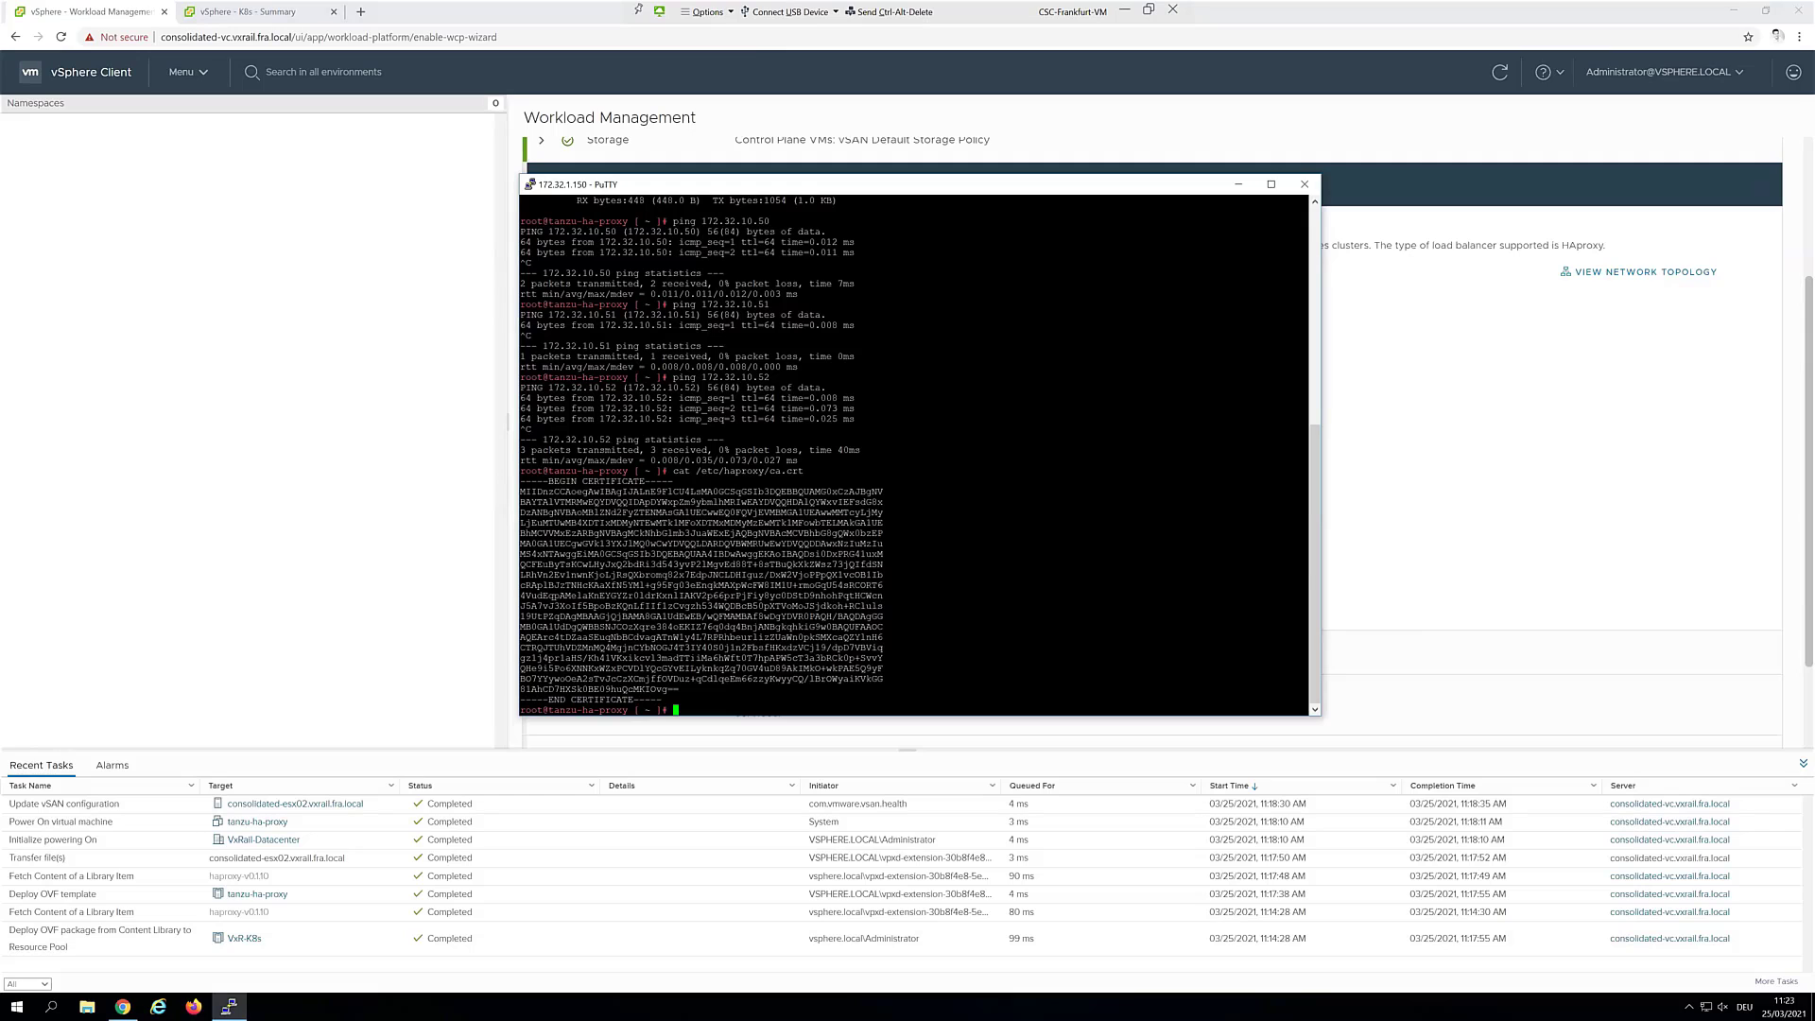
left_click_drag(520, 481, 699, 697)
key("alt+Tab")
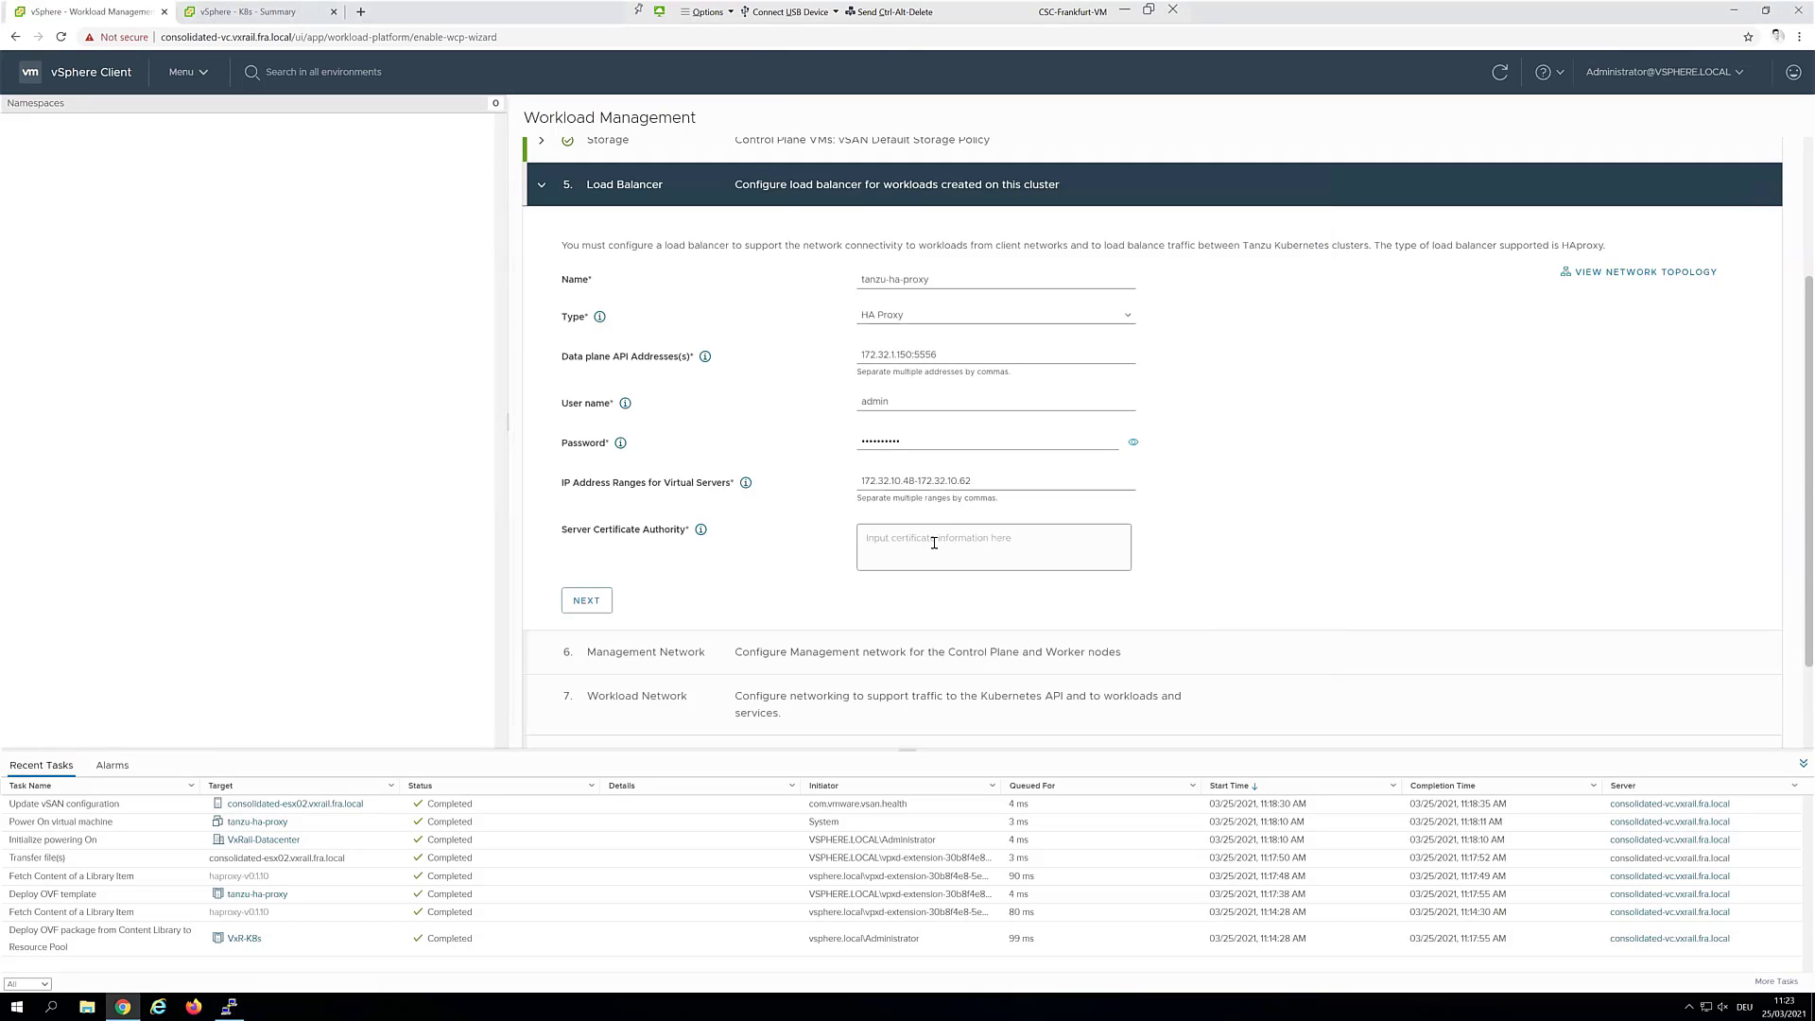
left_click(935, 543)
type("-----BEGIN CERTIFICATE----- MIIDnzCCAoegAwIBAgIJALnE9FlCU4LsMA0GCSqGSIb3DQEBBQUAMG0xCzAJBgNV BAYTAlVTMRMwEQYDVQQIDApDYWxpZm9ybmlhMRIwEAYDVQQHDAlQYWxvIEFsdG8x DzANBgNVBAoMBlZNd2FyZTENMAsGA1UECwwEQ0FQVjEVMBMGA1UEAwwMMTcyLjMy LjEuMTUwMB4XDTIxMDMyNTEwMTk1MFoXDTMxMDMyMzEwMTk1MFowbTELMAkGA1UE BhMCVVMxEzARBgNVBAgMCkNhbGlmb3JuaWExEjAQBgNVBAcMCVBhbG8gQWx0bzEP MA0GA1UECgwGVk13YXJlMQ0wCwYDVQQLDARDQVBWMRUwEwYDVQQDDAwxNzIuMzIu MS4xNTAwggEiMA0GCSqGSIb3DQEBAQUAA4IBDwAwggEKAoIBAQDsi0DxPRG41uxM QCFEuByTsKCwLHyJxQ2bdRi3d543yvP2lMgvEd88T+8sTBuQkXkZWsz73jQIfdSN LRhVn2Ev1nwnKjoLjRsQXbromq82x7EdpJNCLDHIguz/DxW2VjoPPpQX1vcOB1Ib cRAplBJzTNHcKAaXfN5YMl+g95Fg03eEnqkMAXpWcFW8IM1U+rmoGqU54sRCORT6 4VudEqpAMelaKnEYGYZr01drKxn1IAKV2p66prPjFiy8yc0DStD9nhohPqtHCWcn J5A7vJ3XoIf5BpoBzKQnLfIIf1zCvgzh534WQDBcB50pXTVoMoJSjdkoh+RCluls 19UtPZqDAgMBAAGjQjBAMA8GA1UdEwEB/wQFMAMBAf8wDgYDVR0PAQH/BAQDAgGG MB0GA1UdDgQWBBSNJCOzXqre384oEKIZ76q0dq4BnjANBgkqhkiG9w0BAQUFAAOC AQEArc4tDZaaSEuqNbBCdvagATnW1y4L7RPRhbeurlizZUaWn0pkSMXcaQZYlnH6 CTRQJTUhVDZMnMQ4MgjnCYbNOGJ4T3IY40S0j1n2FbsfHKxdzVCjl9/dpD7VBViq gz1j4pr1aHS/Kh41VKxikcvl3madTTiiMa6hWft0T7hpAPW5cT3a3bRCk0p+SvvY QHe9i5Po6XNNKxWZxPCVDlYQcGYvEILyknkqZq70GV4uD89AkIMkO+wkPAE5Q9yF BO7YYywoOeA2sTvJcCzXCmjffOVDuz+qCdlqeEm66zzyKwyyCQ/lBrOWyaiKVkGG 81AhCD7HXSk0BE09huQcMKIOvg== -----END CERTIFICATE-----")
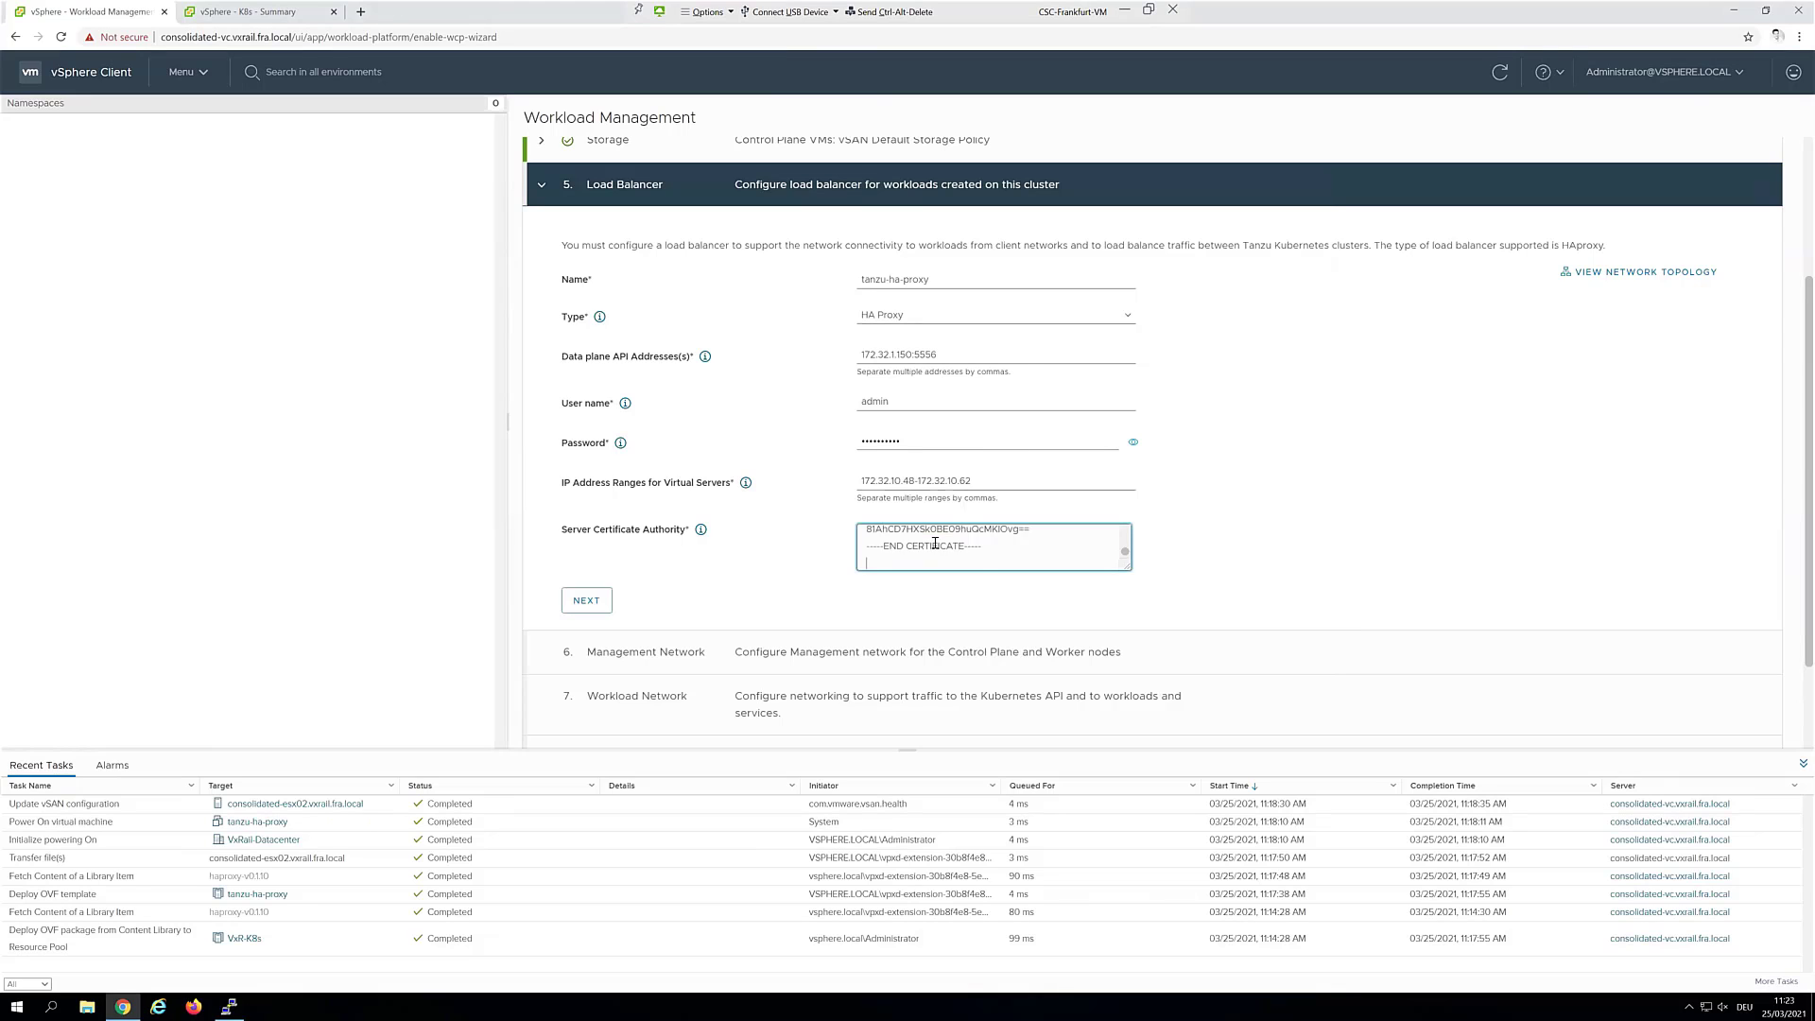
key("BackSpace")
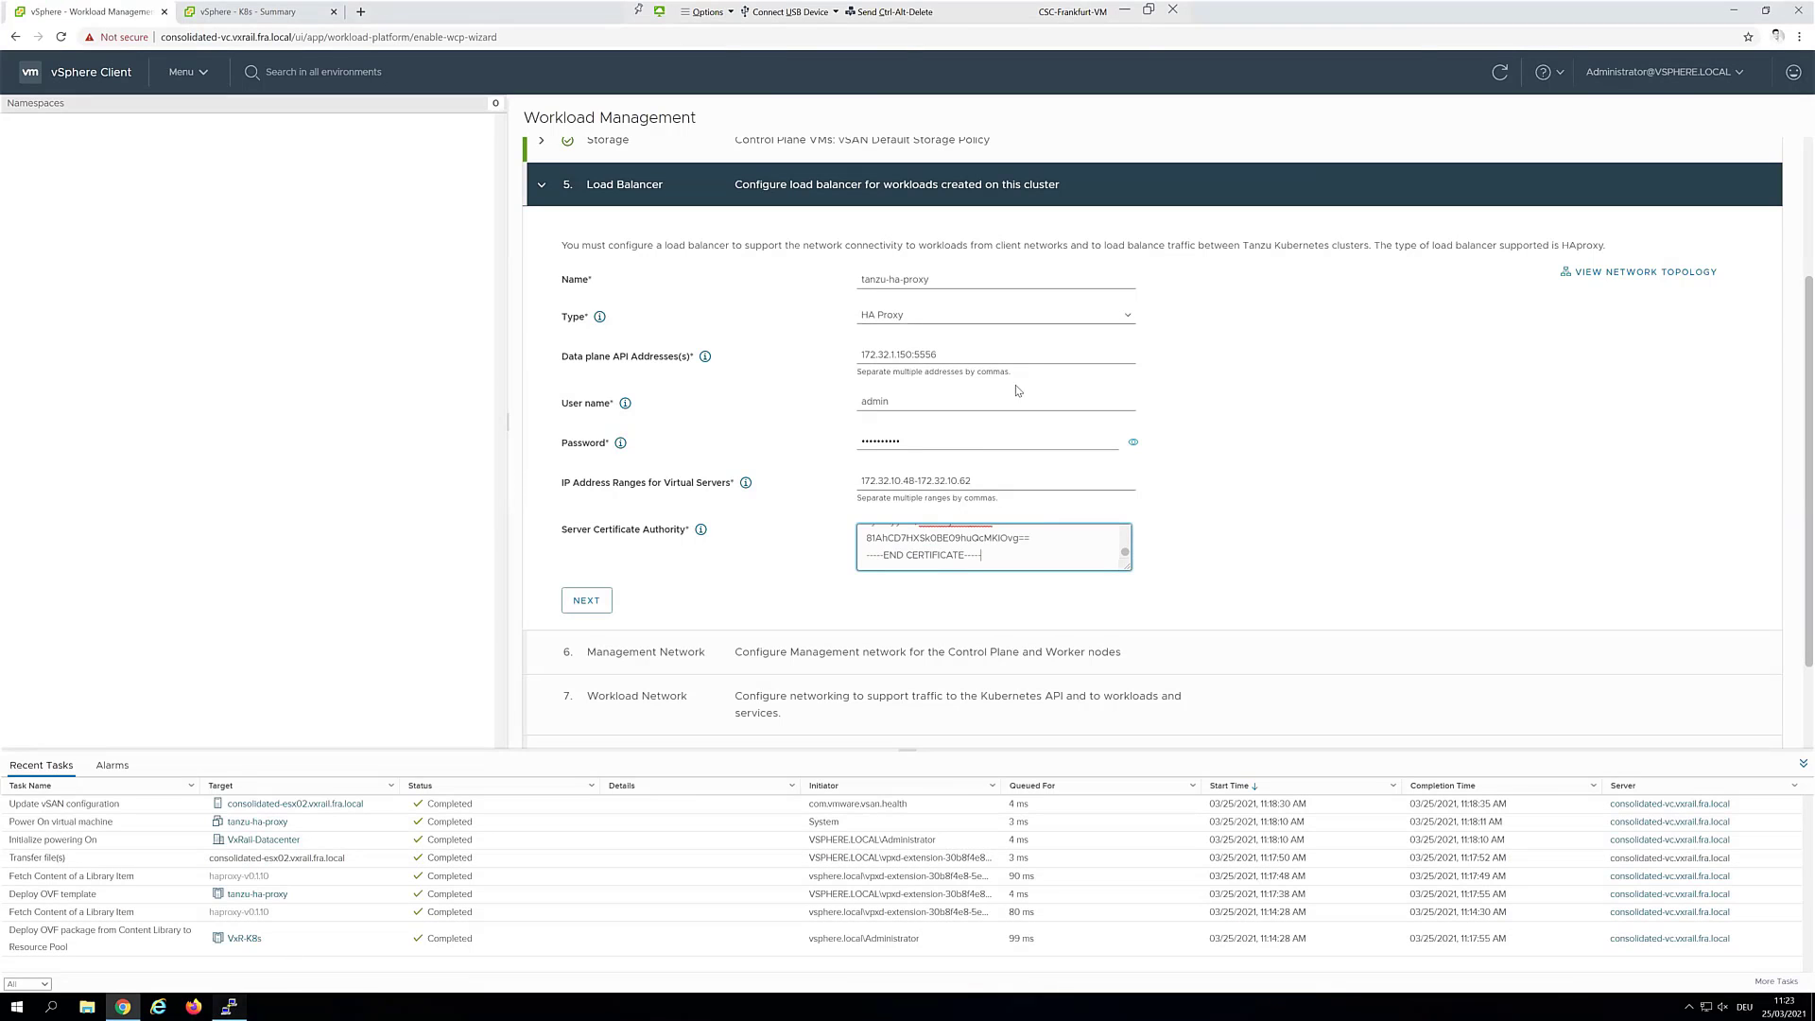
Exit the PuTTY session and confirm the load balancer settings
key("alt+Tab")
type("exit")
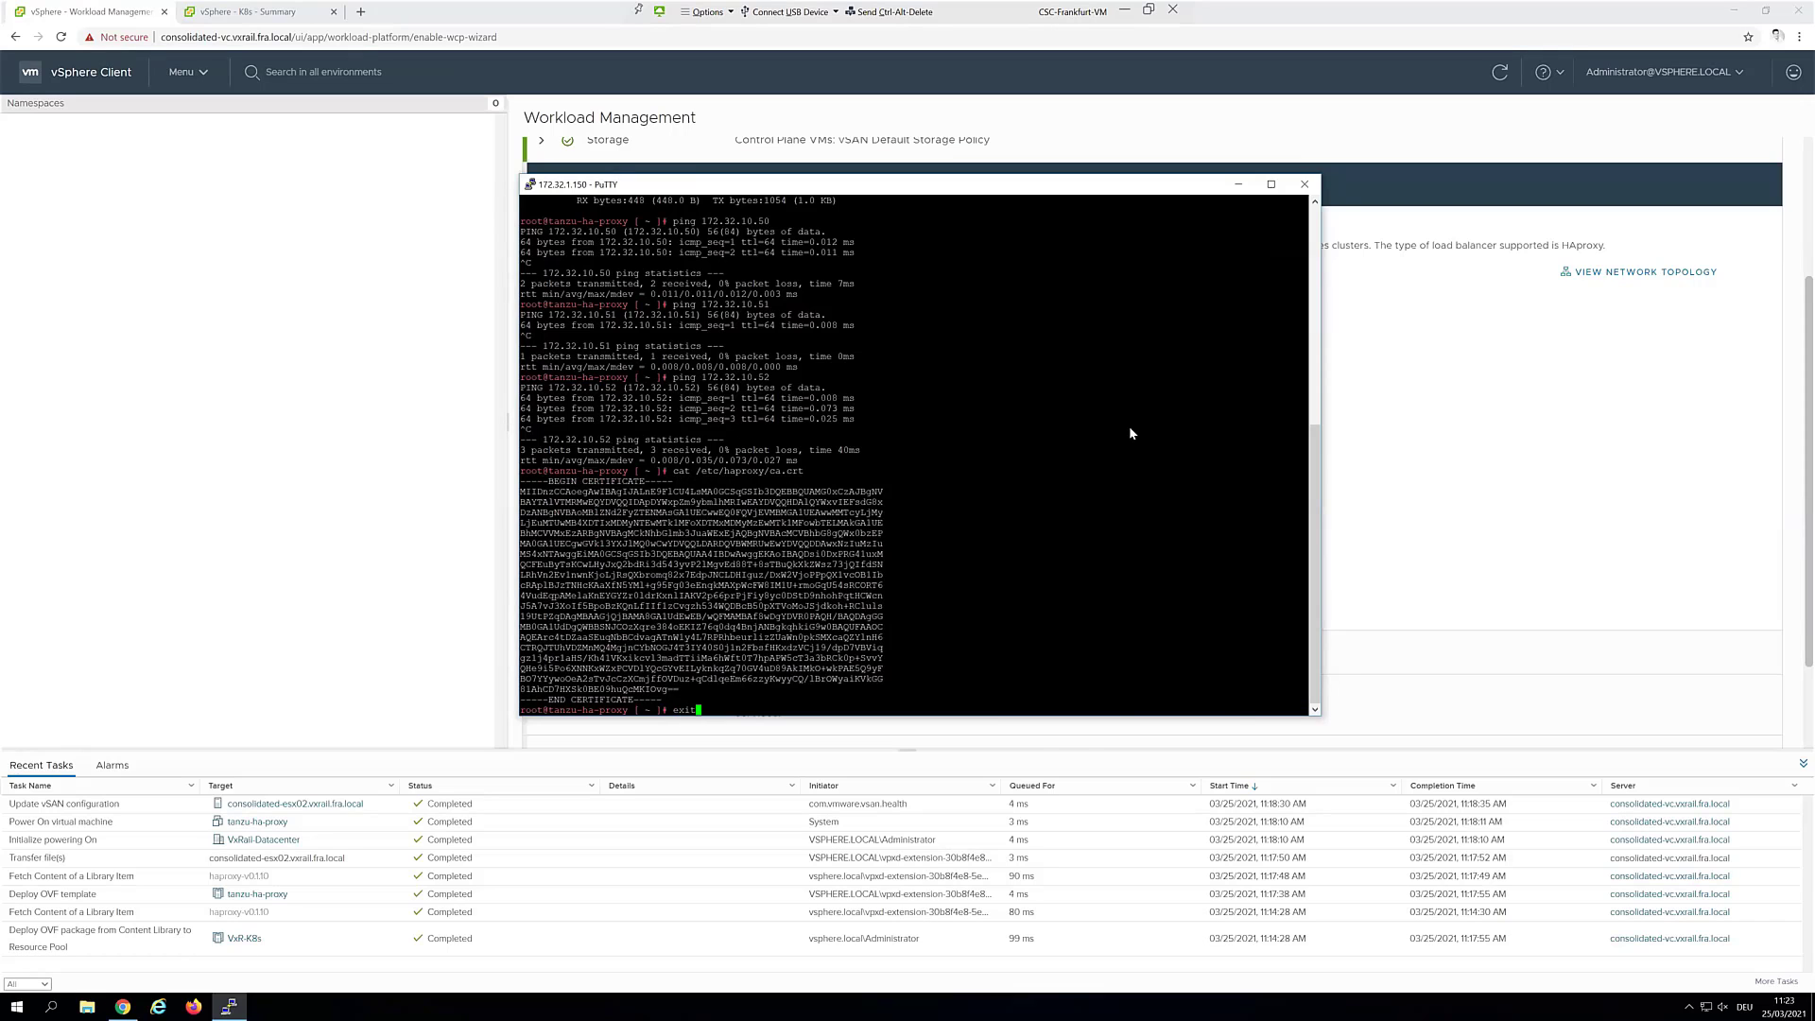
key("Return")
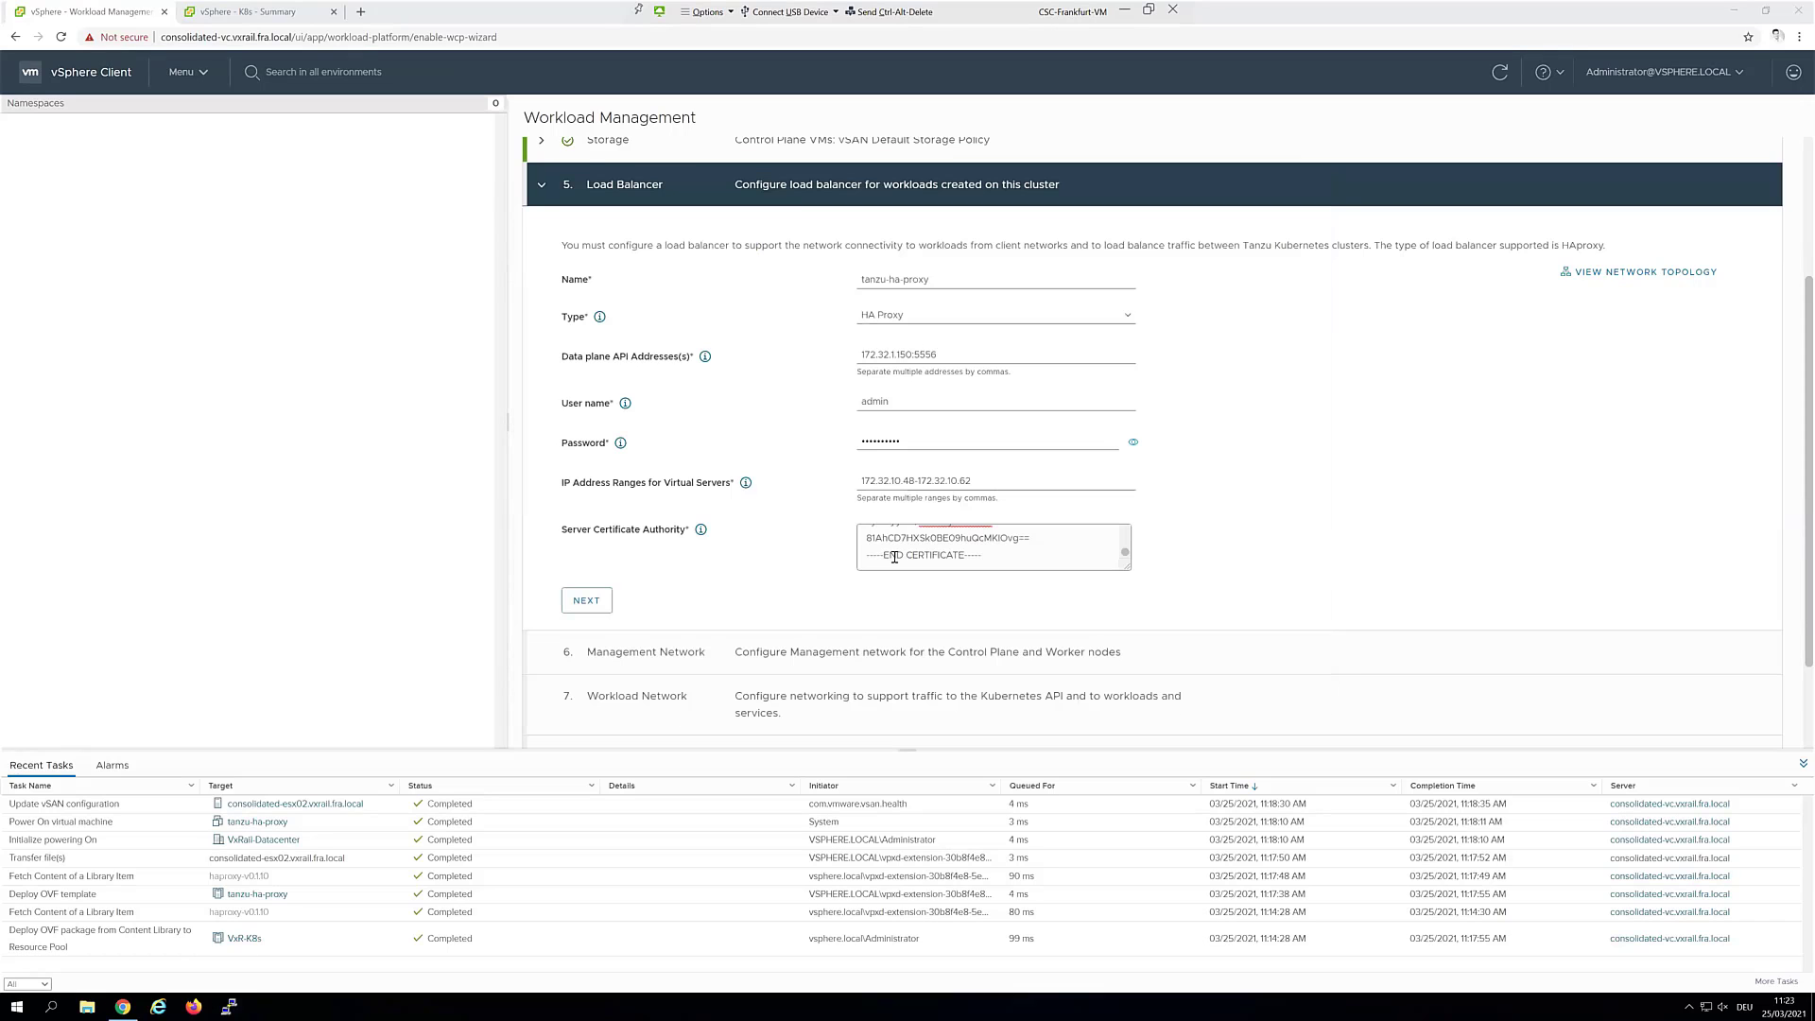
left_click(606, 602)
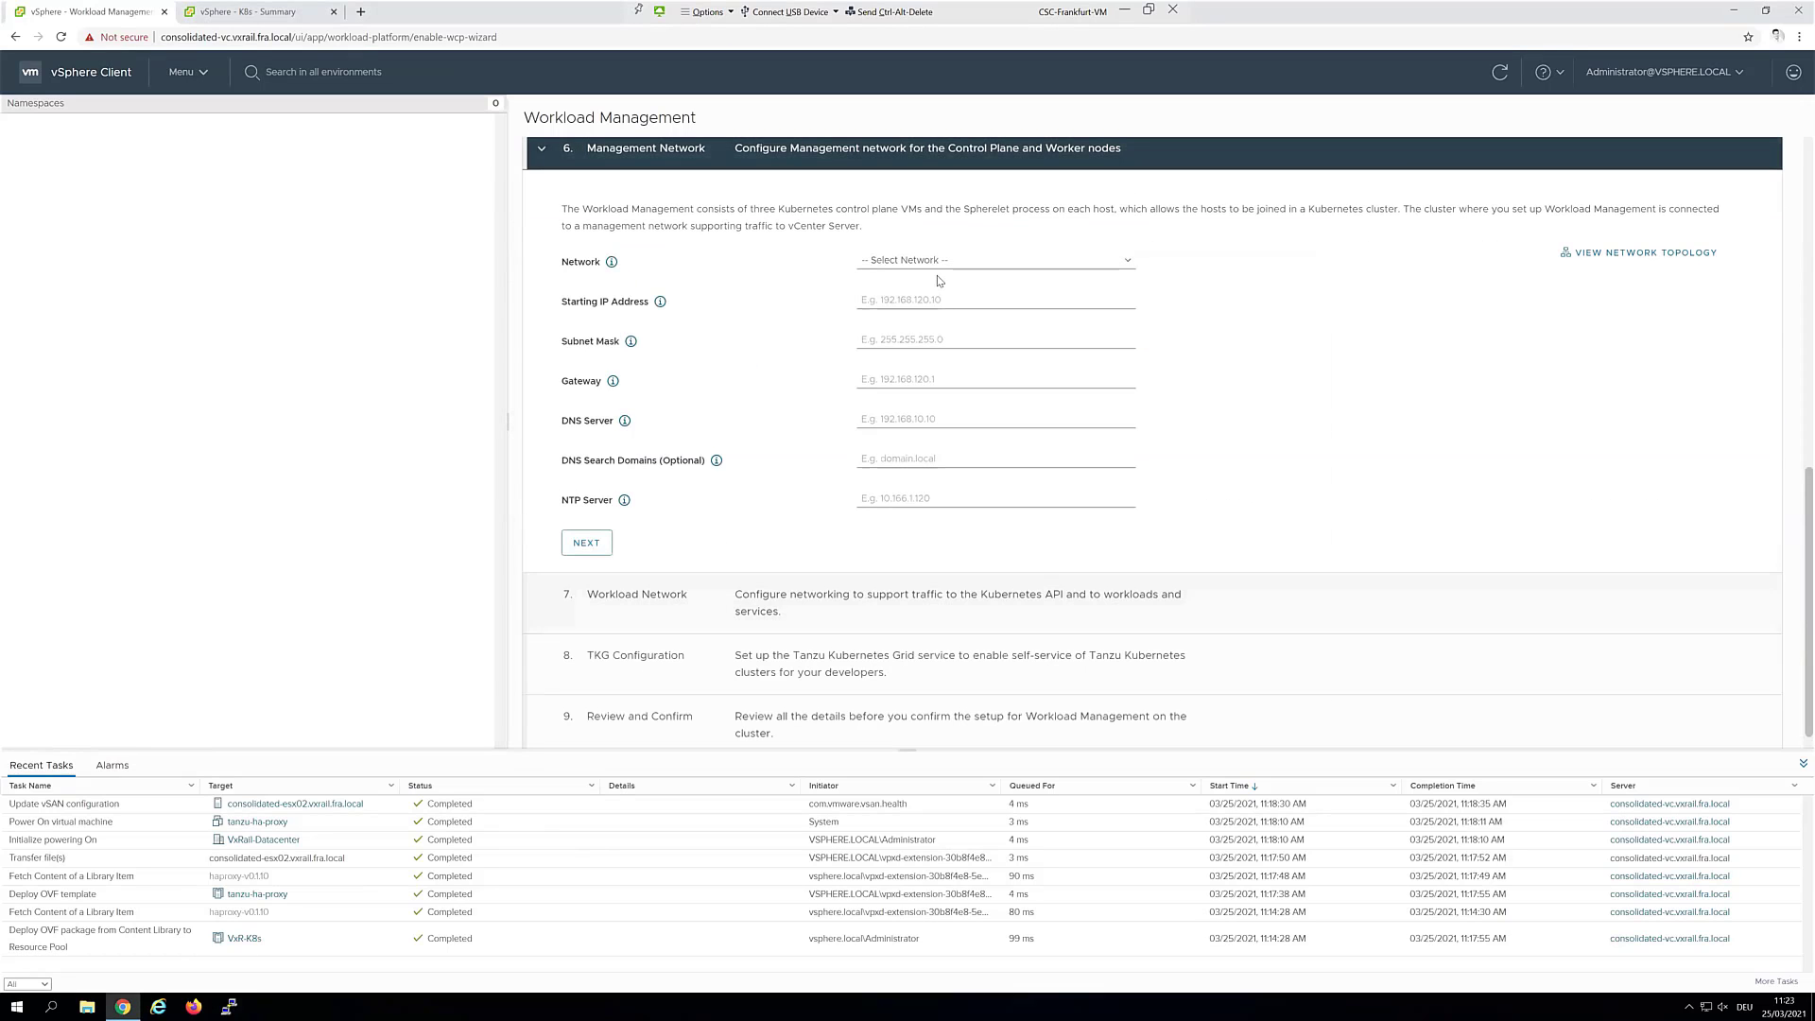
Use the Management Network port group with start IP 172.32.1.151 and mask 255.255.255.0
left_click(940, 264)
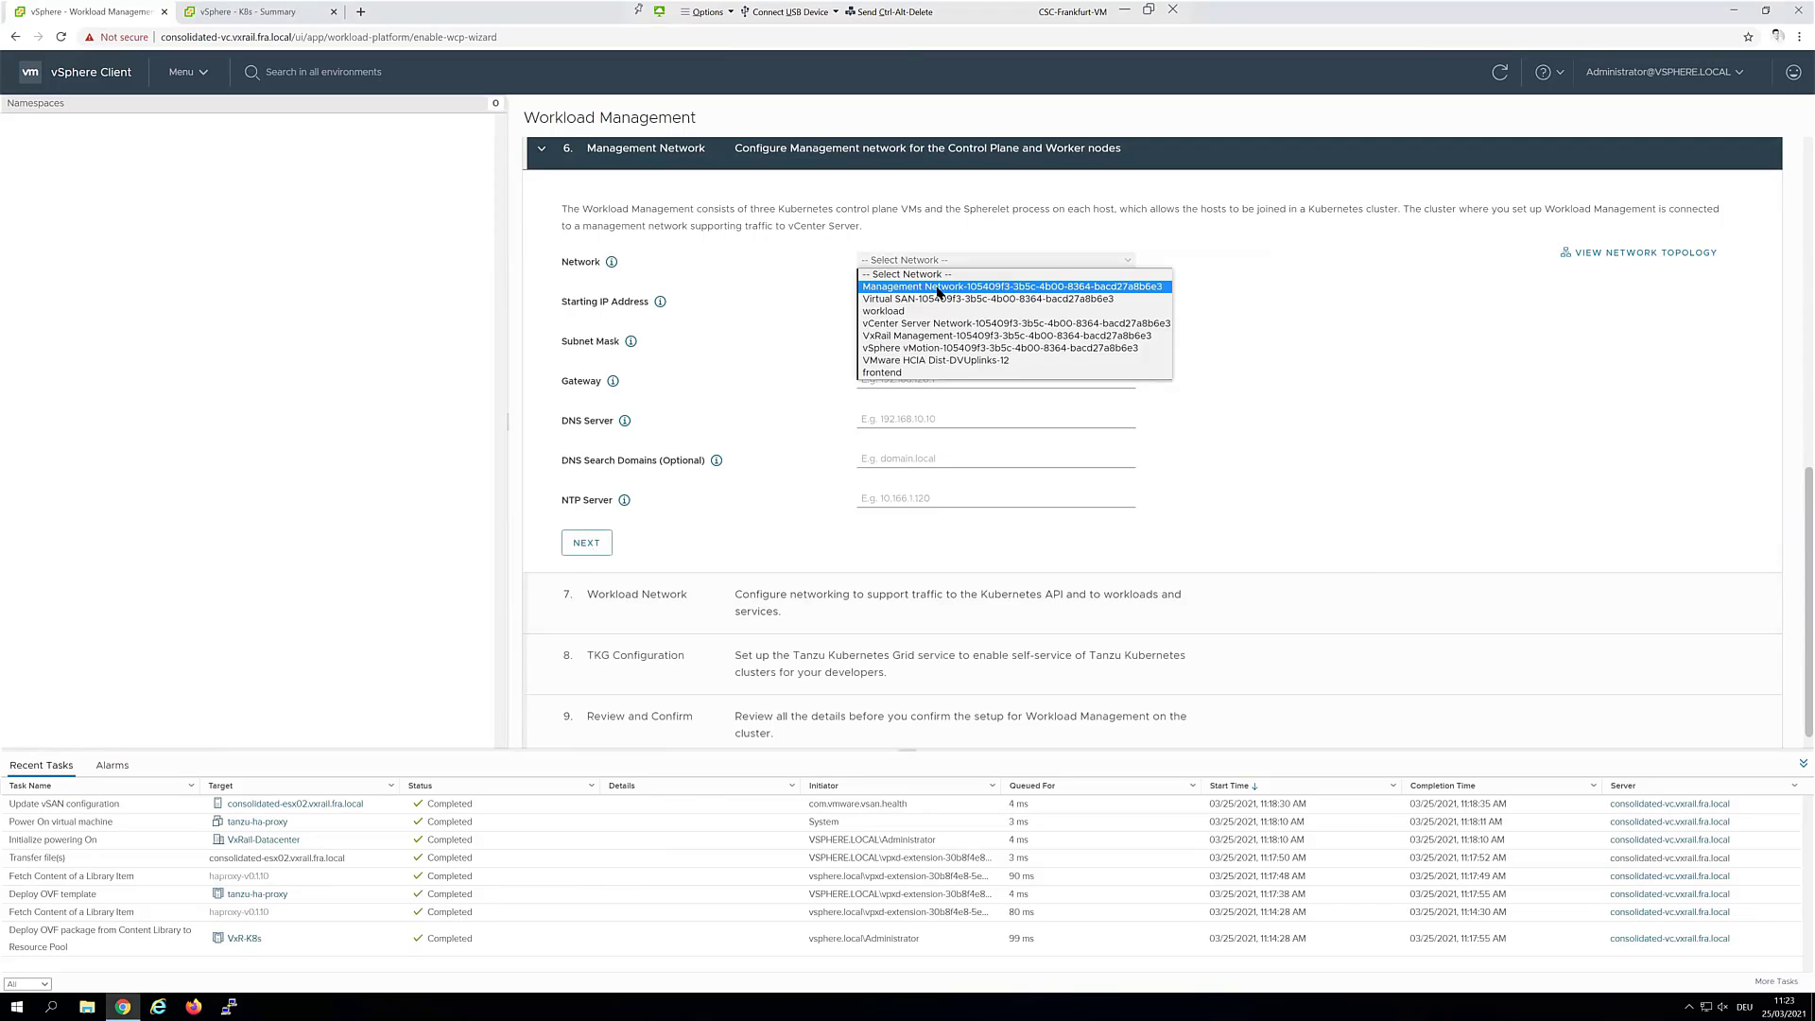
left_click(938, 287)
left_click(935, 301)
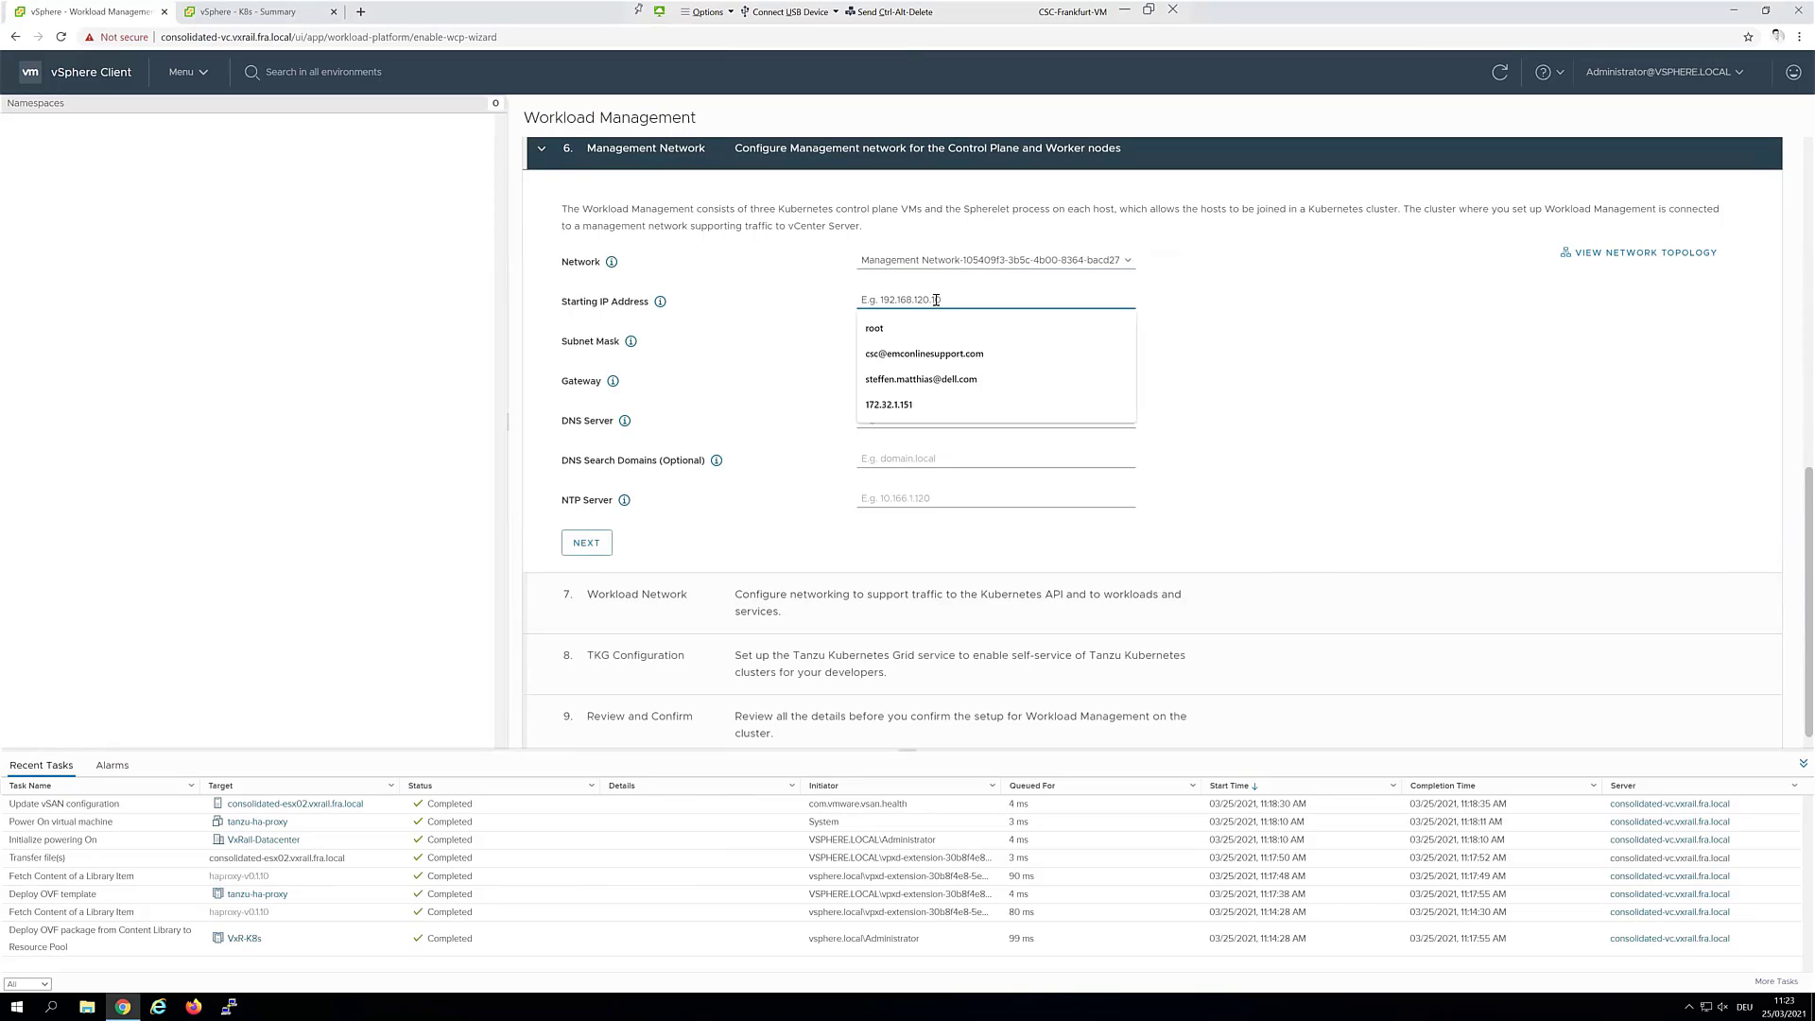
left_click(936, 405)
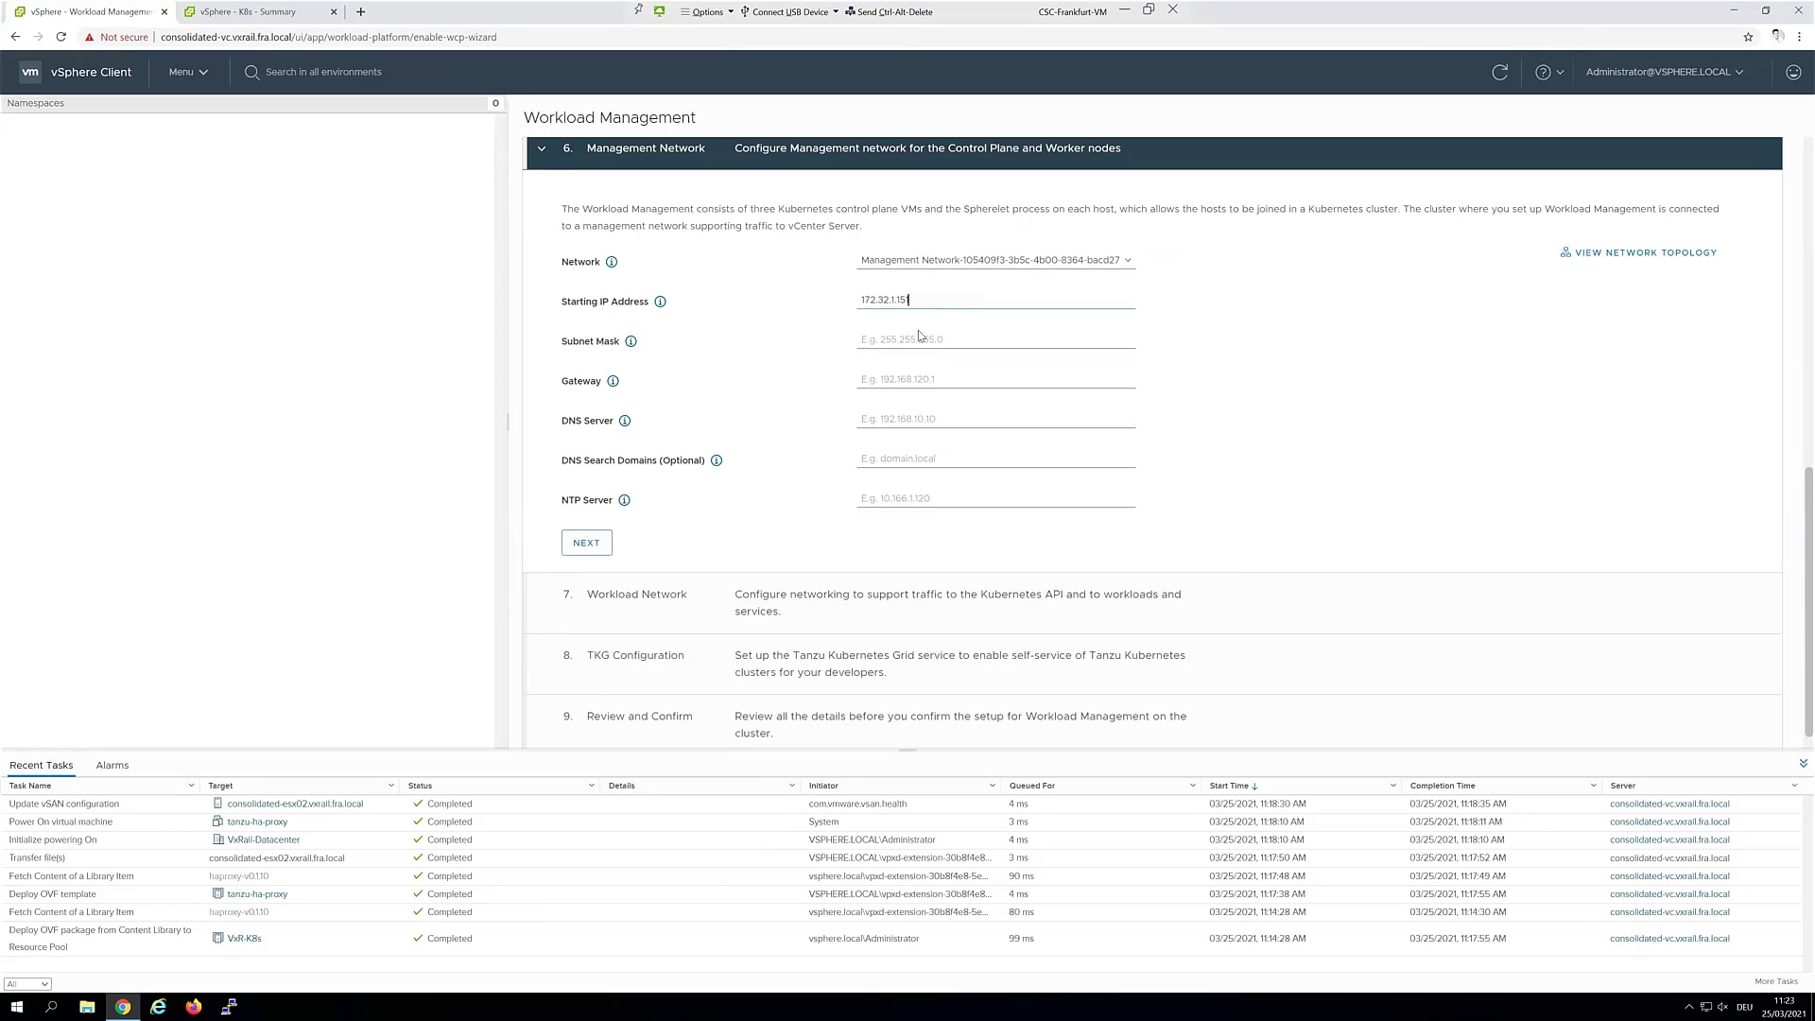
left_click(919, 335)
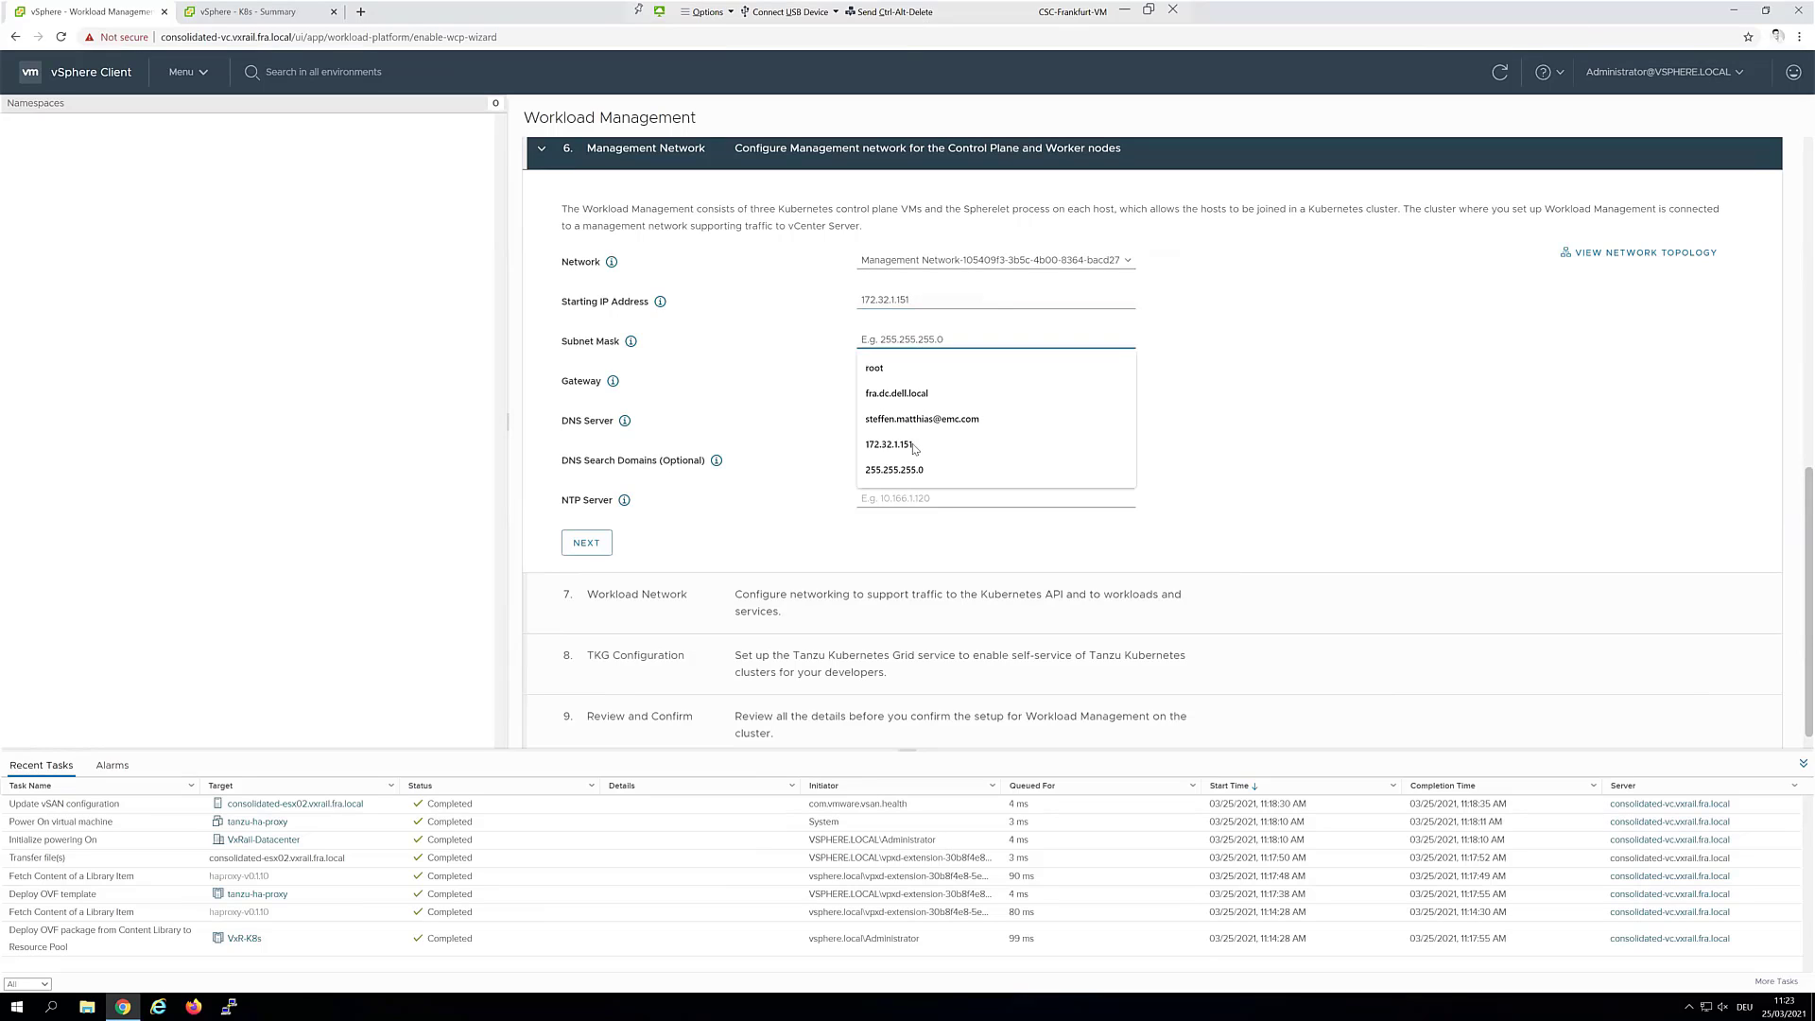
left_click(914, 471)
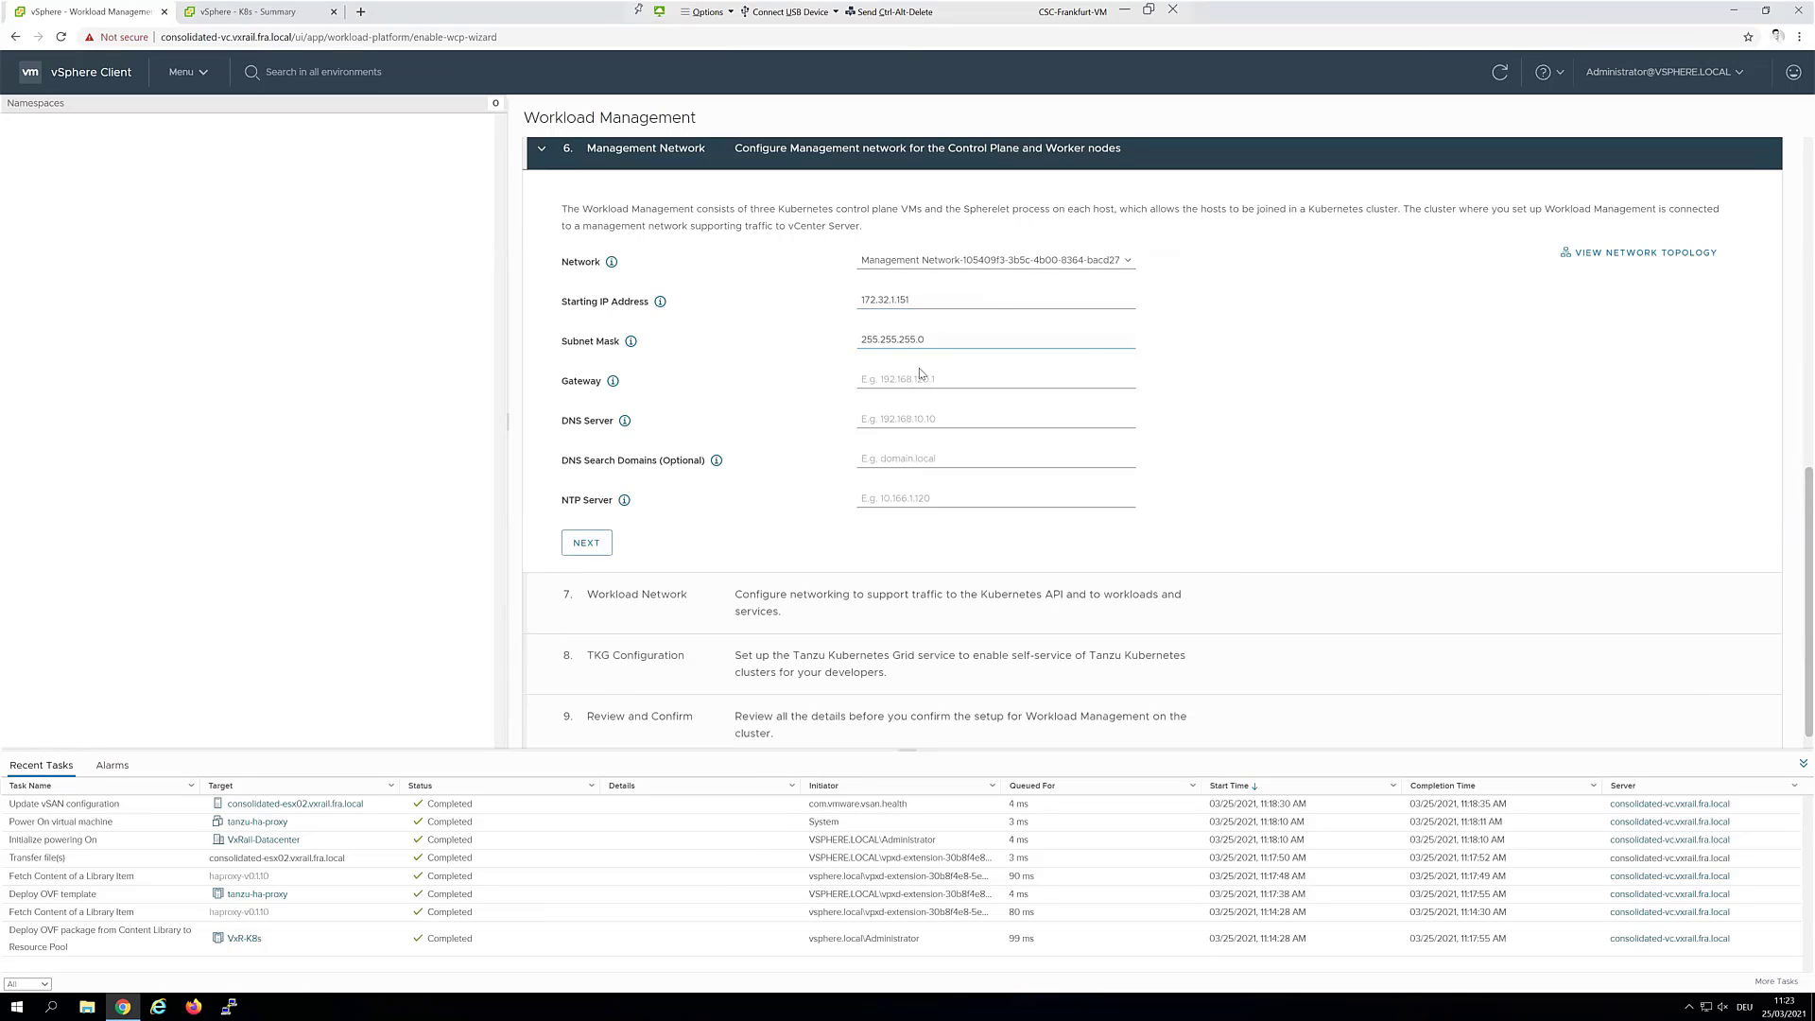
Set gateway 172.32.1.1, DNS and NTP 10.204.96.11, and search domain vxrail.fra.local
left_click(918, 379)
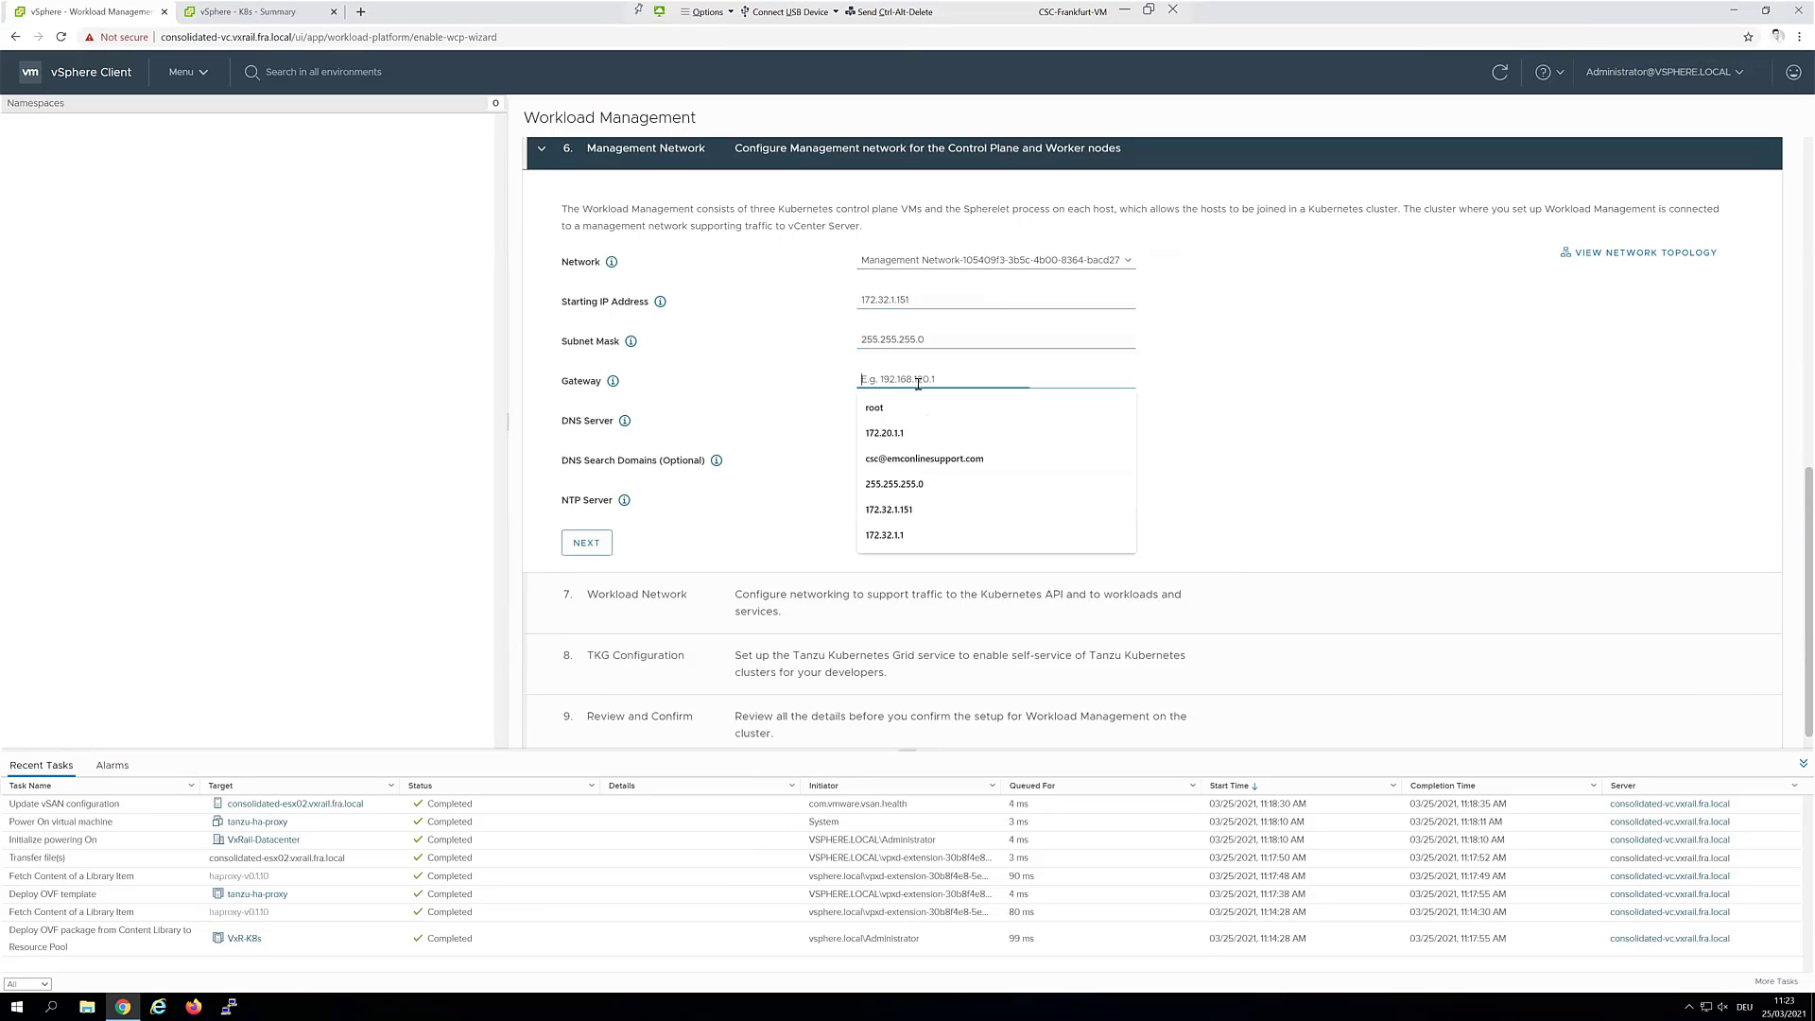
left_click(912, 535)
left_click(921, 416)
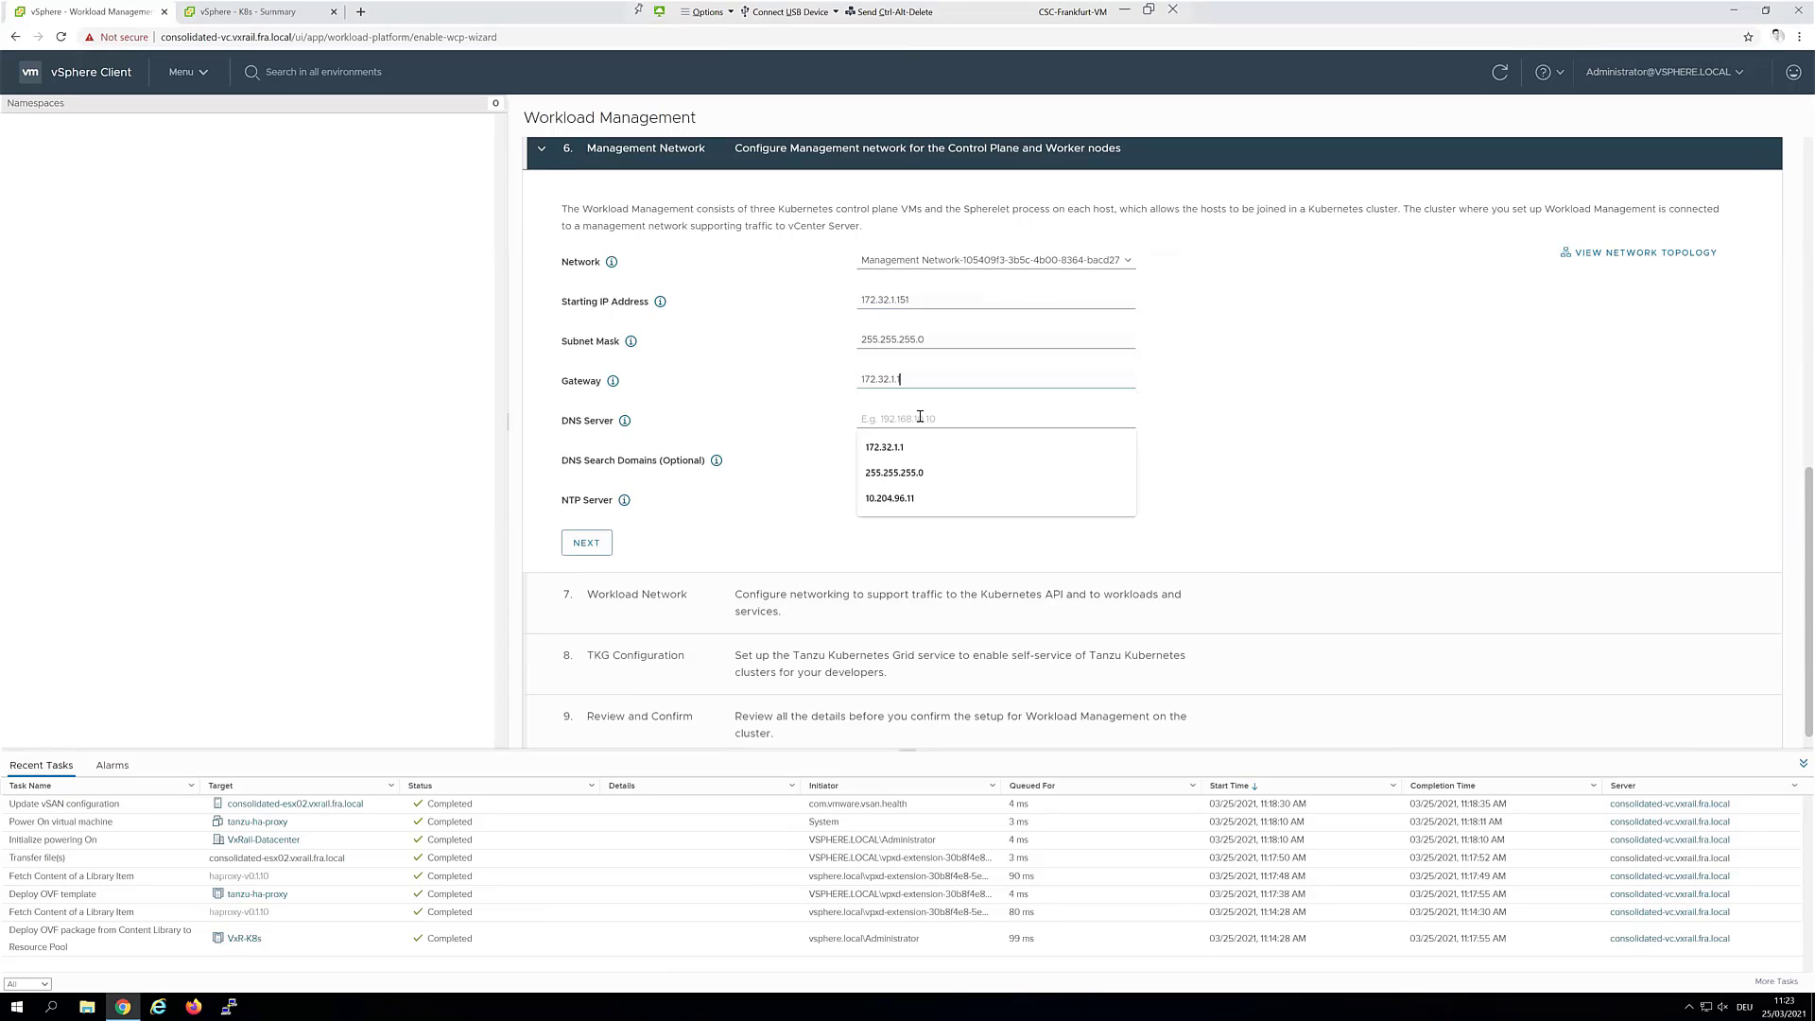
left_click(908, 498)
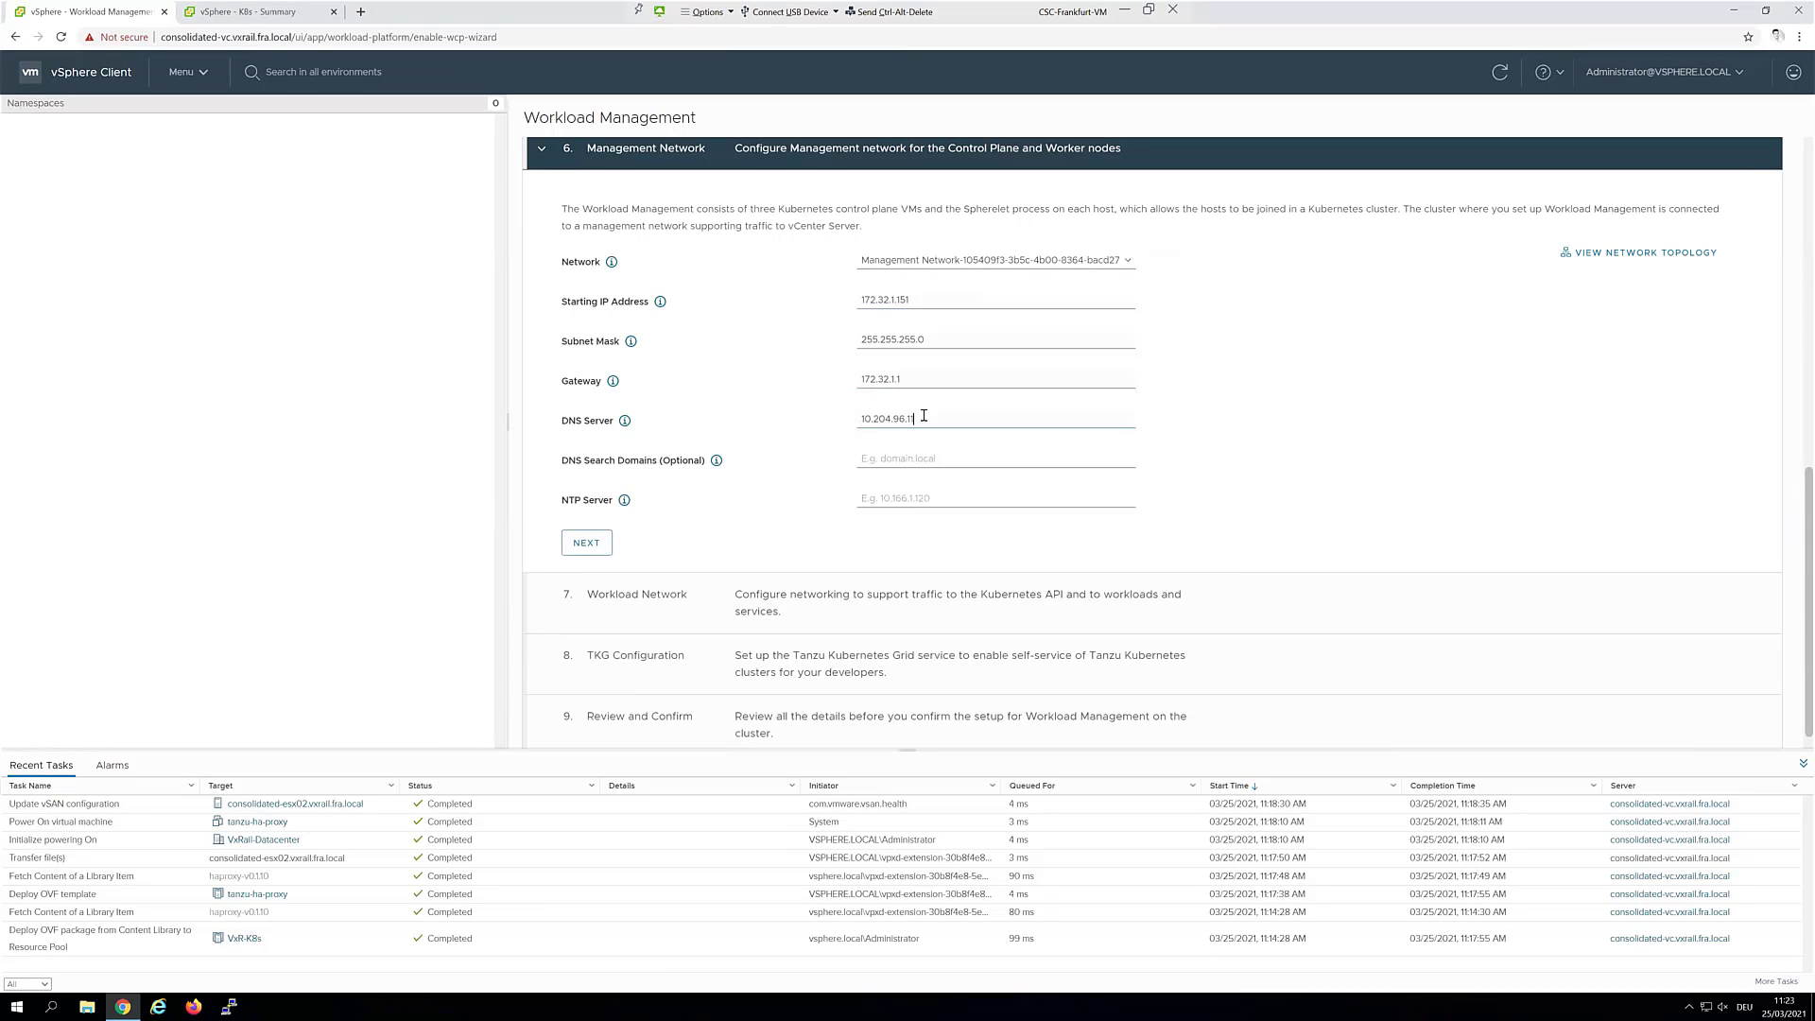
left_click_drag(925, 419, 813, 419)
key("ctrl+c")
left_click(951, 500)
key("ctrl+v")
left_click(885, 457)
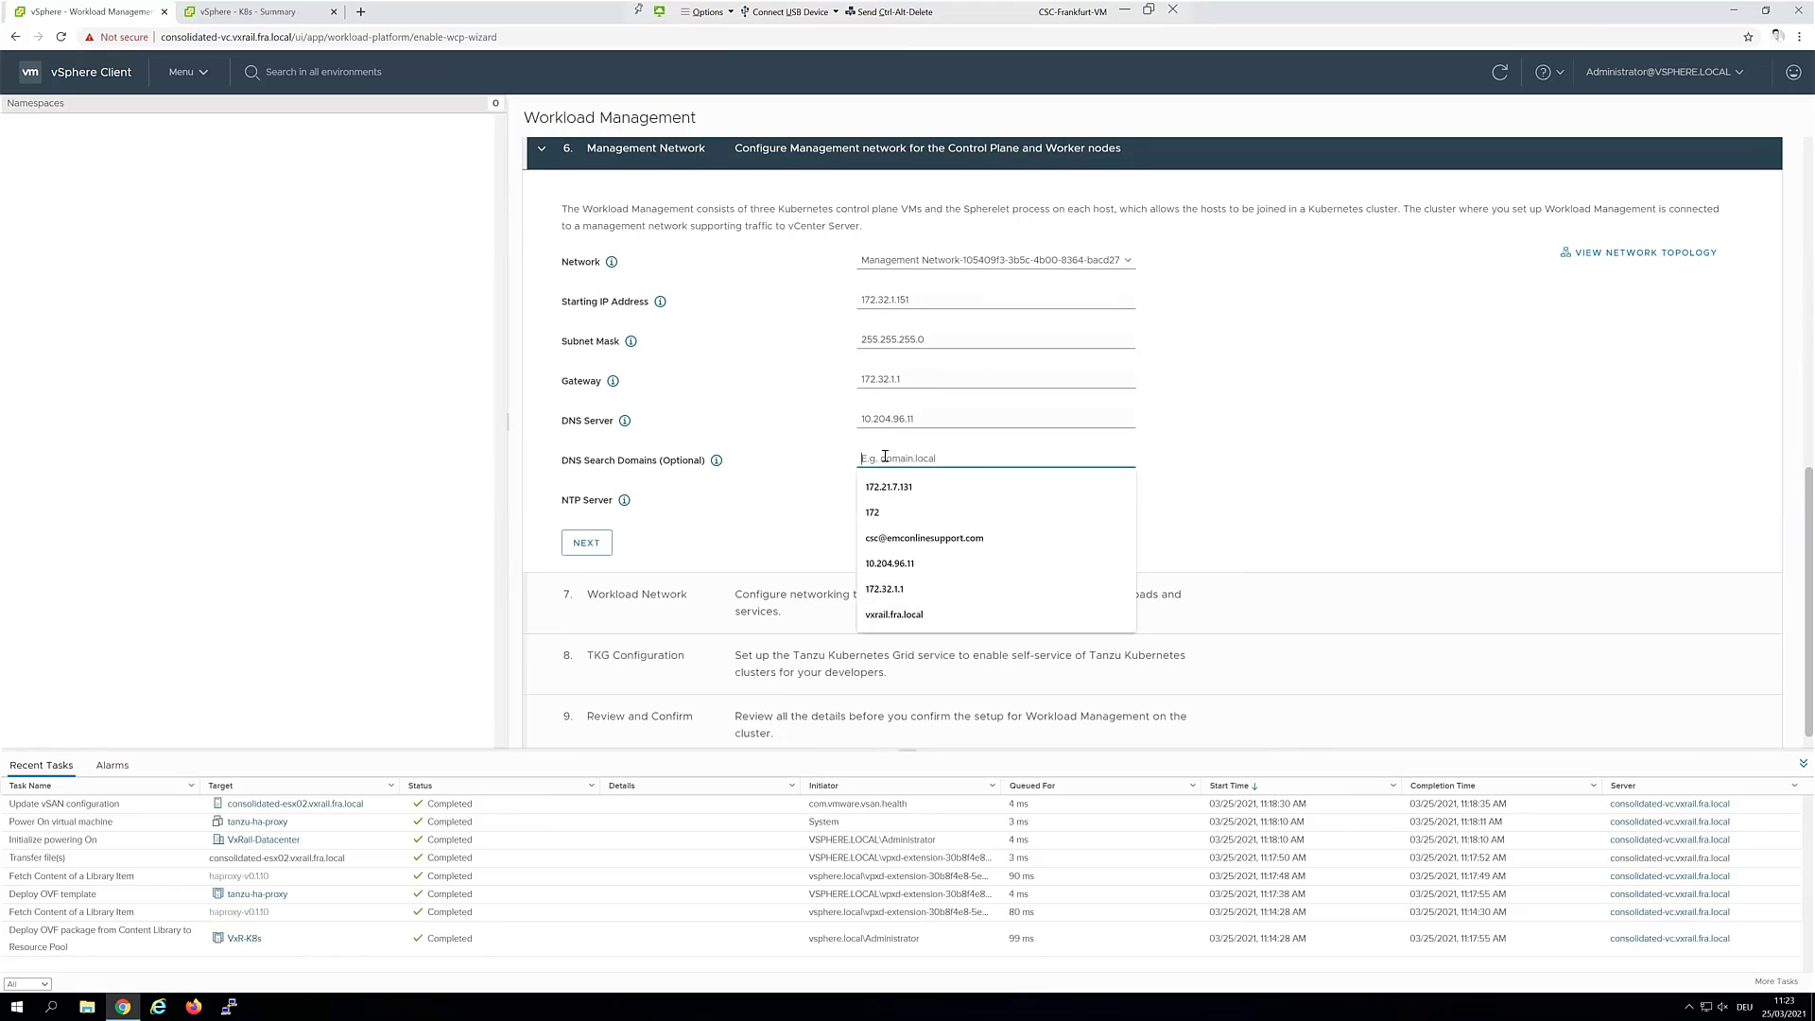
left_click(906, 613)
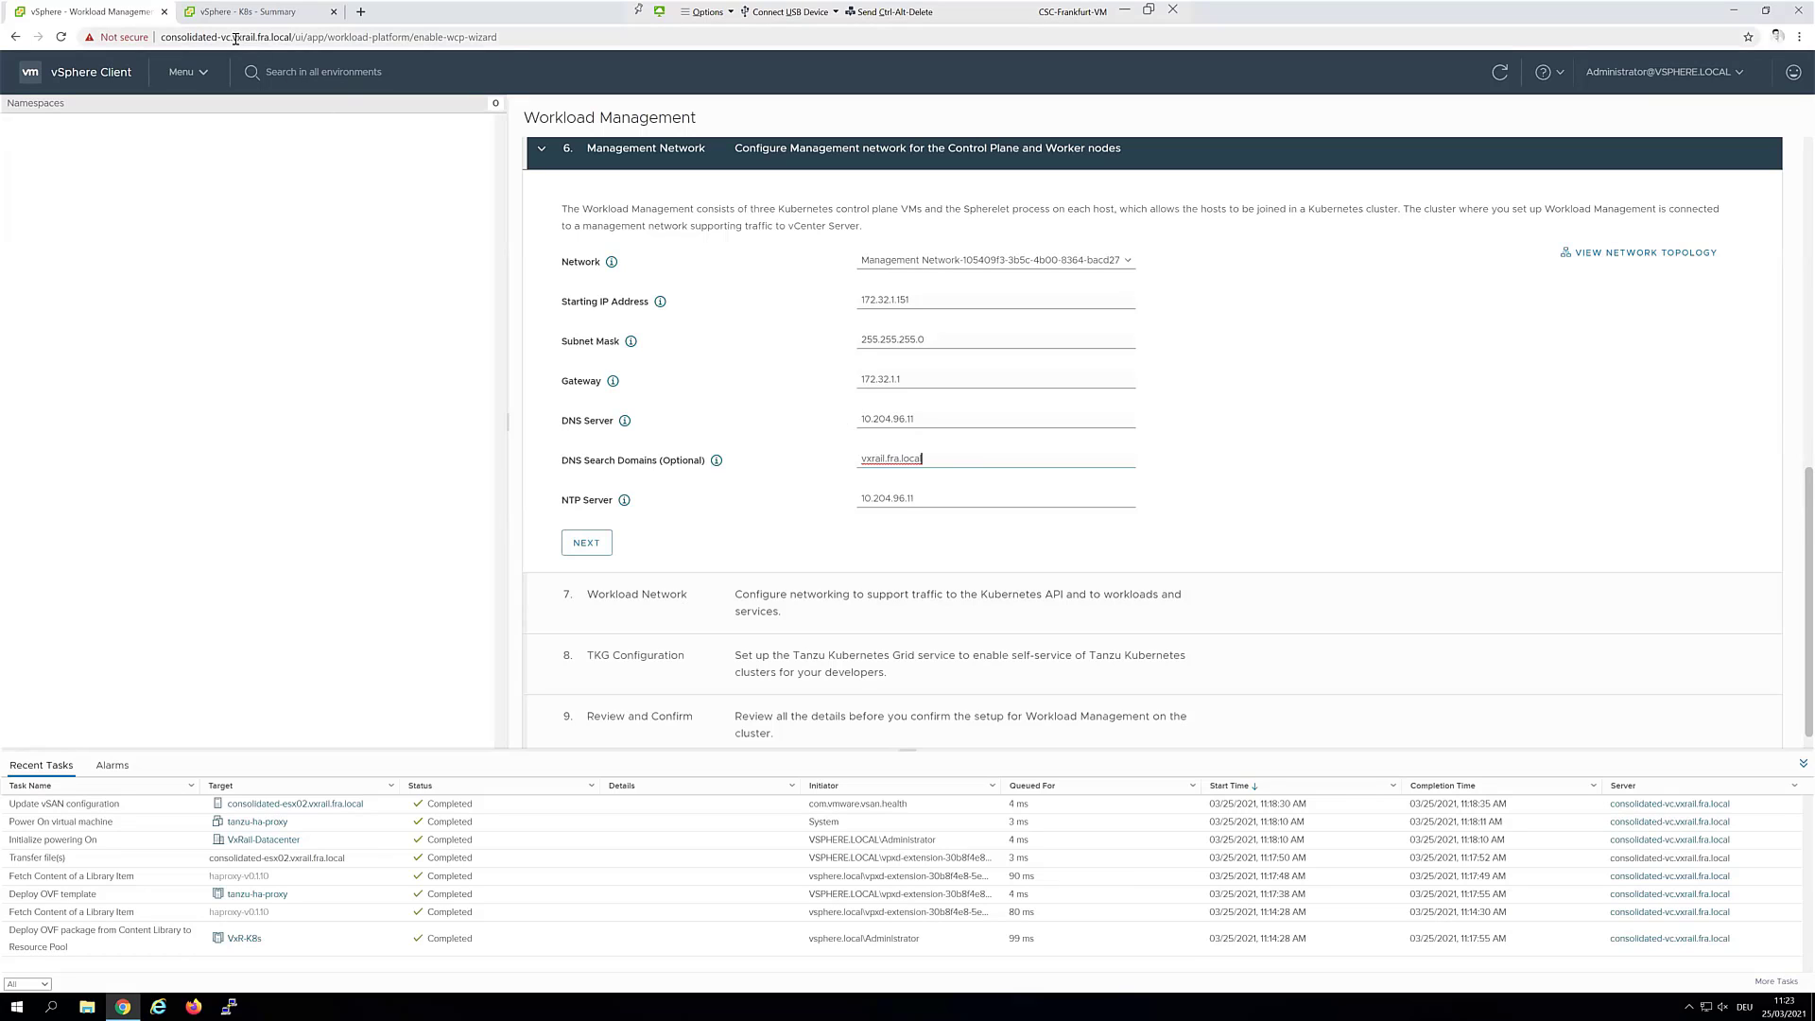
On the Workload Network step, set the DNS server to 10.204.96.11
left_click(586, 543)
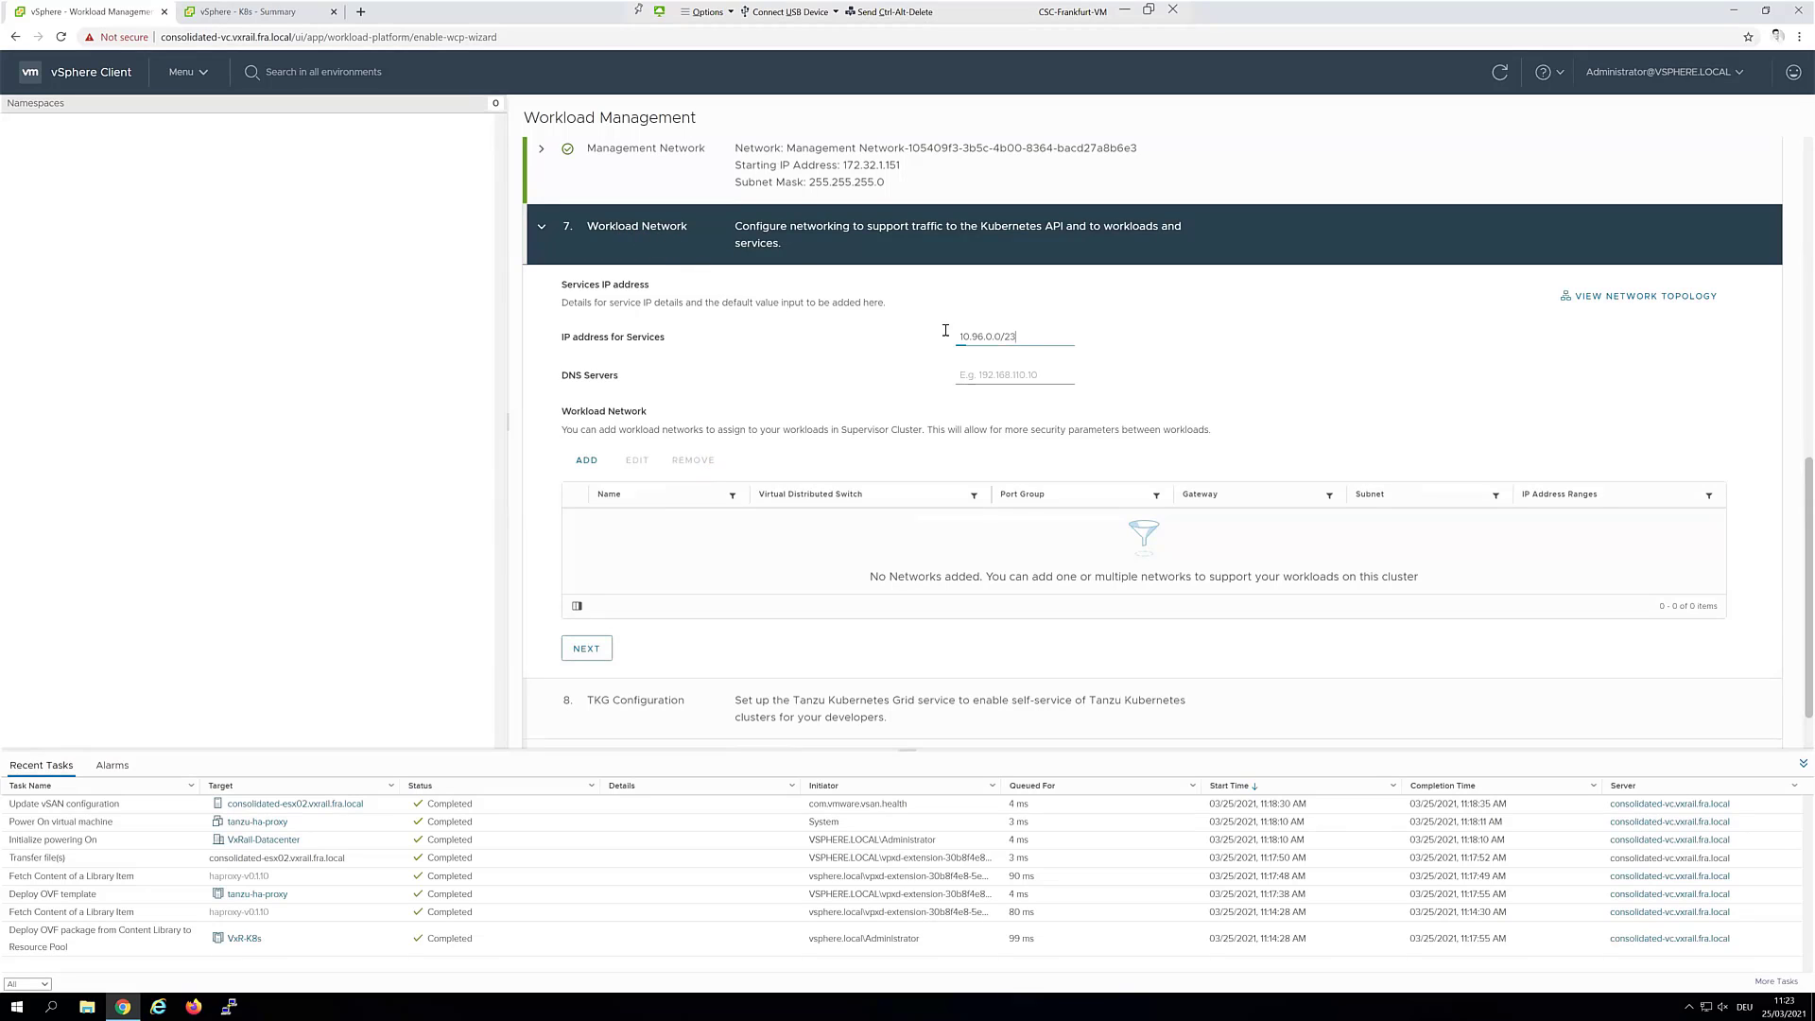
left_click_drag(946, 330, 921, 339)
left_click(1028, 373)
key("ctrl+v")
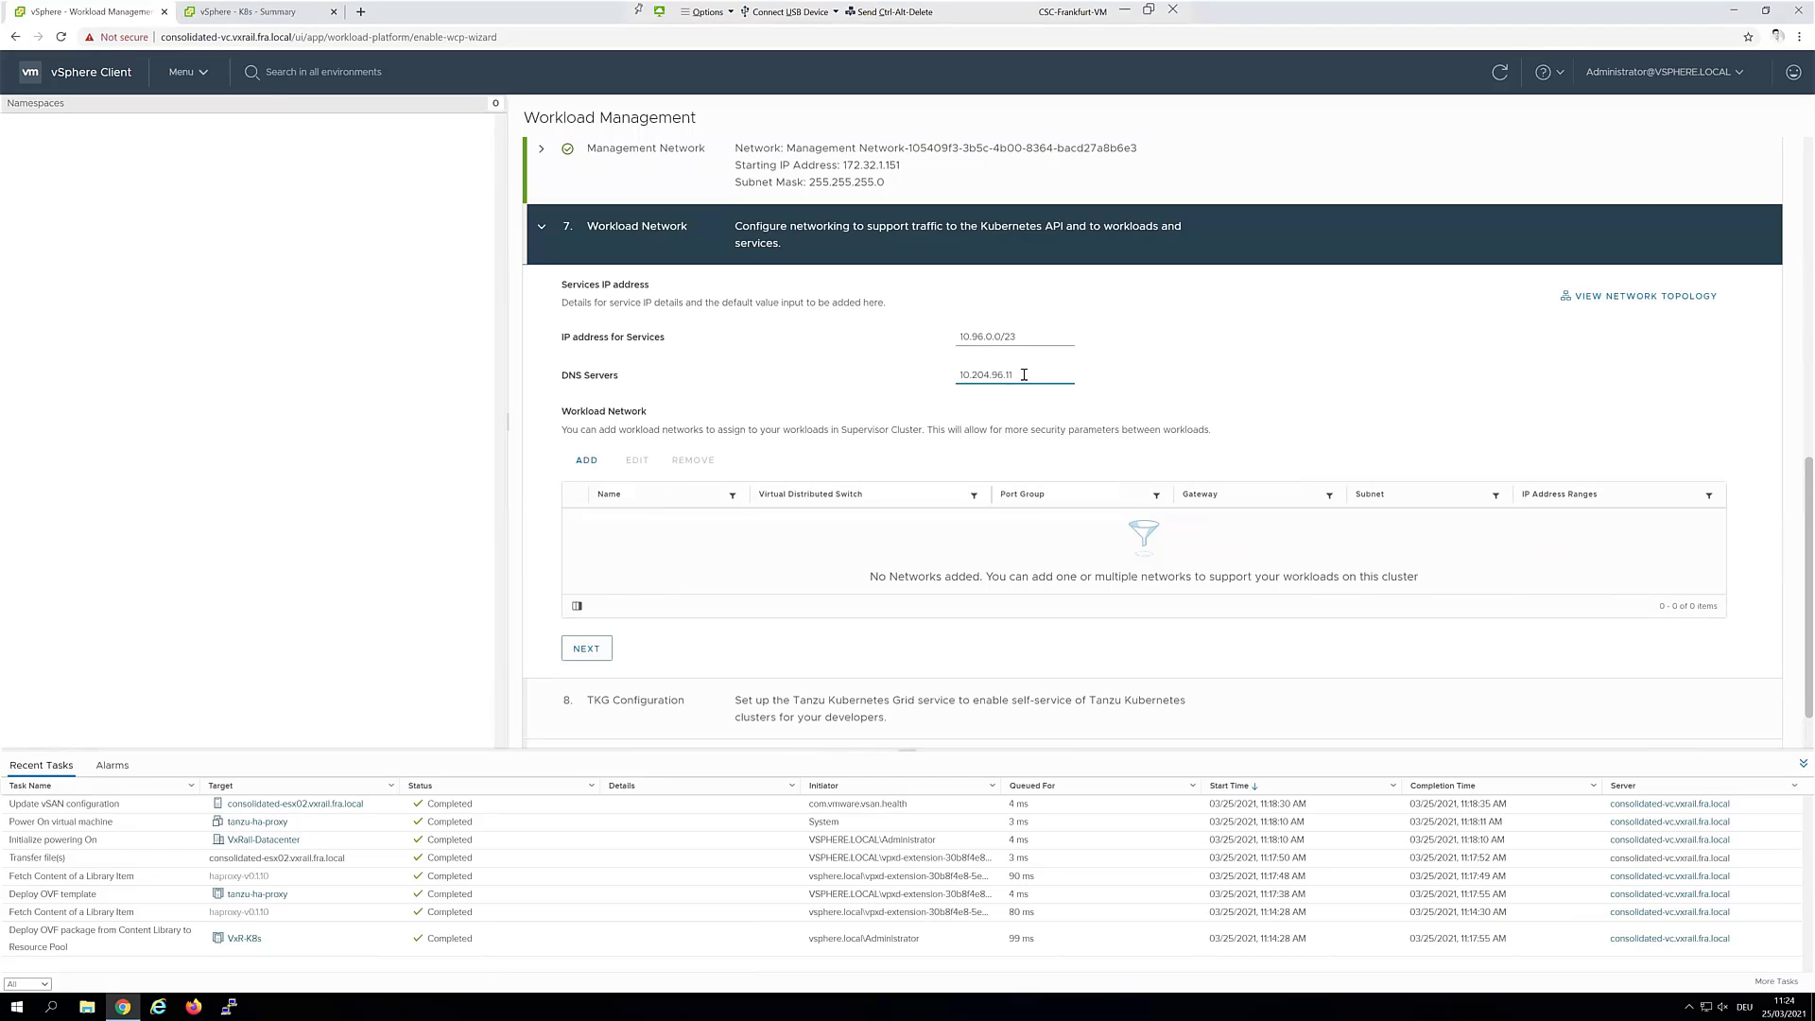
Add network-1 on the workload port group: gateway 172.32.10.1, mask 255.255.255.224, range 172.32.10.5-172.32.10.30
left_click(588, 462)
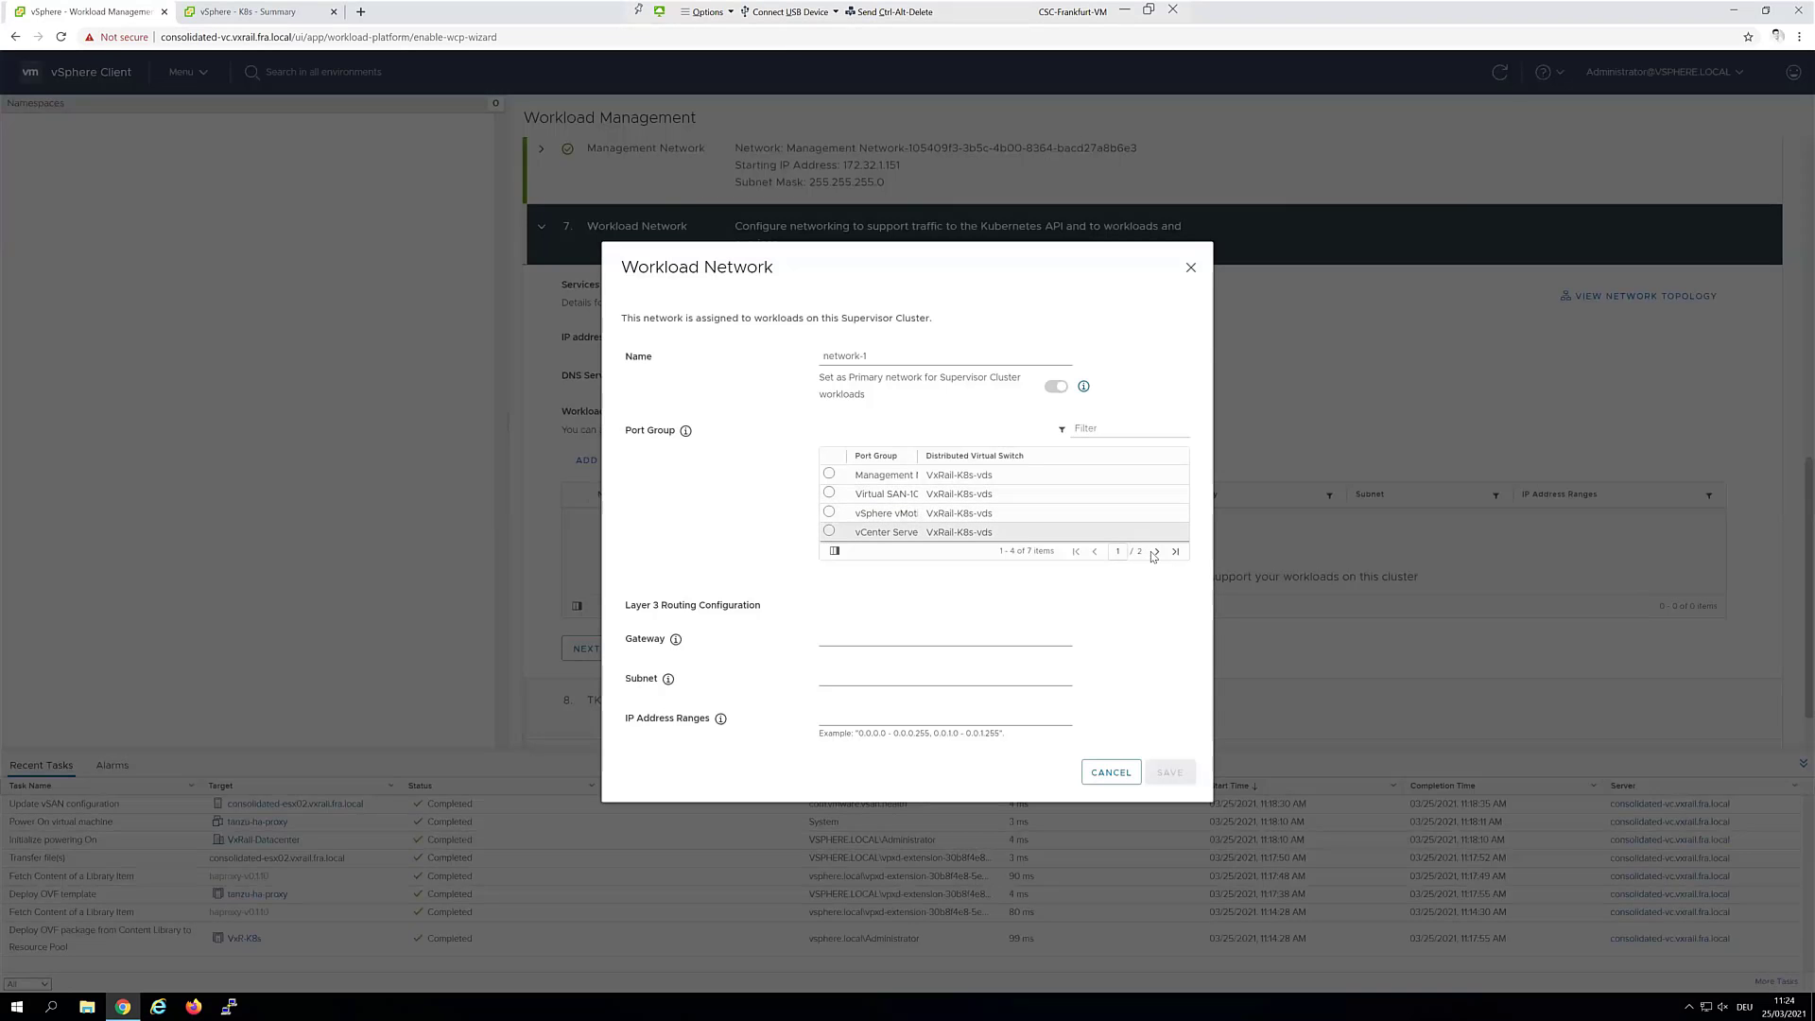
left_click(1155, 552)
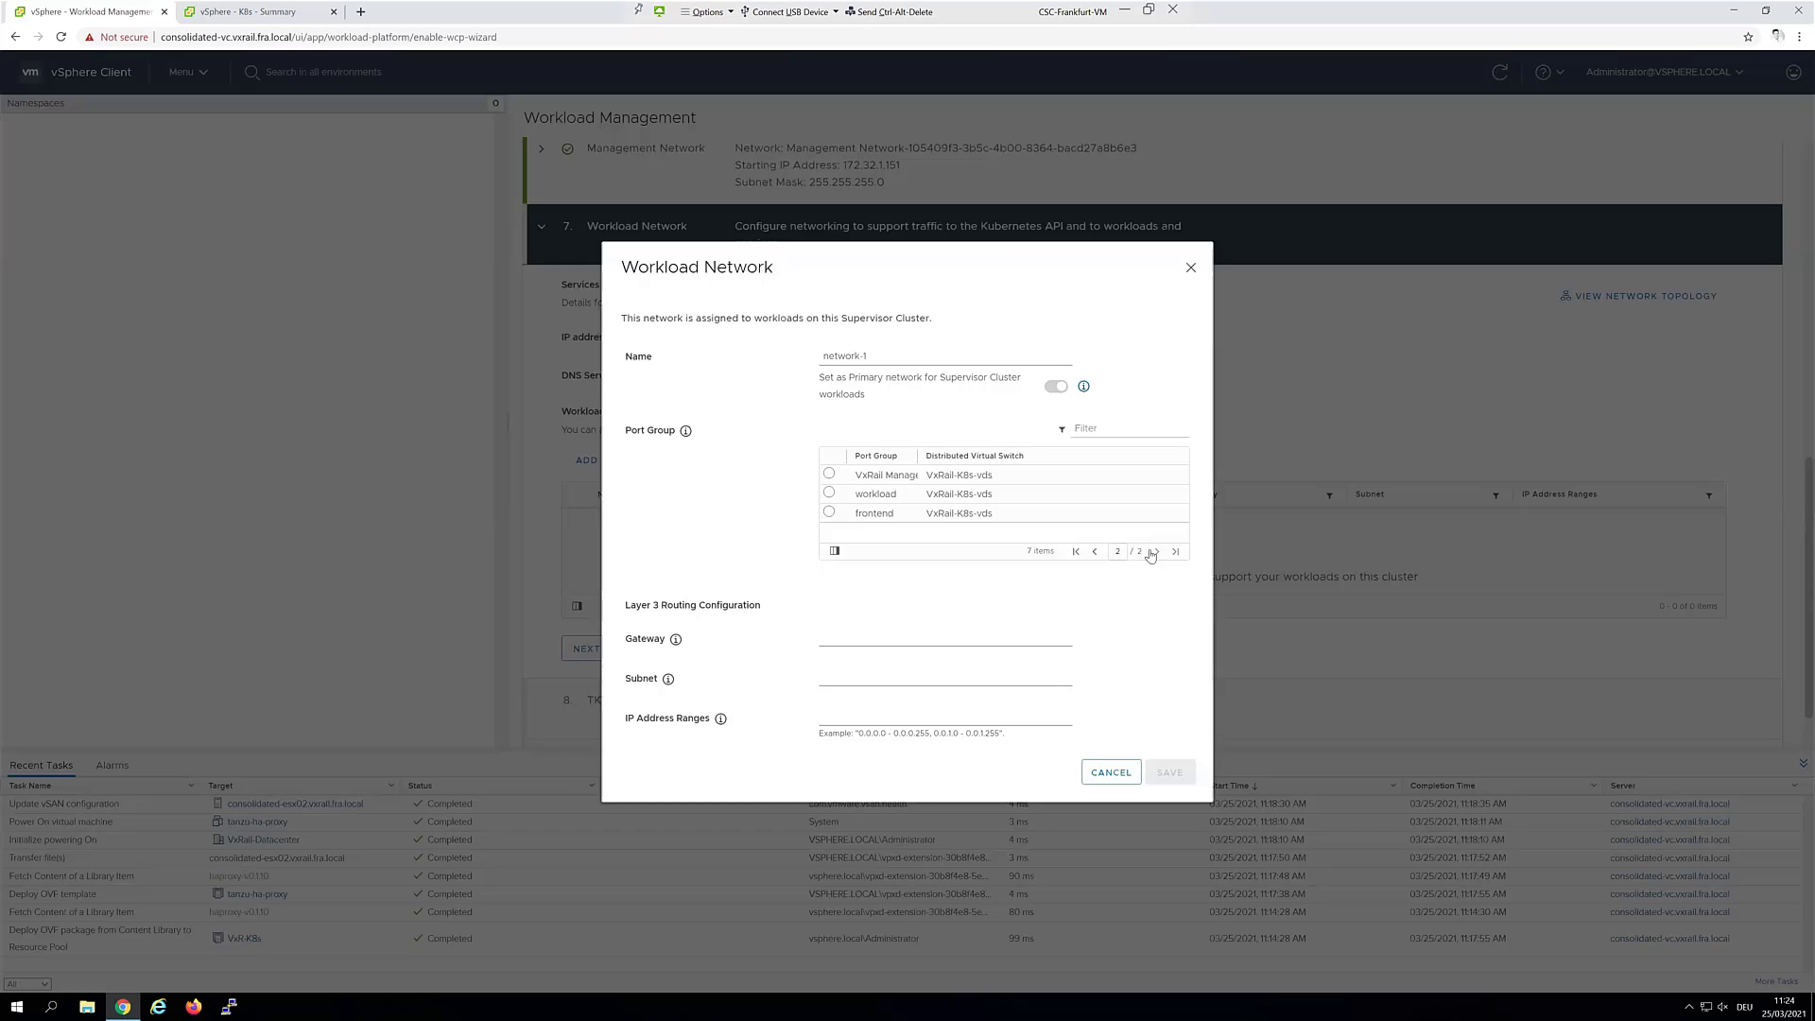
left_click(830, 492)
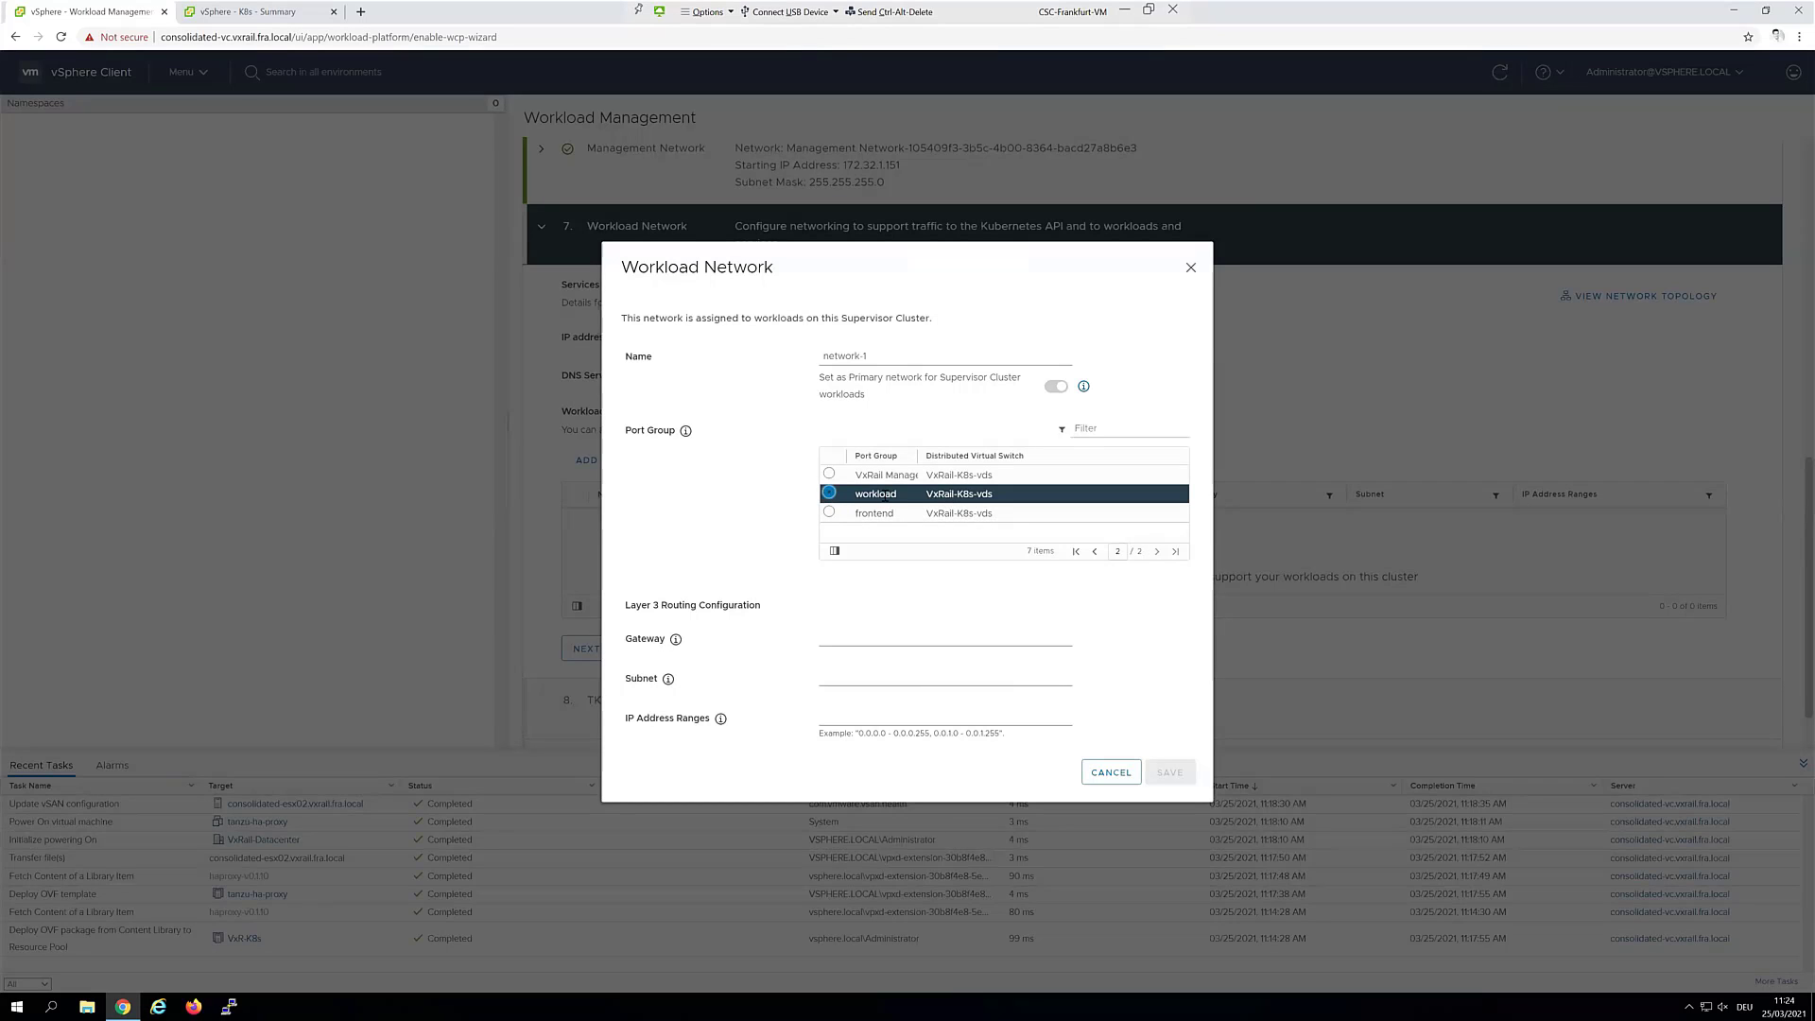
left_click(931, 636)
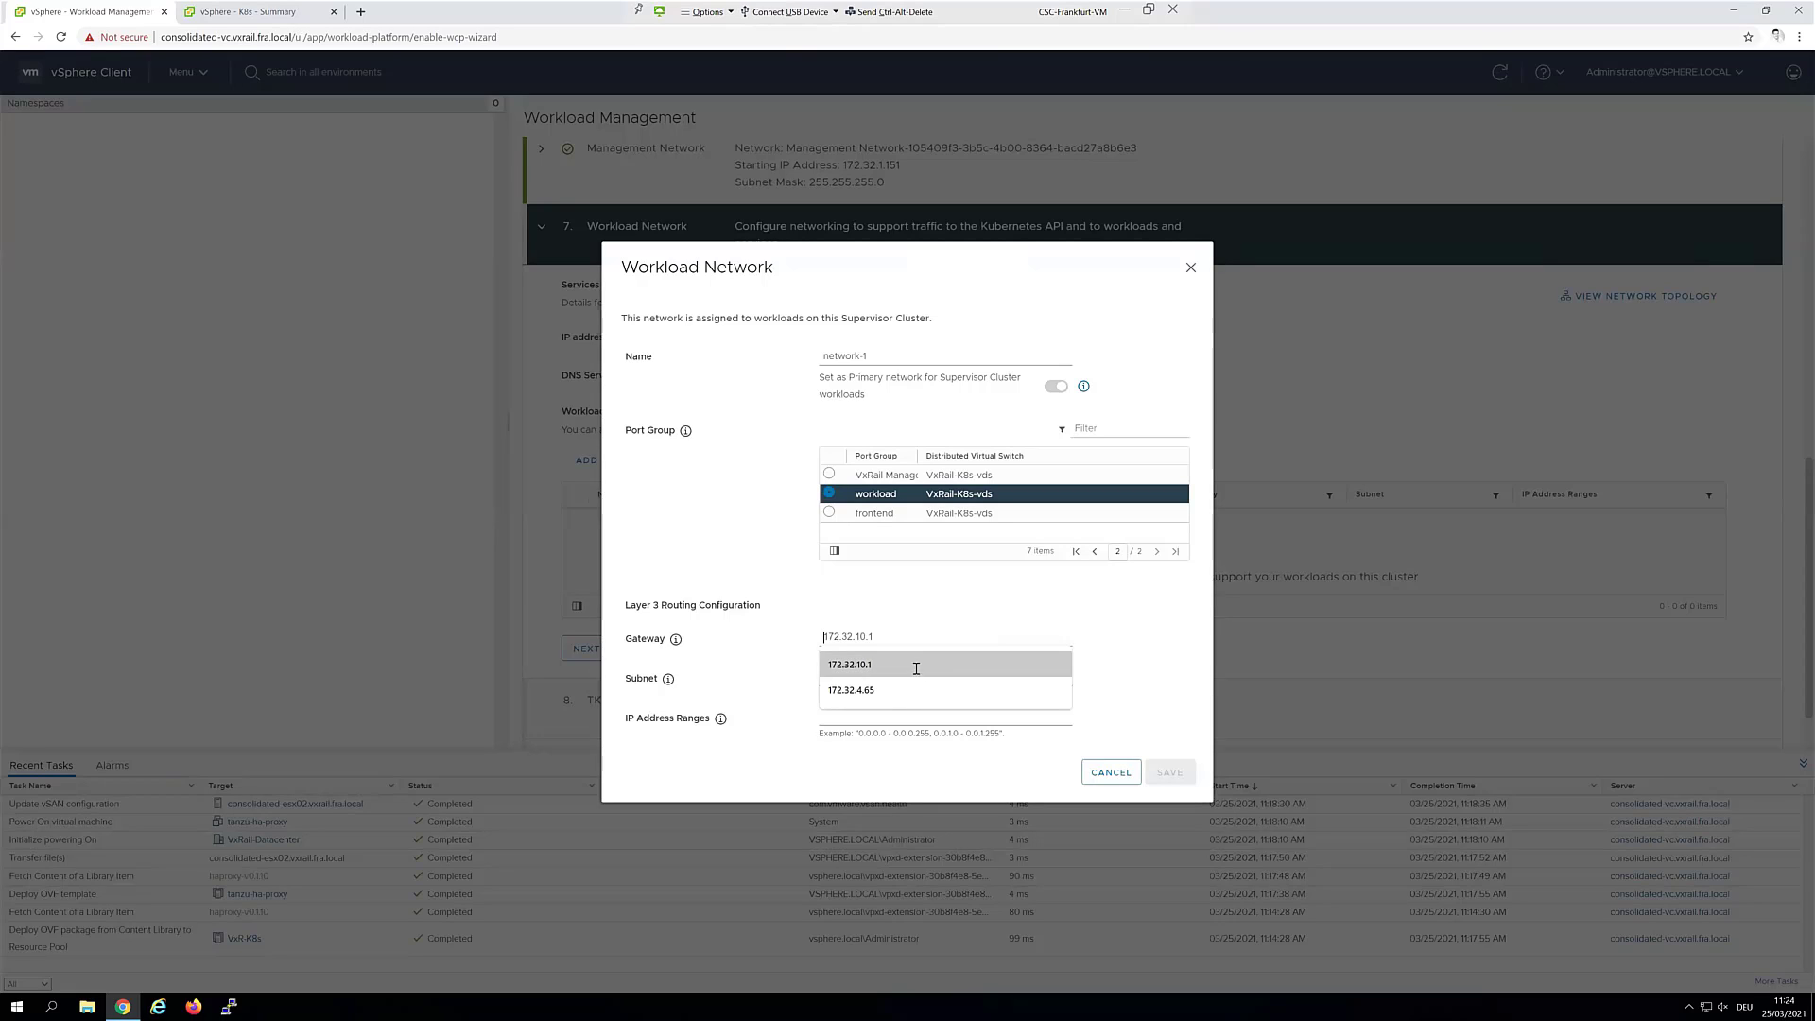
left_click(916, 669)
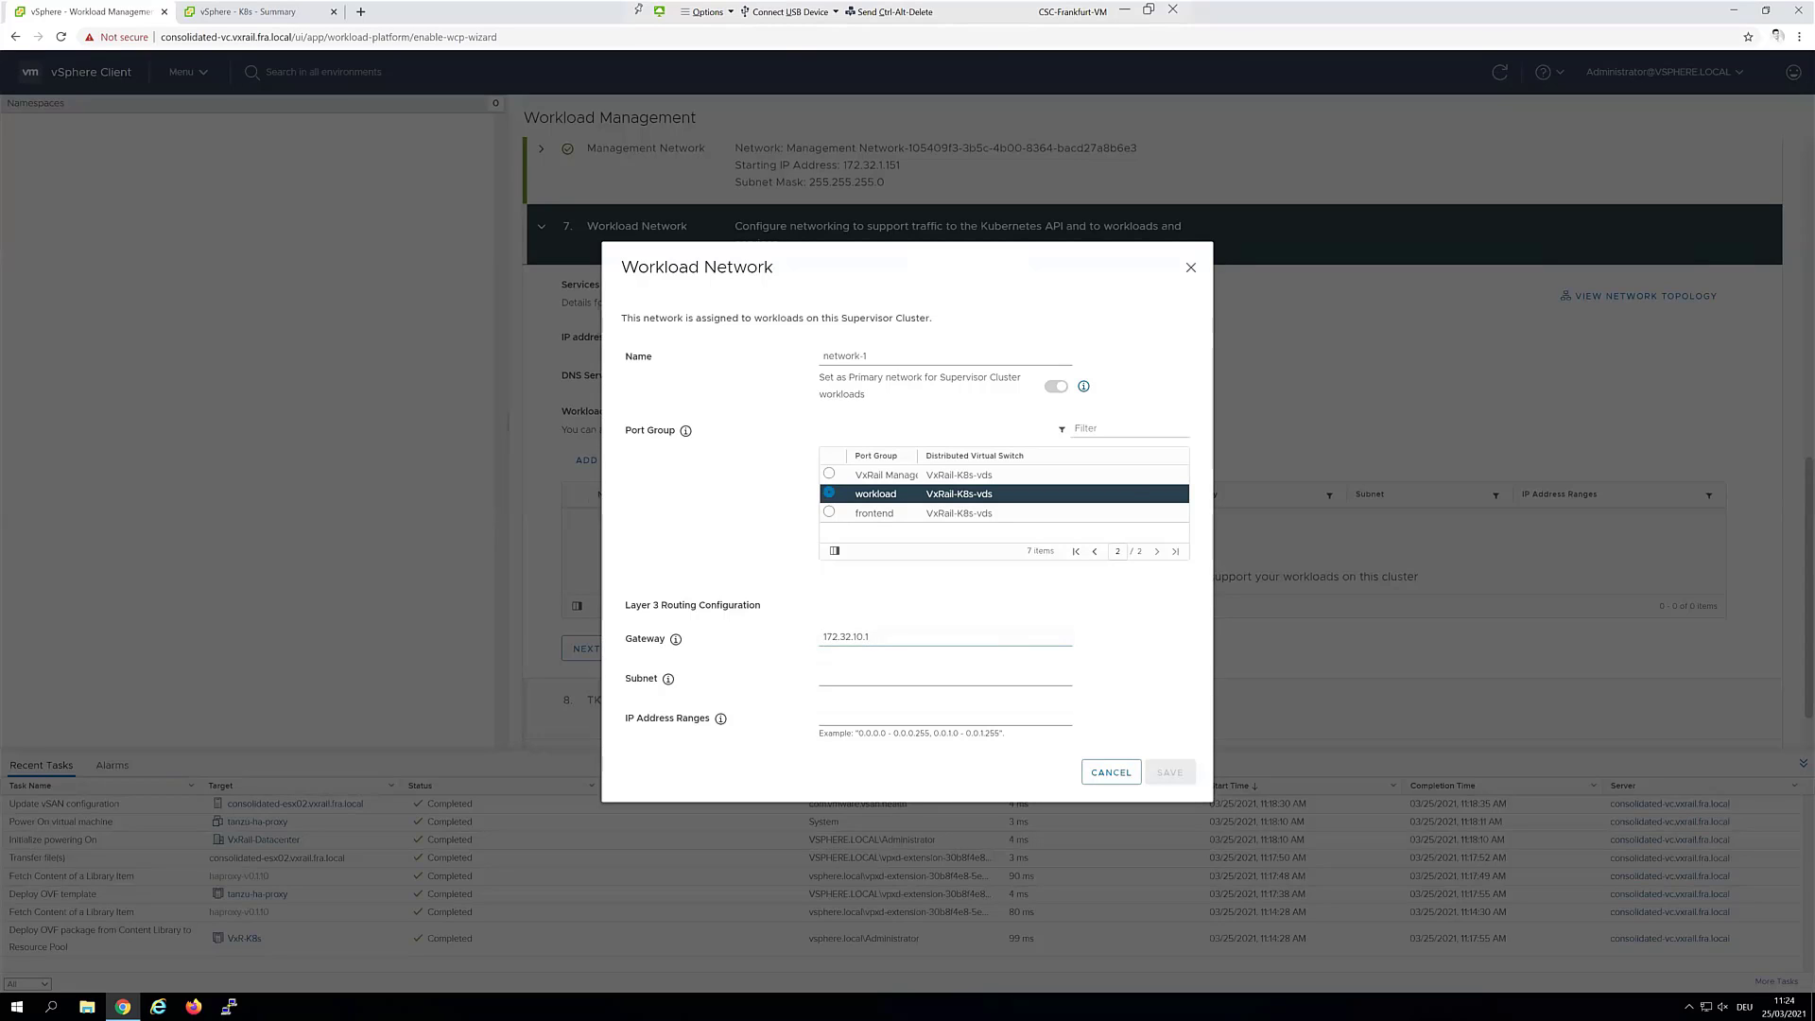
left_click(914, 679)
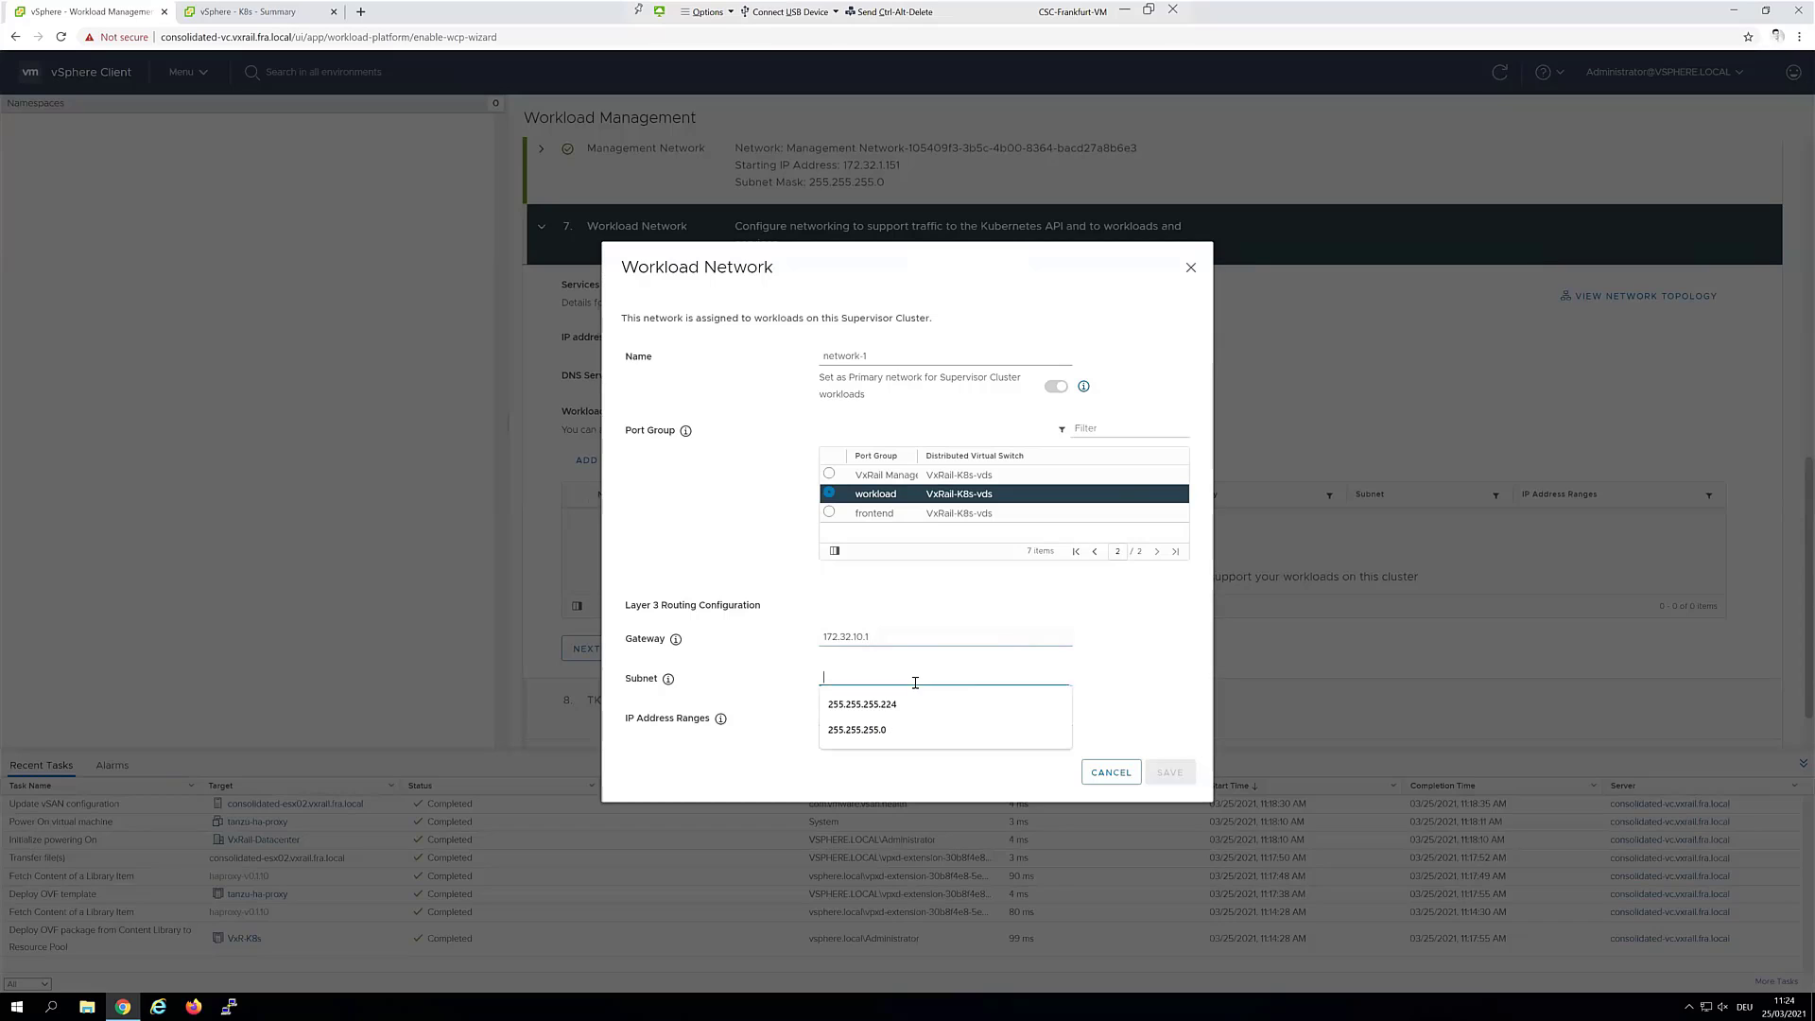
left_click(915, 704)
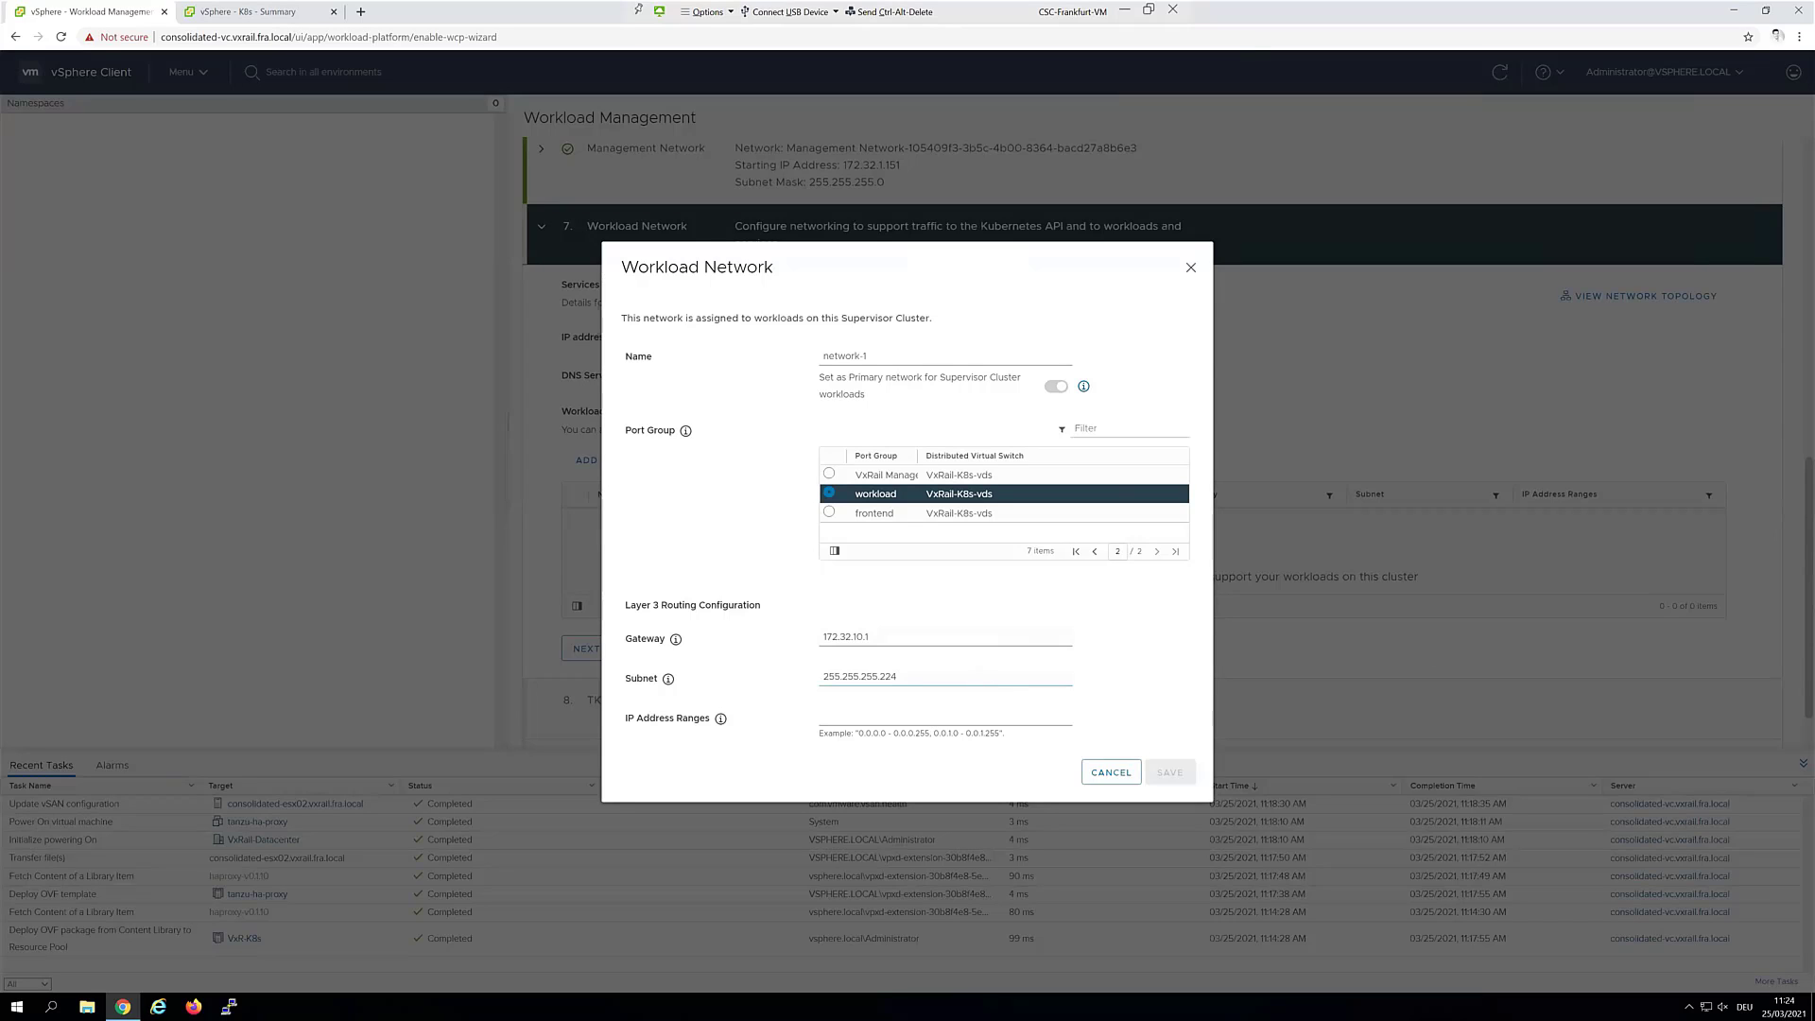
left_click(877, 723)
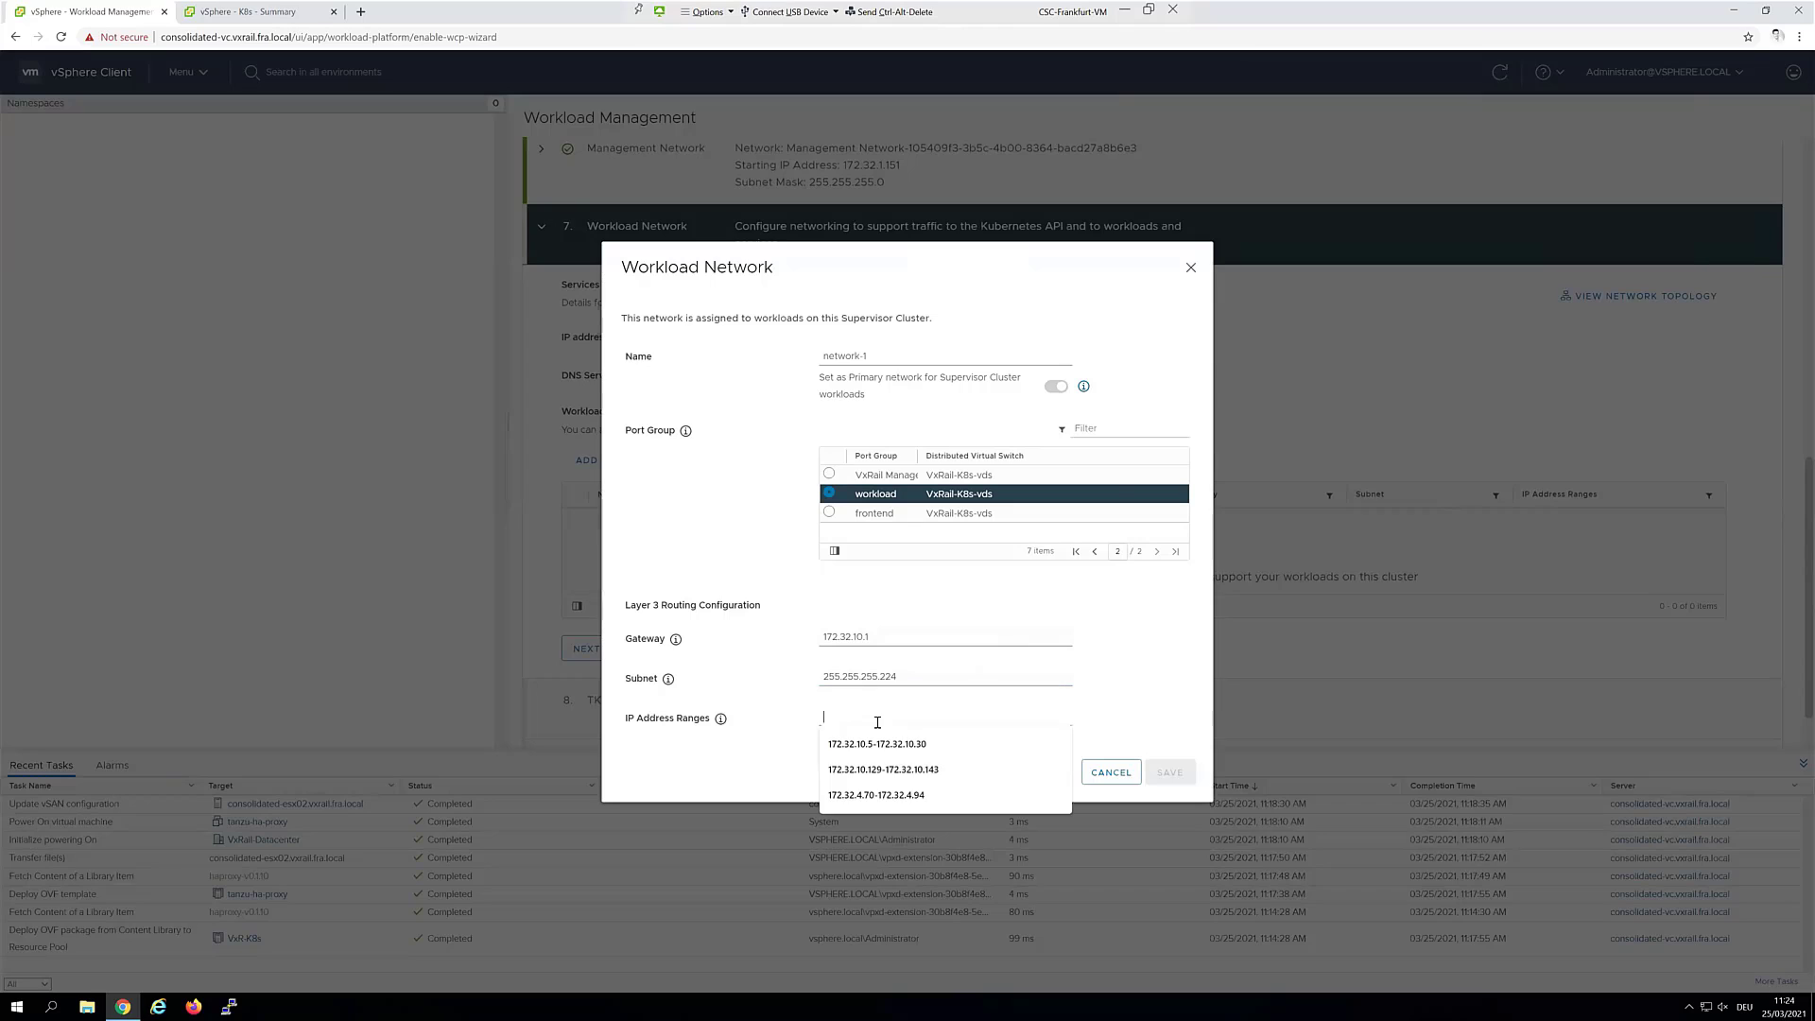
left_click(877, 744)
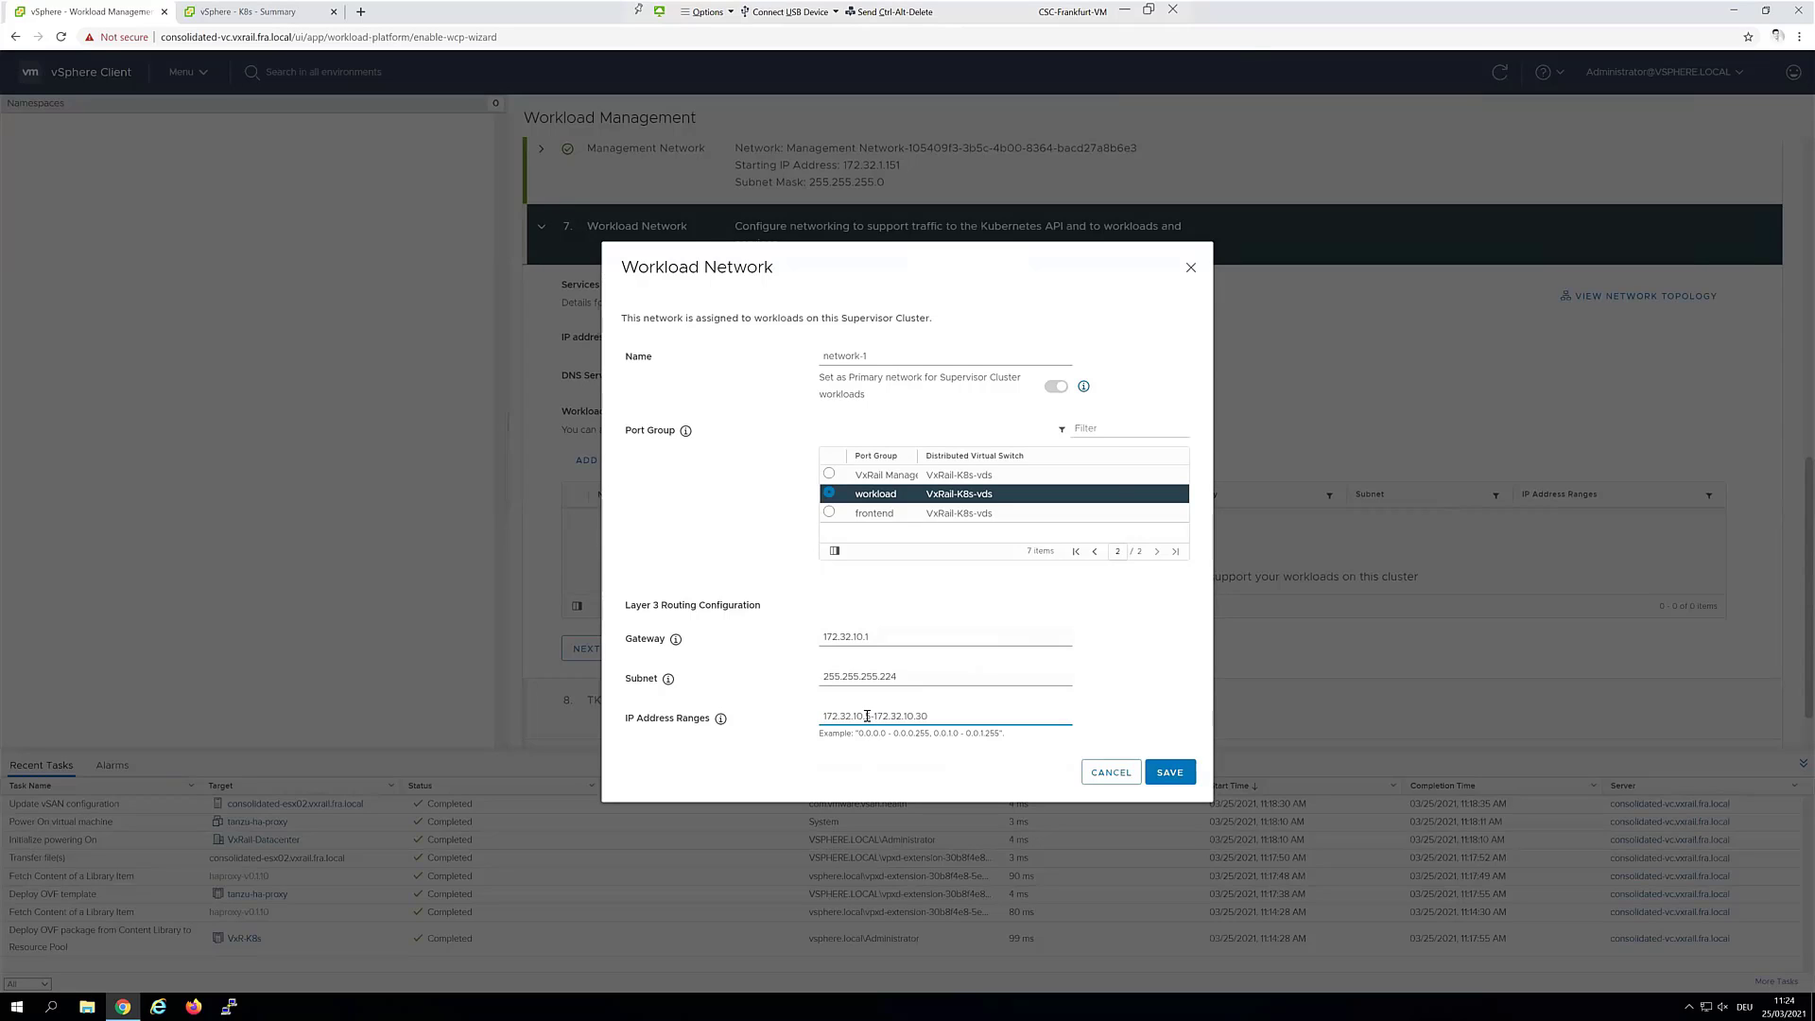
left_click_drag(870, 718, 864, 718)
Save network-1, pick VMWare K8s as the TKG content library, and continue to Review
left_click(1179, 781)
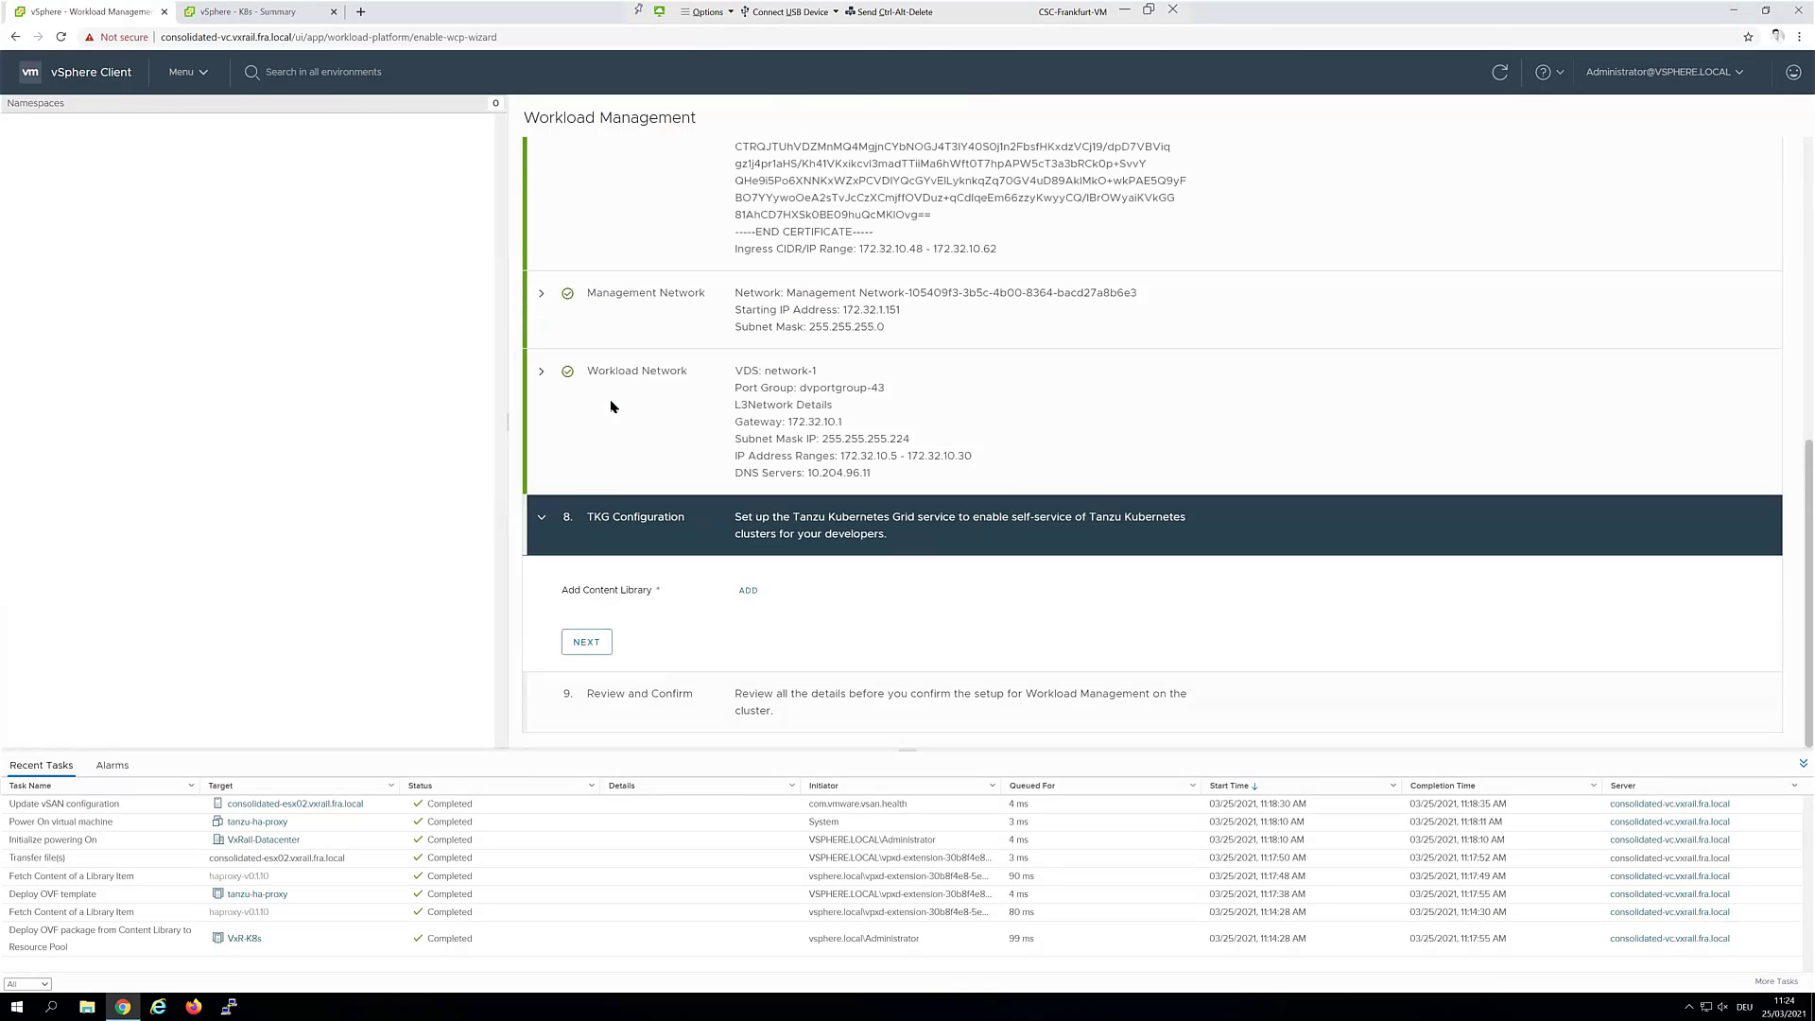
left_click(747, 592)
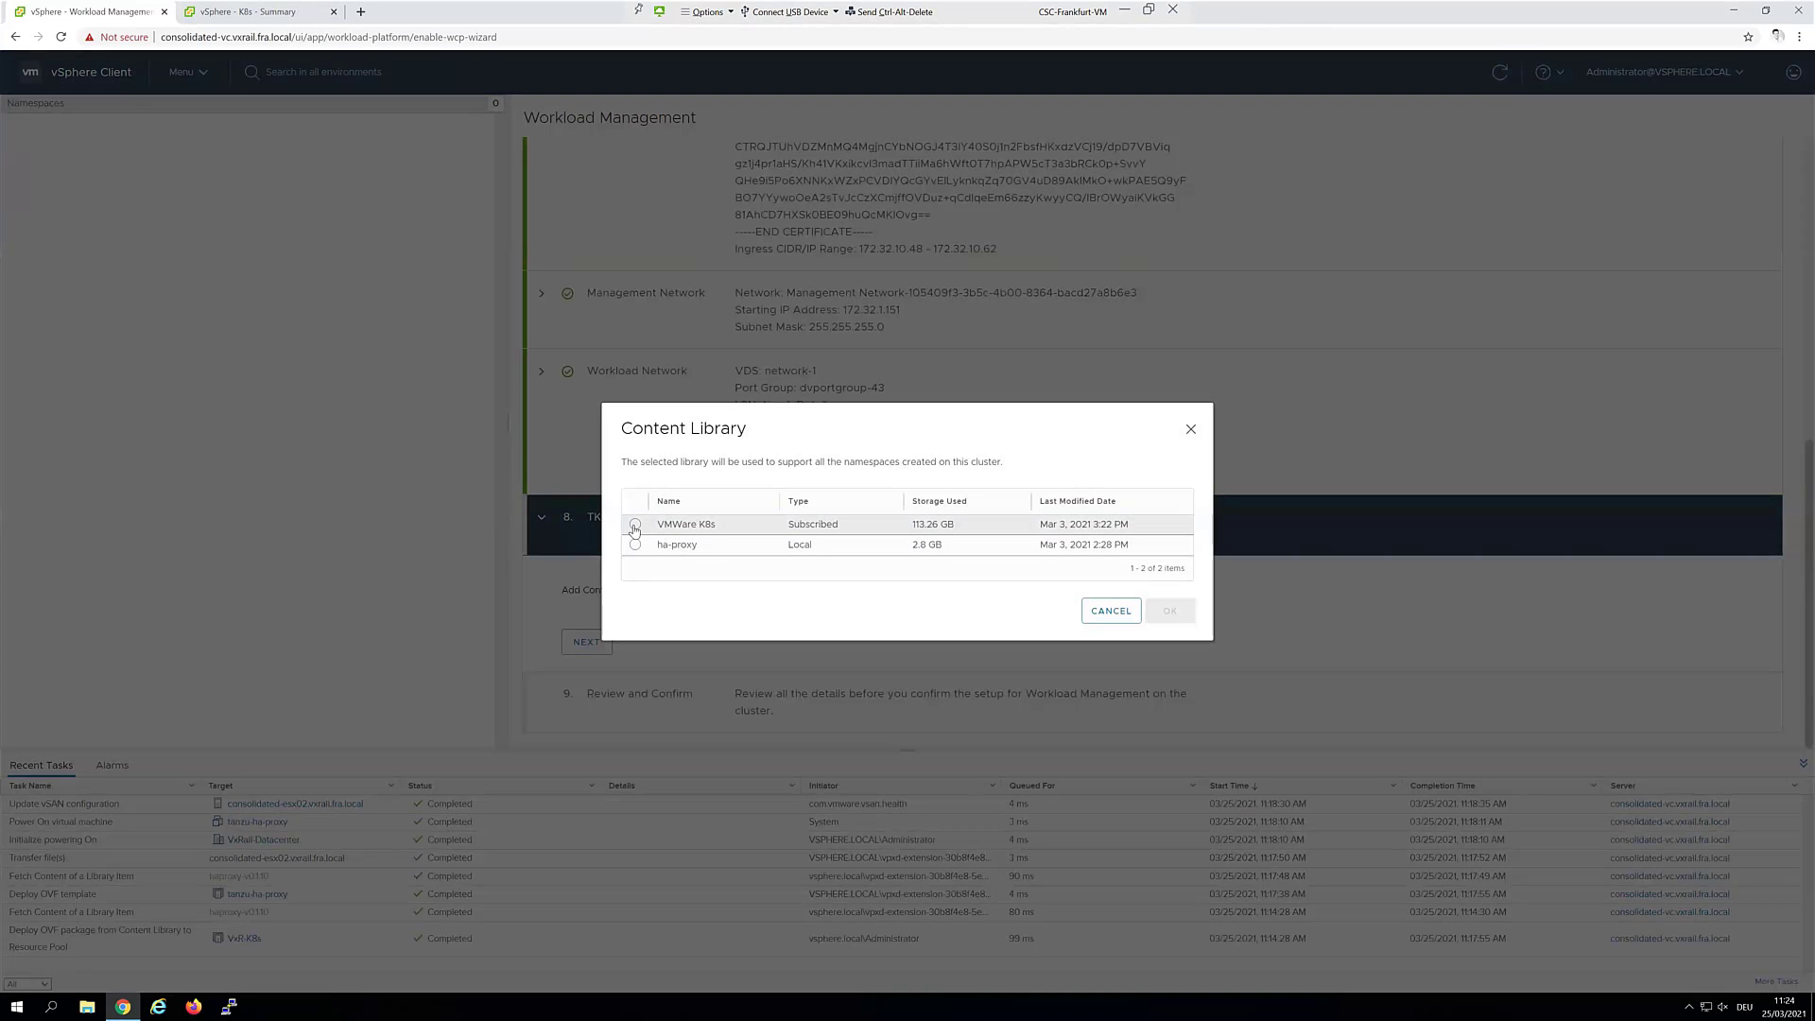
left_click(635, 527)
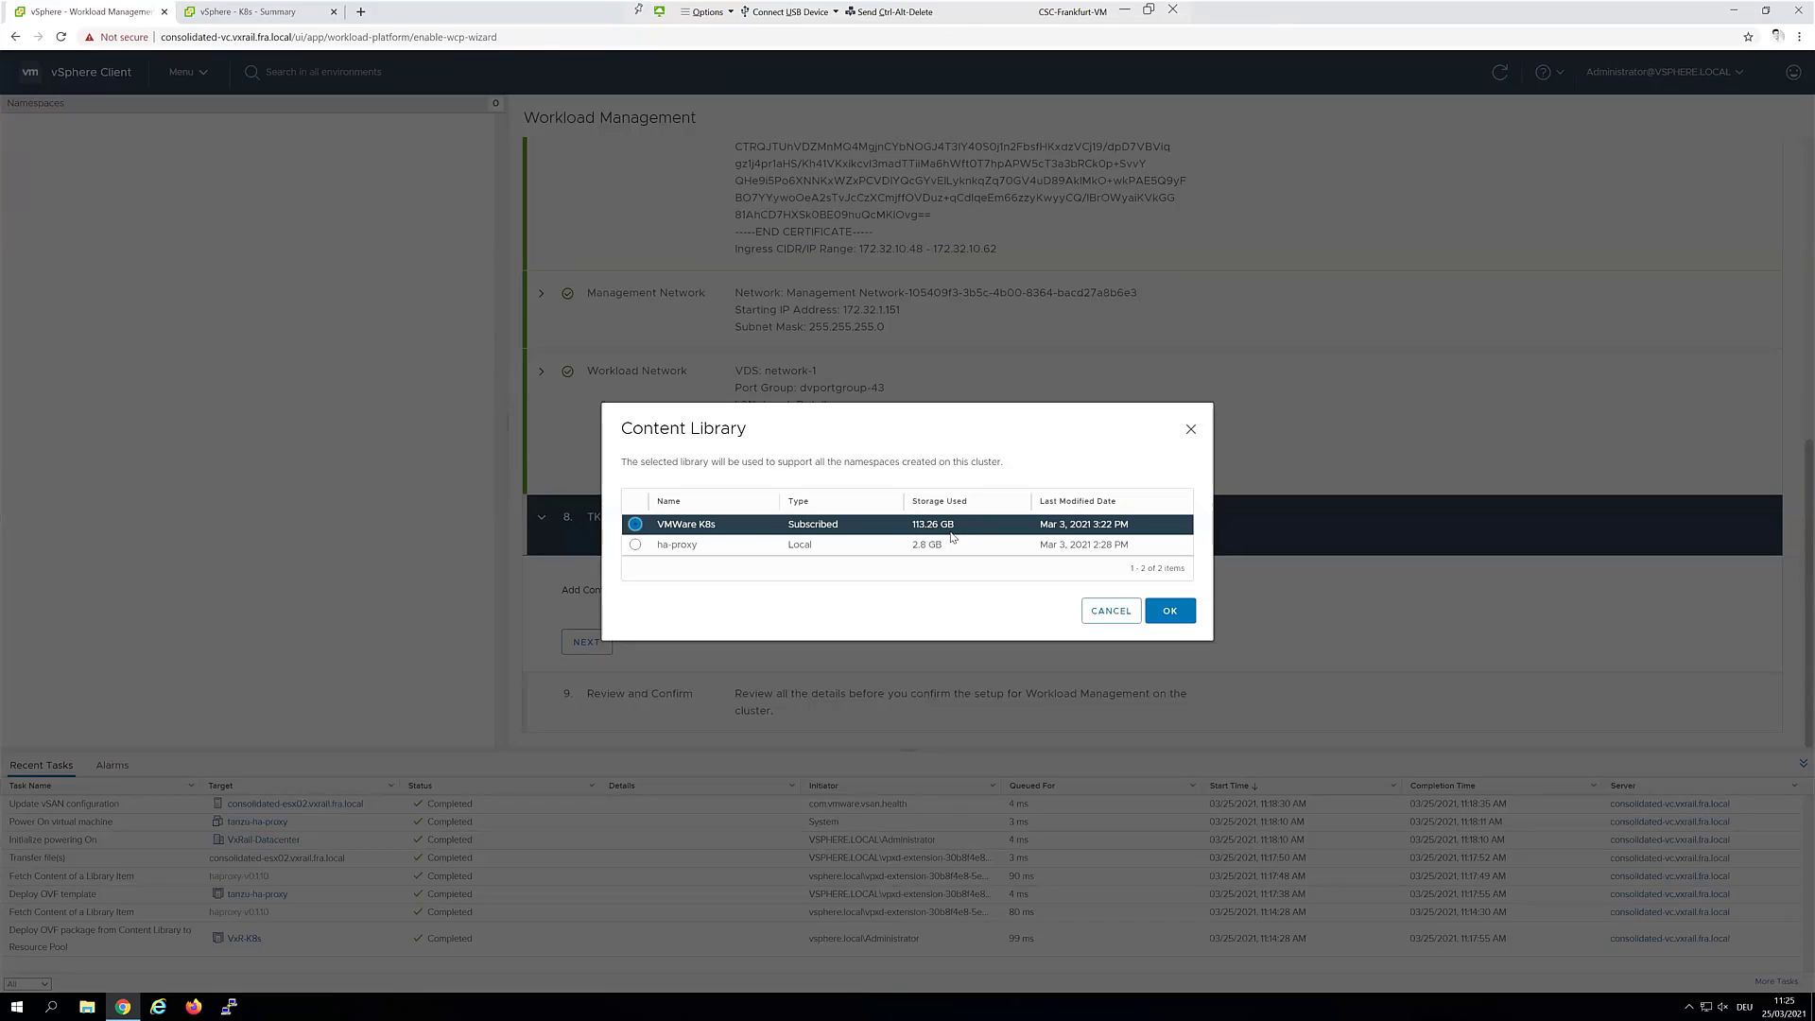
left_click(1170, 612)
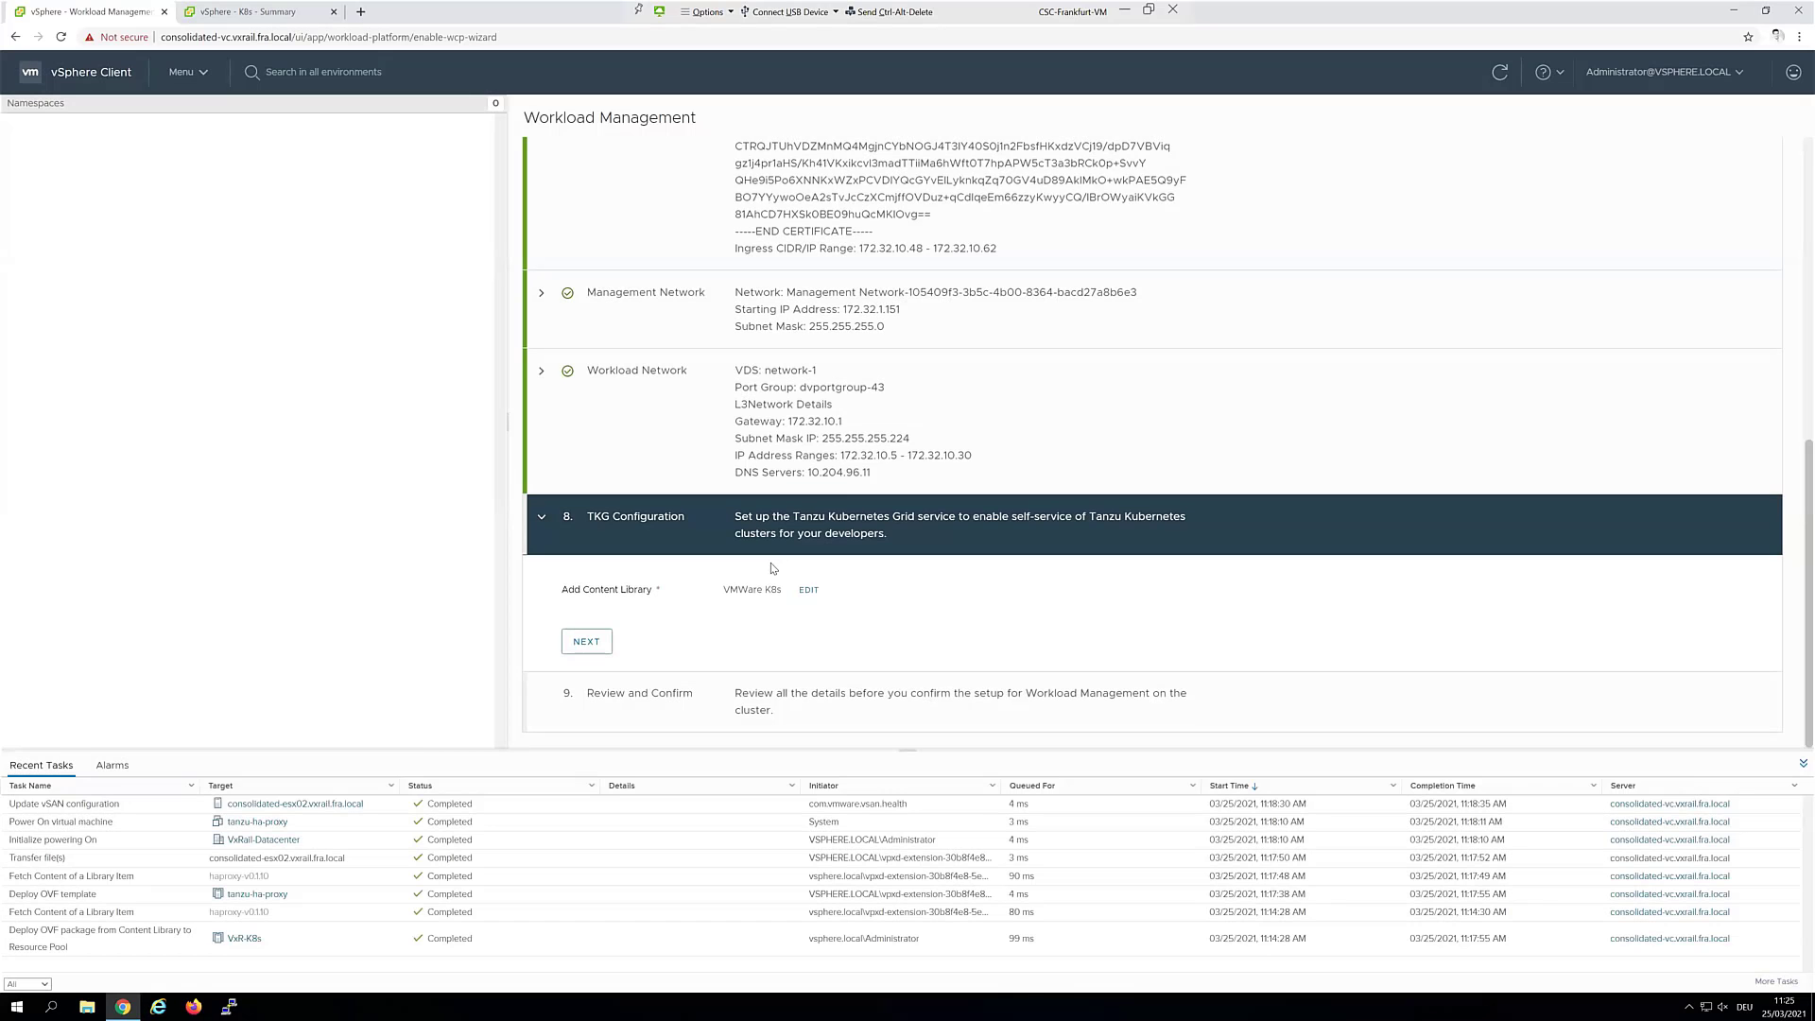
left_click(586, 643)
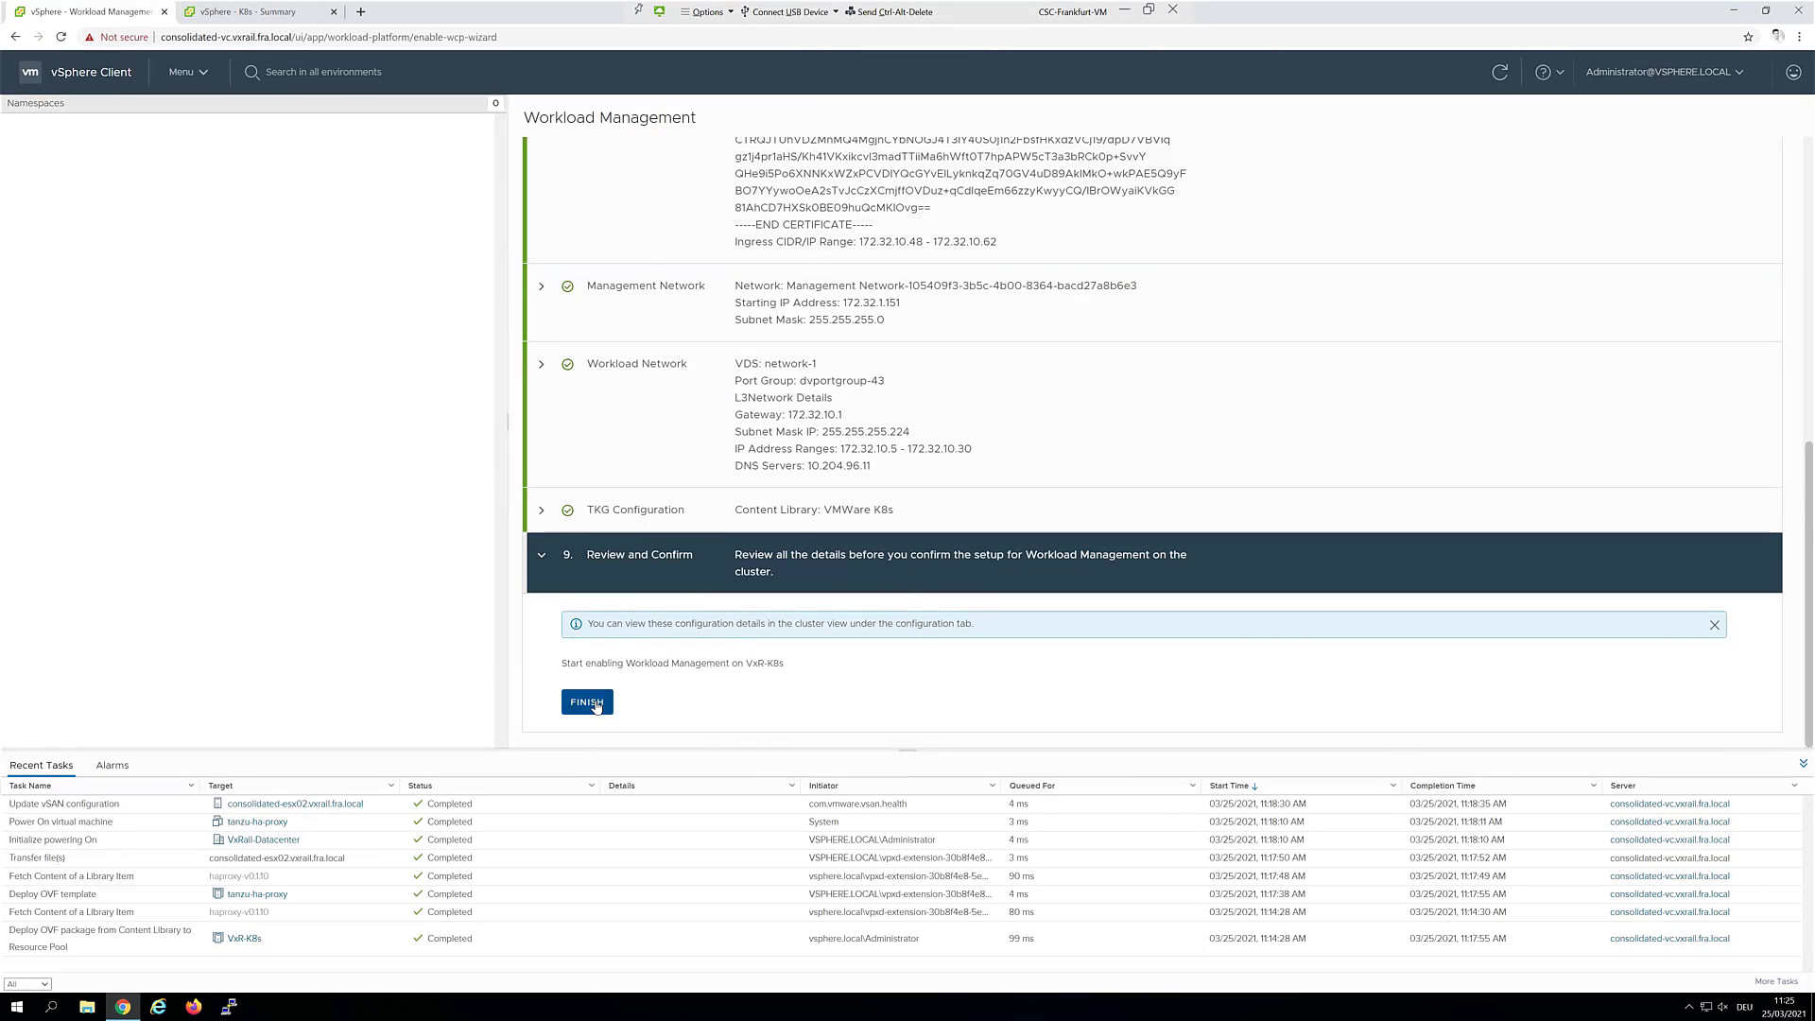
Finish the wizard so VxR-K8s starts Configuring, and review its config status details
left_click(587, 703)
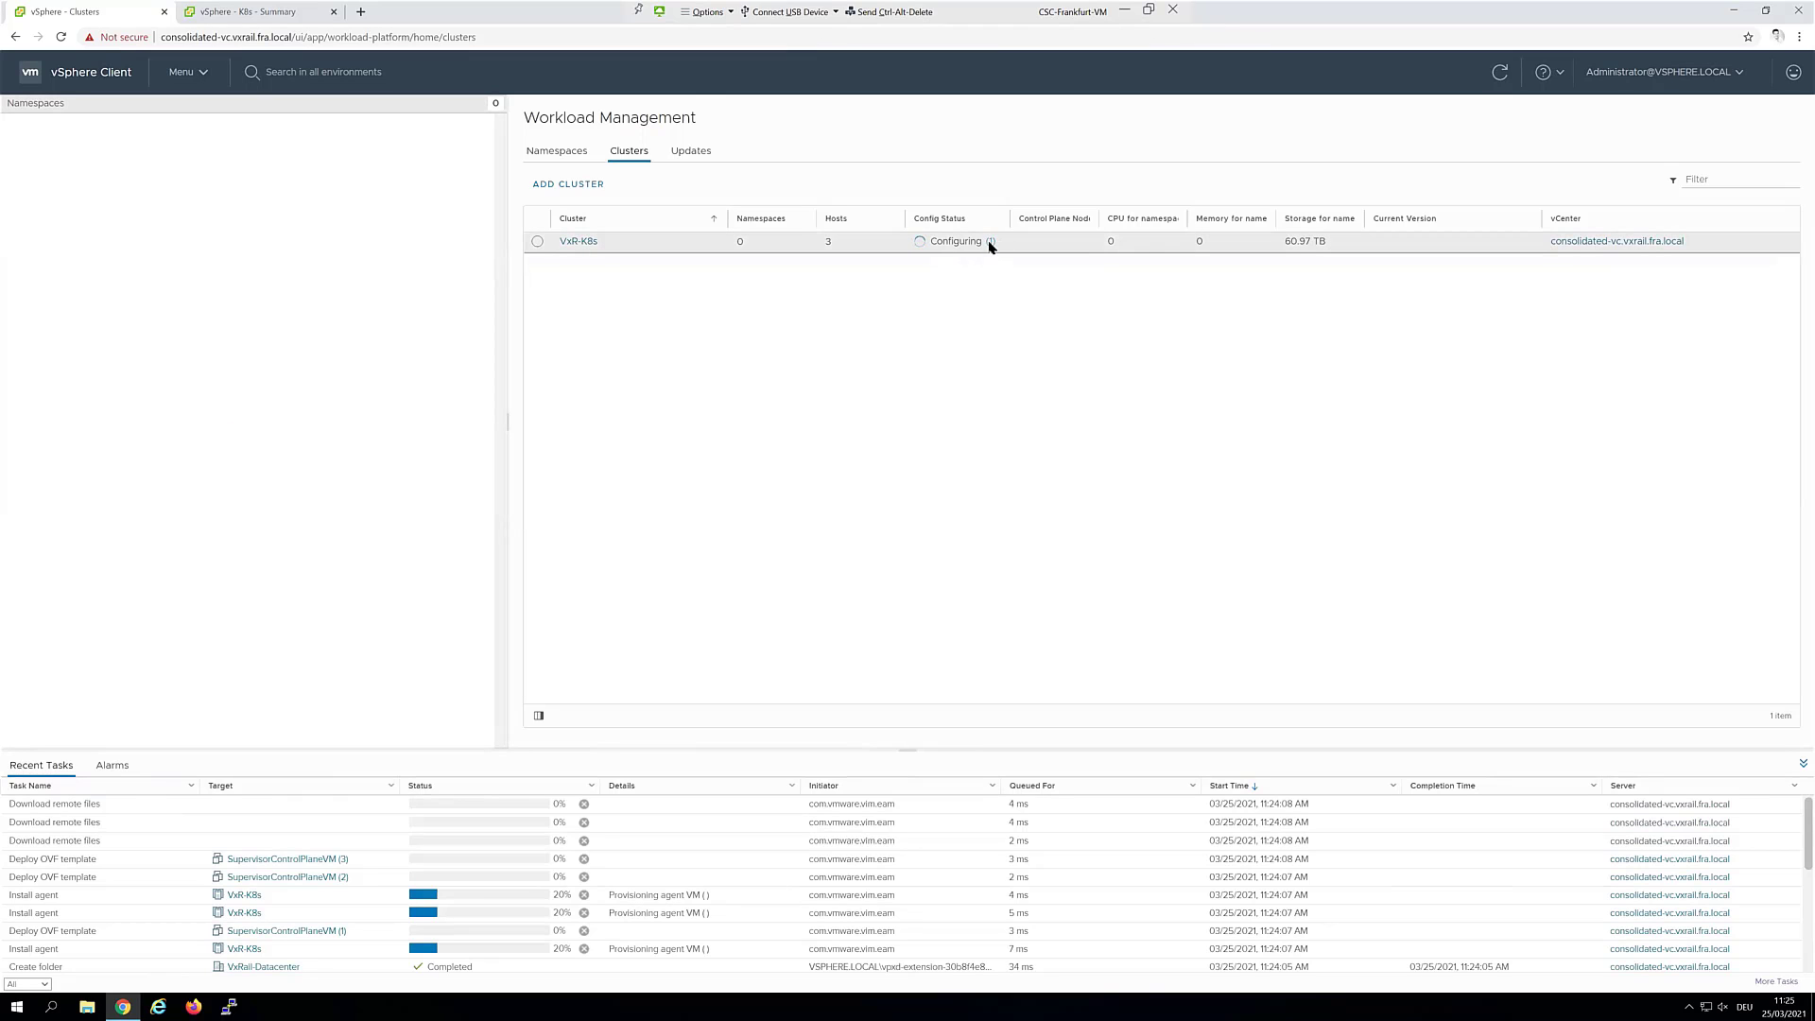
left_click(990, 242)
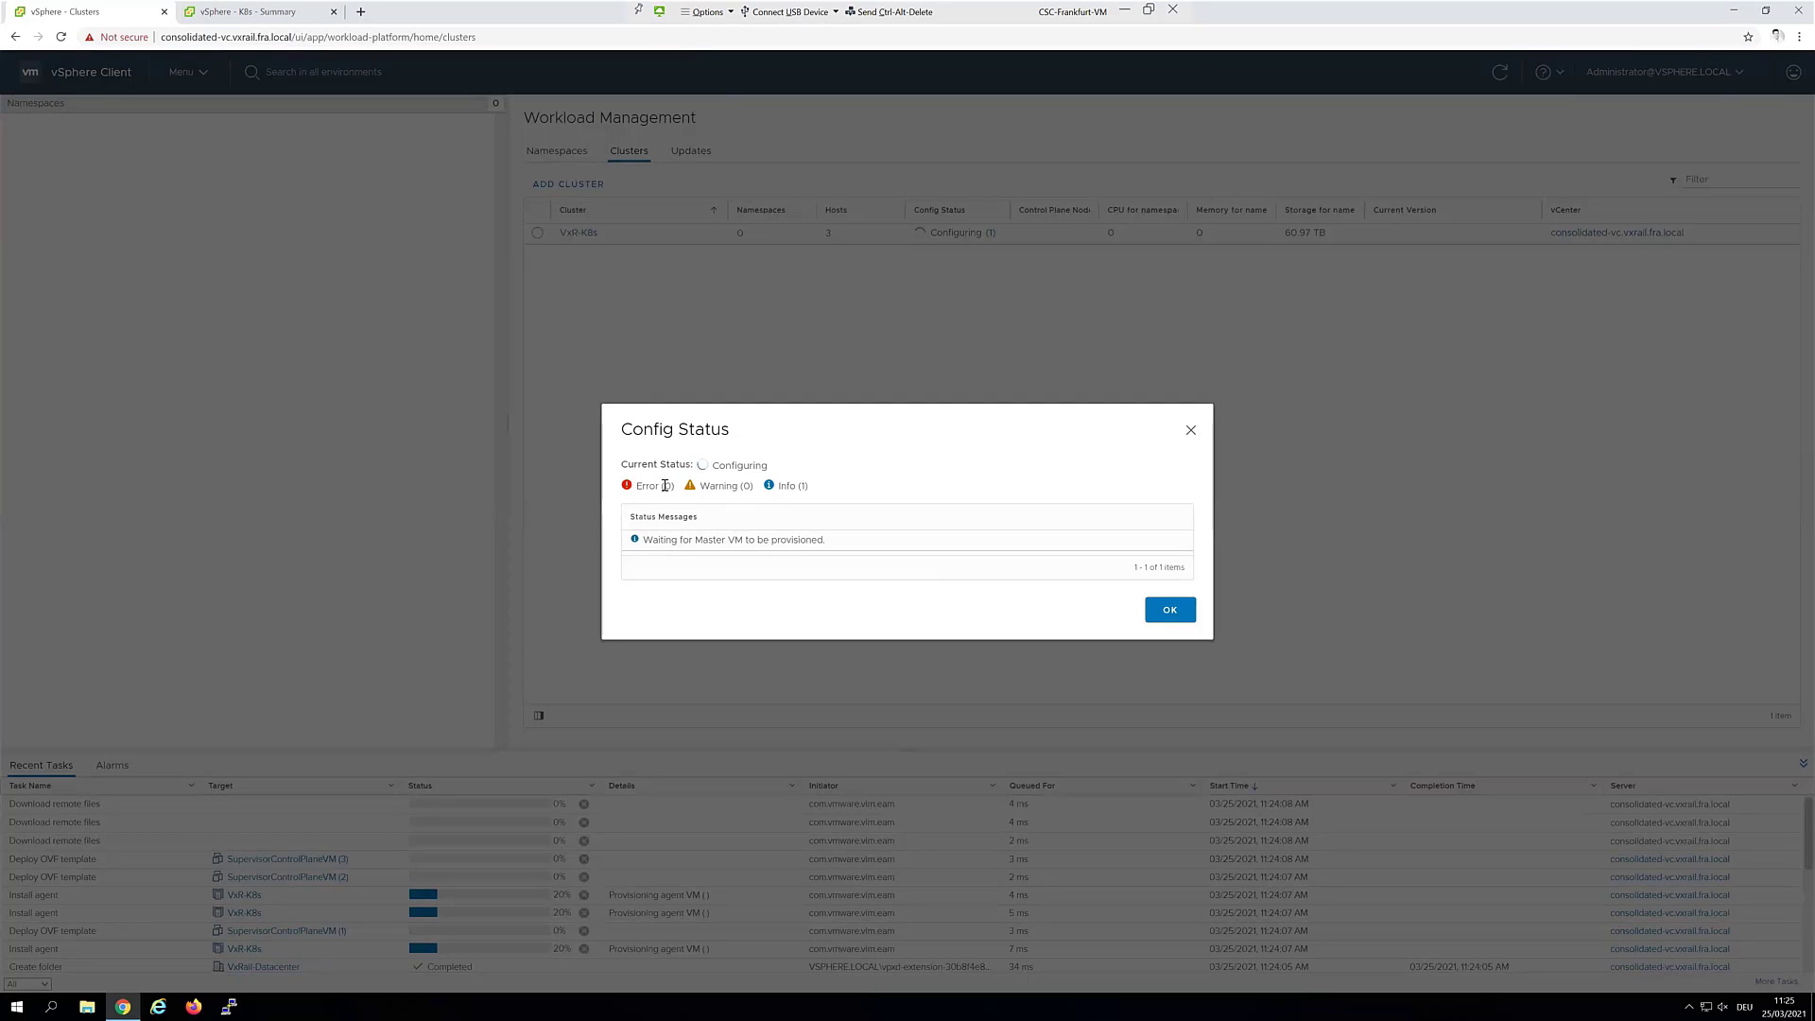
left_click(1191, 430)
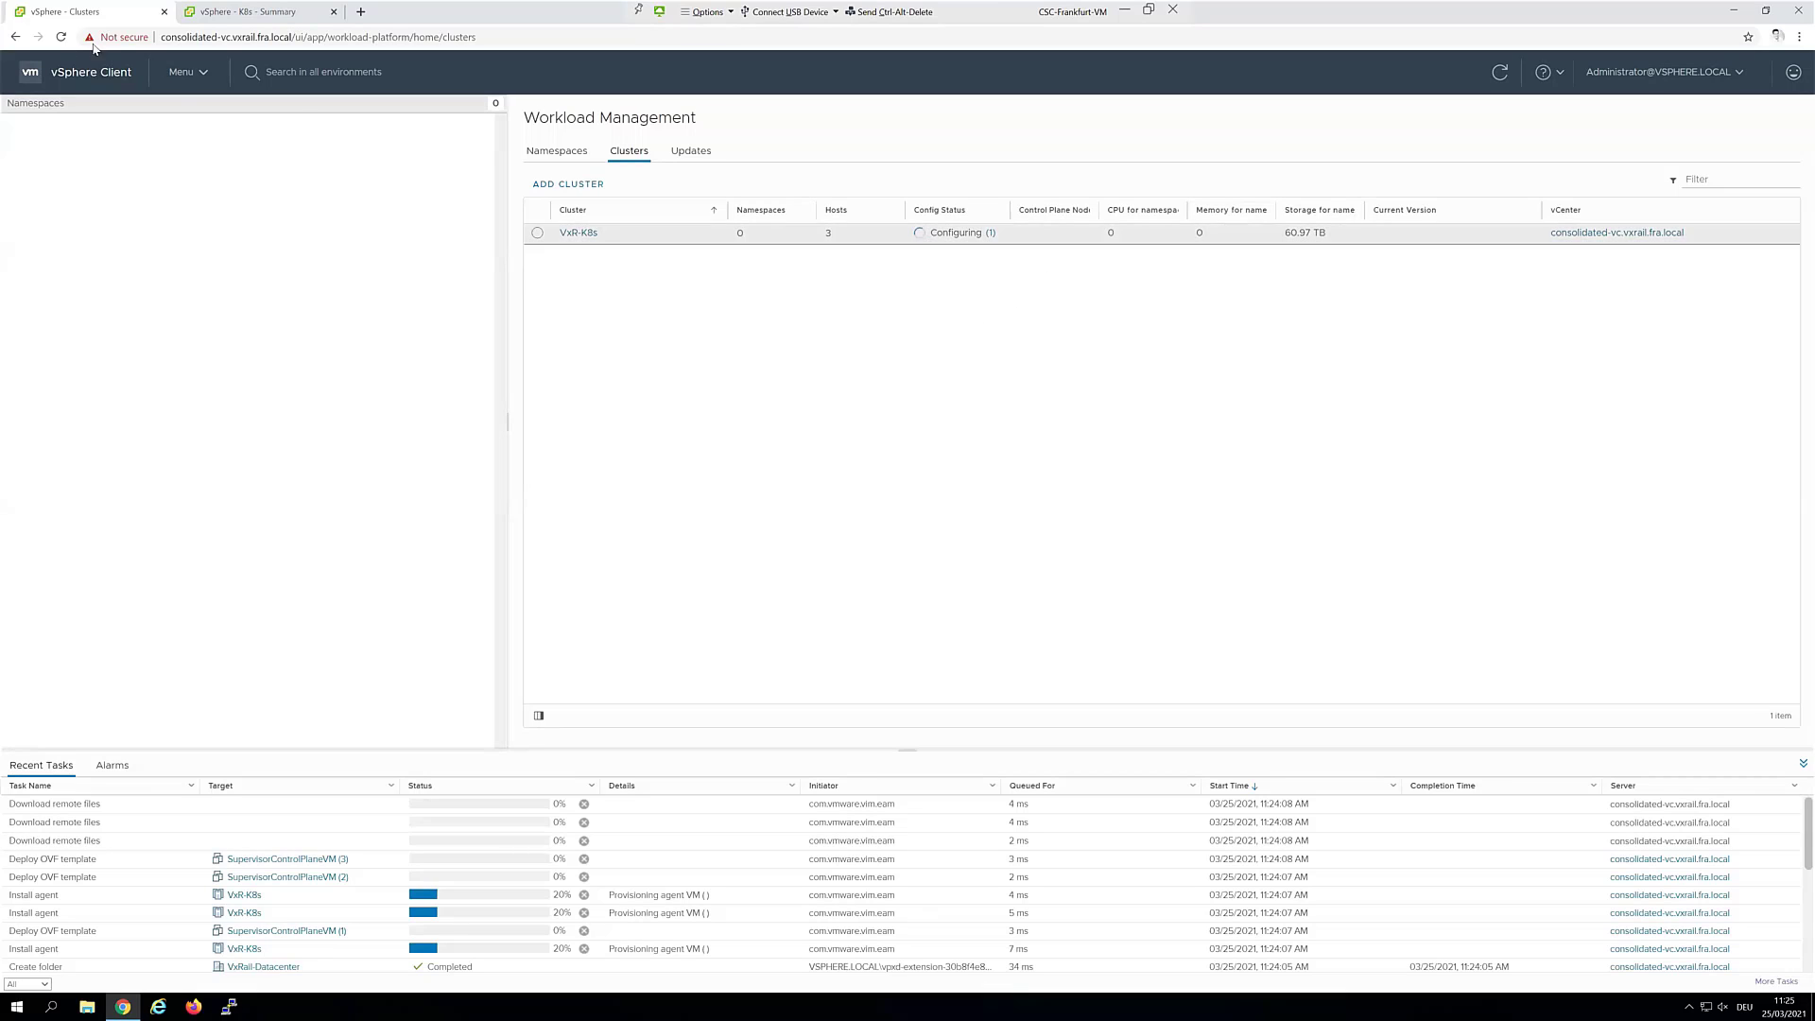
left_click(183, 72)
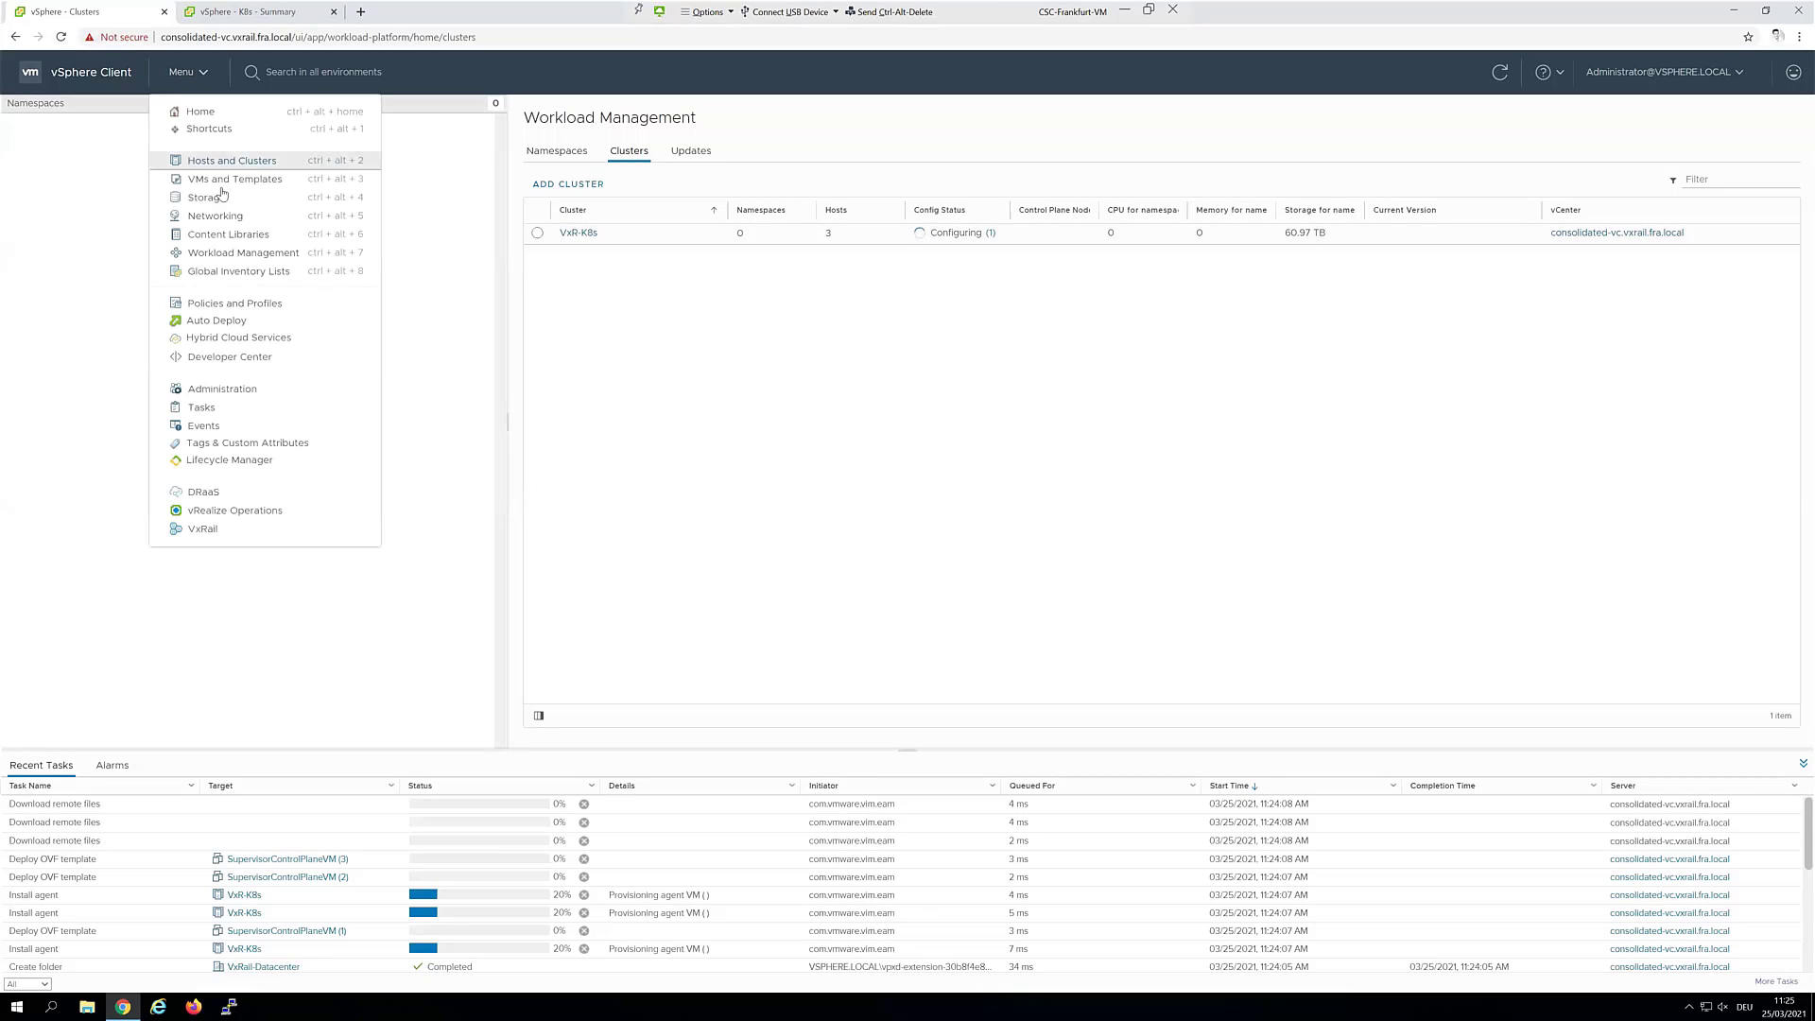
Browse the content libraries and the VMware K8s library's templates
left_click(248, 234)
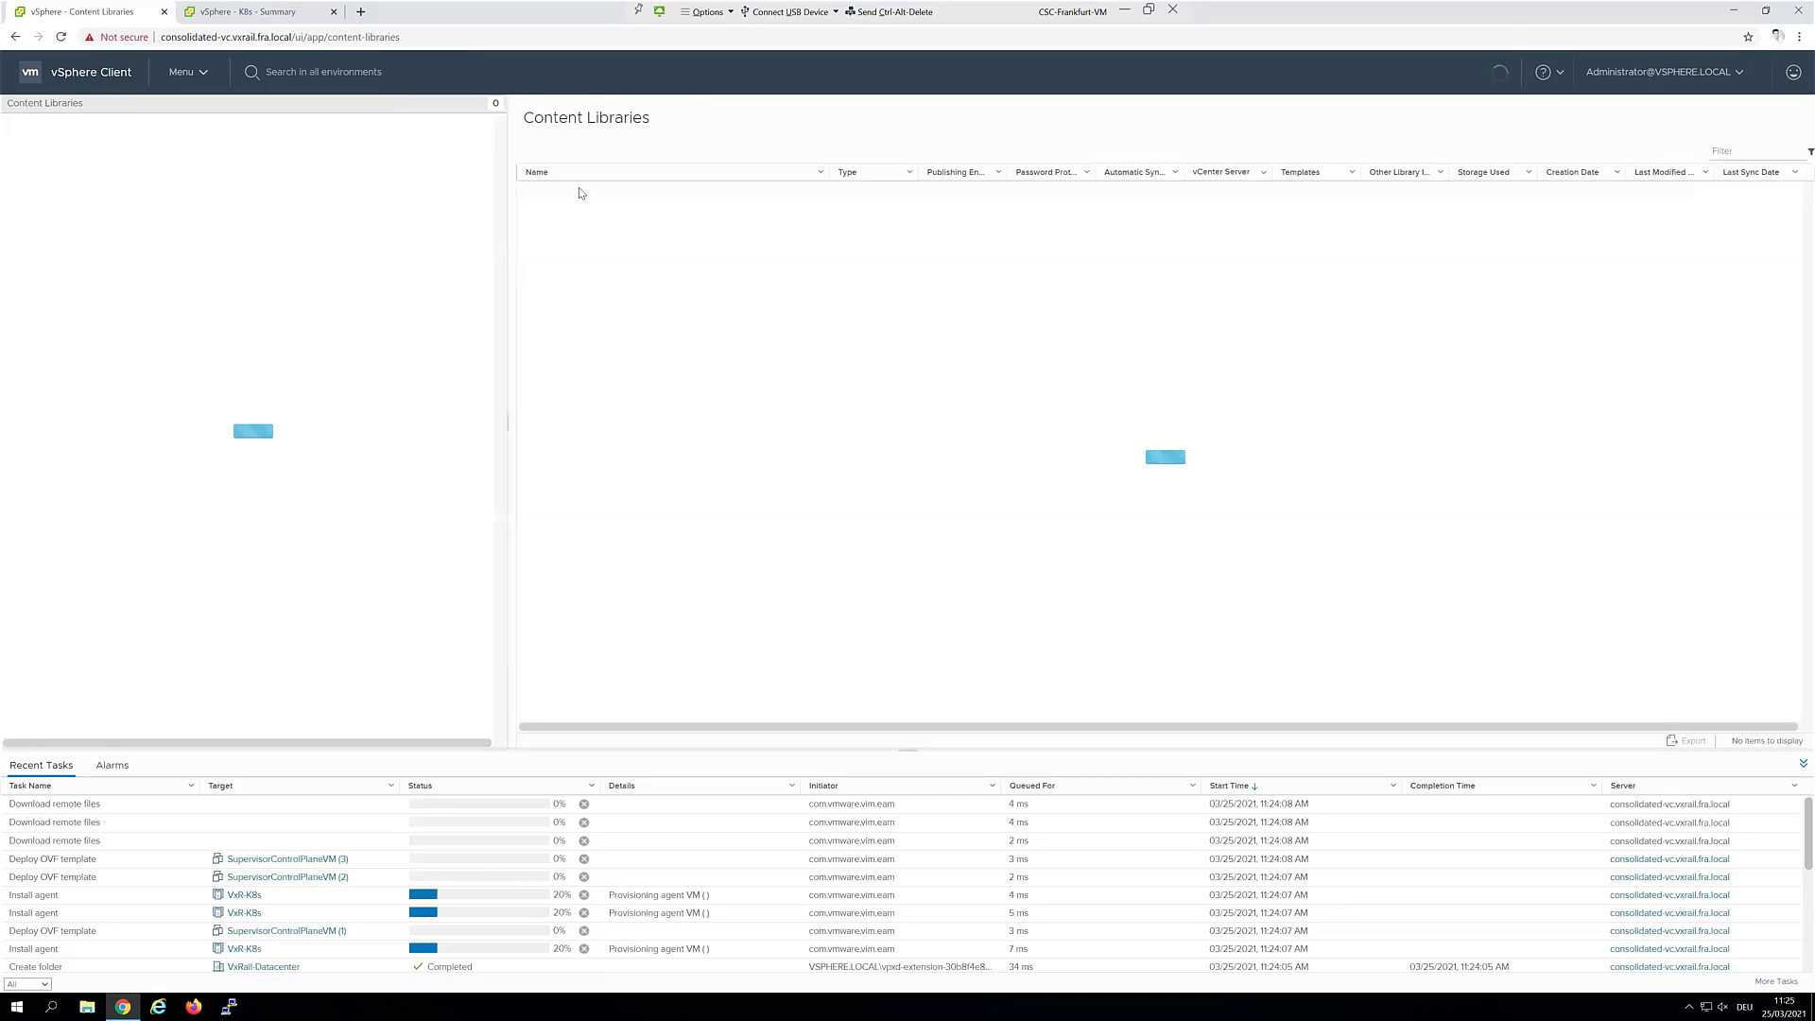
left_click(584, 214)
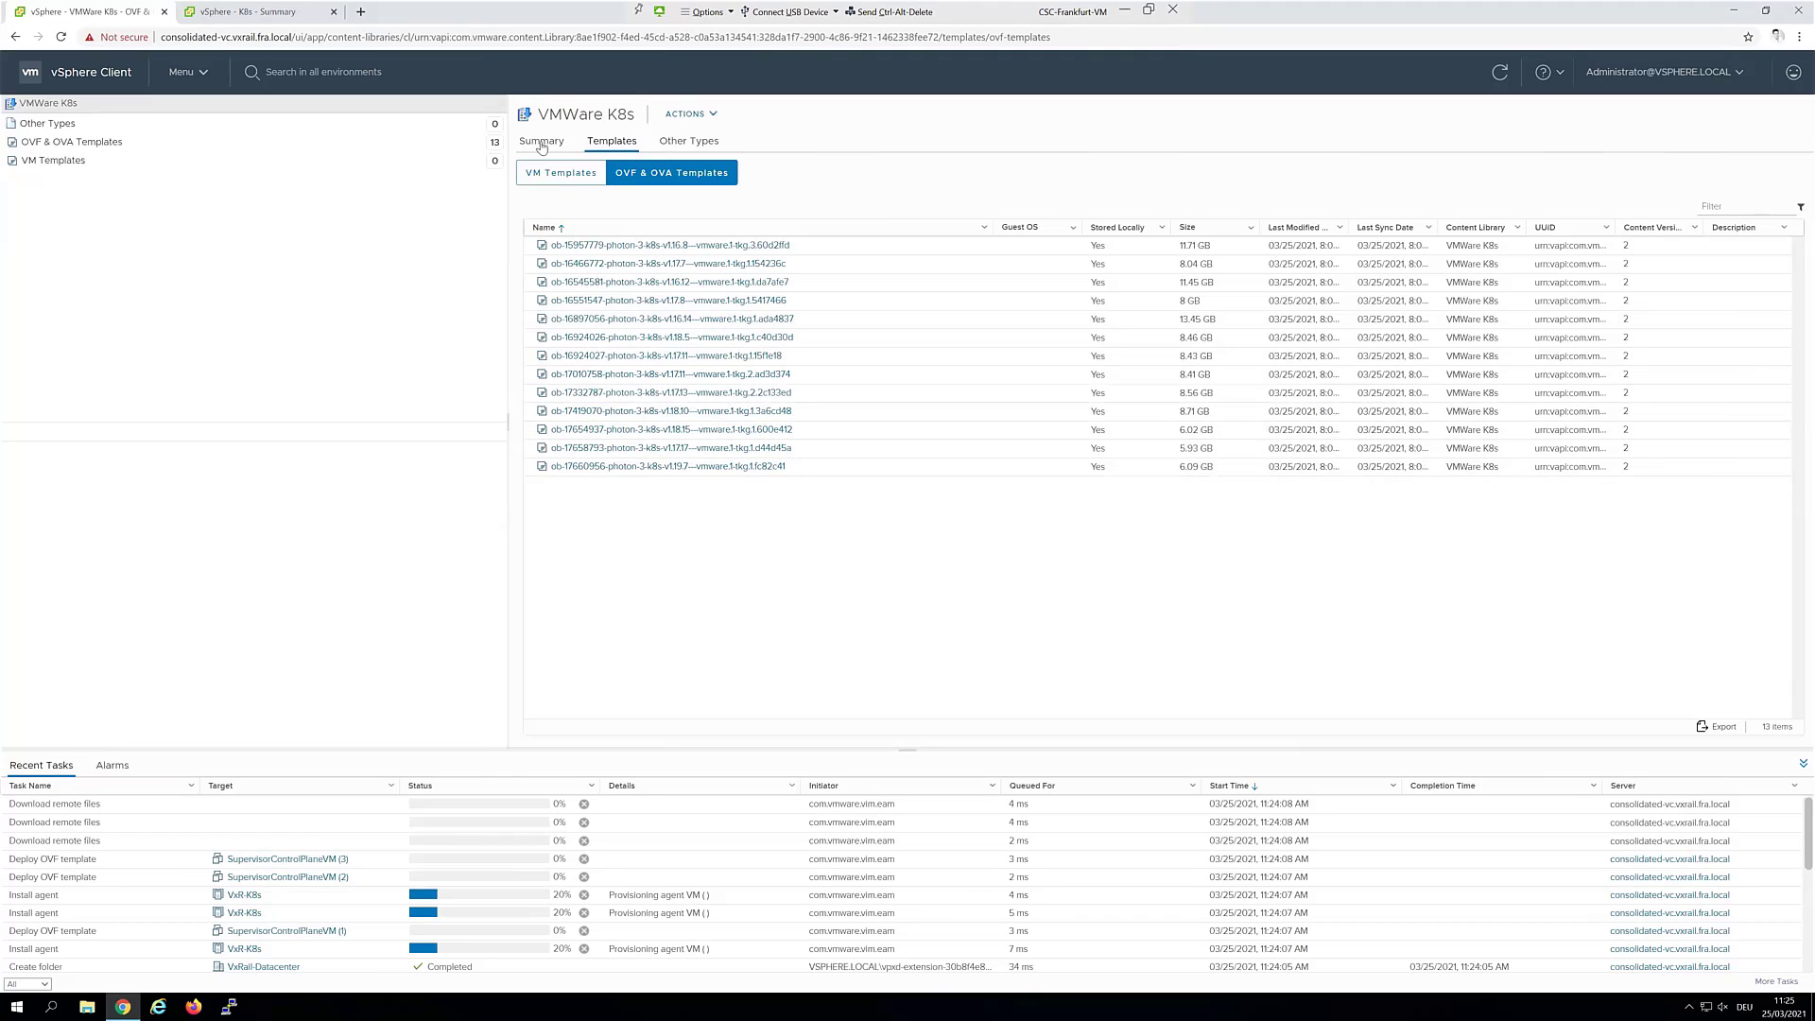
left_click(207, 73)
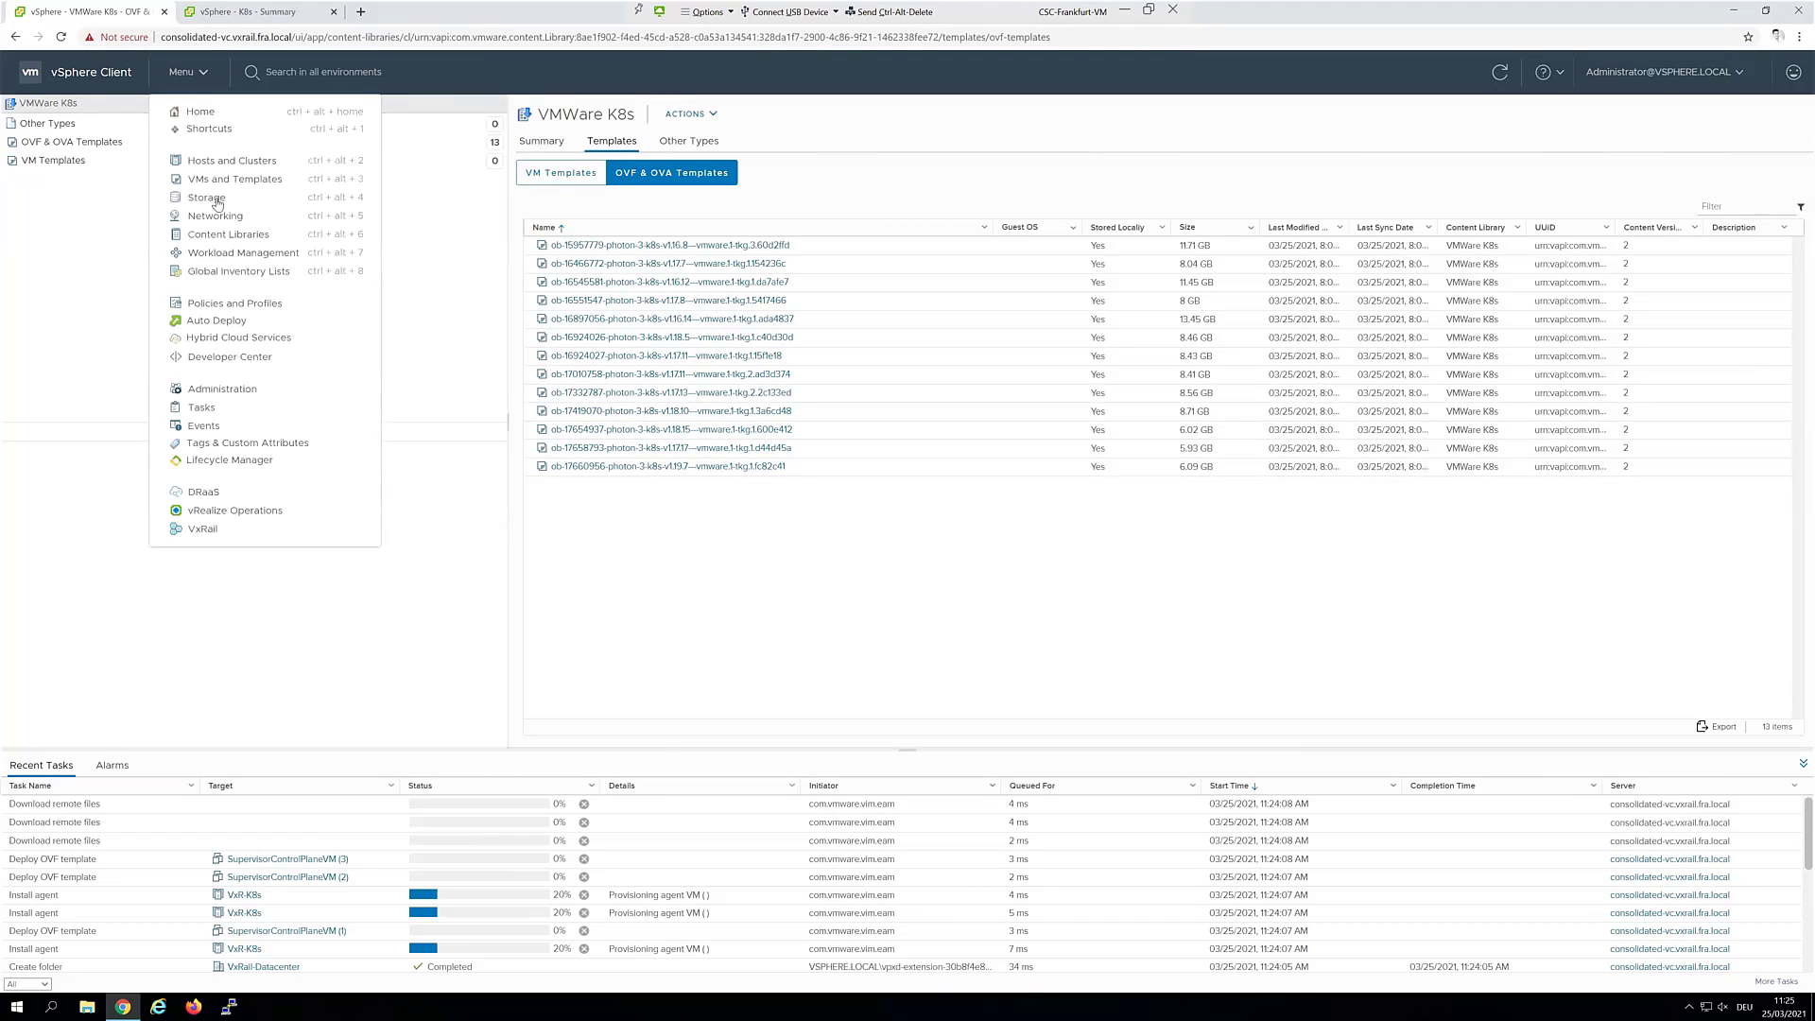
left_click(222, 236)
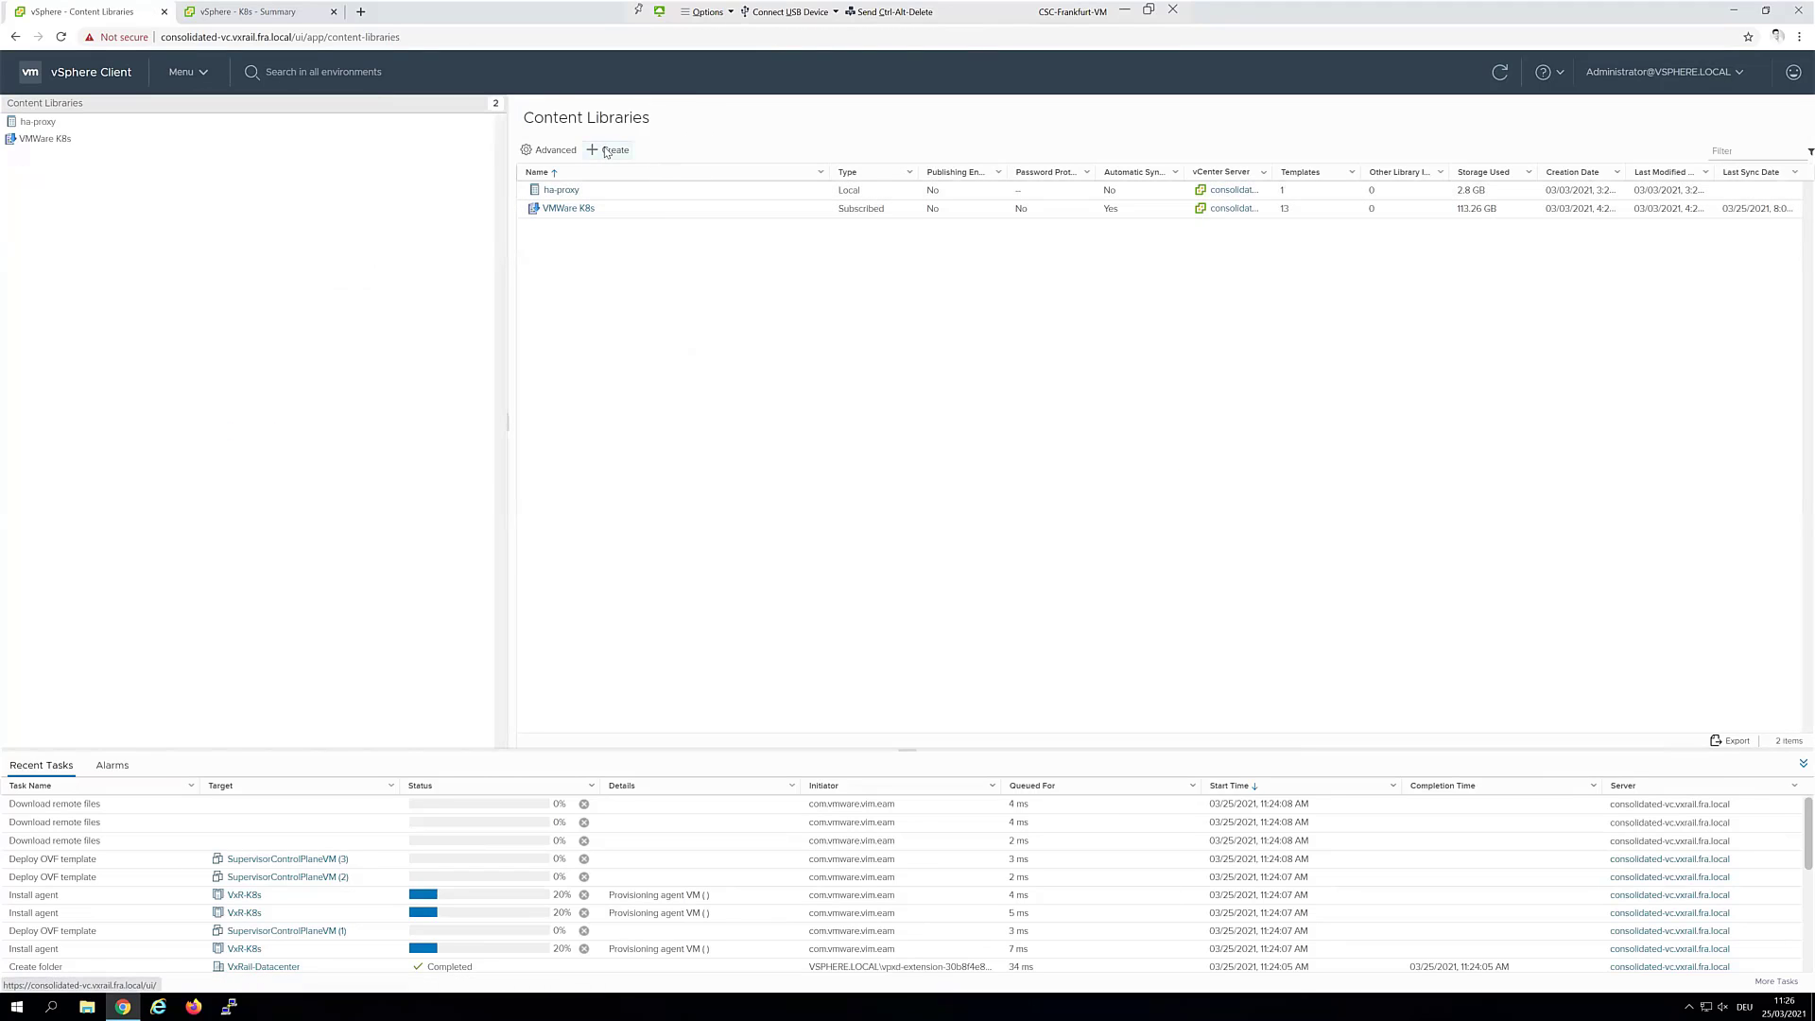
Start a subscribed content library named 'tan' with the VMware subscription URL, then cancel it
left_click(607, 151)
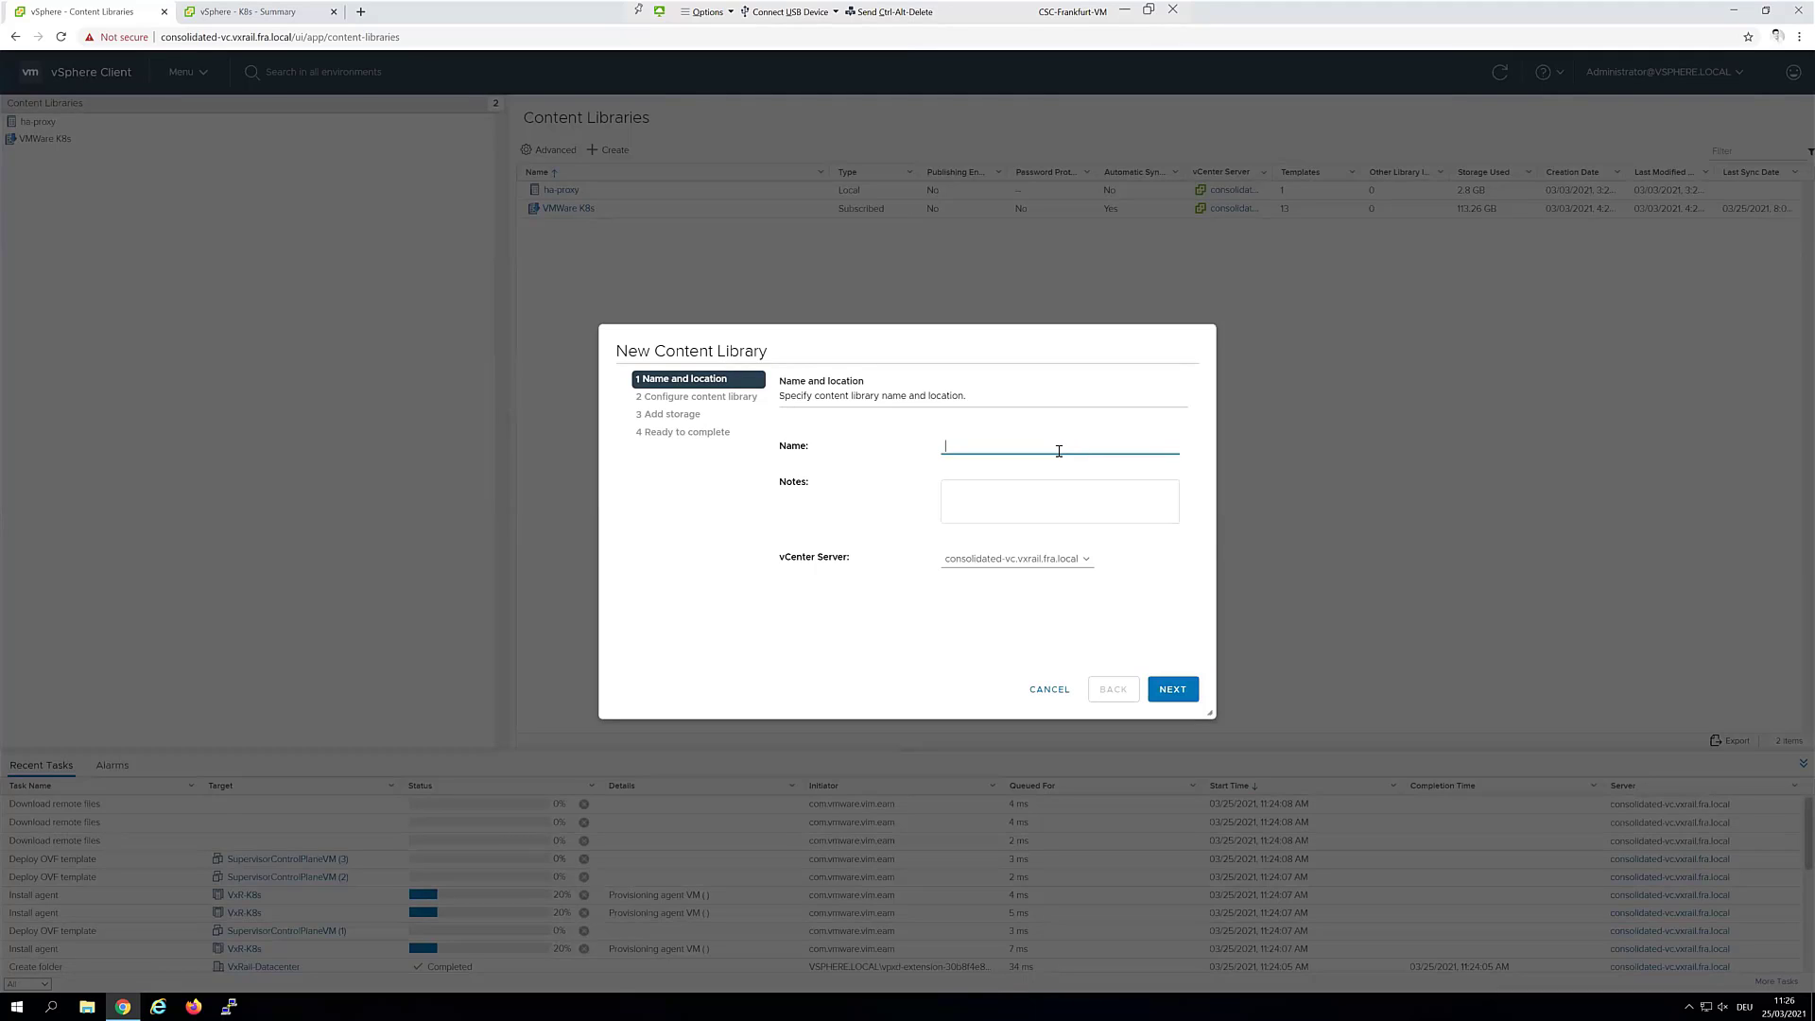
type("tanzu")
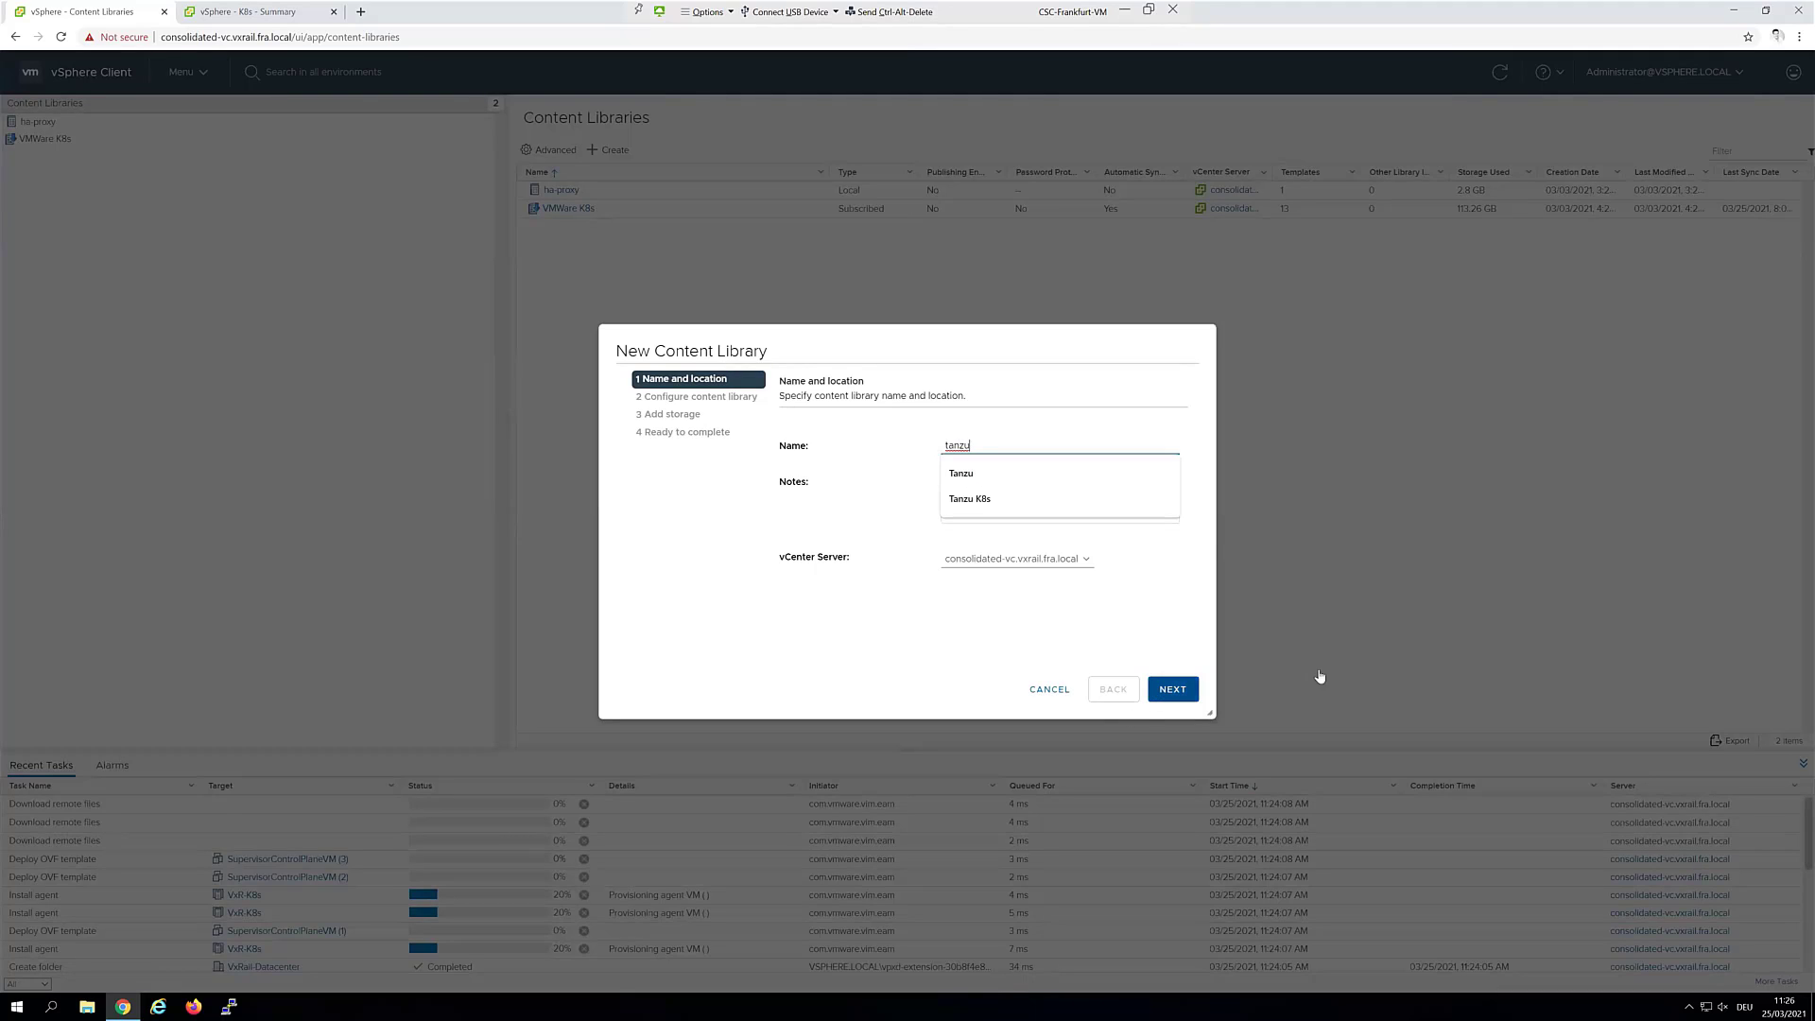
left_click(1172, 690)
left_click(795, 516)
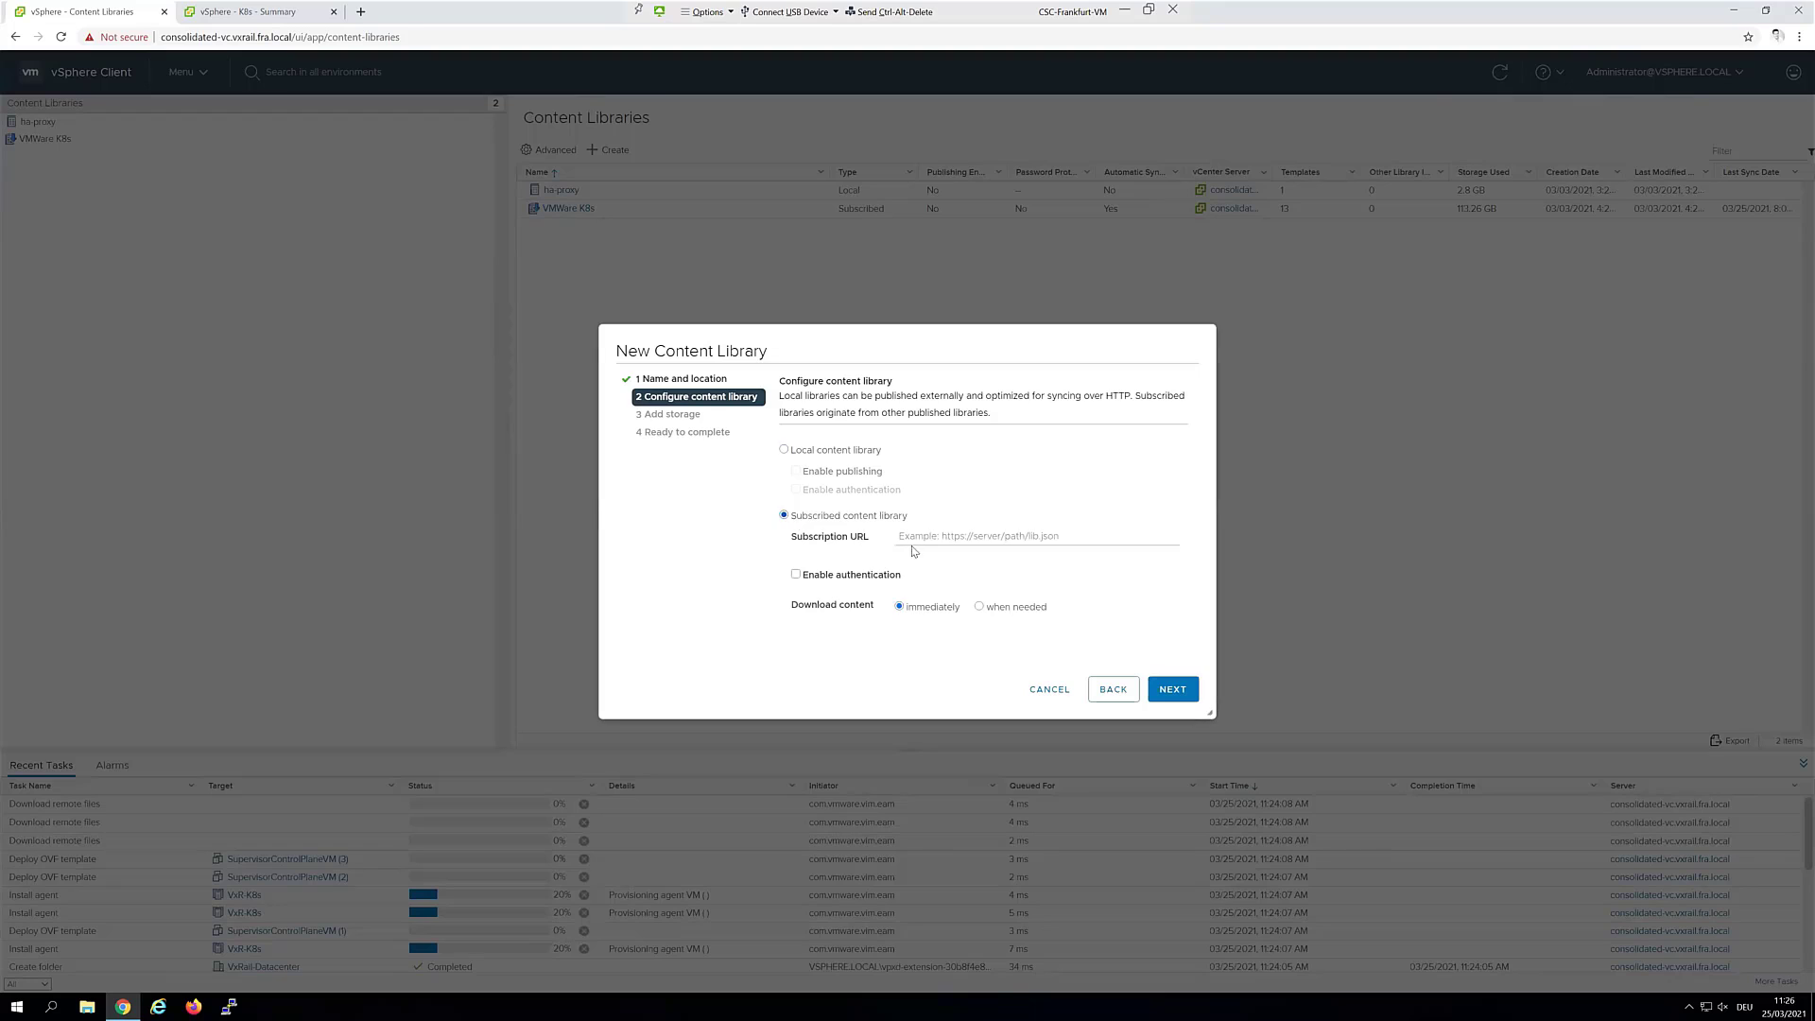
left_click(937, 541)
left_click(938, 564)
left_click_drag(1127, 536, 855, 537)
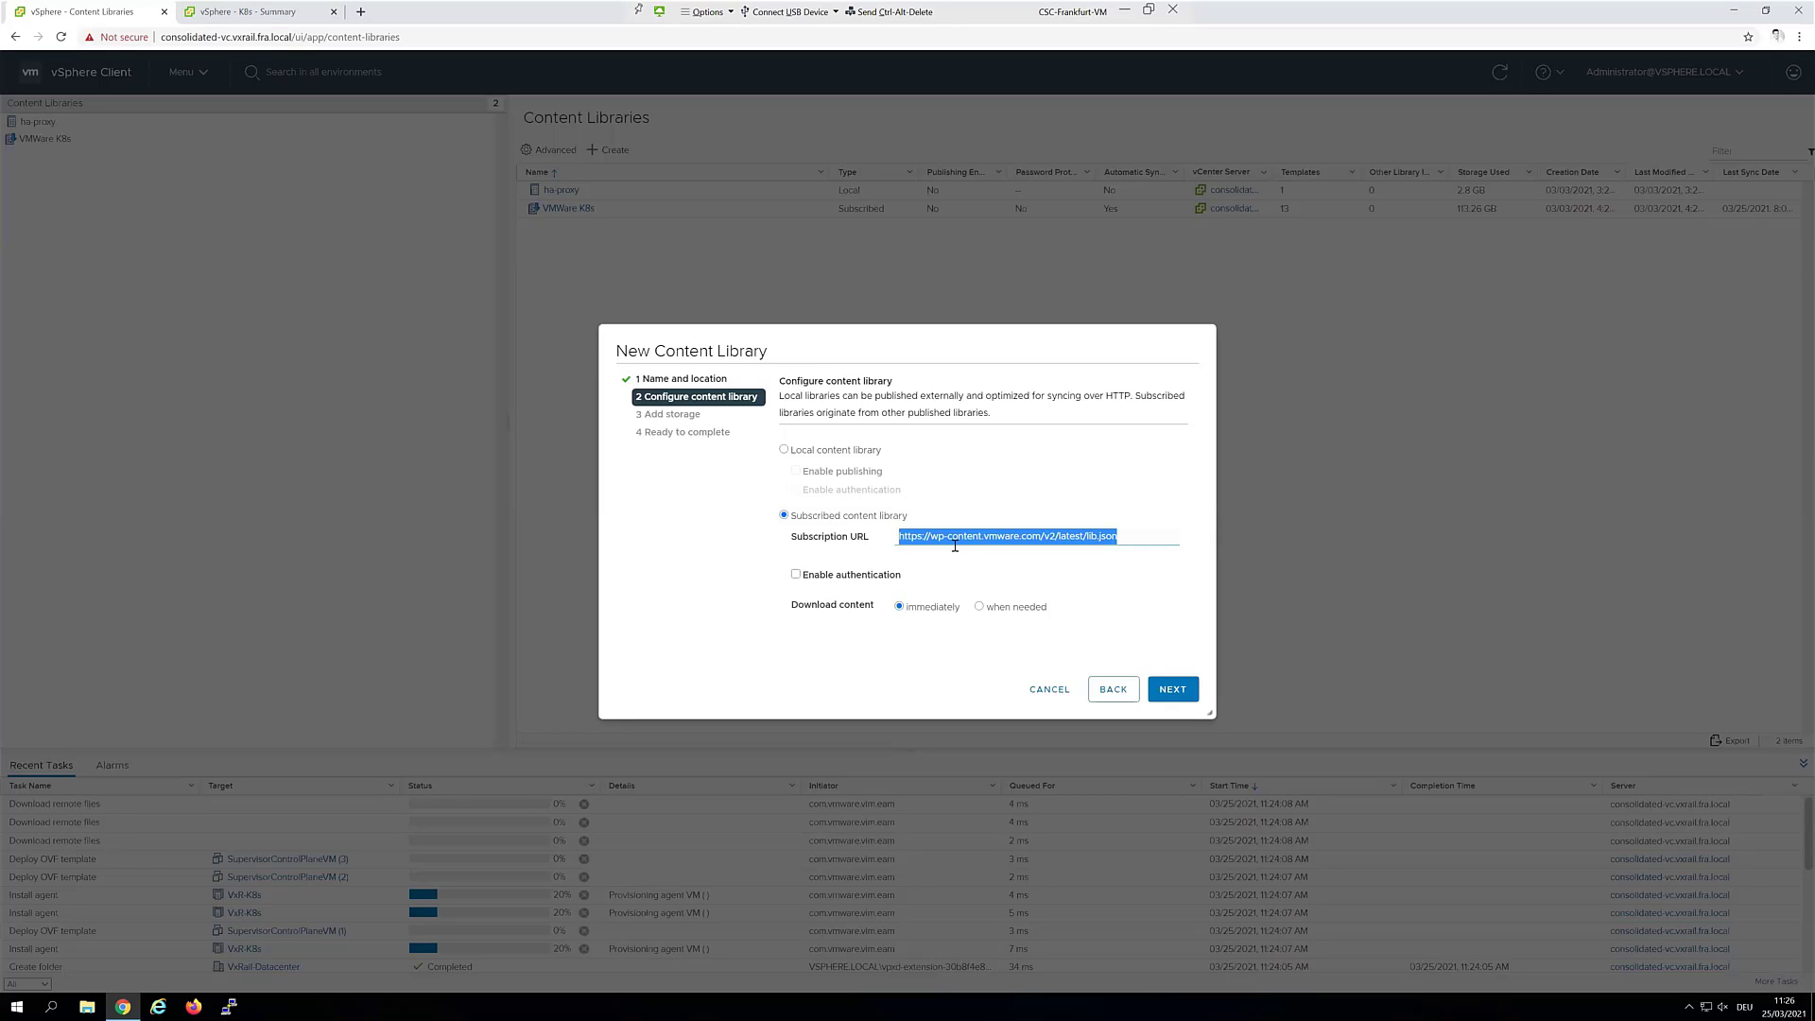
left_click(1047, 695)
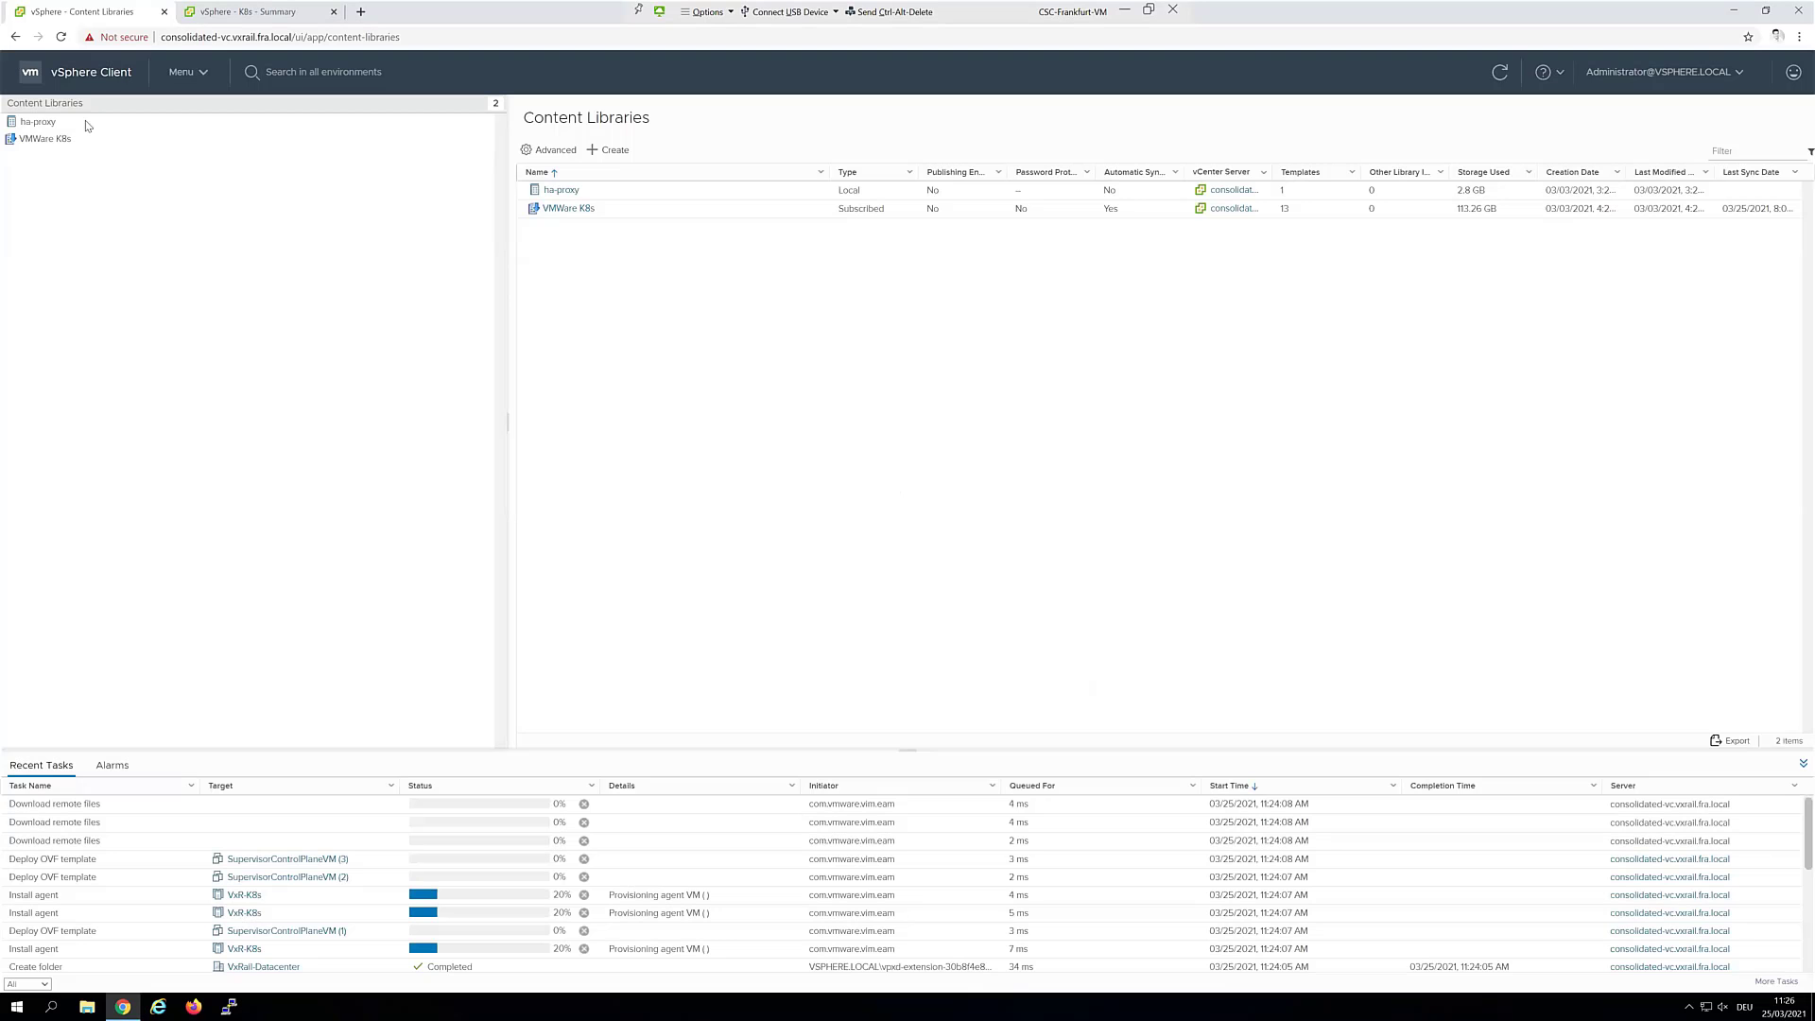
left_click(106, 76)
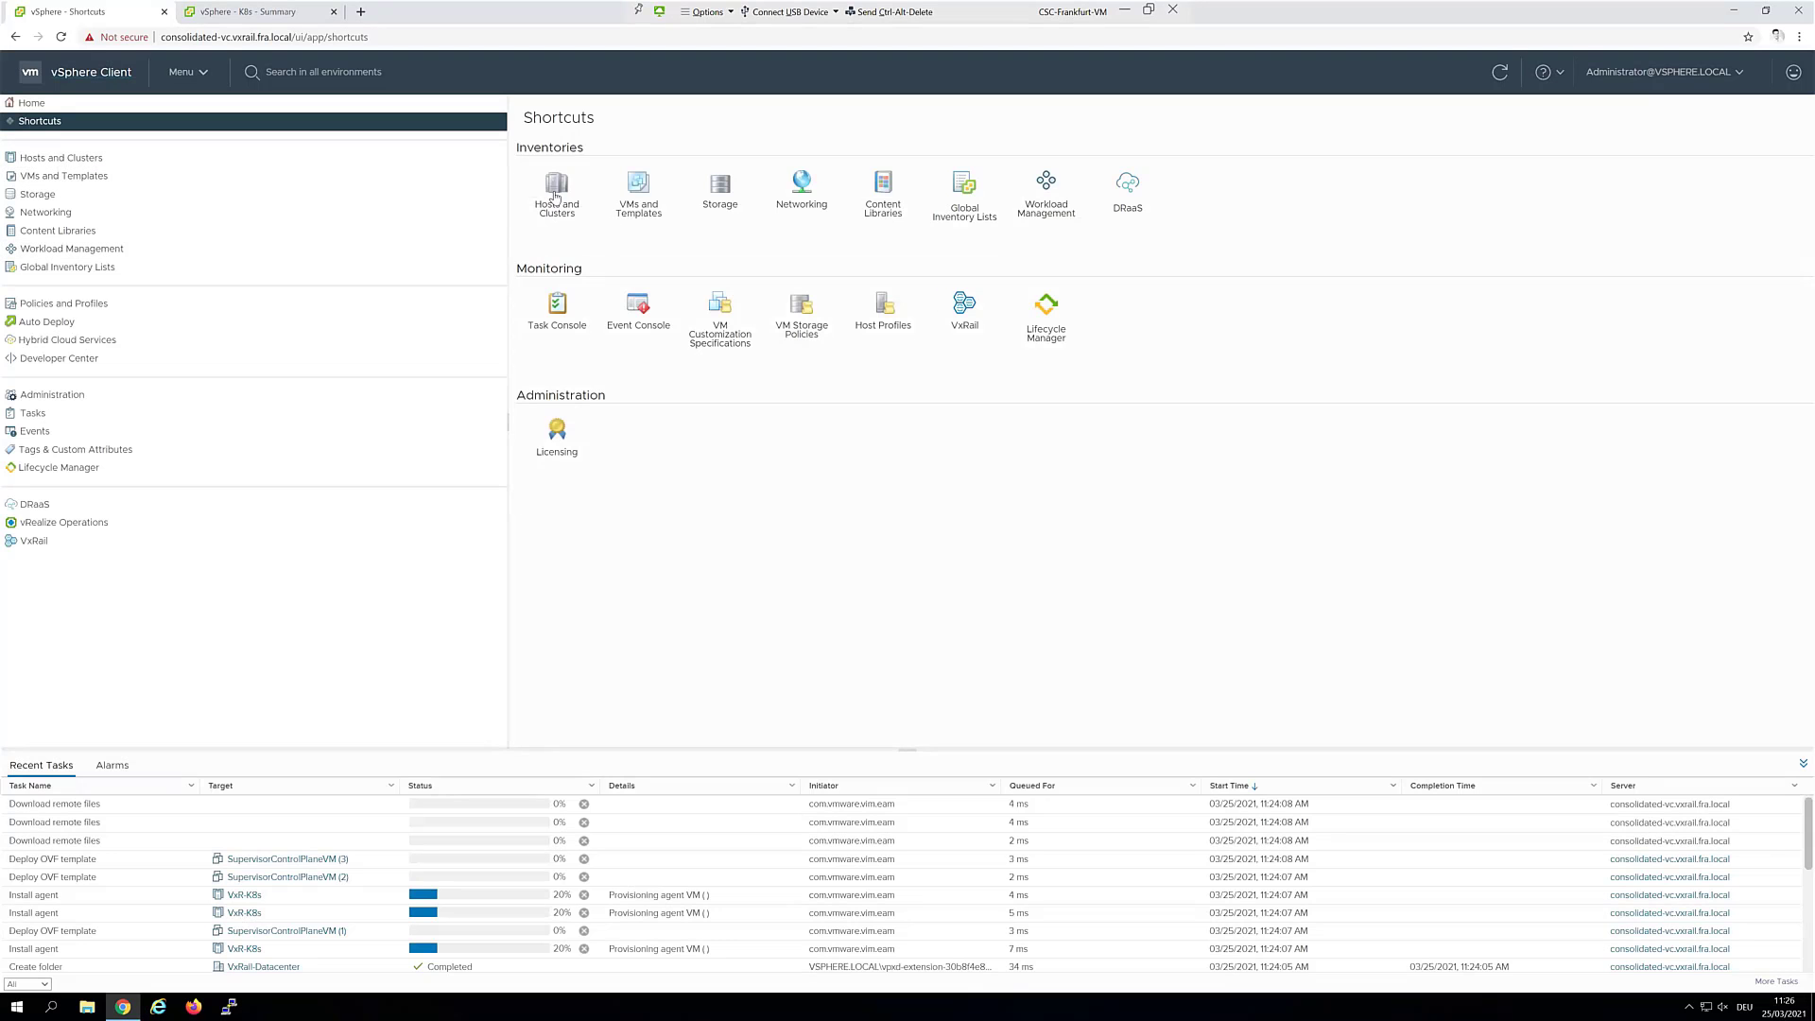
Check the three SupervisorControlPlaneVMs under Namespaces and recheck the VxR-K8s config status
left_click(558, 199)
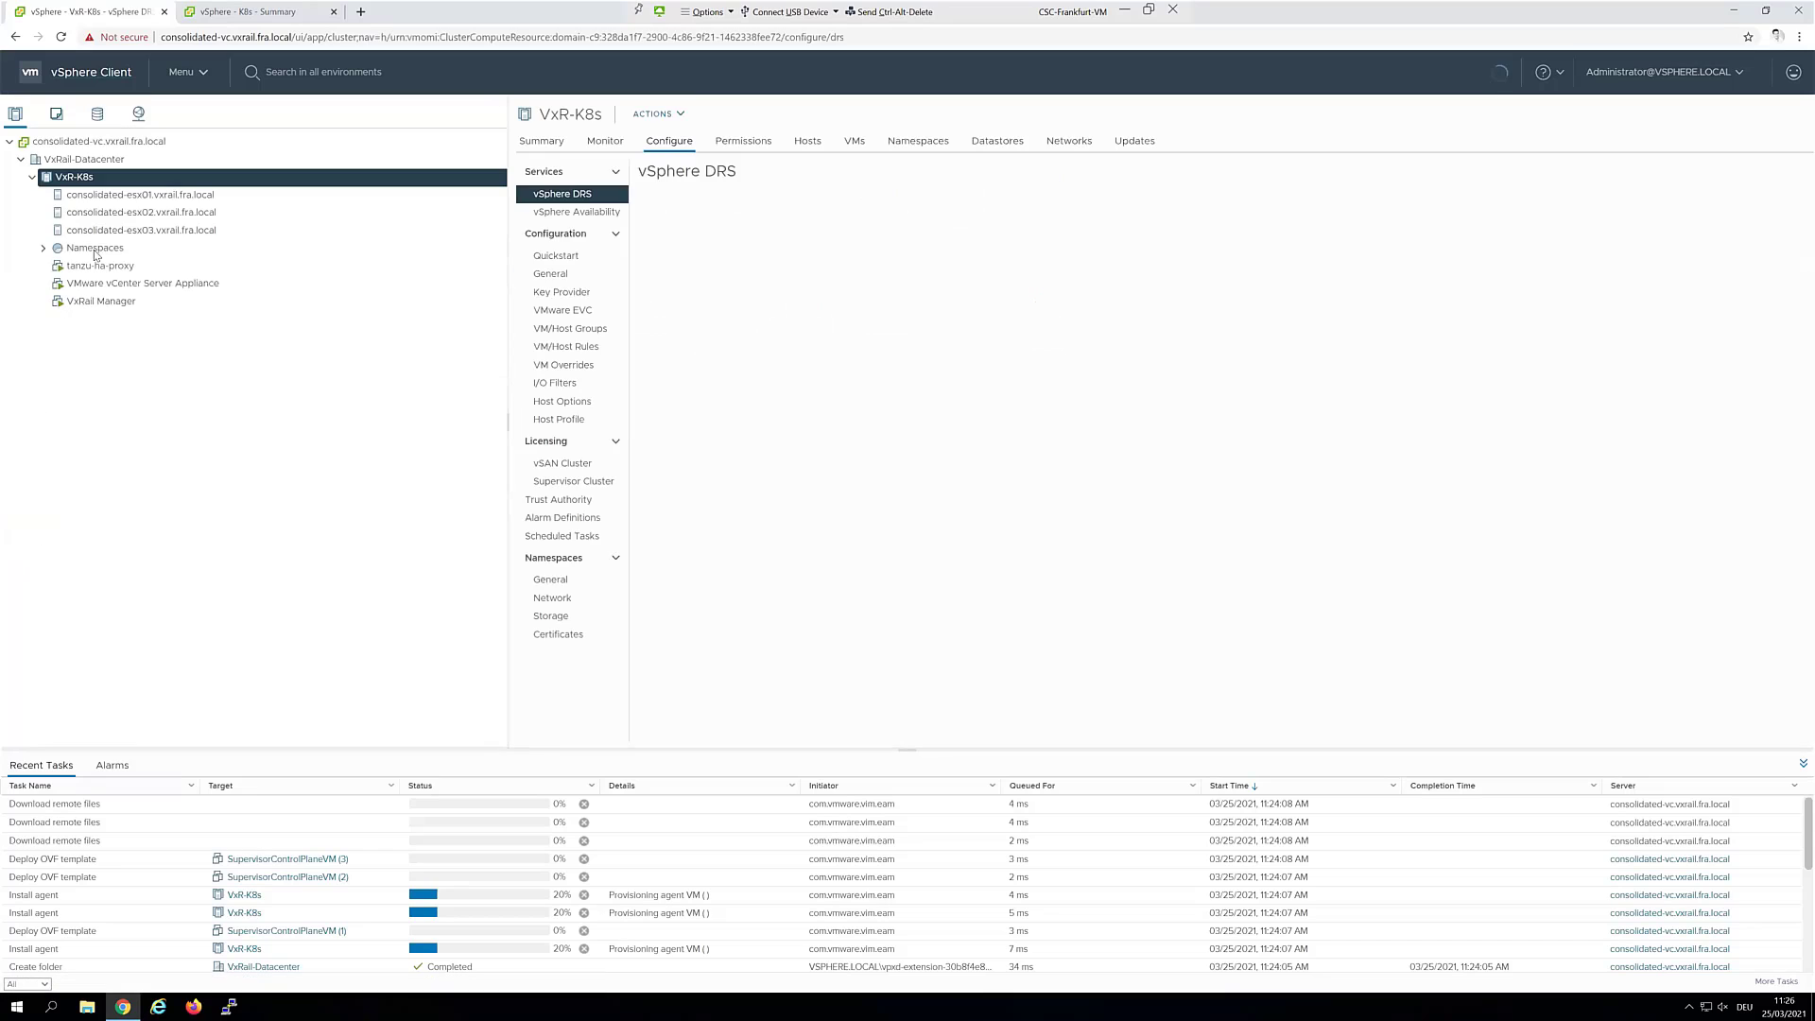
left_click(43, 249)
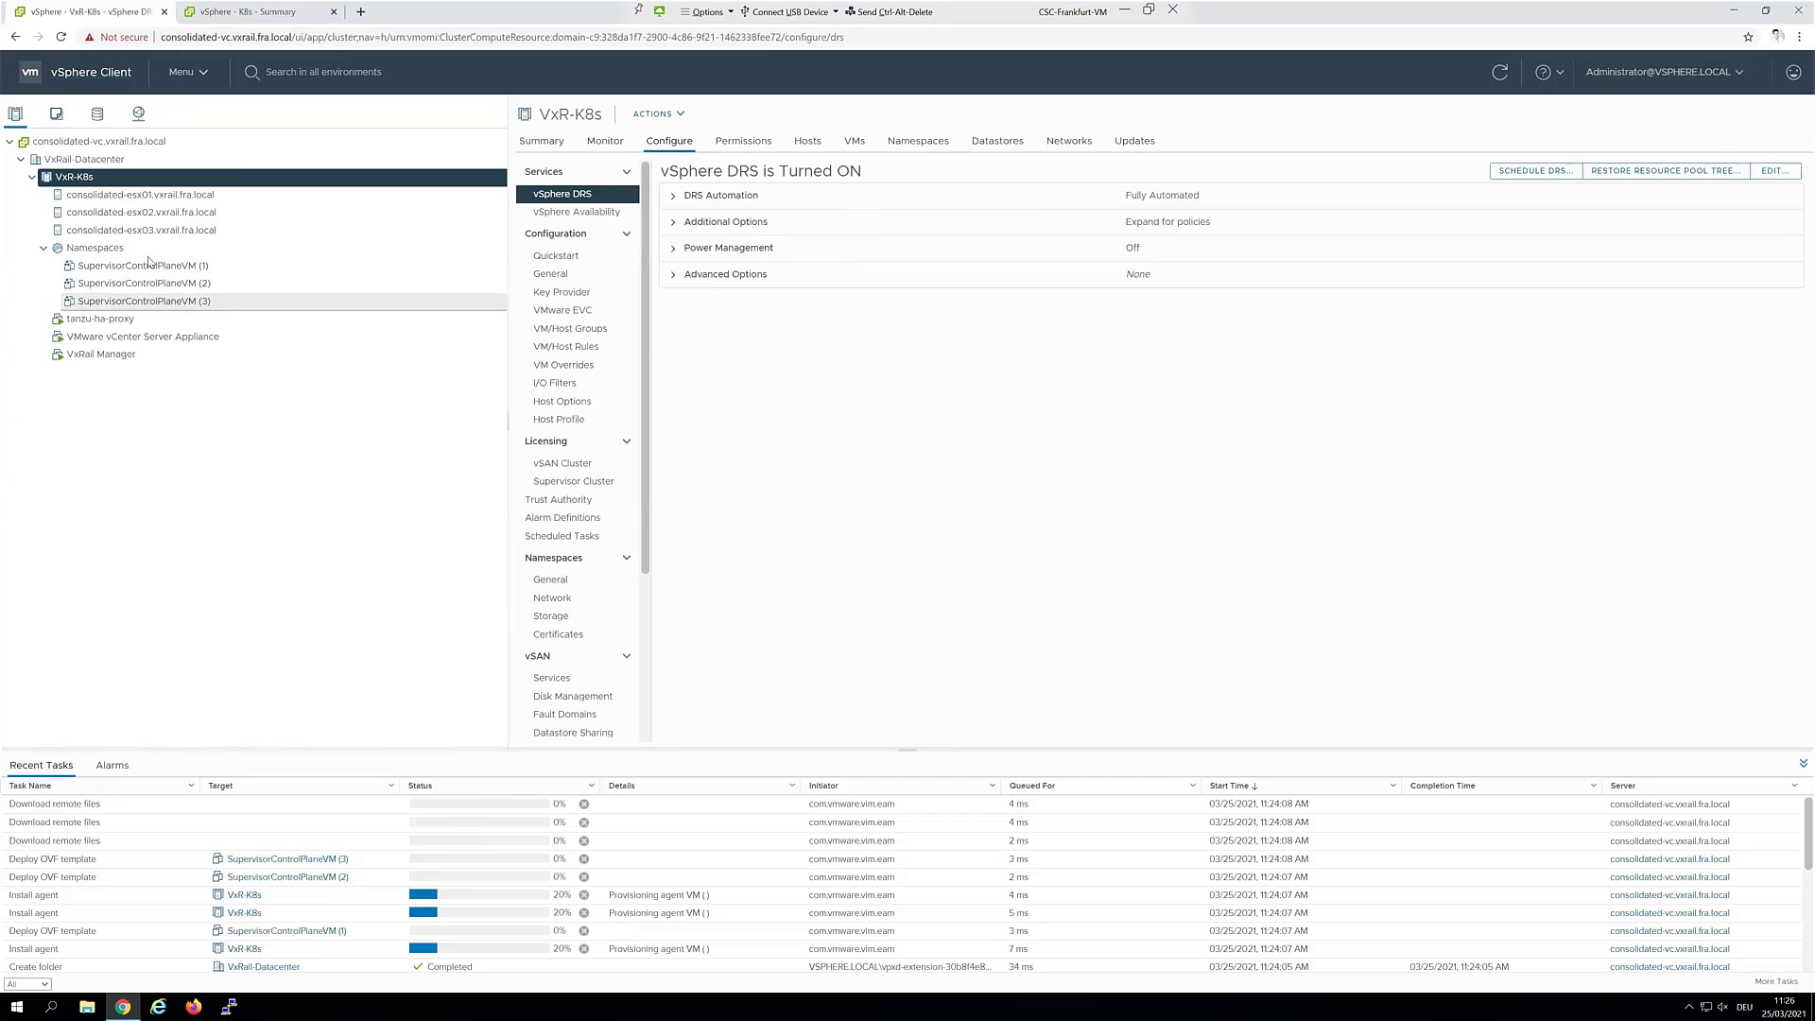
left_click(189, 81)
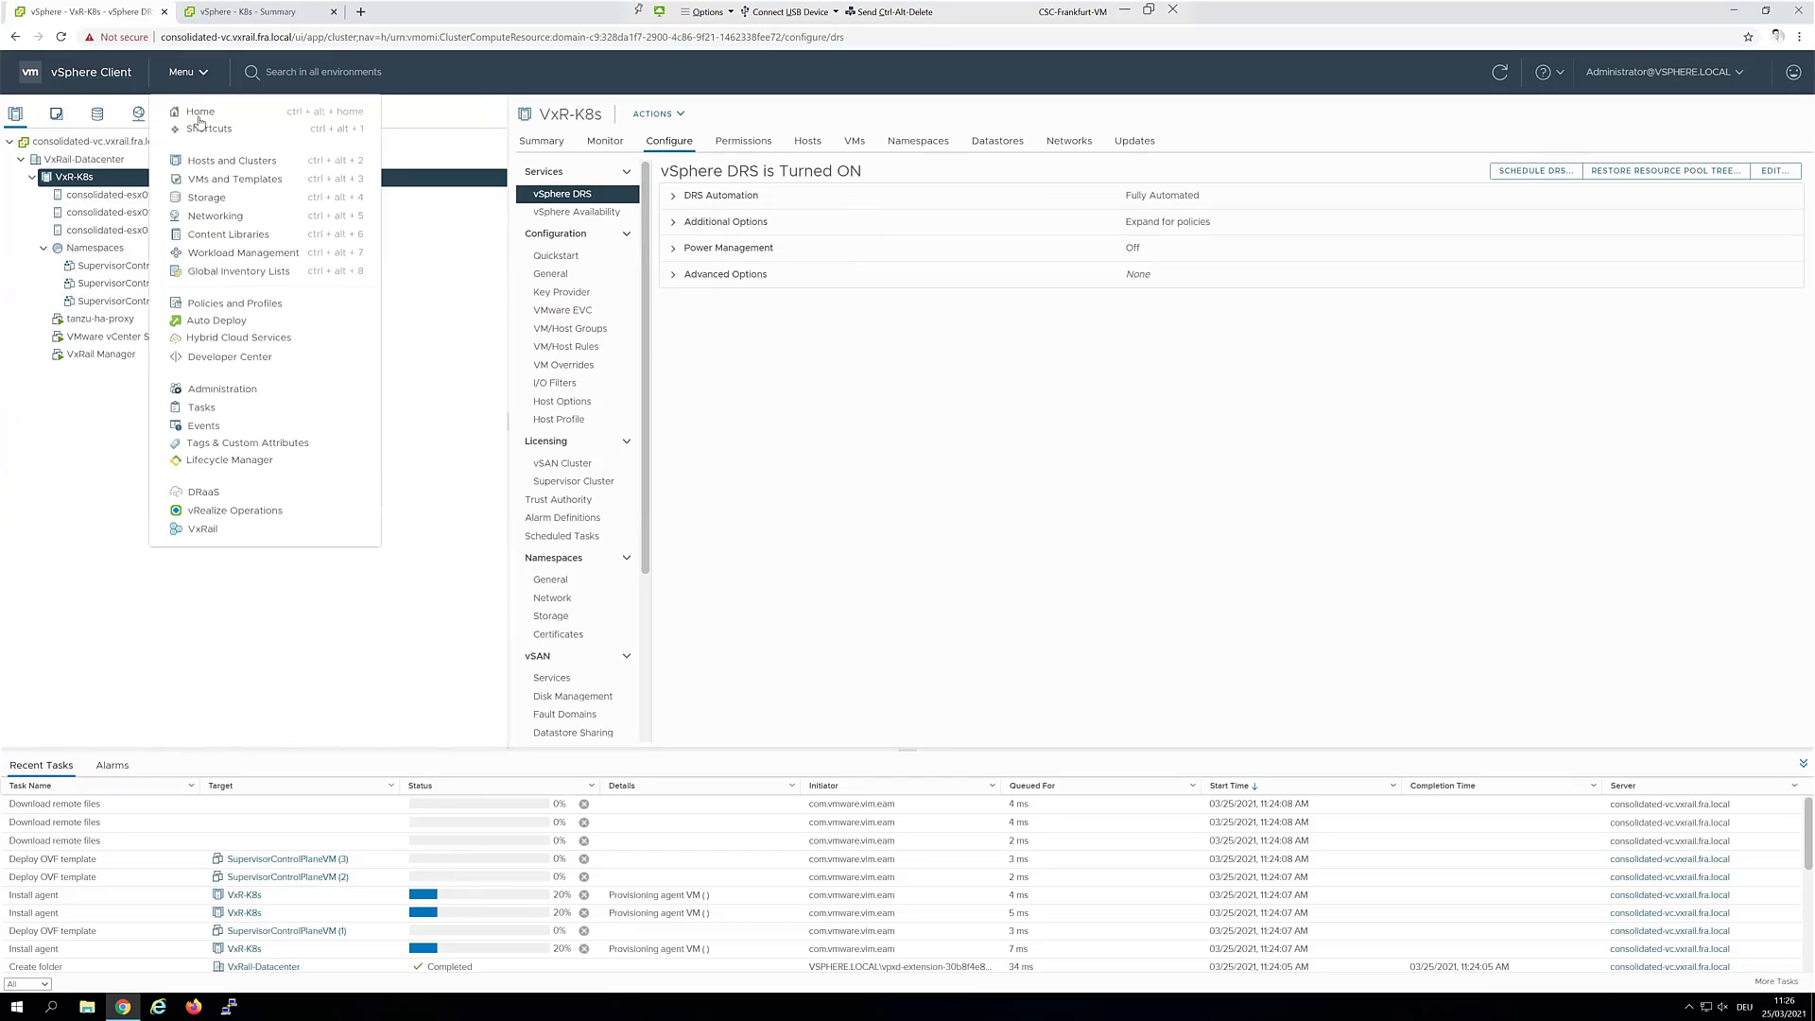
left_click(243, 253)
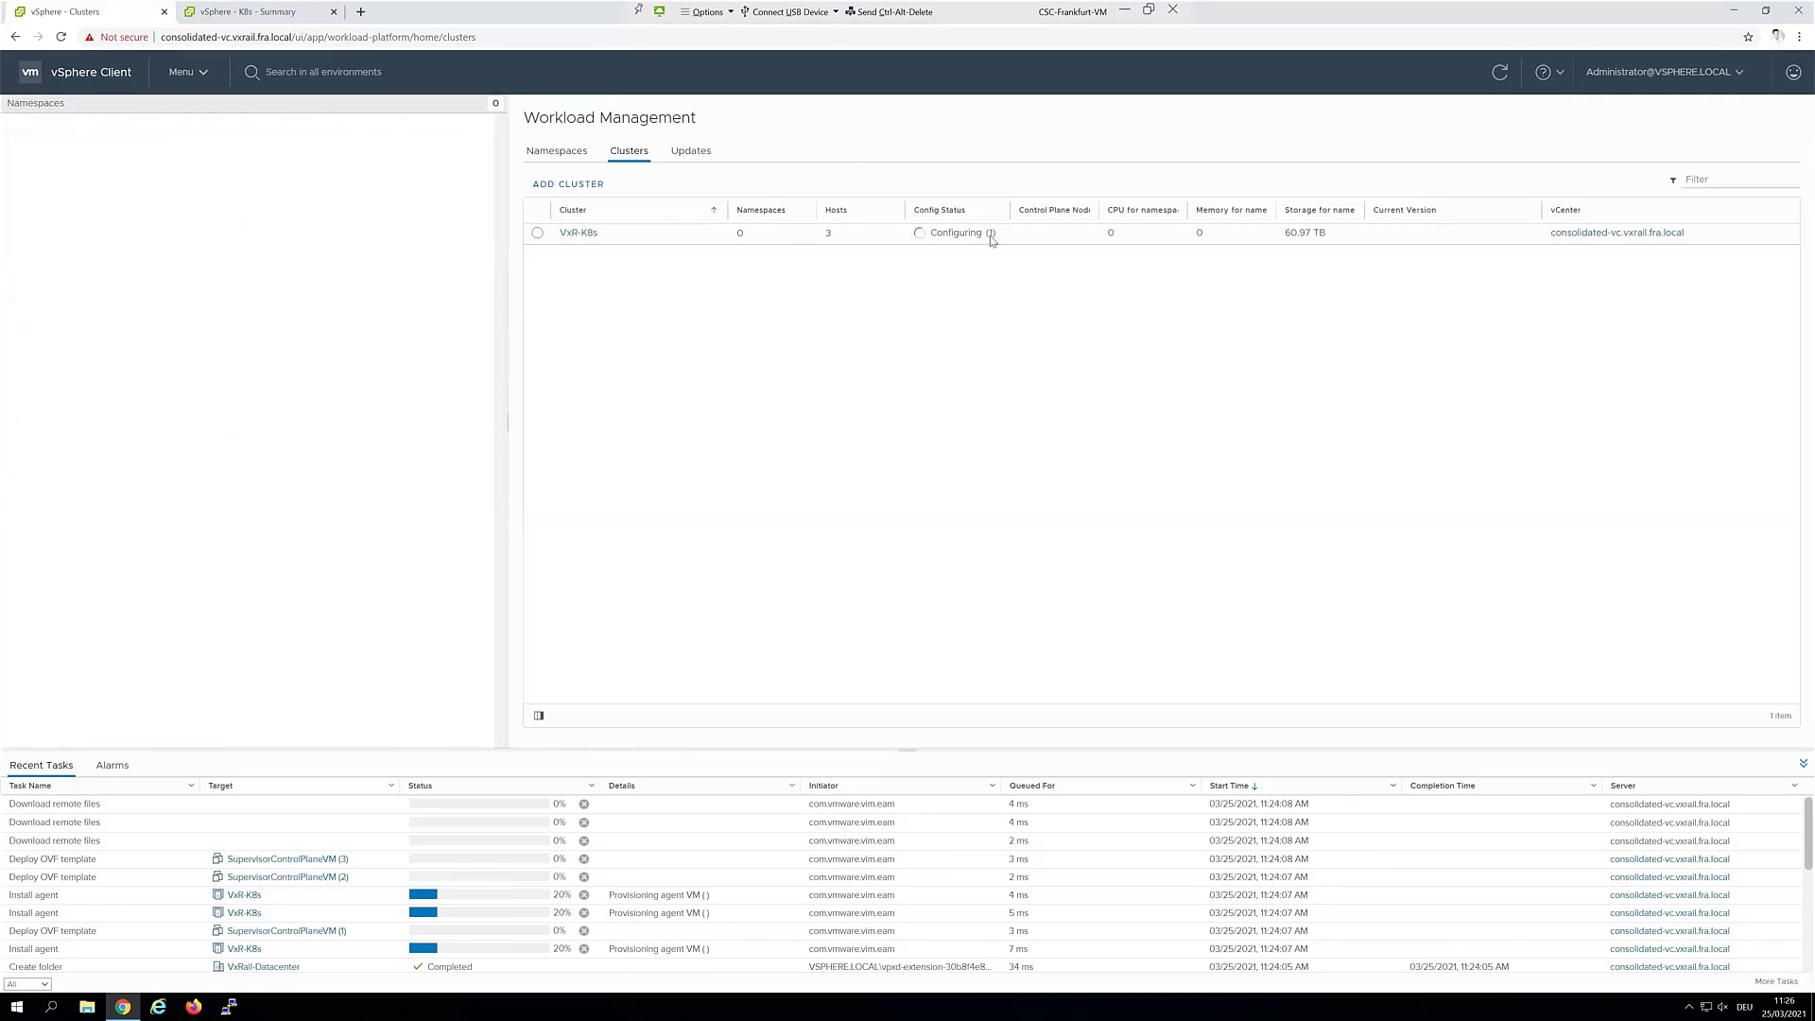
left_click(990, 233)
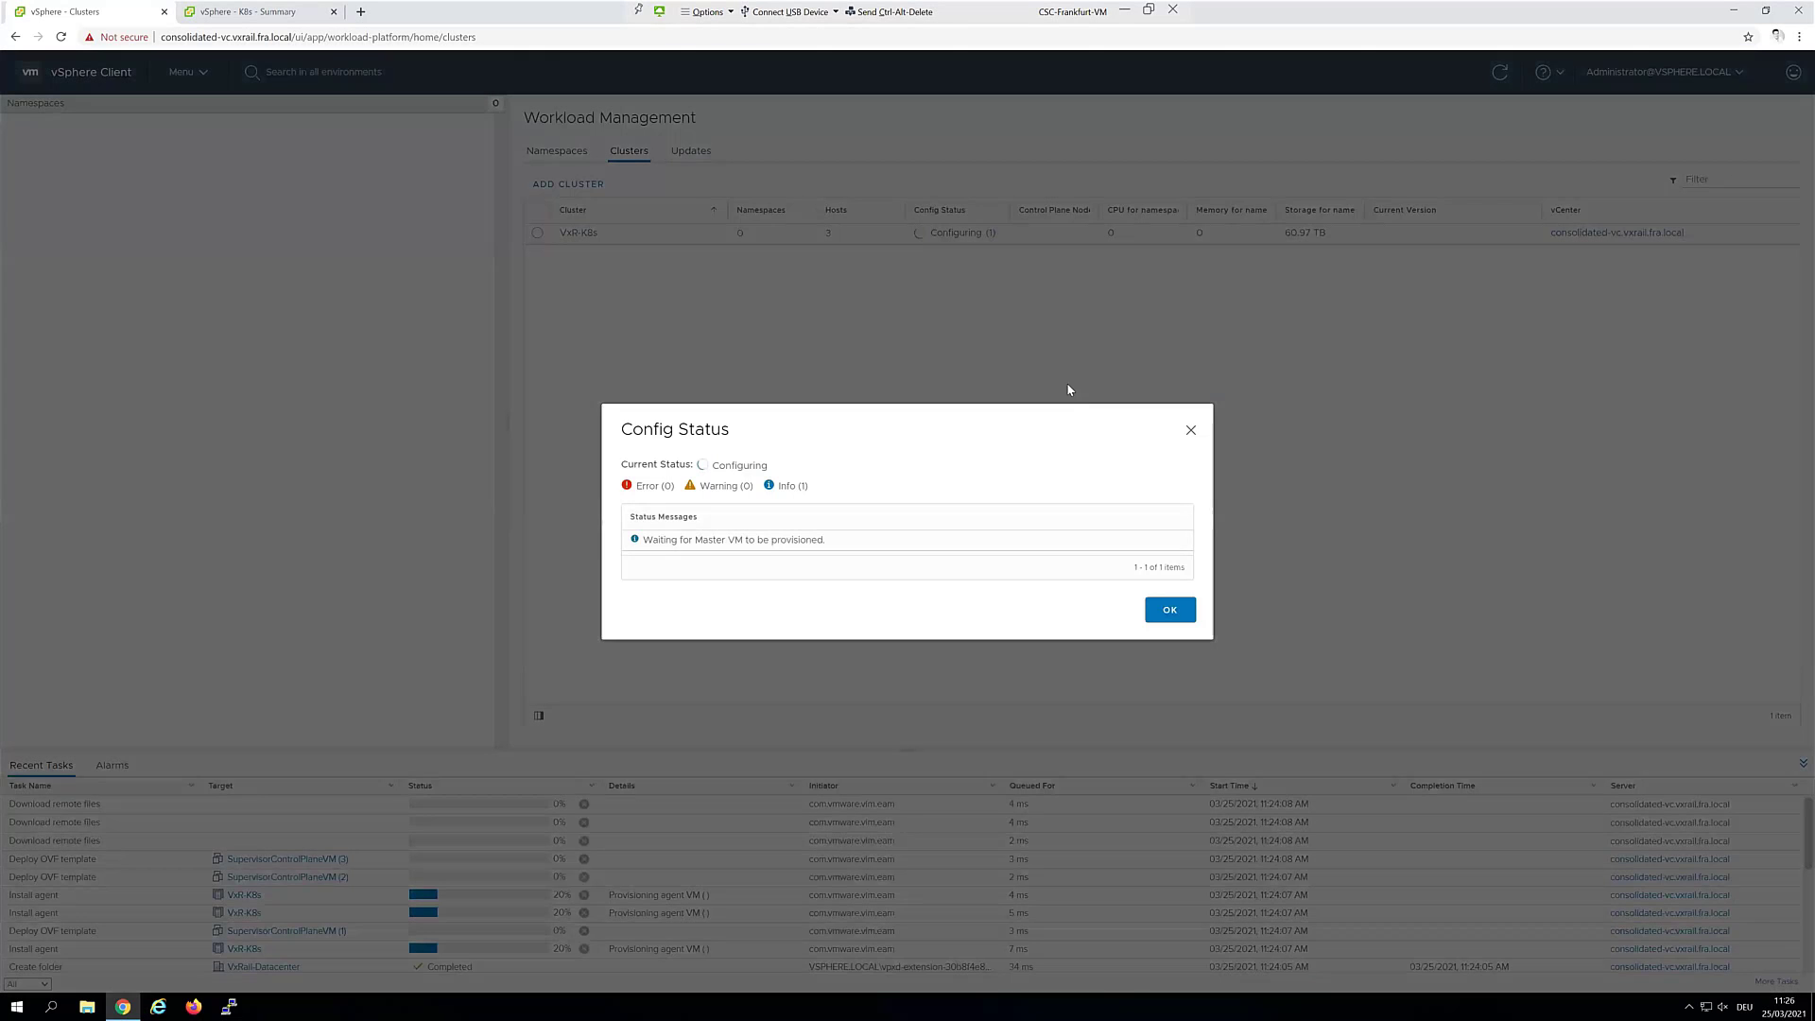
left_click(1191, 432)
left_click(127, 76)
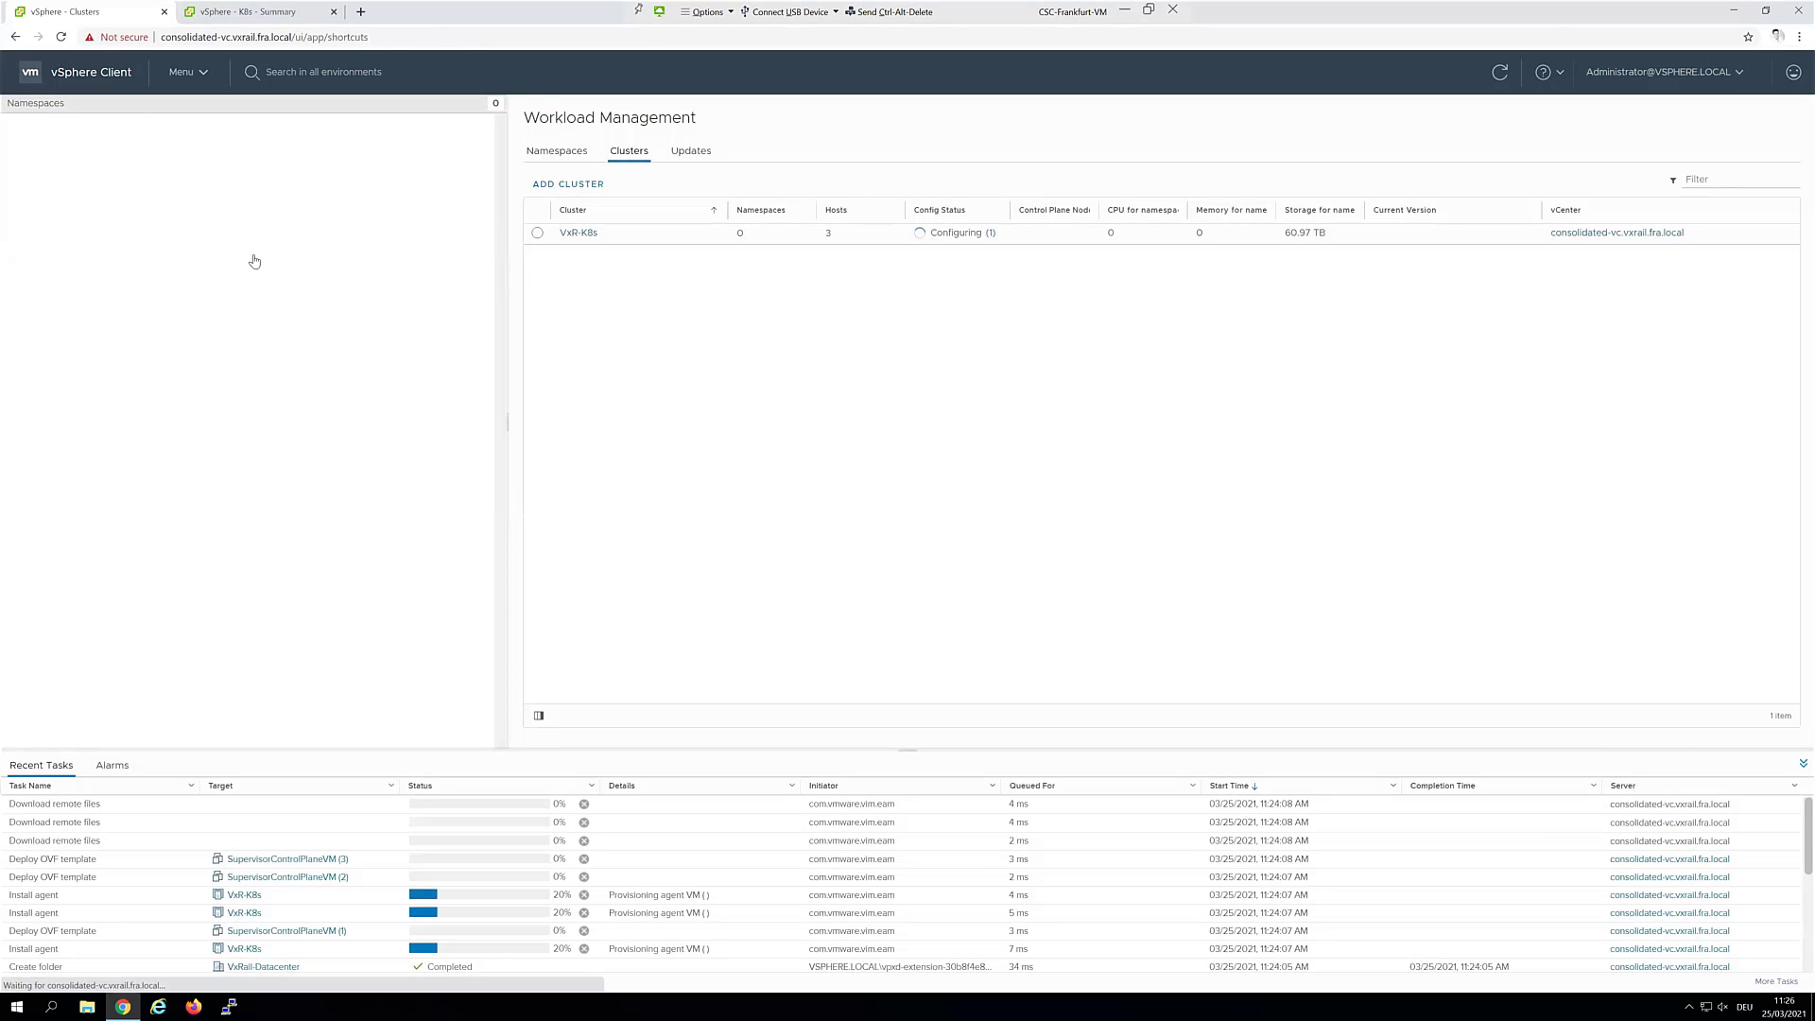
left_click(555, 210)
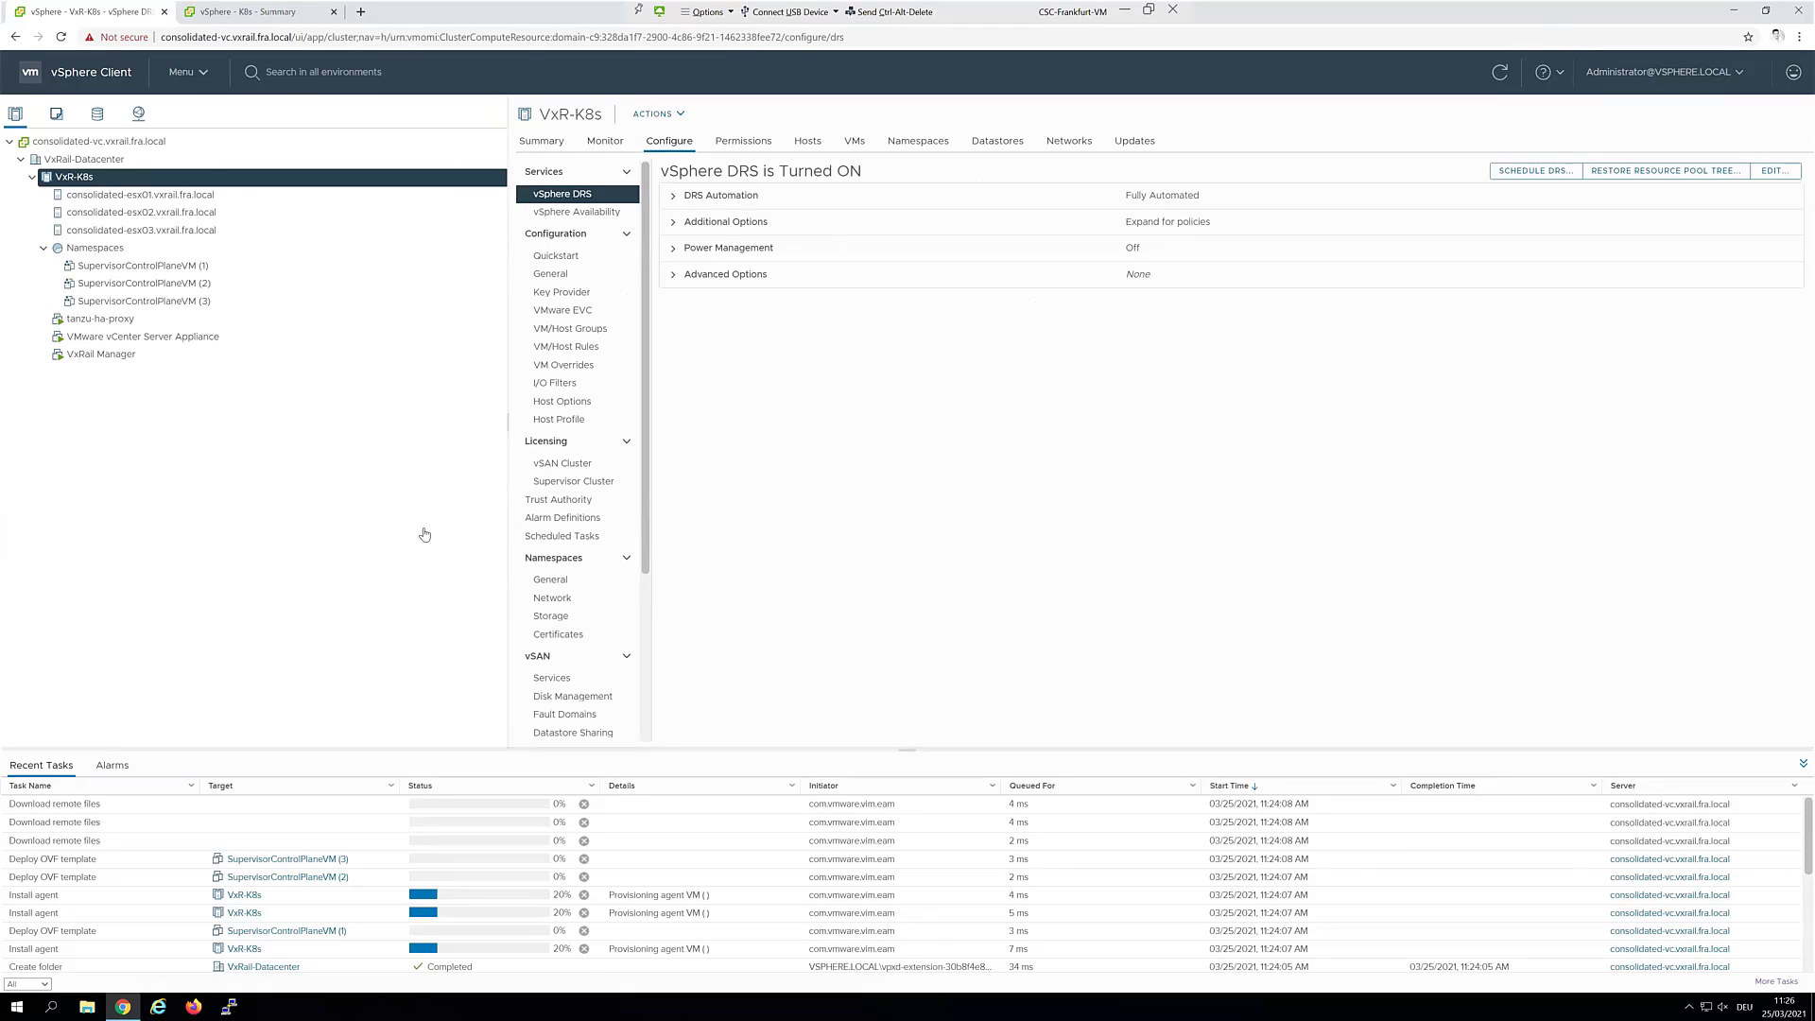
Close the consolidated vCenter tab and browse the VxRail VDS port groups in Networking
left_click(166, 14)
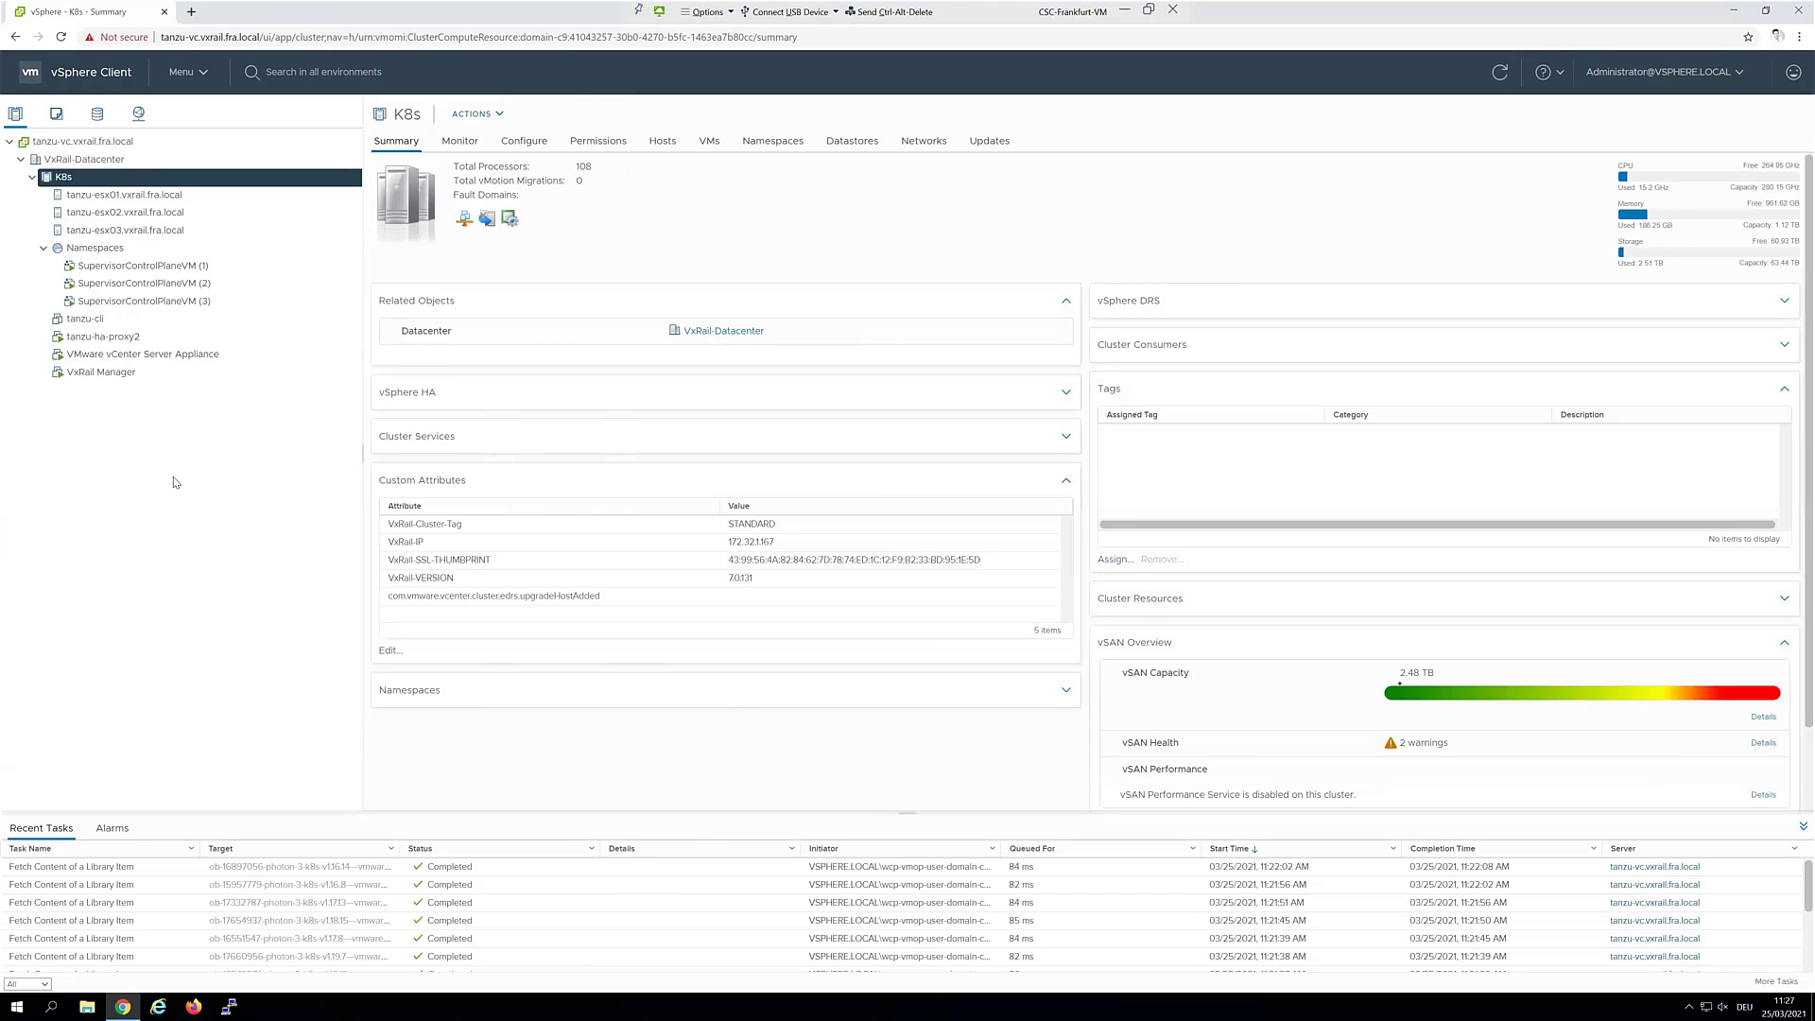
left_click(138, 113)
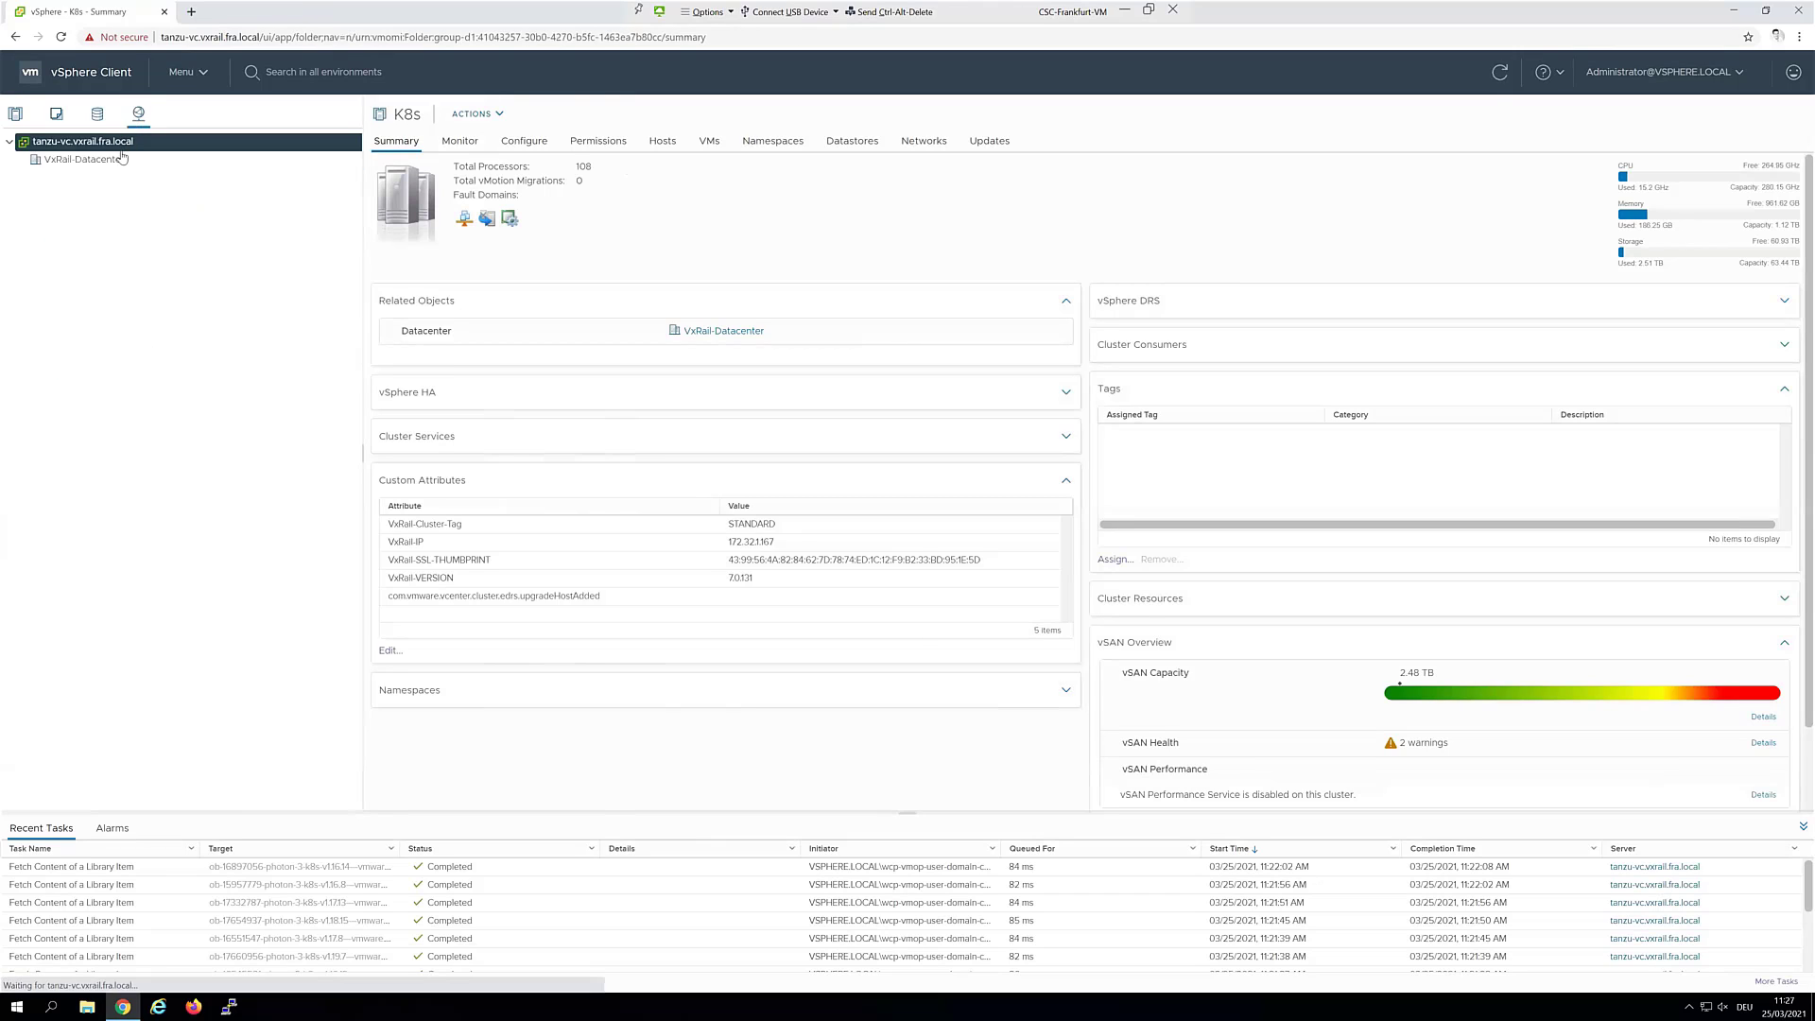
left_click(21, 159)
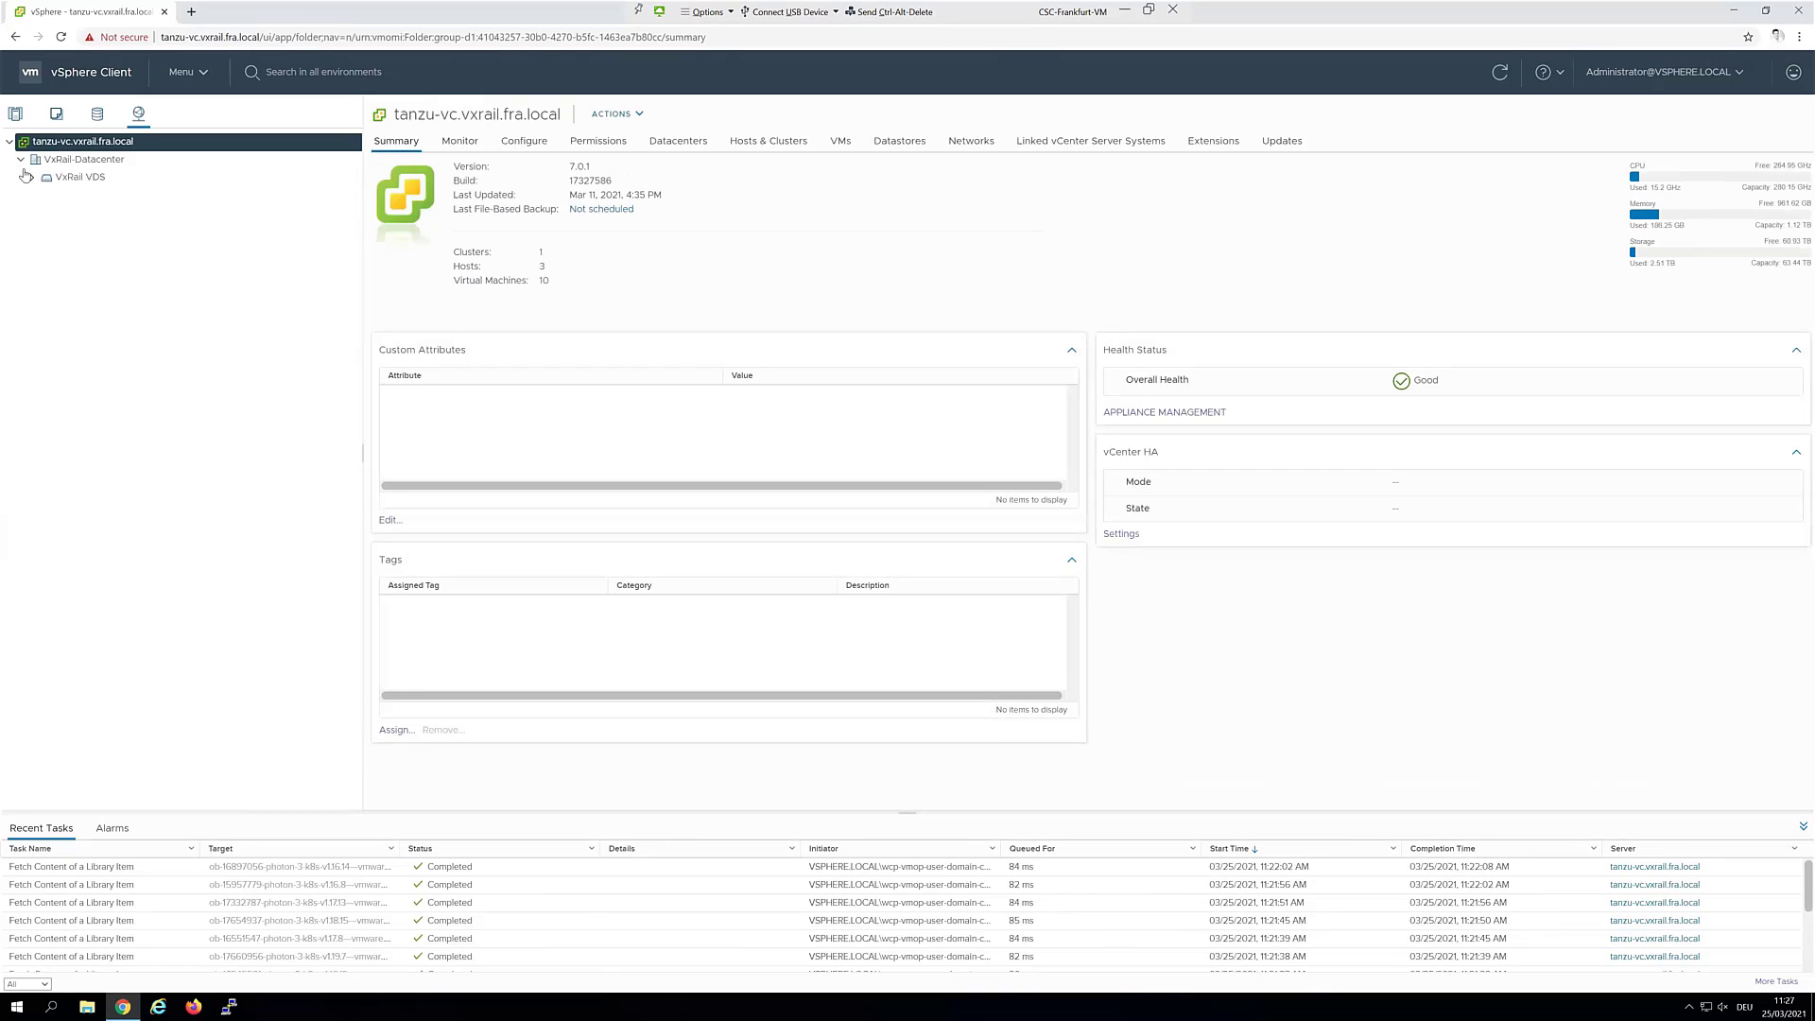
left_click(32, 177)
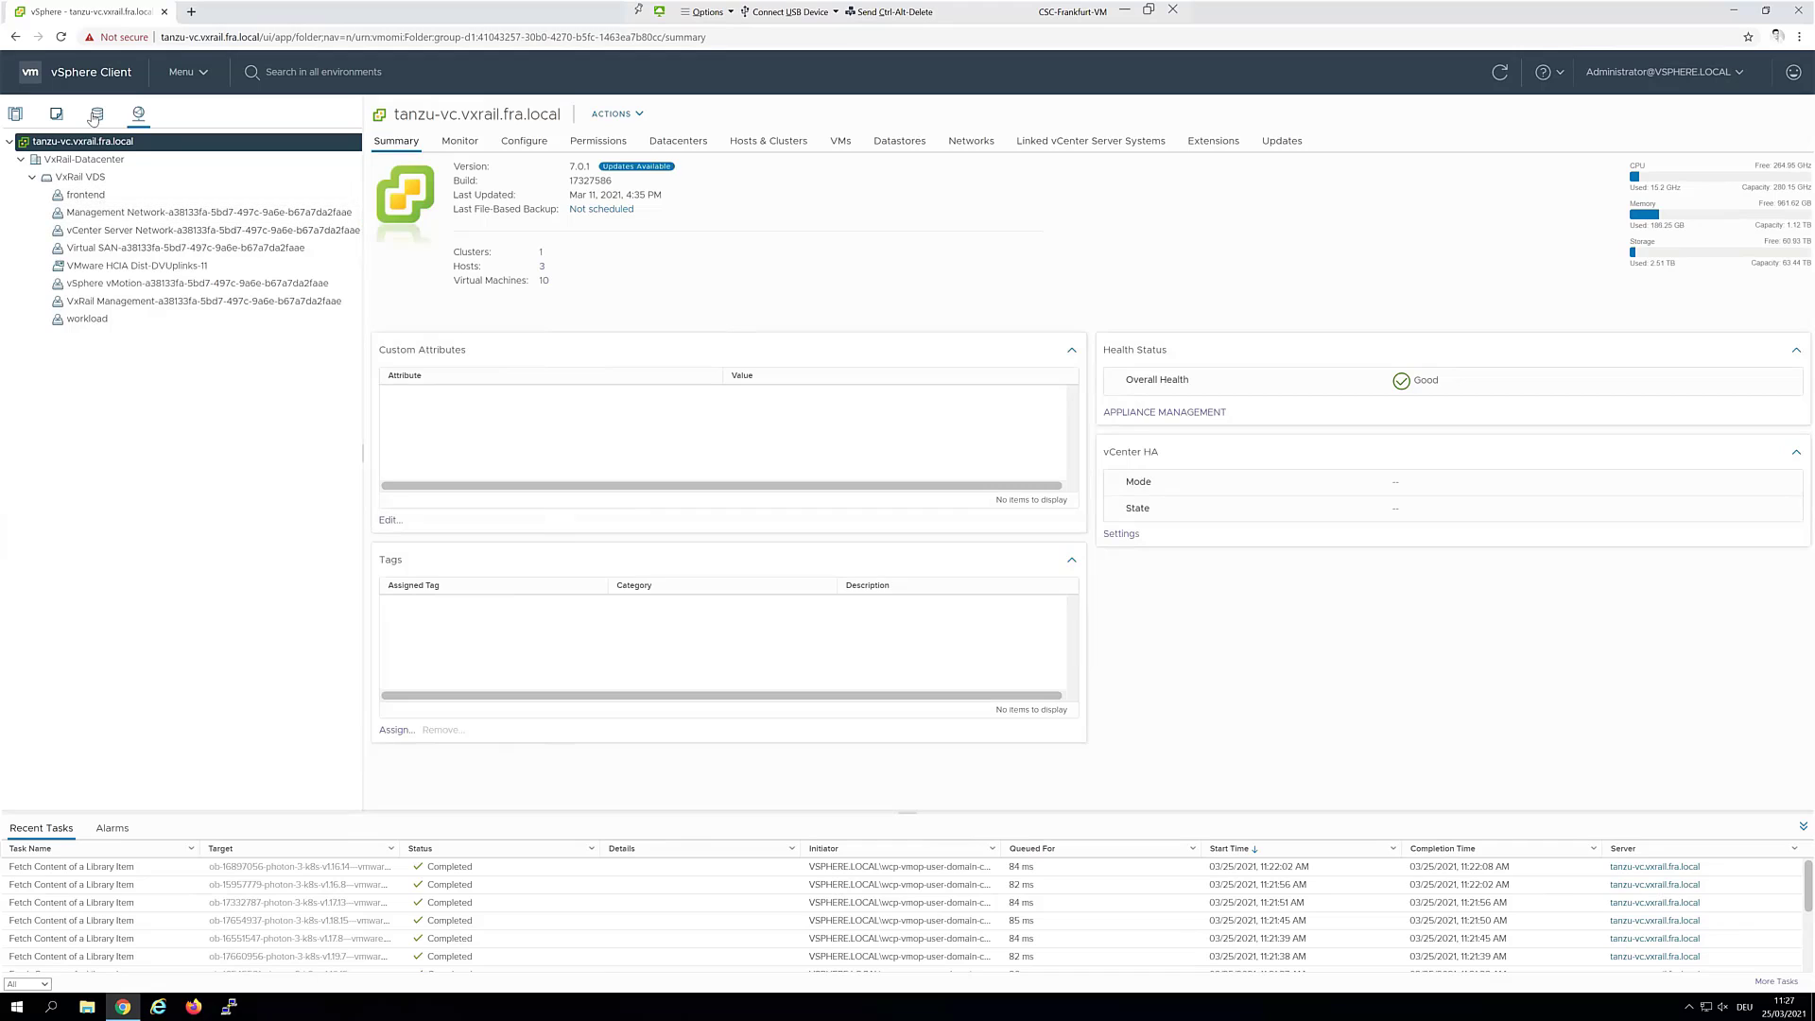
Browse the VxRail-Datacenter datastores in Storage, then return to Hosts and Clusters
left_click(95, 115)
left_click(20, 160)
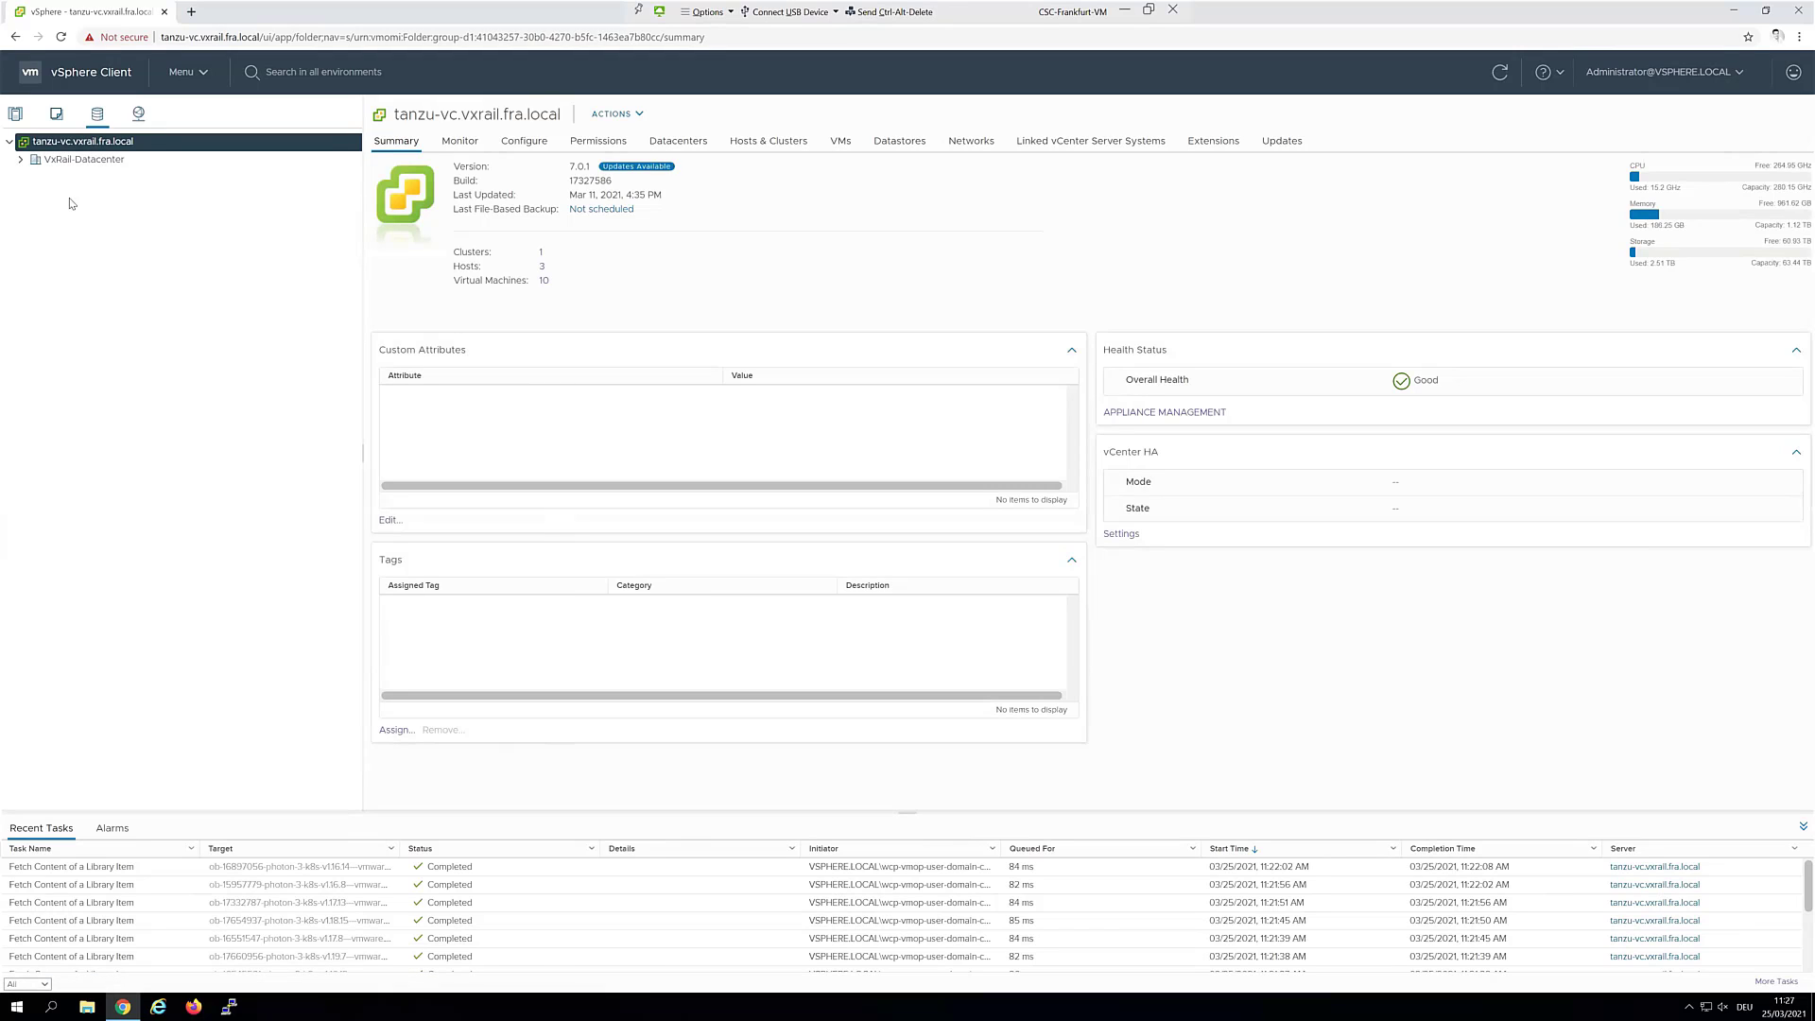
left_click(17, 115)
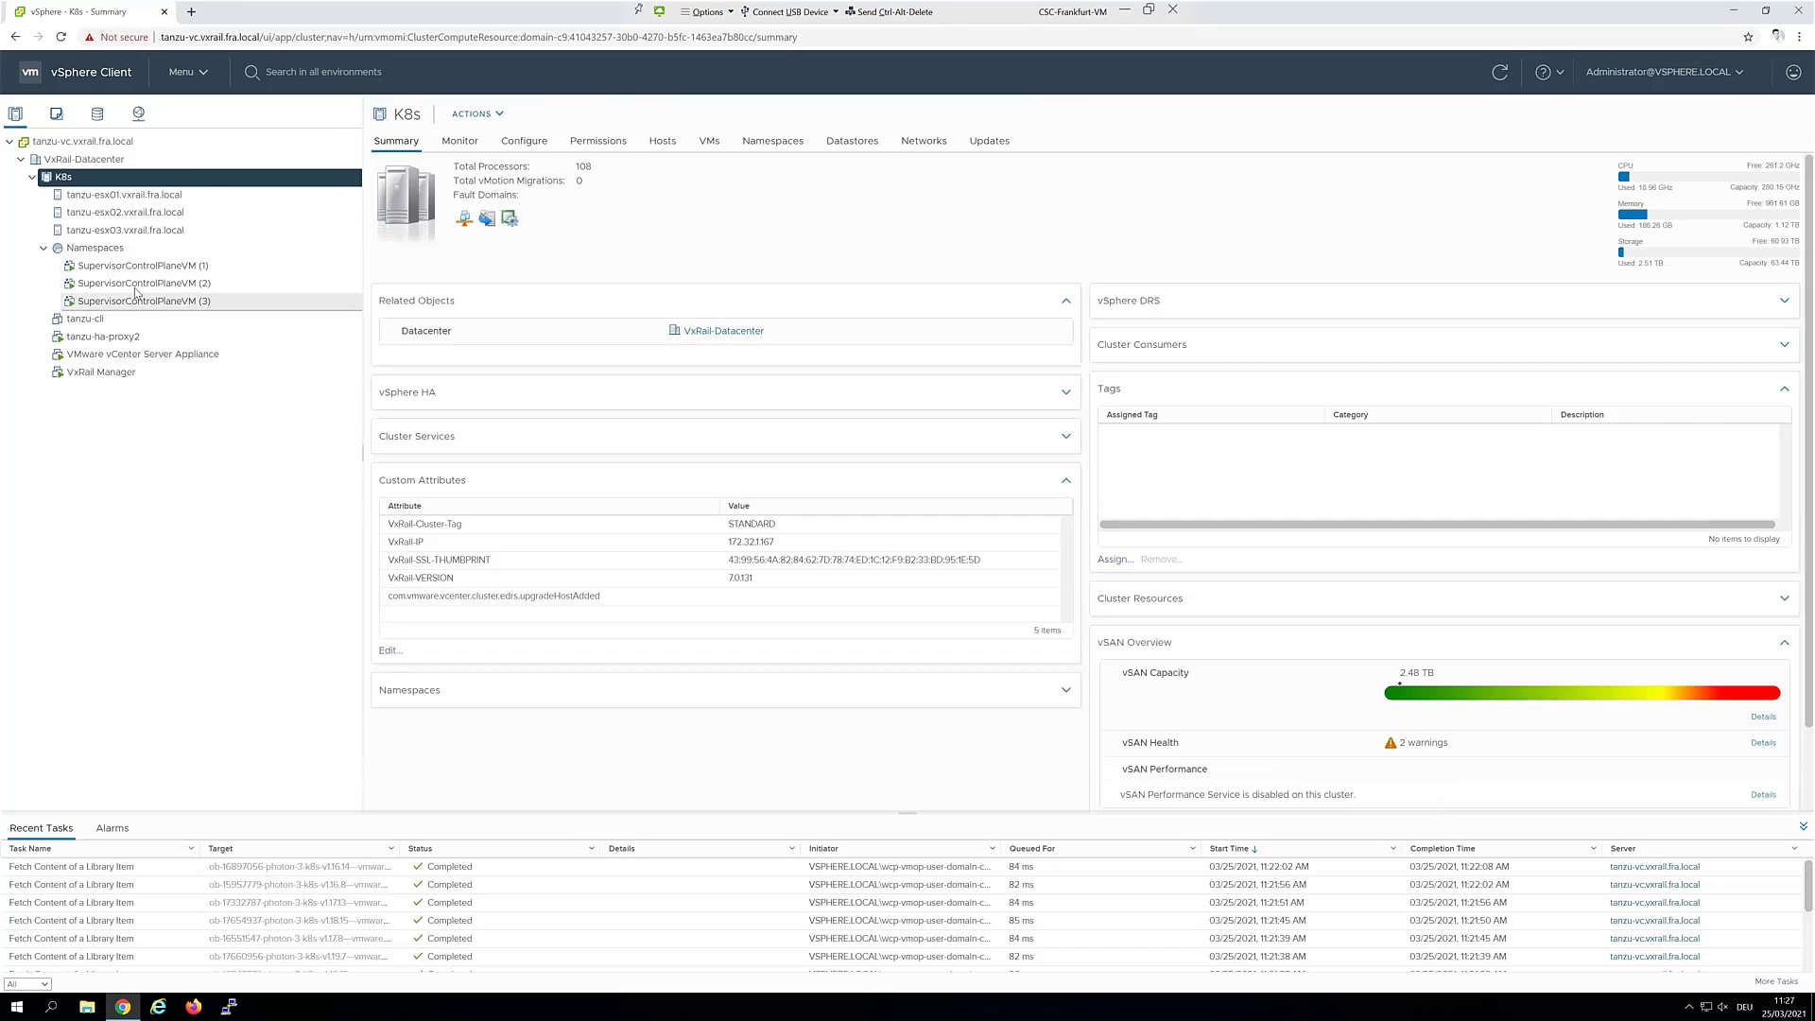
left_click(198, 76)
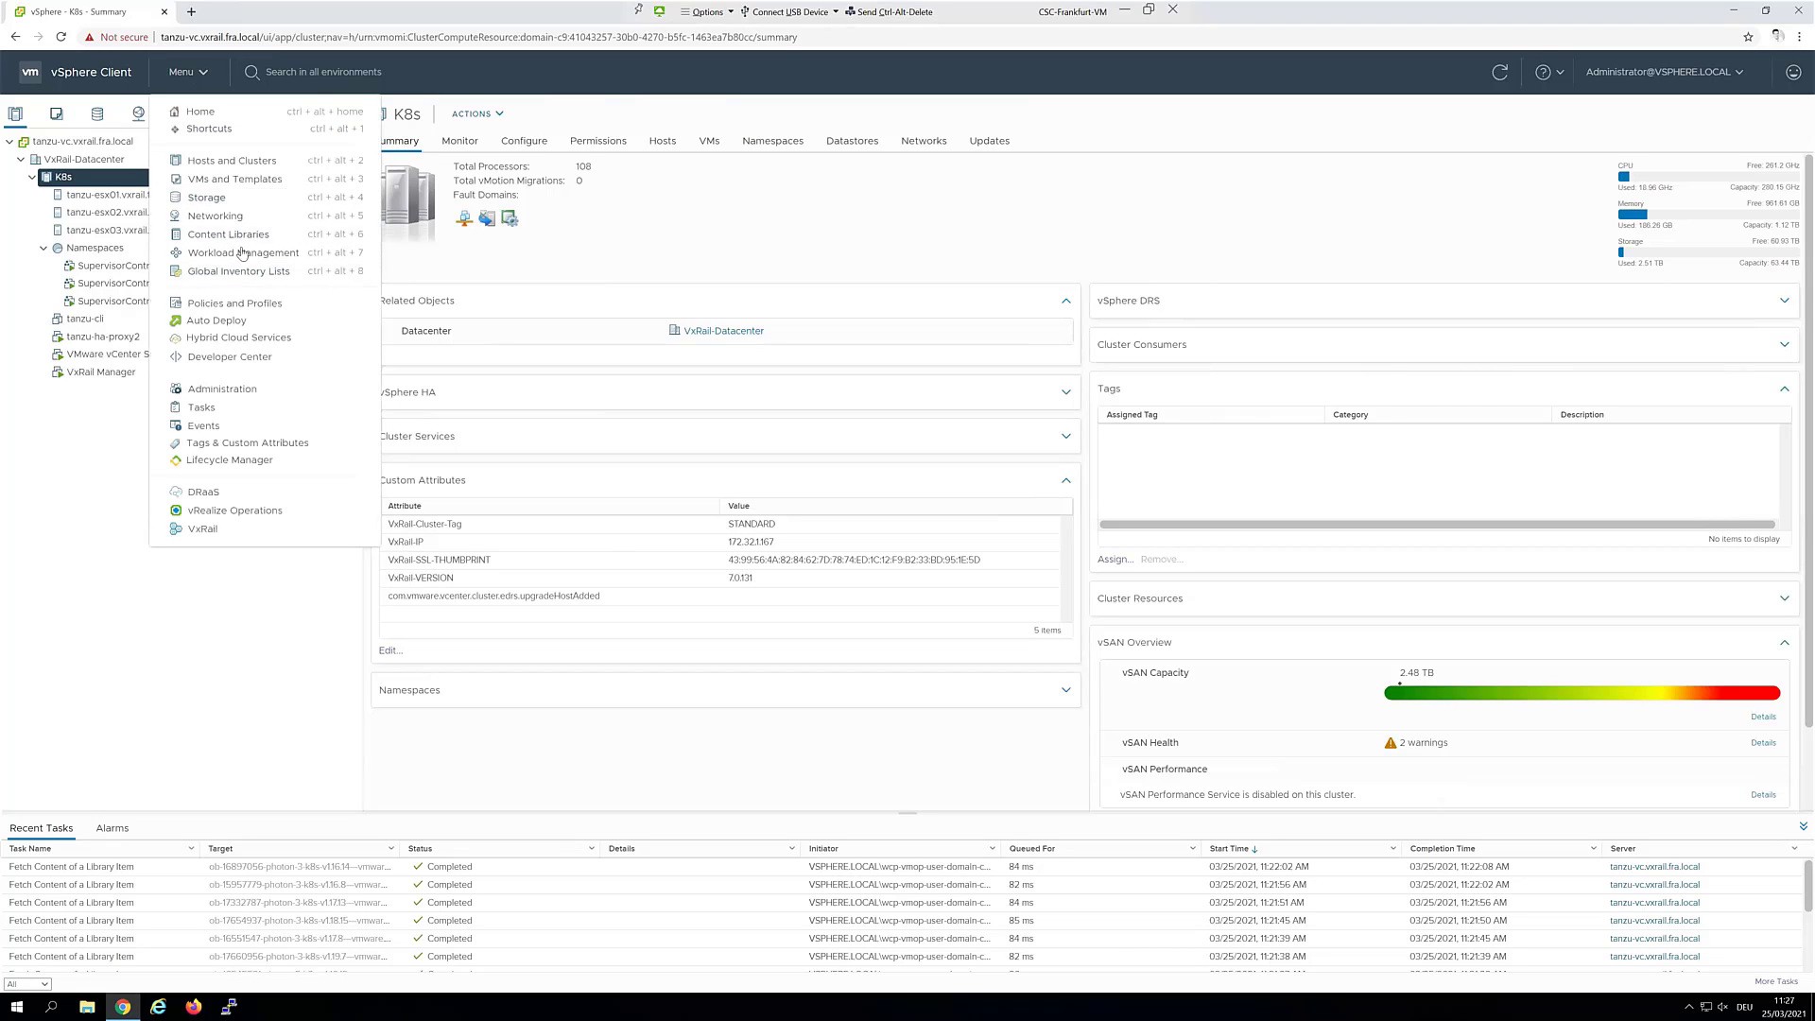
Confirm the K8s cluster shows Running on the Clusters tab, then view the Namespaces overview
left_click(242, 253)
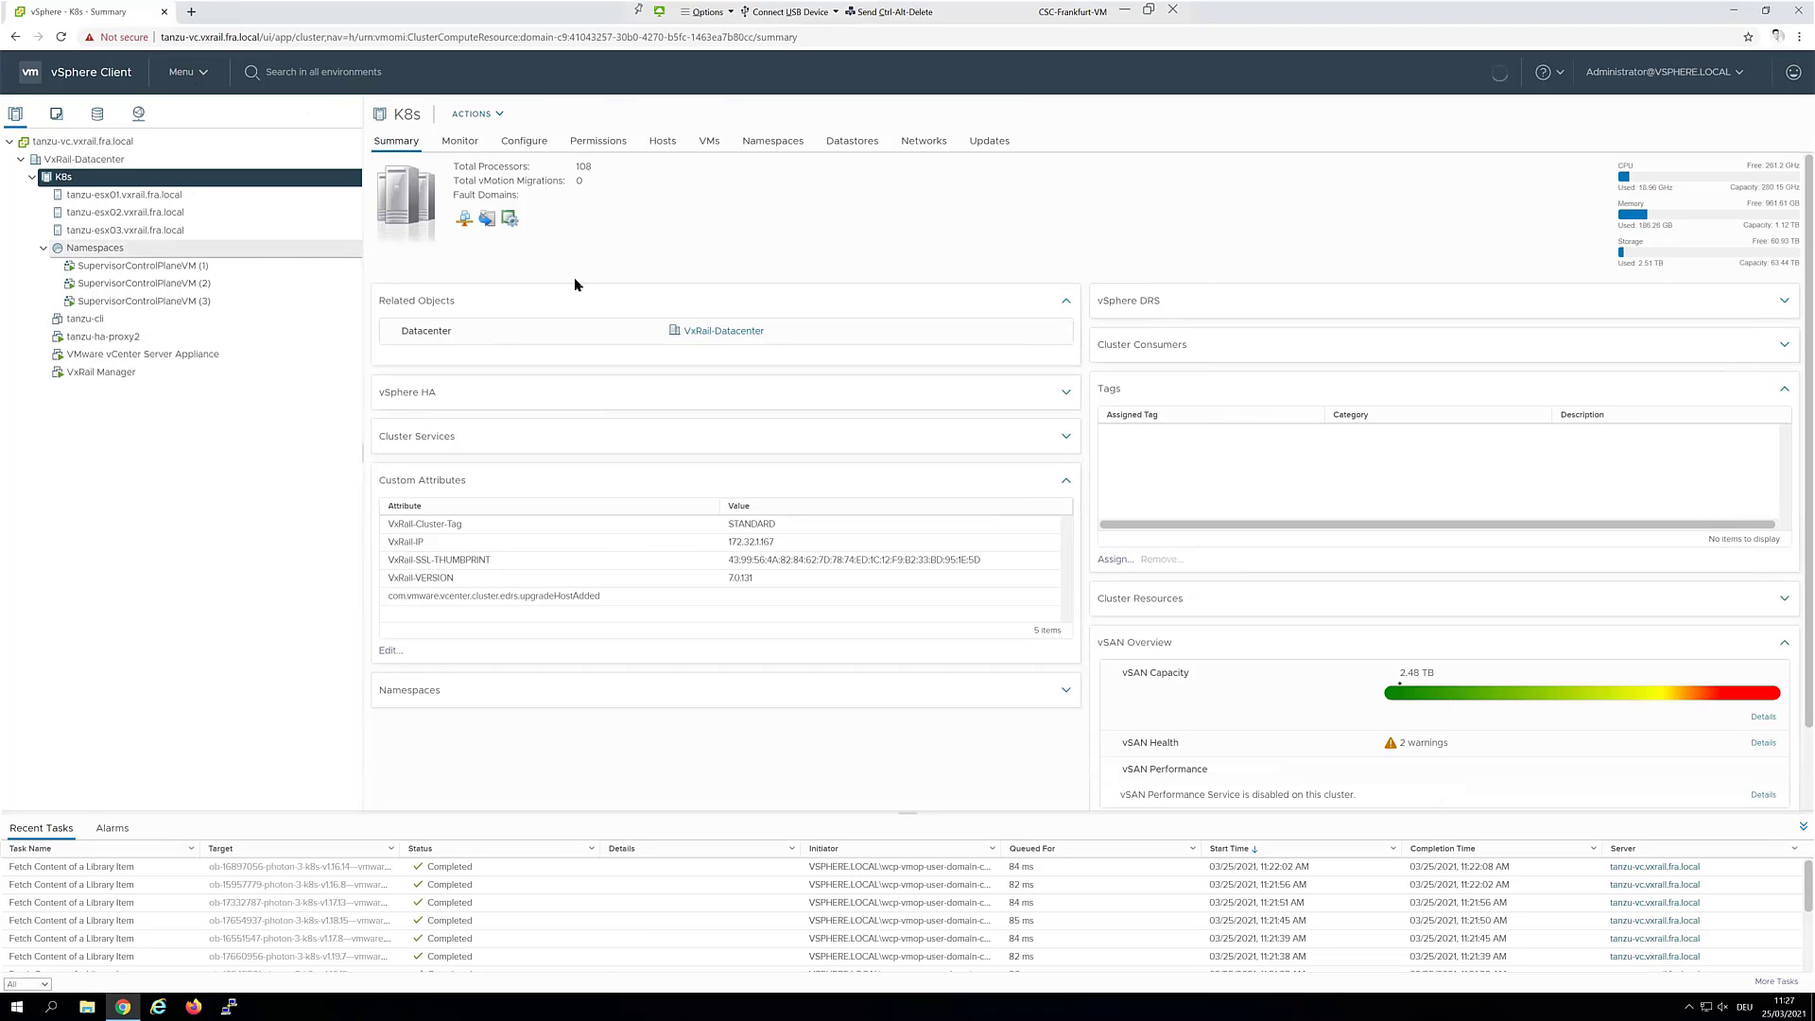
left_click(483, 151)
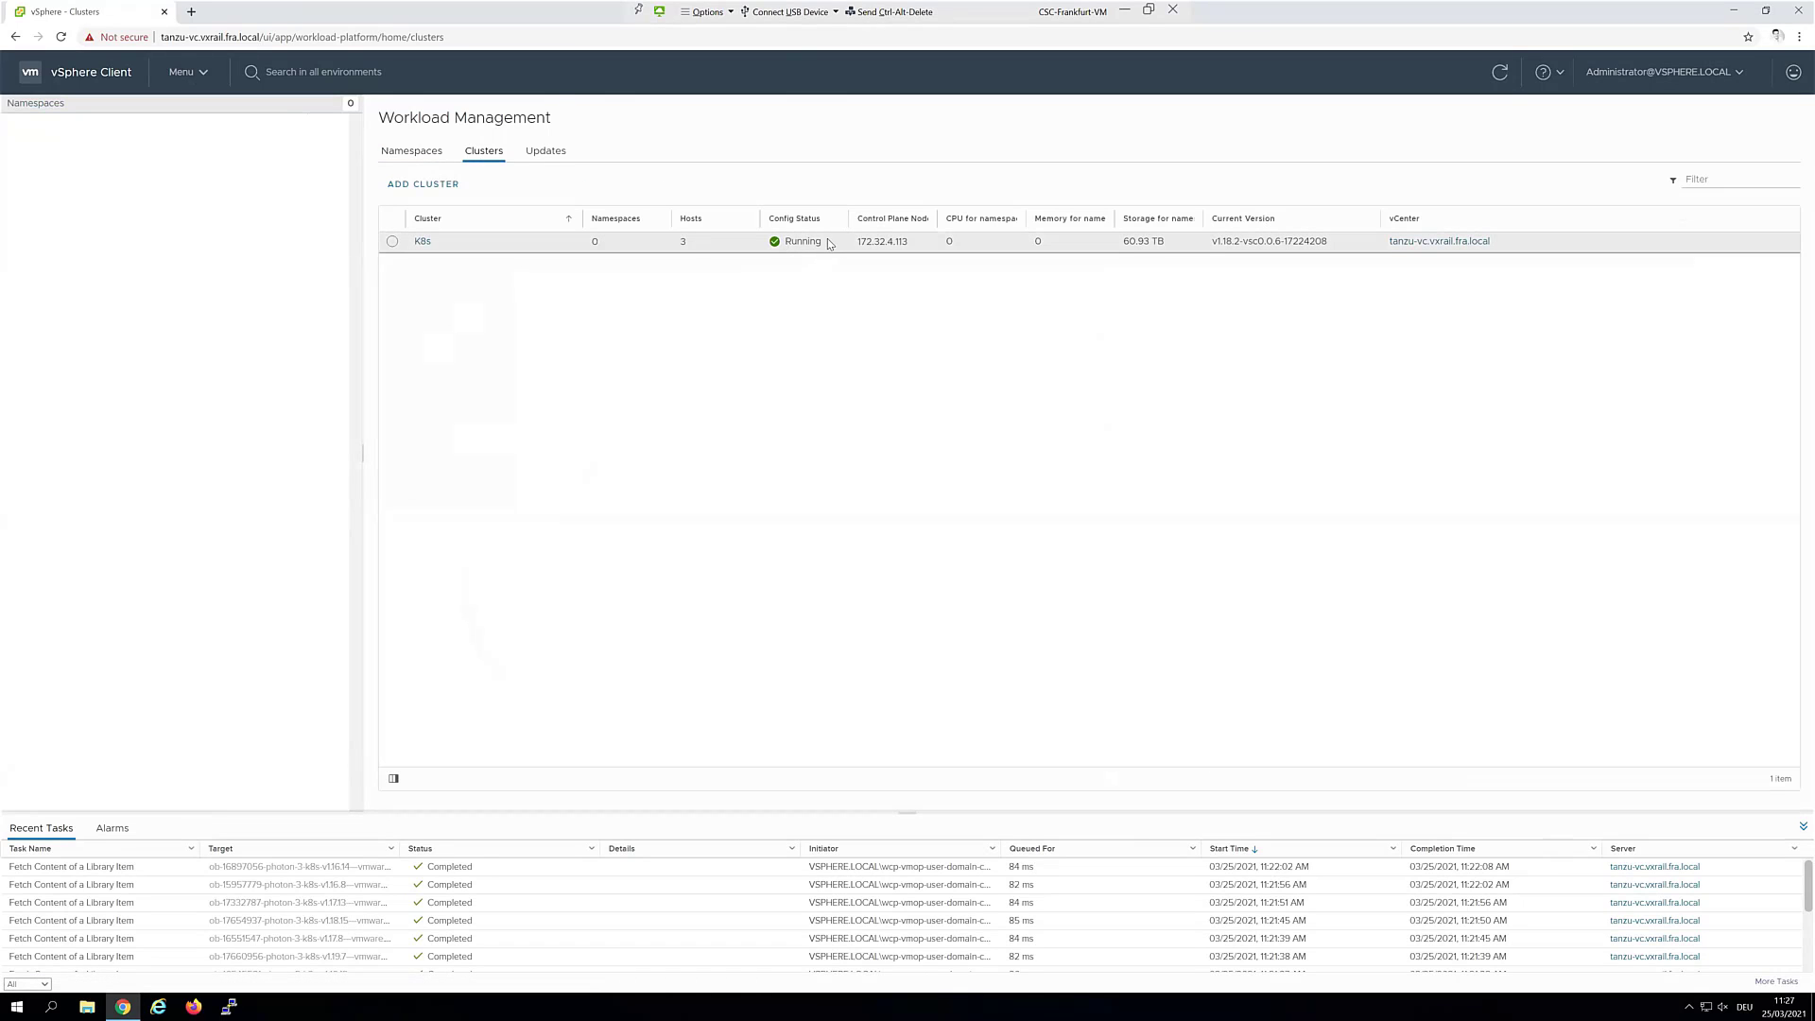
left_click_drag(828, 244, 722, 255)
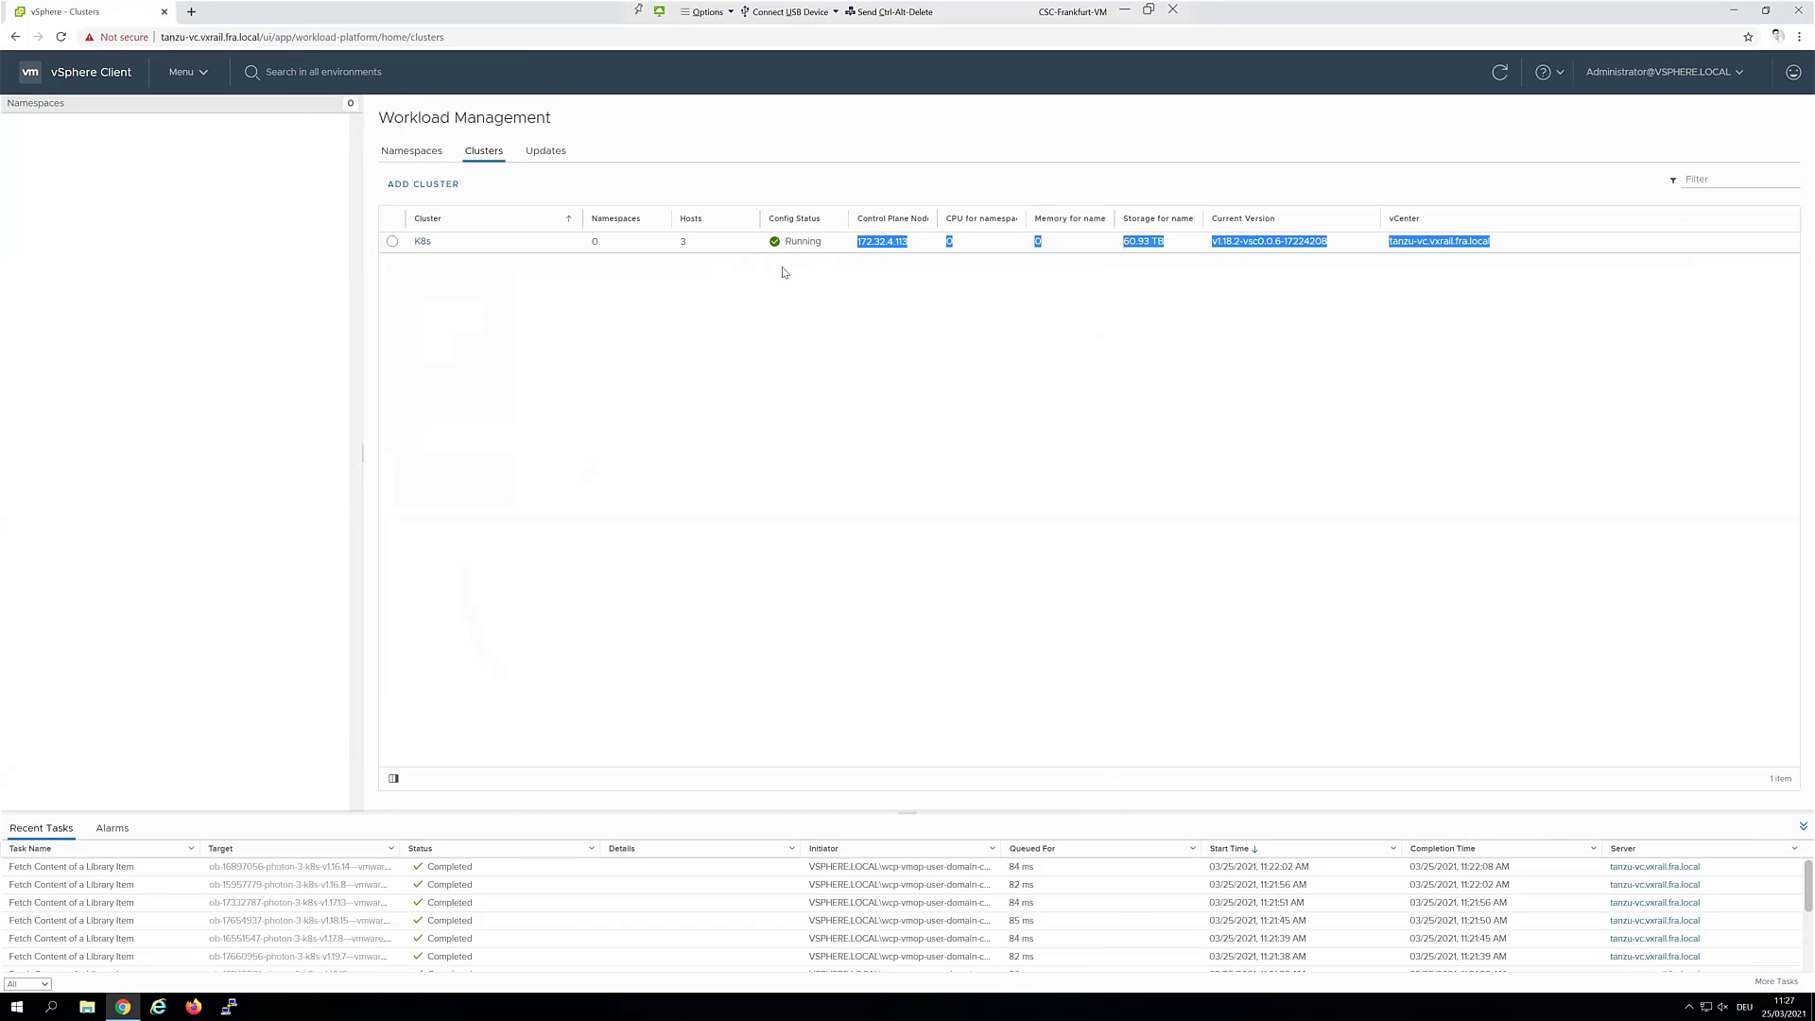
left_click(802, 246)
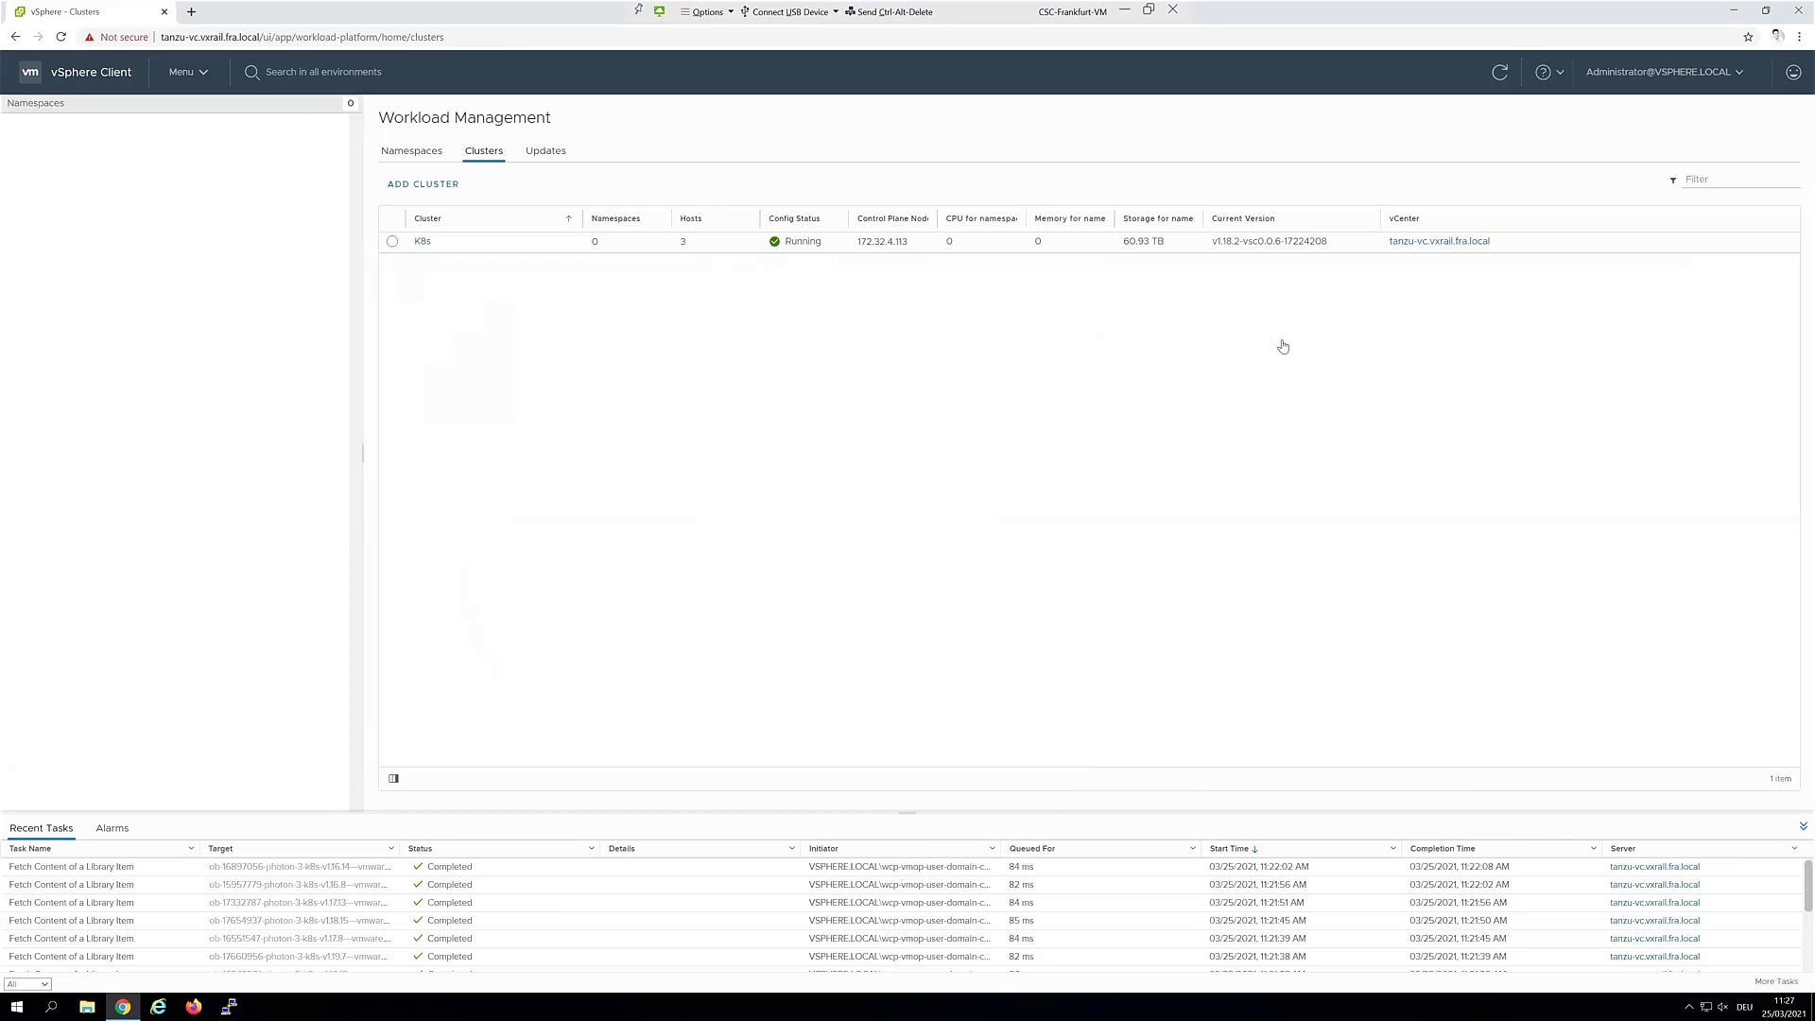
left_click(427, 157)
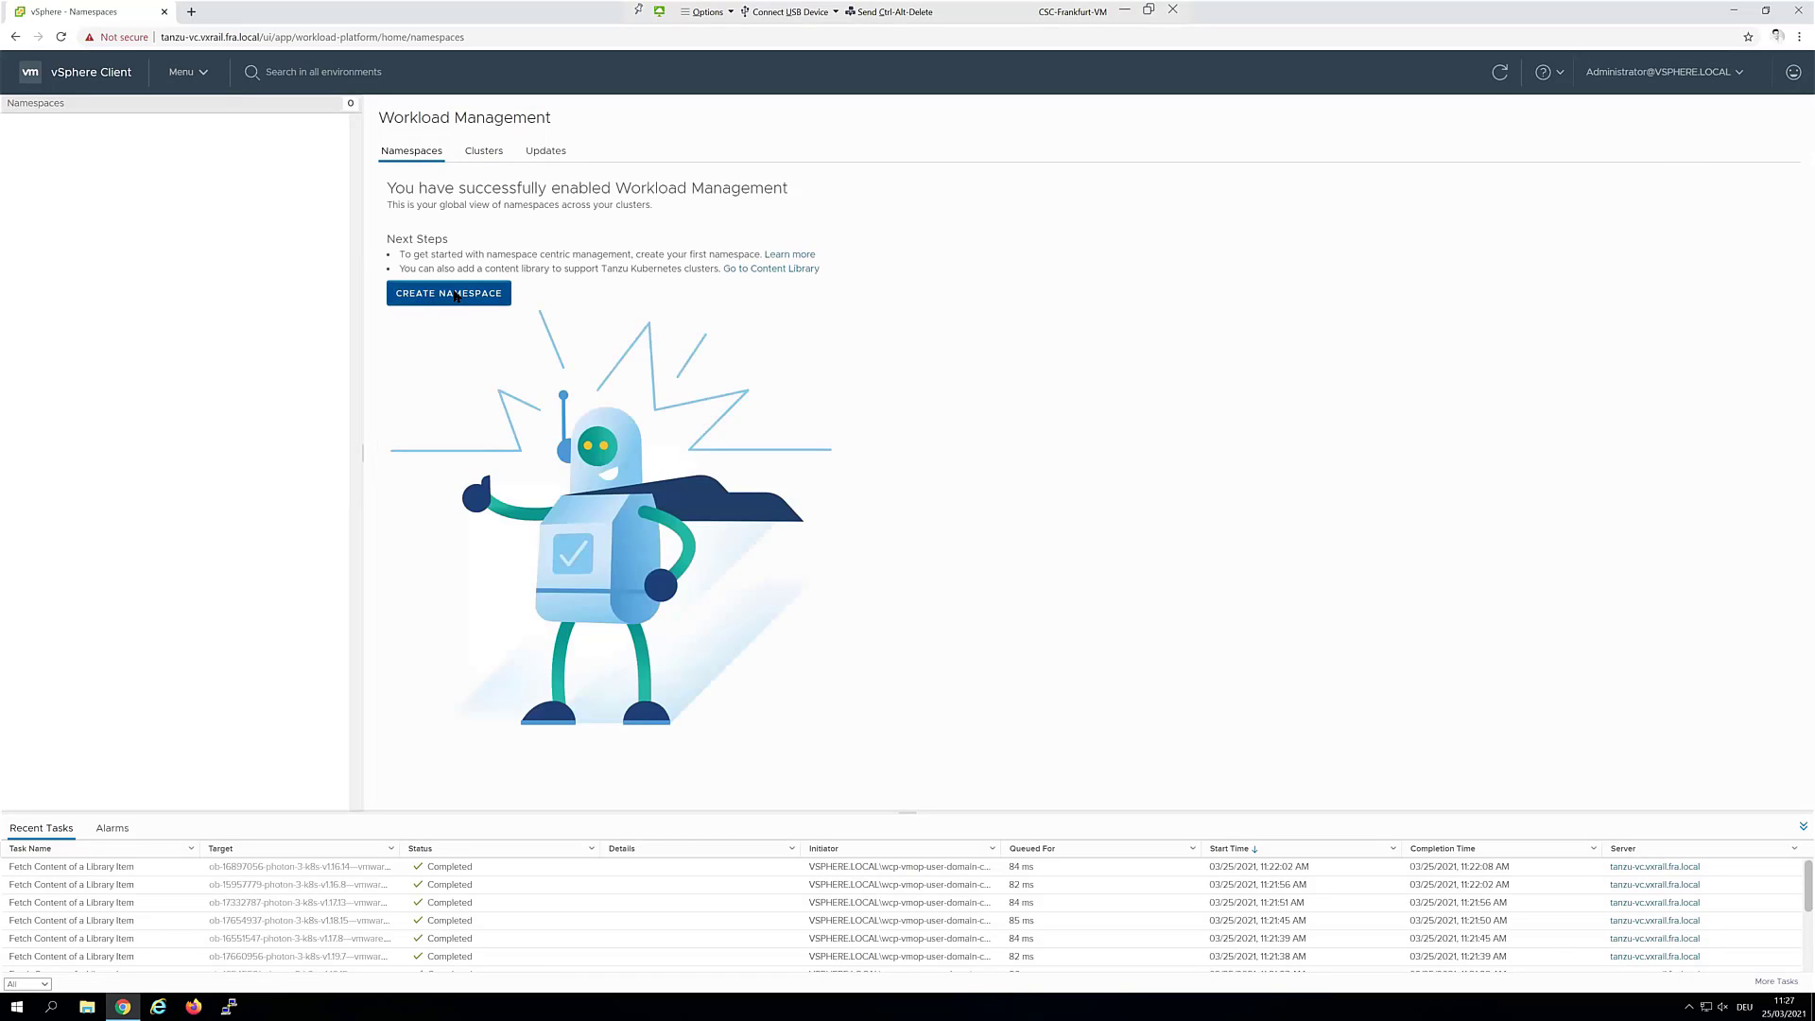
Create namespace ns1 on the K8s cluster using network-1 and dismiss the welcome message
left_click(442, 301)
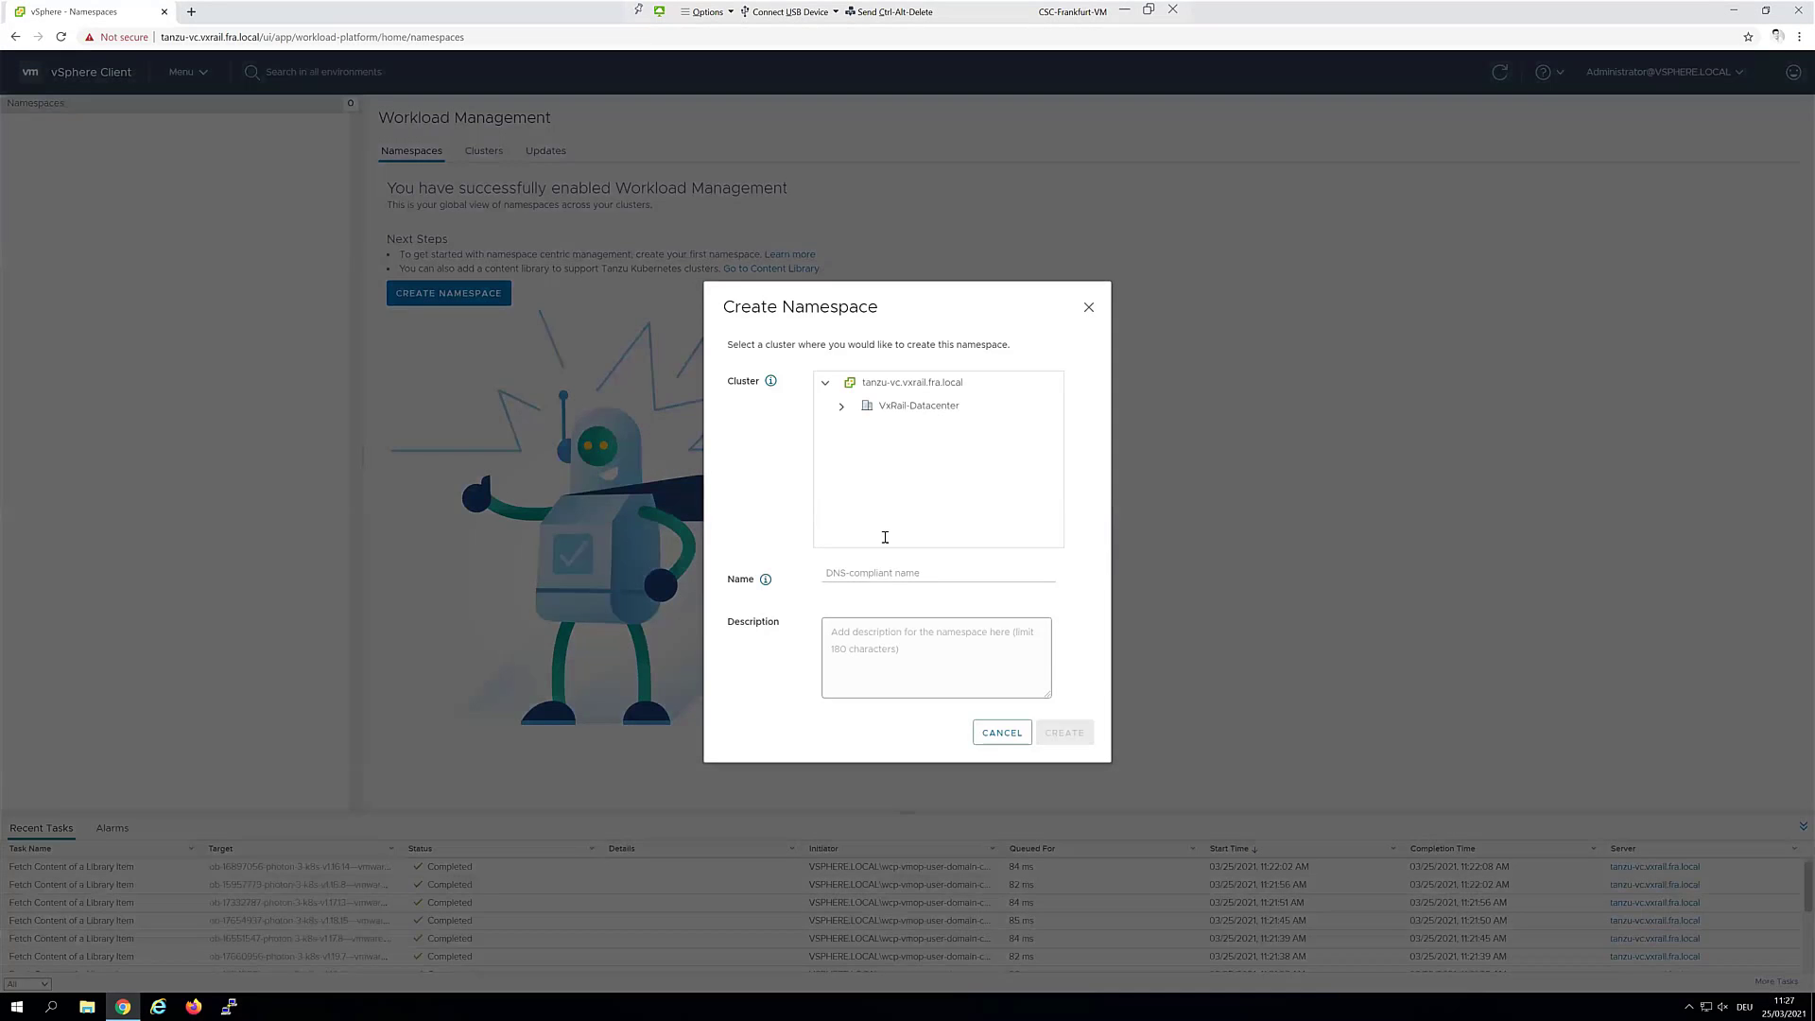
left_click(841, 406)
left_click(900, 429)
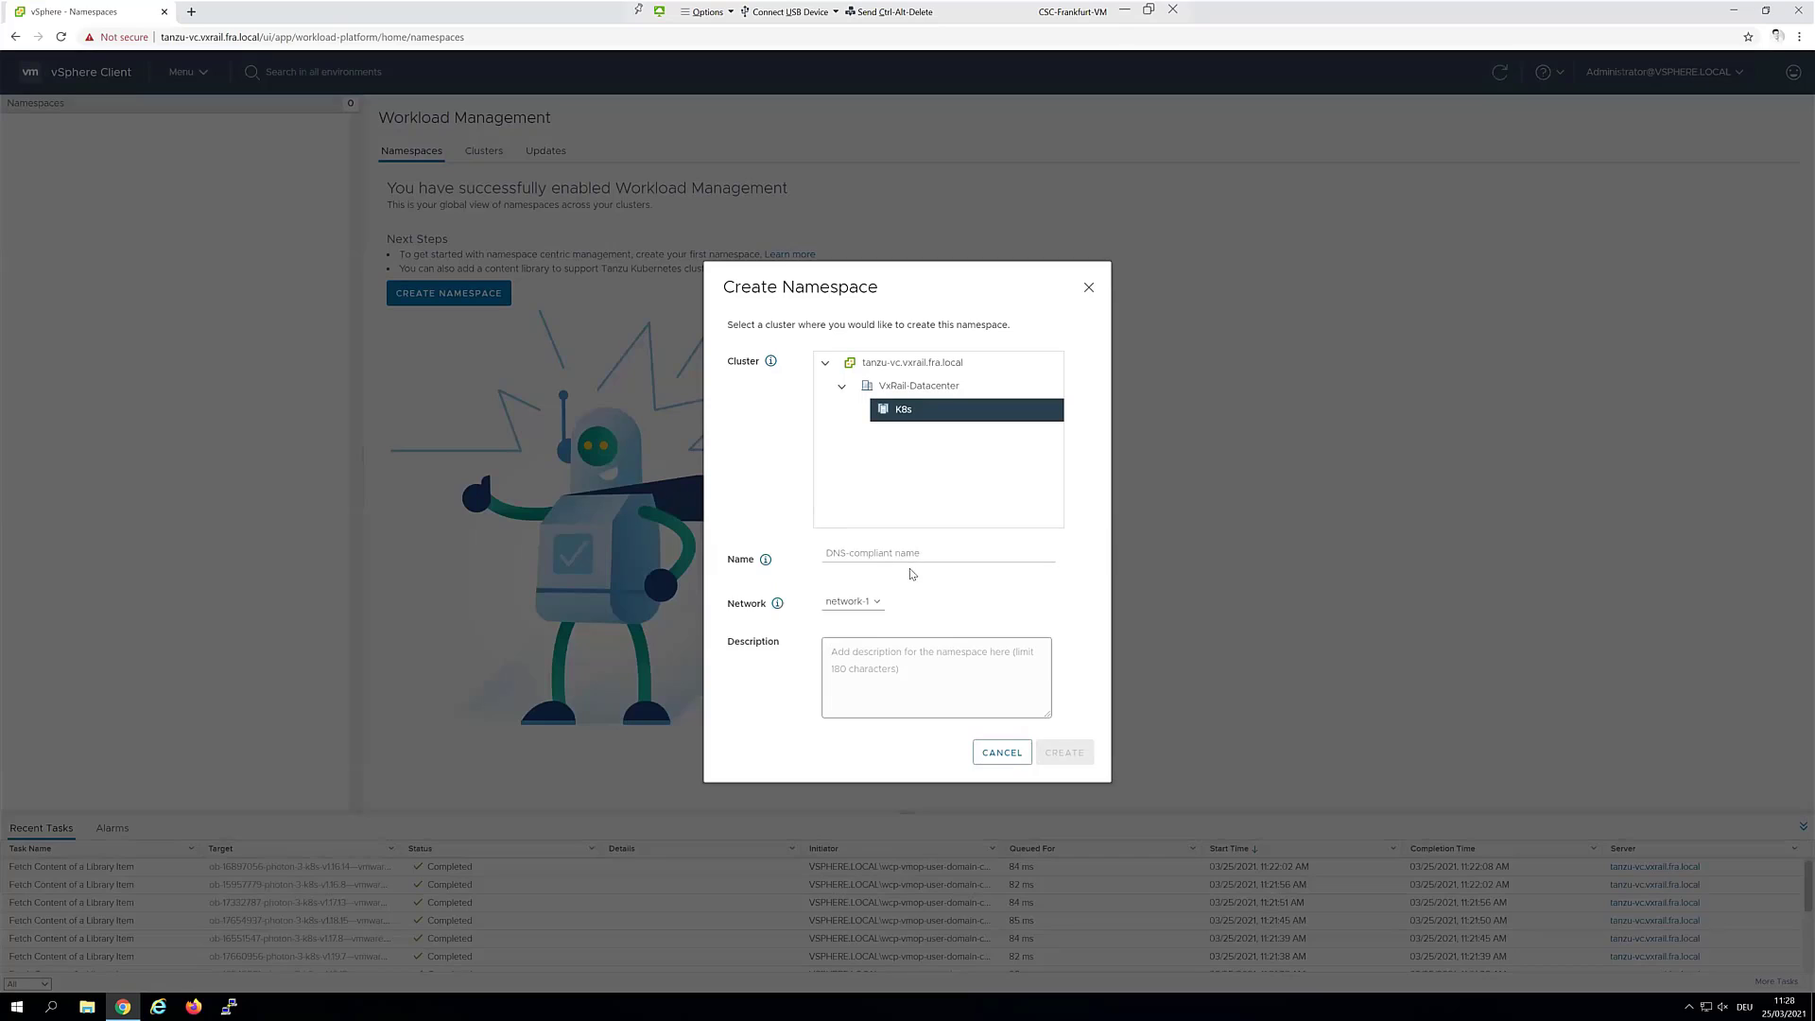
left_click(914, 551)
type("ns1")
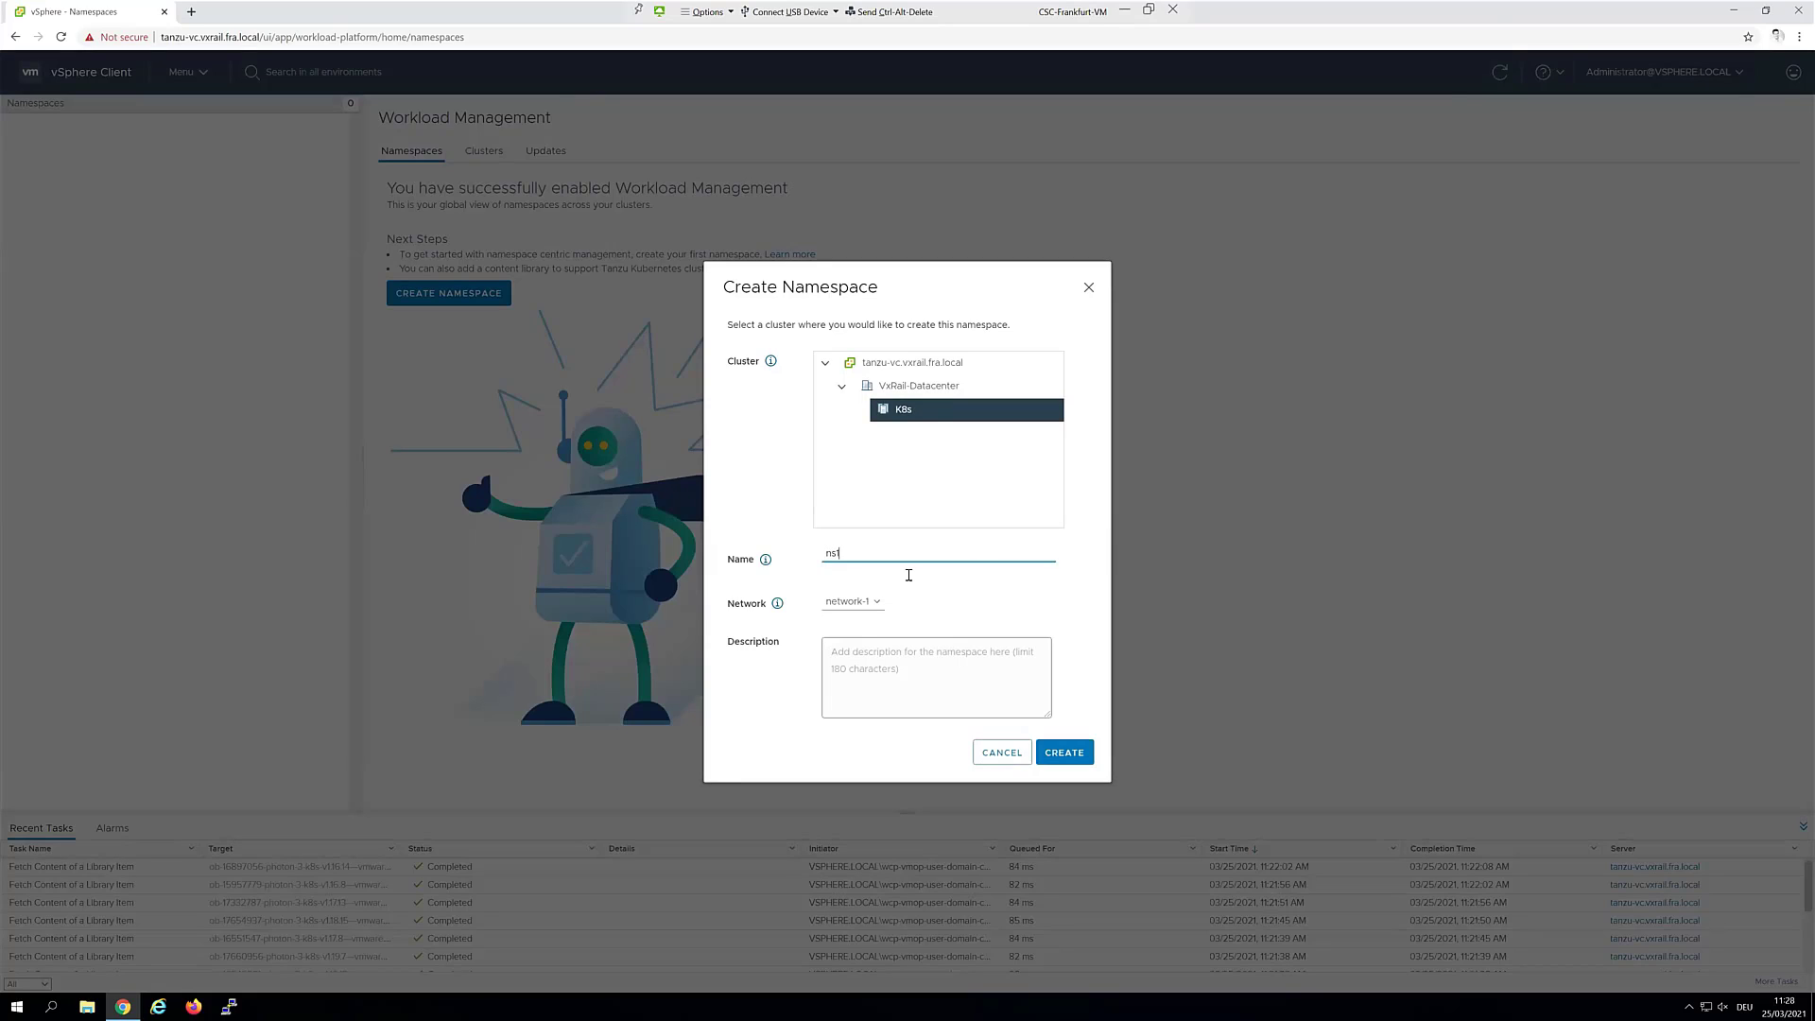
left_click(854, 602)
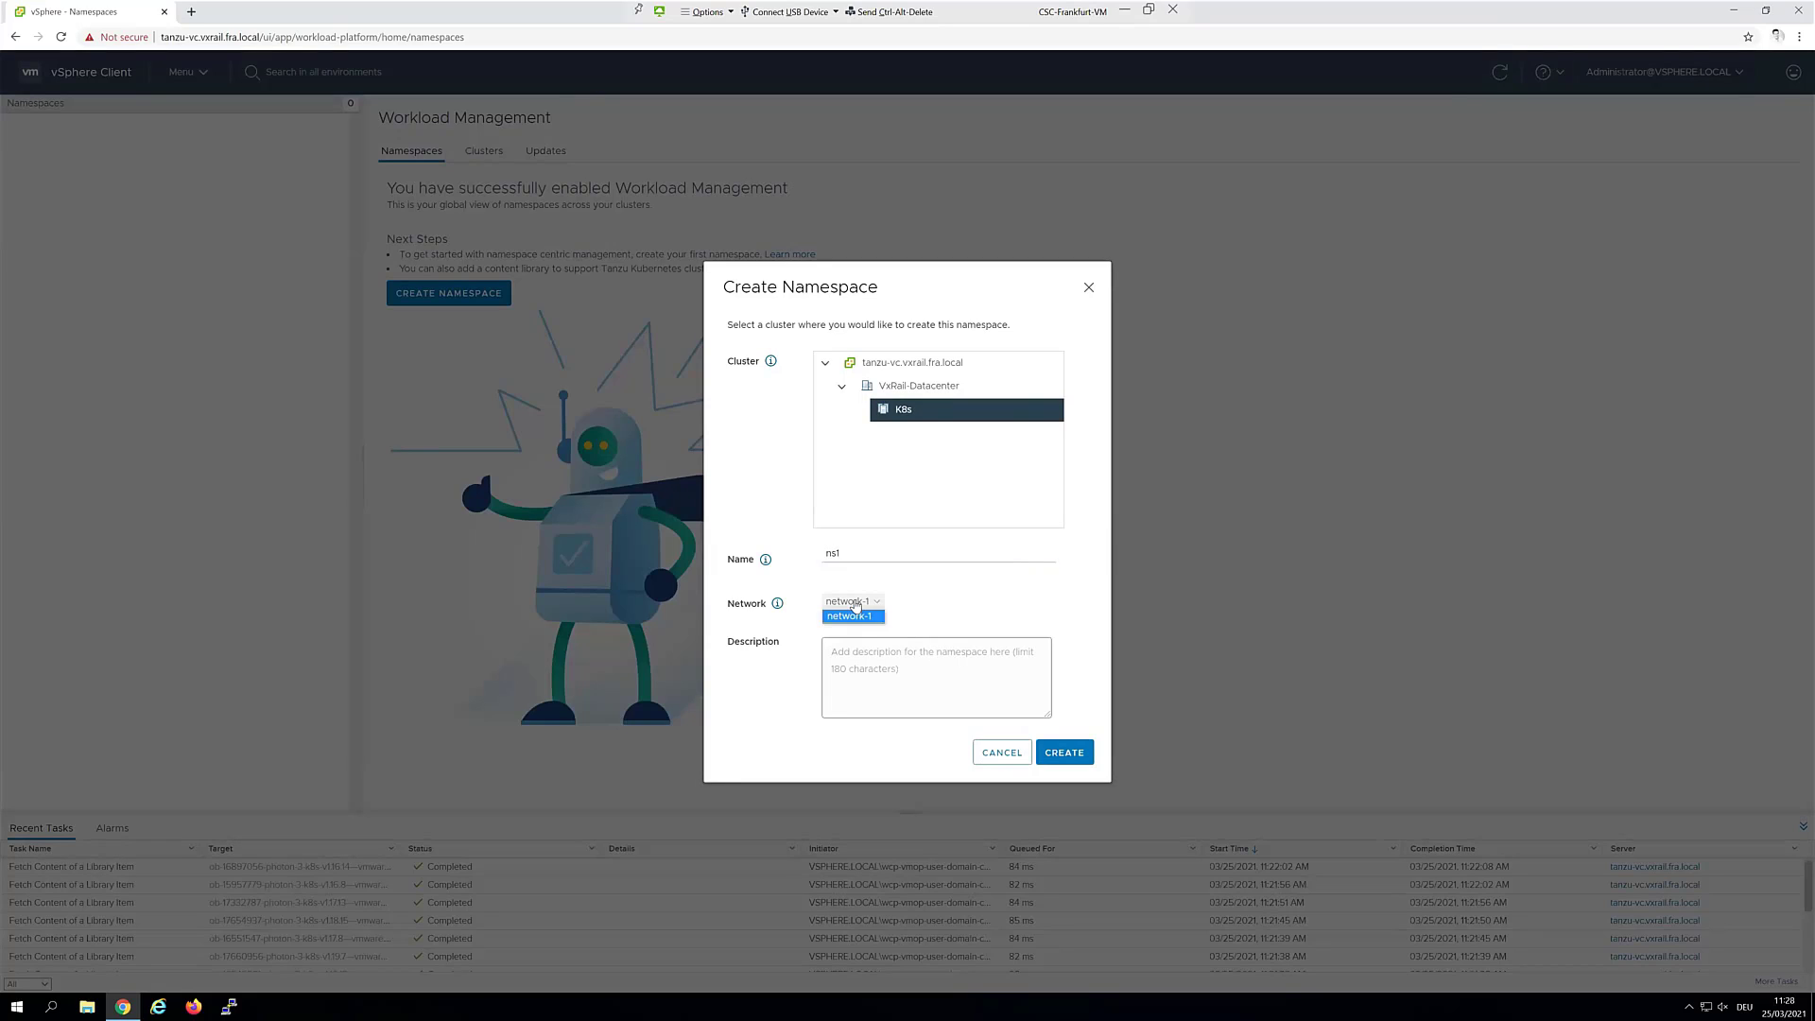
left_click(851, 616)
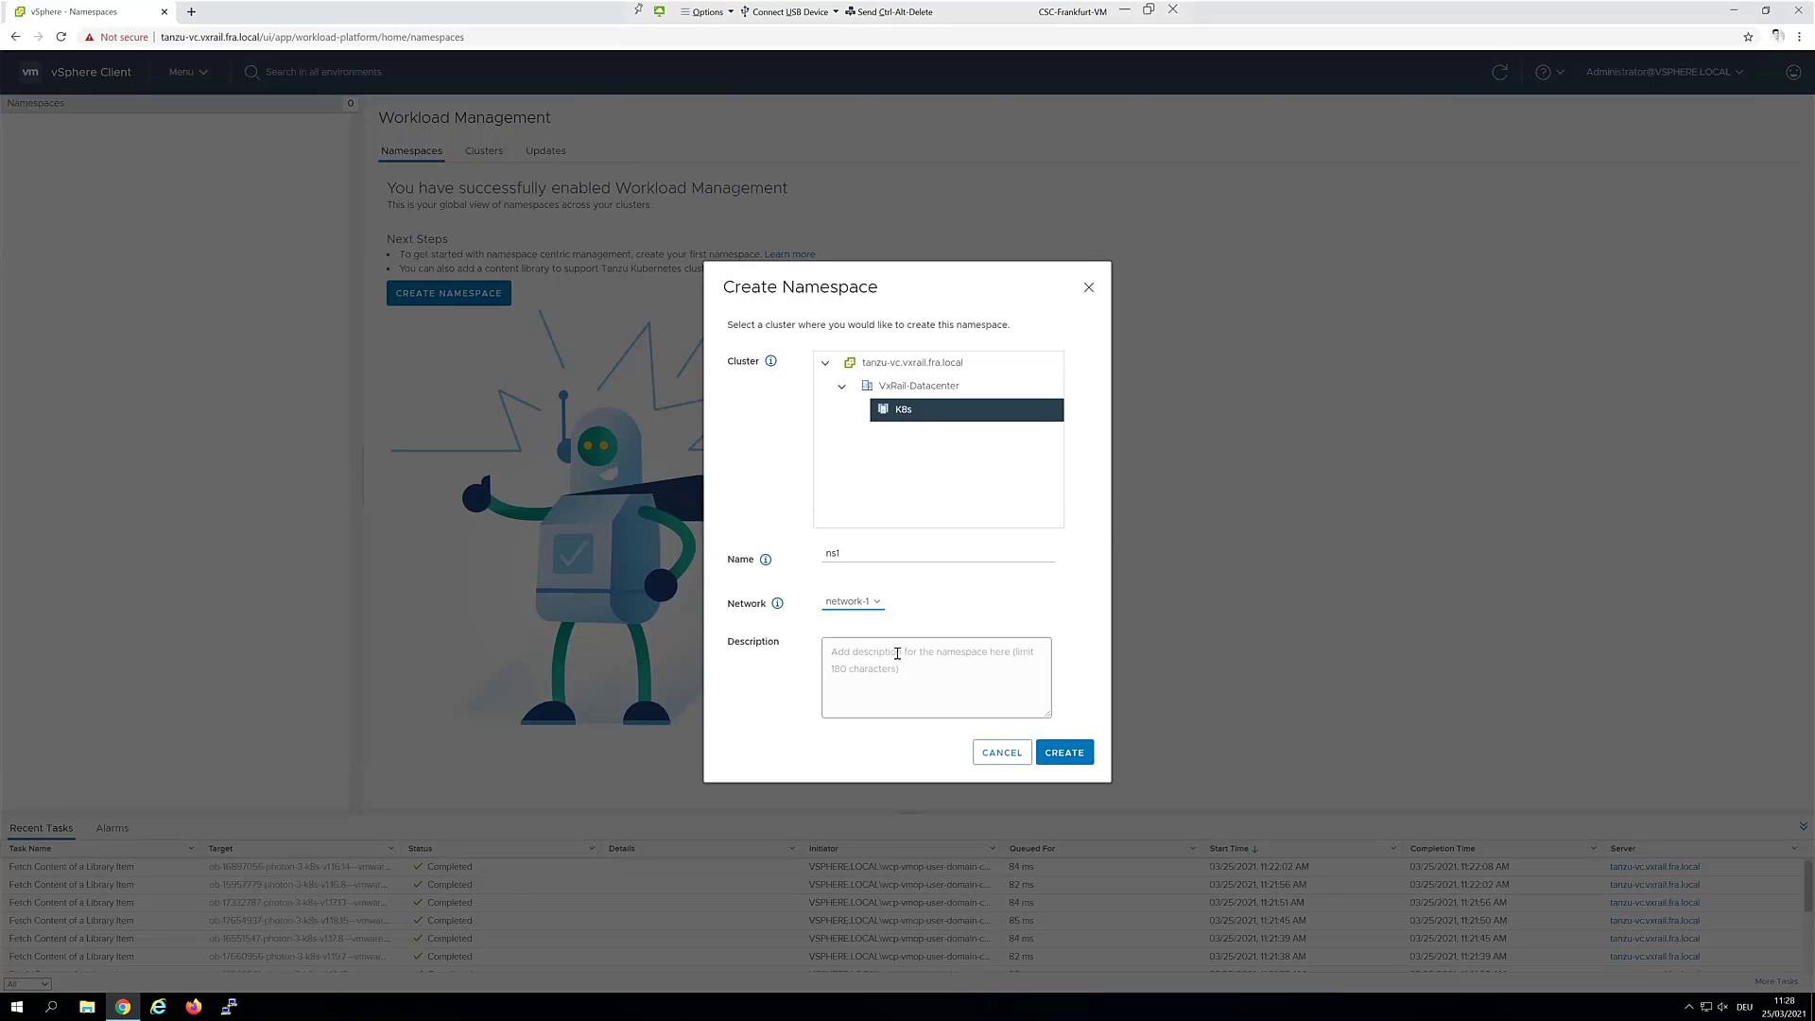
left_click(1074, 756)
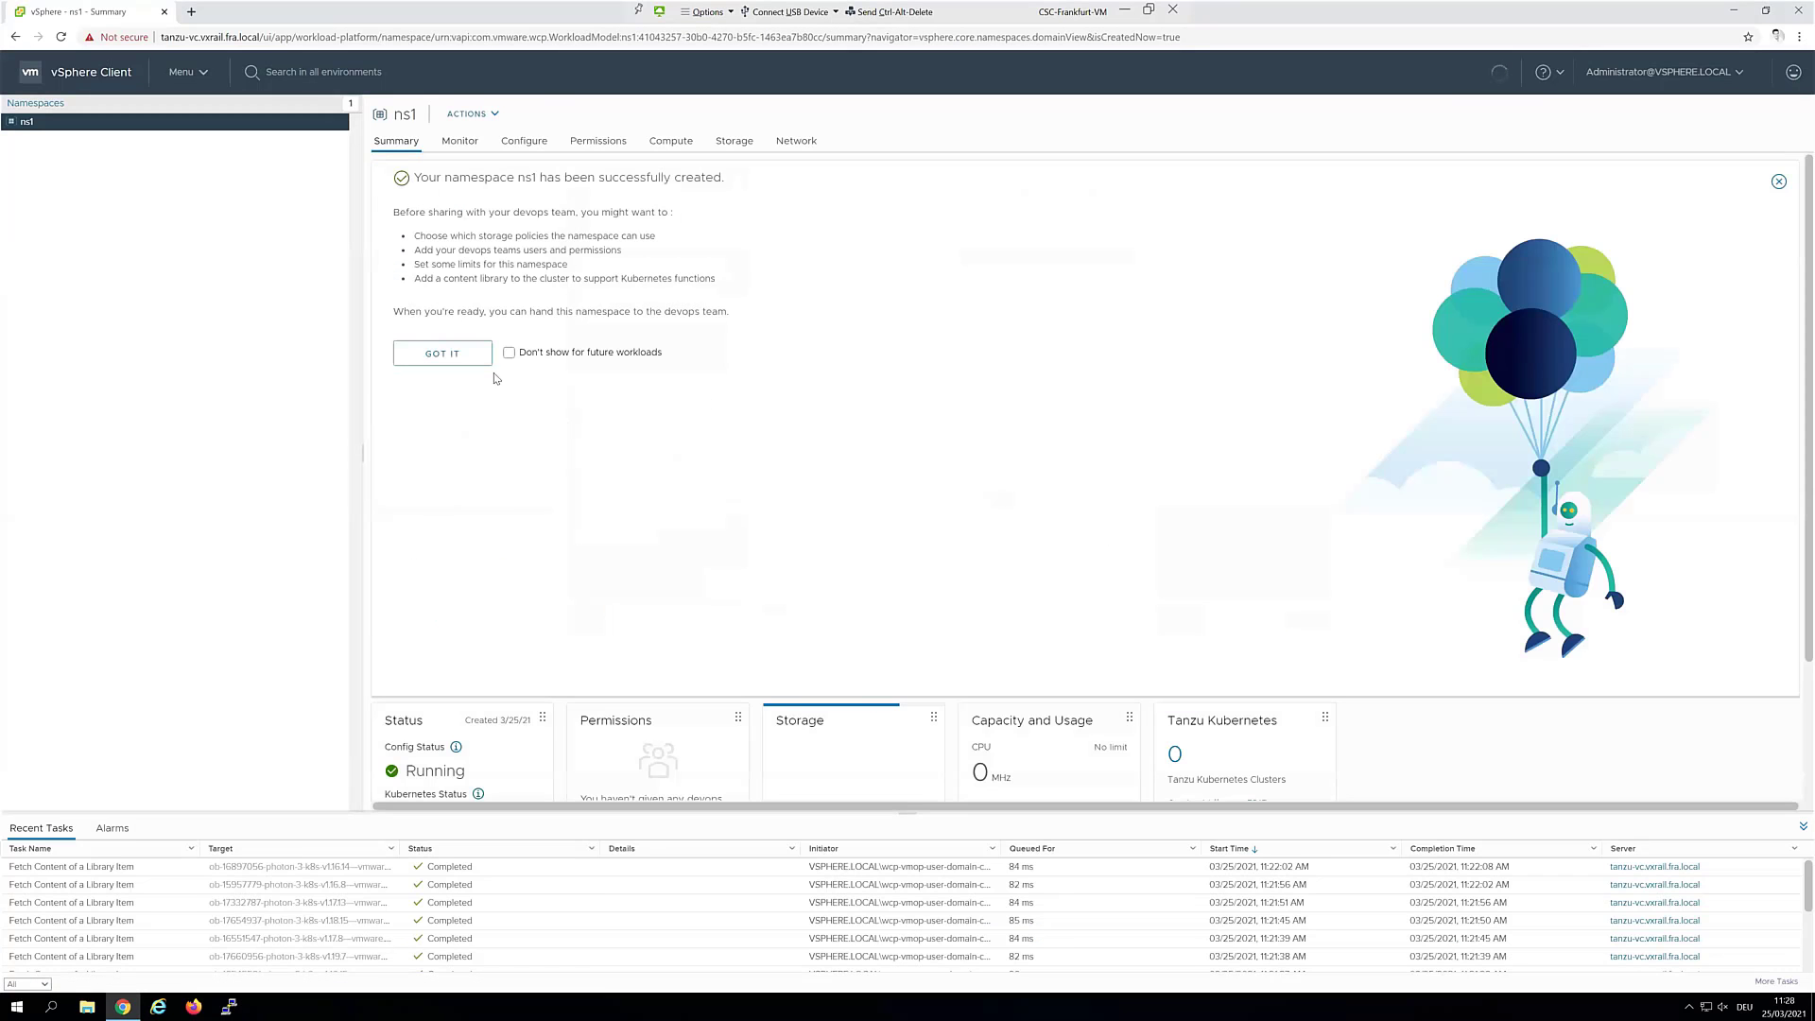
left_click(453, 363)
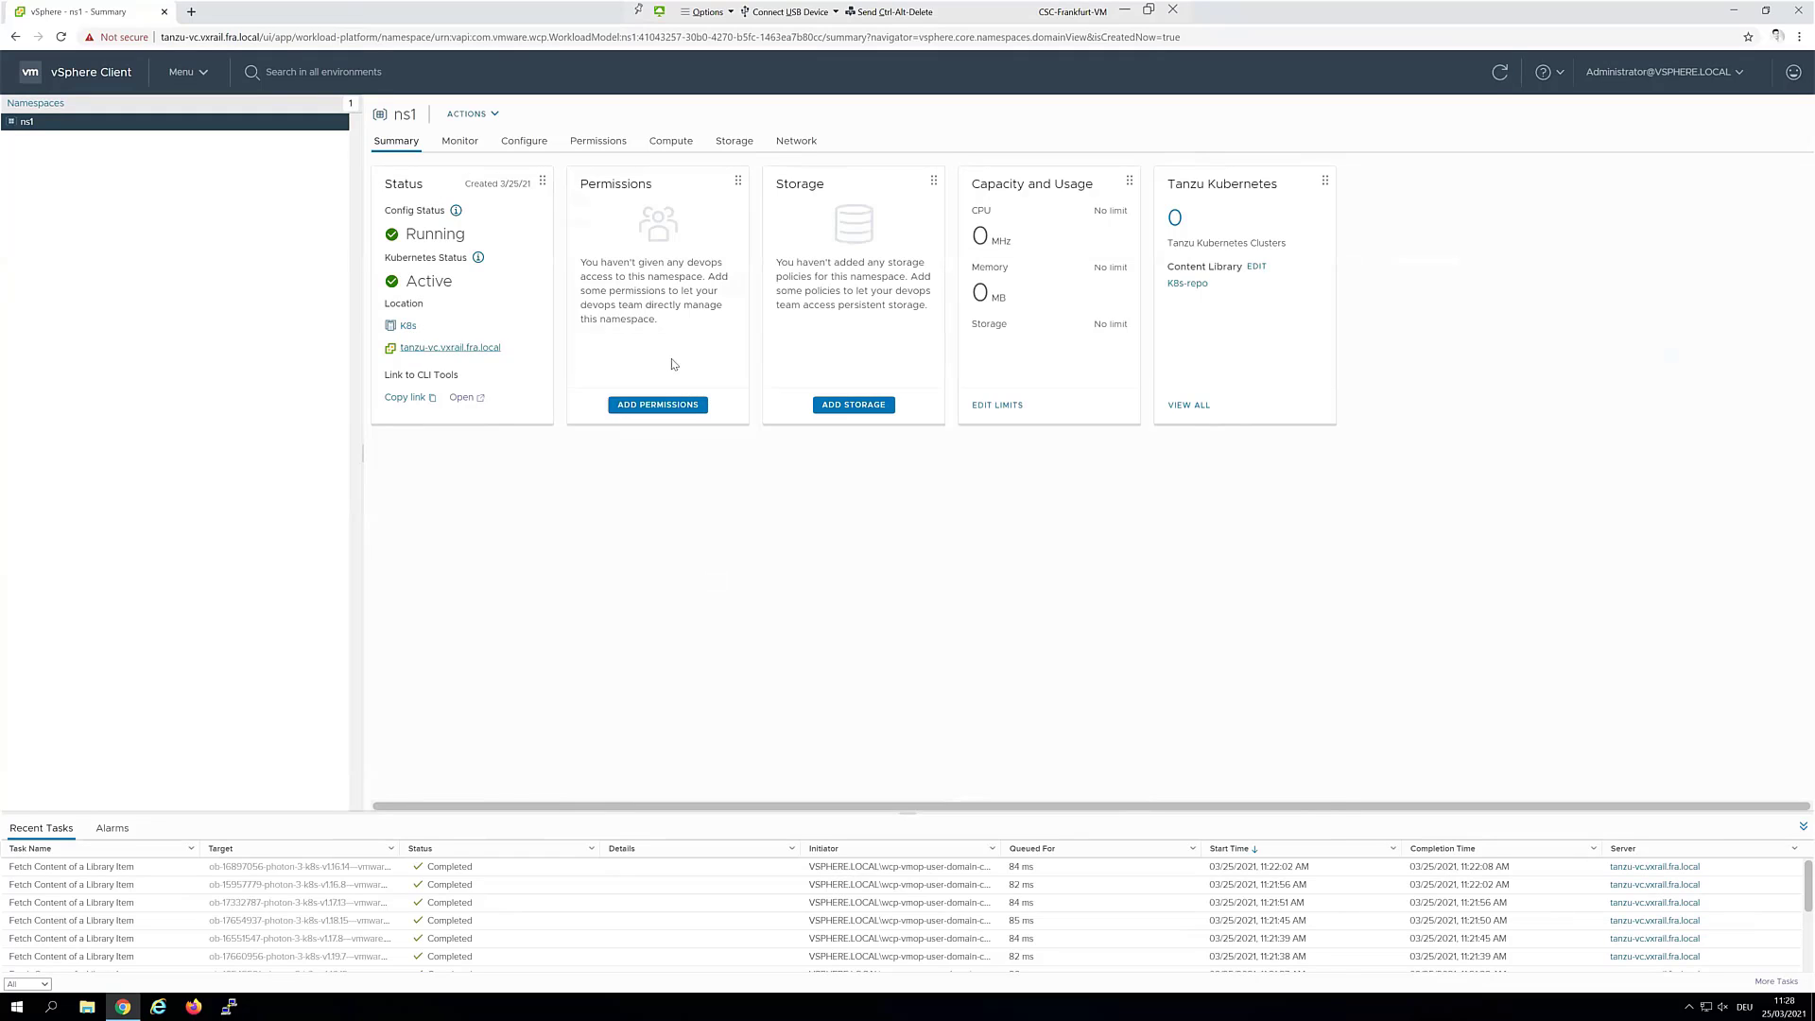
Grant a vsphere.local user the Can edit permission on namespace ns1
left_click(651, 406)
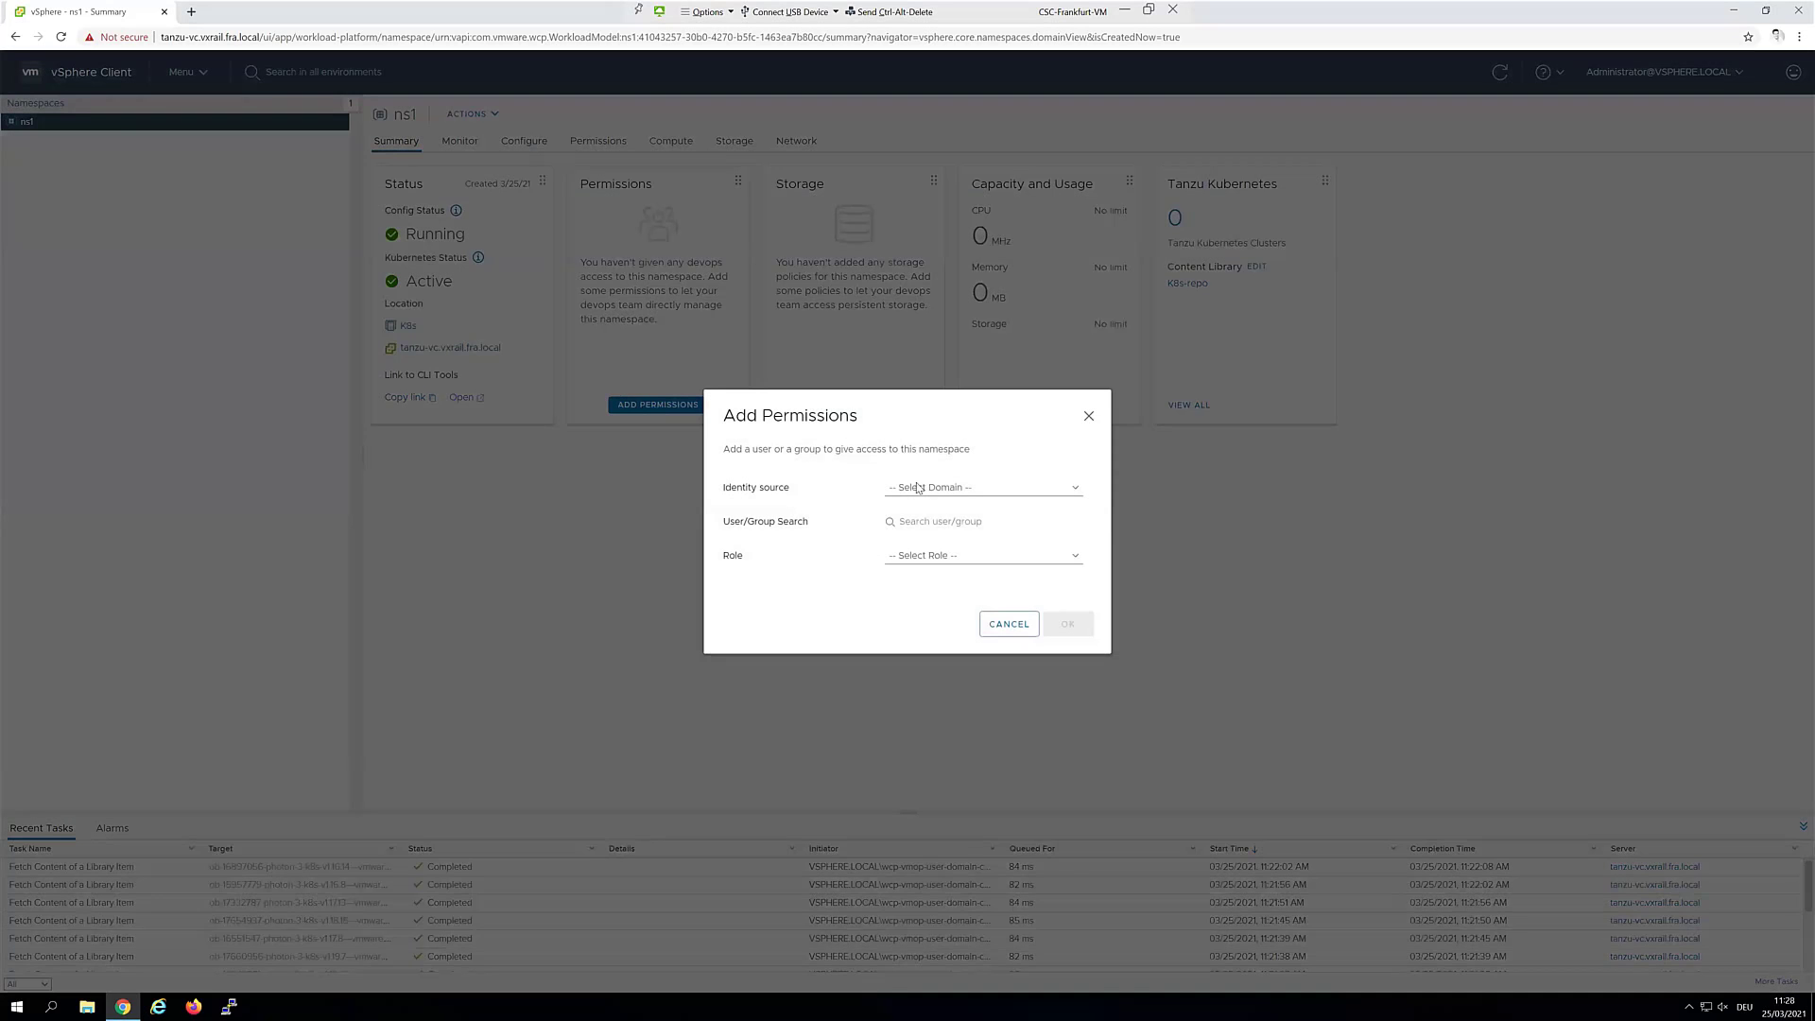
left_click(984, 490)
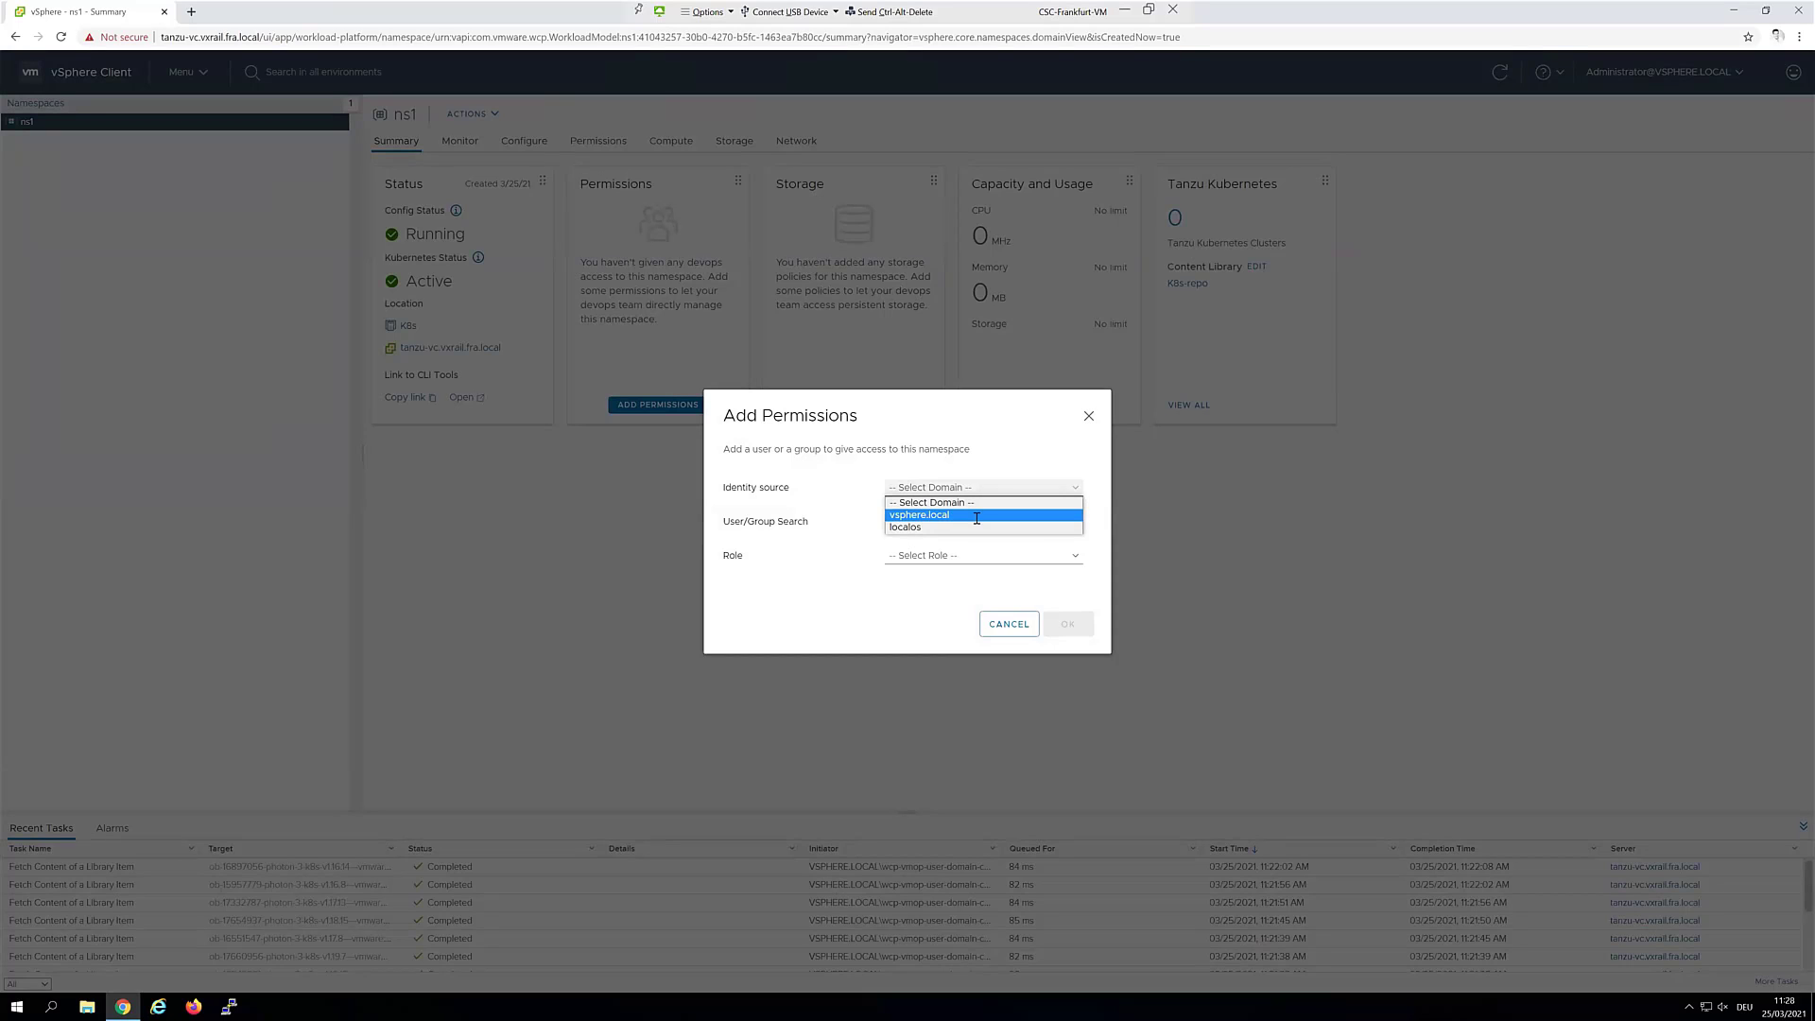
left_click(977, 515)
left_click(976, 519)
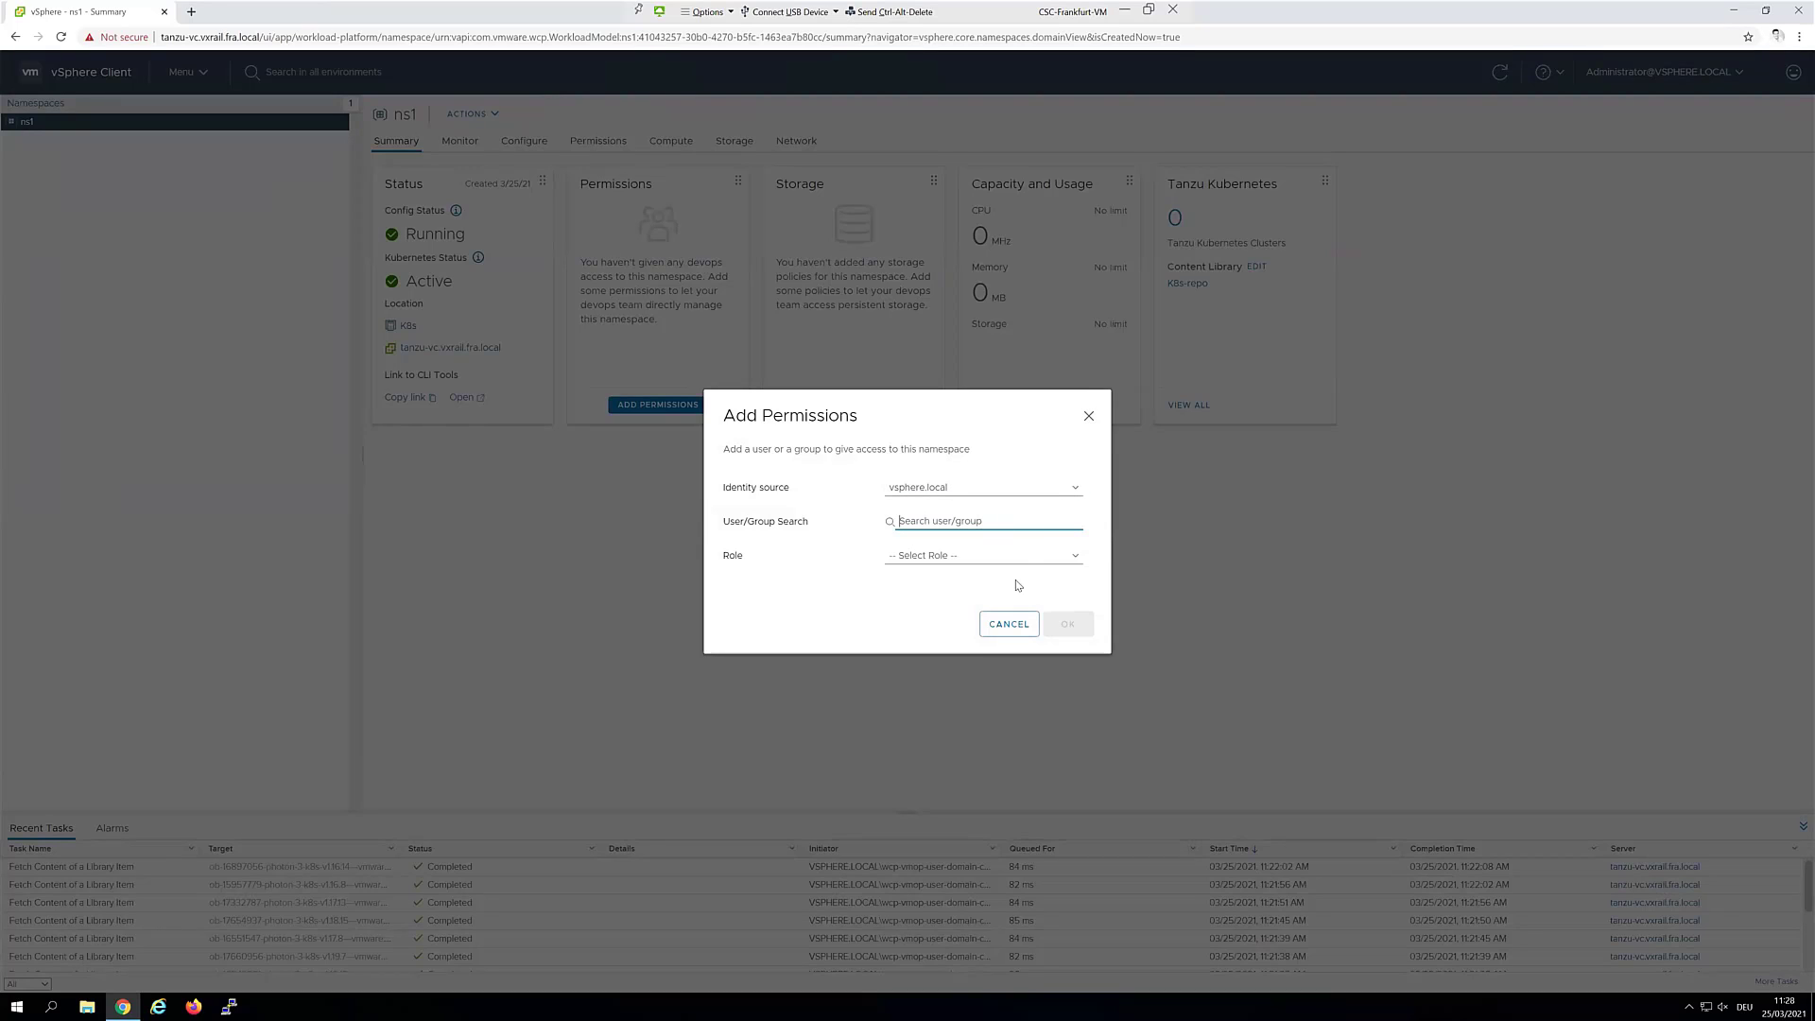
type("tanz")
left_click(940, 544)
left_click(940, 556)
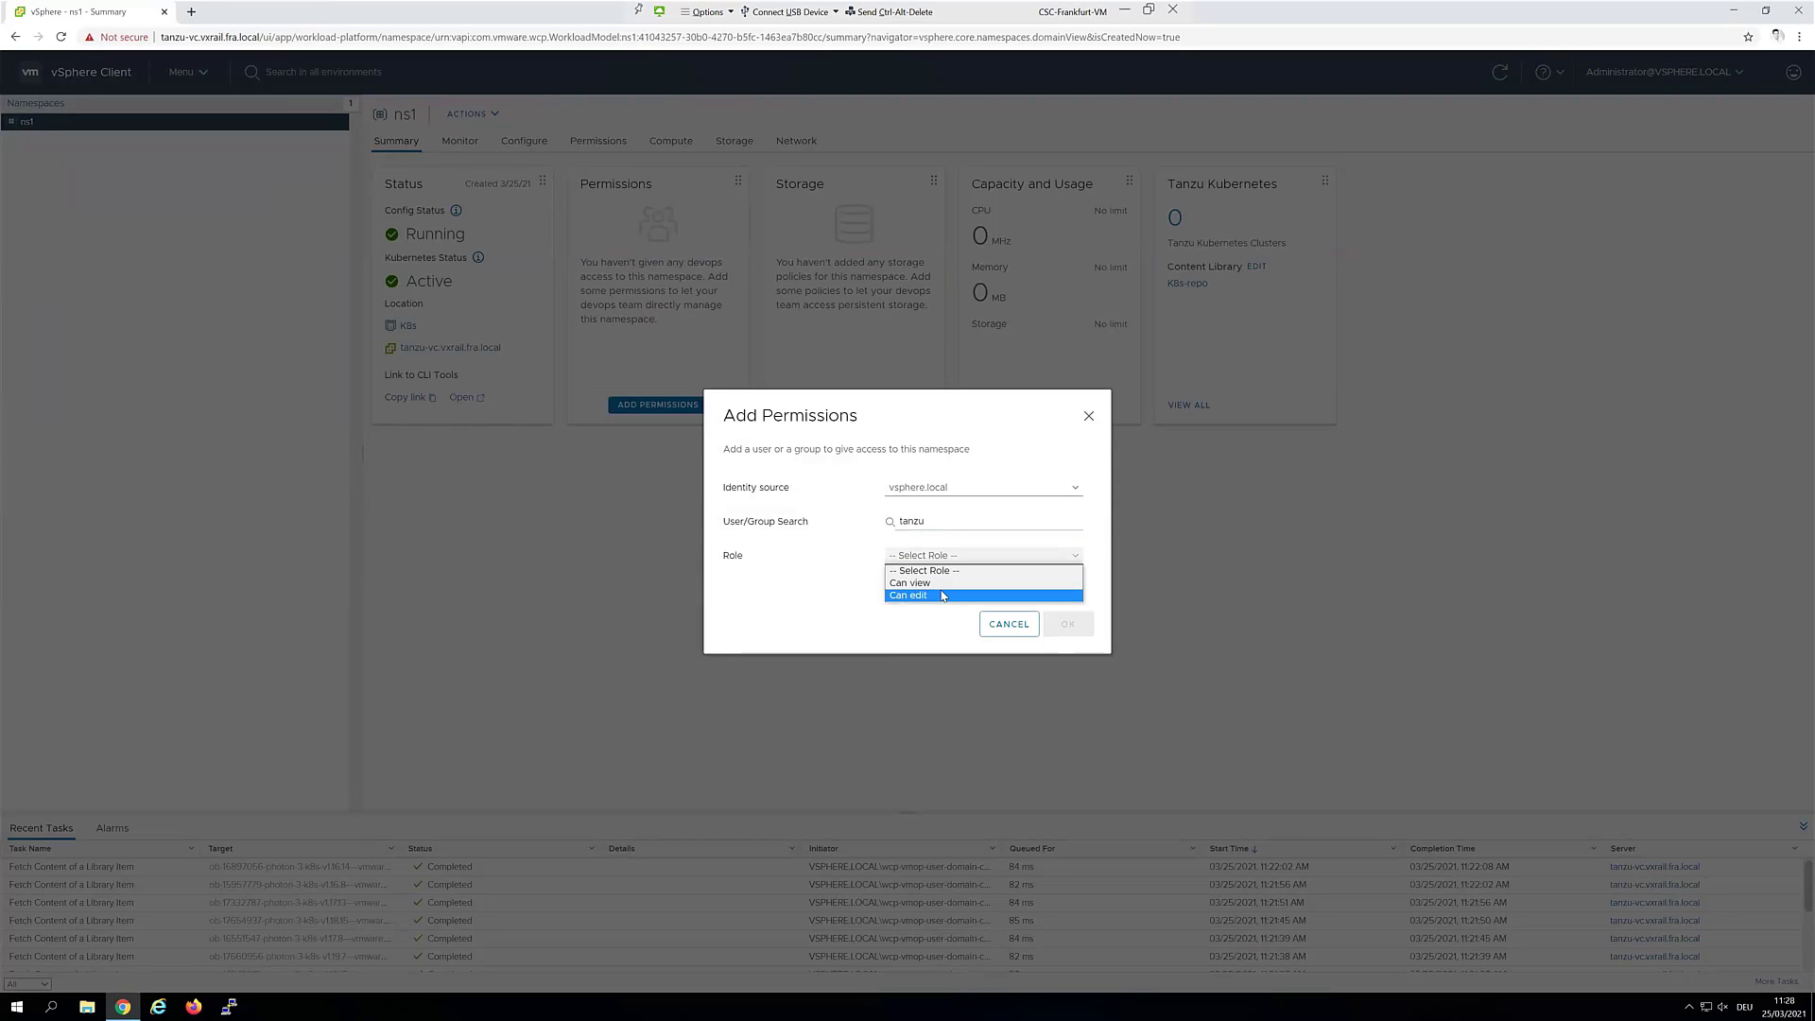
left_click(943, 595)
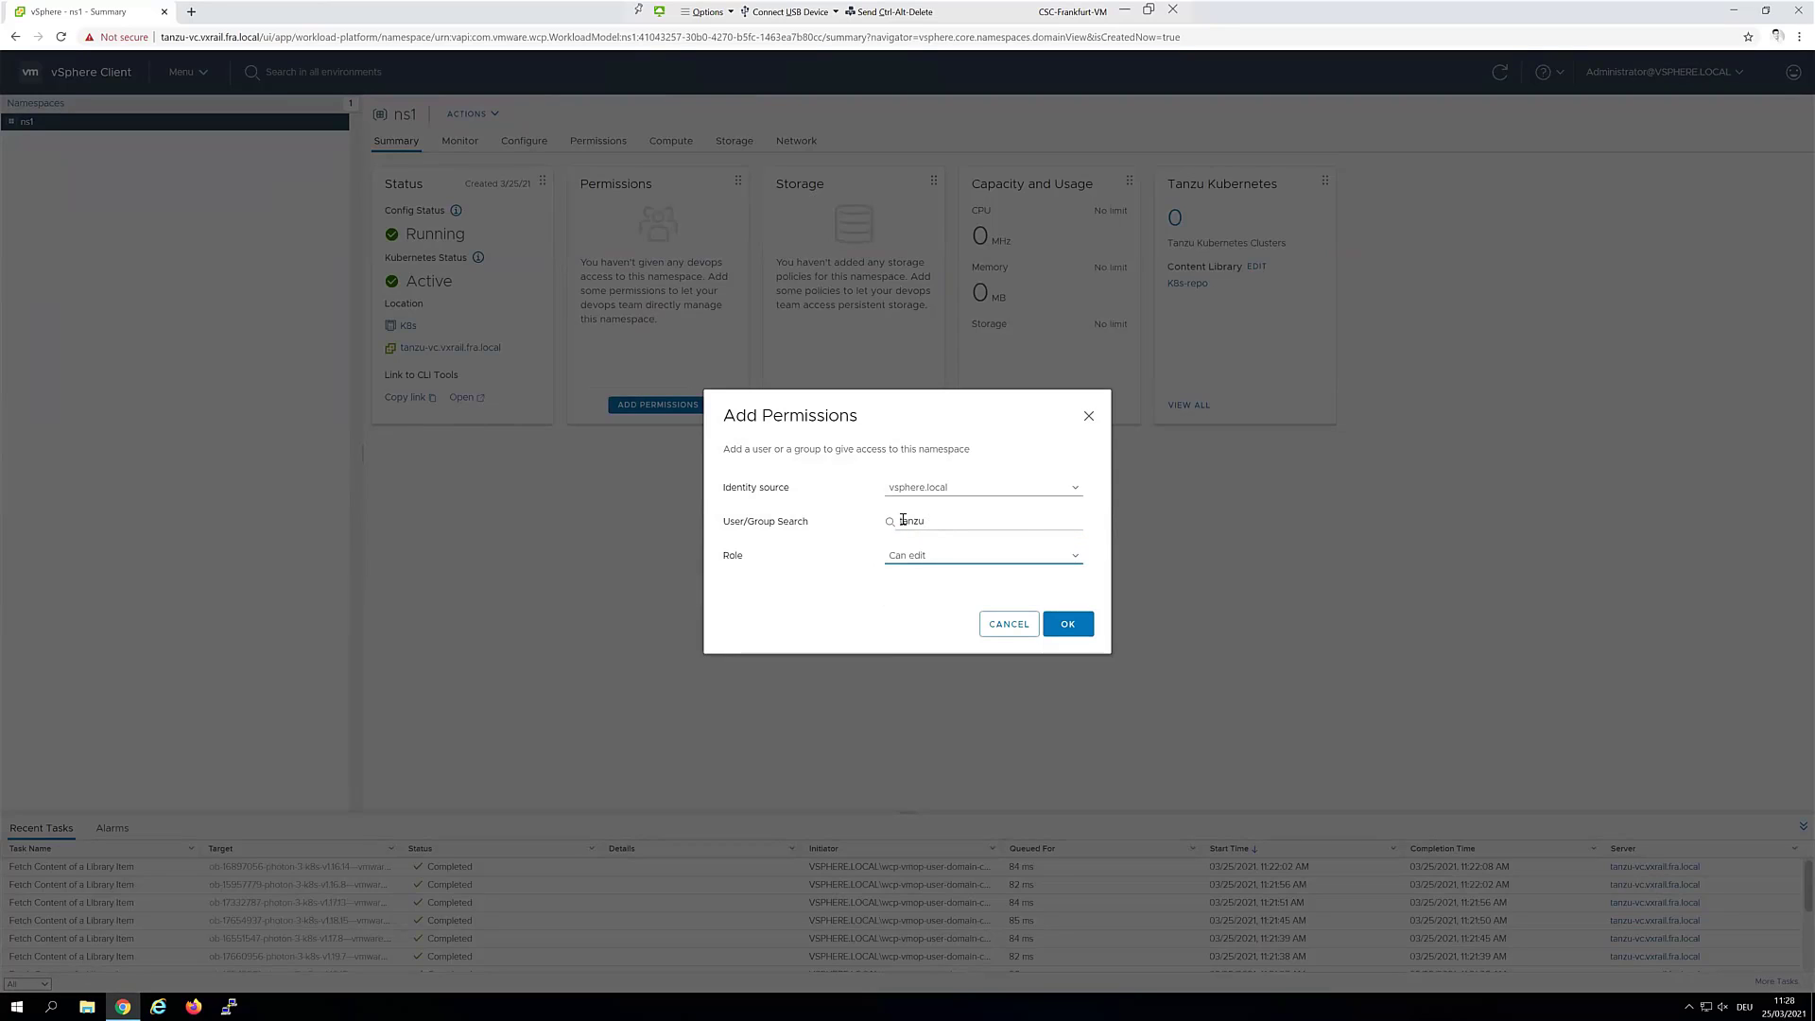
double_click(903, 520)
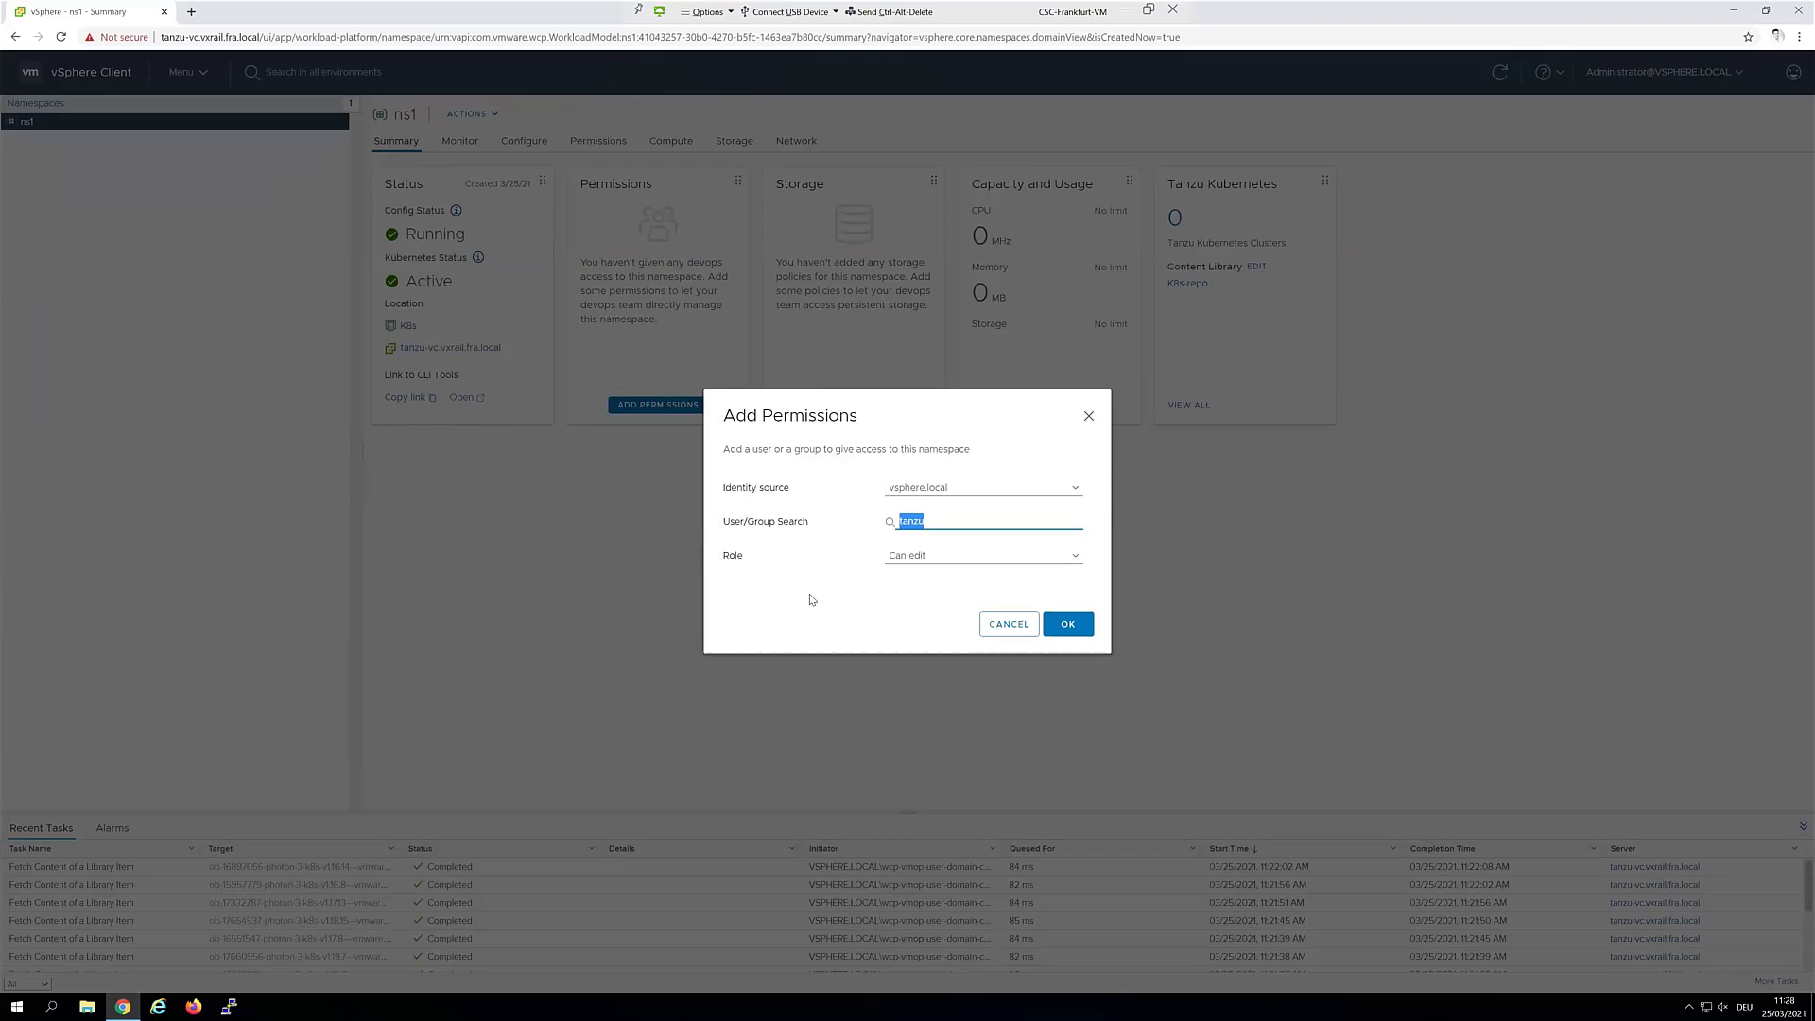
left_click(1066, 628)
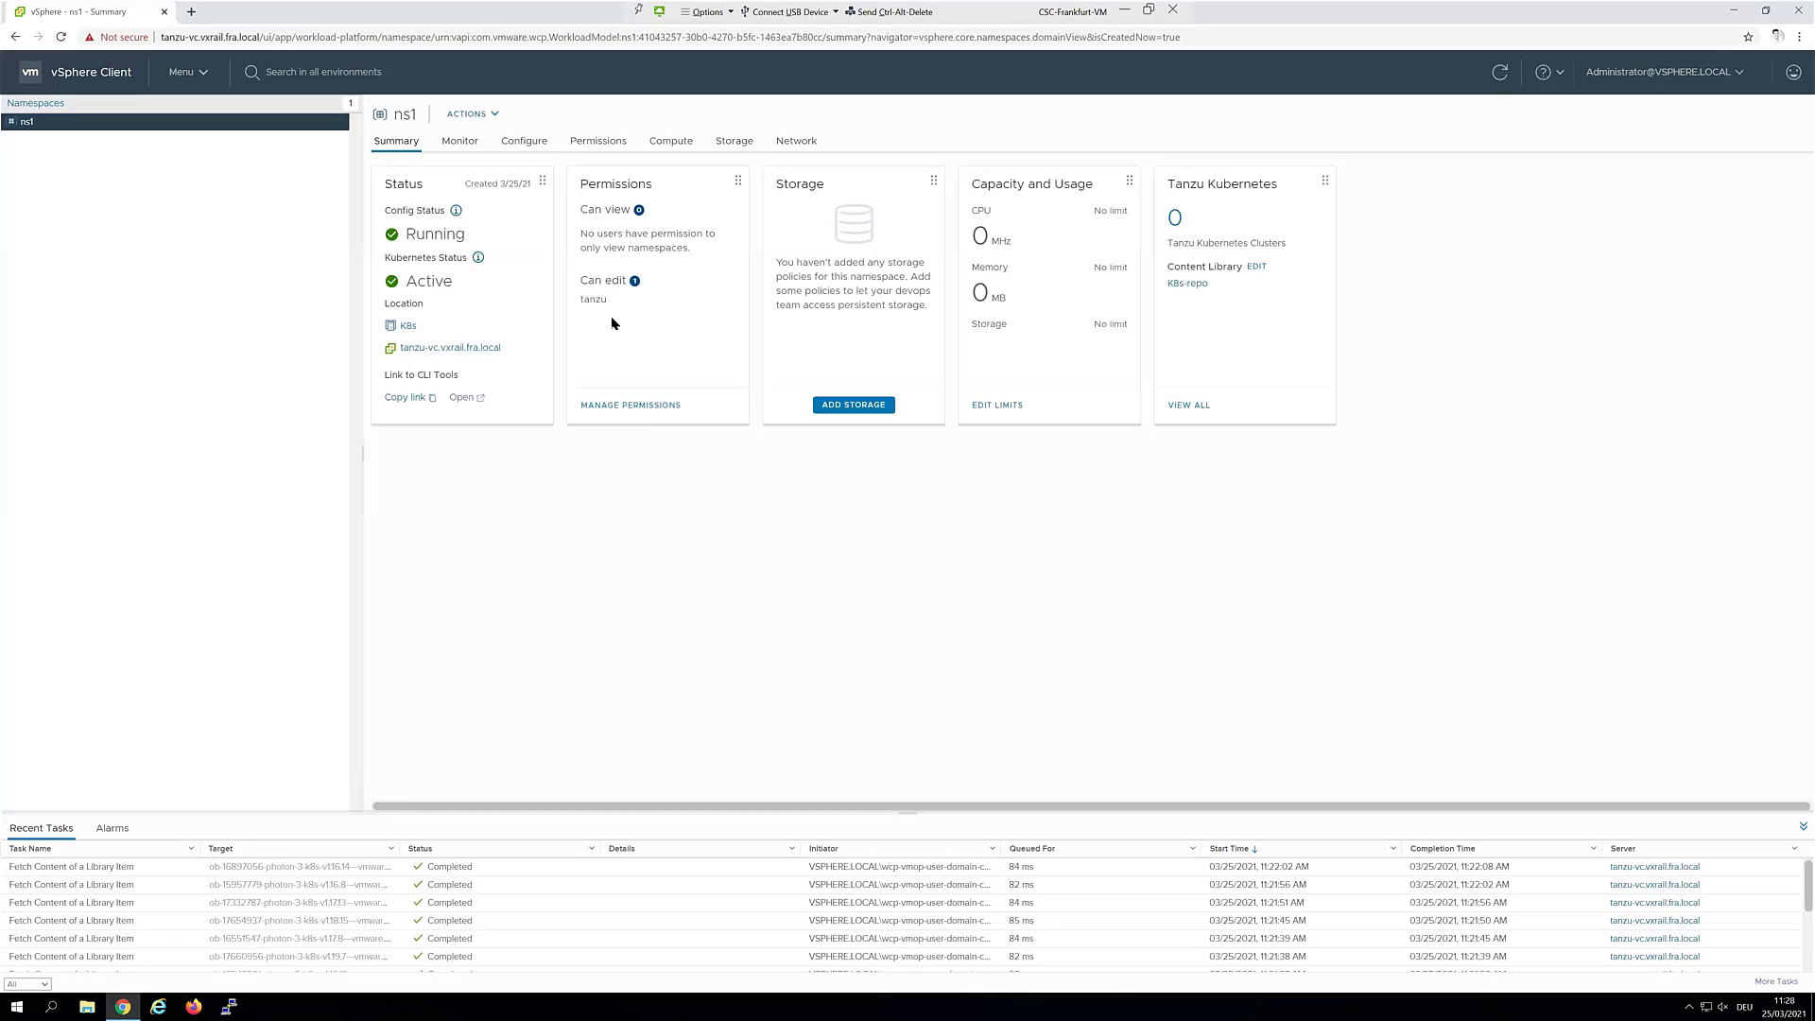
Attach the vSAN Default Storage Policy to namespace ns1
left_click(836, 403)
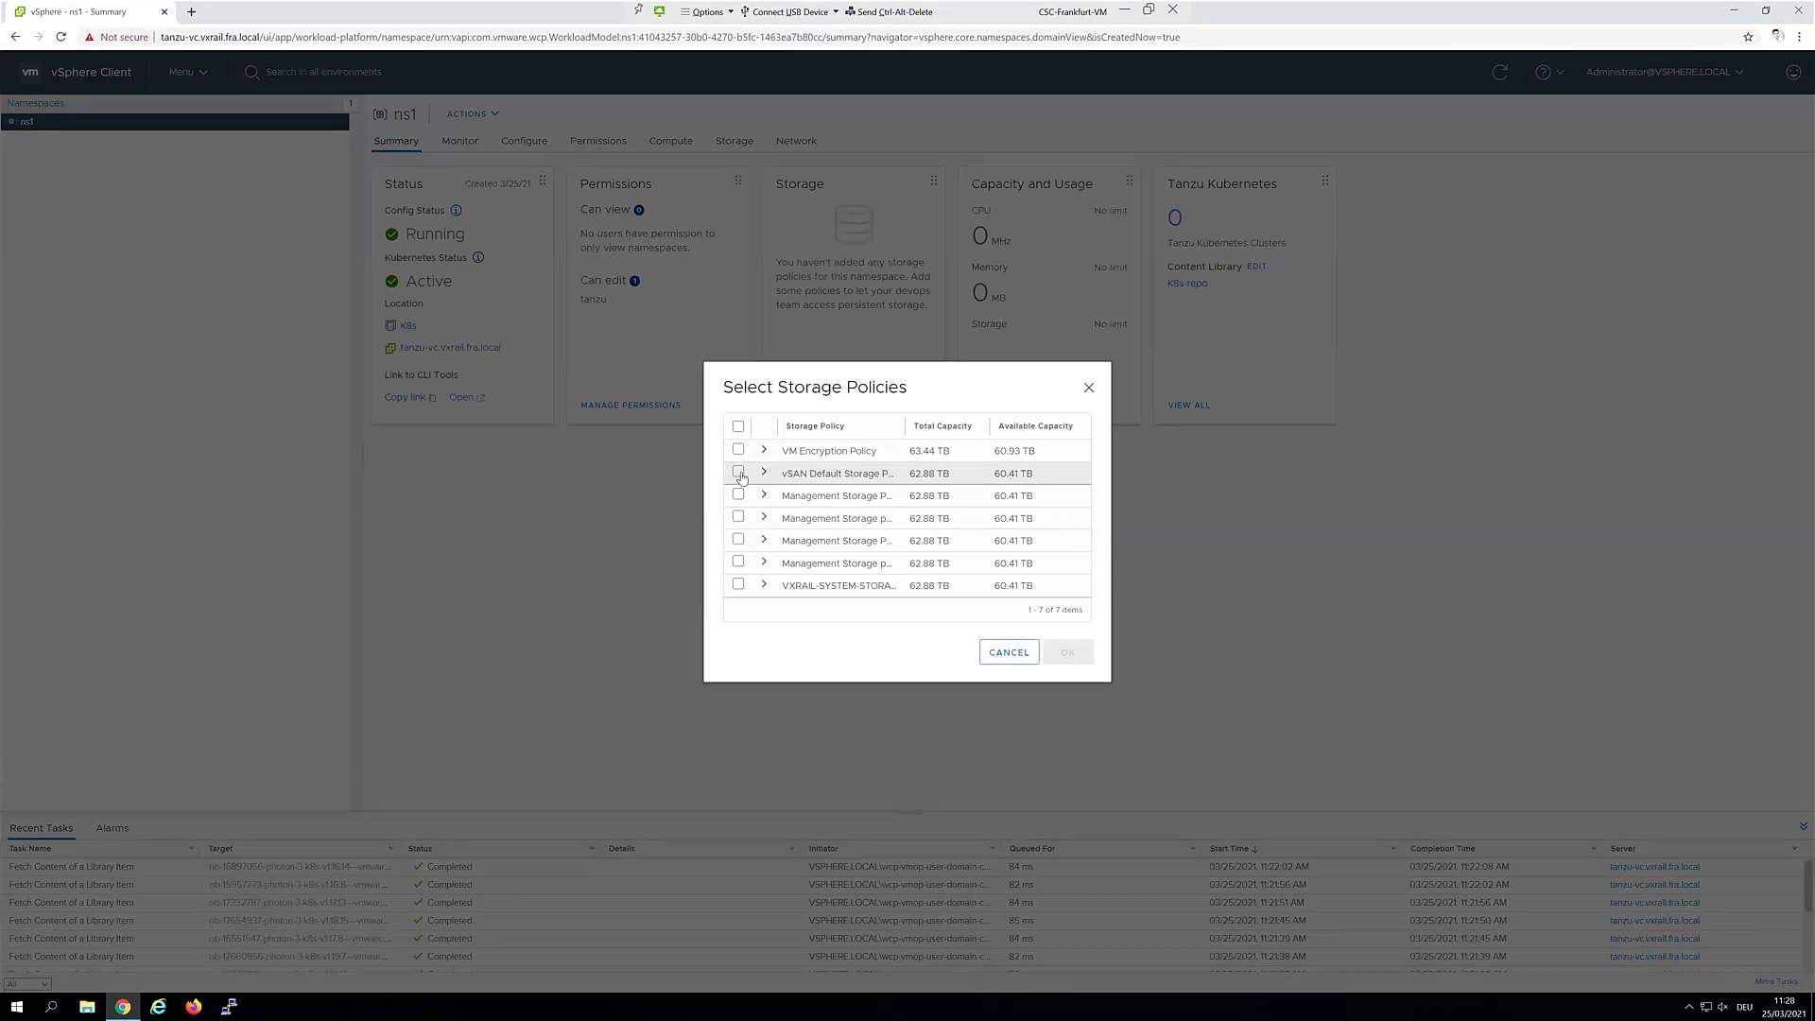
left_click(739, 475)
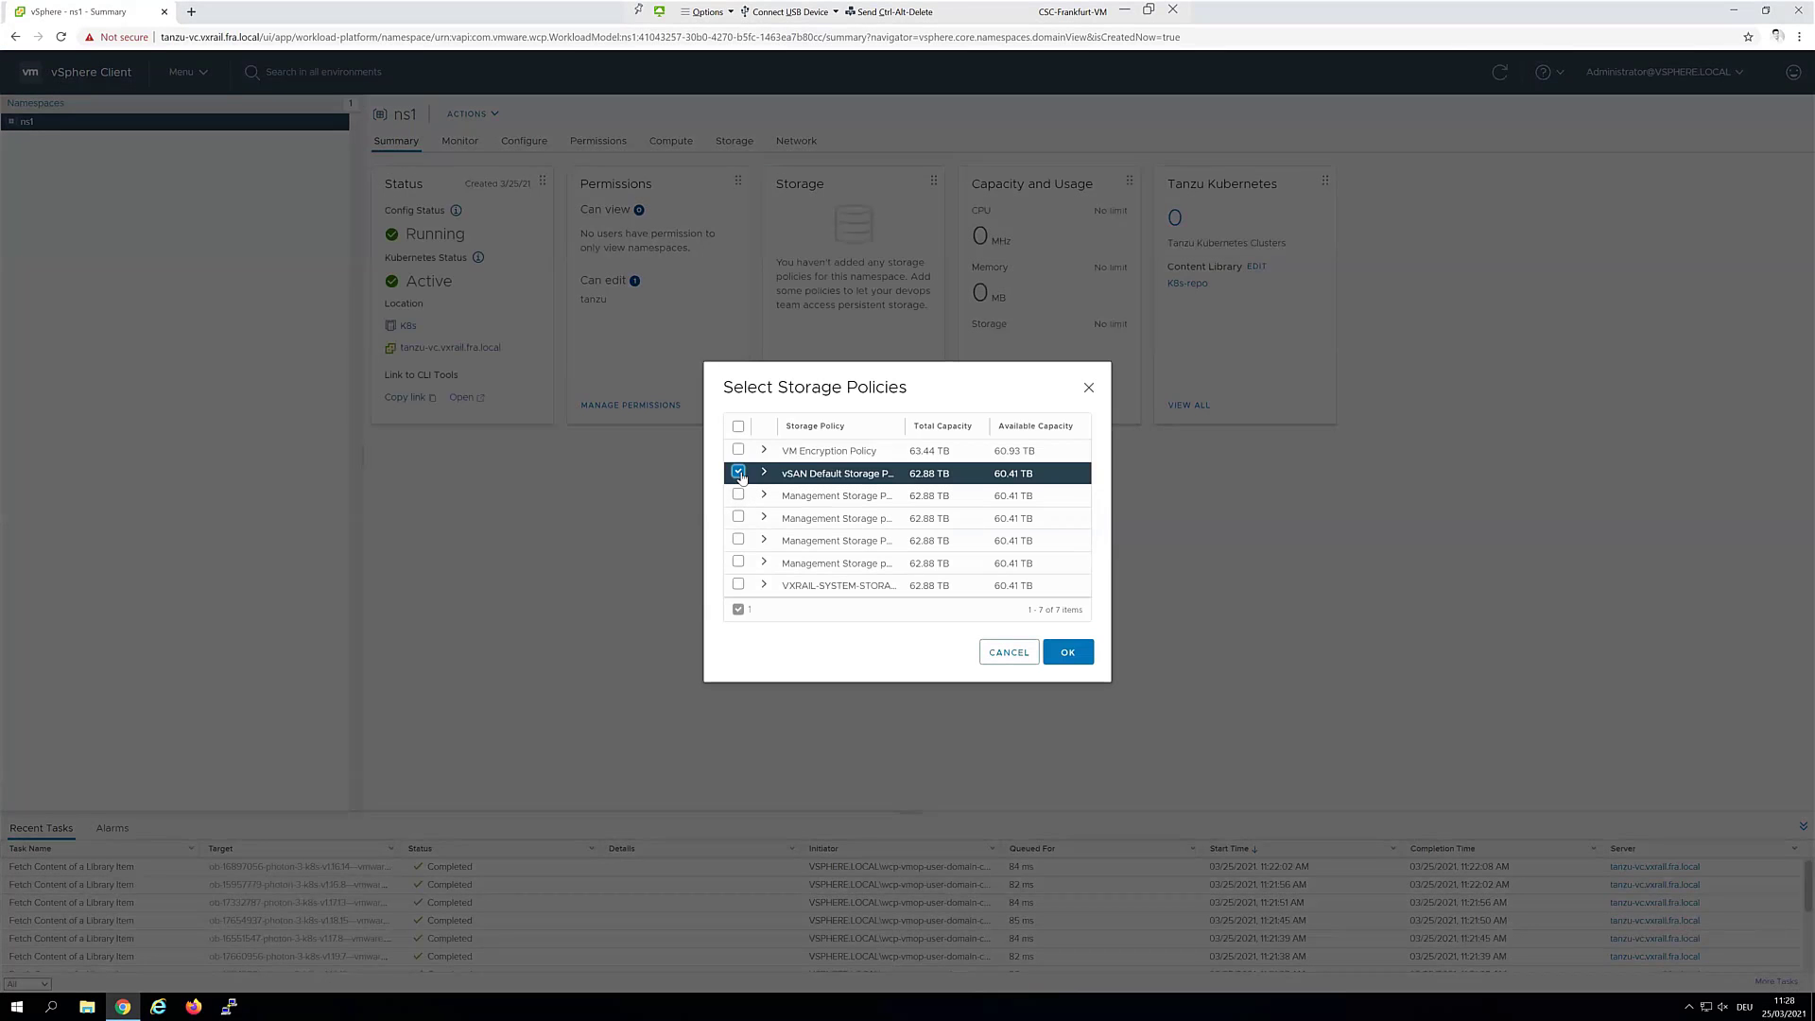
left_click(1074, 658)
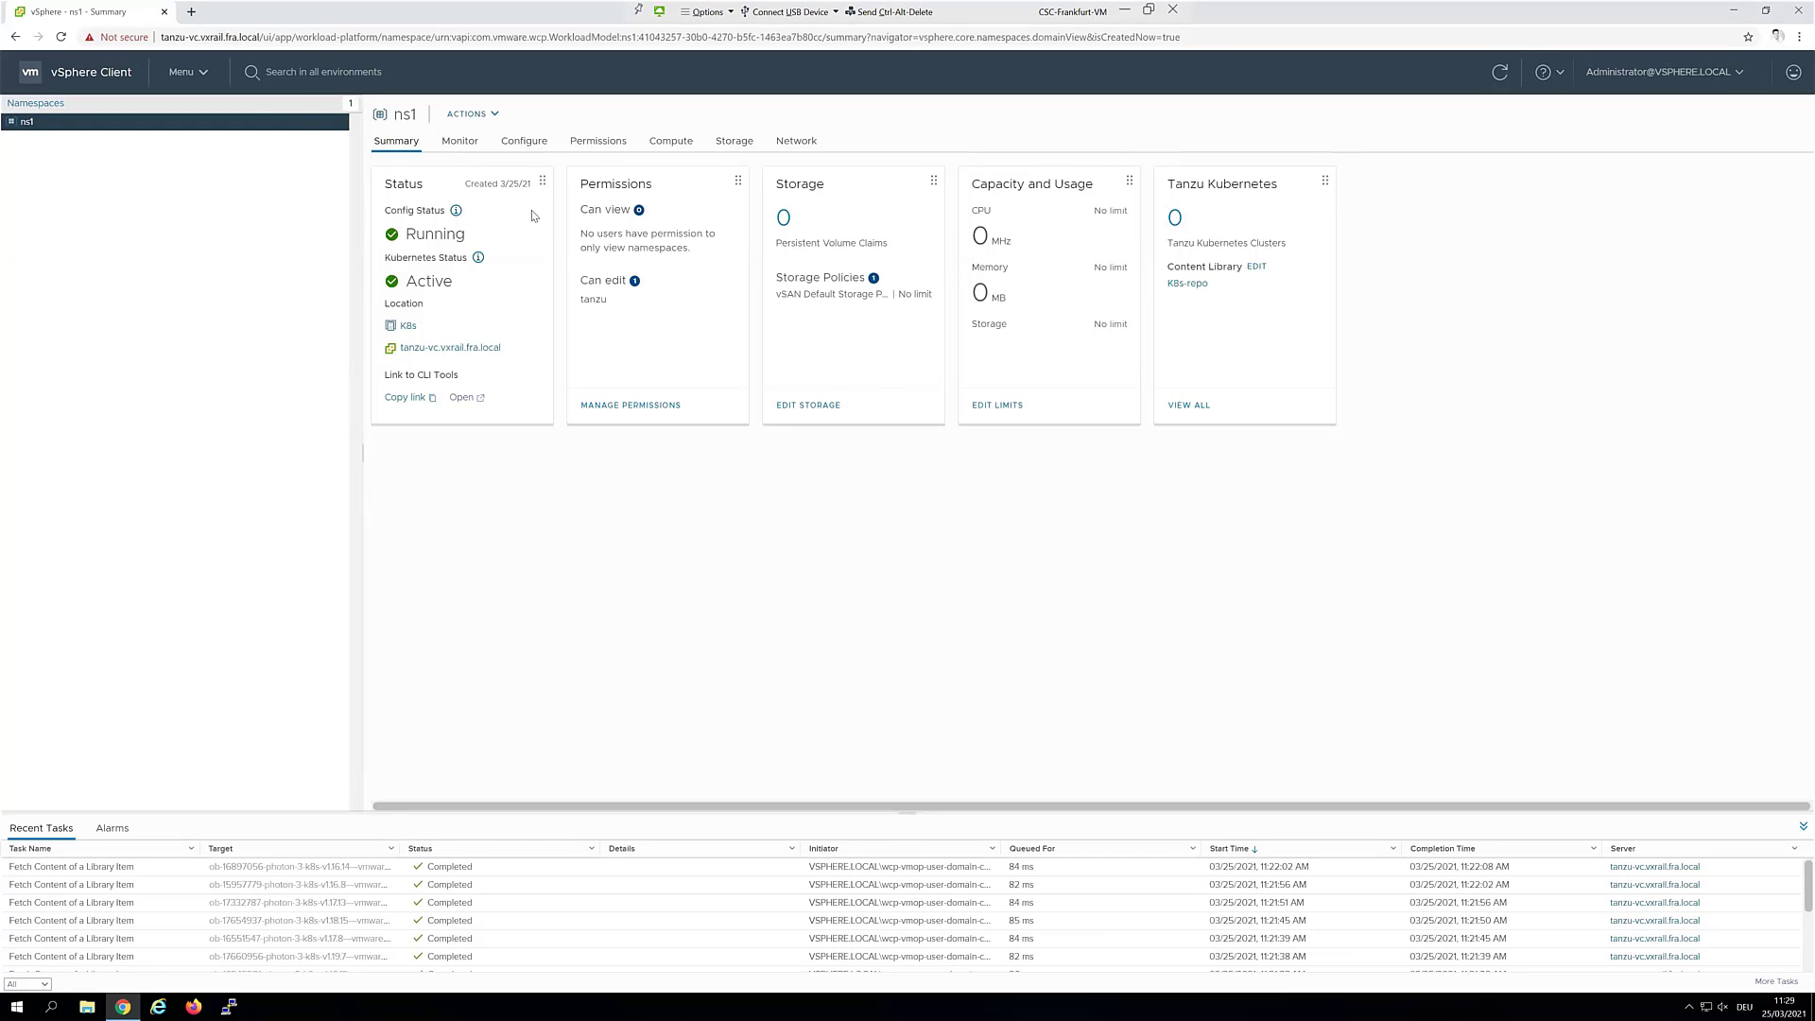
Review the user in Administration's single sign-on Users and Groups list
left_click(183, 72)
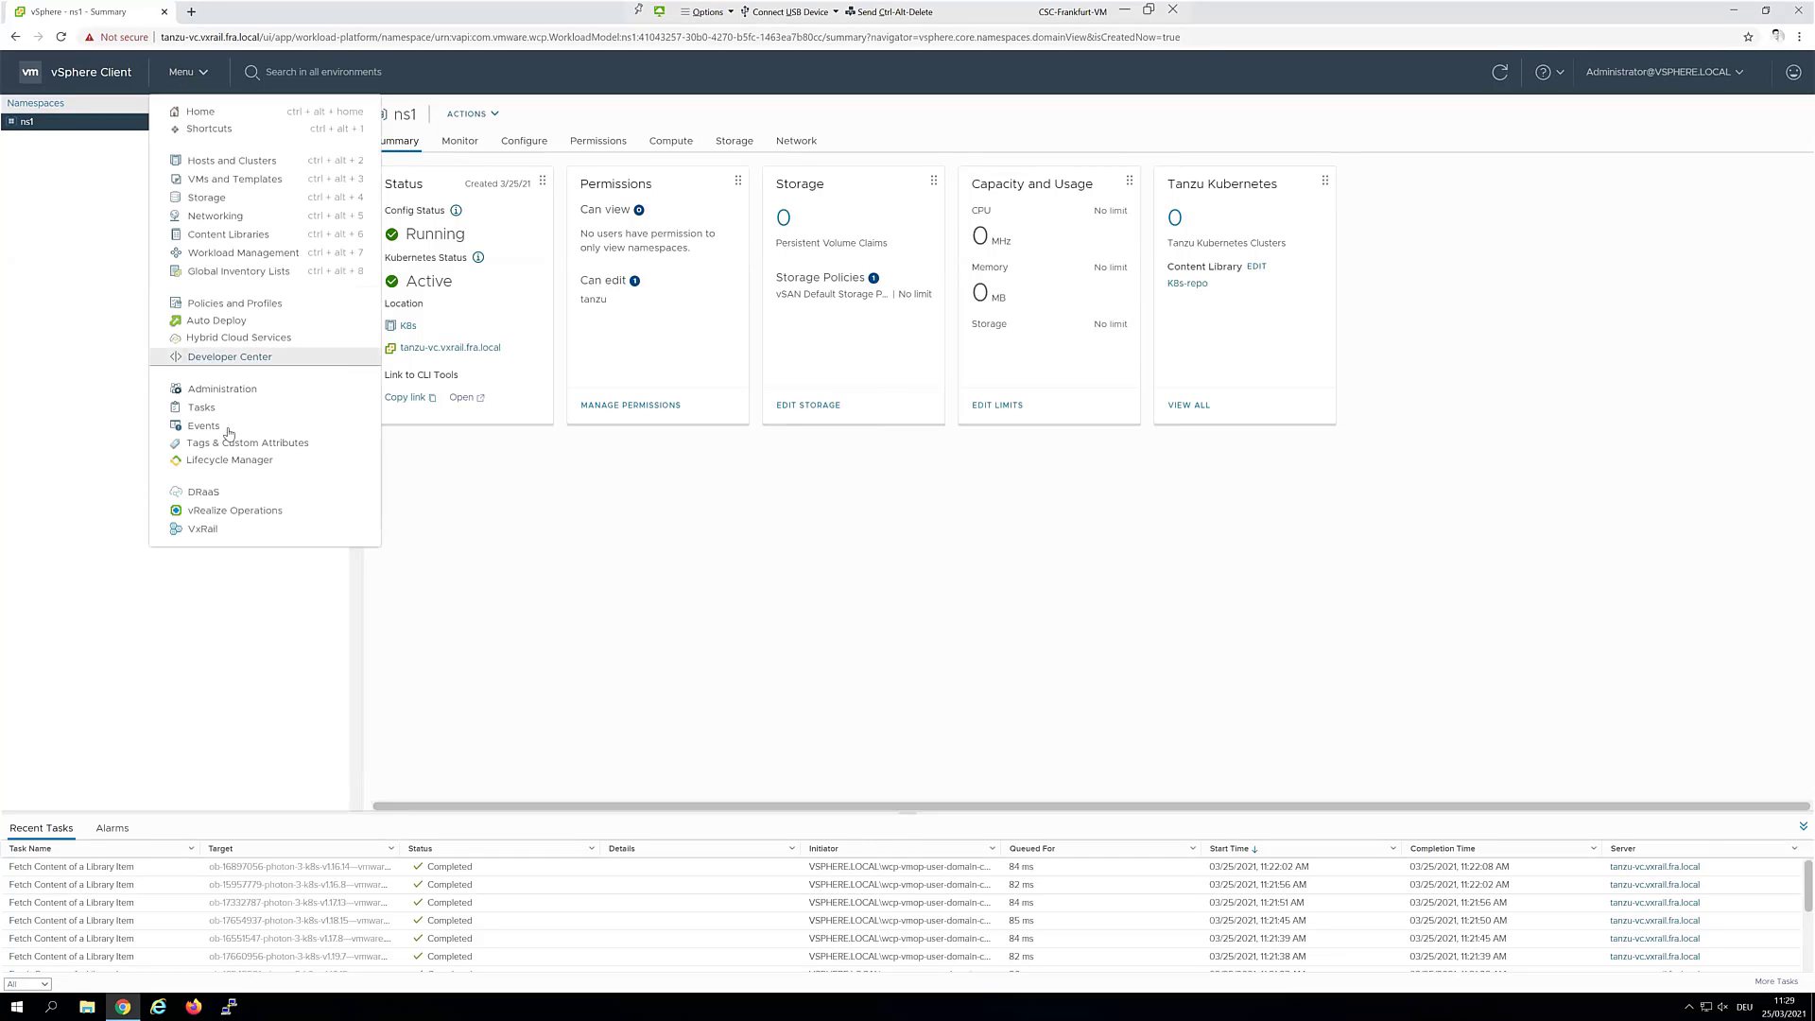
left_click(233, 391)
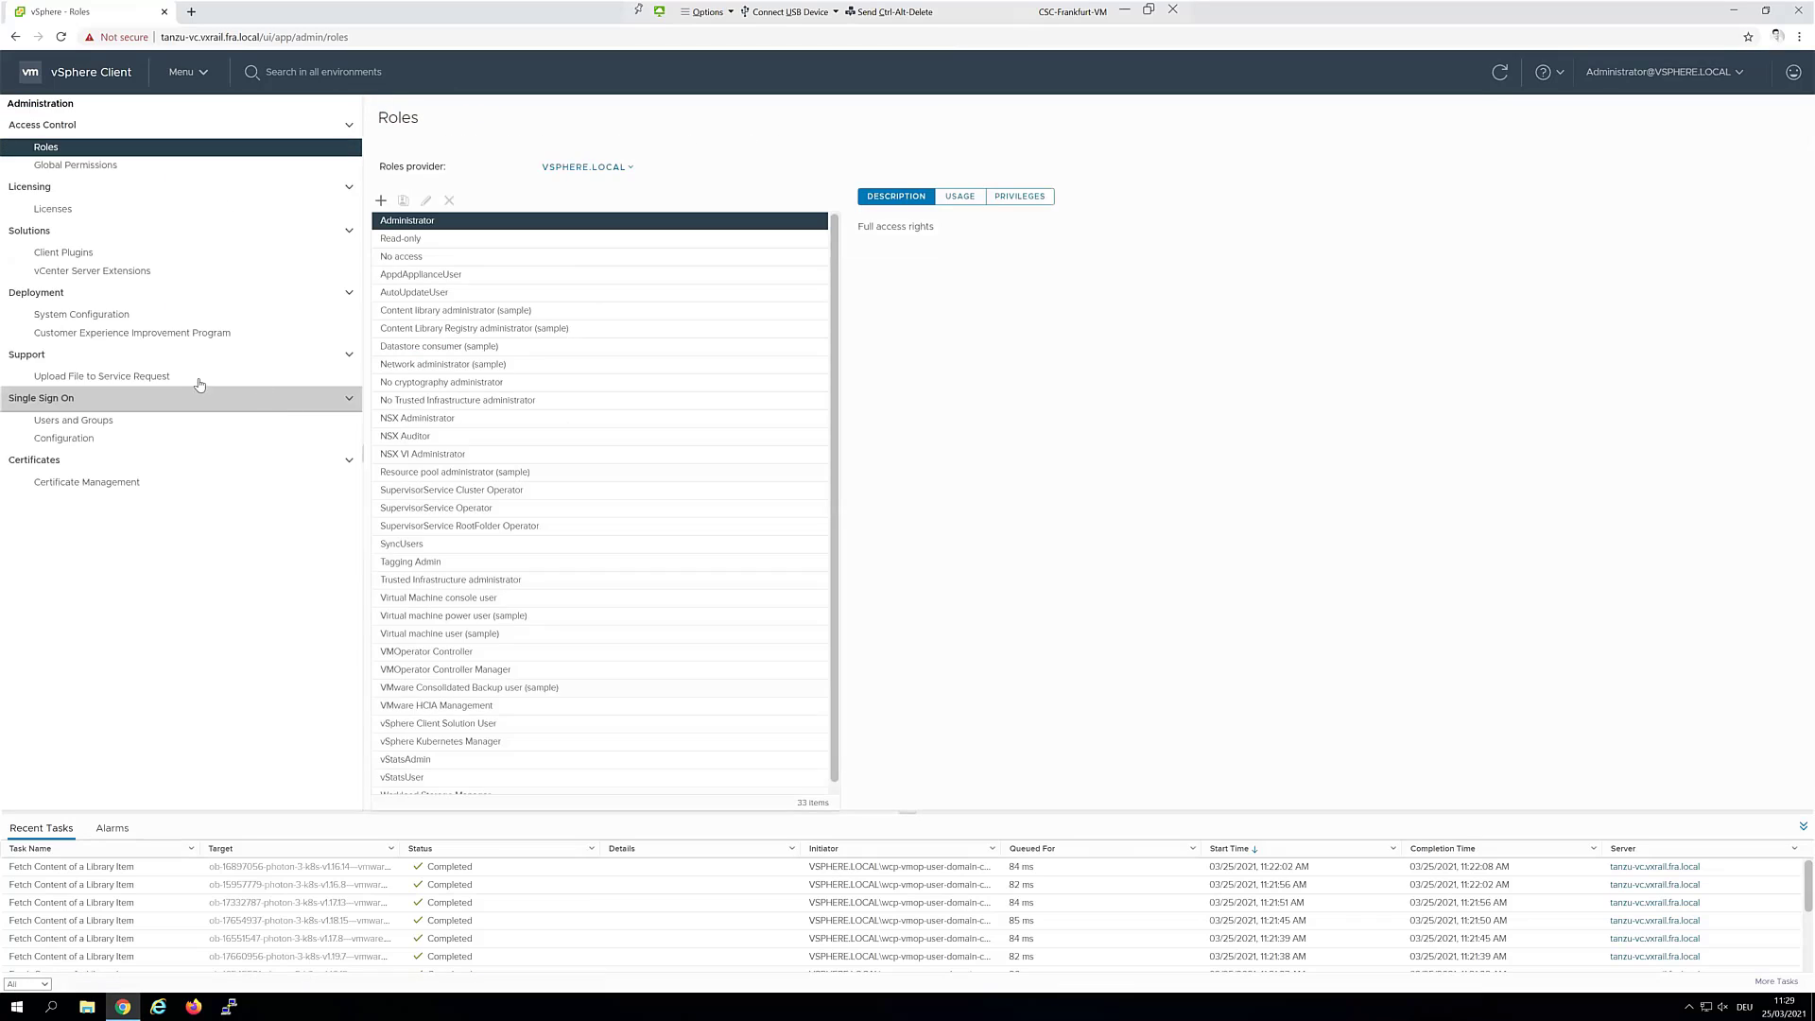
left_click(99, 419)
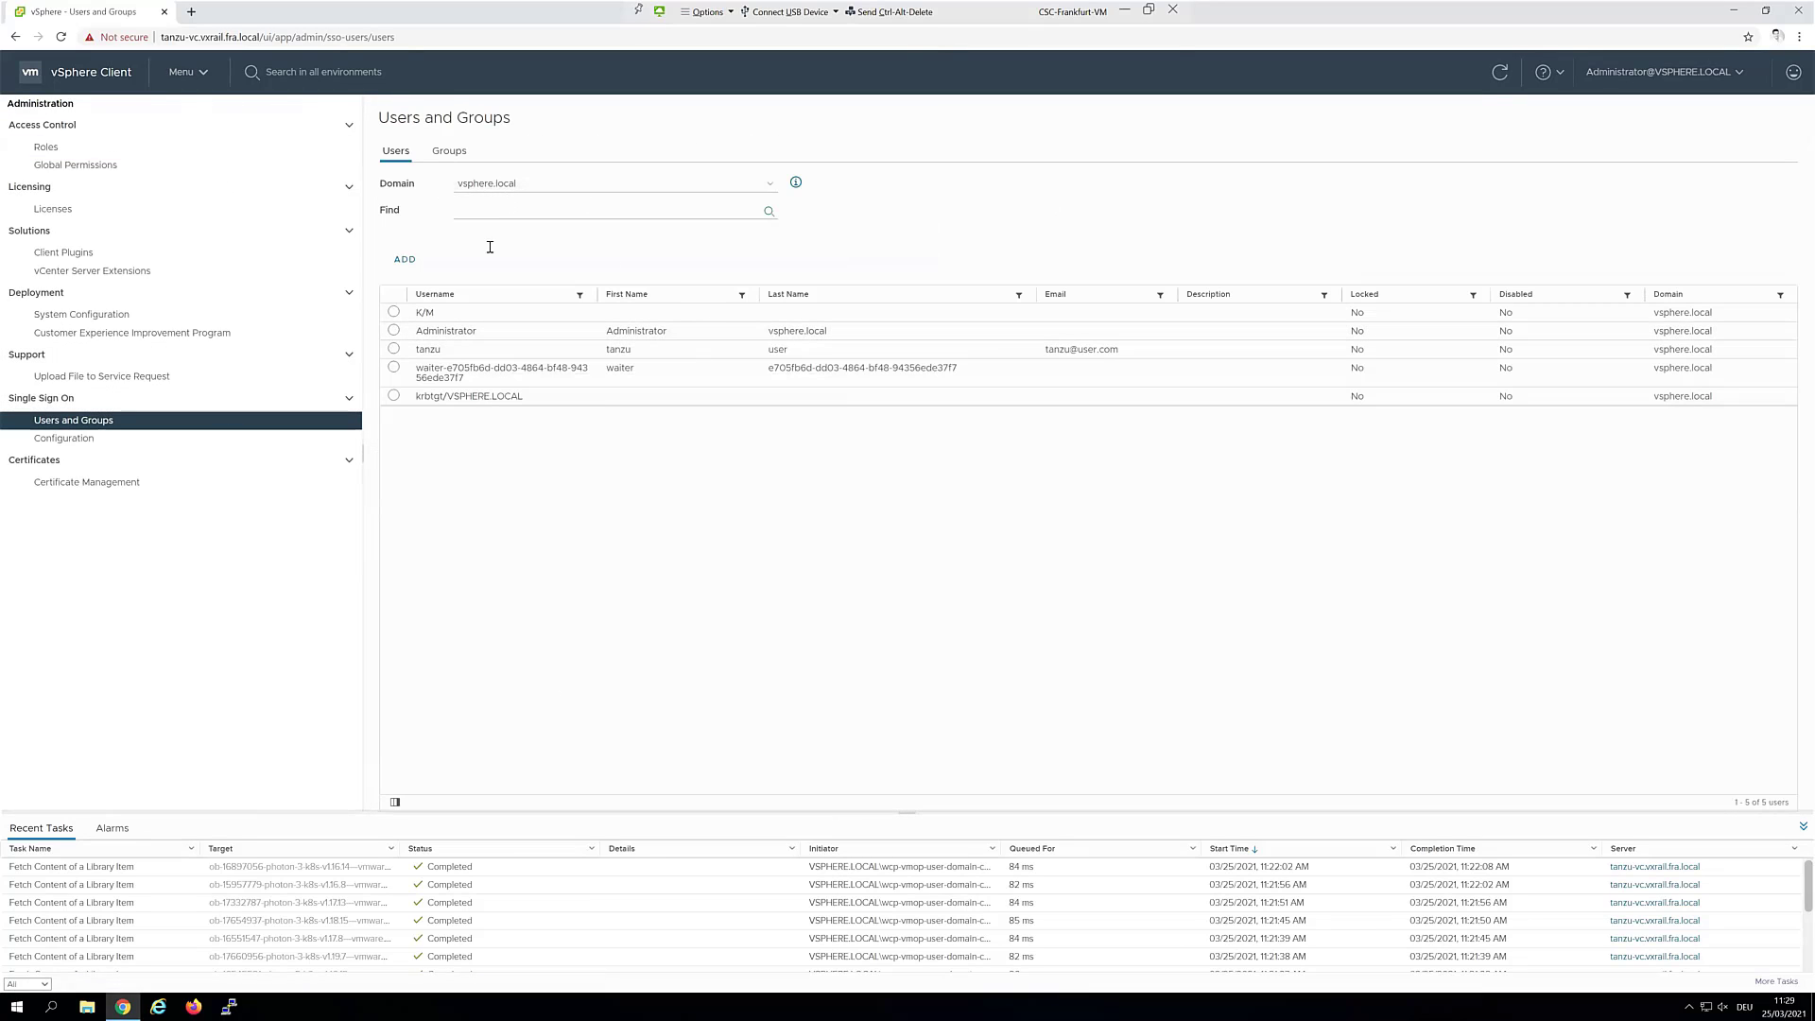
left_click_drag(655, 353, 1171, 358)
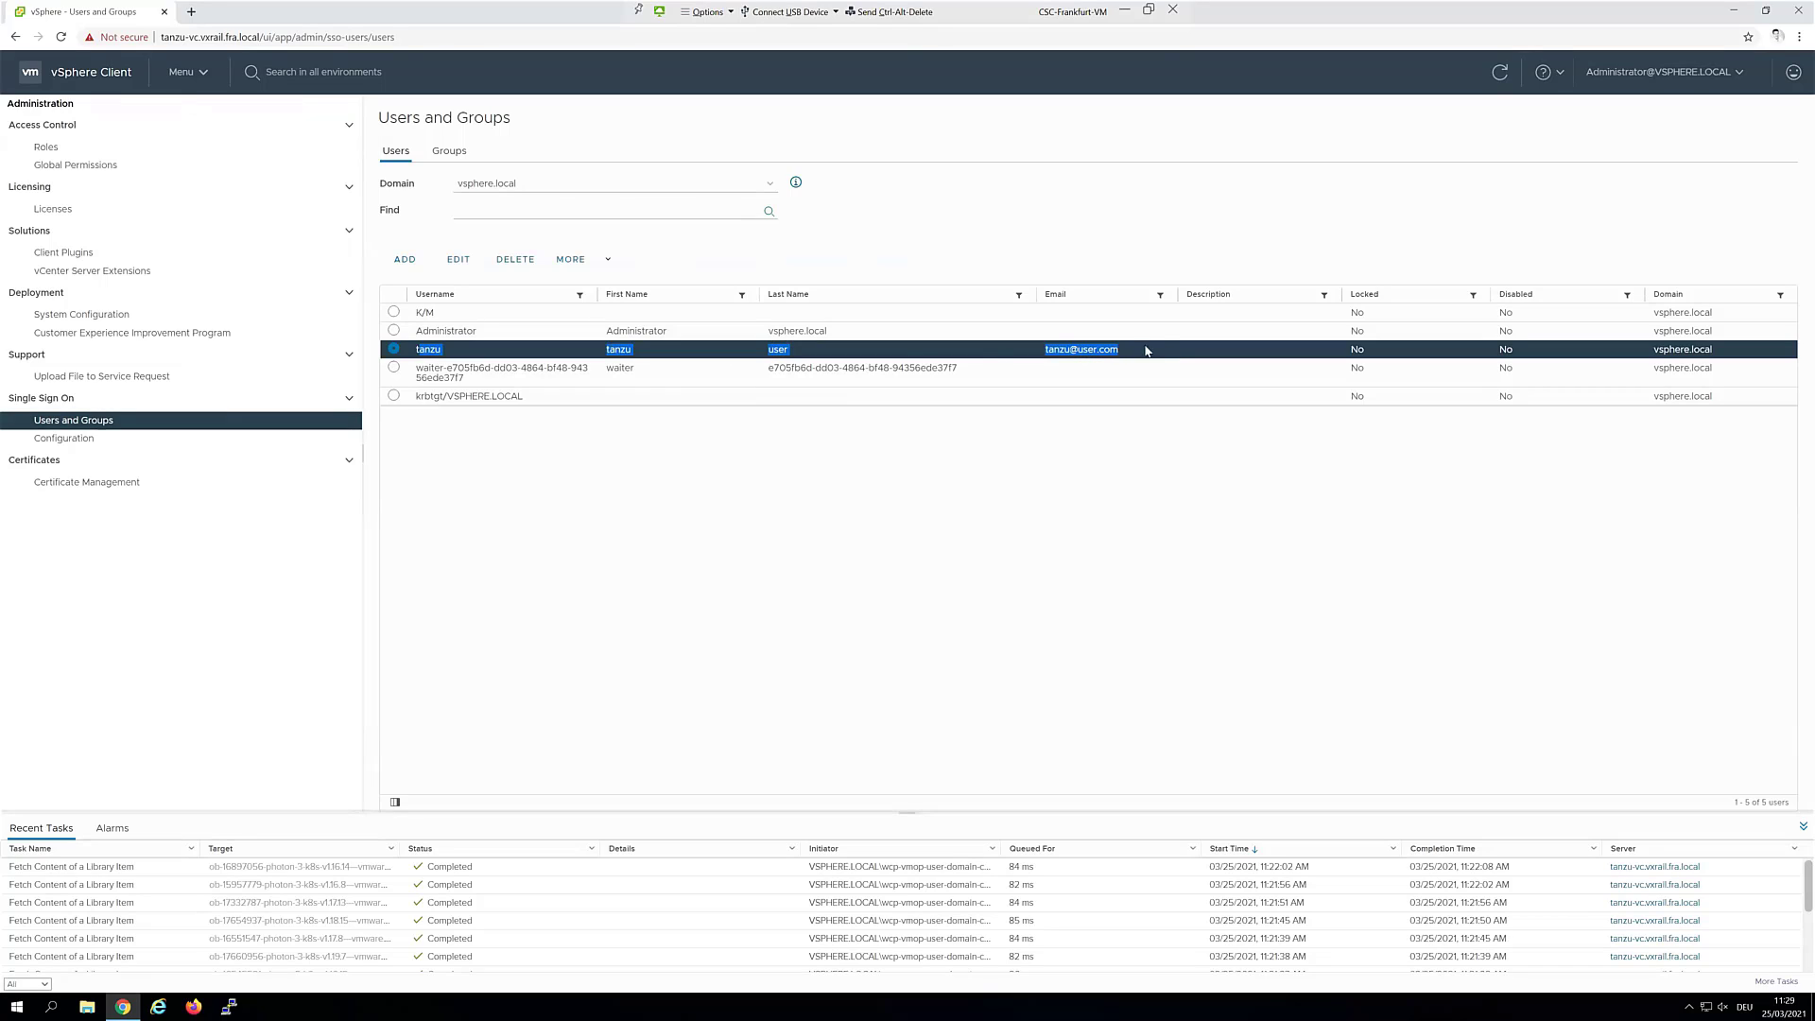
Open the ns1 namespace summary from the Hosts and Clusters inventory
left_click(172, 74)
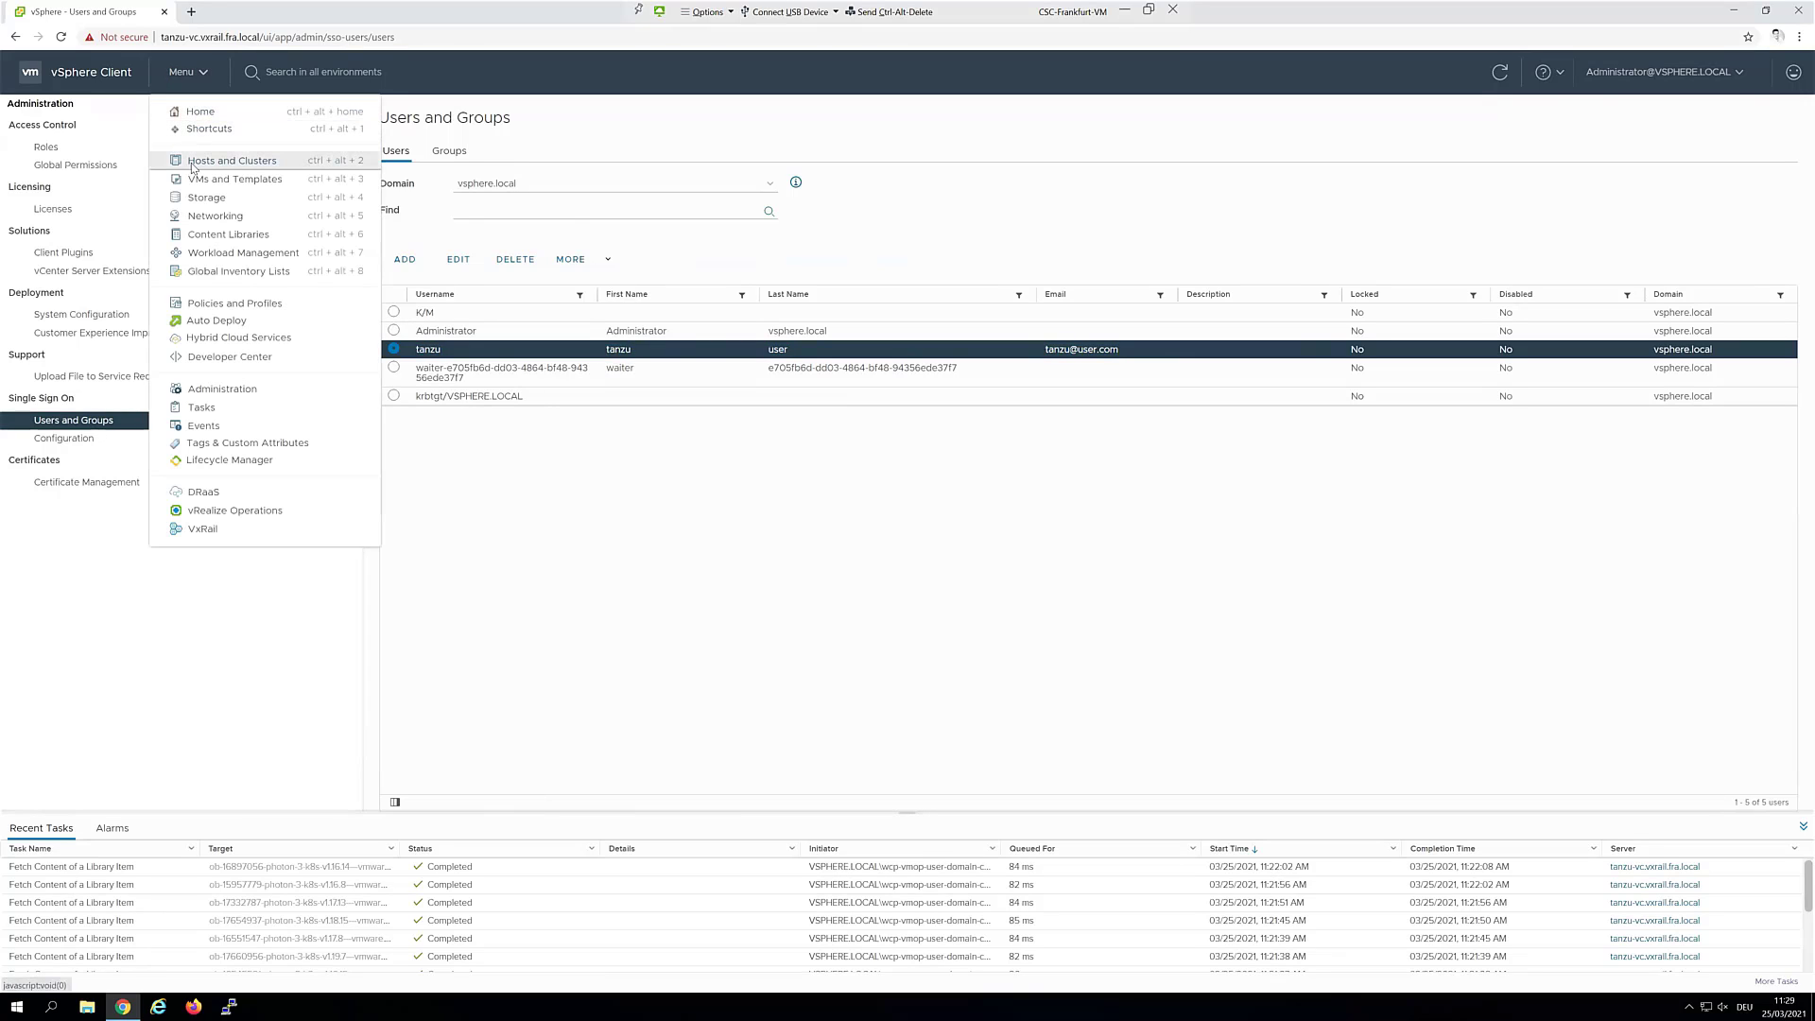
left_click(193, 162)
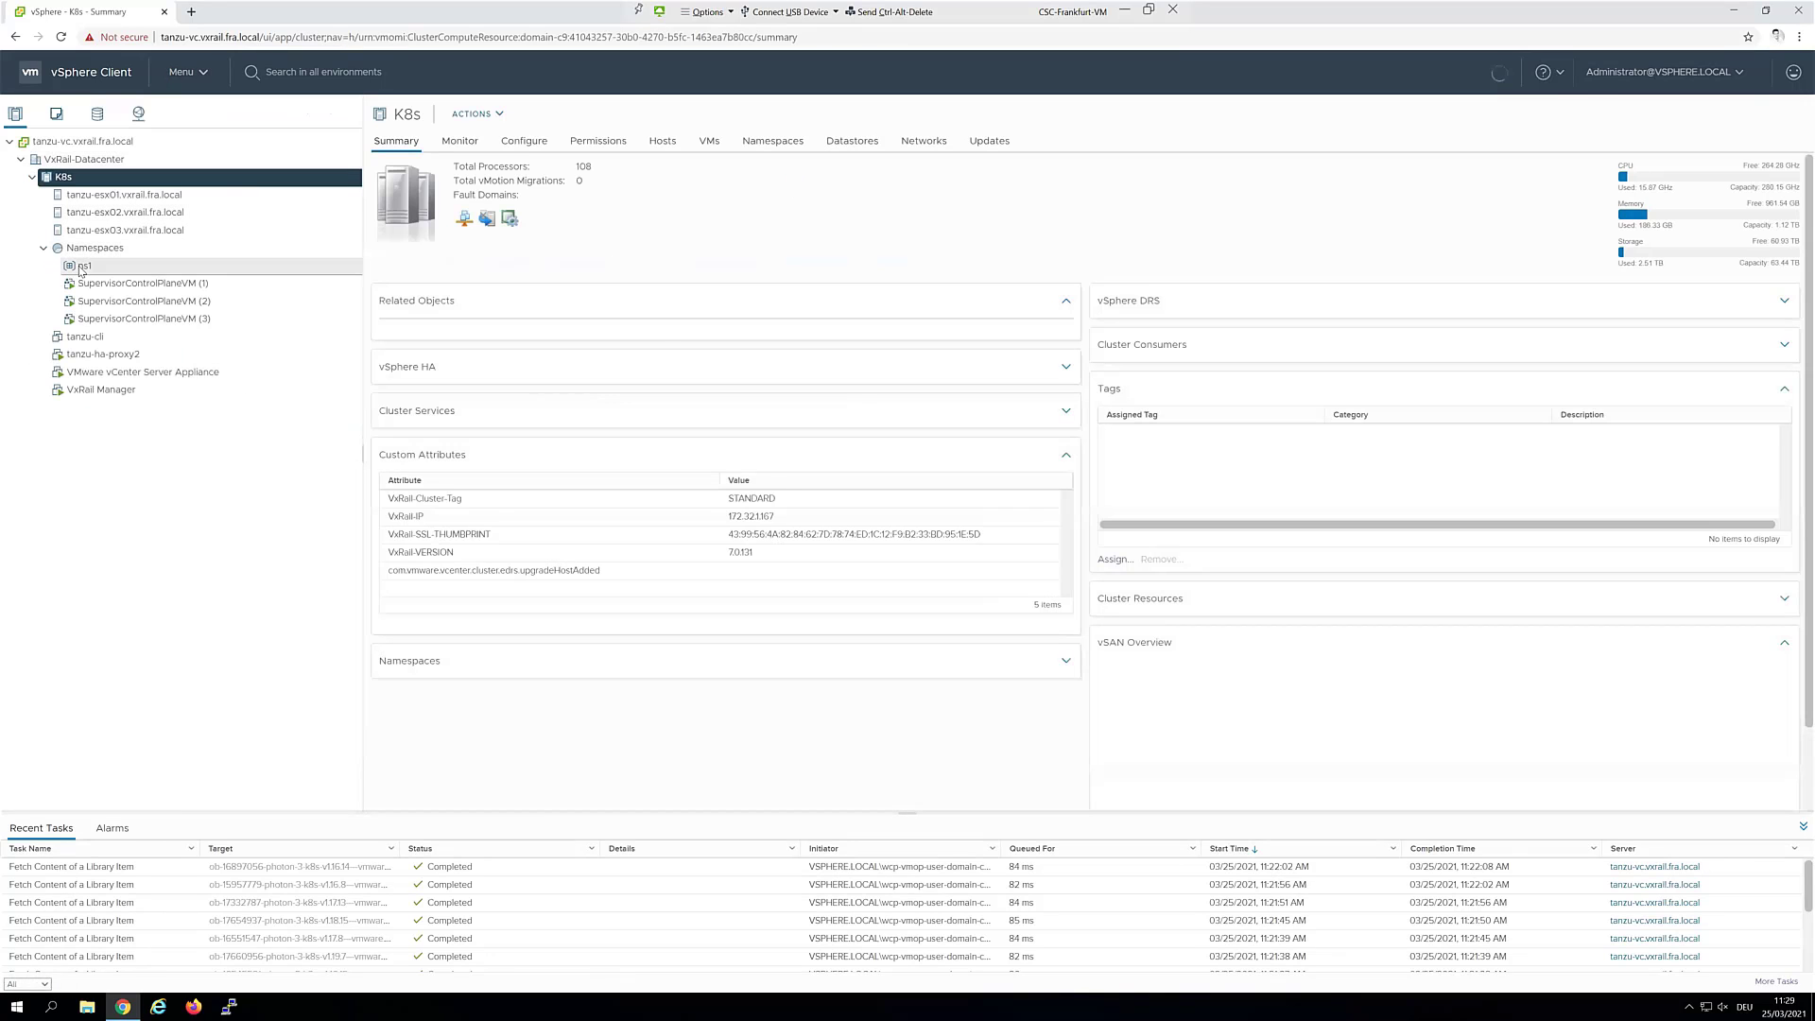
left_click(83, 267)
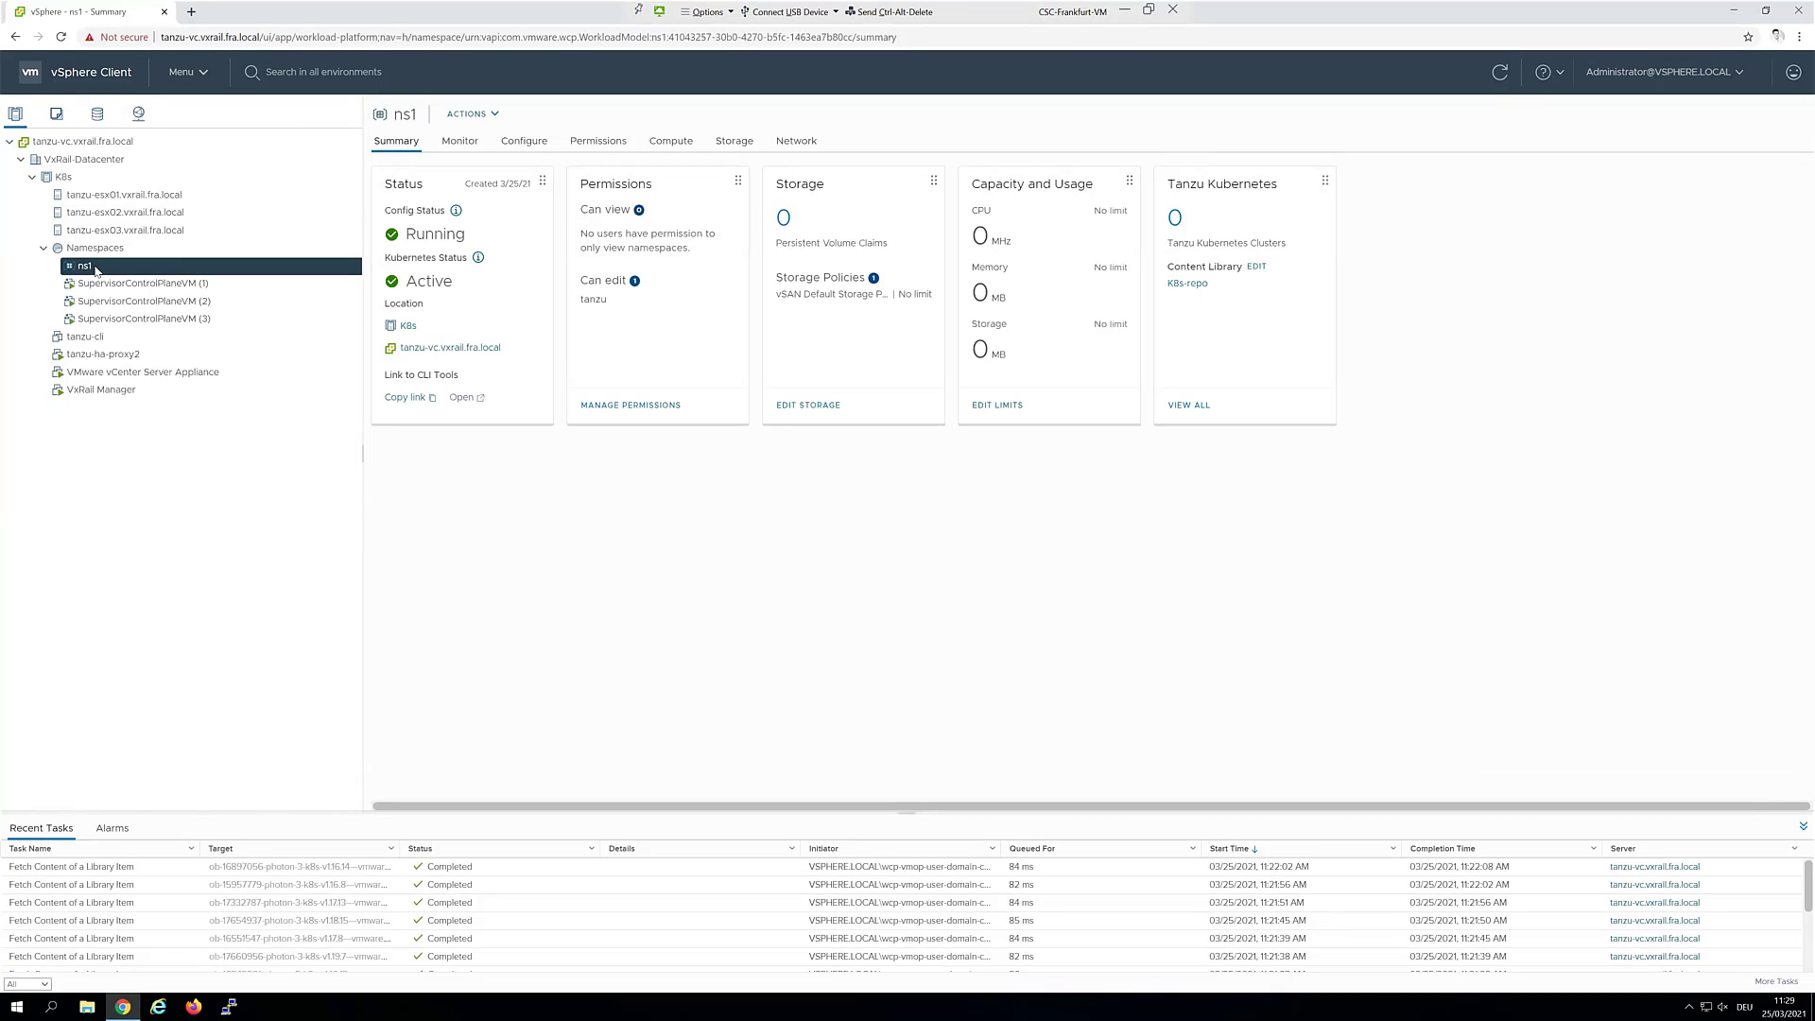
Open the CLI Tools link past the certificate warning to load 172.32.4.113, and scroll the page
left_click(464, 399)
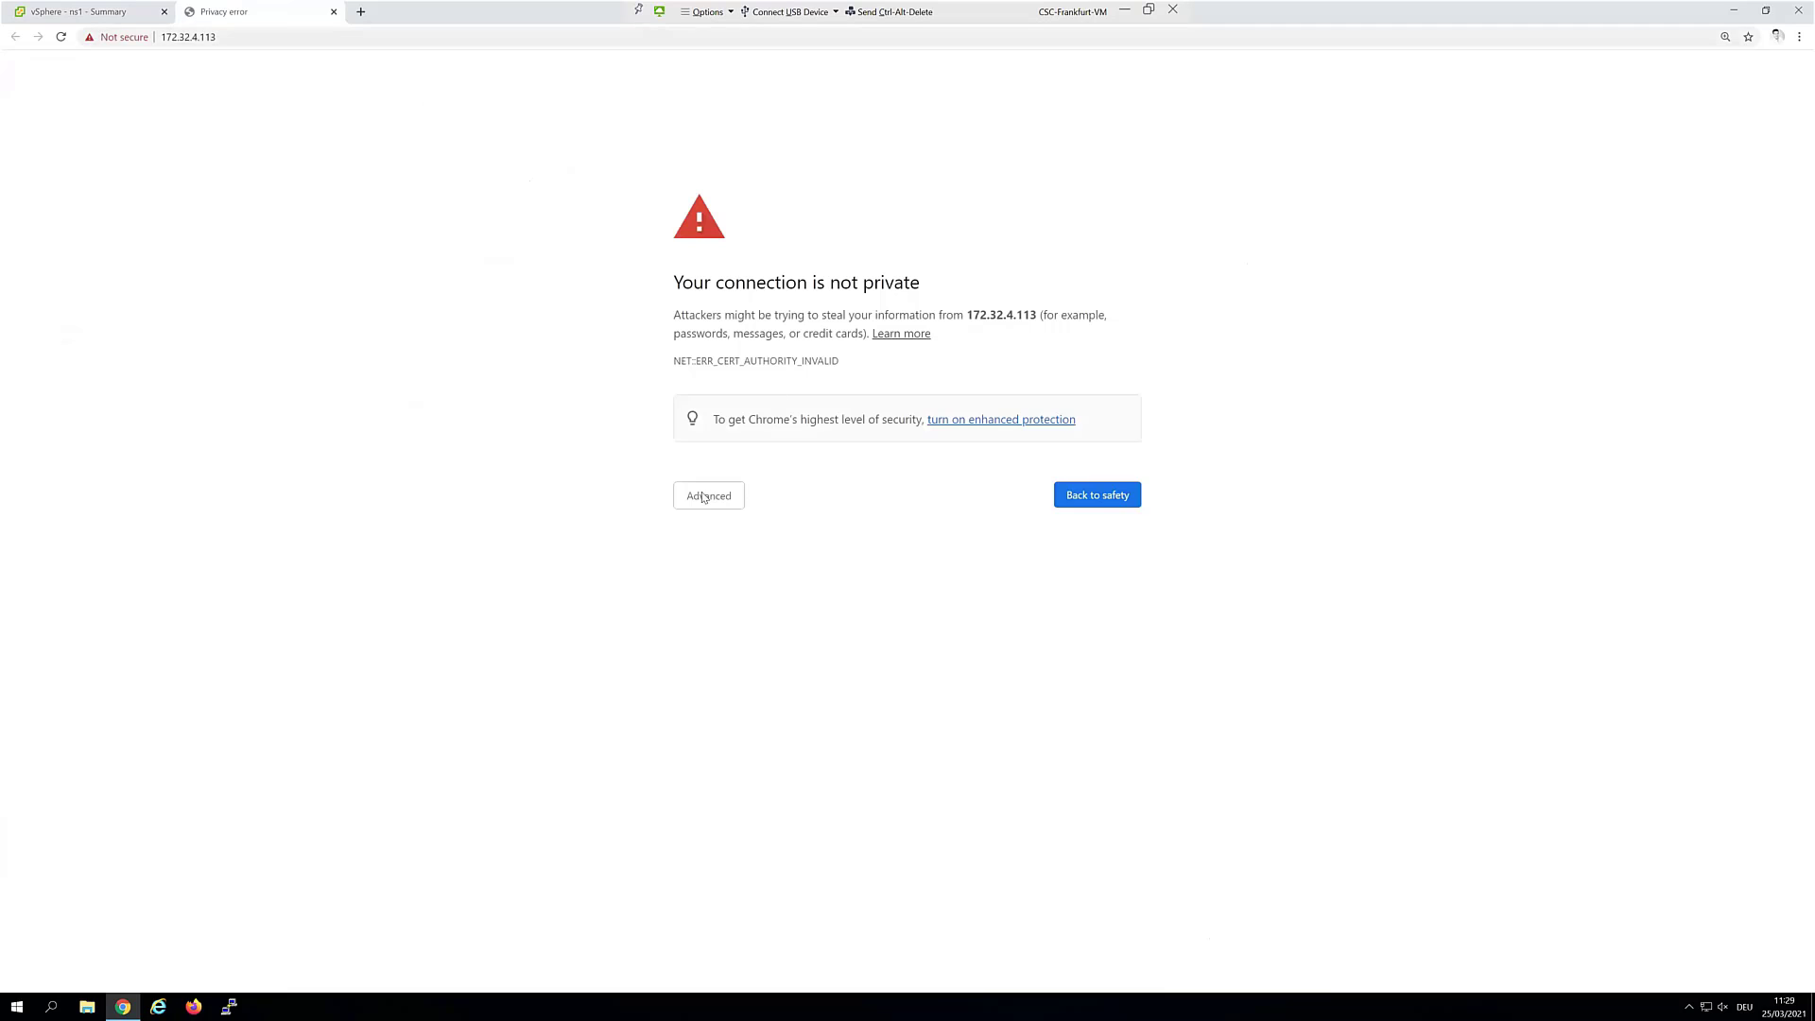
left_click(711, 503)
left_click(724, 617)
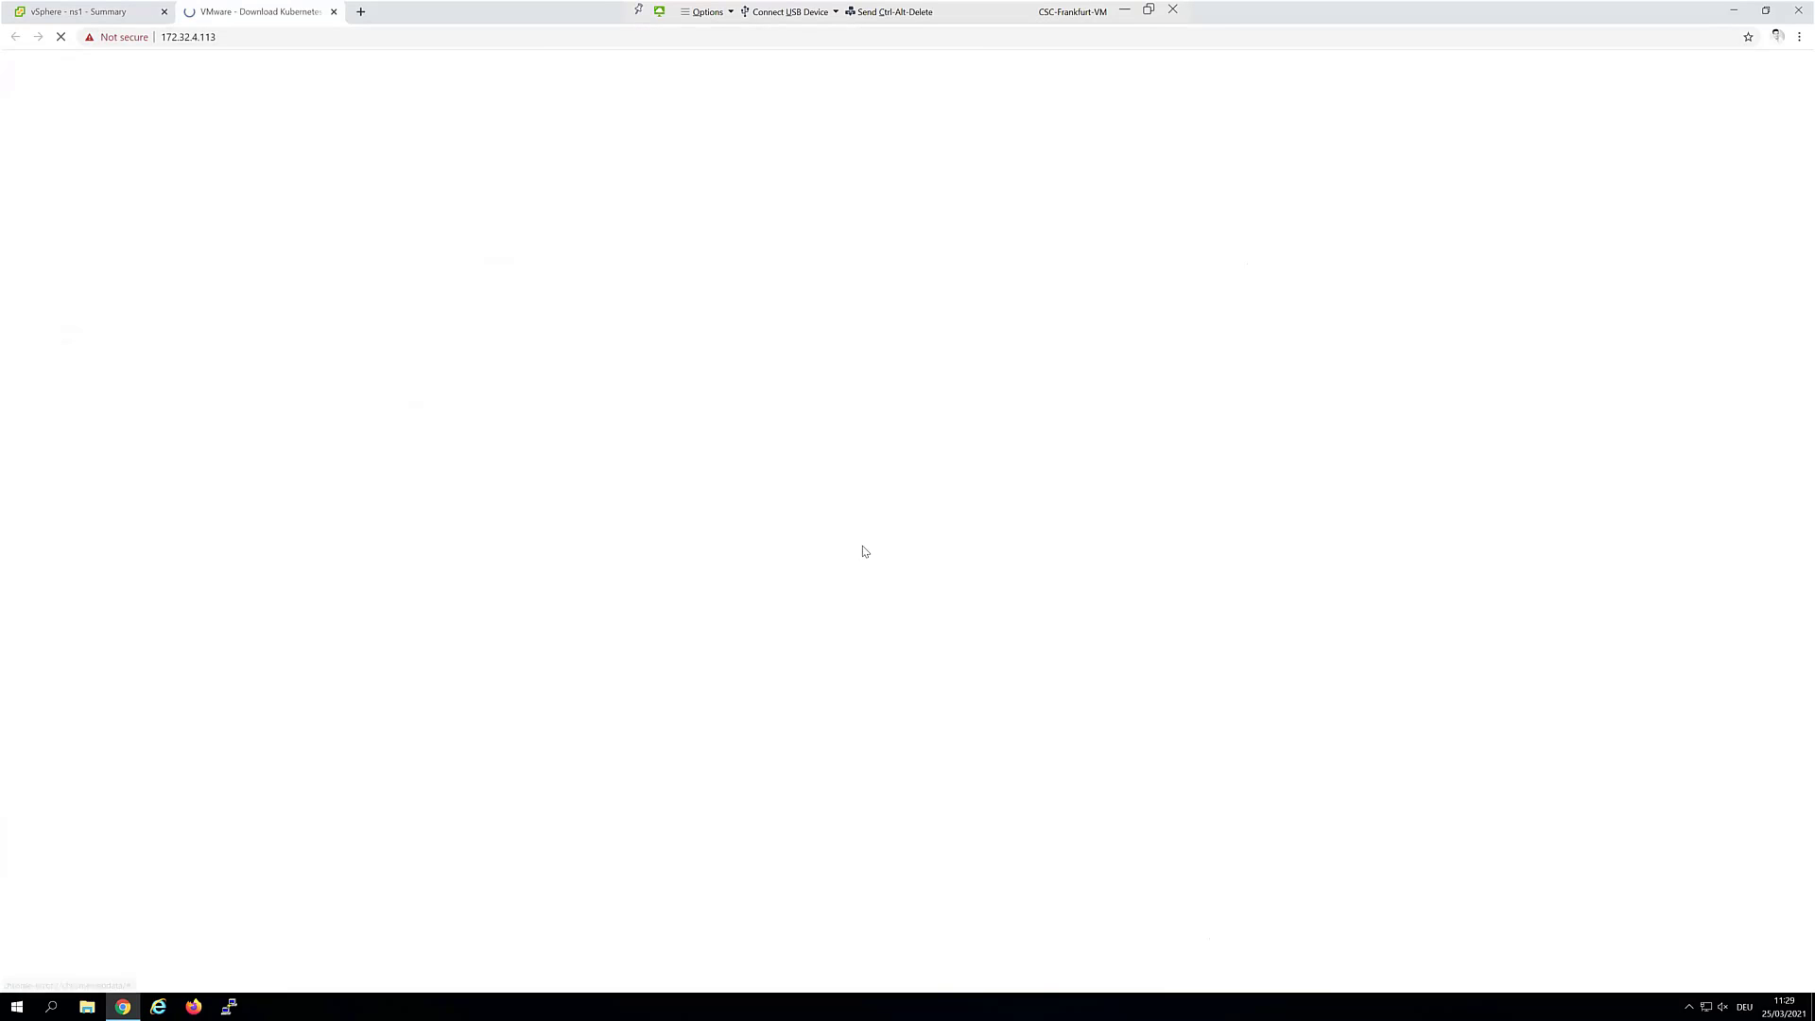
left_click_drag(217, 37, 192, 37)
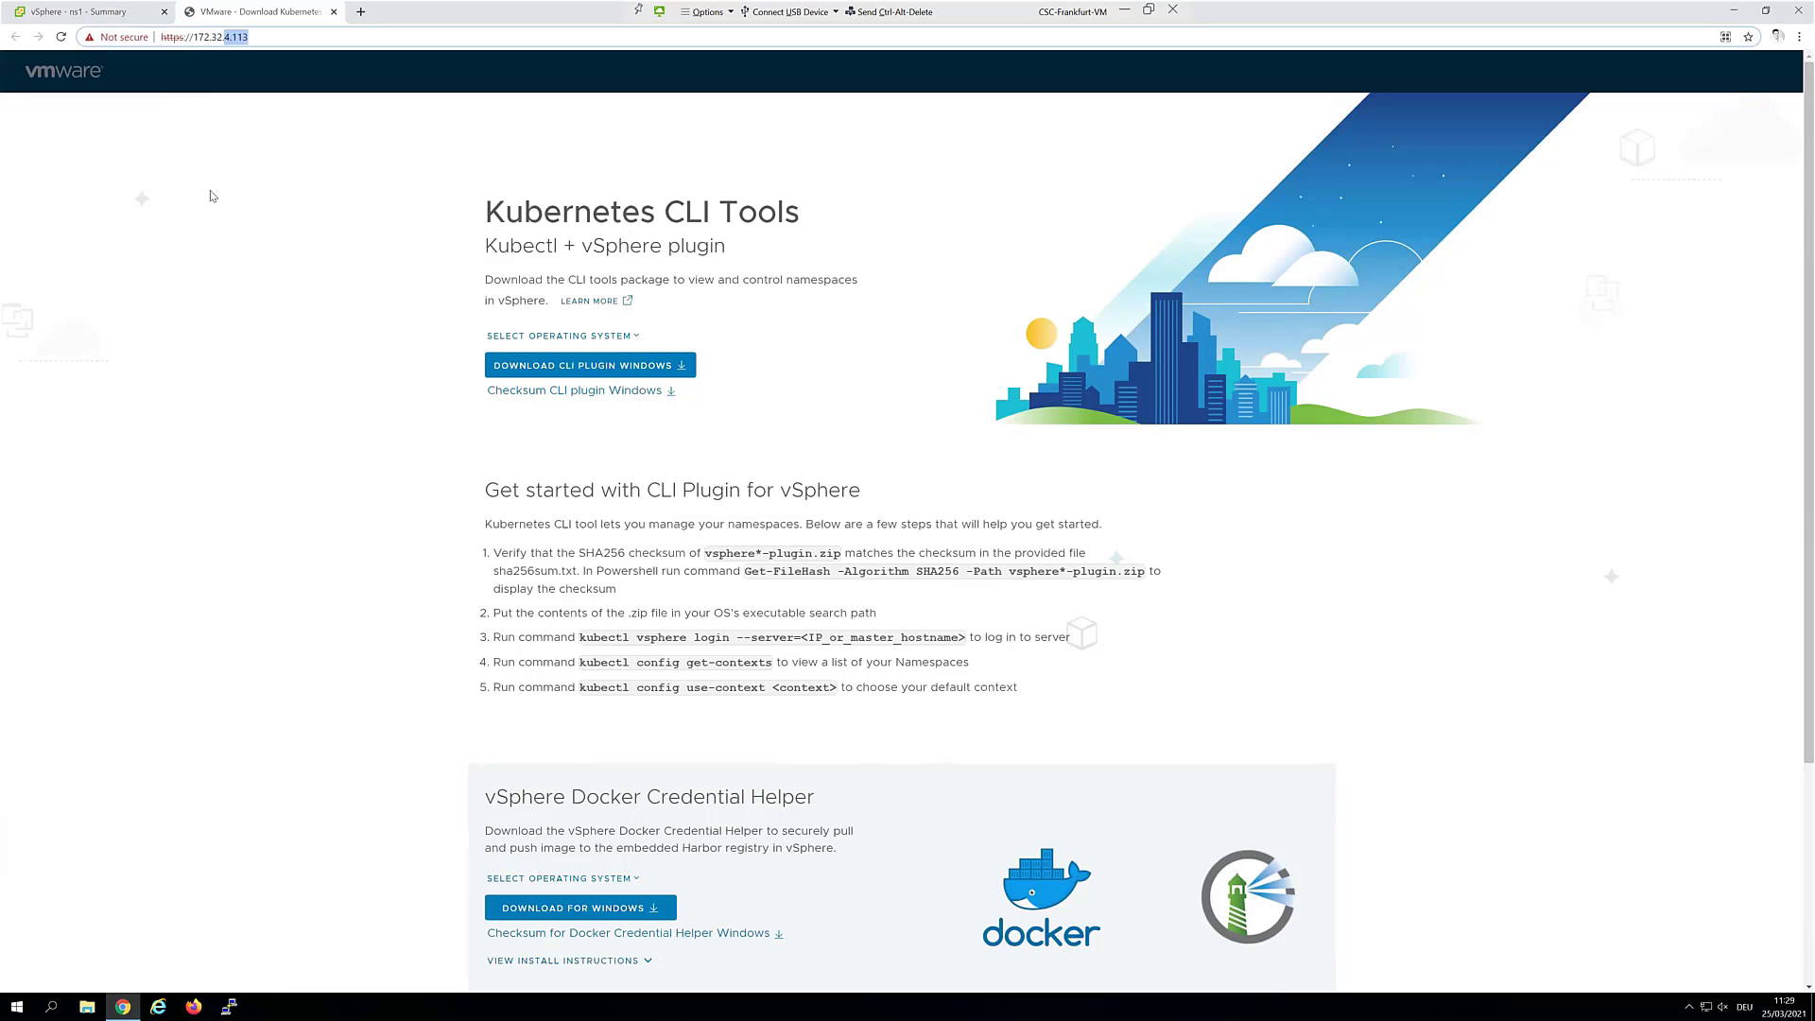
scroll(729, 668, "down", 3)
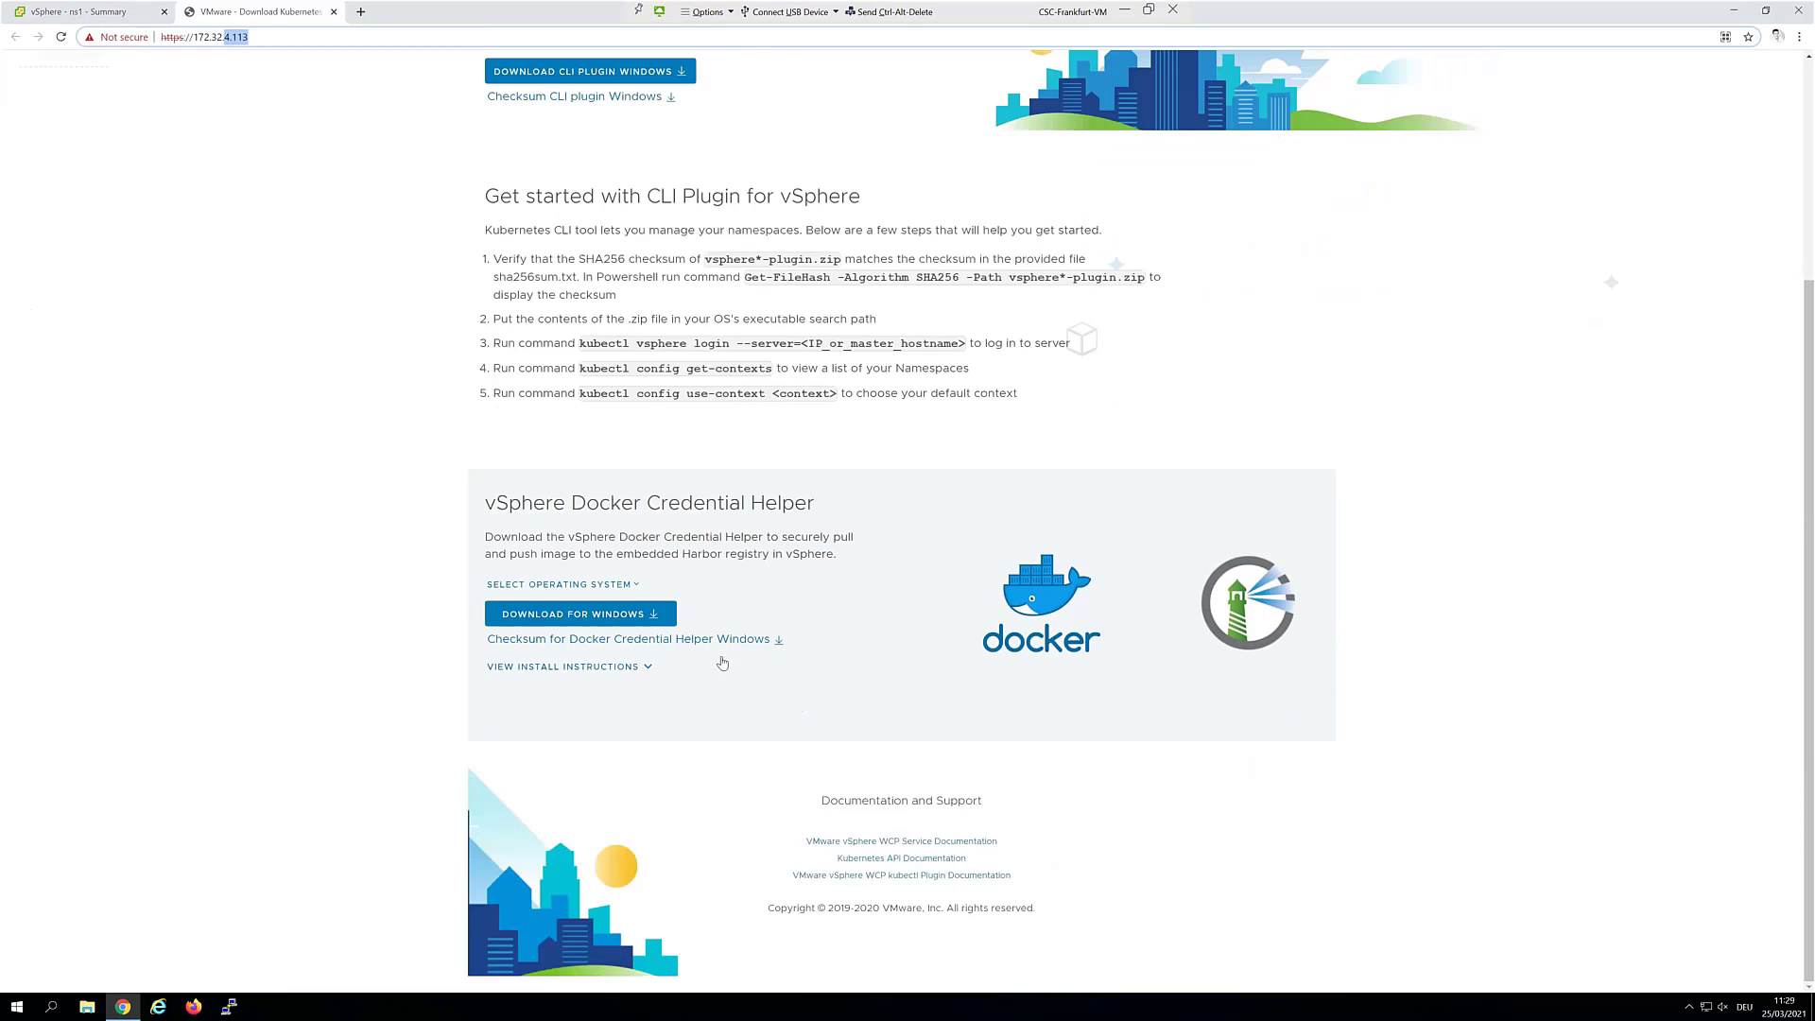
scroll(723, 664, "up", 3)
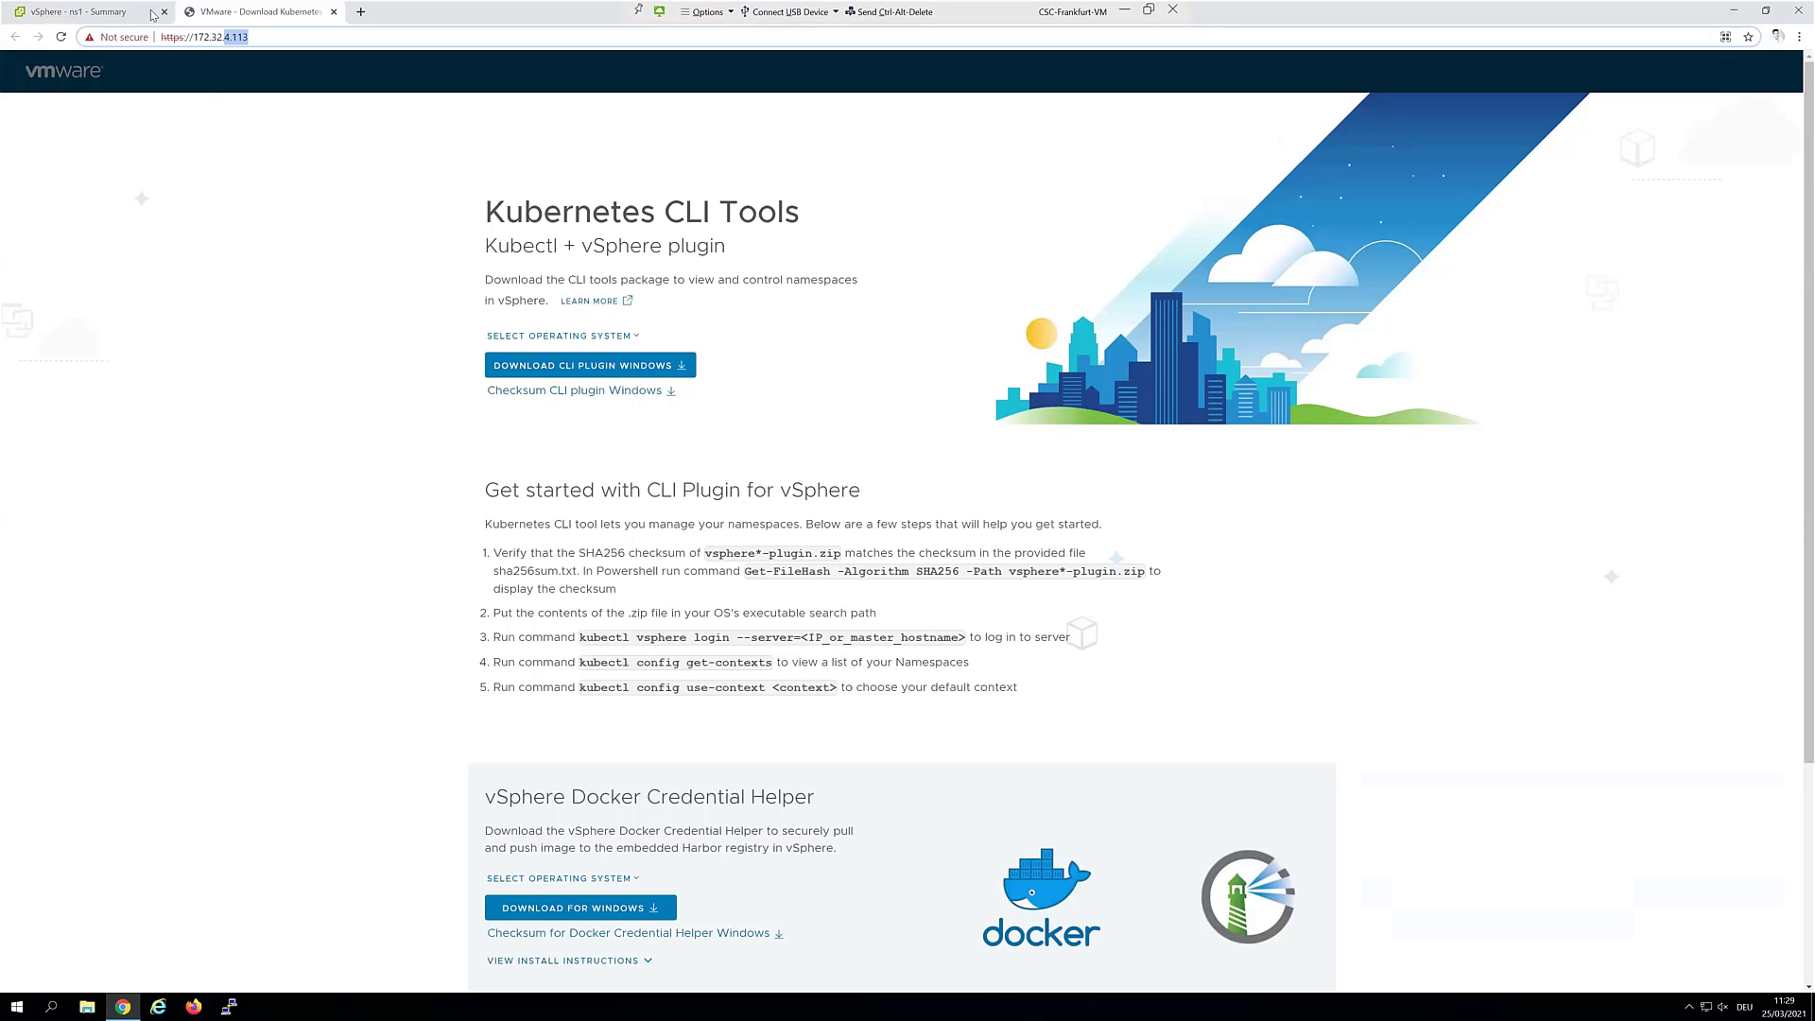
Back in the vSphere Client tab, power on the tanzu-cli virtual machine
key("ctrl+1")
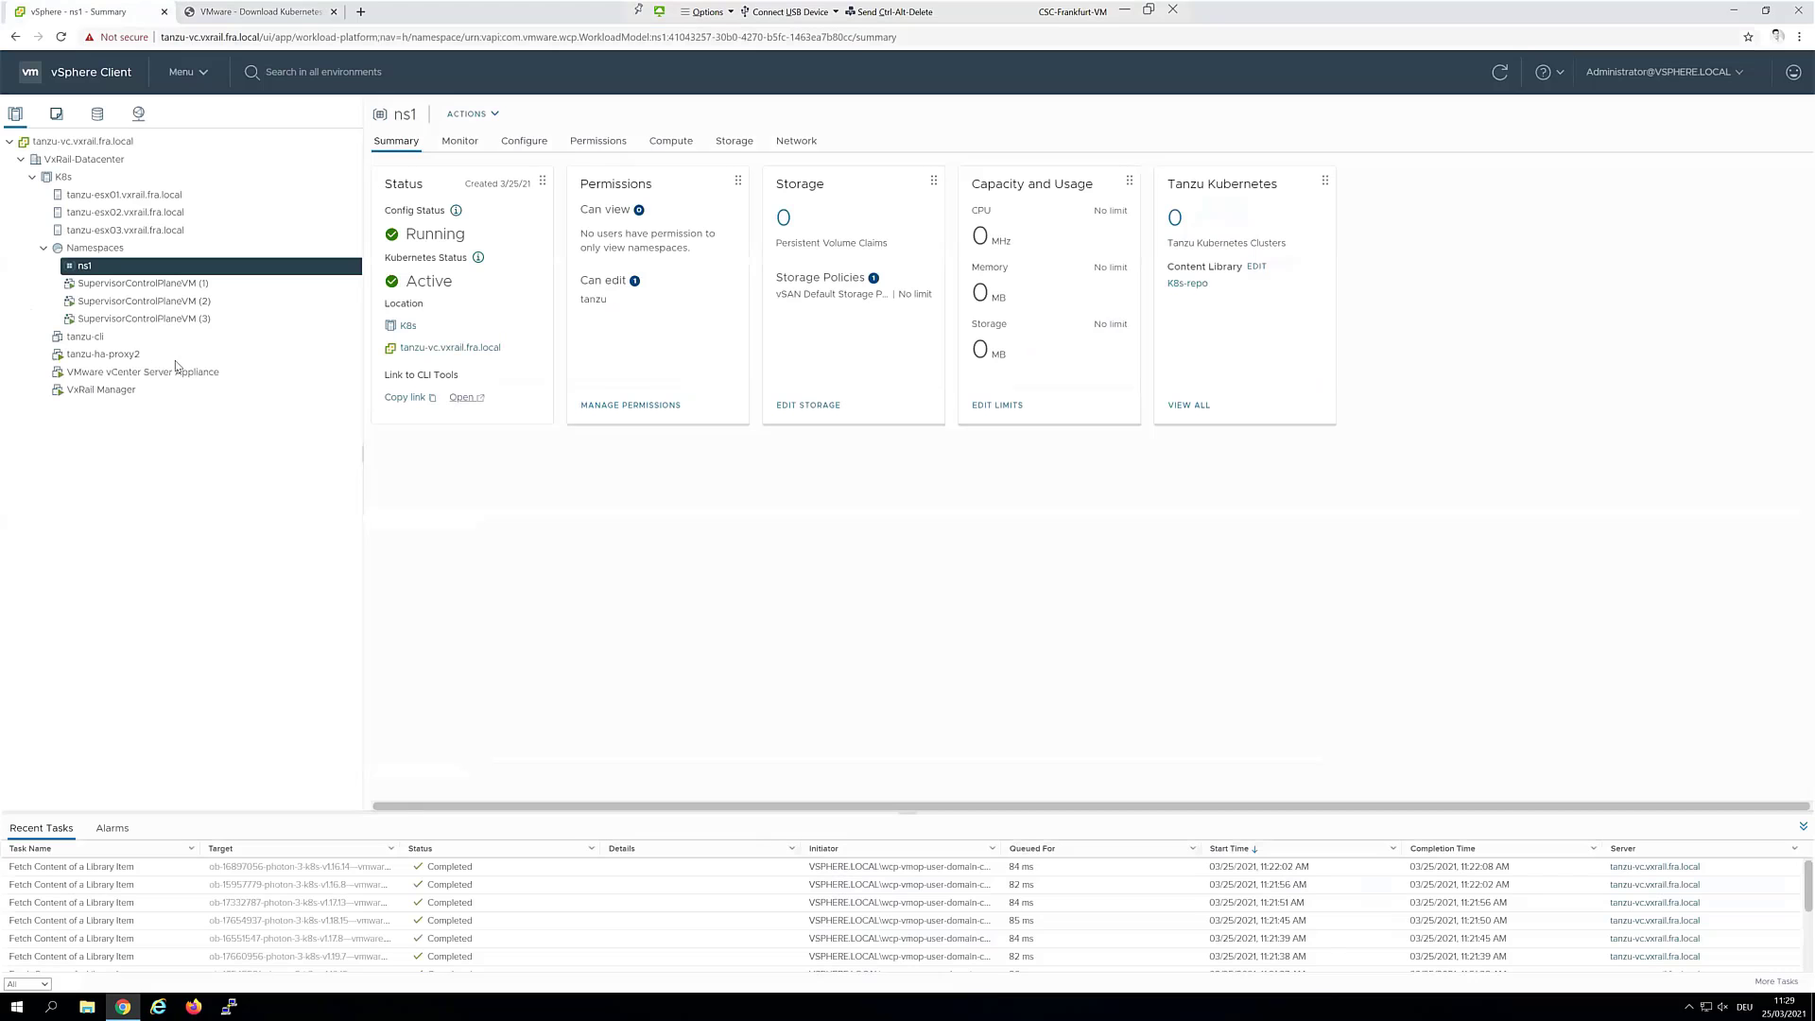
left_click(101, 338)
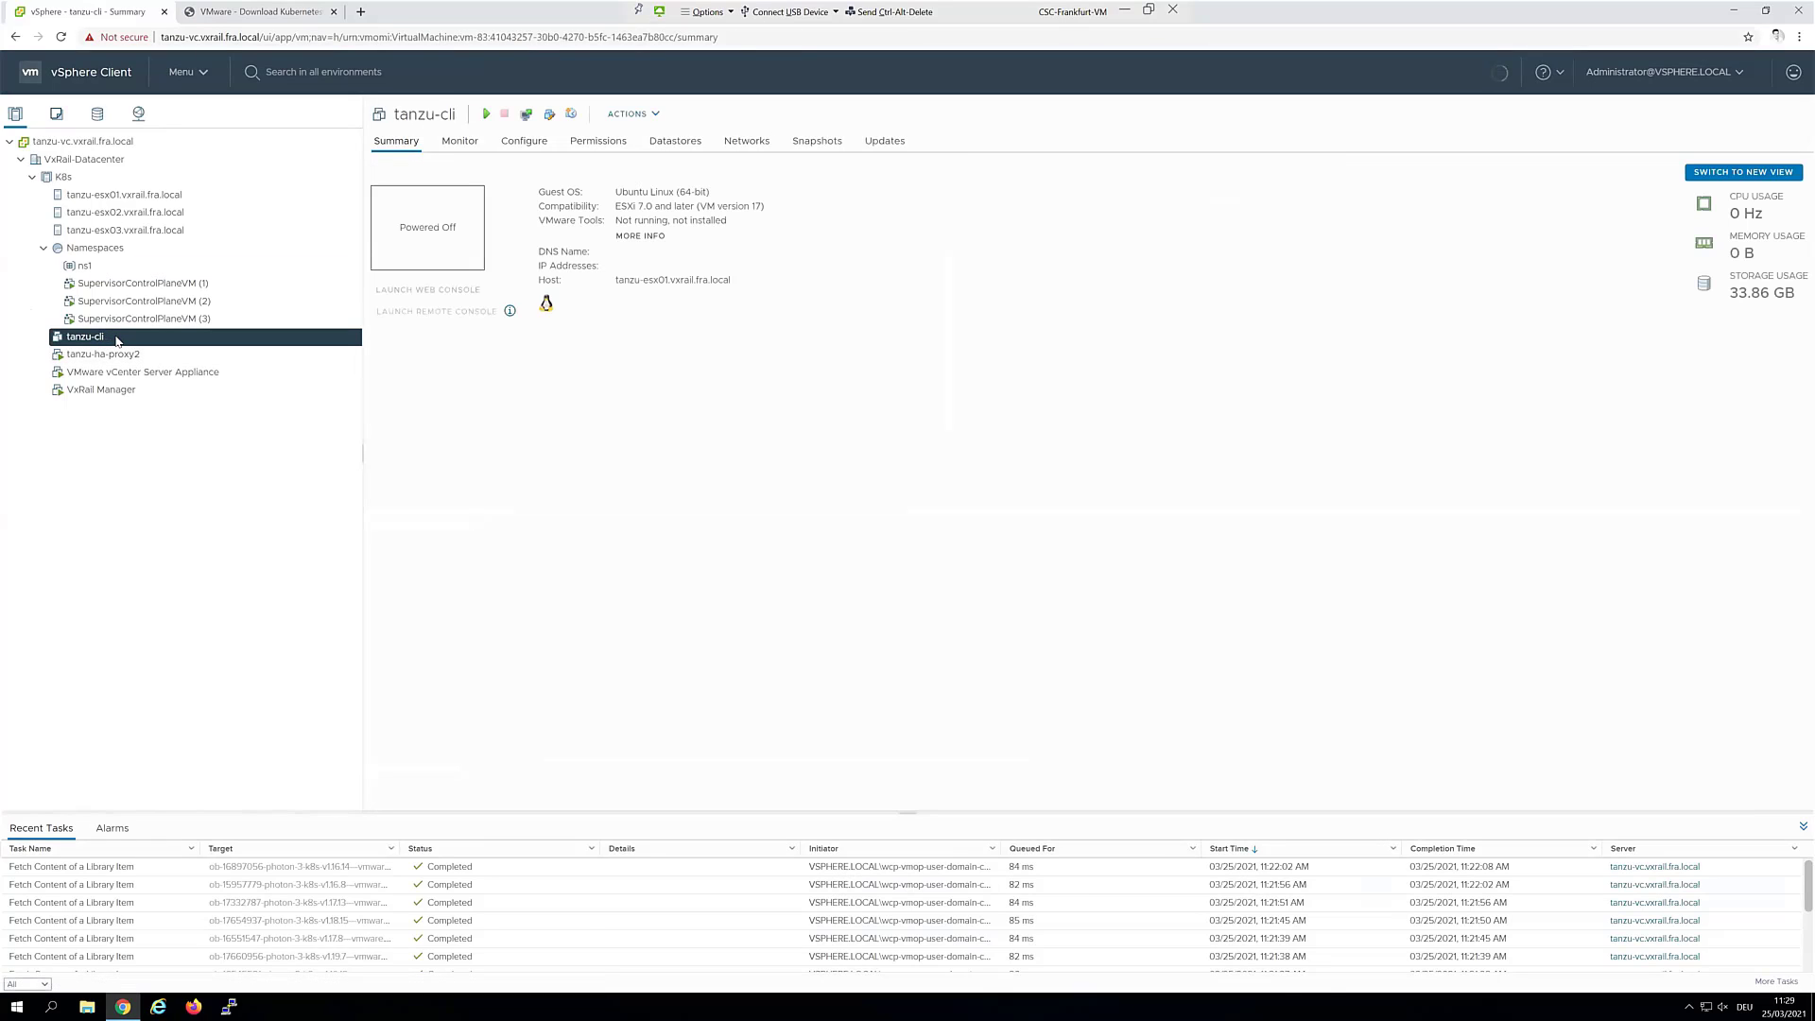
right_click(102, 337)
mouse_move(239, 378)
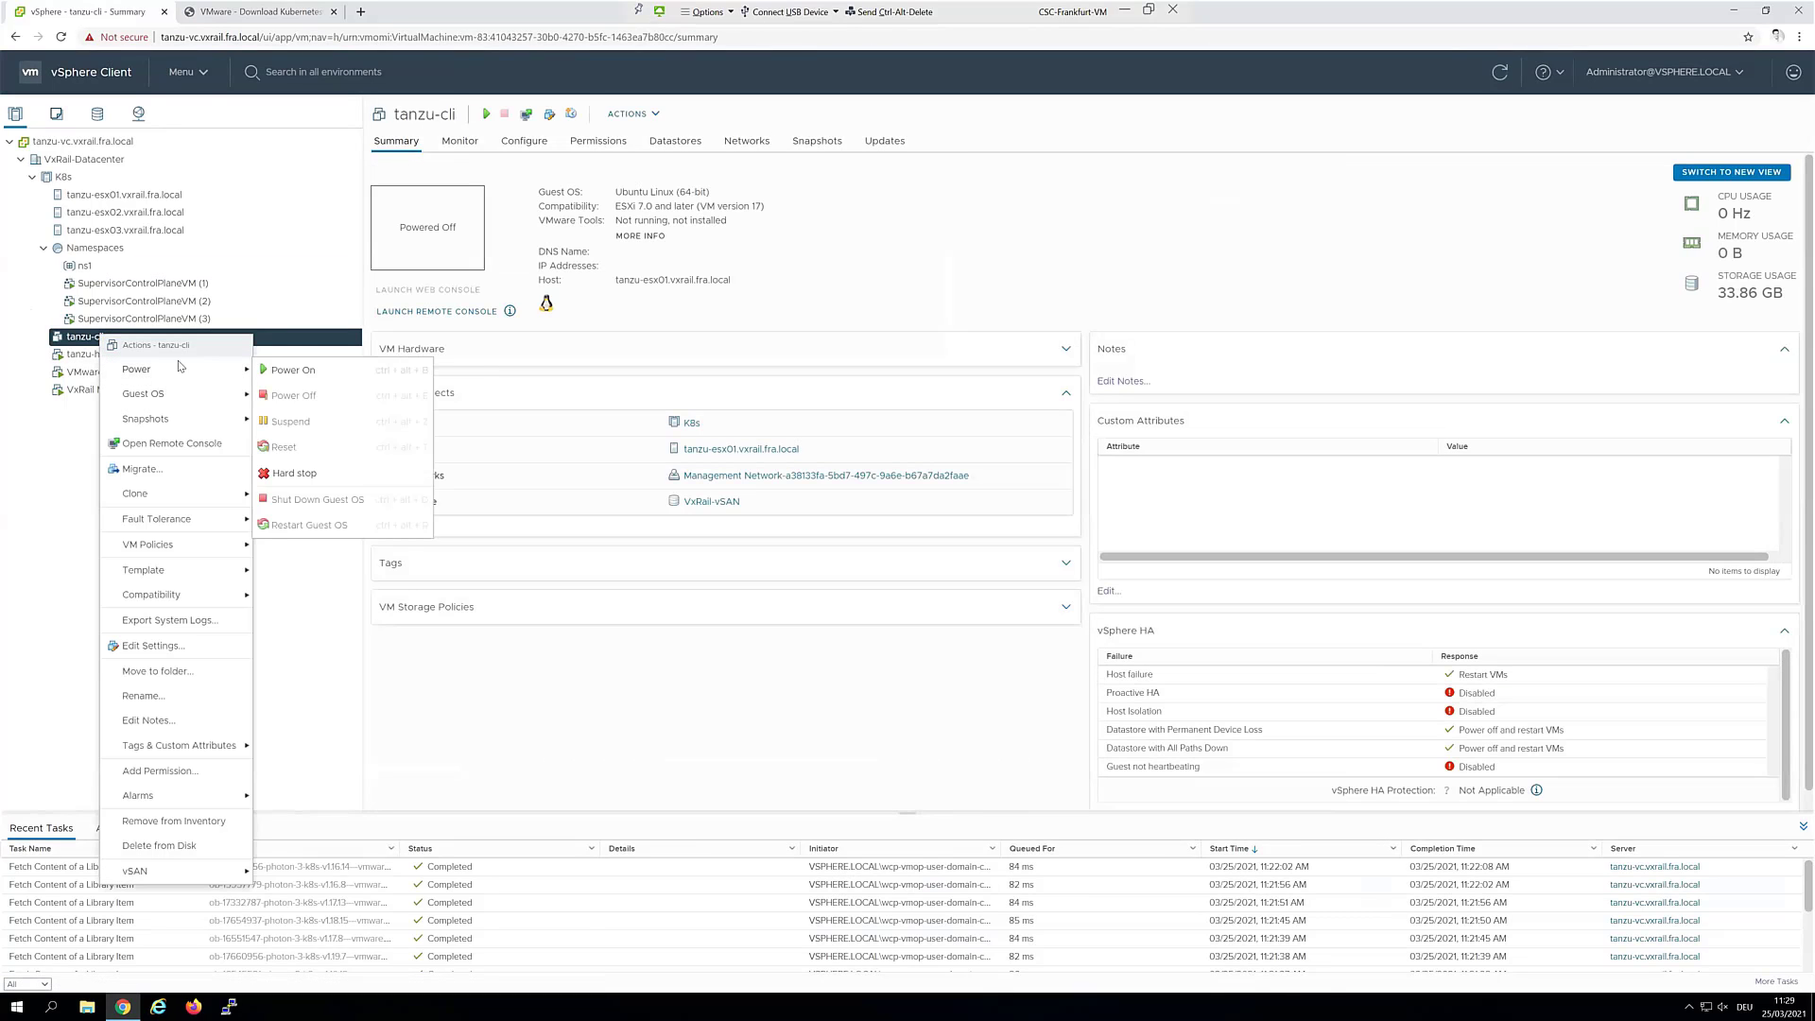
left_click(293, 370)
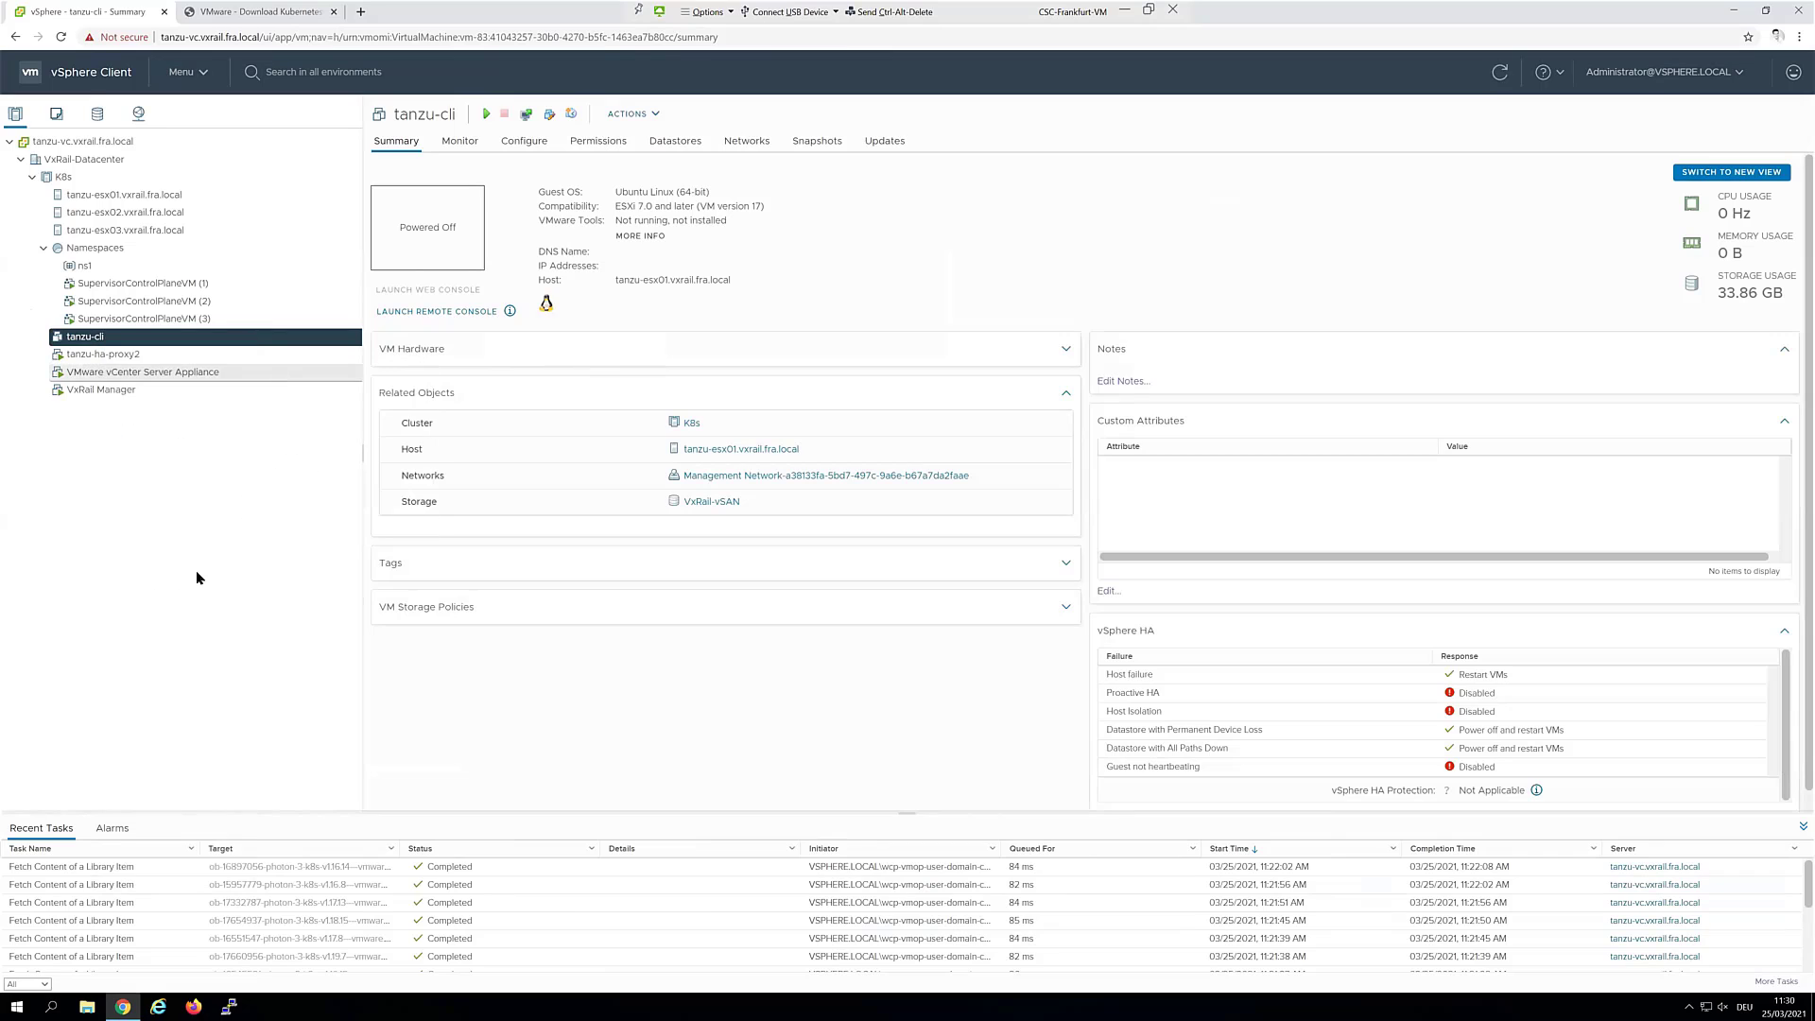
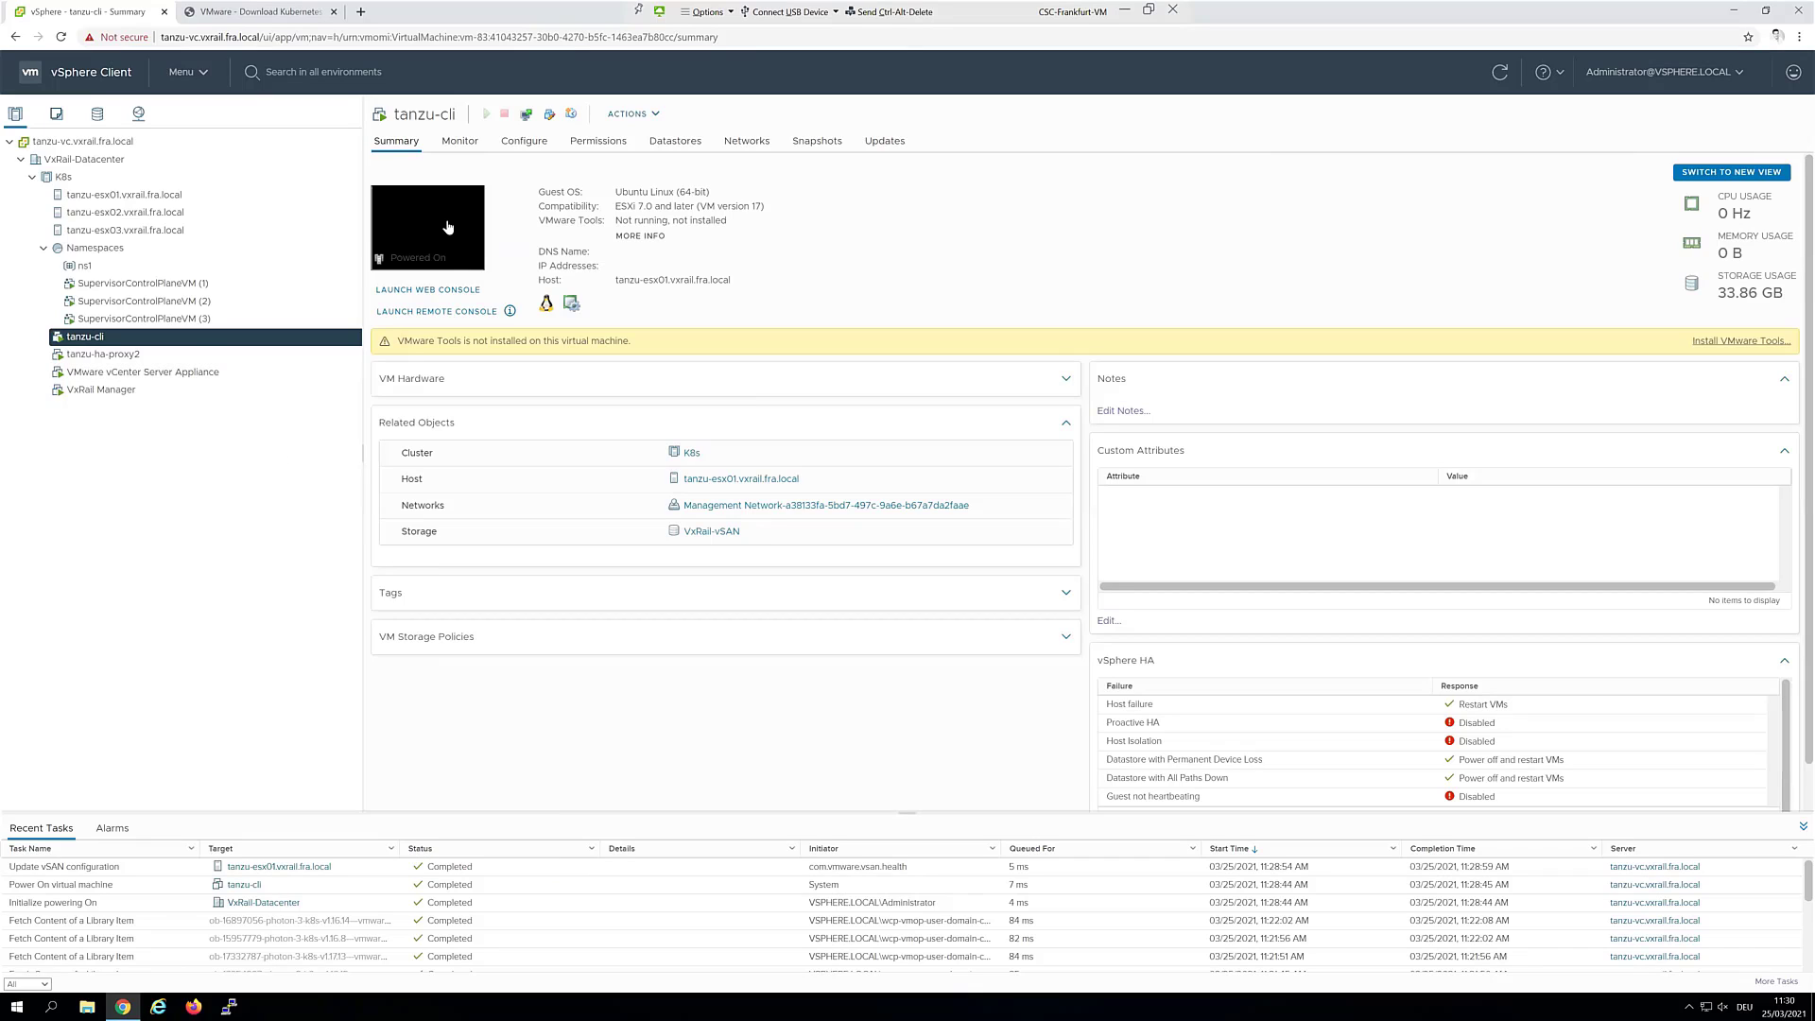
Open the saved tanzu-cli SSH session from PuTTY's recent sessions list
right_click(232, 1008)
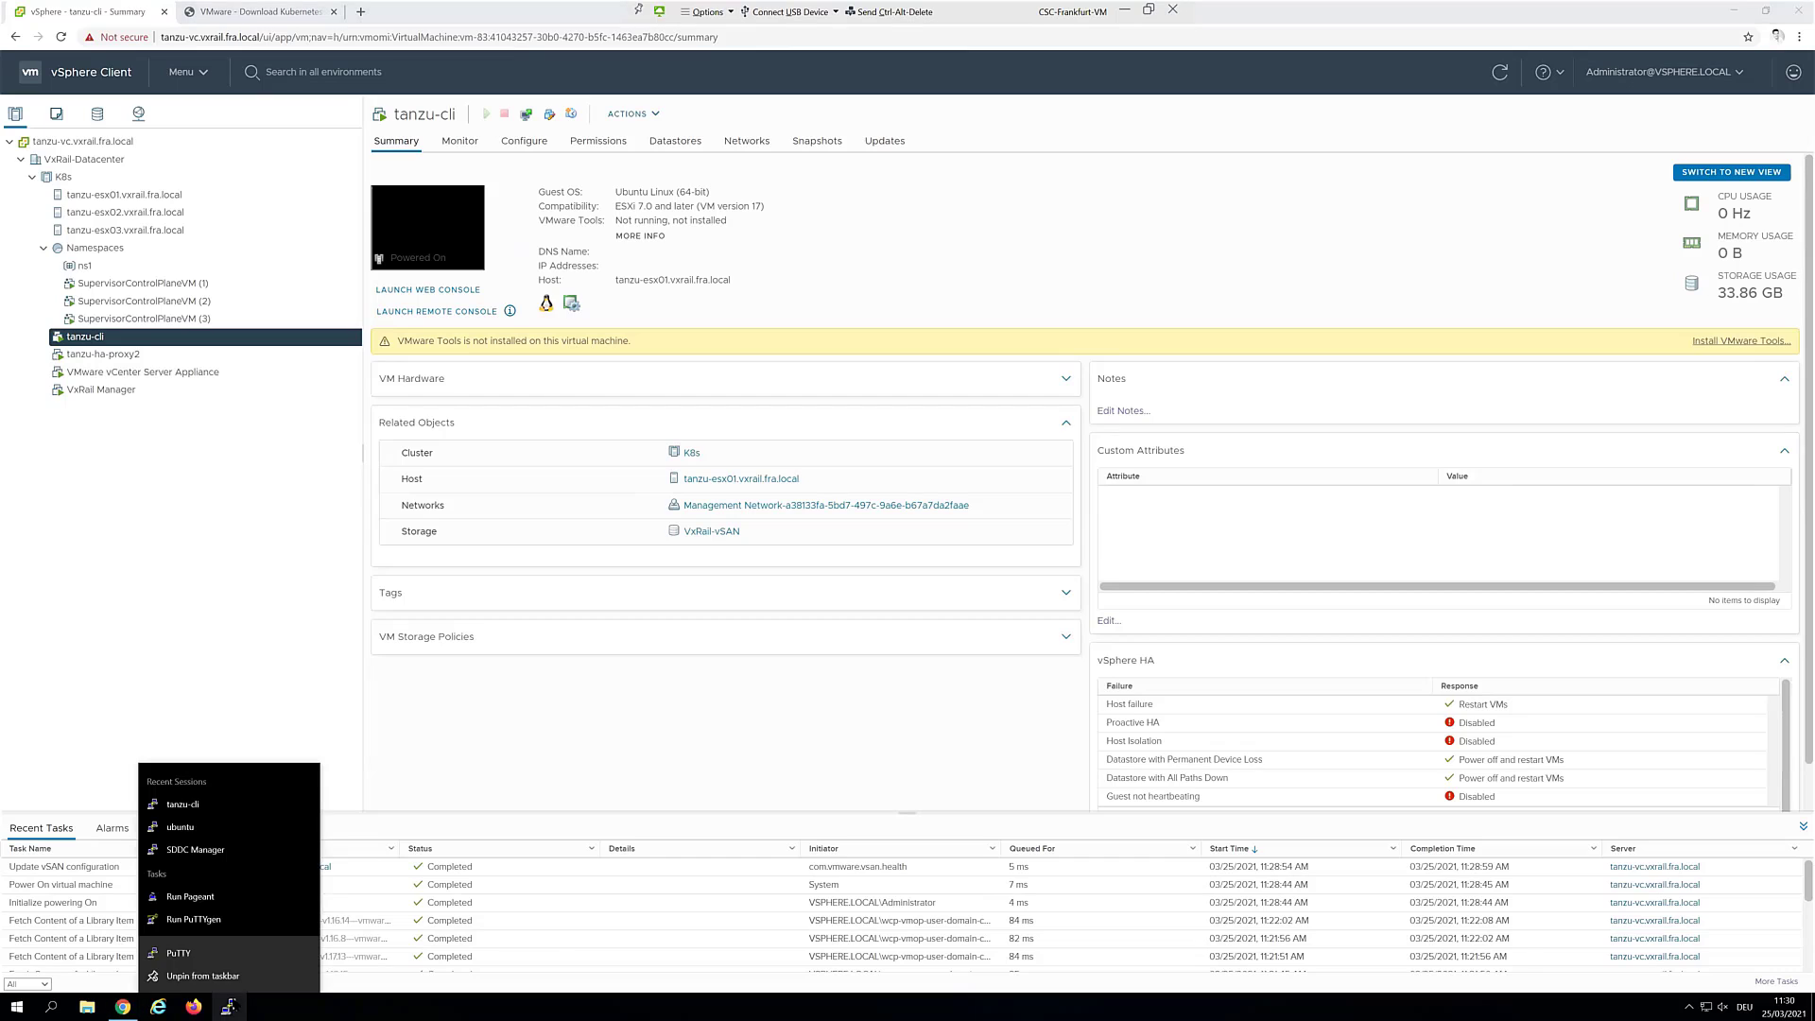
left_click(225, 803)
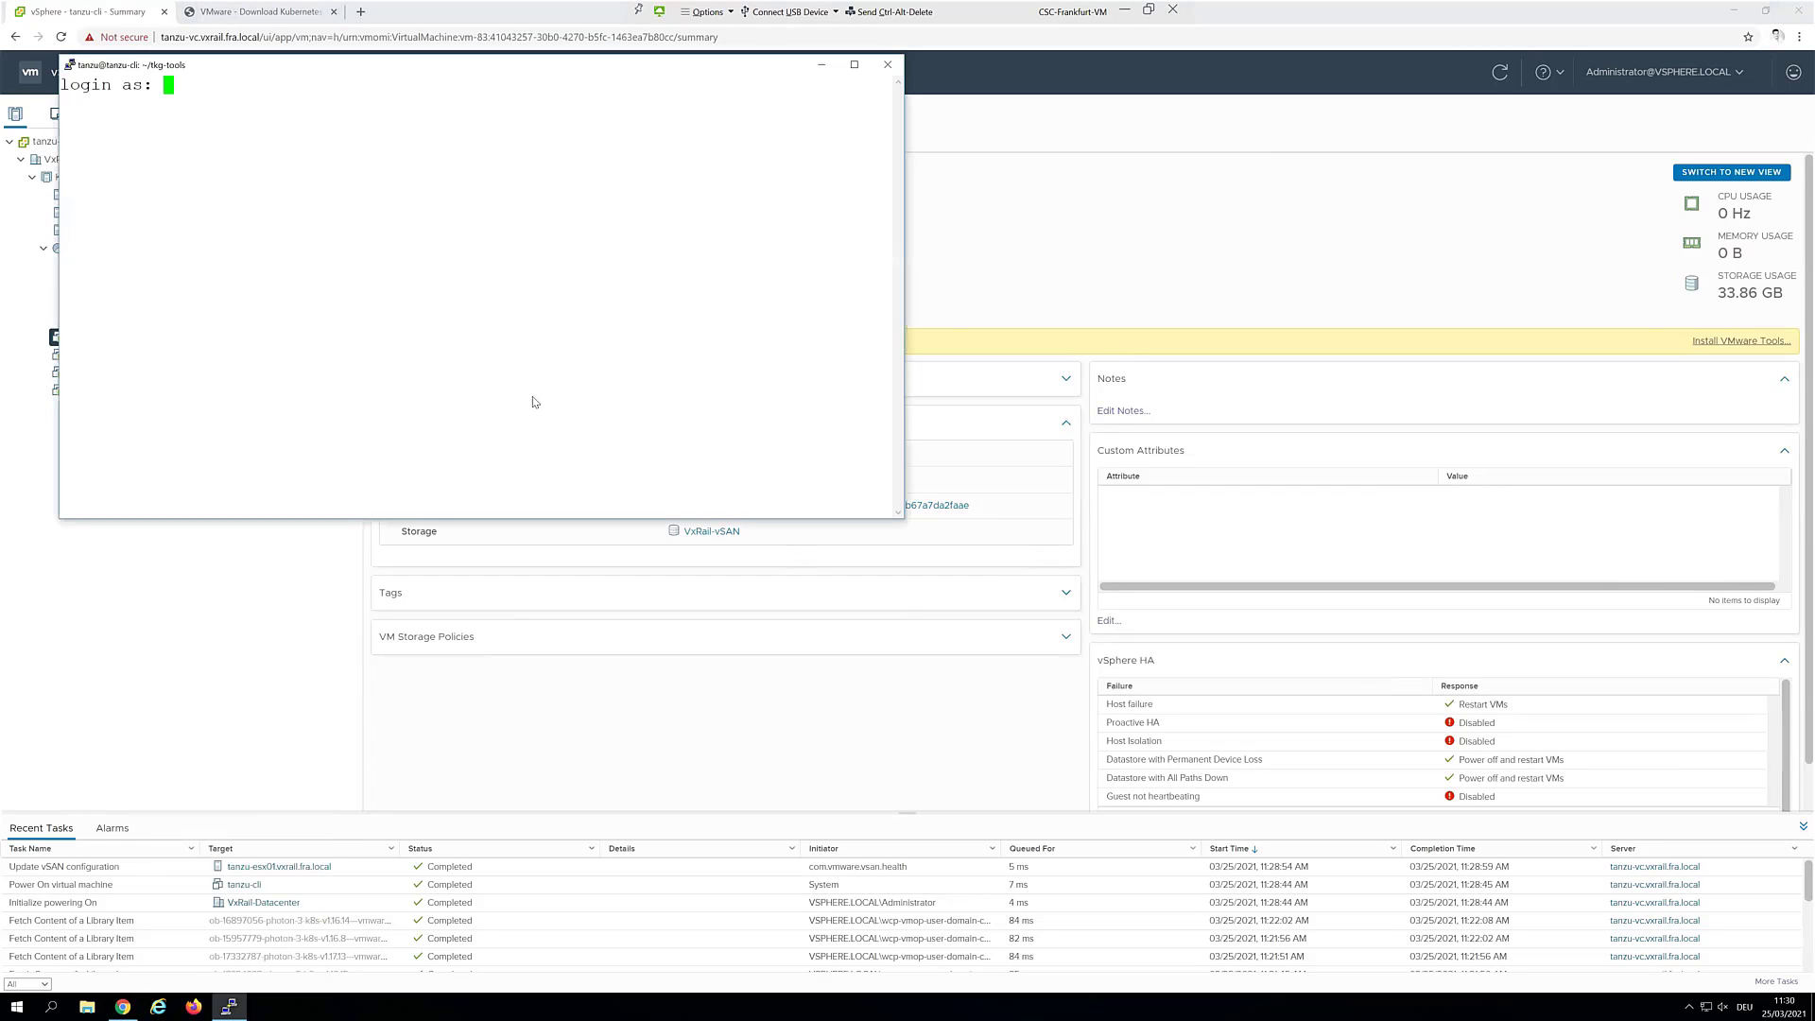
left_click_drag(322, 55, 322, 166)
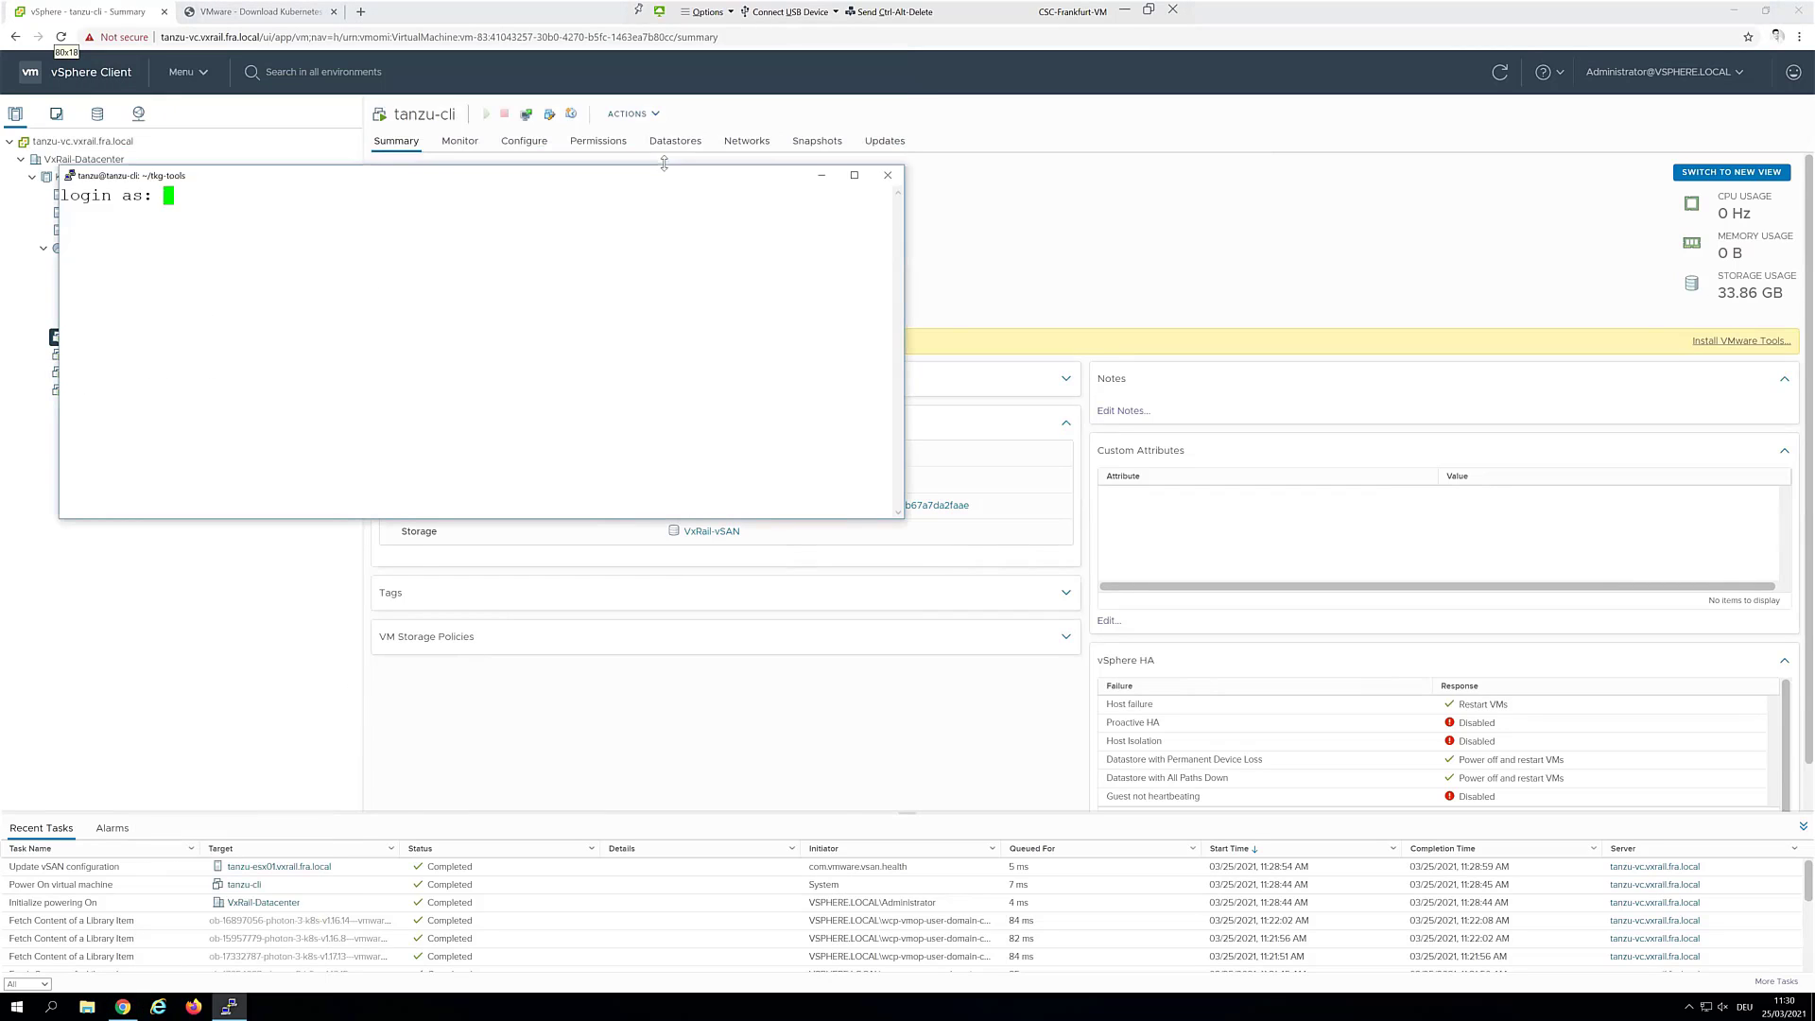
left_click_drag(759, 165, 411, 74)
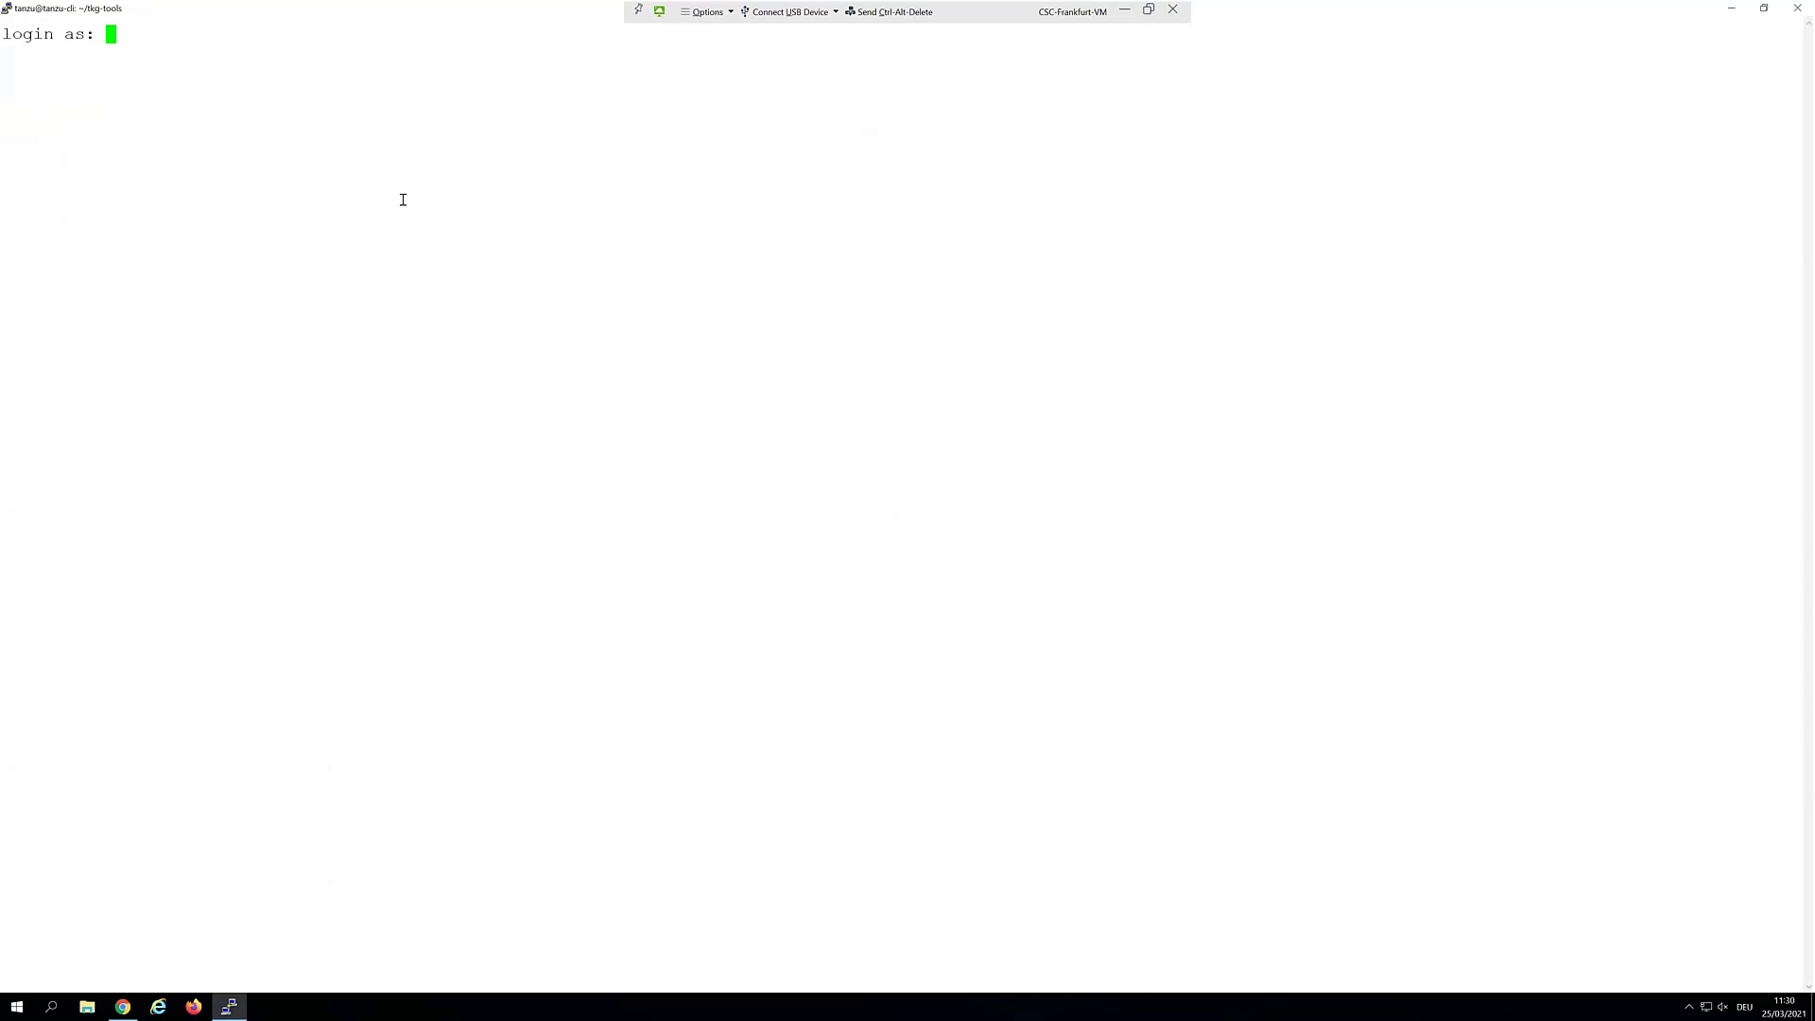
Log in to the tanzu-cli Ubuntu 18.04.5 shell with the user name and password
type("tanzu")
key("Return")
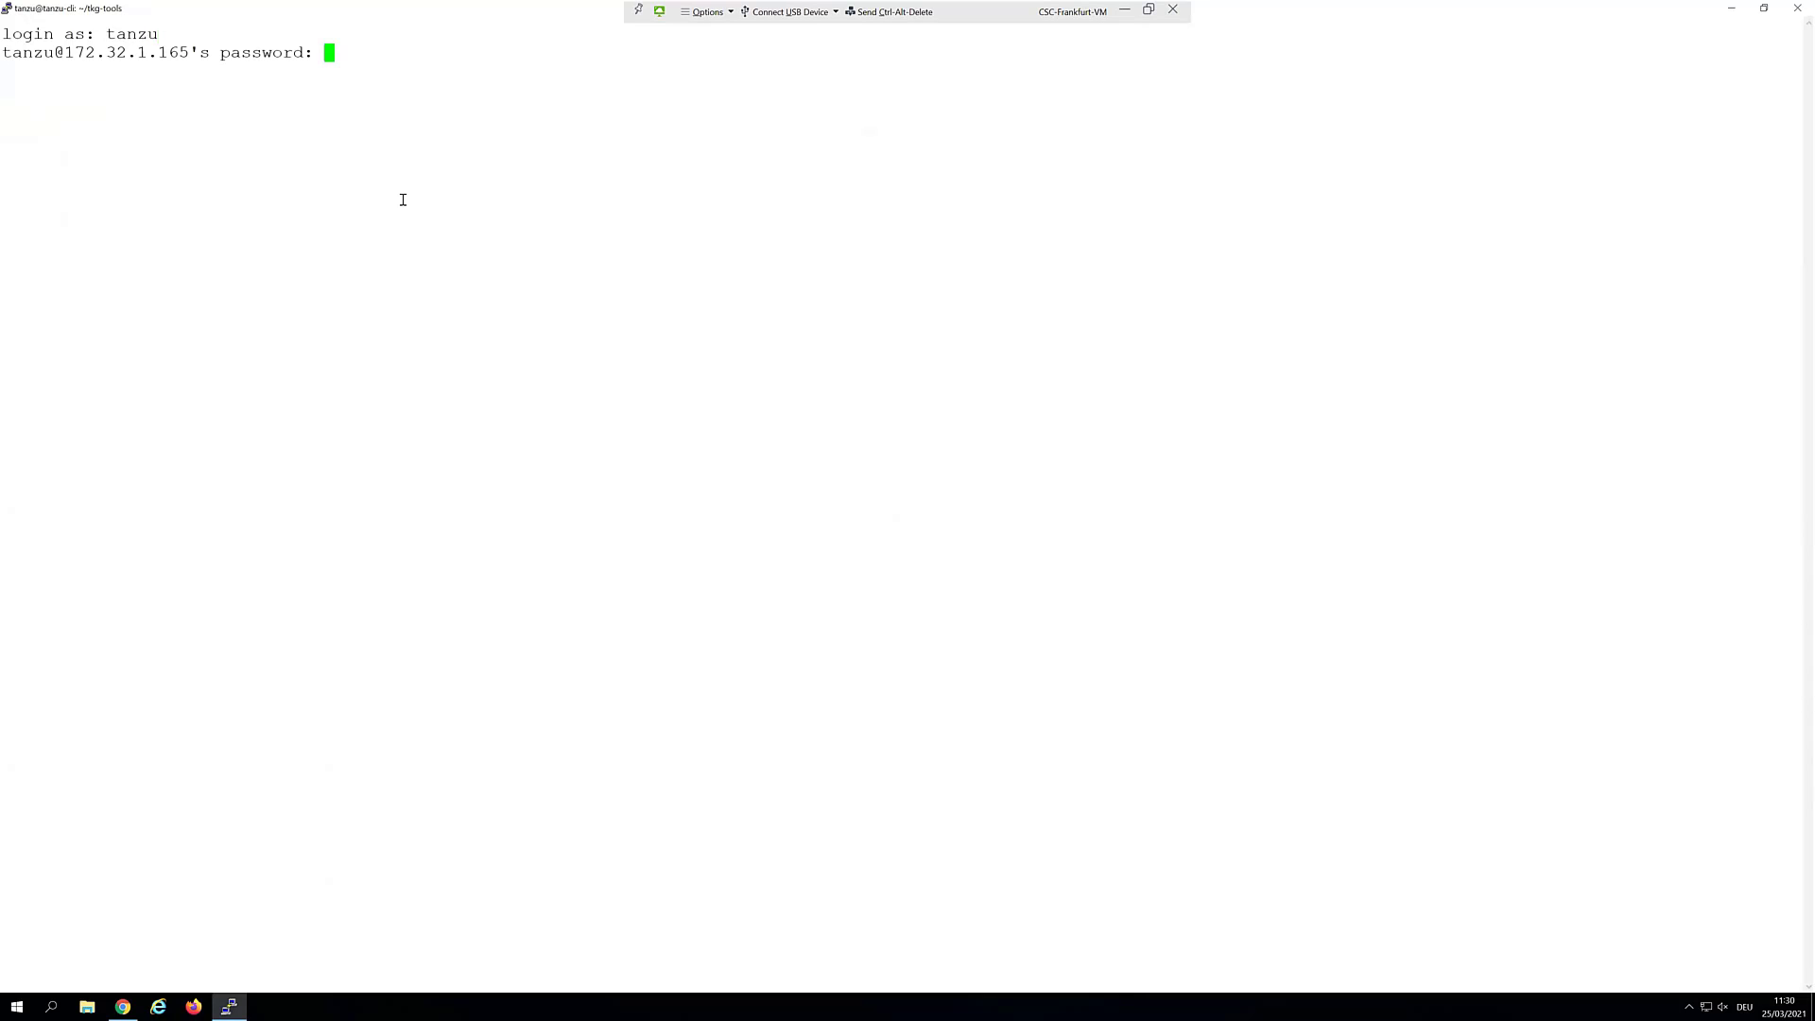
key("Return")
key("Return")
key("Return")
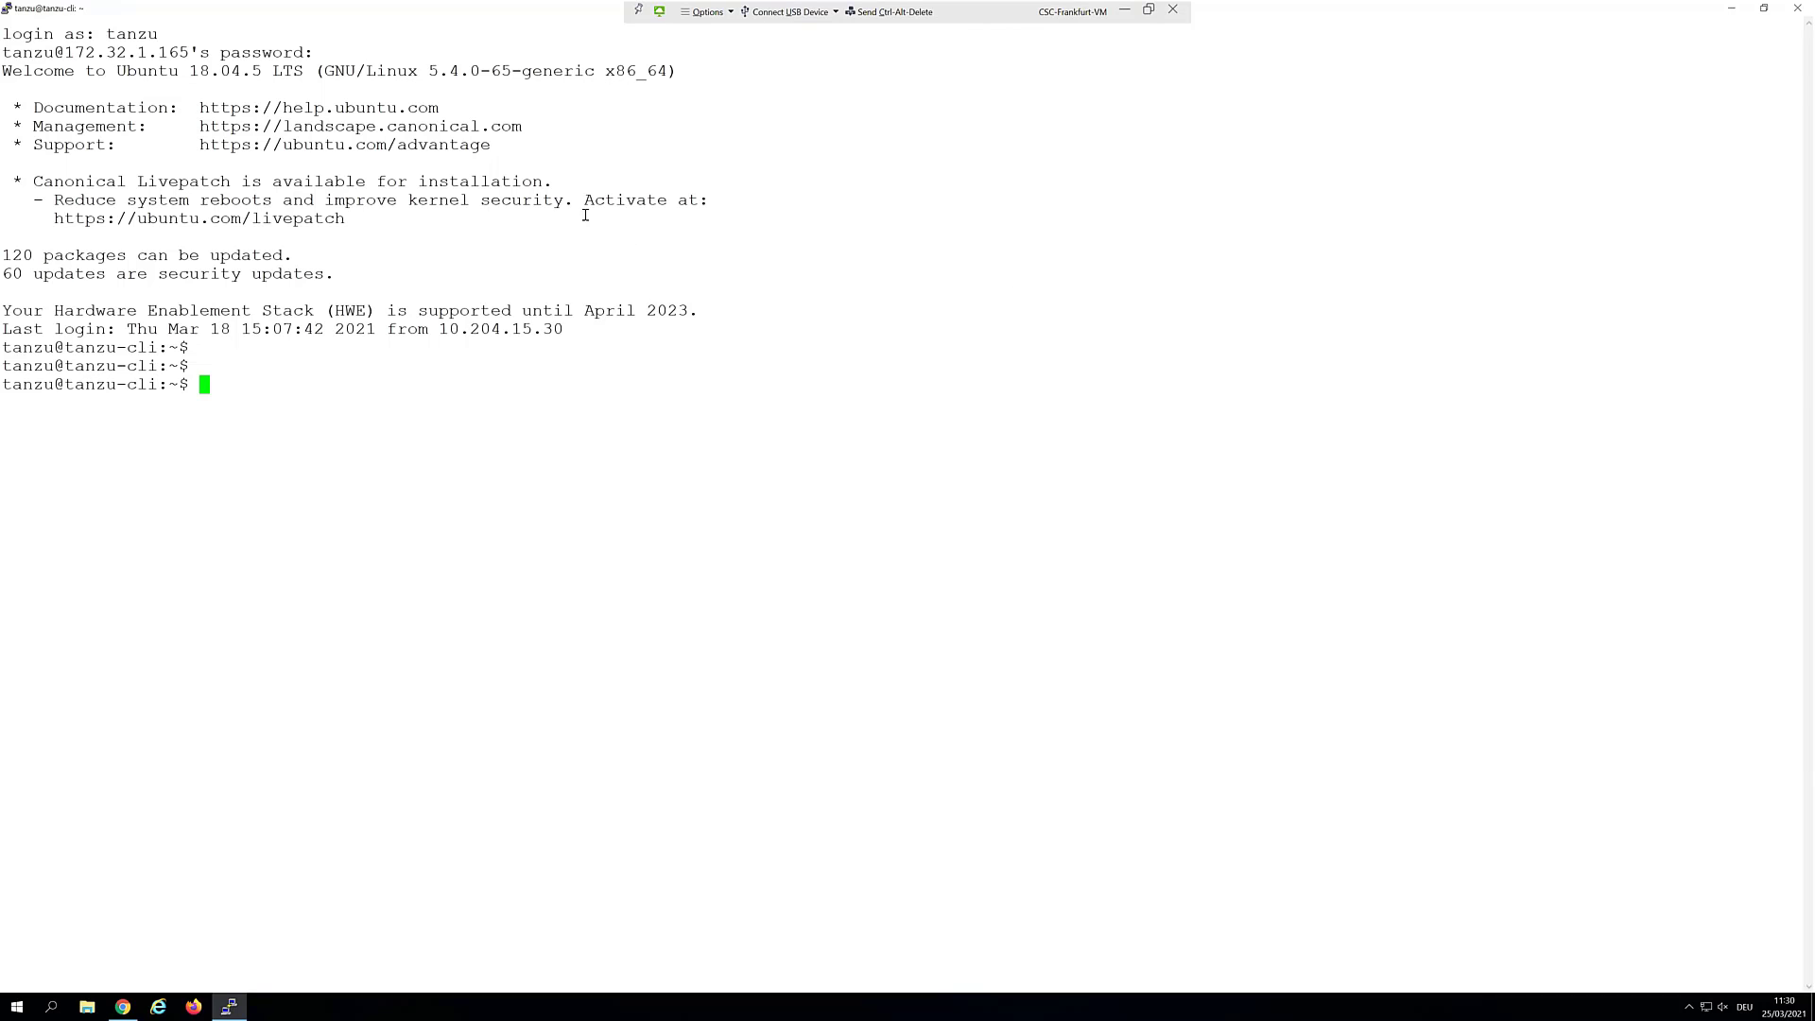
left_click(1733, 9)
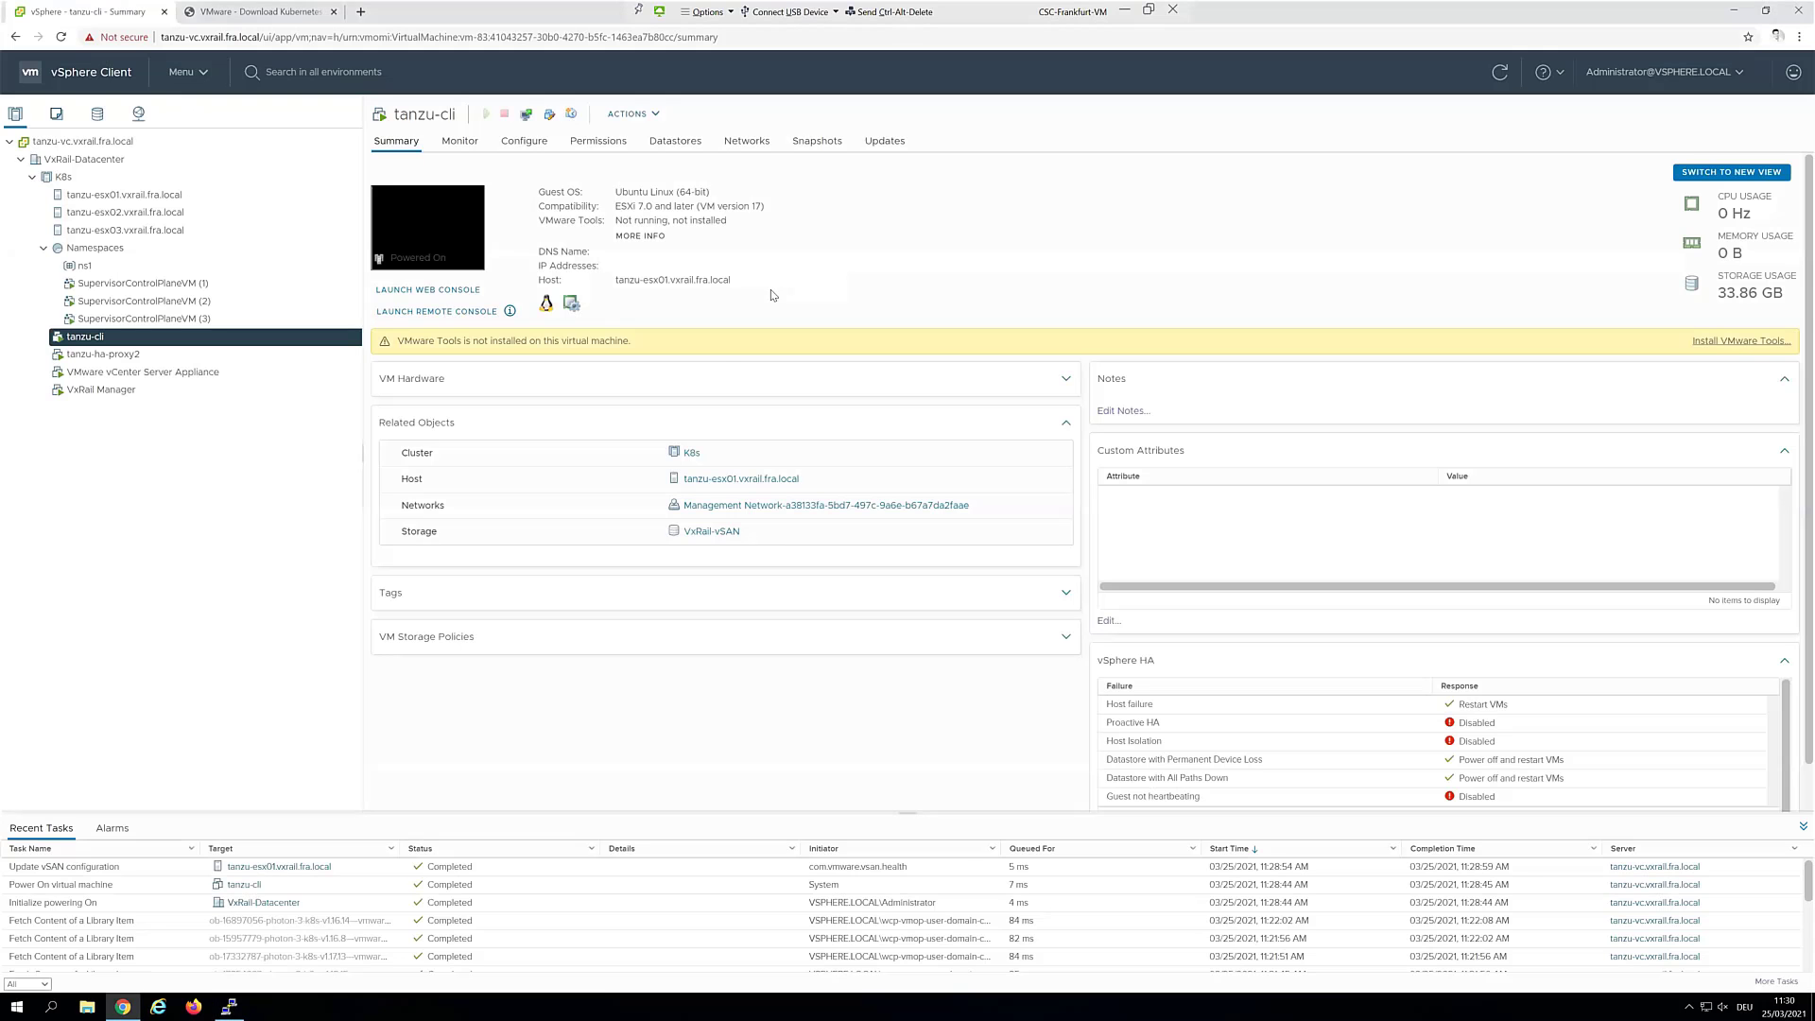
Download the Windows vSphere Docker Credential Helper zip from the Kubernetes CLI Tools page
left_click(220, 14)
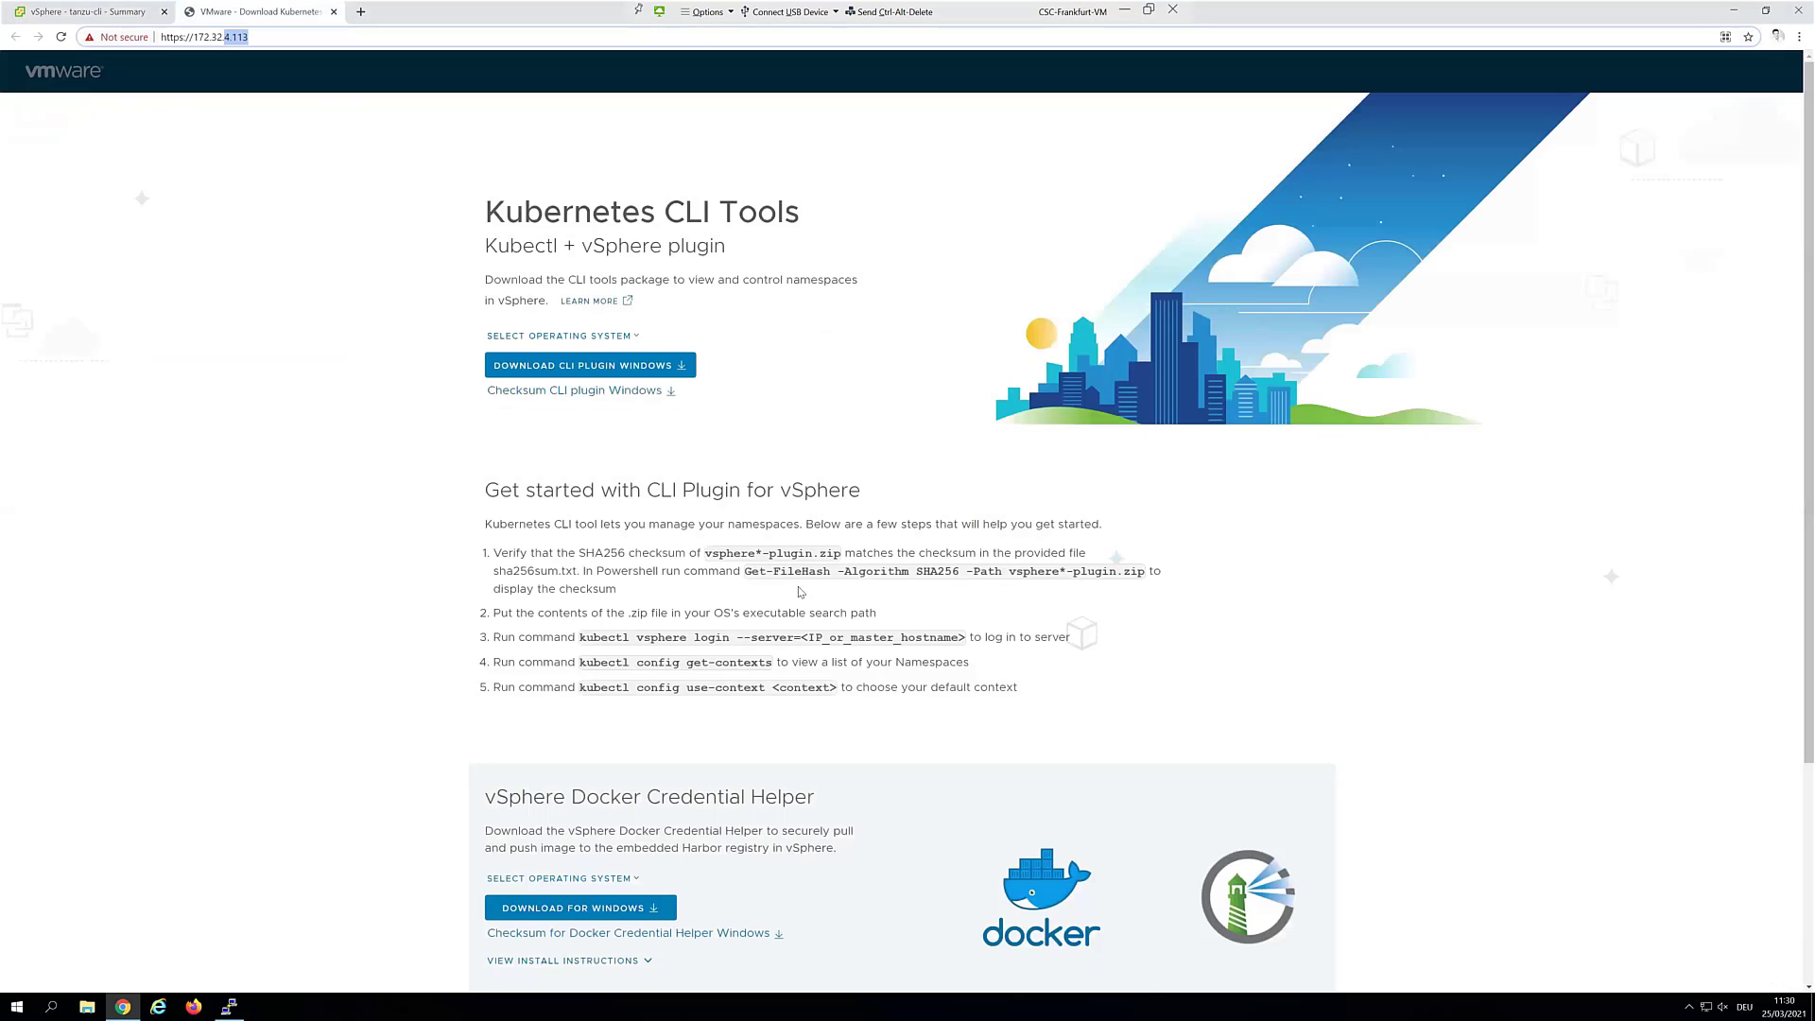
scroll(700, 624, "down", 3)
scroll(635, 663, "down", 1)
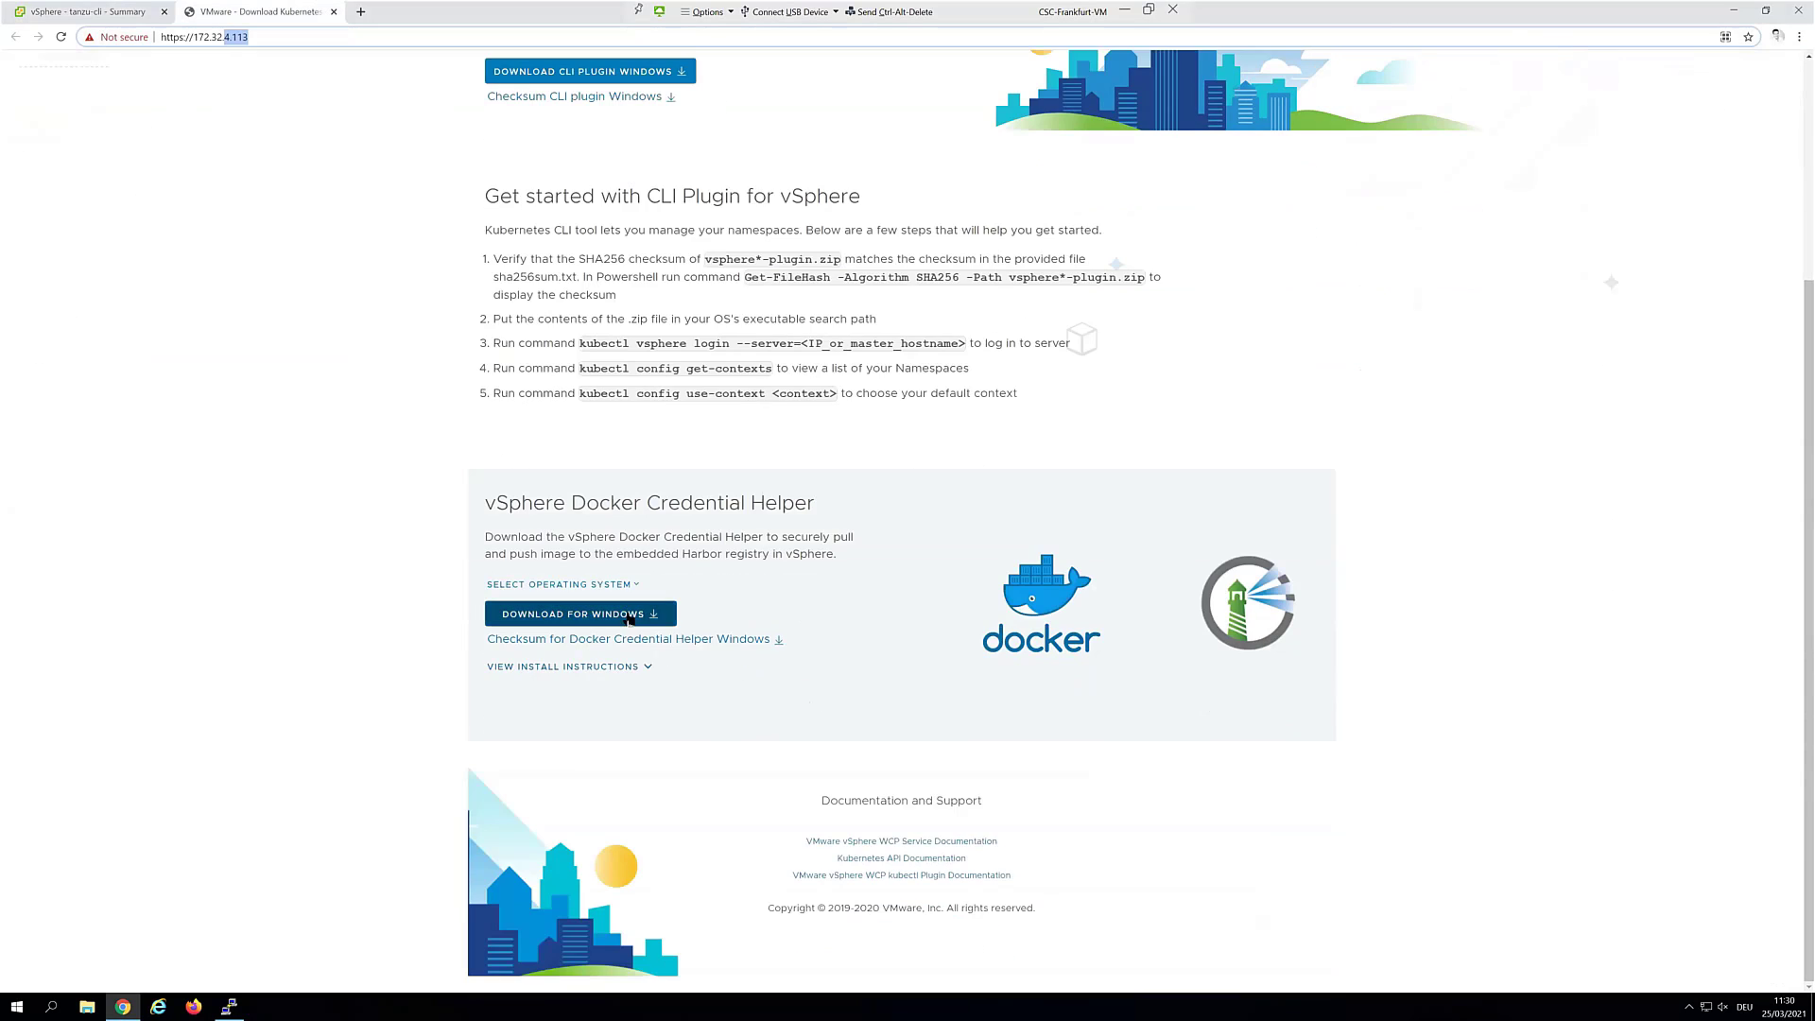
left_click(654, 616)
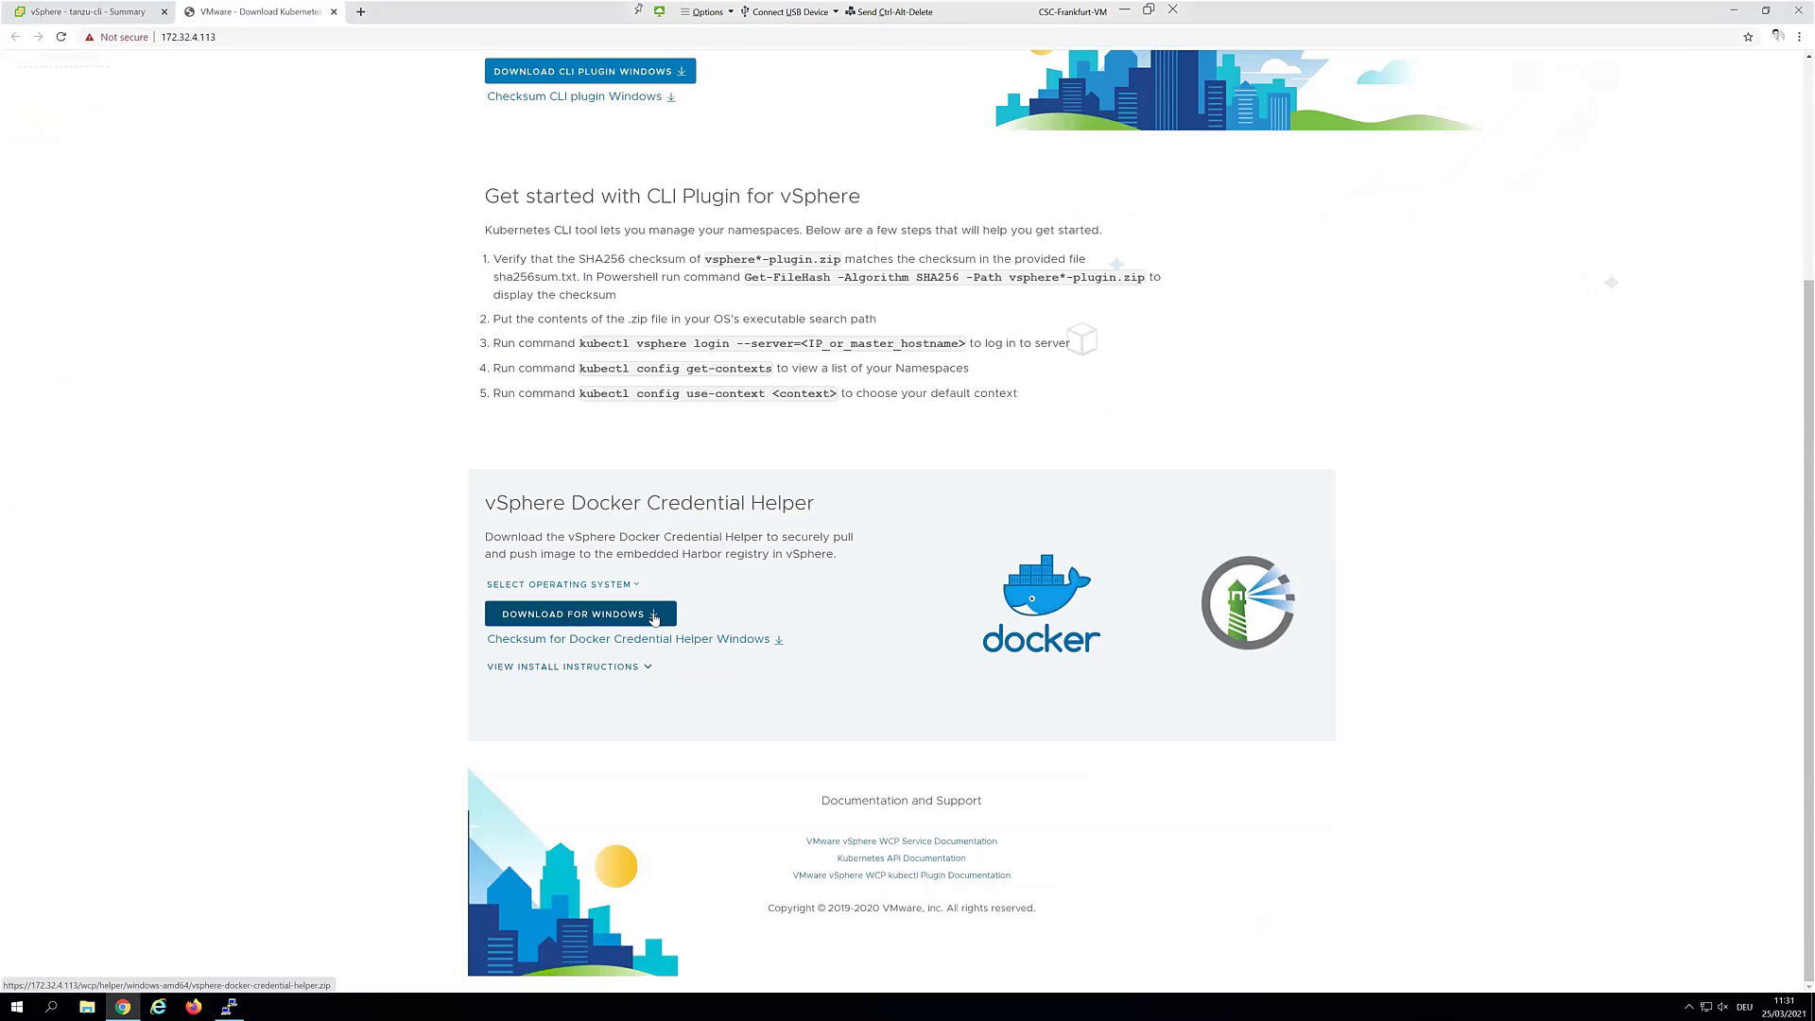
Switch the Credential Helper's operating system to Linux and view its download link options
left_click(610, 586)
left_click(549, 626)
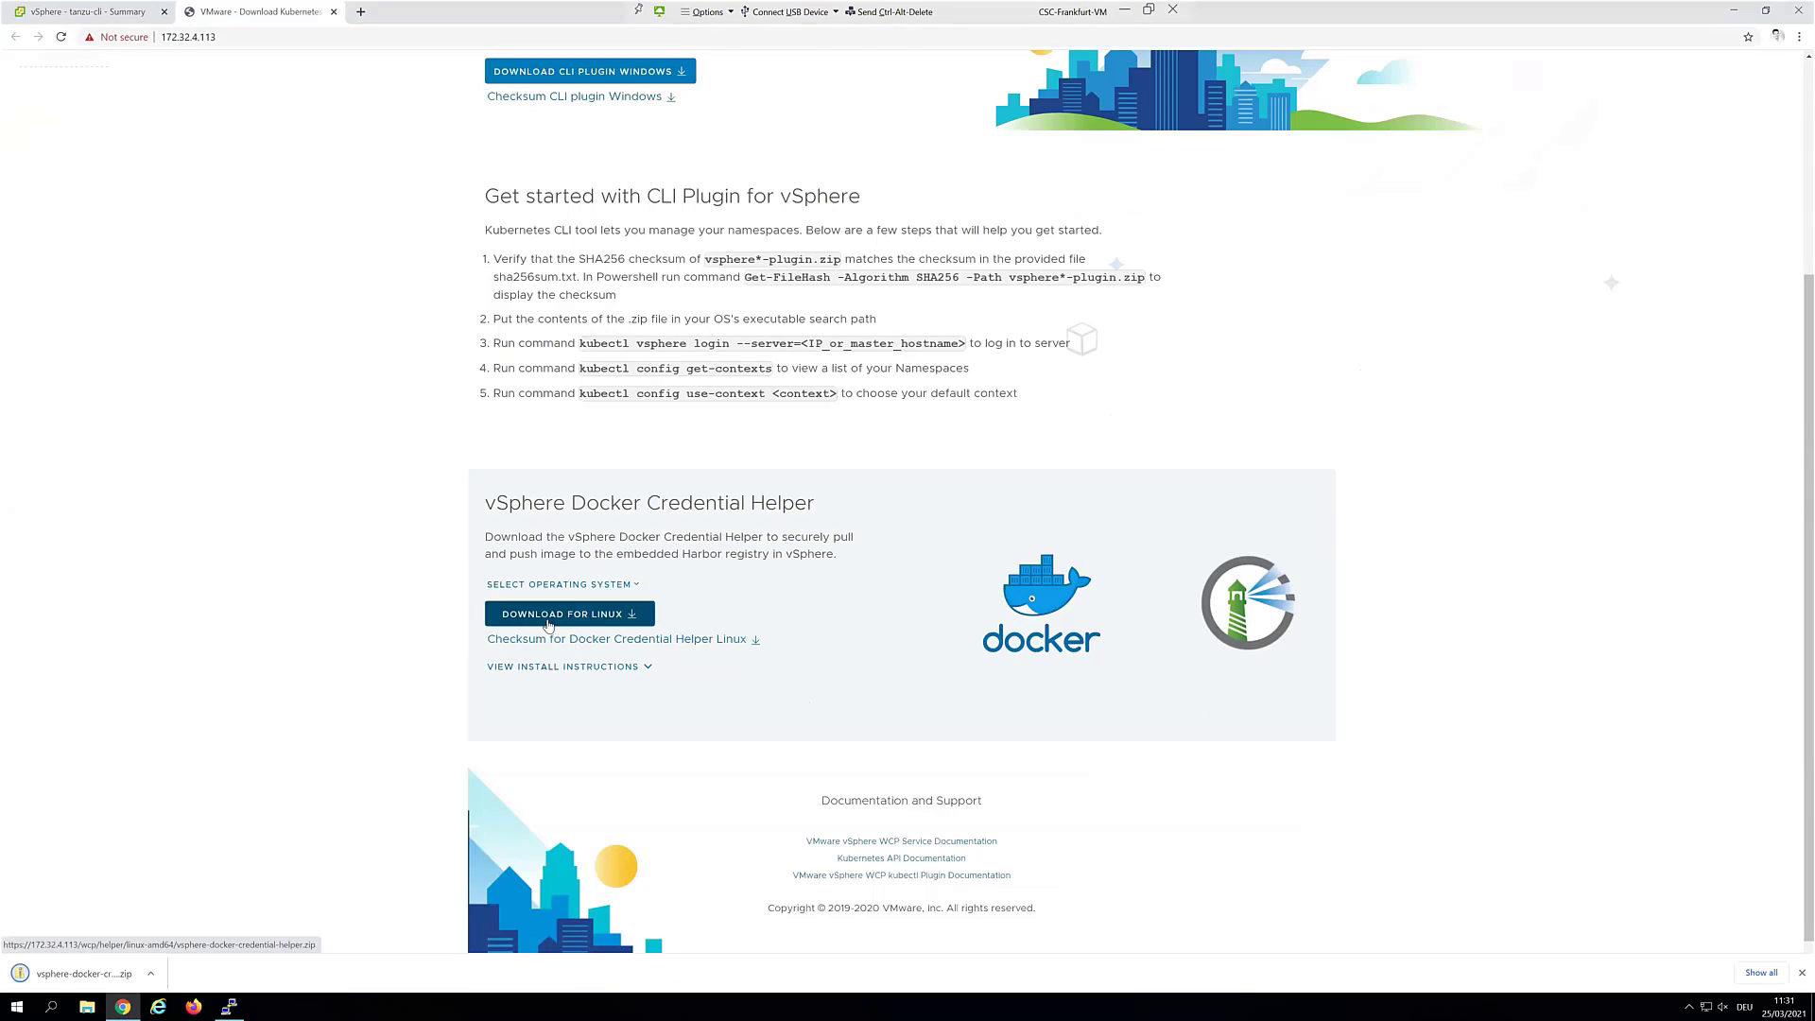
right_click(585, 622)
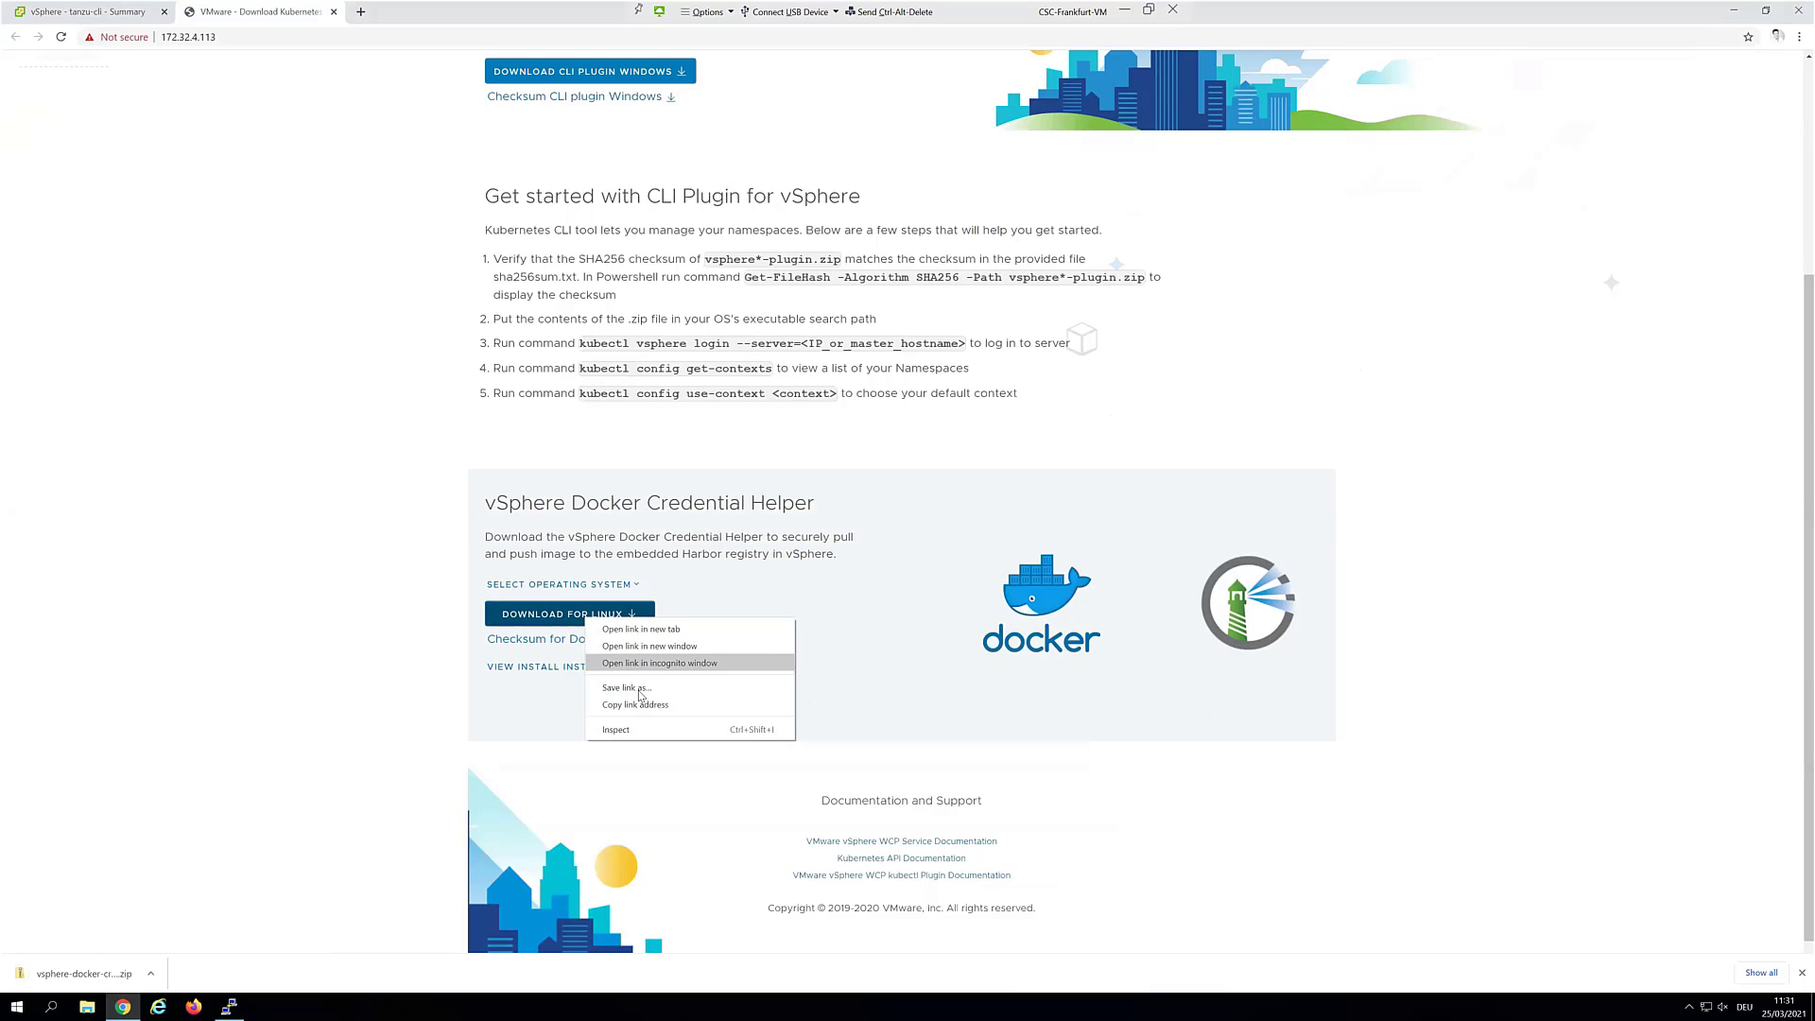
left_click(277, 574)
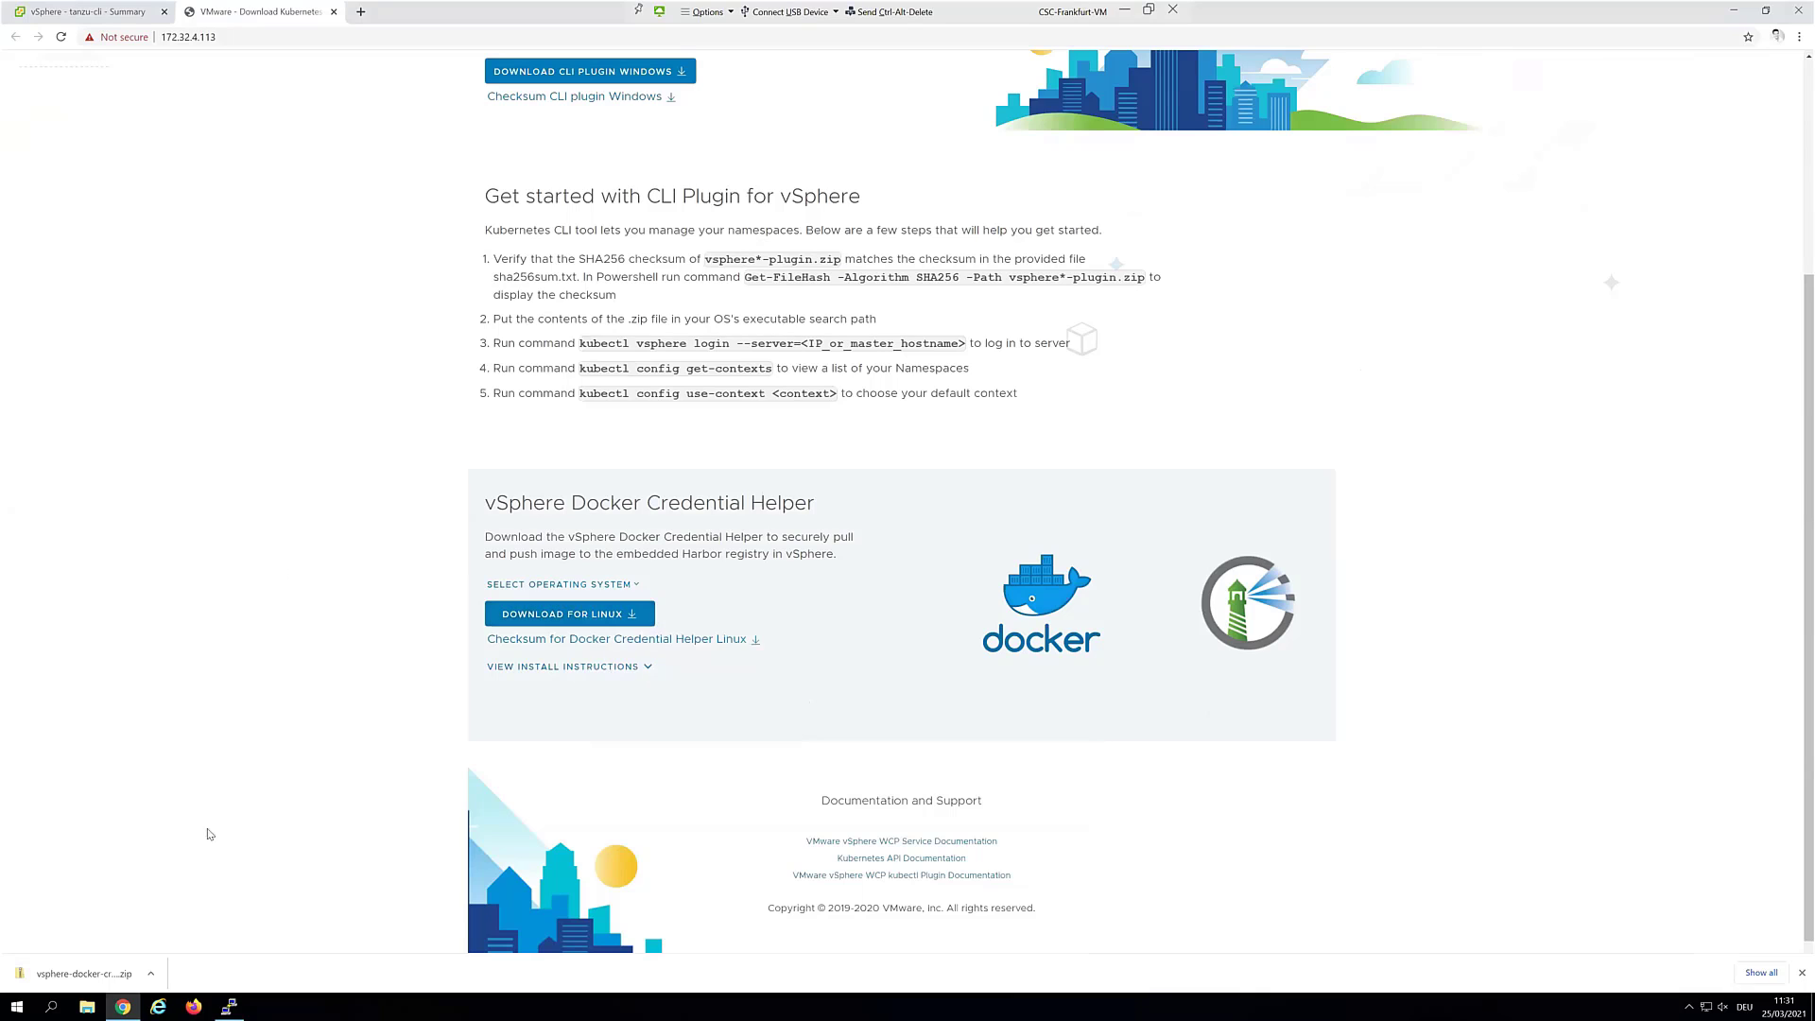
left_click(228, 1007)
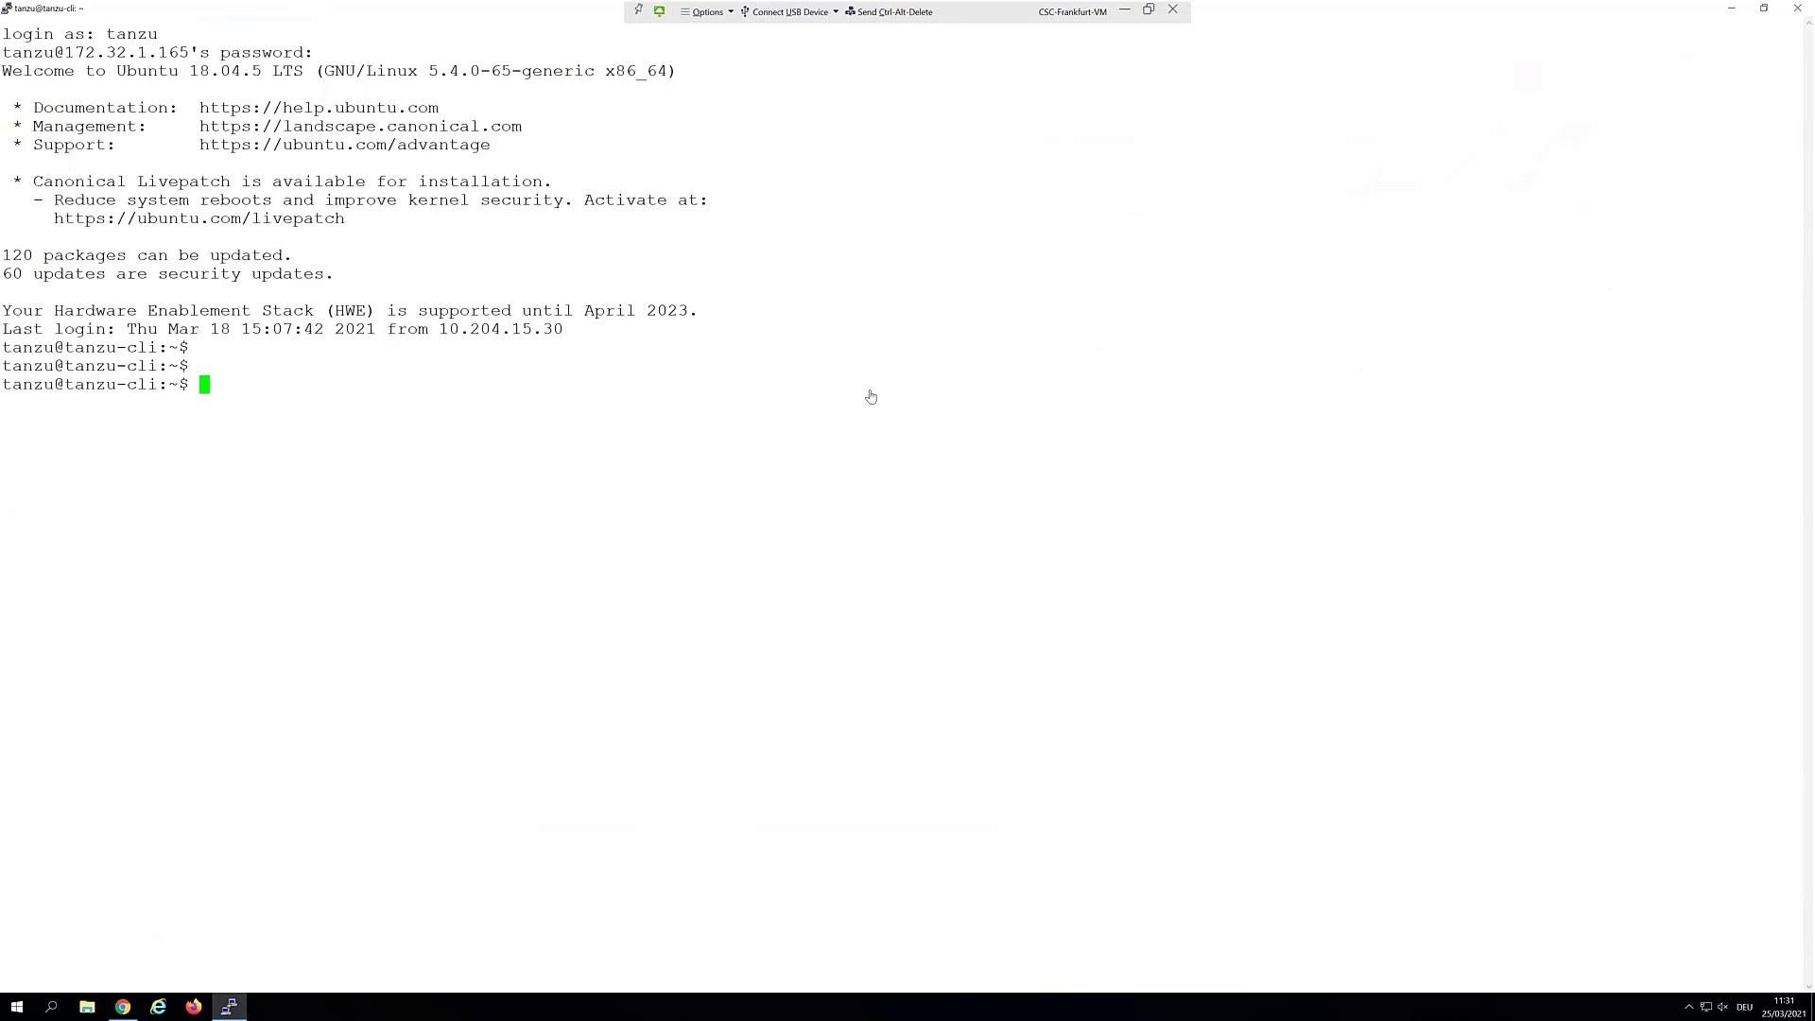
Download vsphere-plugin.zip with wget, unzip it and list the home folder
right_click(794, 388)
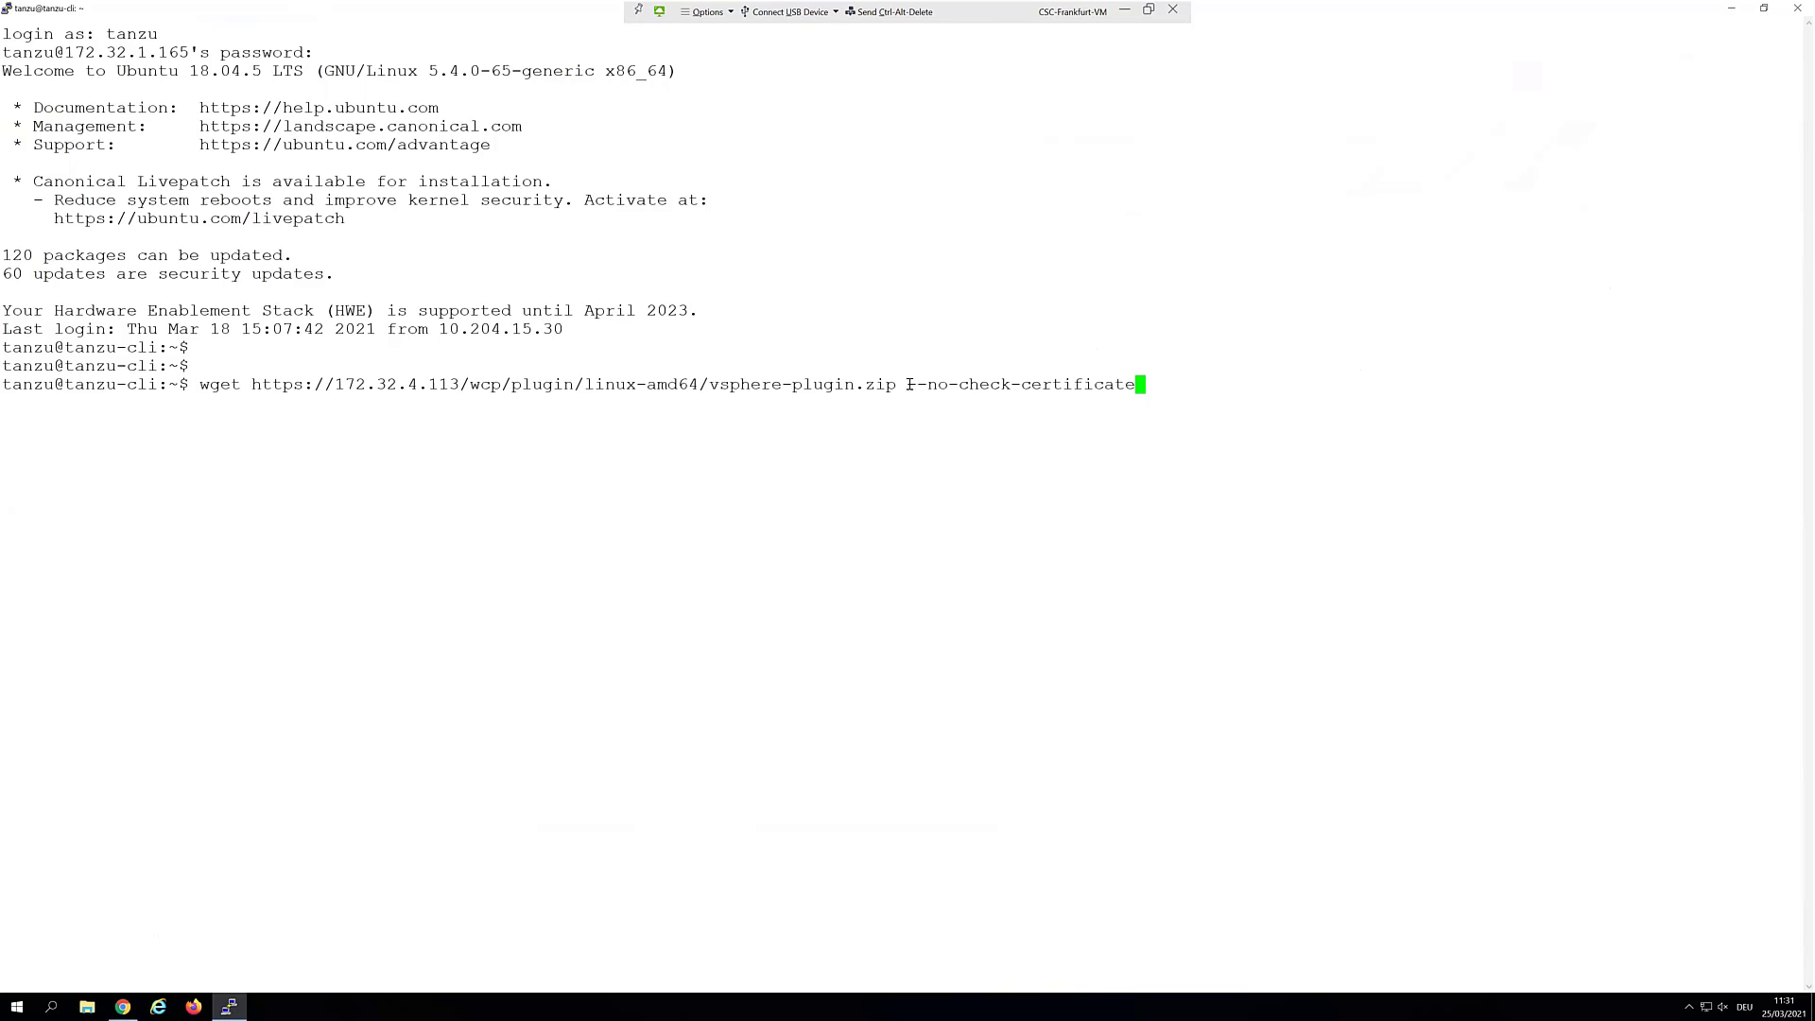
left_click_drag(908, 384, 1118, 469)
left_click(1165, 404)
key("Return")
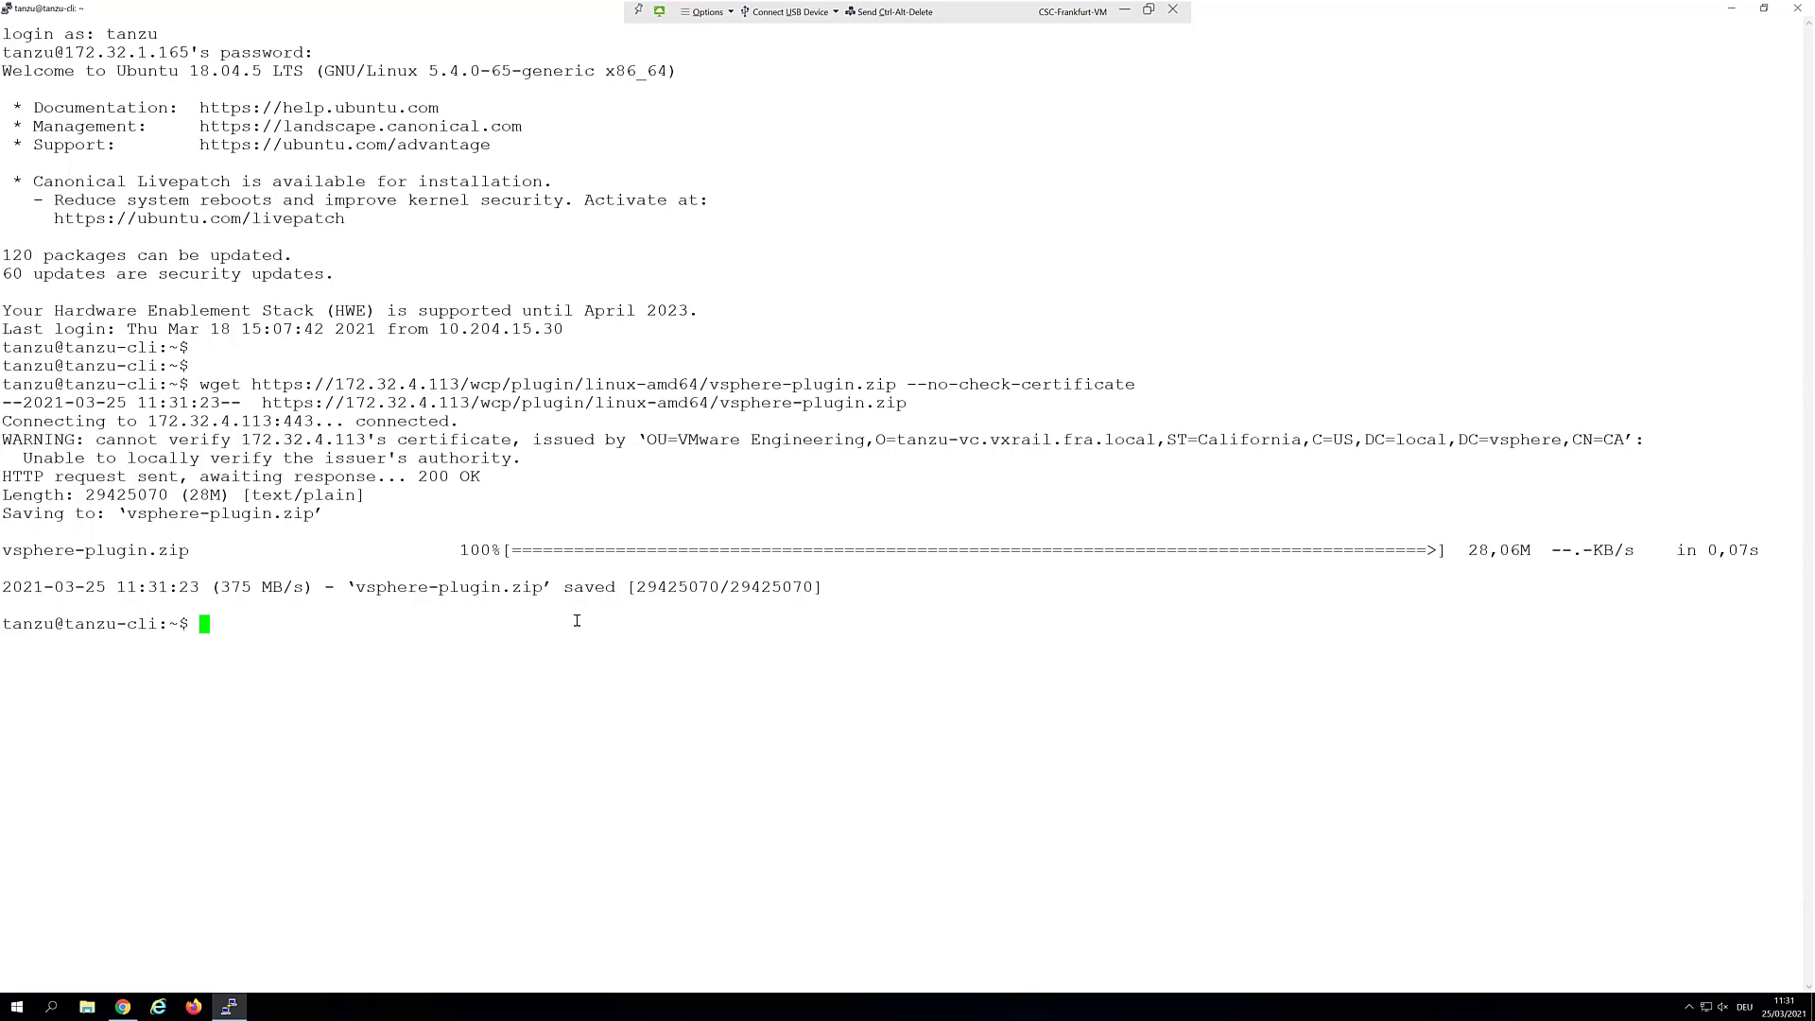
type("unzip vs")
key("Tab")
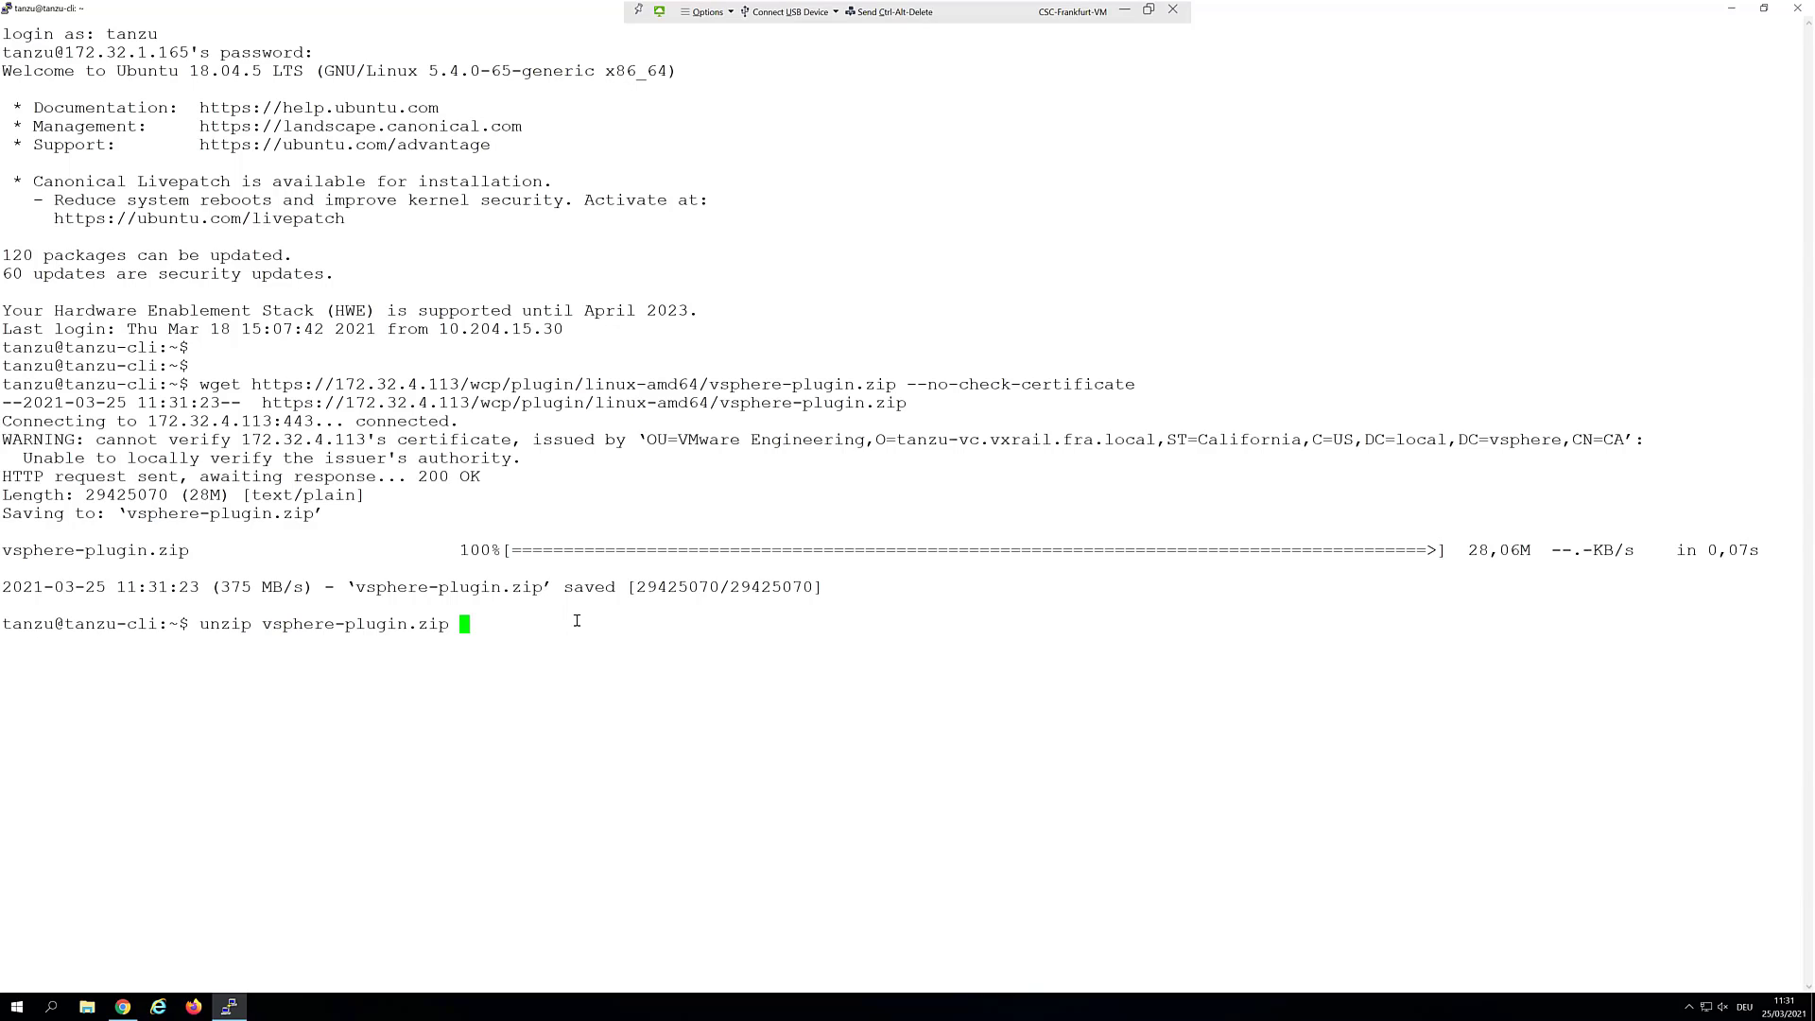
key("Return")
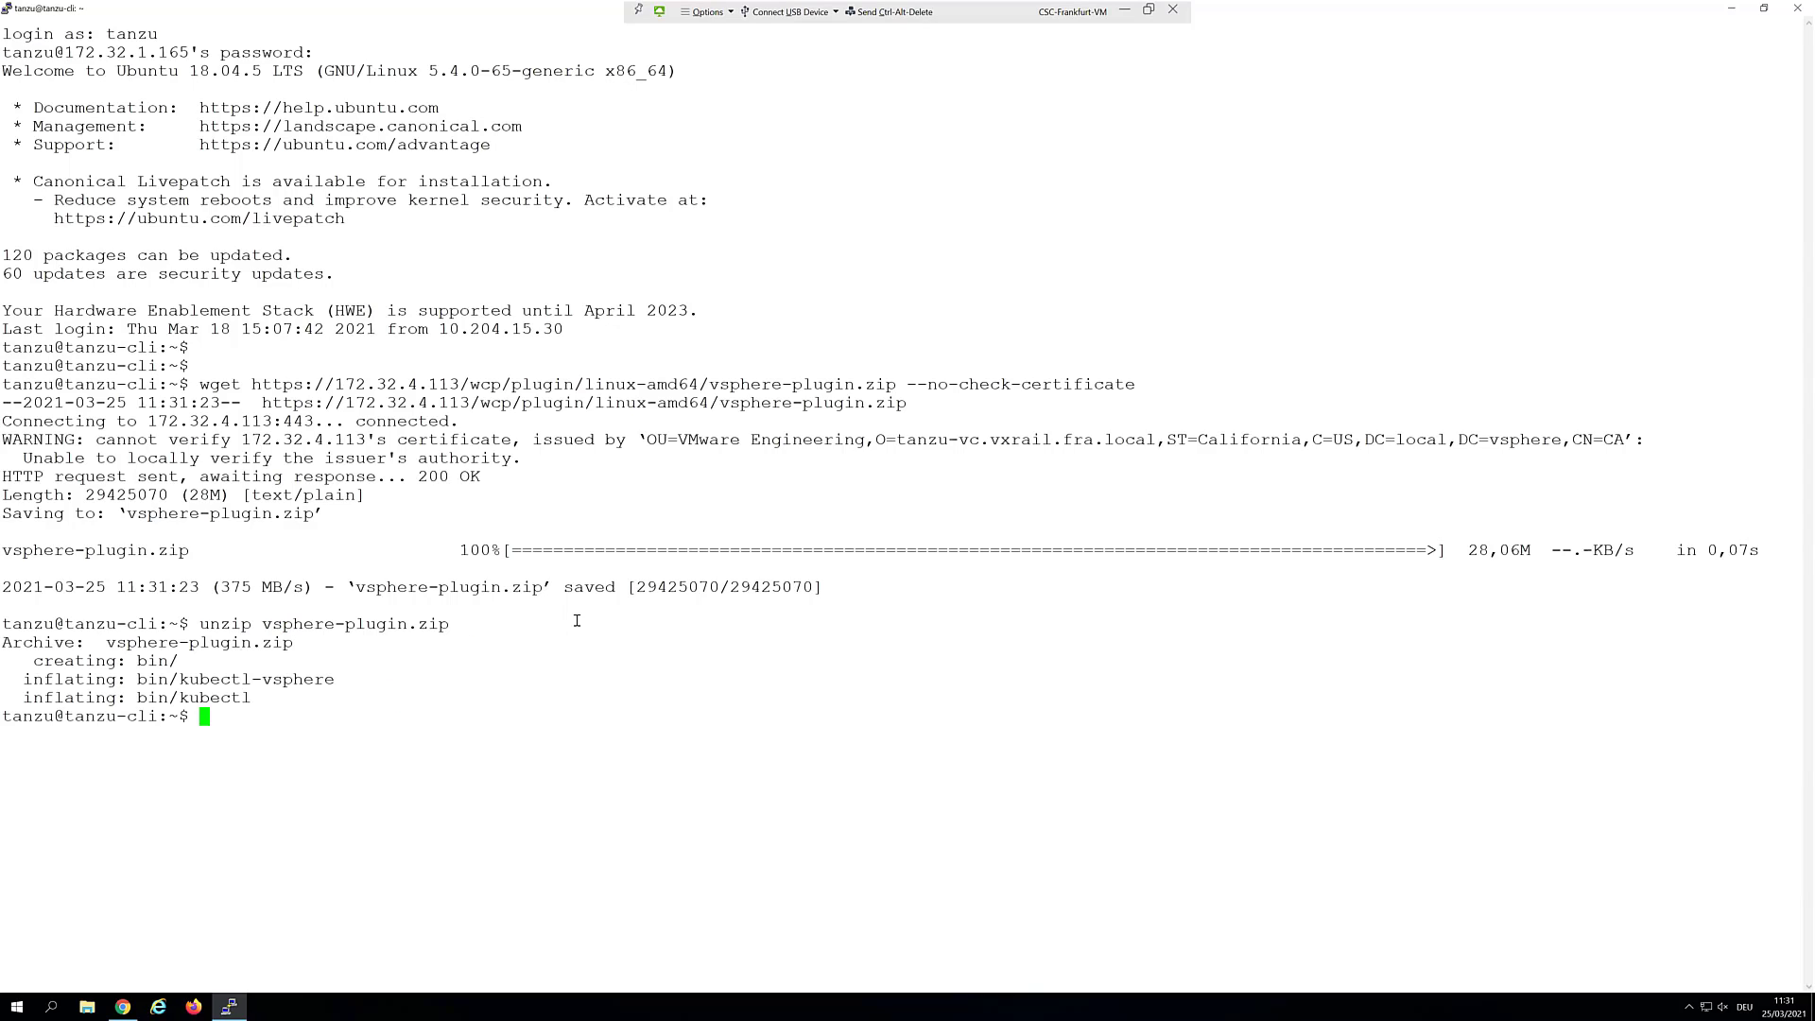
type("ls")
key("Return")
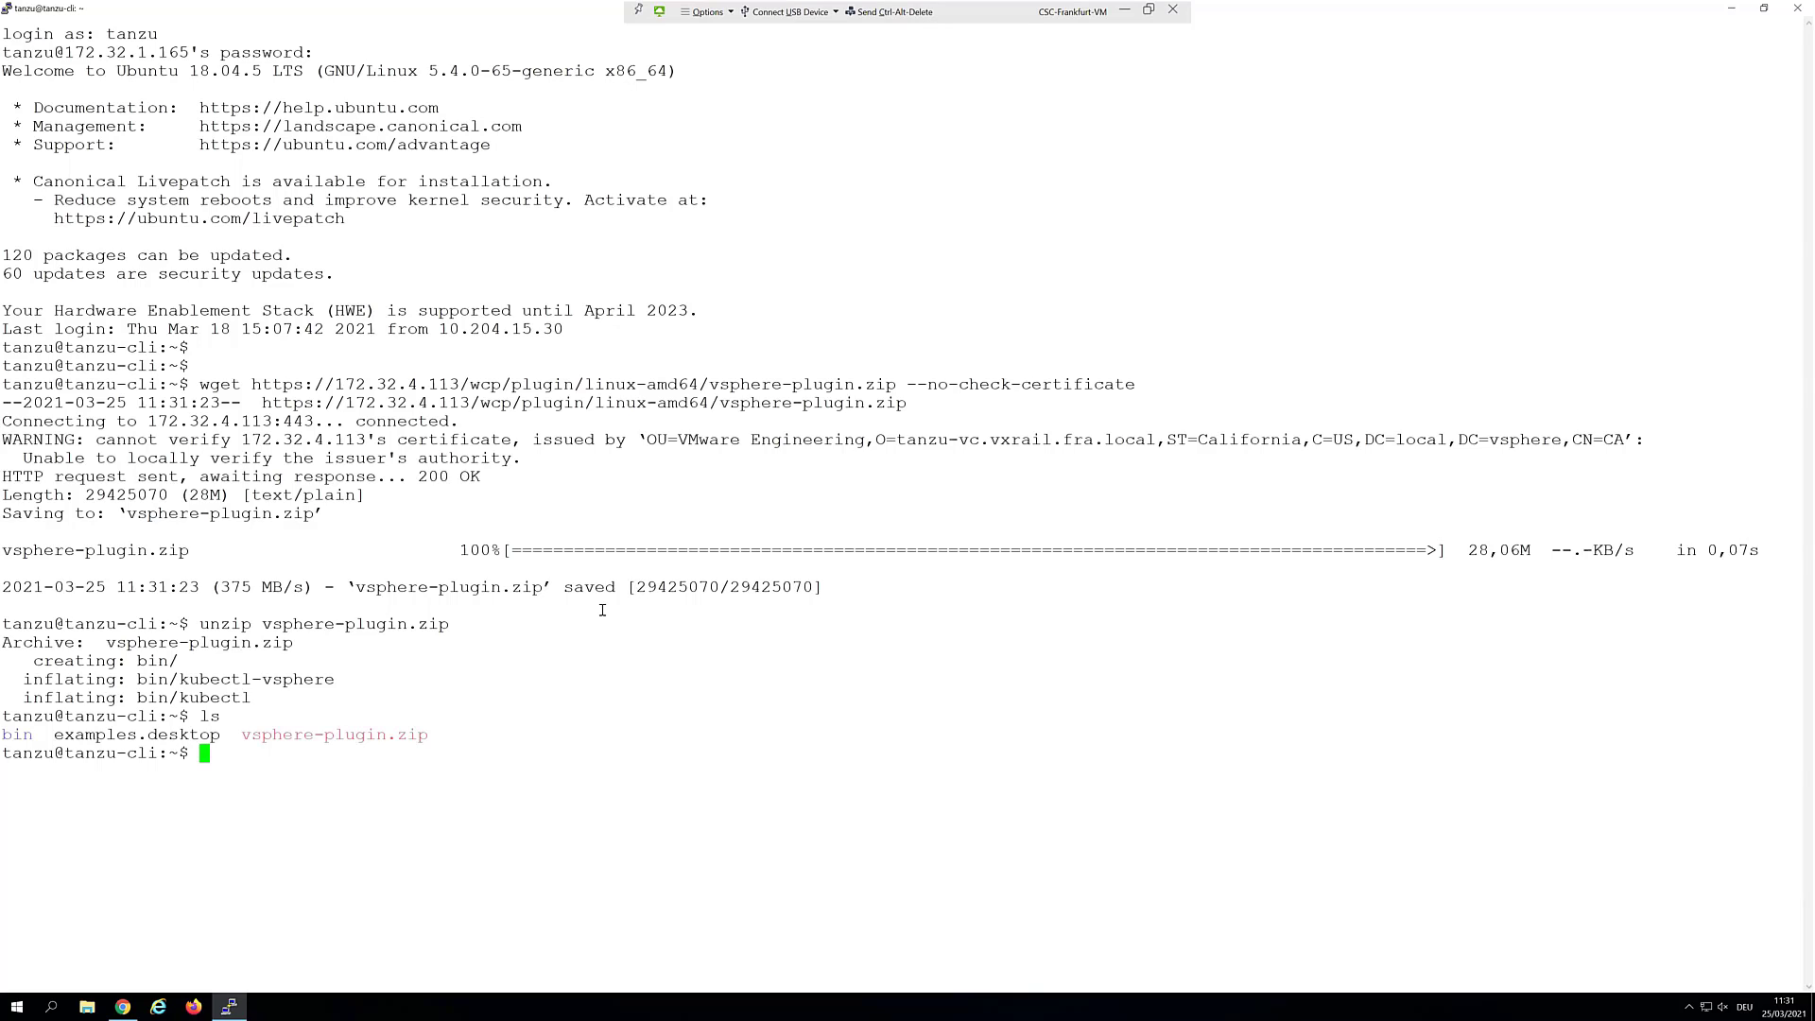
Copy the kubectl and kubectl-vsphere binaries into /bin with sudo
right_click(292, 758)
key("Return")
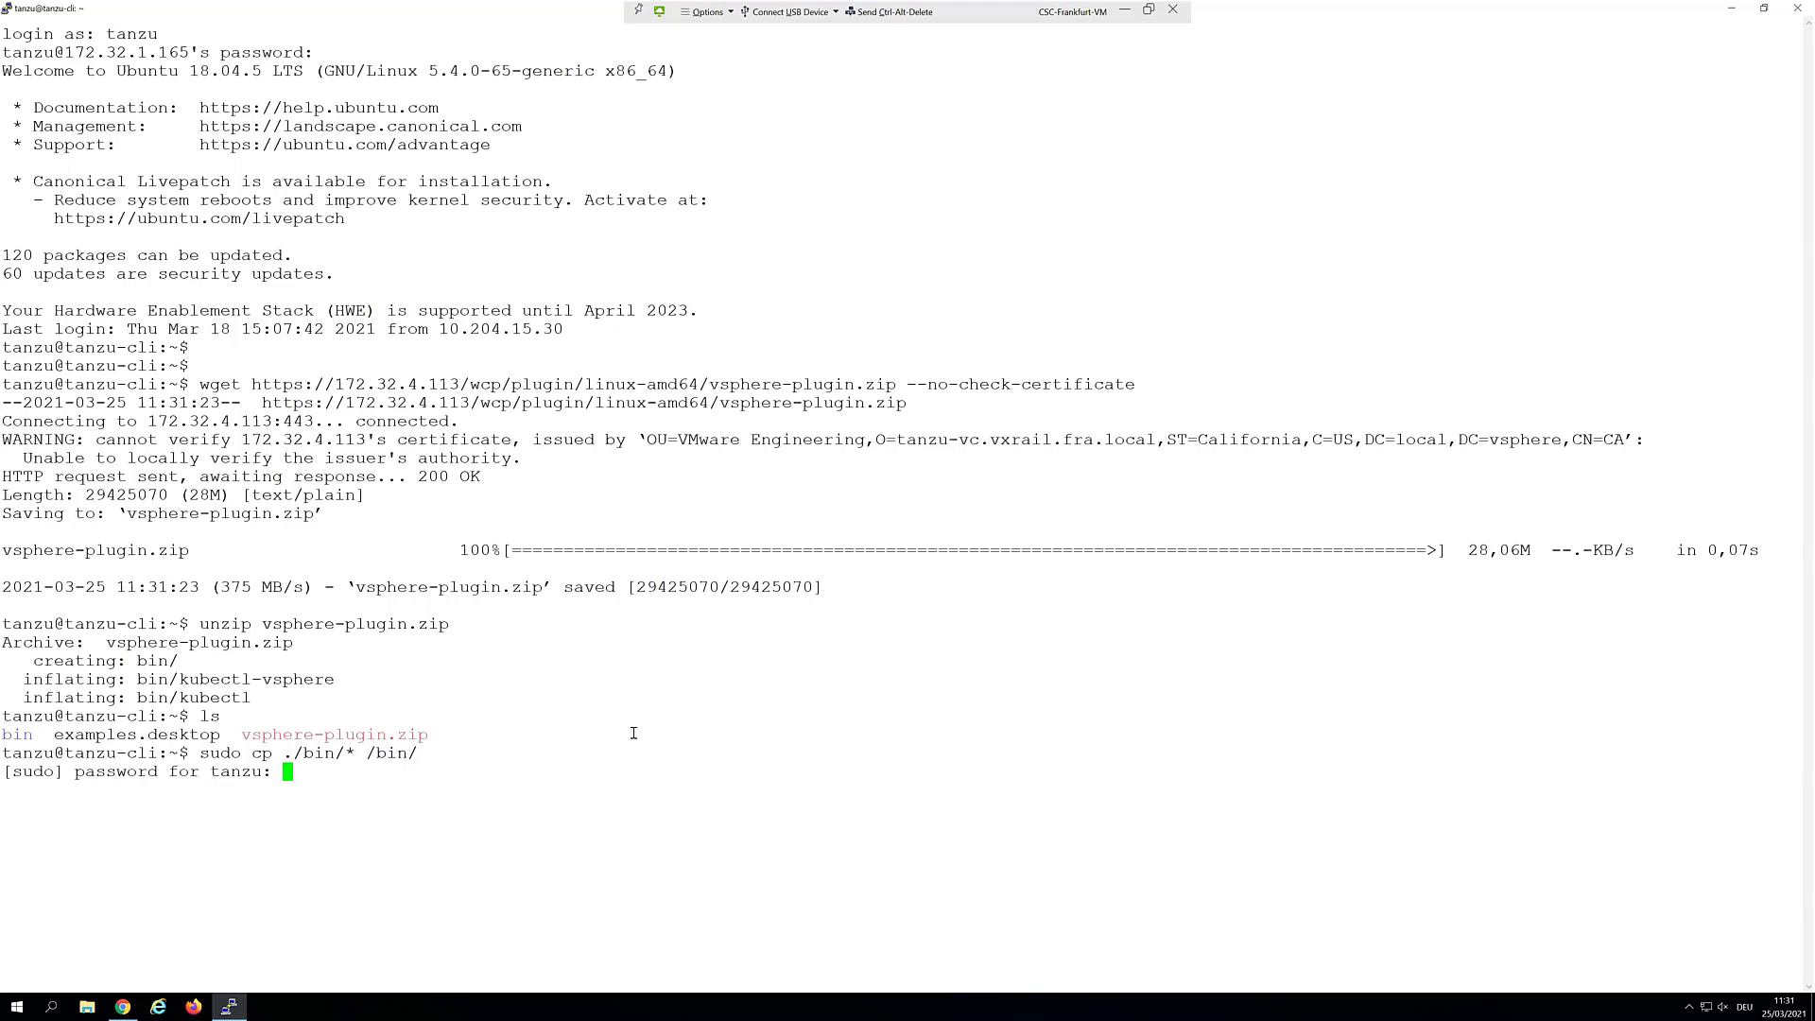
key("Return")
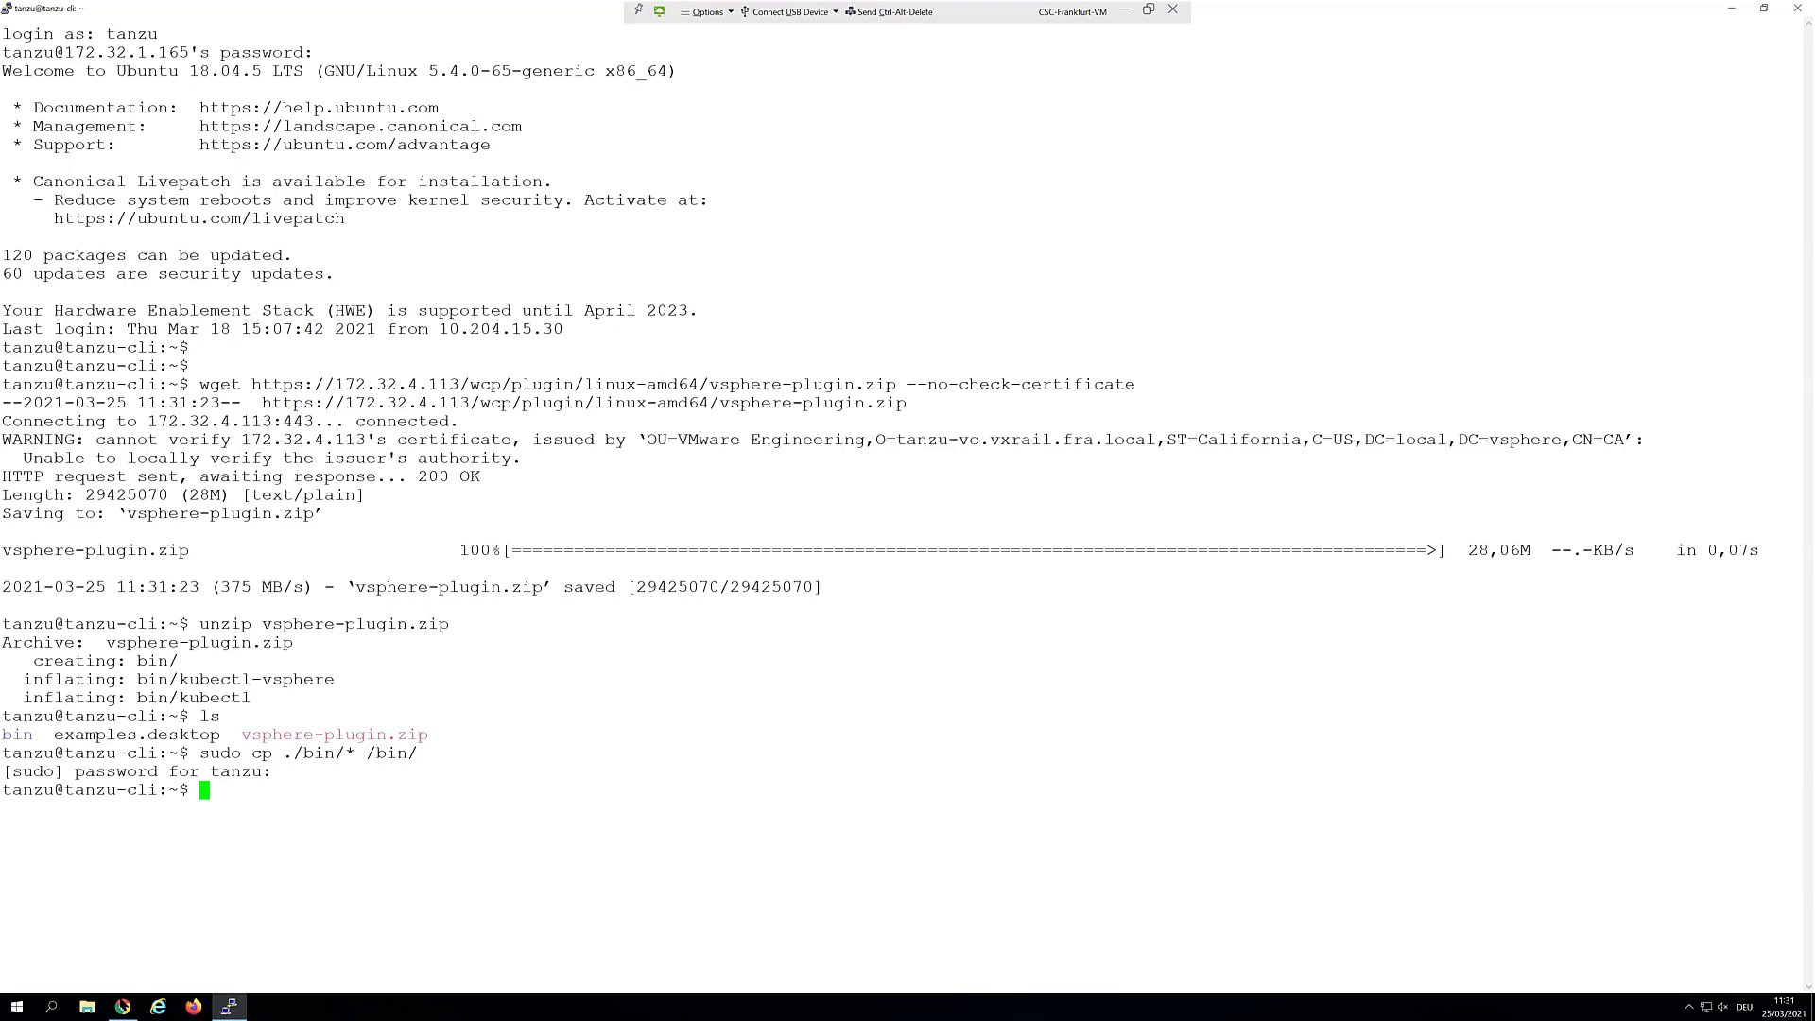
left_click(122, 1006)
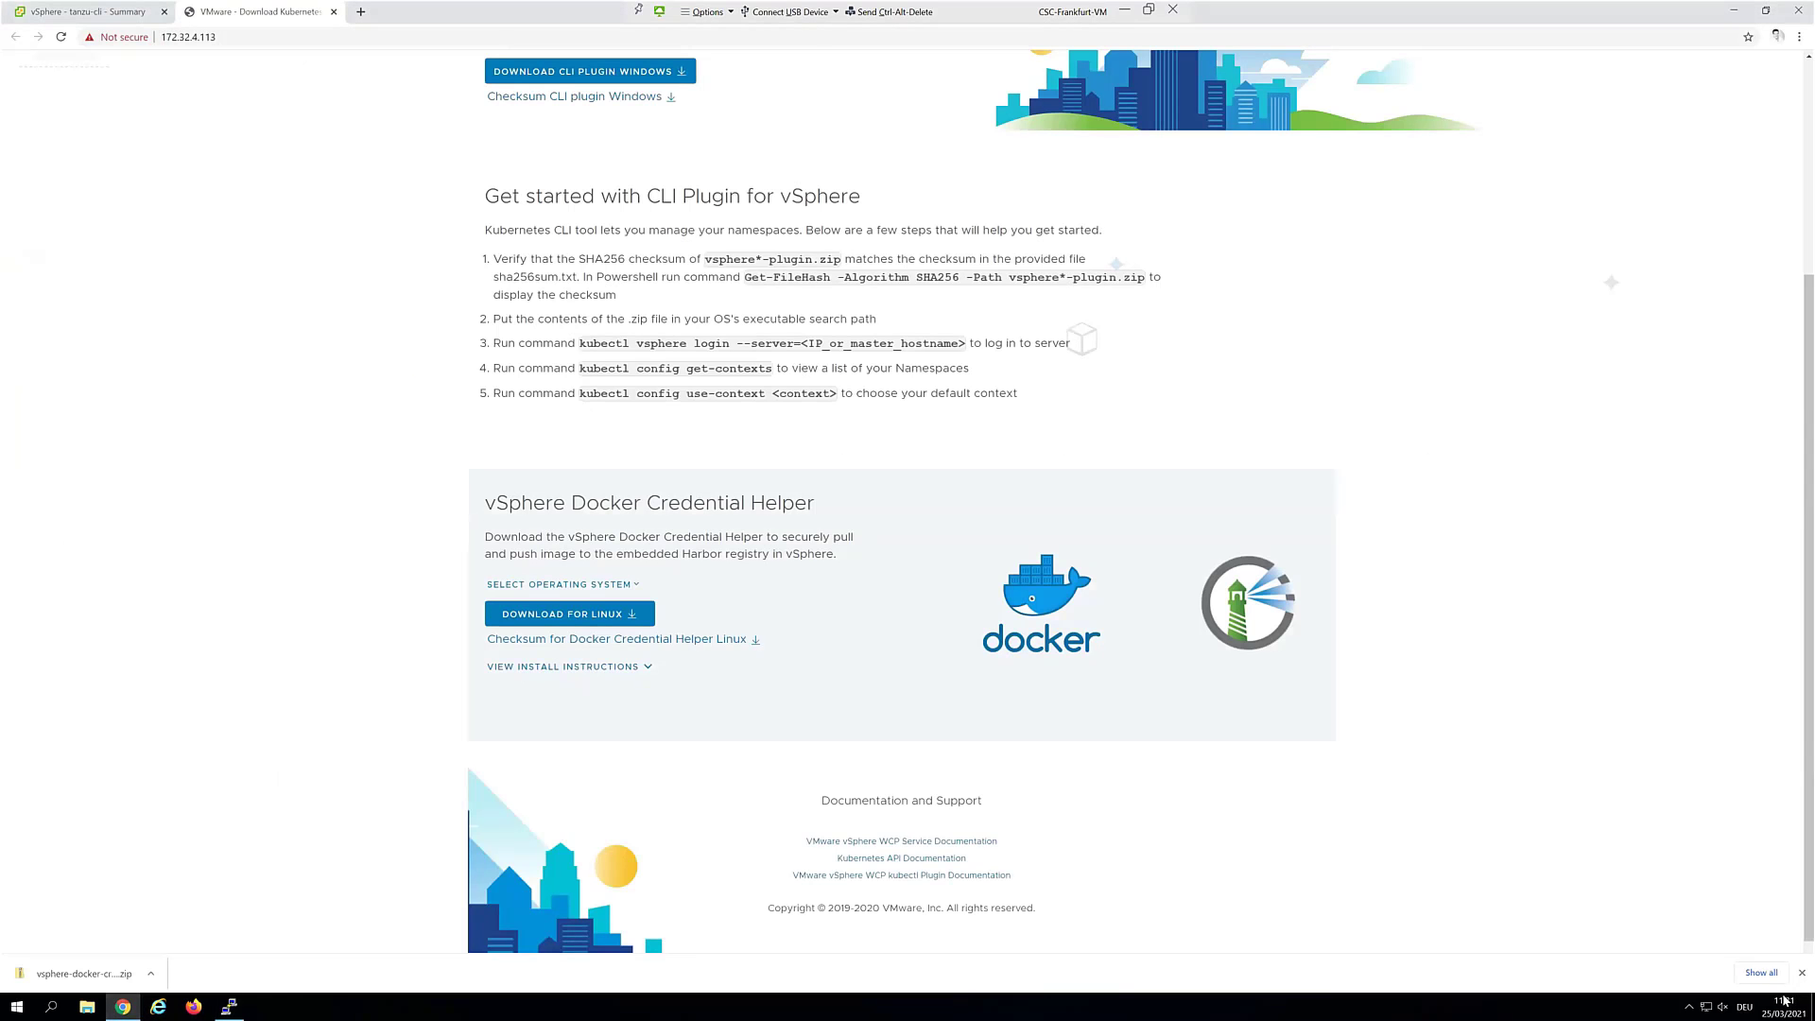
Load the tkg-tools GitHub repository page in a new browser tab
left_click(360, 12)
type("https://github.com/krisapplegate/tkg-tools")
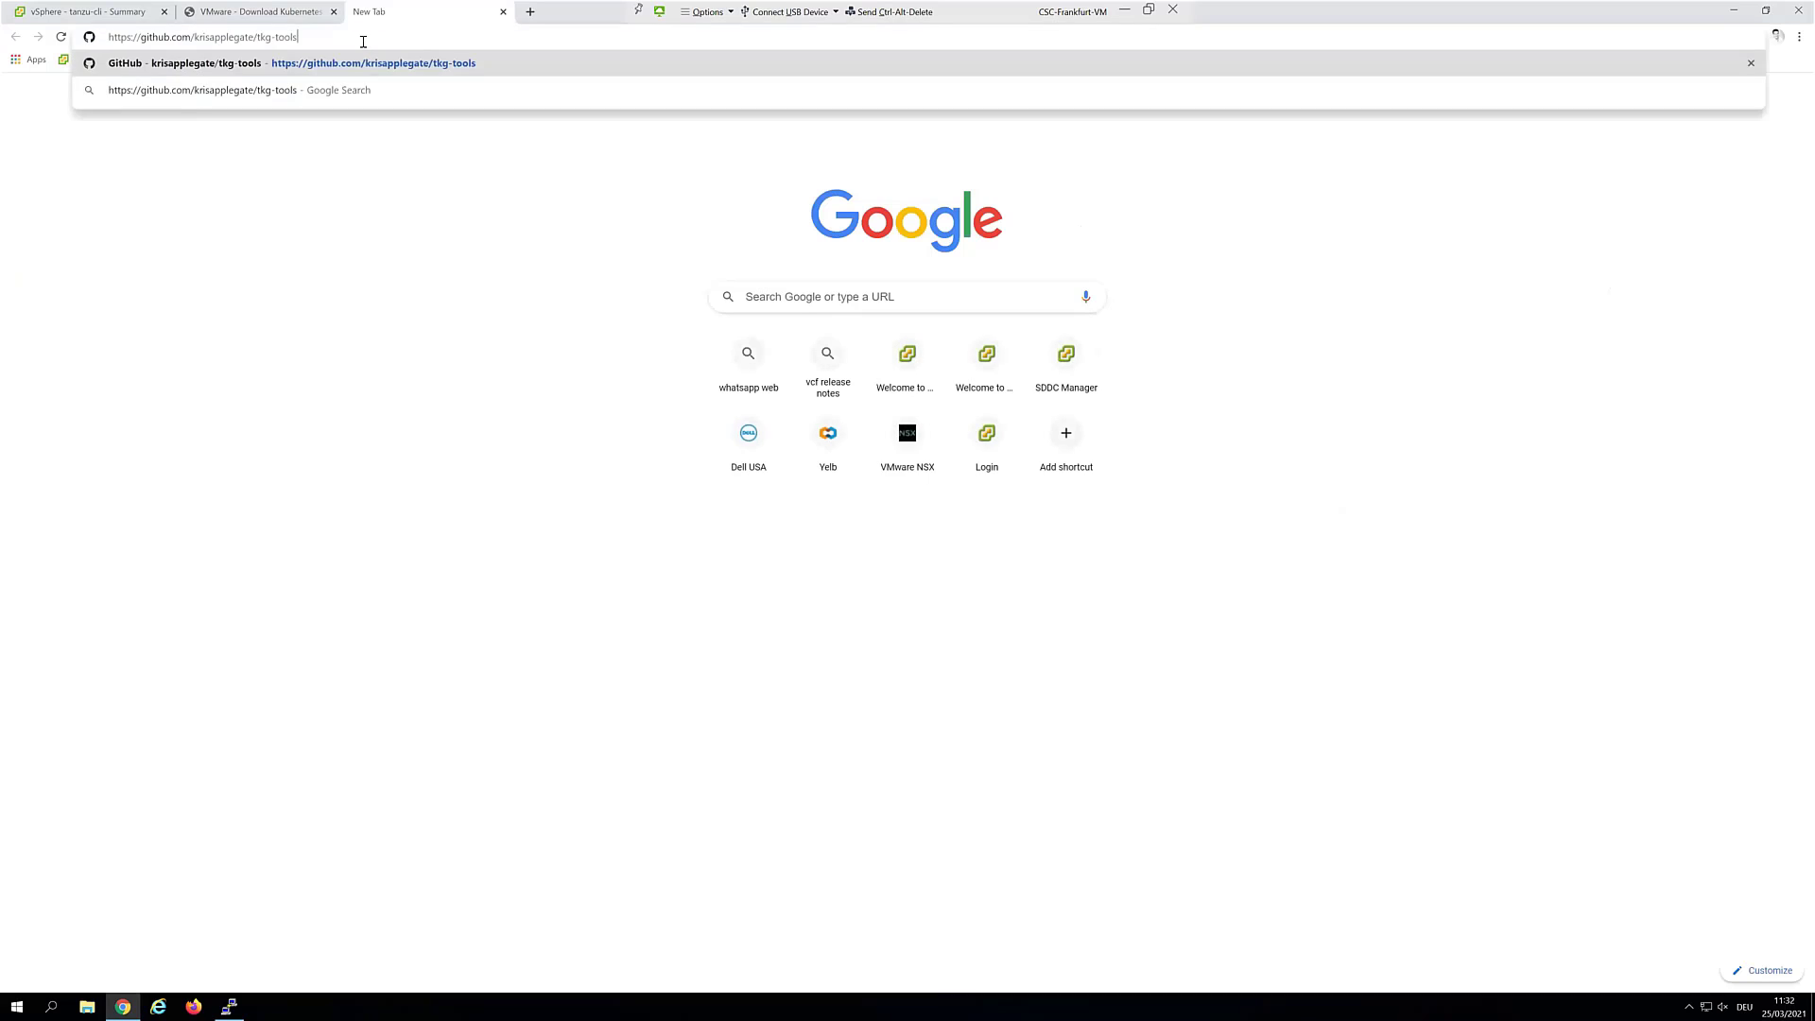
key("Return")
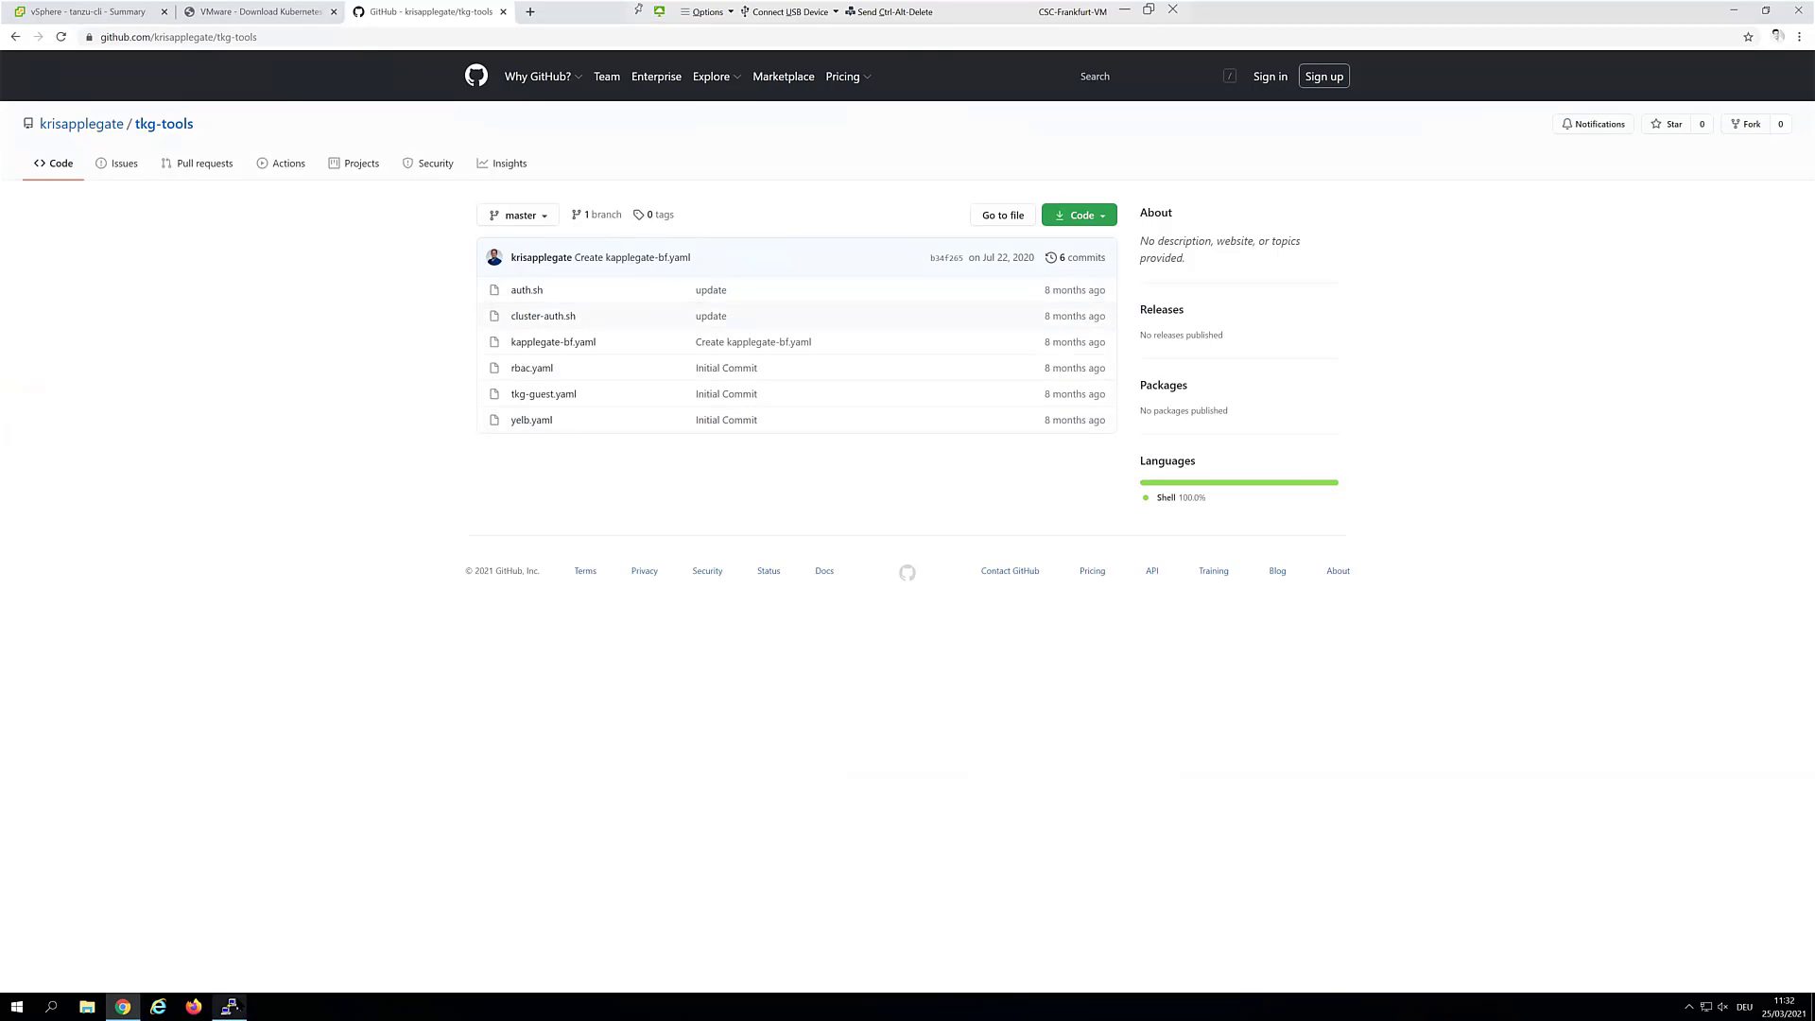
left_click(229, 1006)
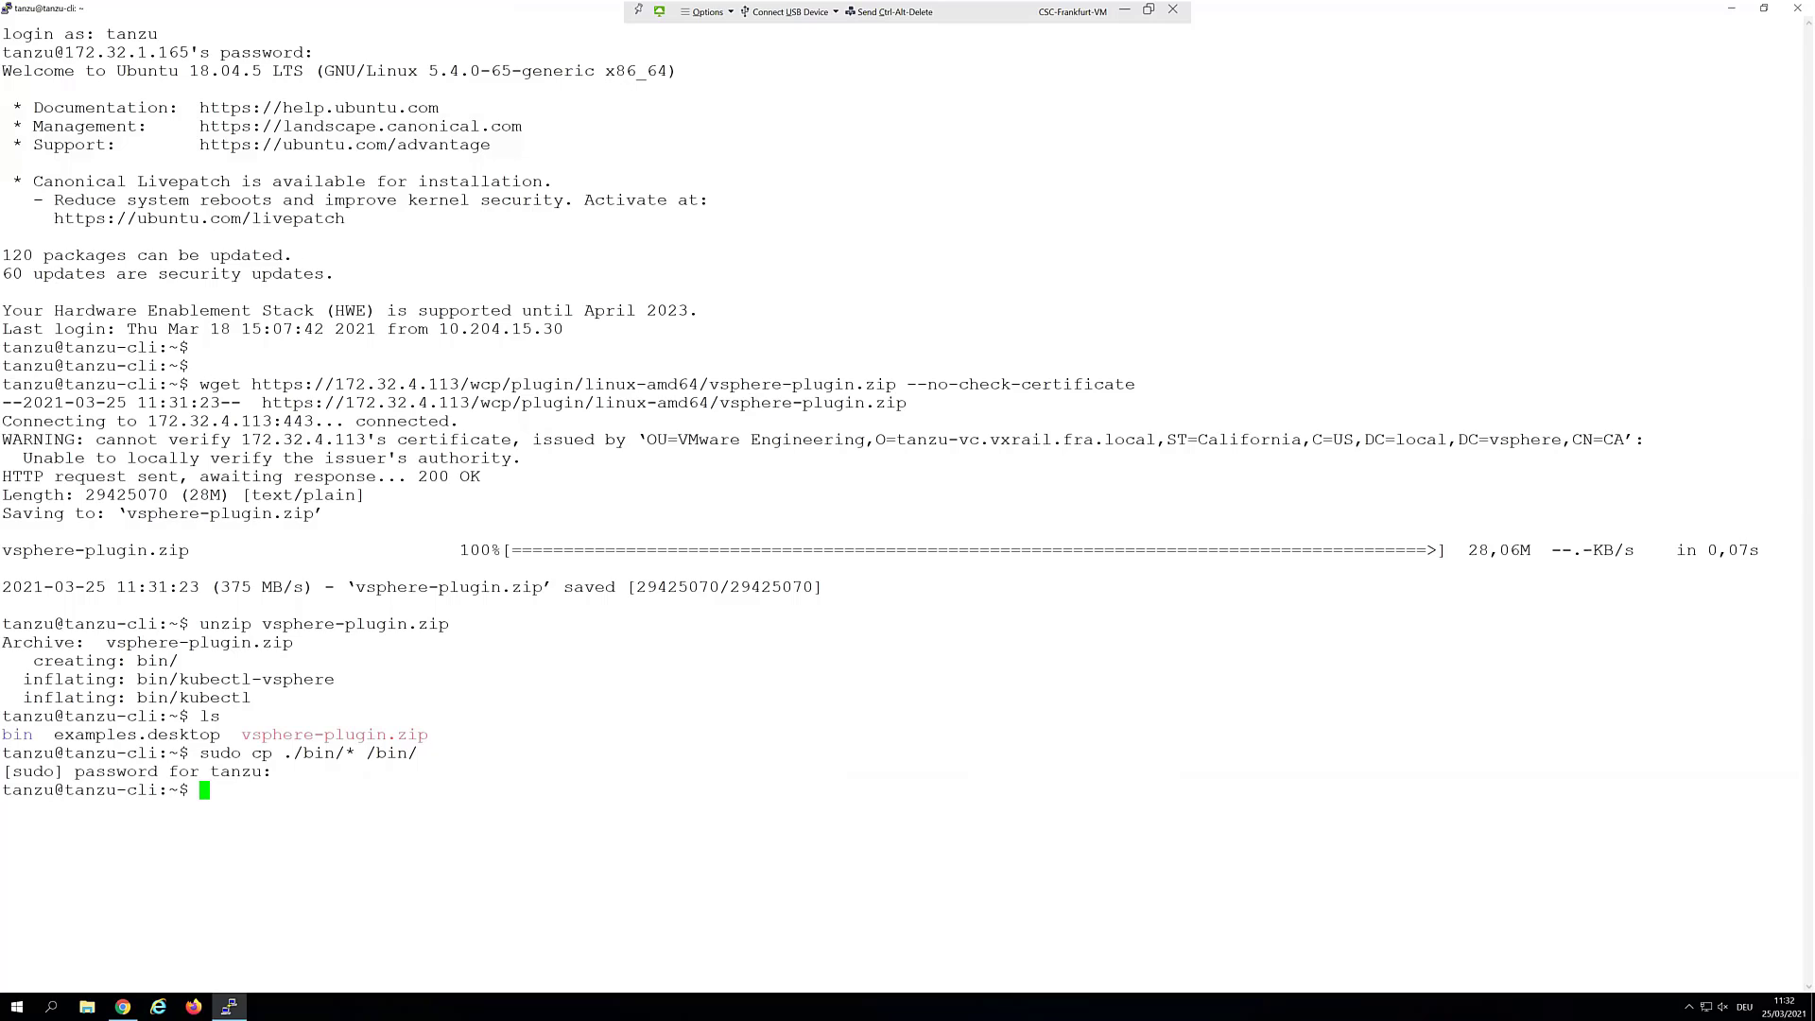
Clone tkg-tools, change into its folder and list auth.sh, cluster-auth.sh and four YAML files
right_click(879, 673)
key("Return")
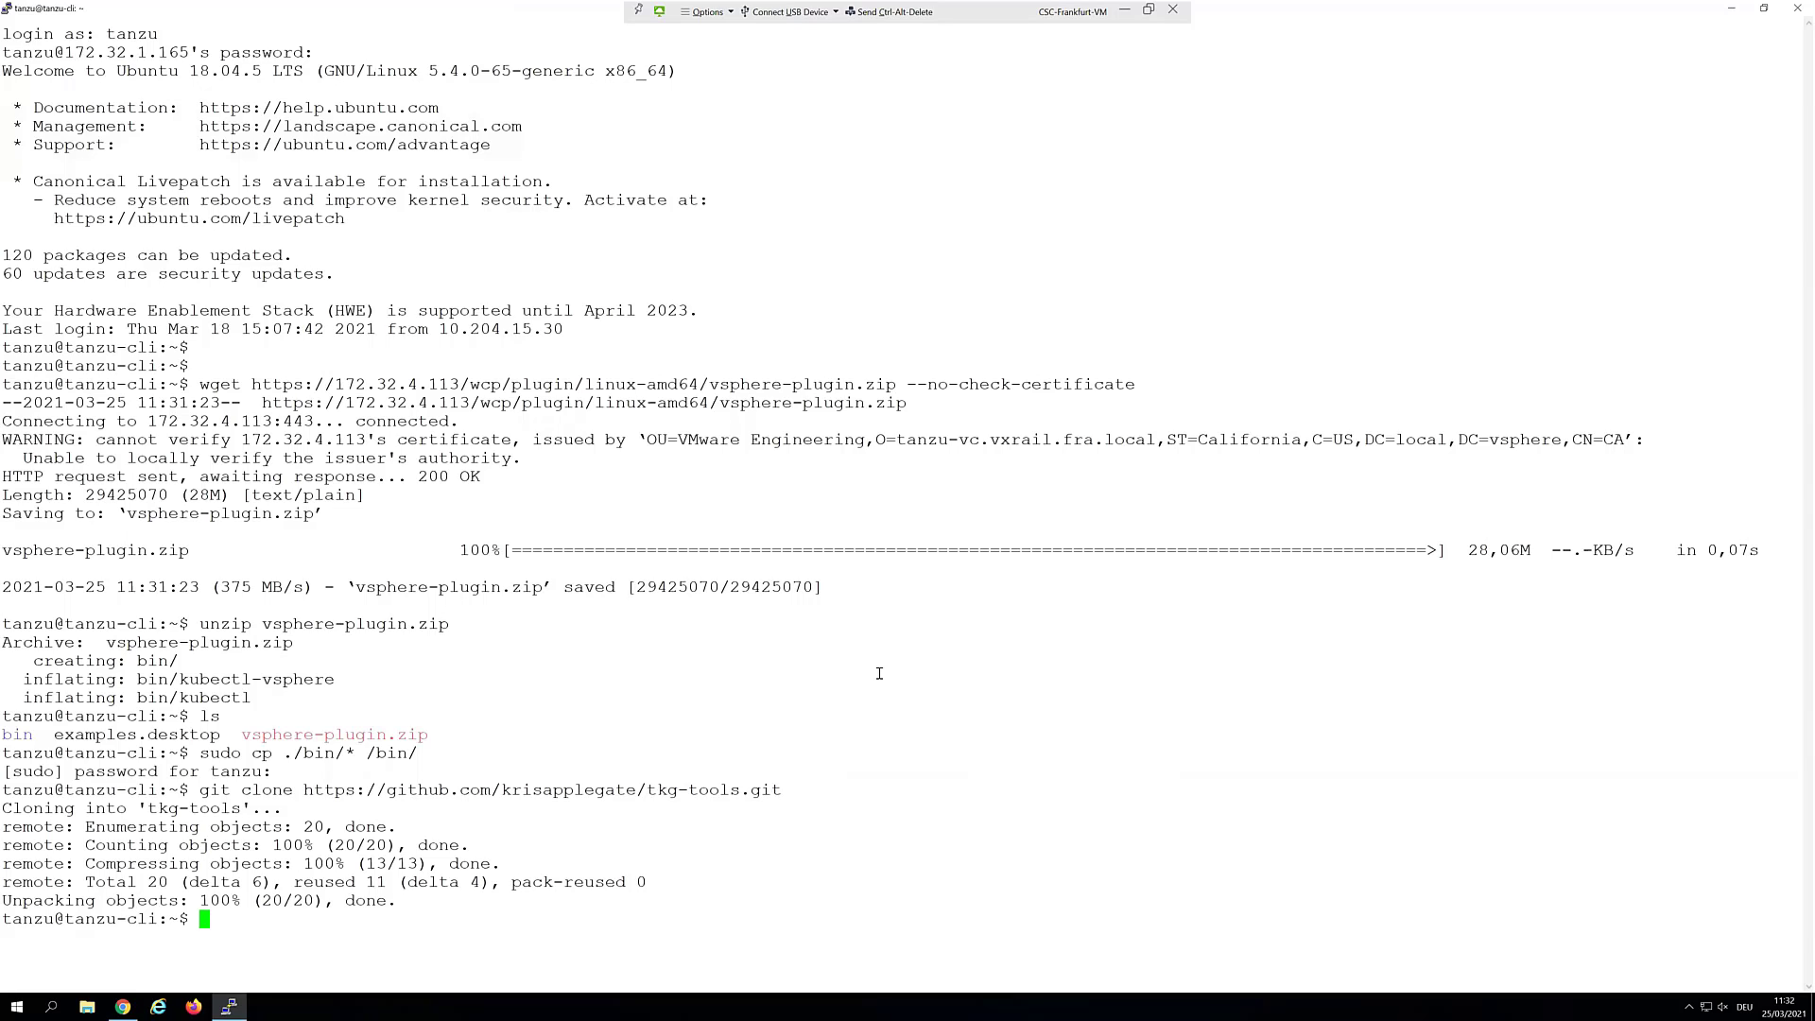
type("cd ")
type("/tk")
type("g-")
key("BackSpace")
key("BackSpace")
key("BackSpace")
key("BackSpace")
key("BackSpace")
key("BackSpace")
type("t")
type("tk")
key("Tab")
key("Return")
type("ls")
key("Return")
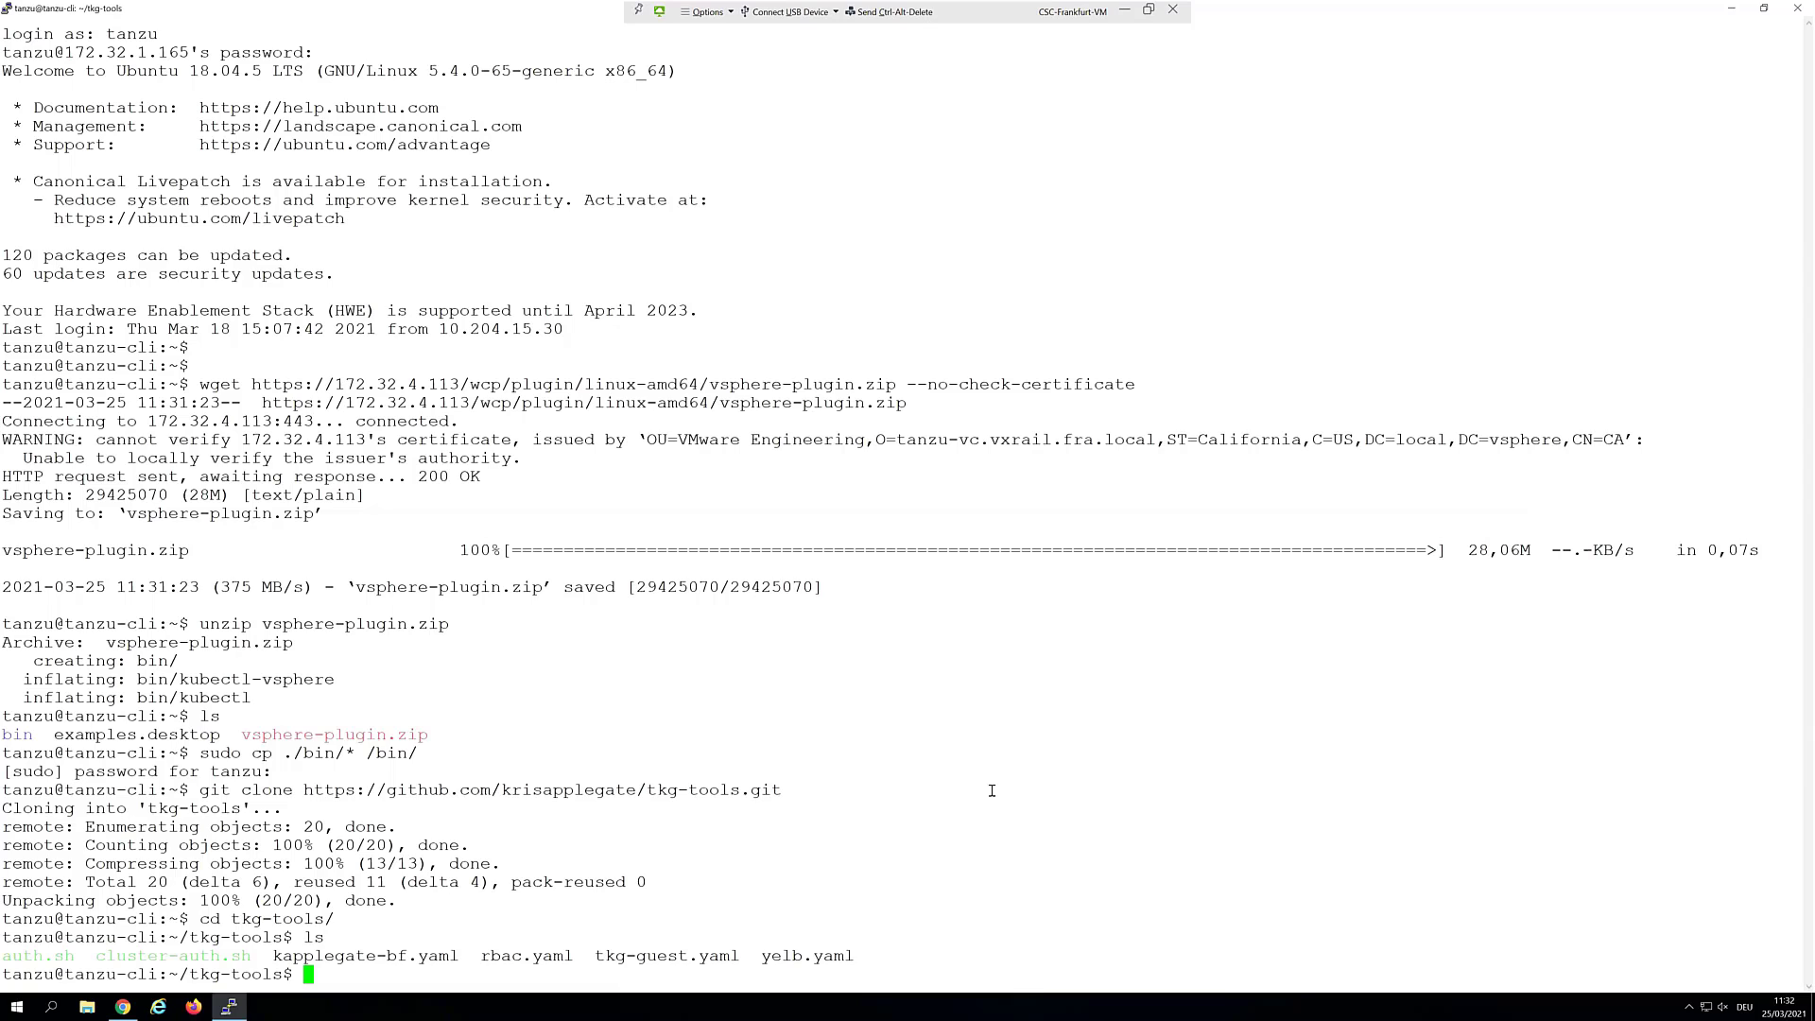
key("Return")
key("Return")
key("Return")
key("Return")
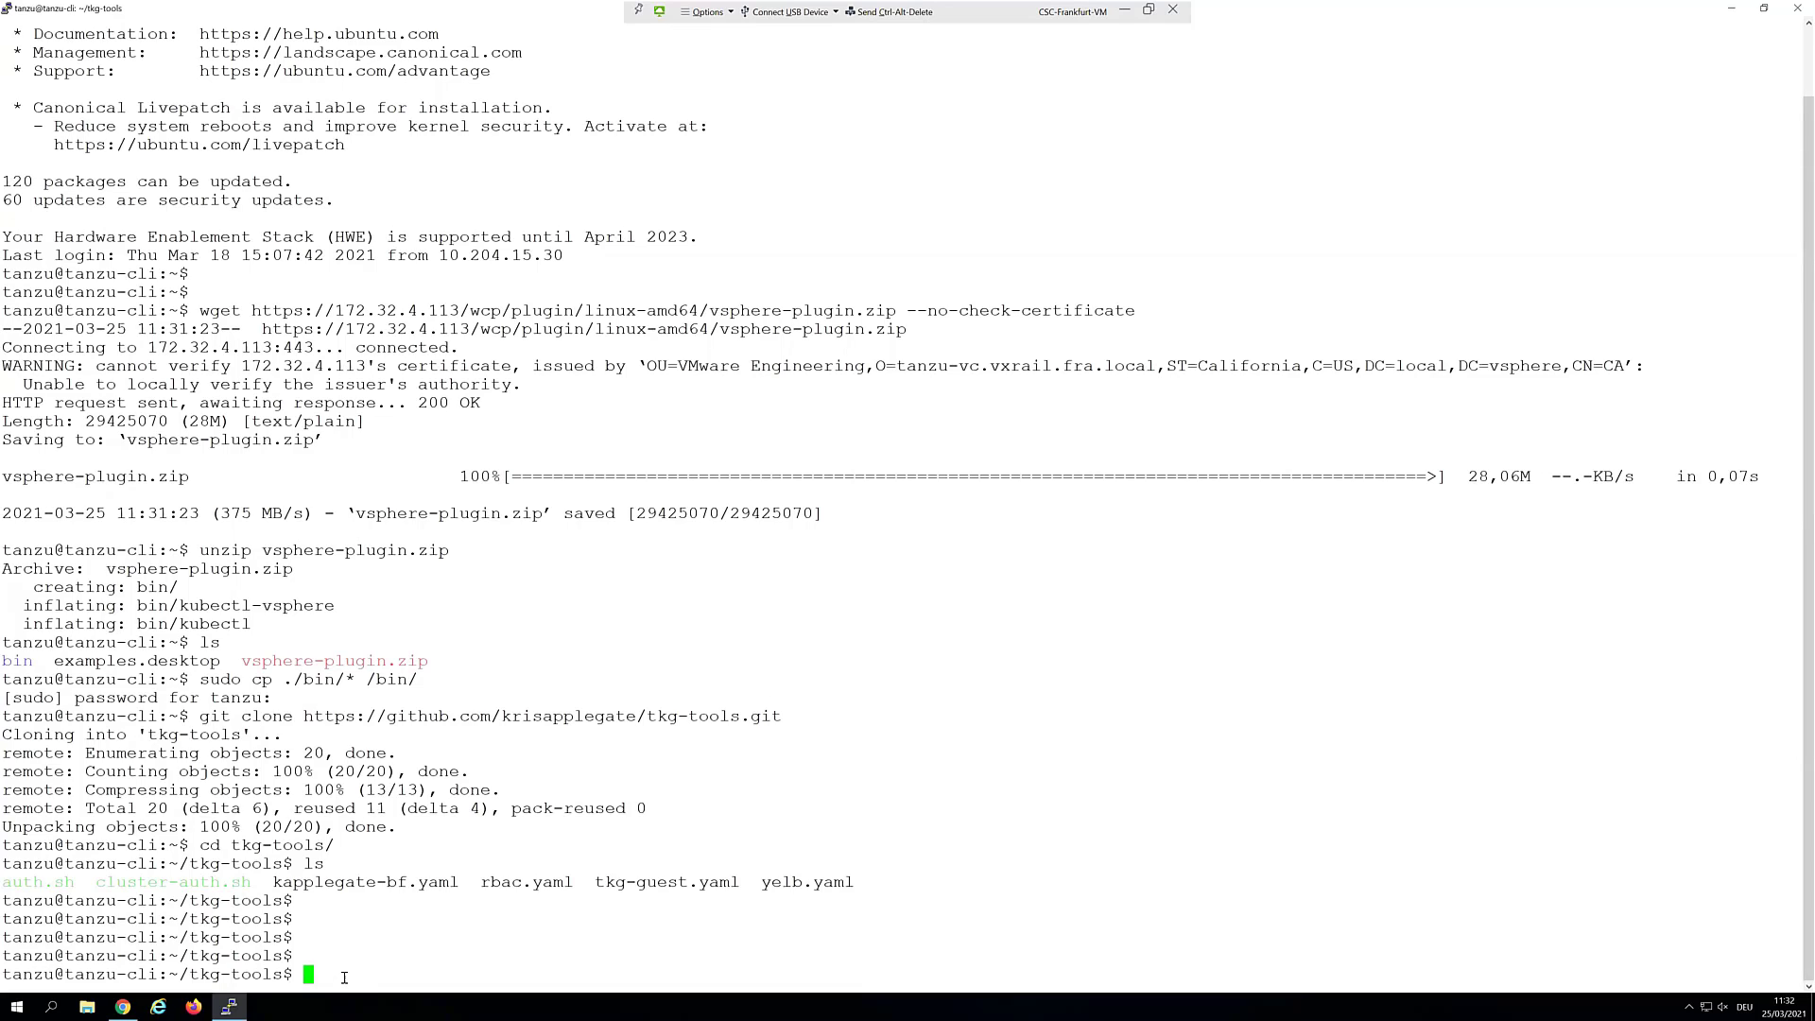
Log in to Supervisor 172.32.4.113 as administrator and list its three Ready master nodes
right_click(749, 966)
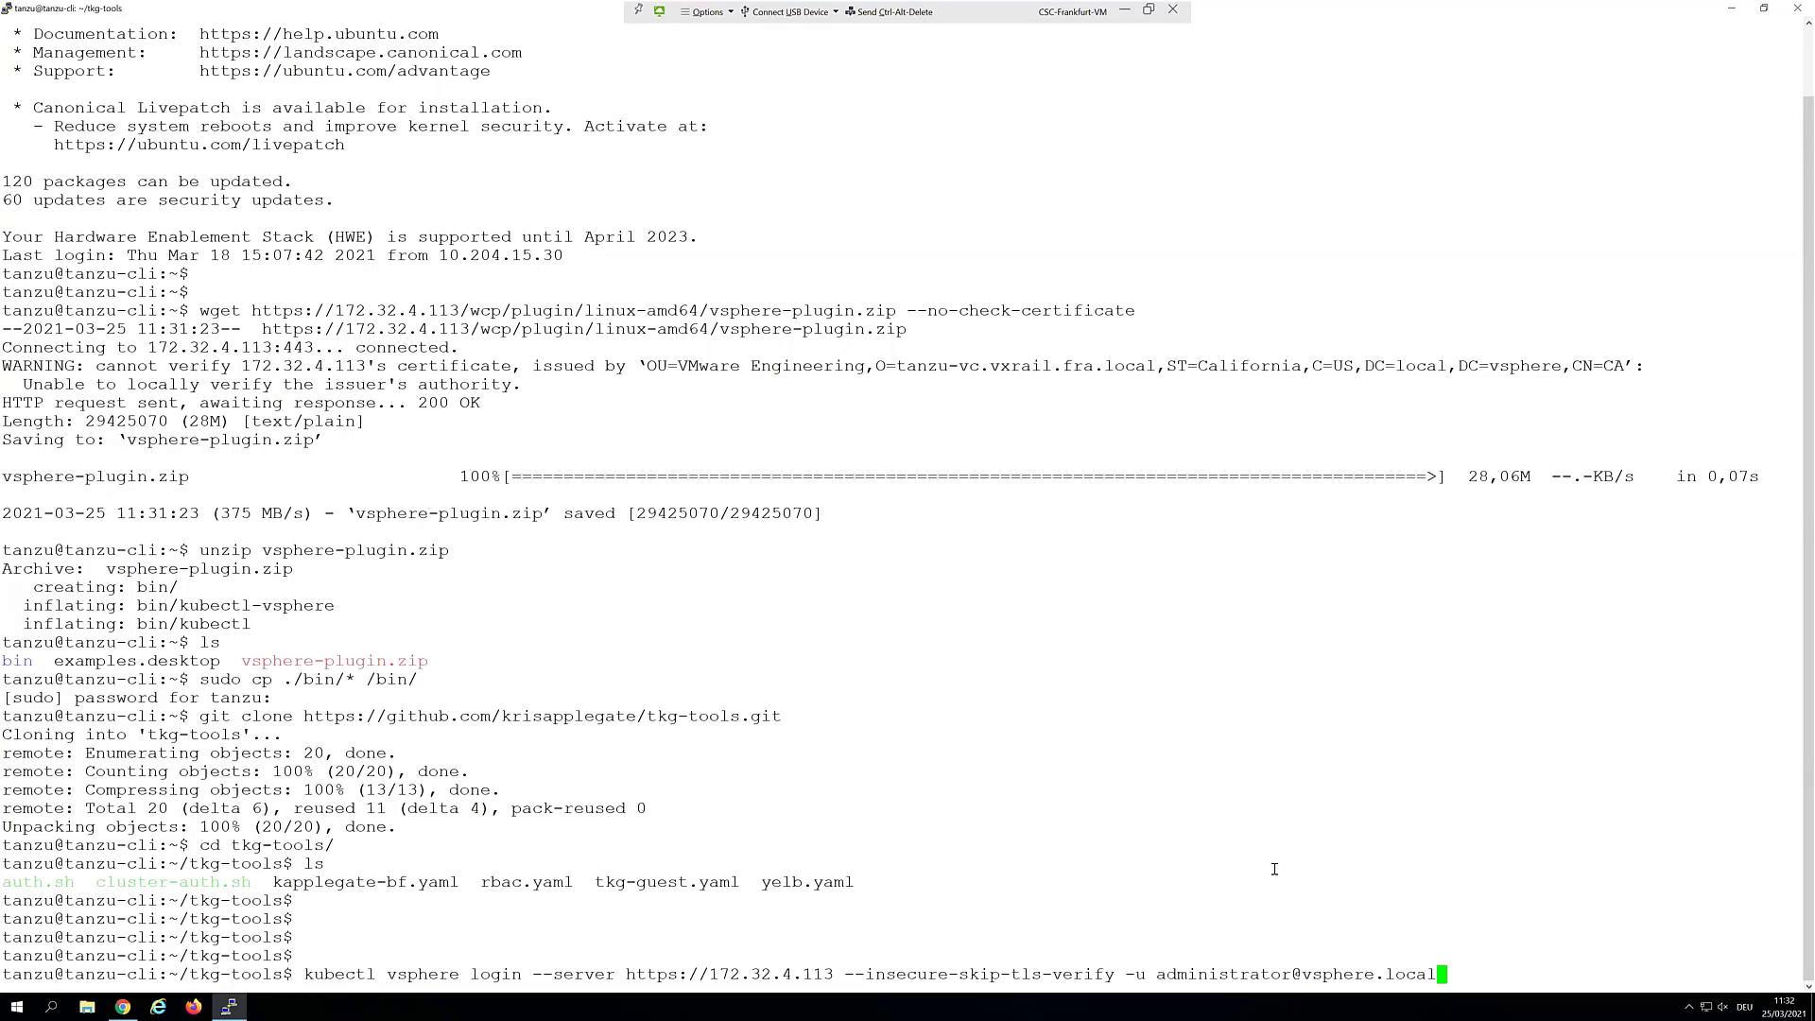
key("Return")
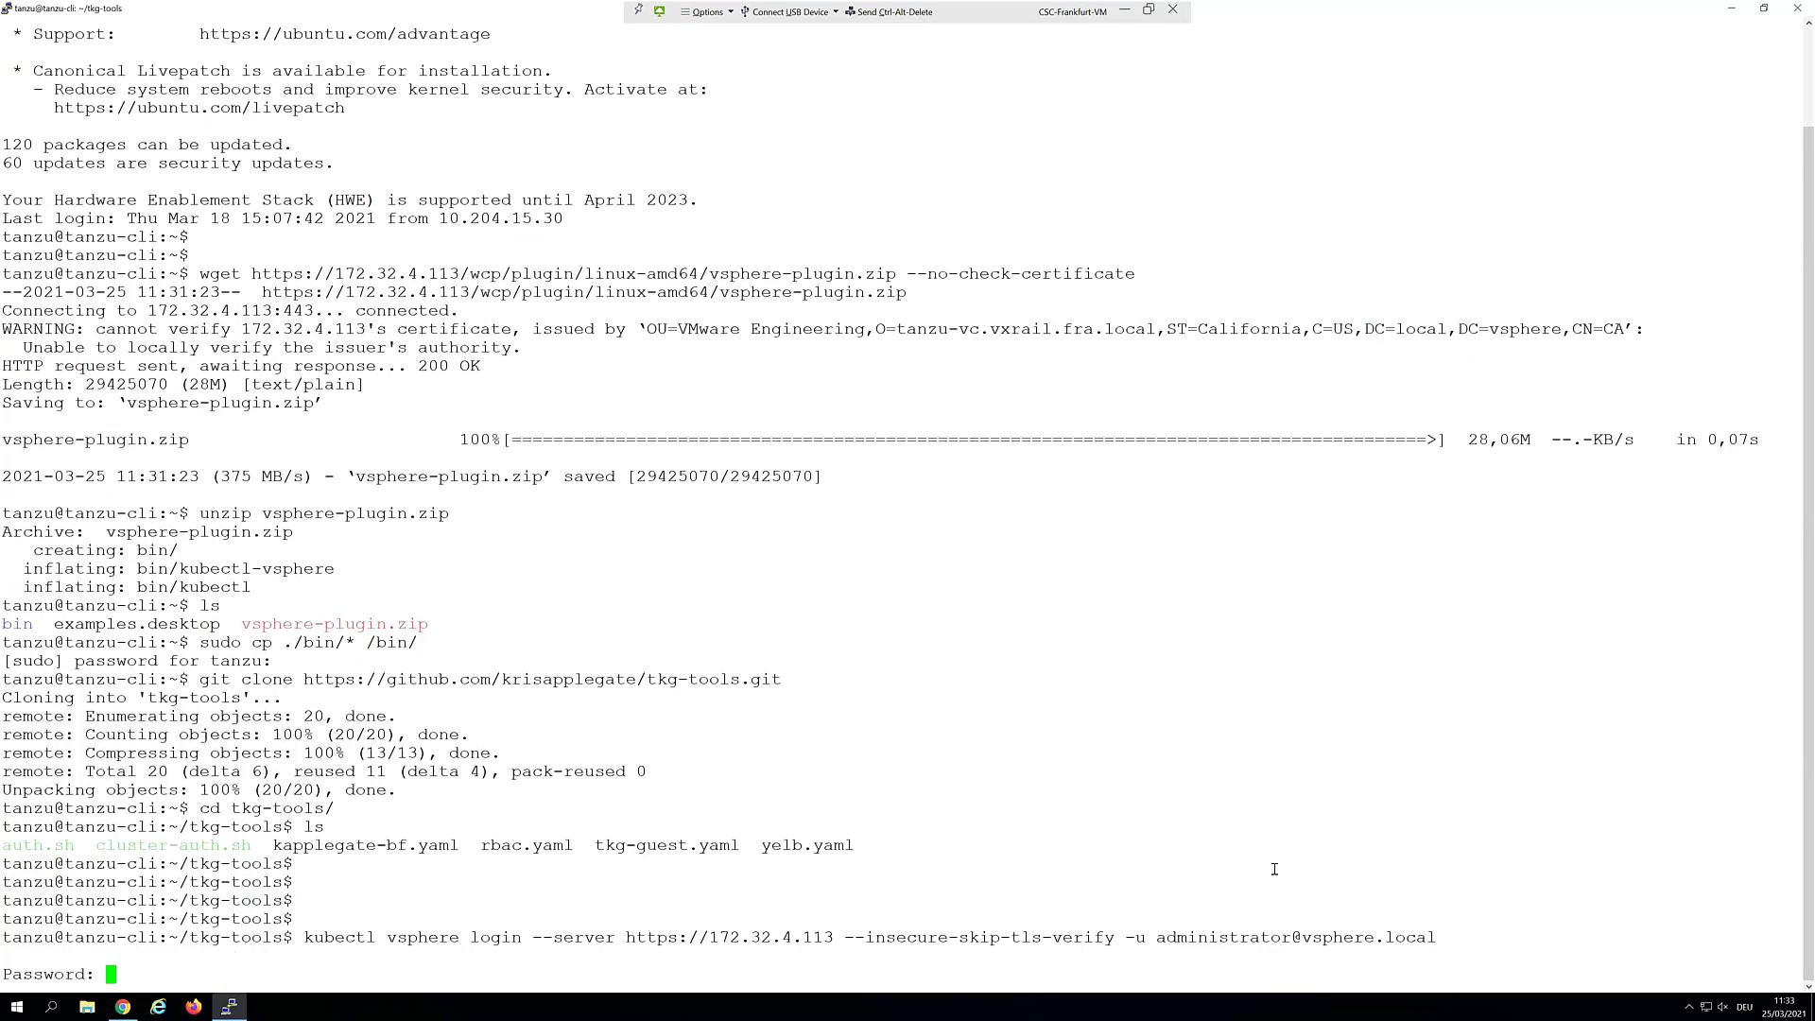
key("Return")
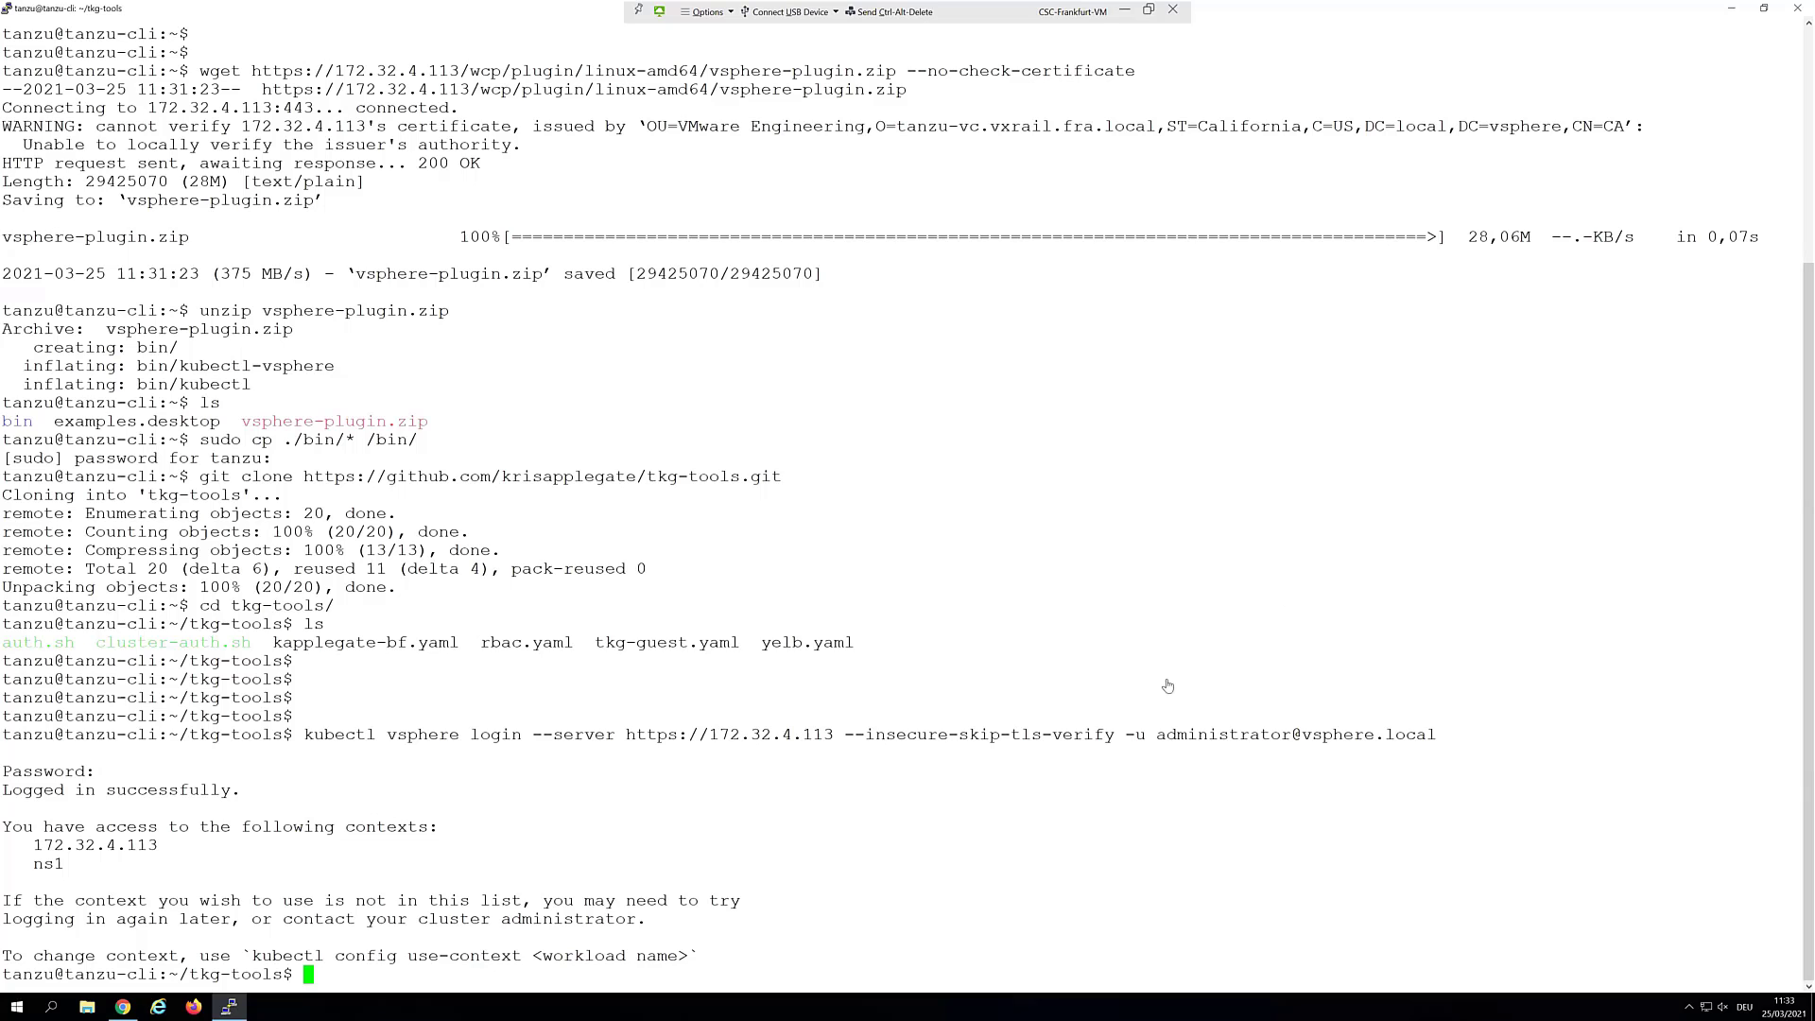
right_click(1153, 774)
key("Return")
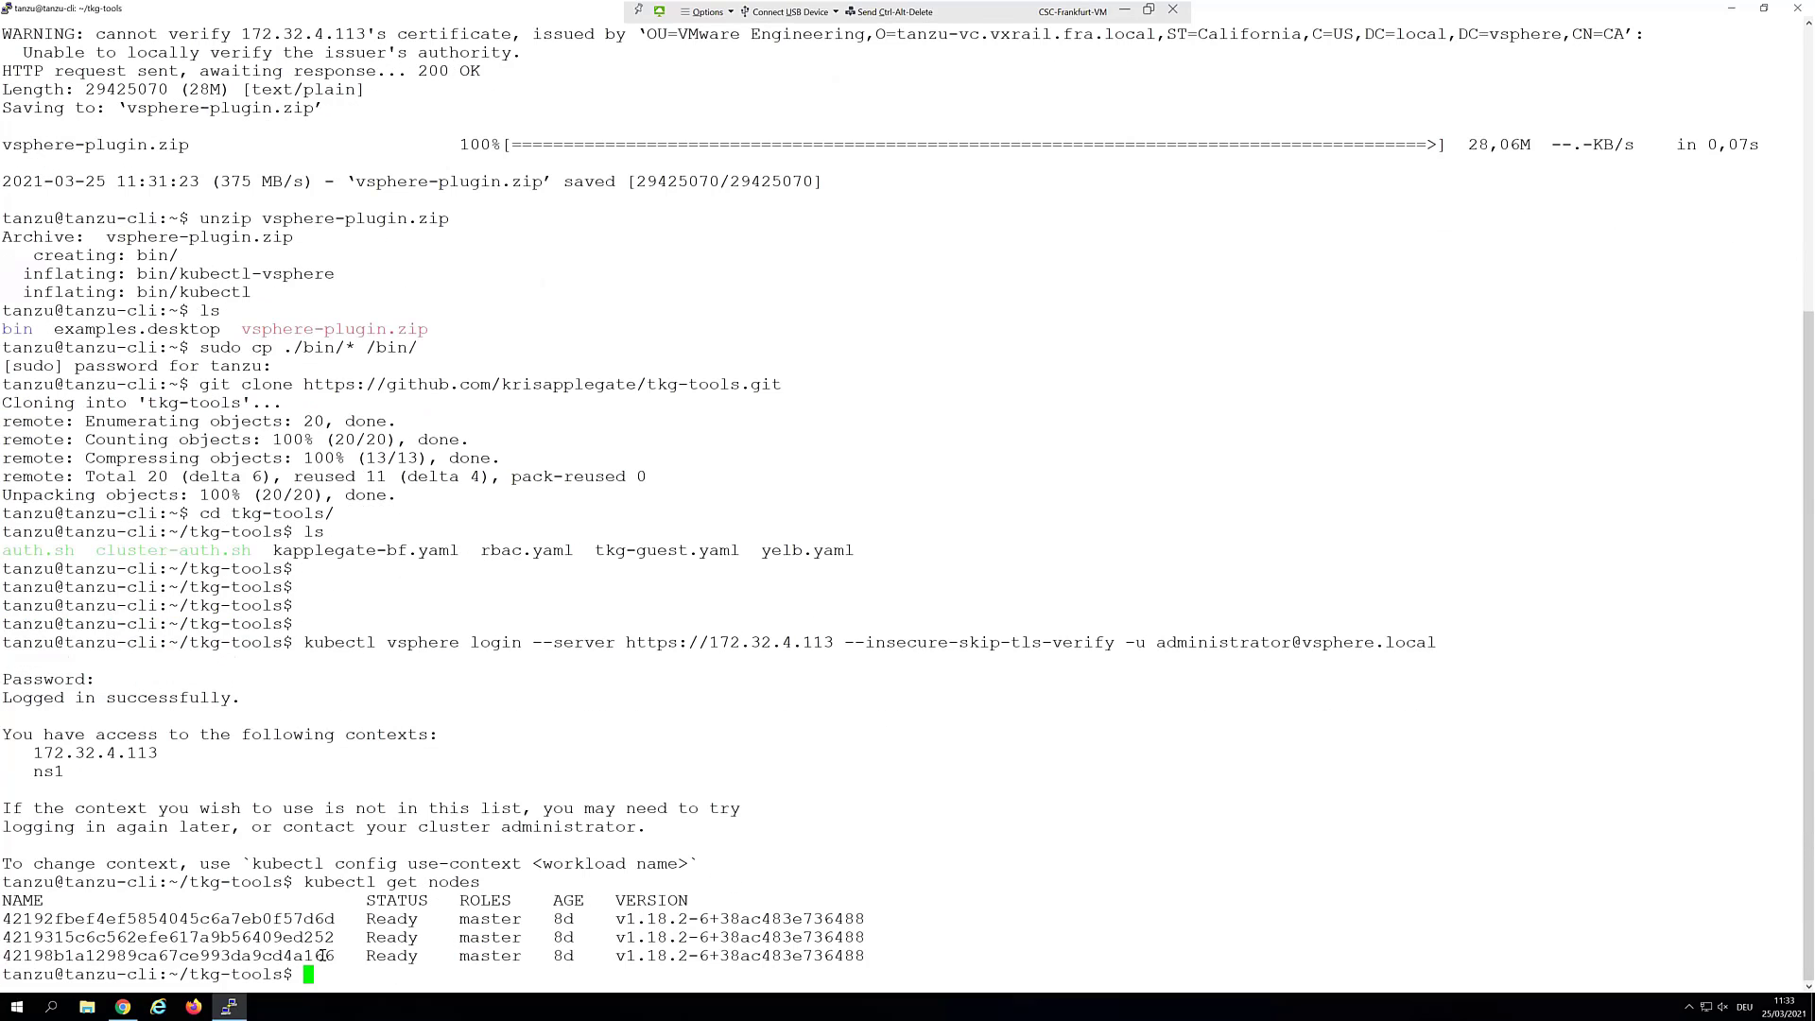
left_click_drag(282, 937, 346, 937)
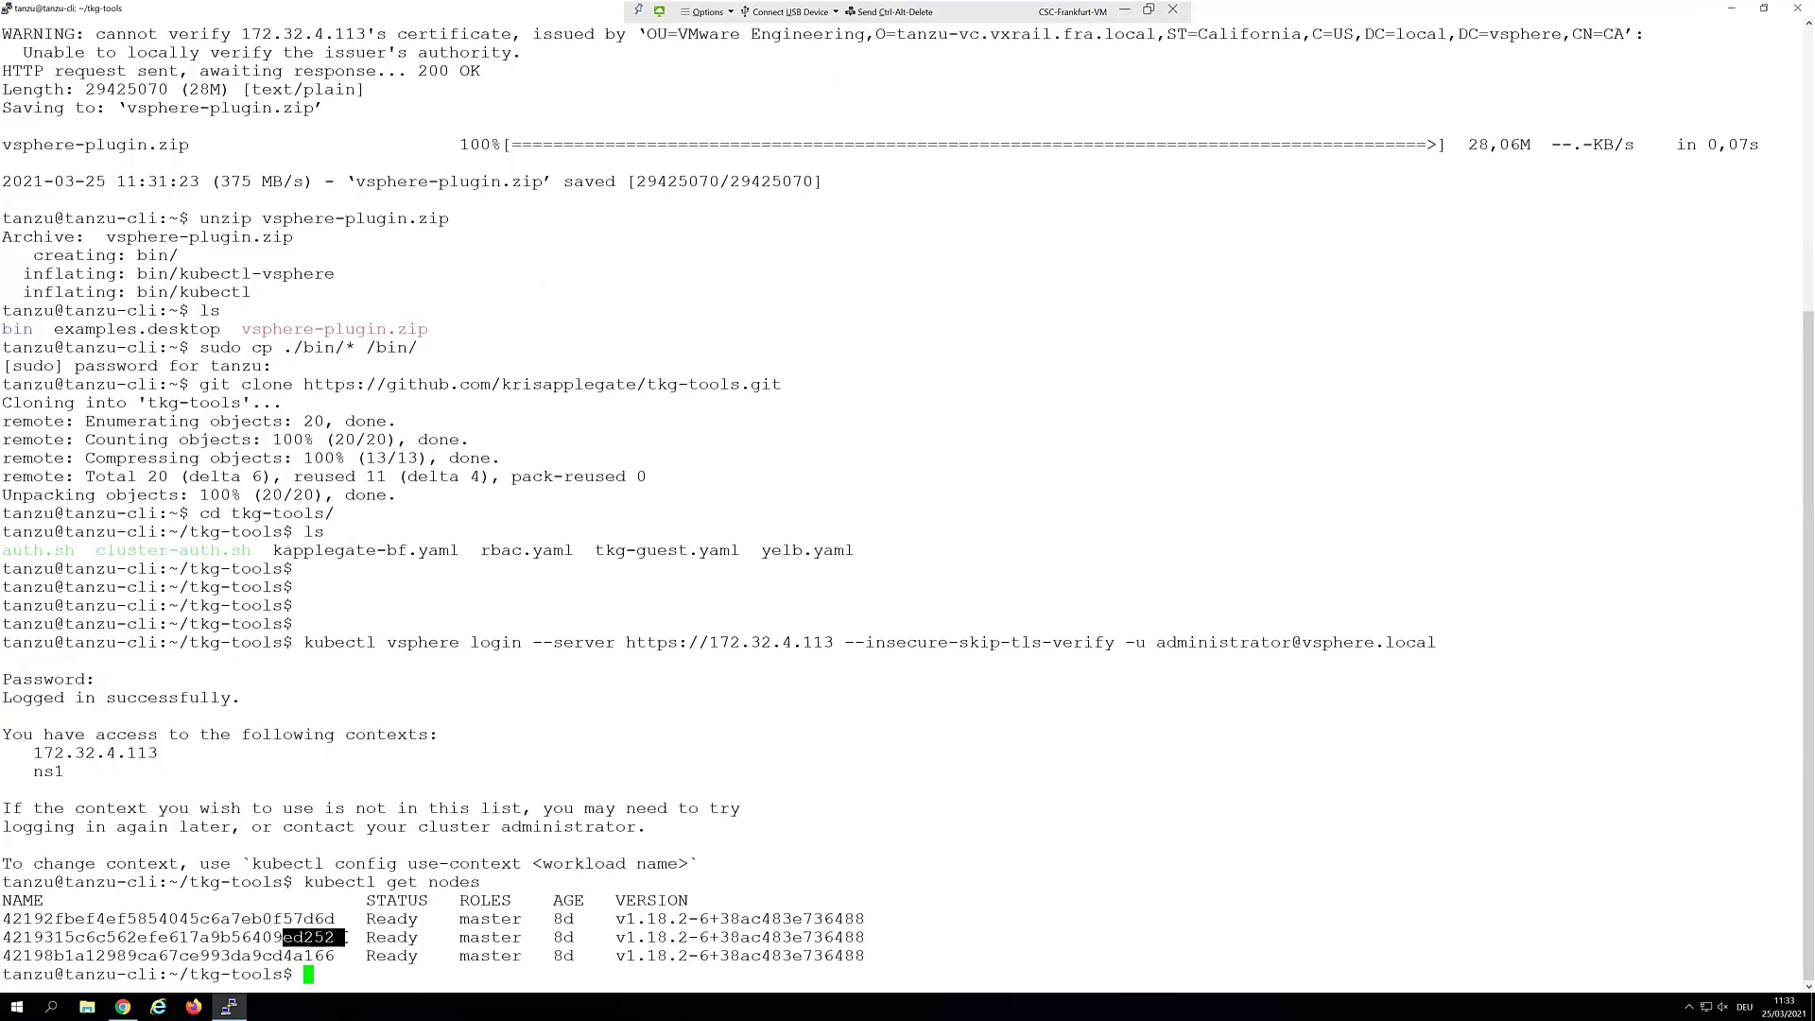
left_click(1733, 10)
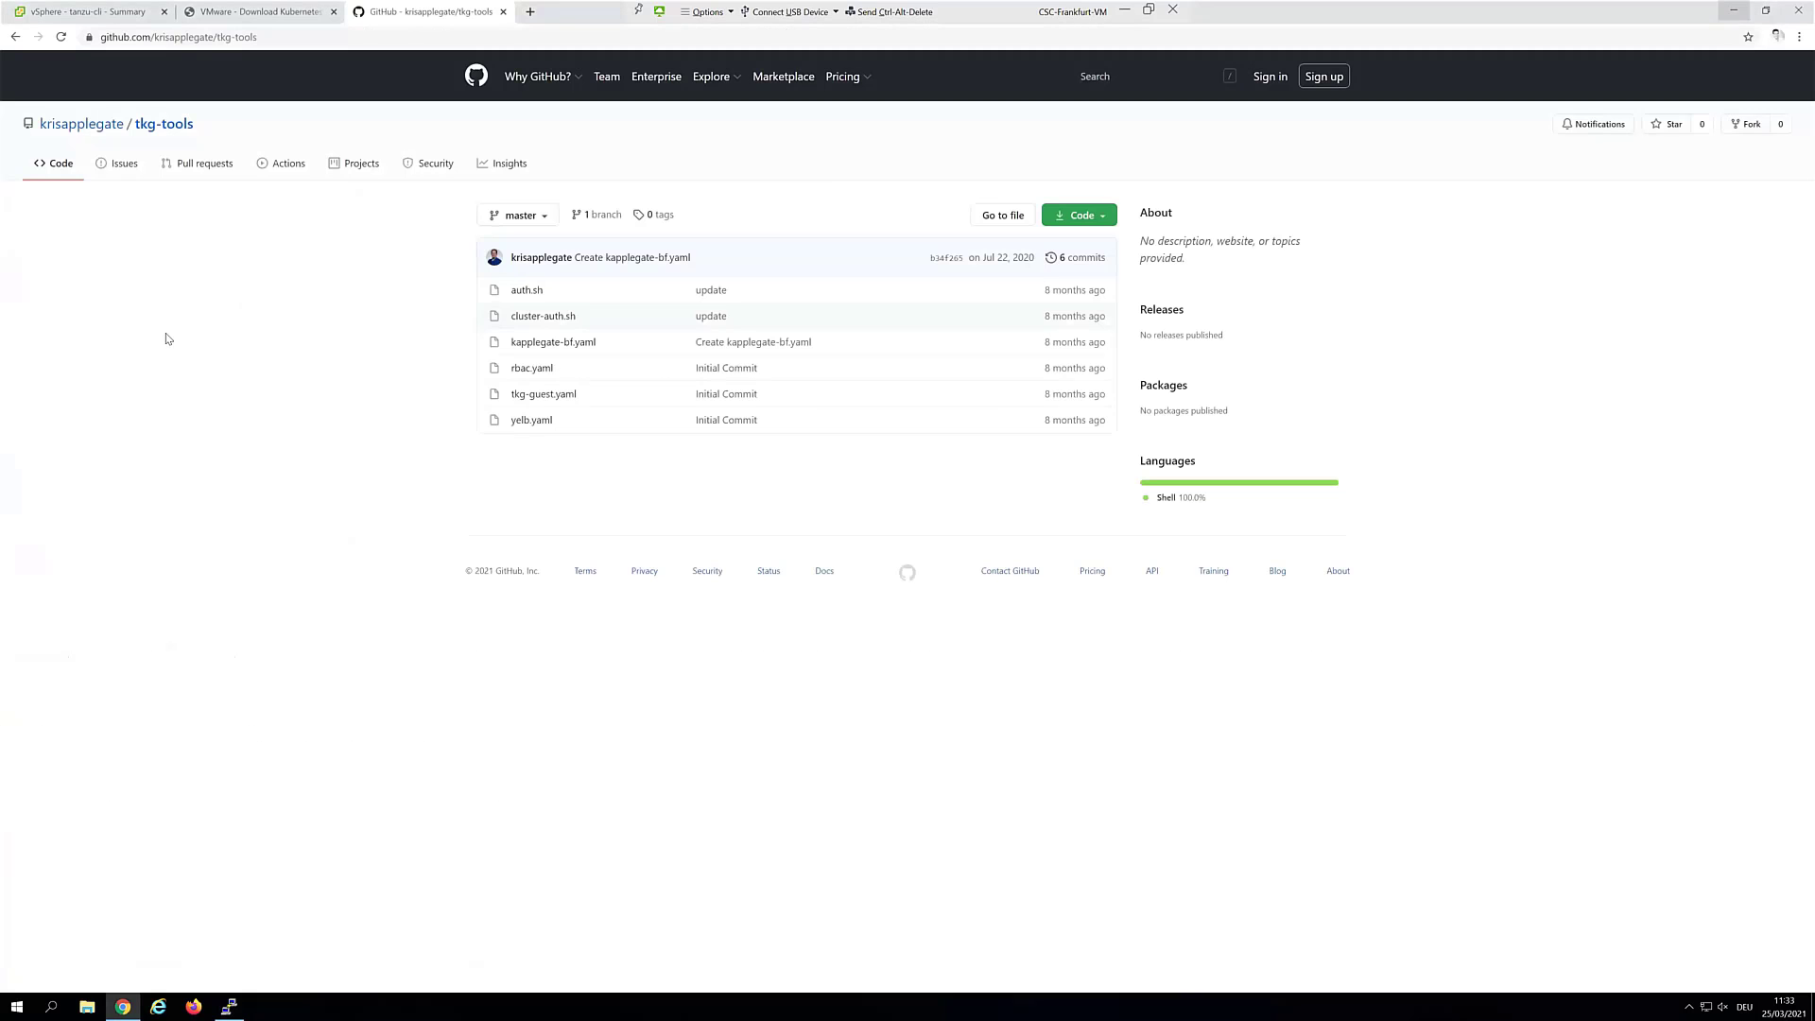
Check that SupervisorControlPlaneVM (1)'s DNS name matches the second listed node
left_click(115, 10)
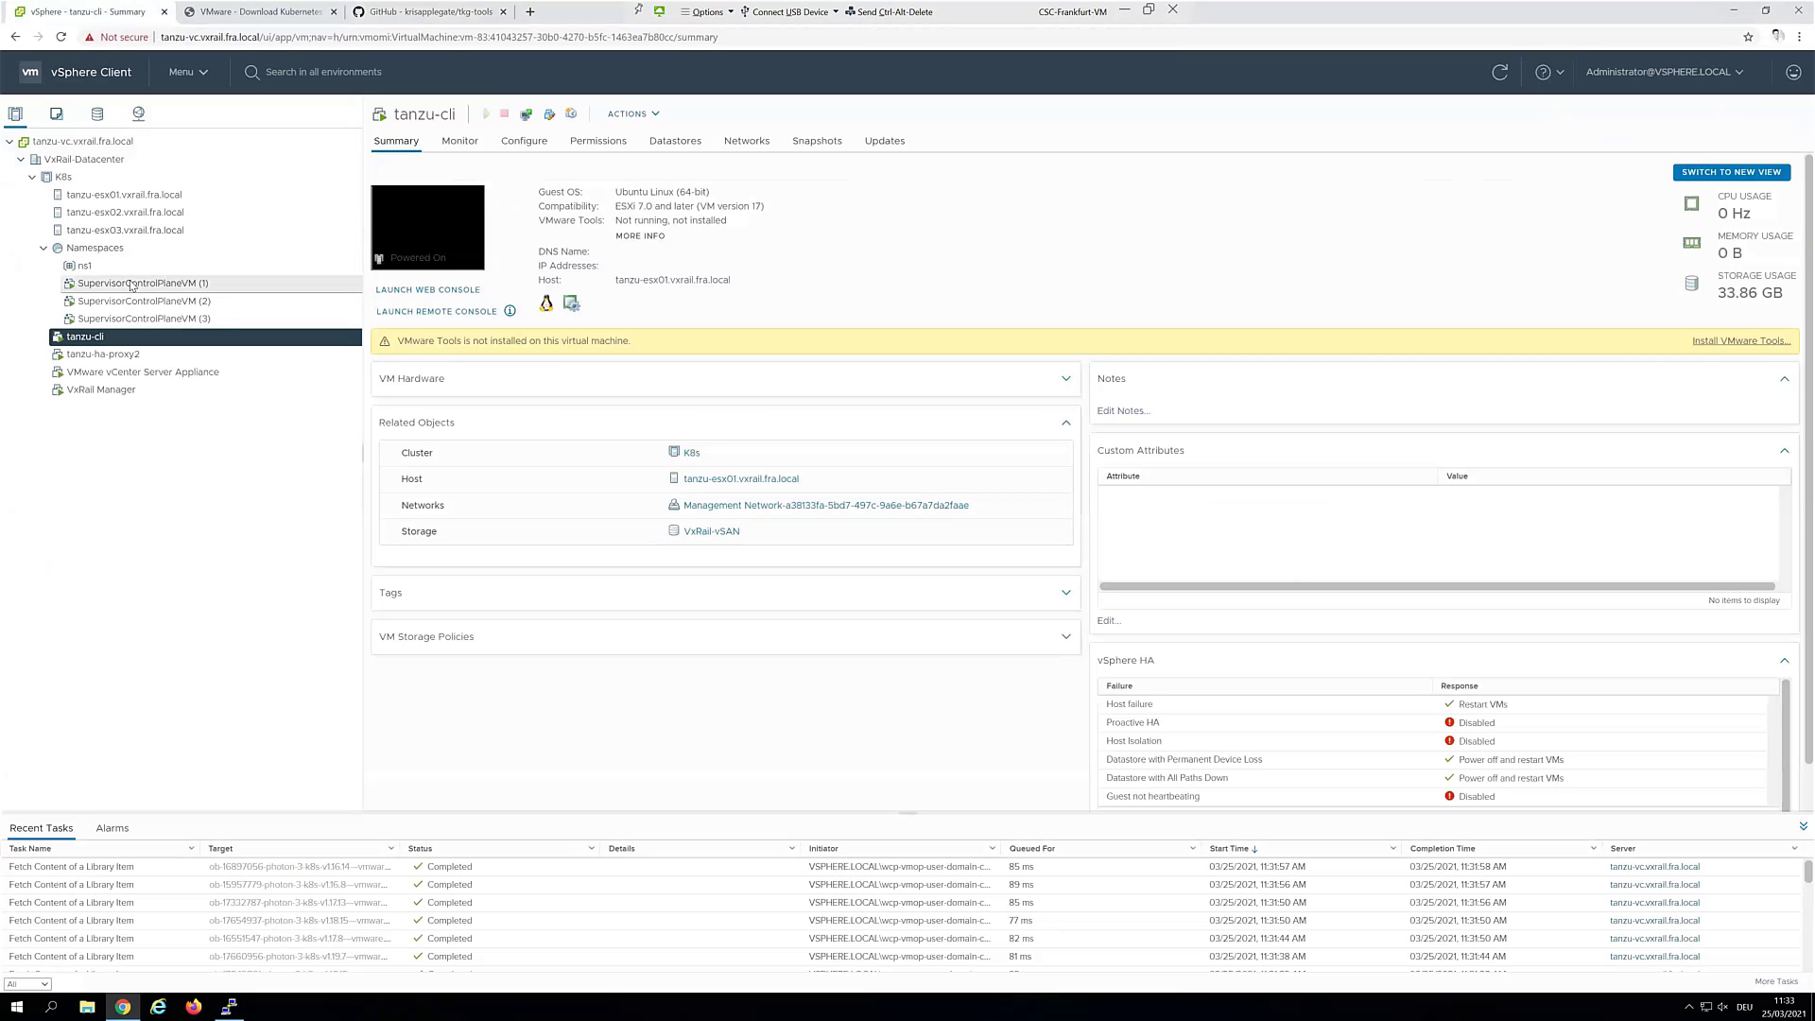
left_click(133, 284)
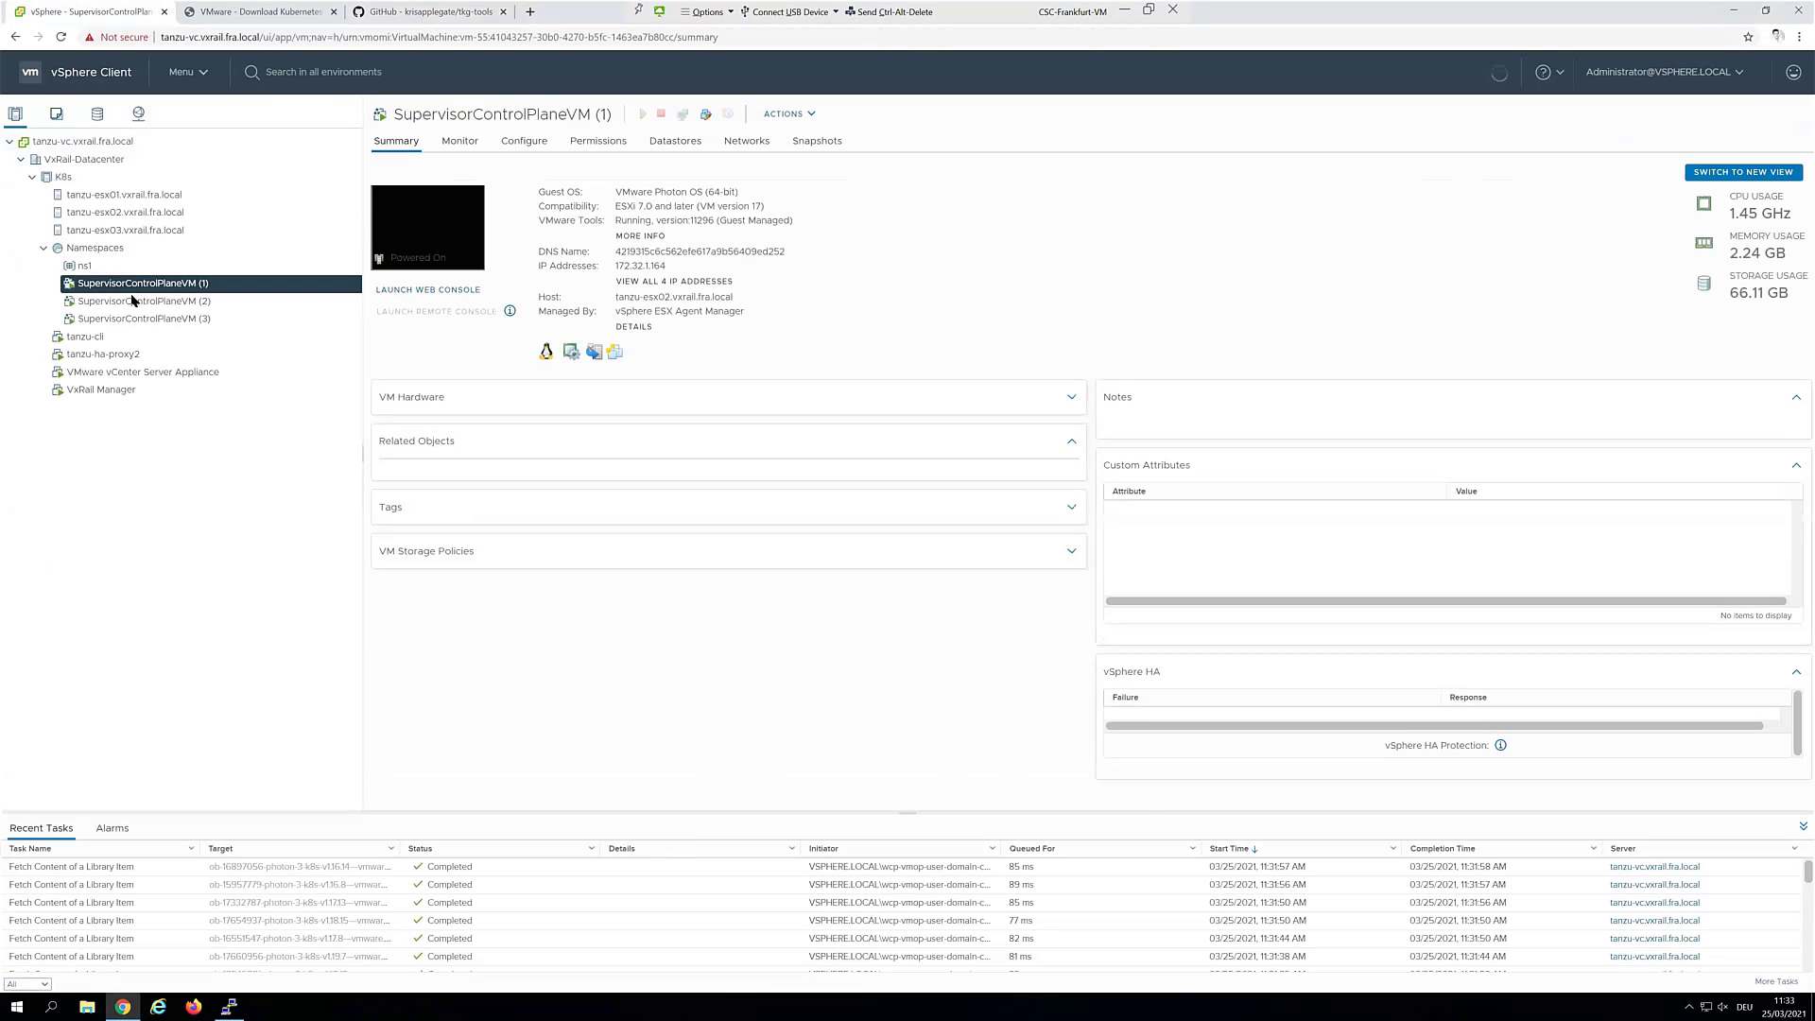
left_click_drag(785, 255, 620, 252)
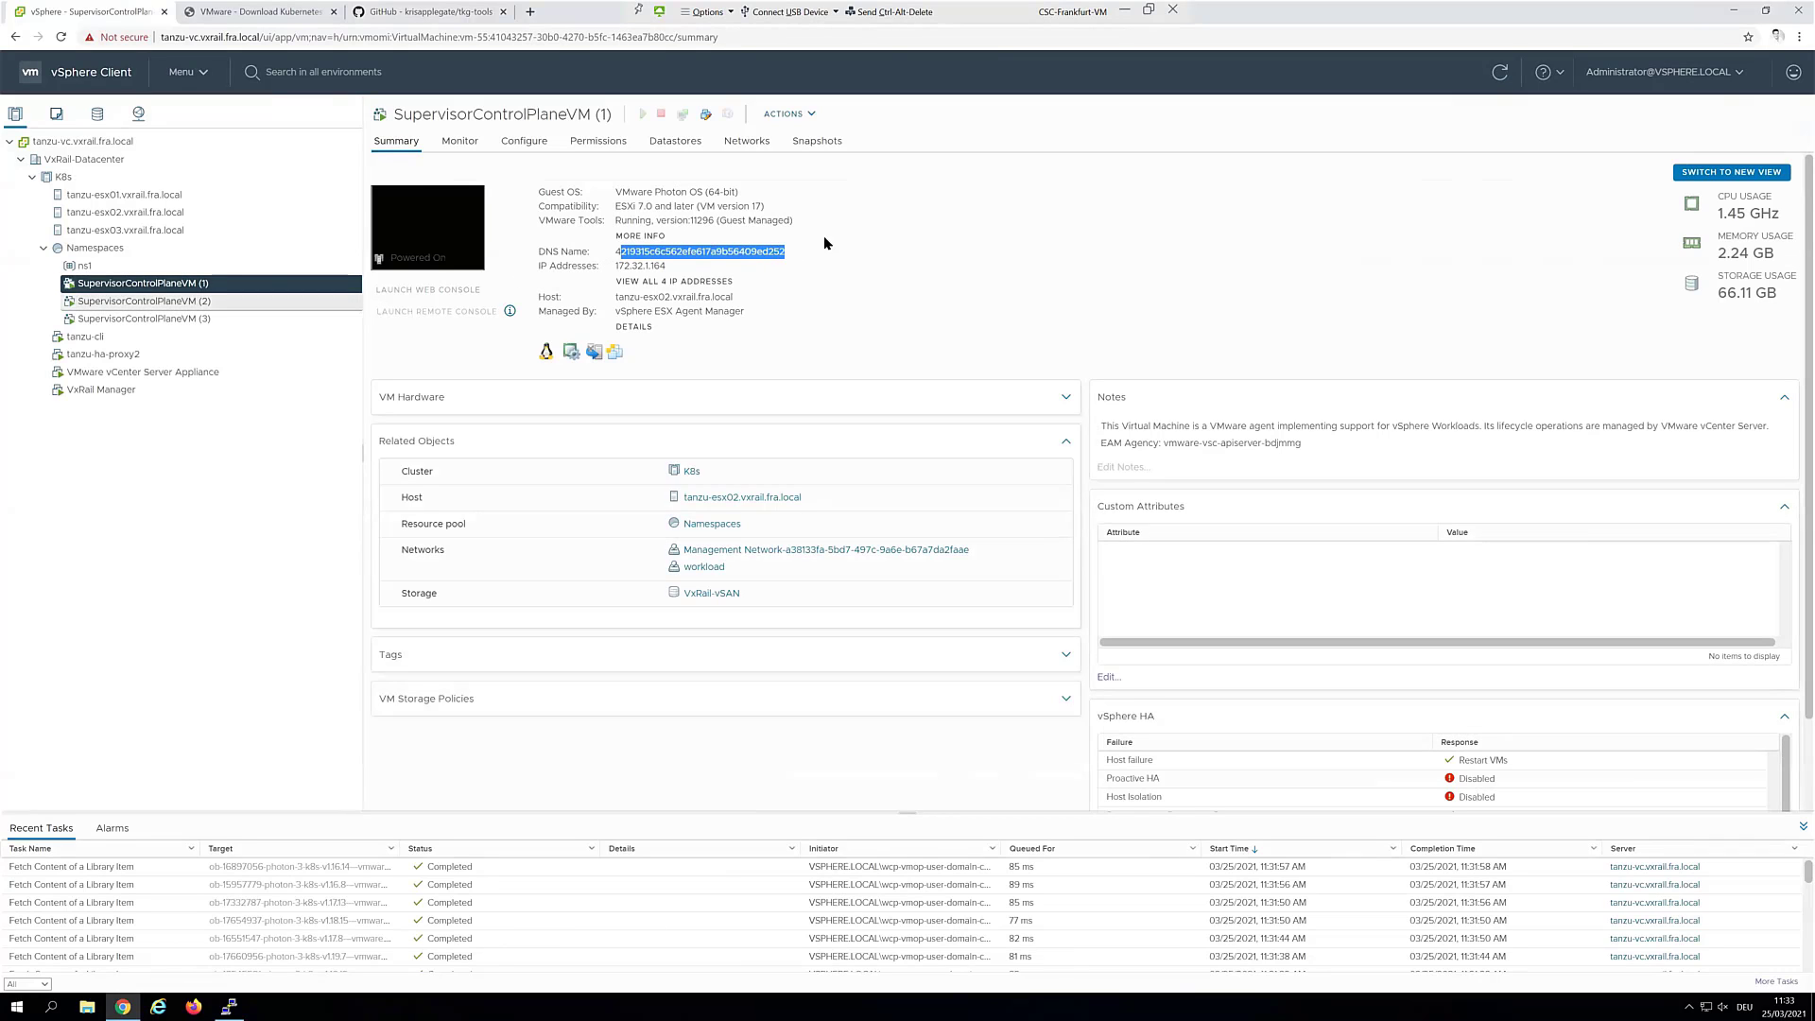
left_click(778, 252)
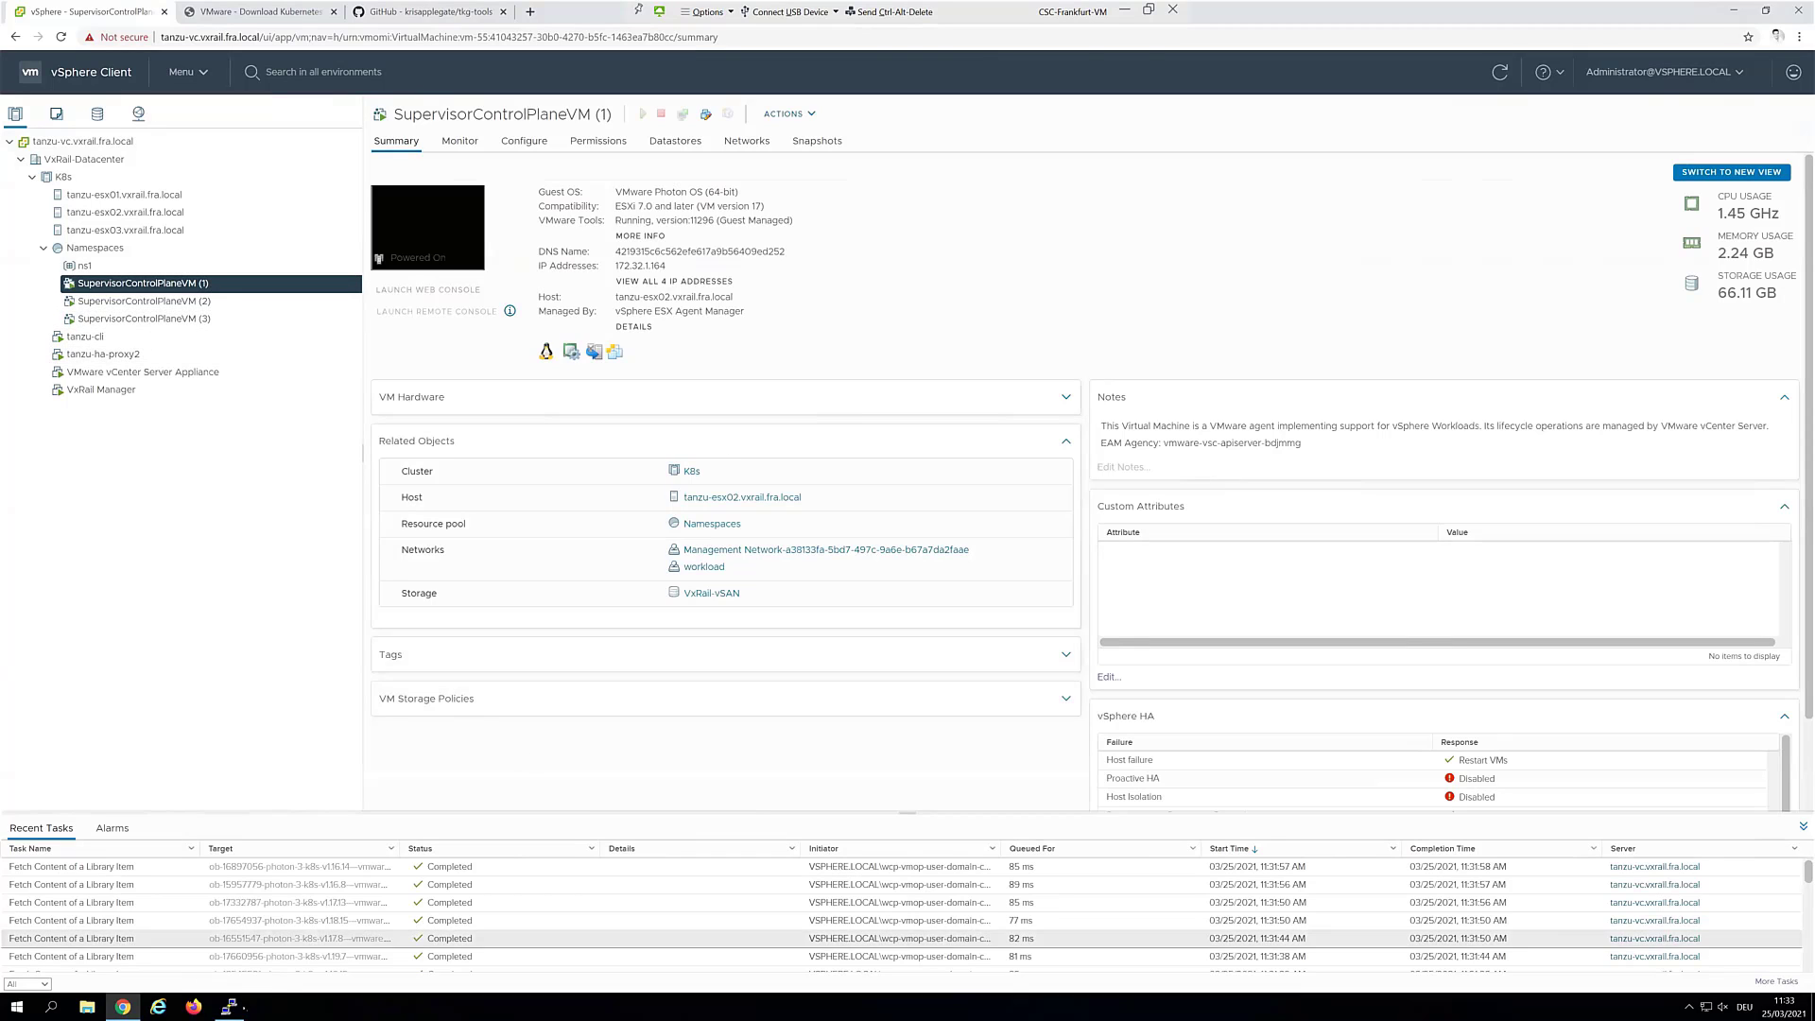
key("alt+Tab")
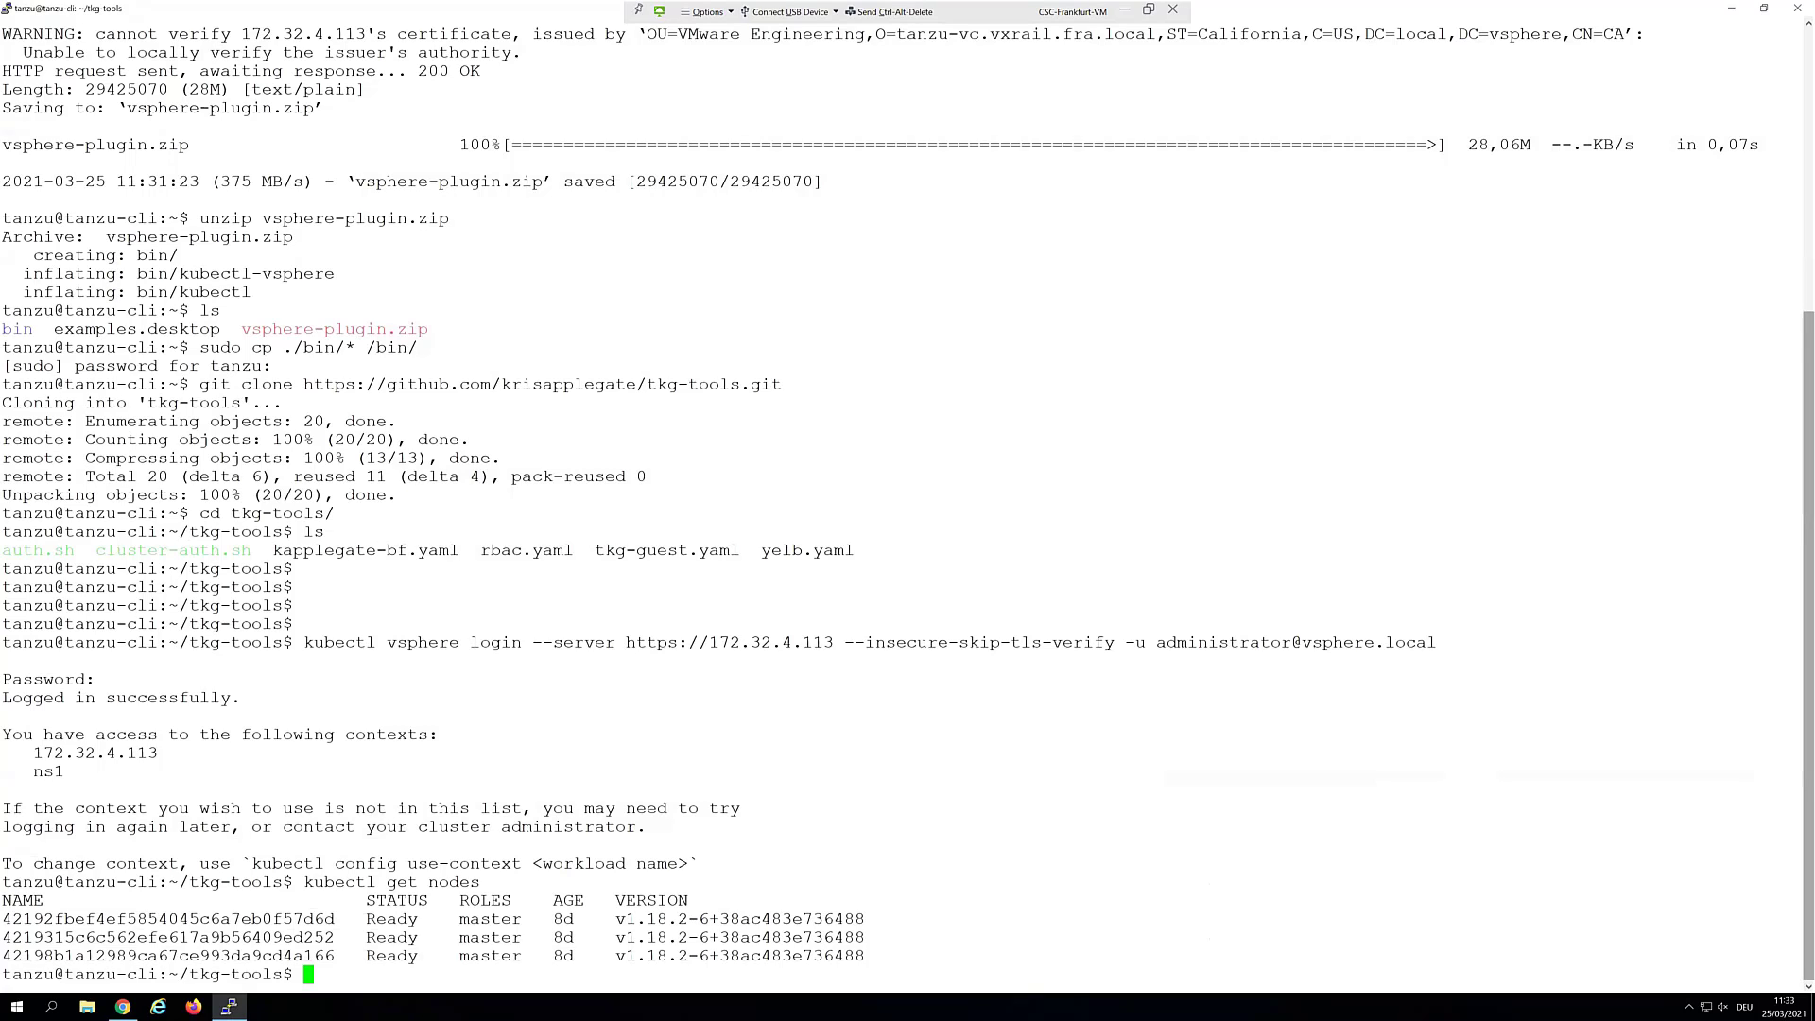
Run kubectl vsphere logout and enter the login command for the non-admin user
type("kubectl vsphere logout")
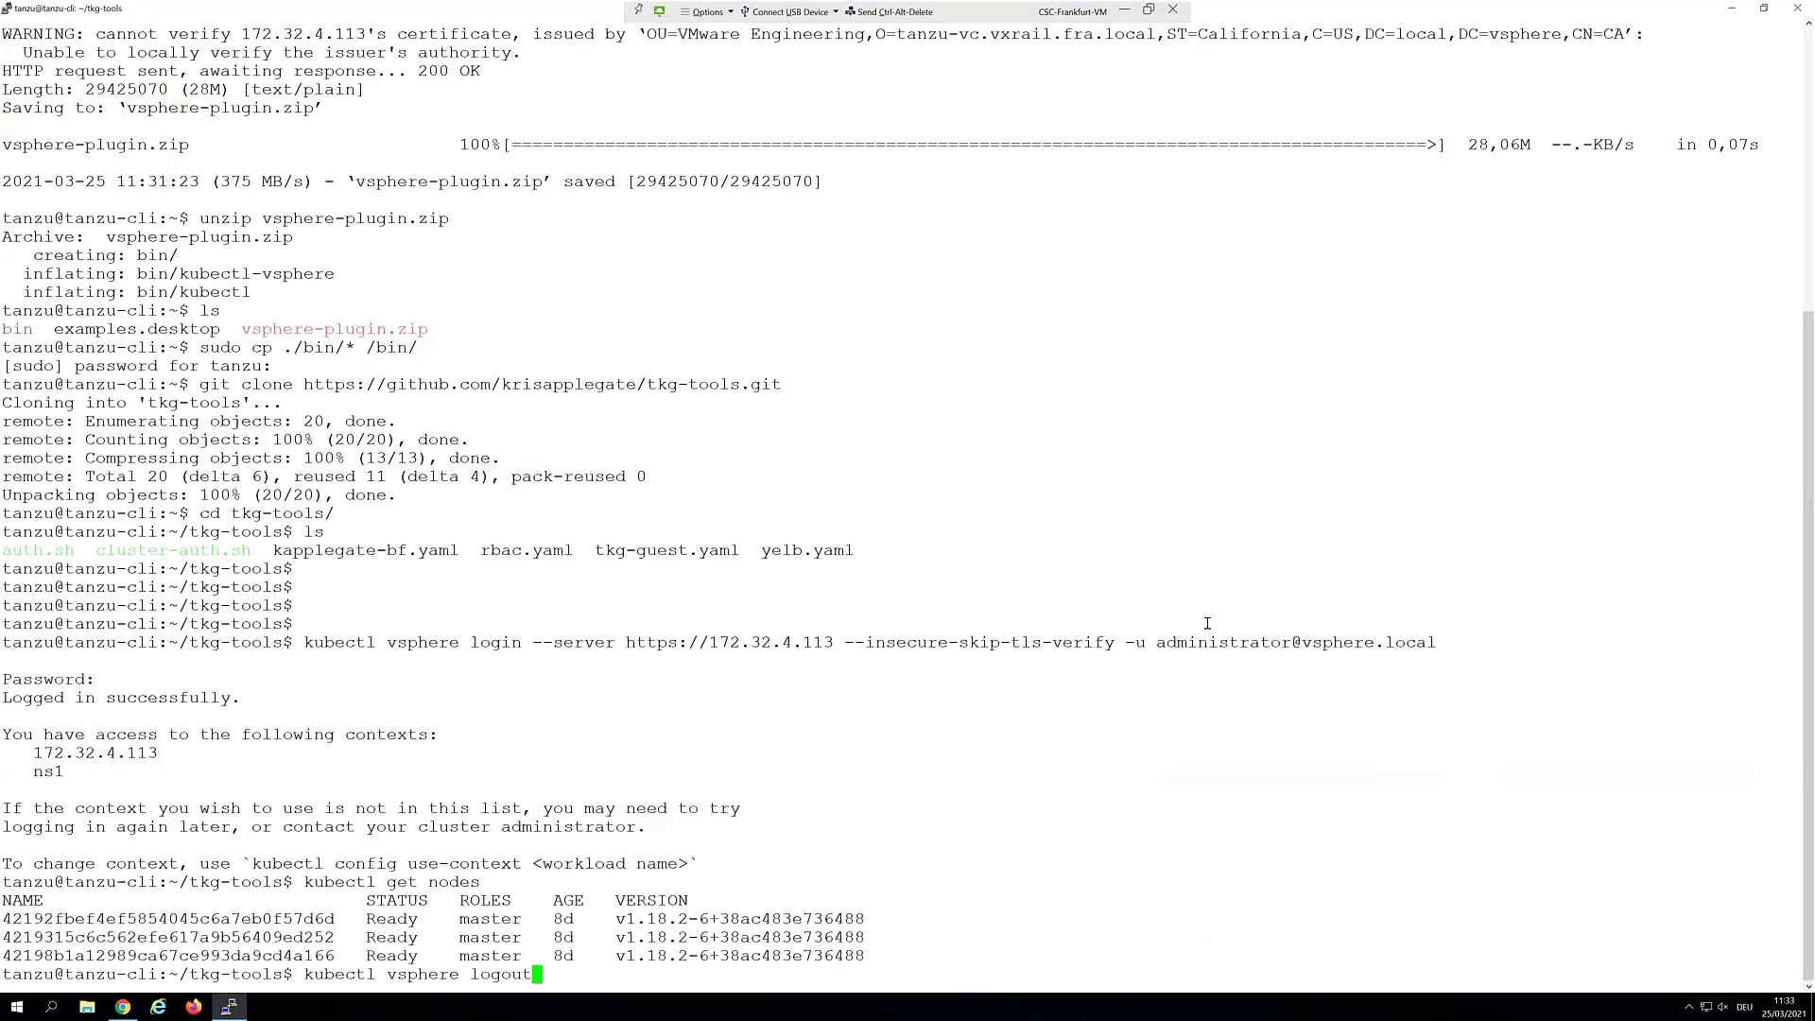
key("Return")
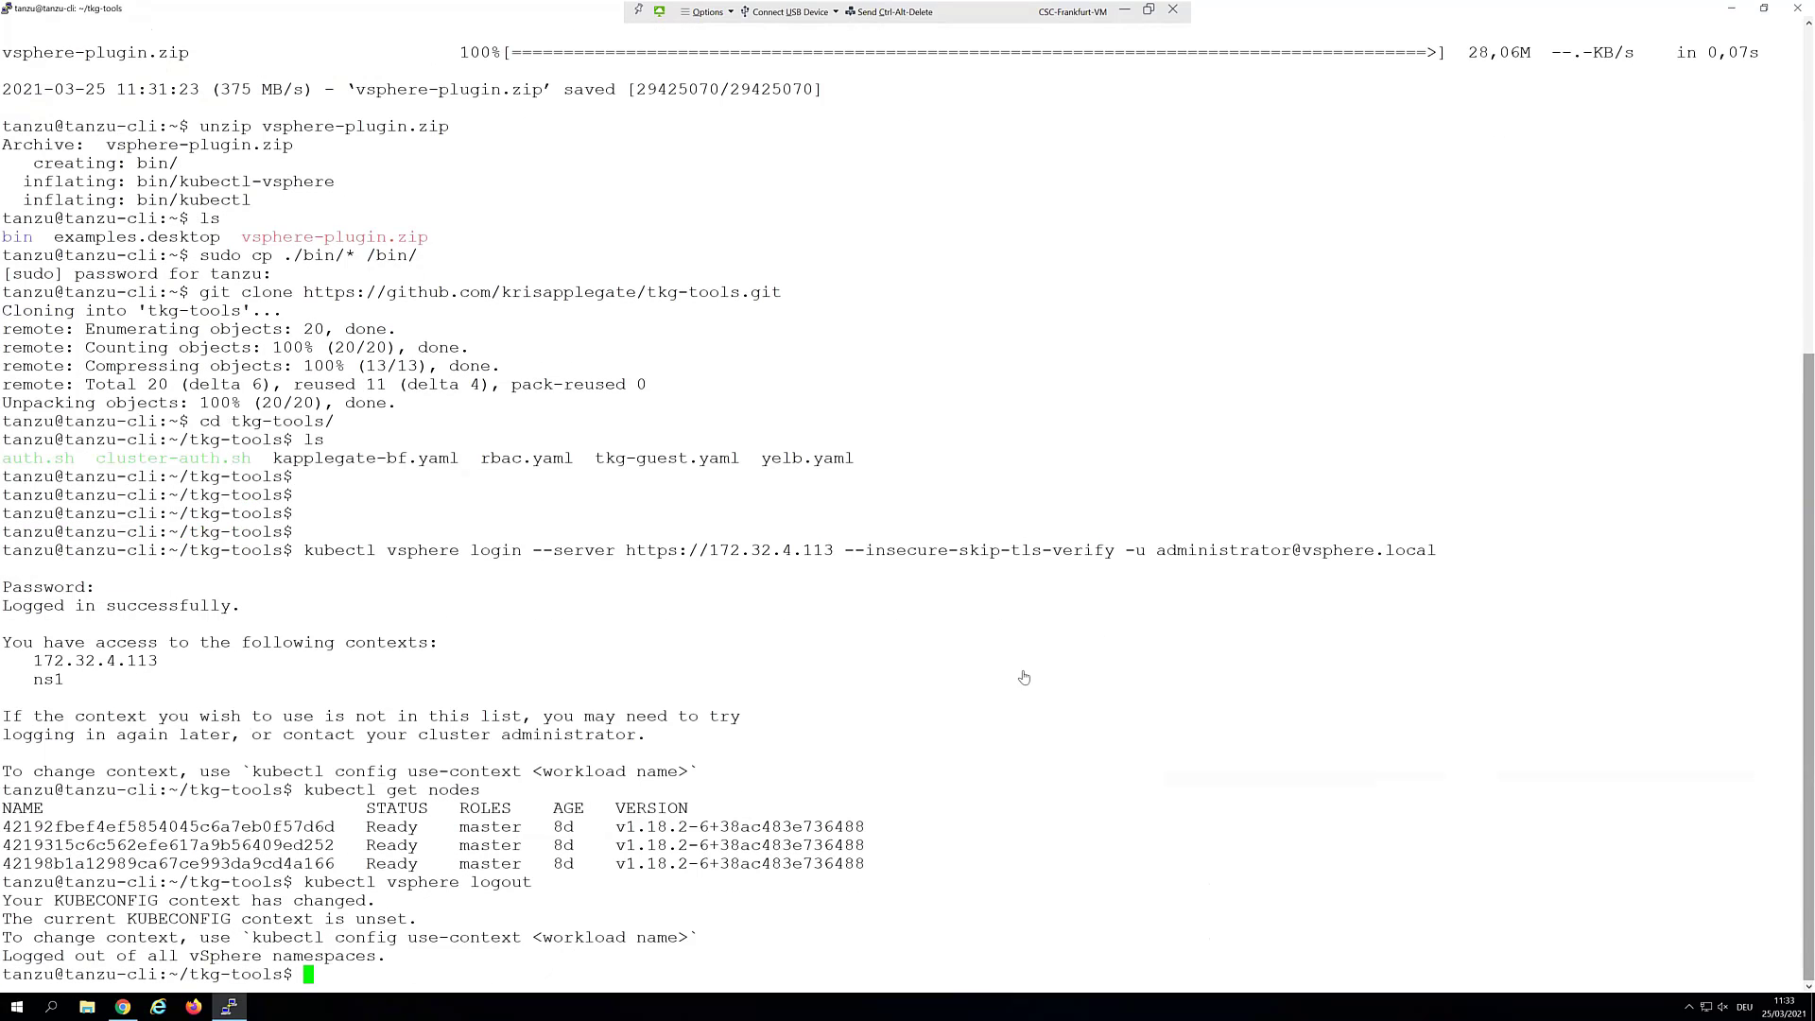
key("ctrl+shift+v")
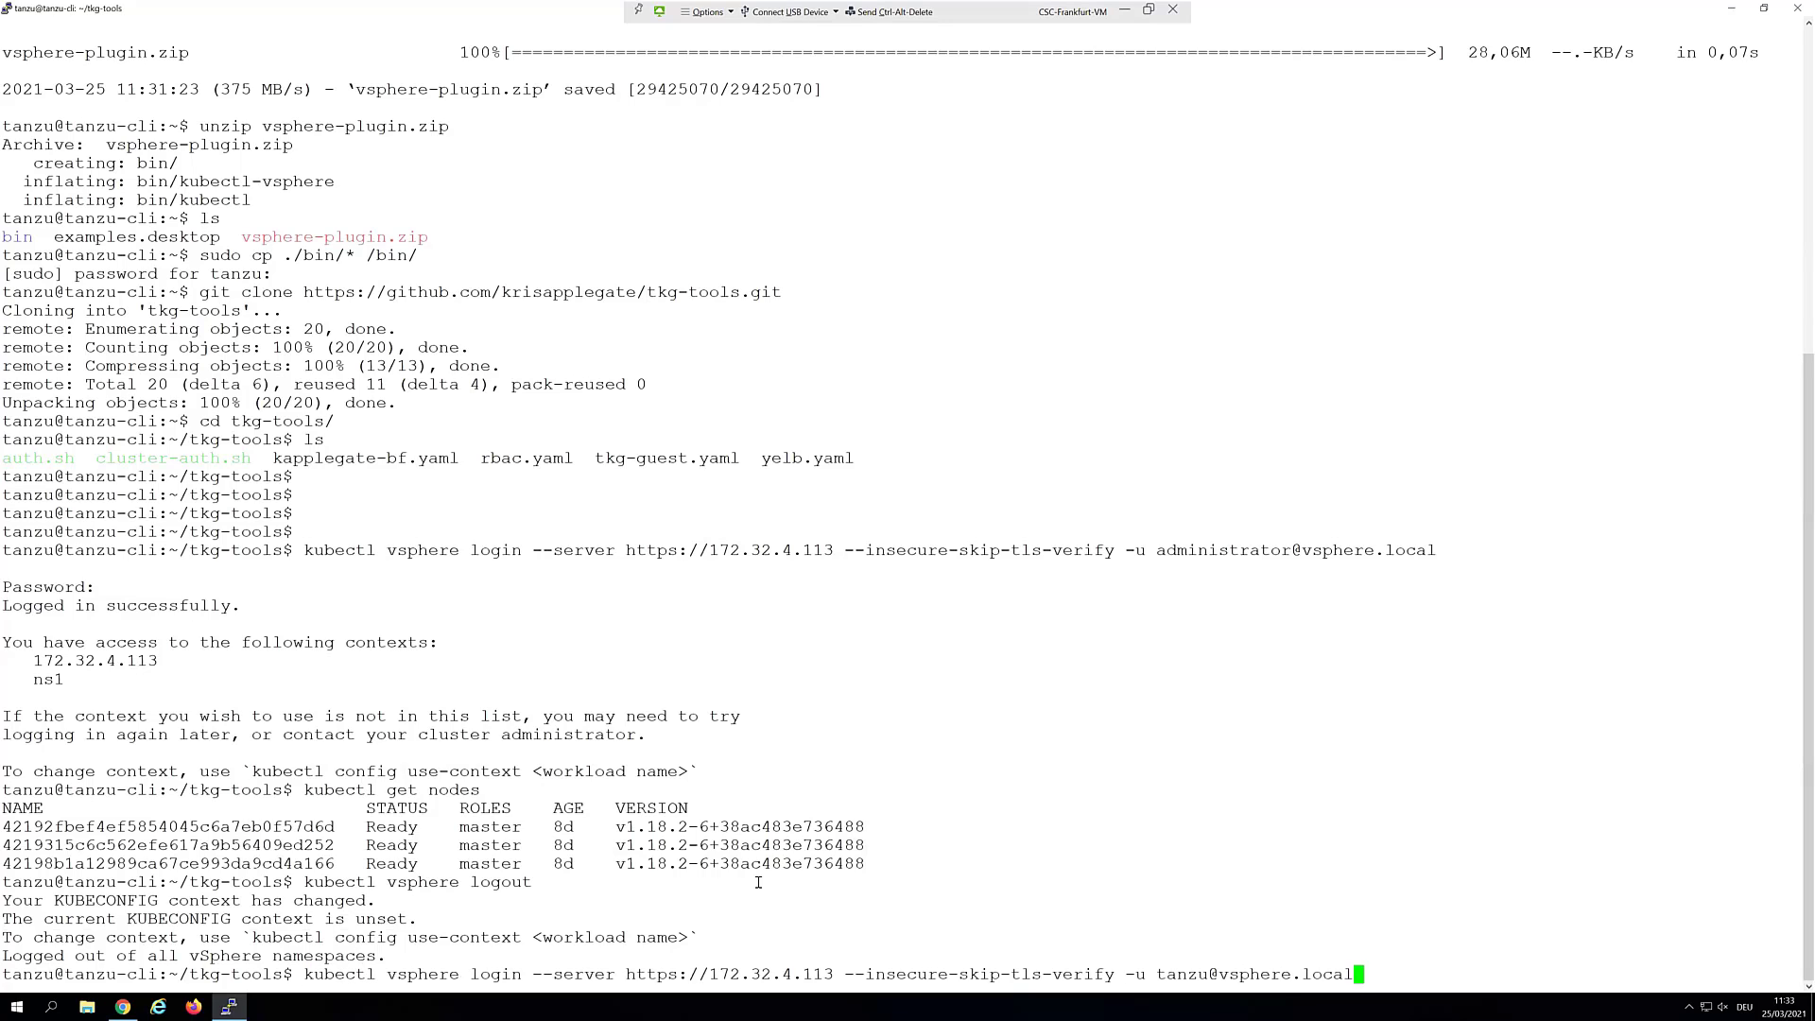
Log in as the non-admin user, see get nodes fail as Forbidden, and view ns1 in vSphere
key("Return")
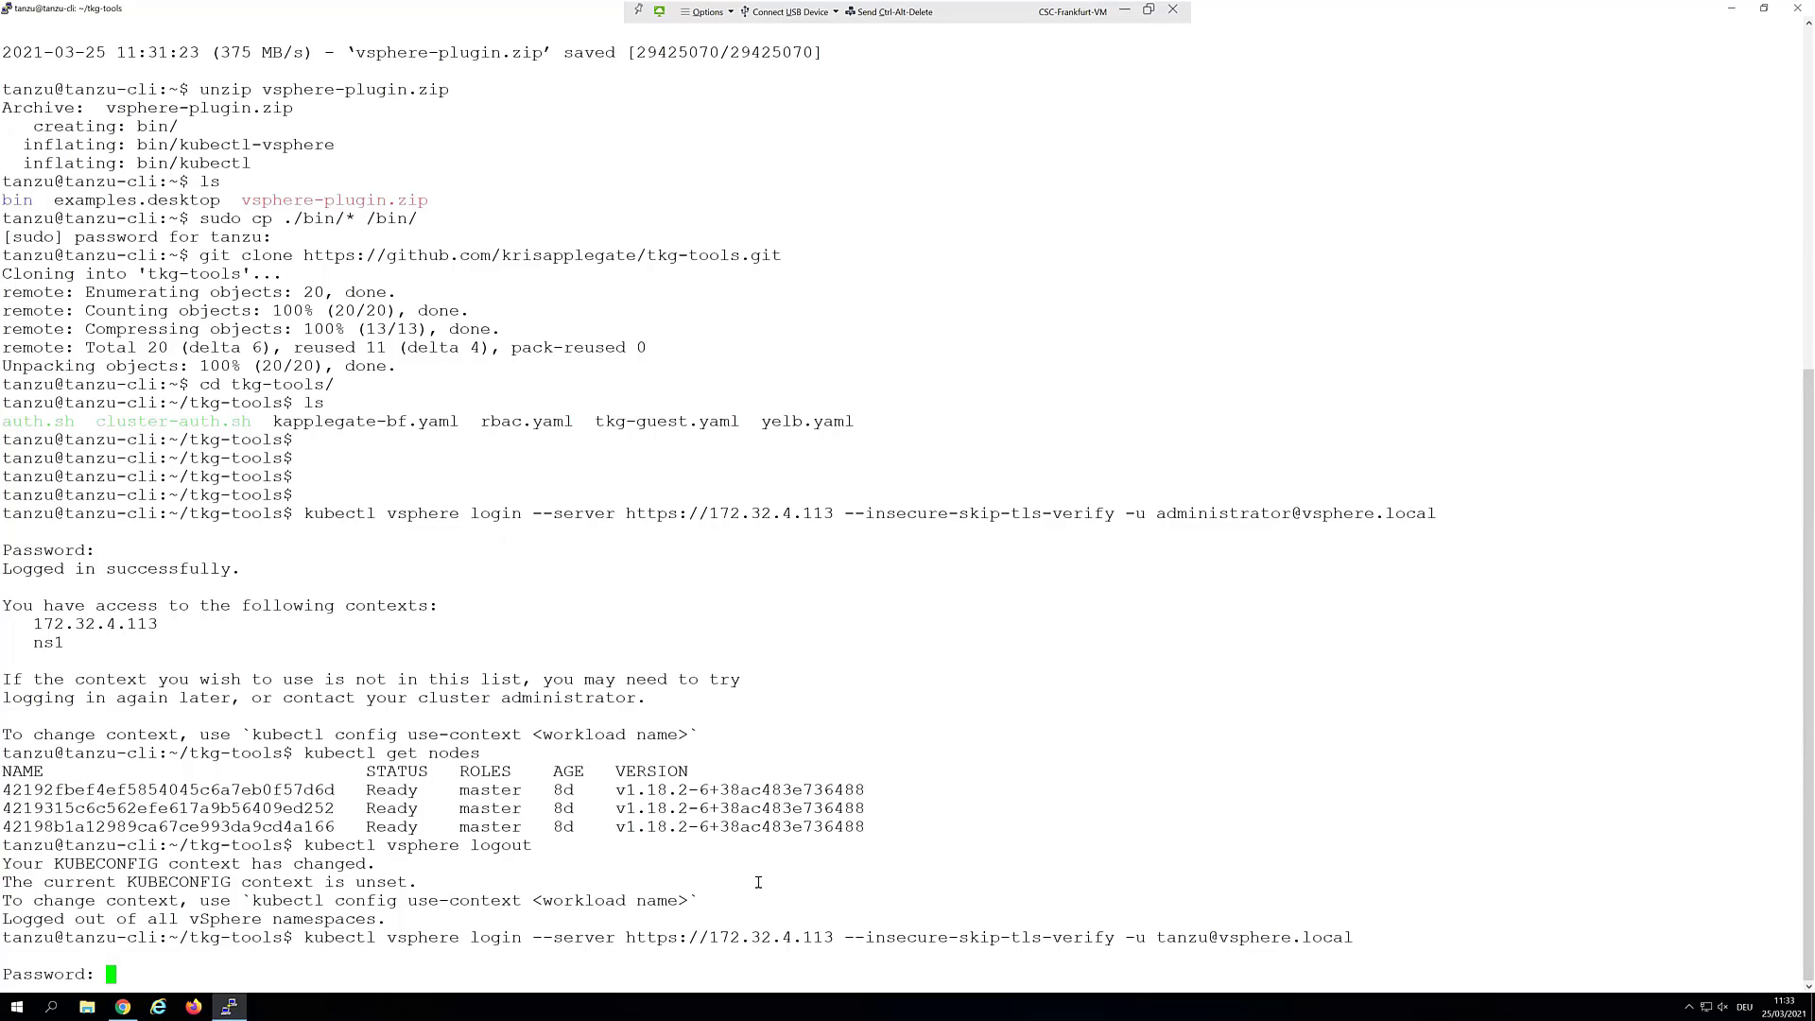
key("Return")
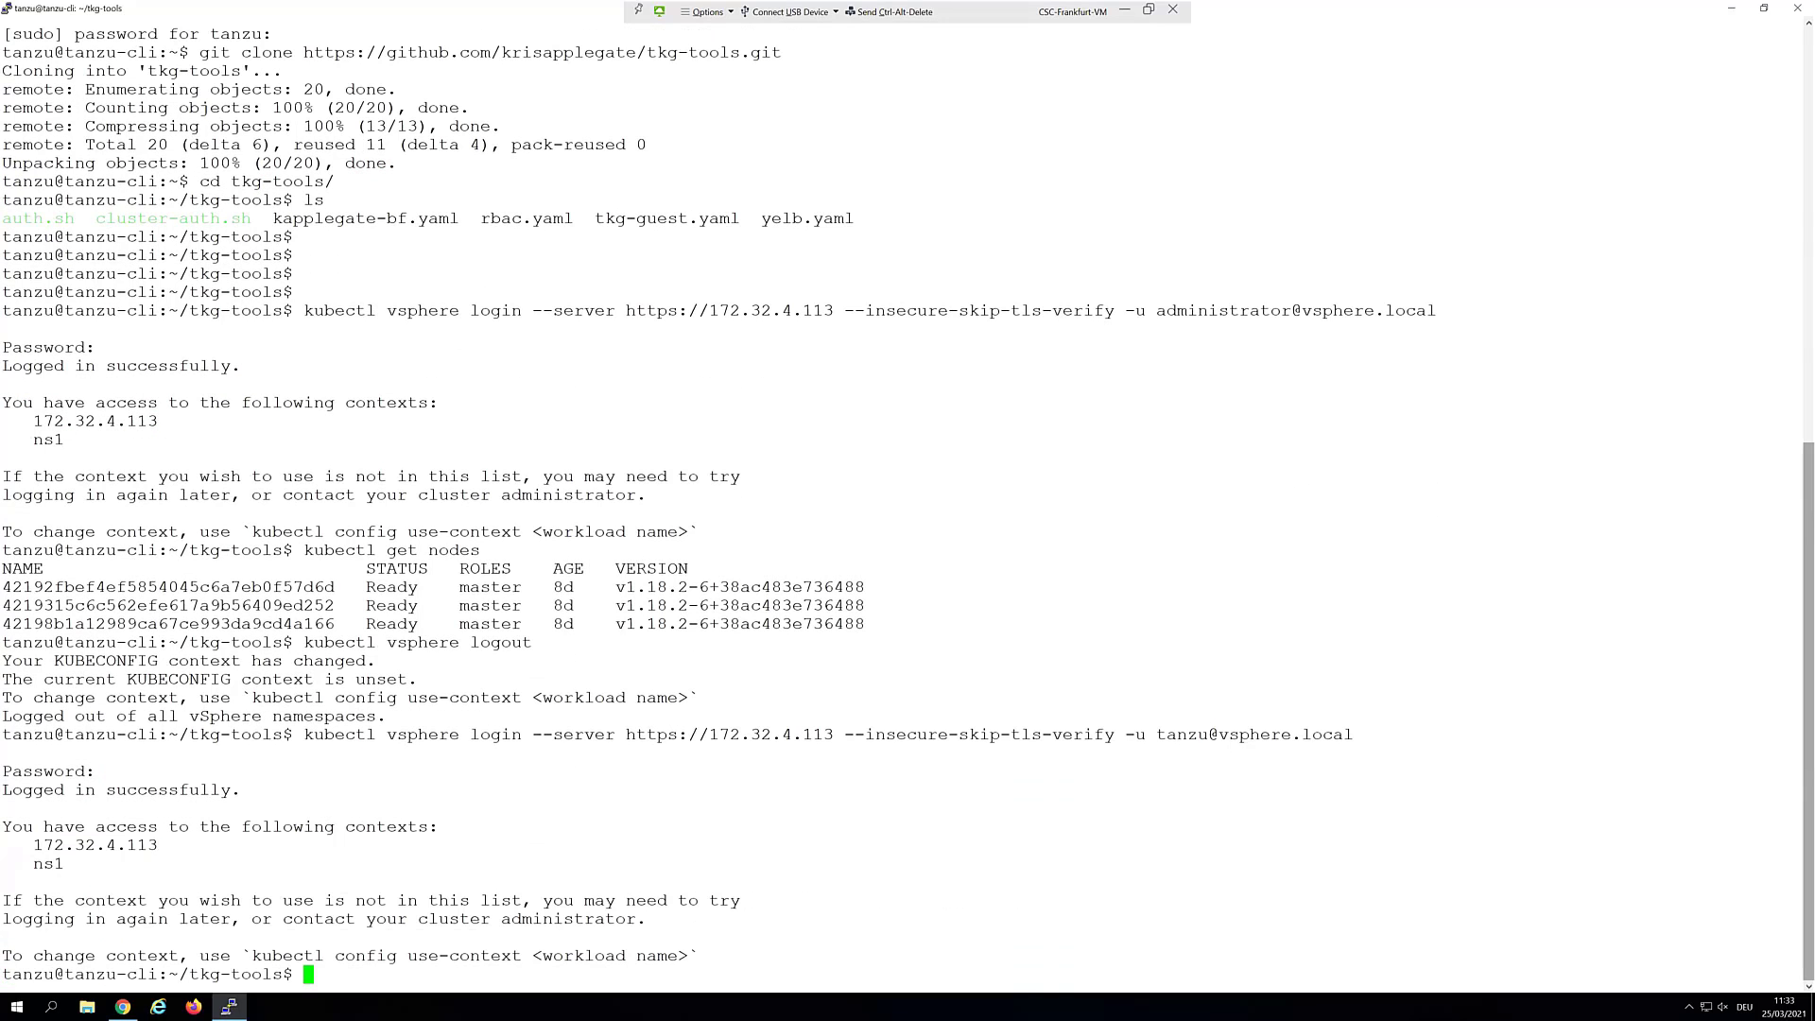
right_click(1115, 650)
key("Return")
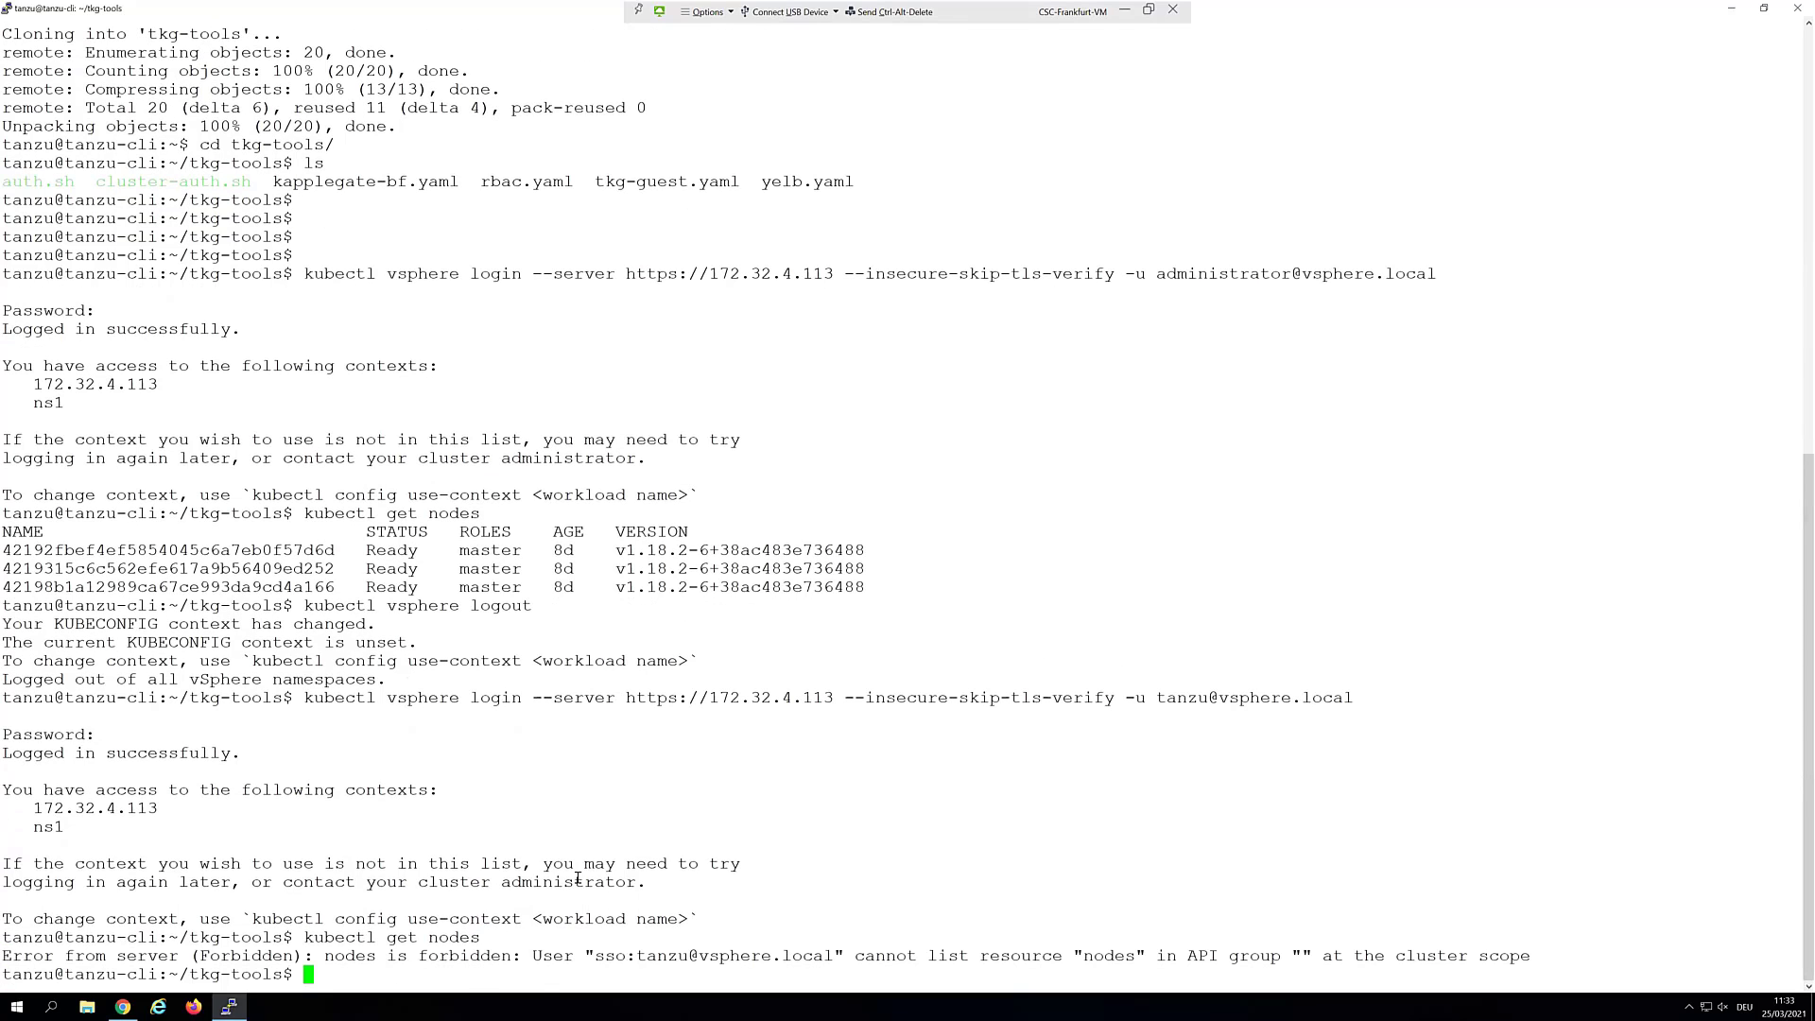
left_click(1731, 9)
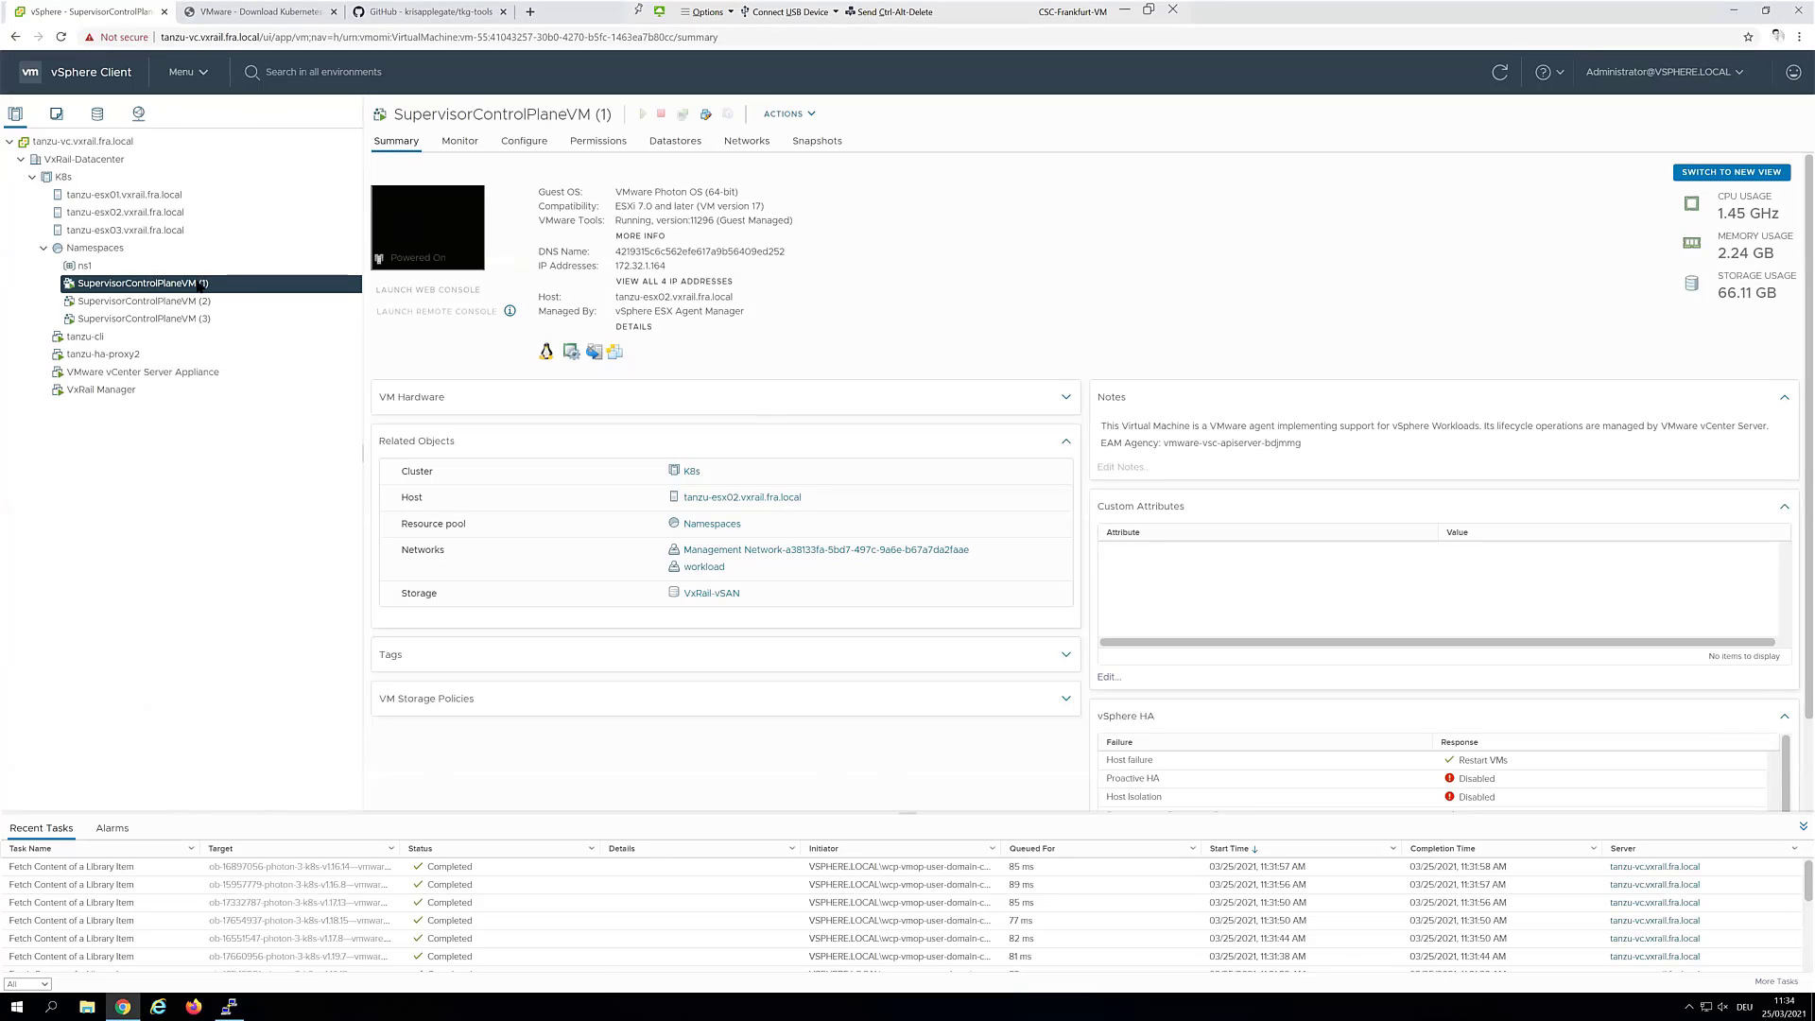
left_click(189, 268)
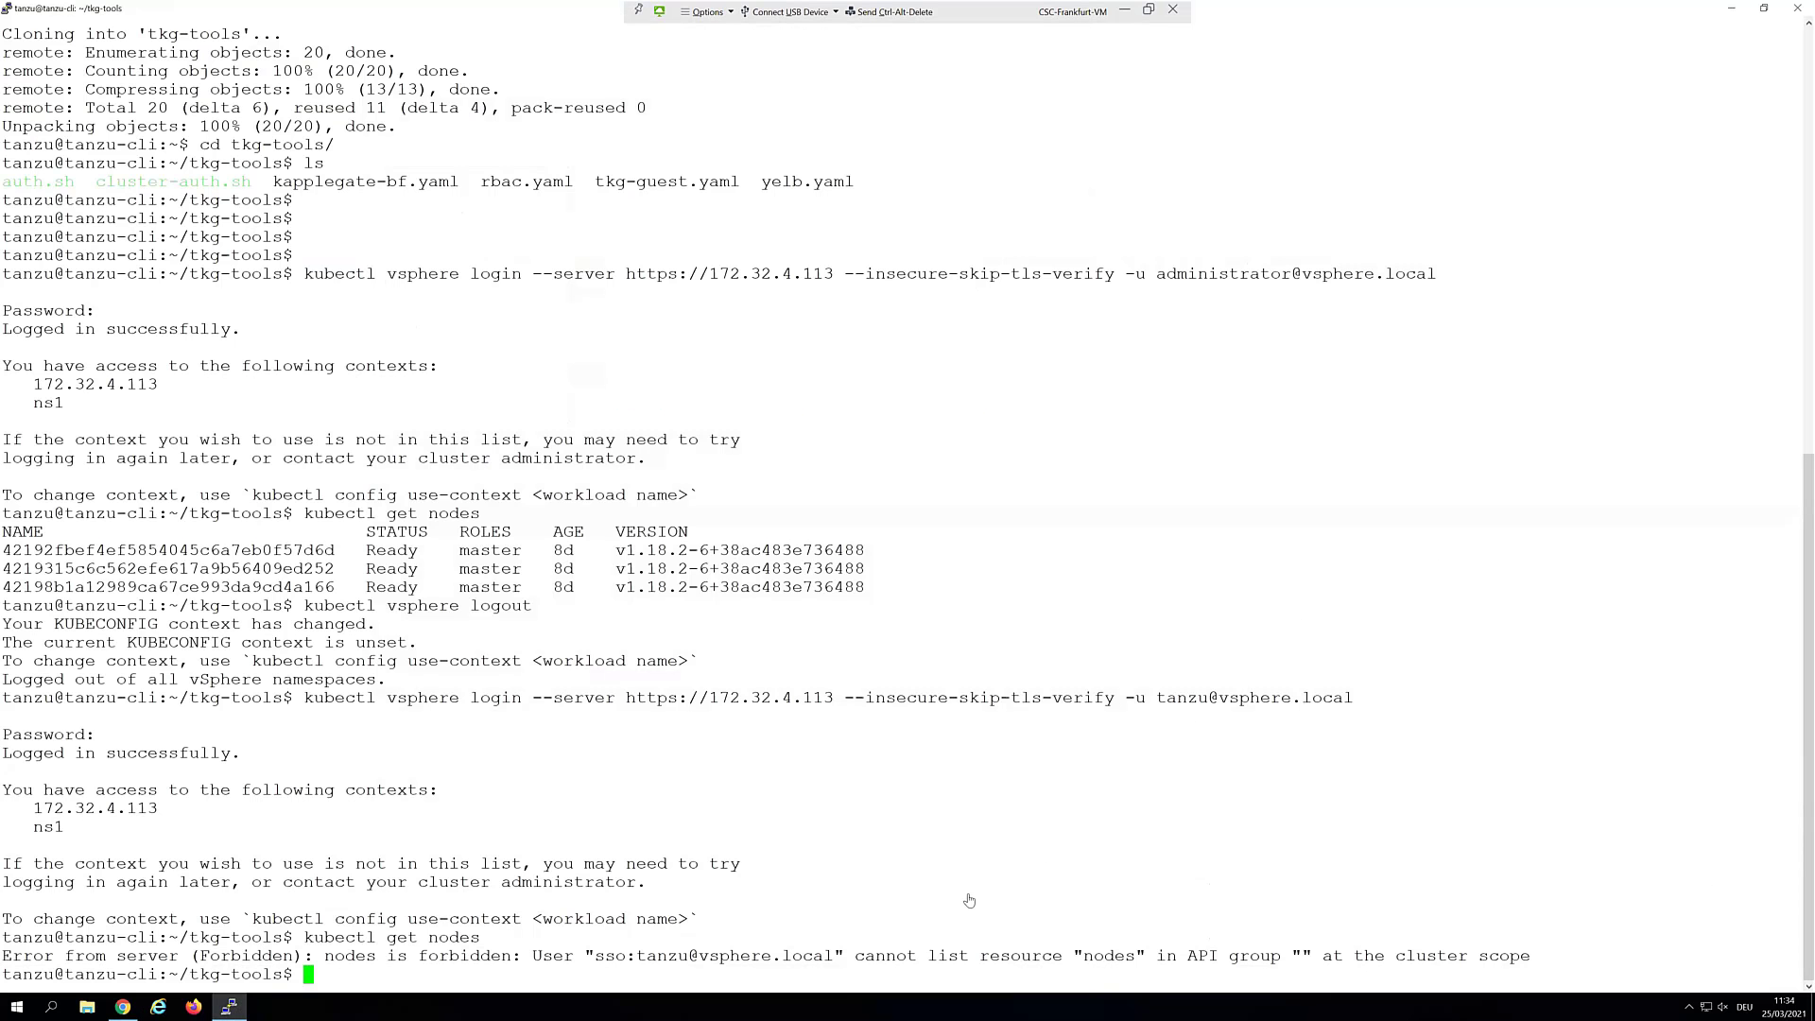
Copy tkg-guest.yaml to prod.yaml and open it in vi
type("cp t")
key("Tab")
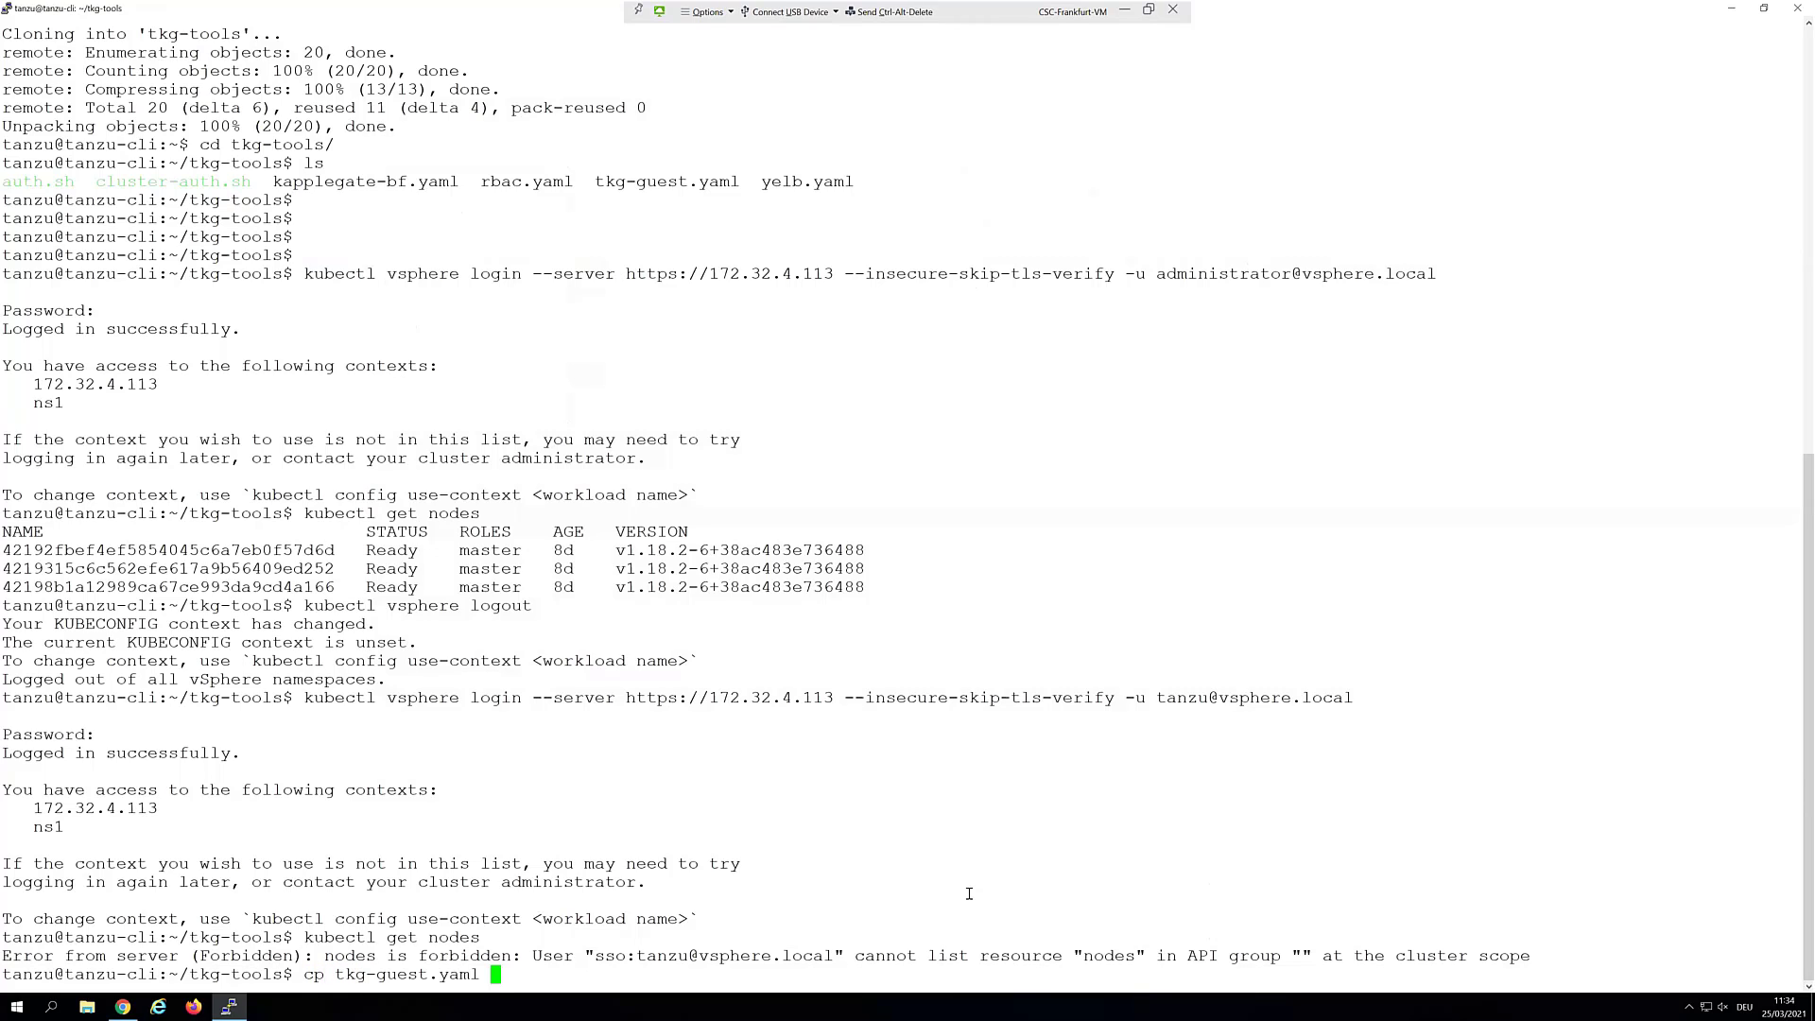
type("prod.yaml")
key("Return")
type("vi prod.yaml")
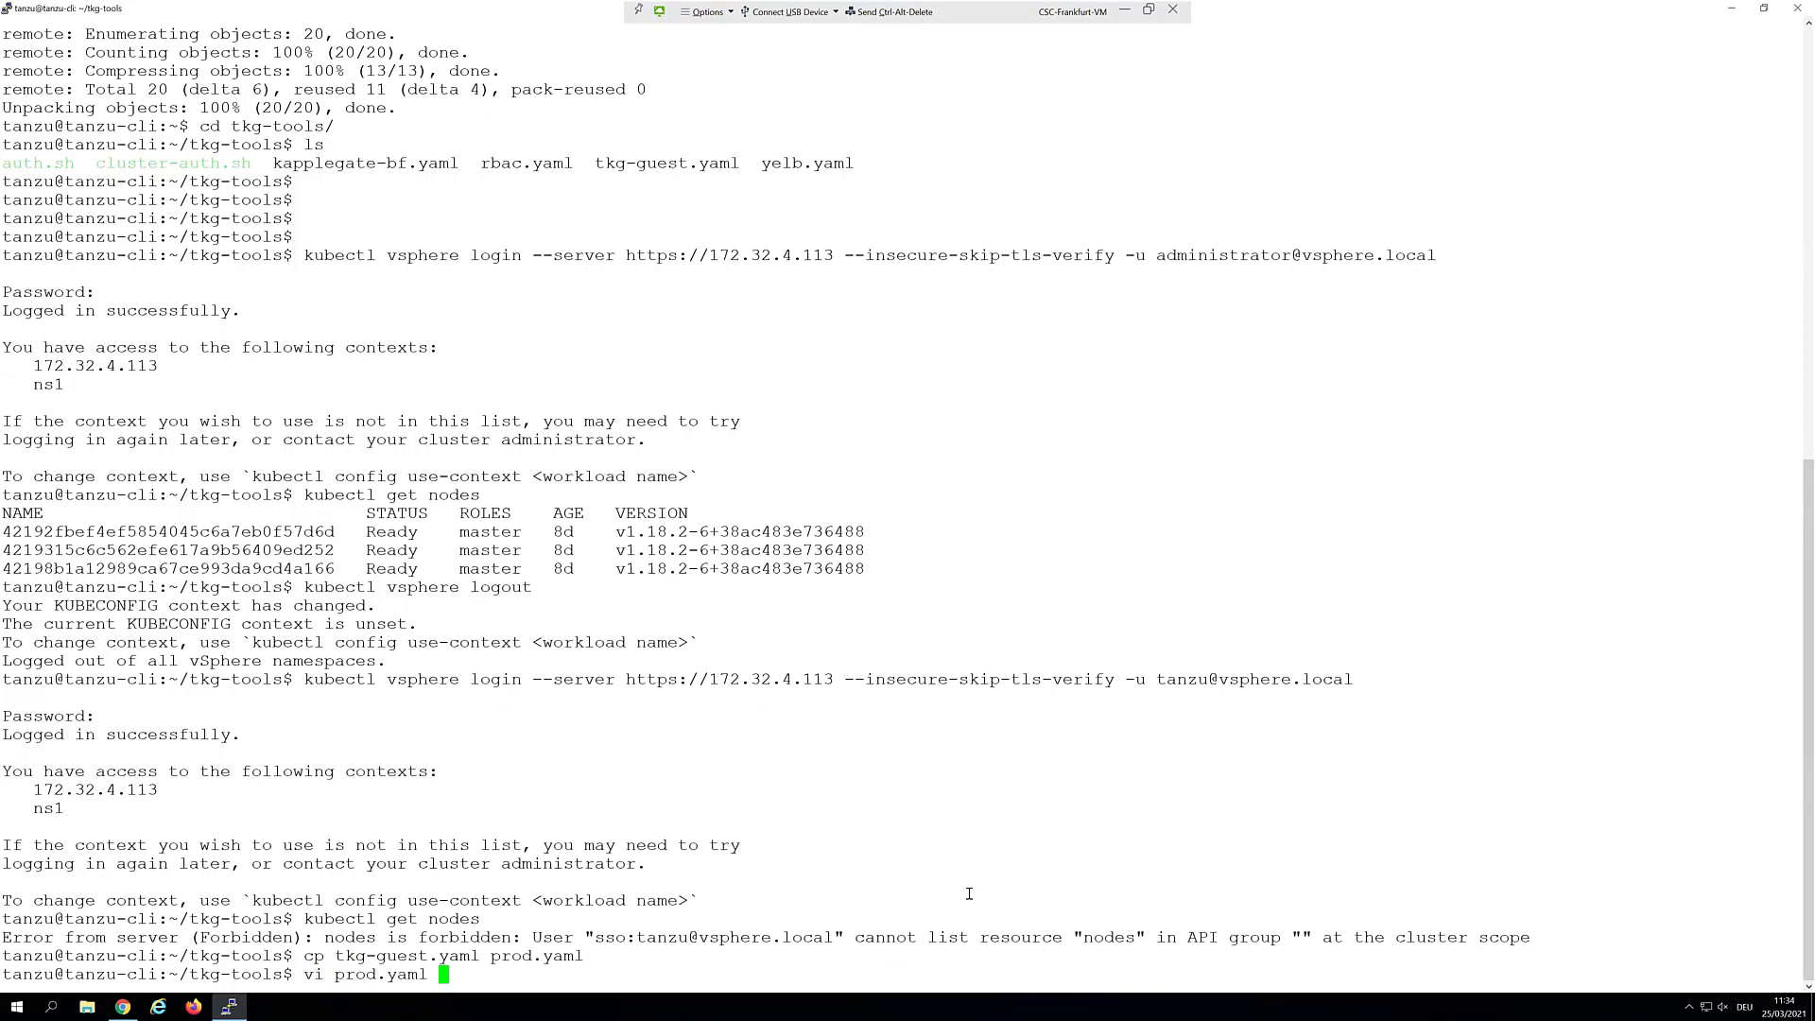
key("Return")
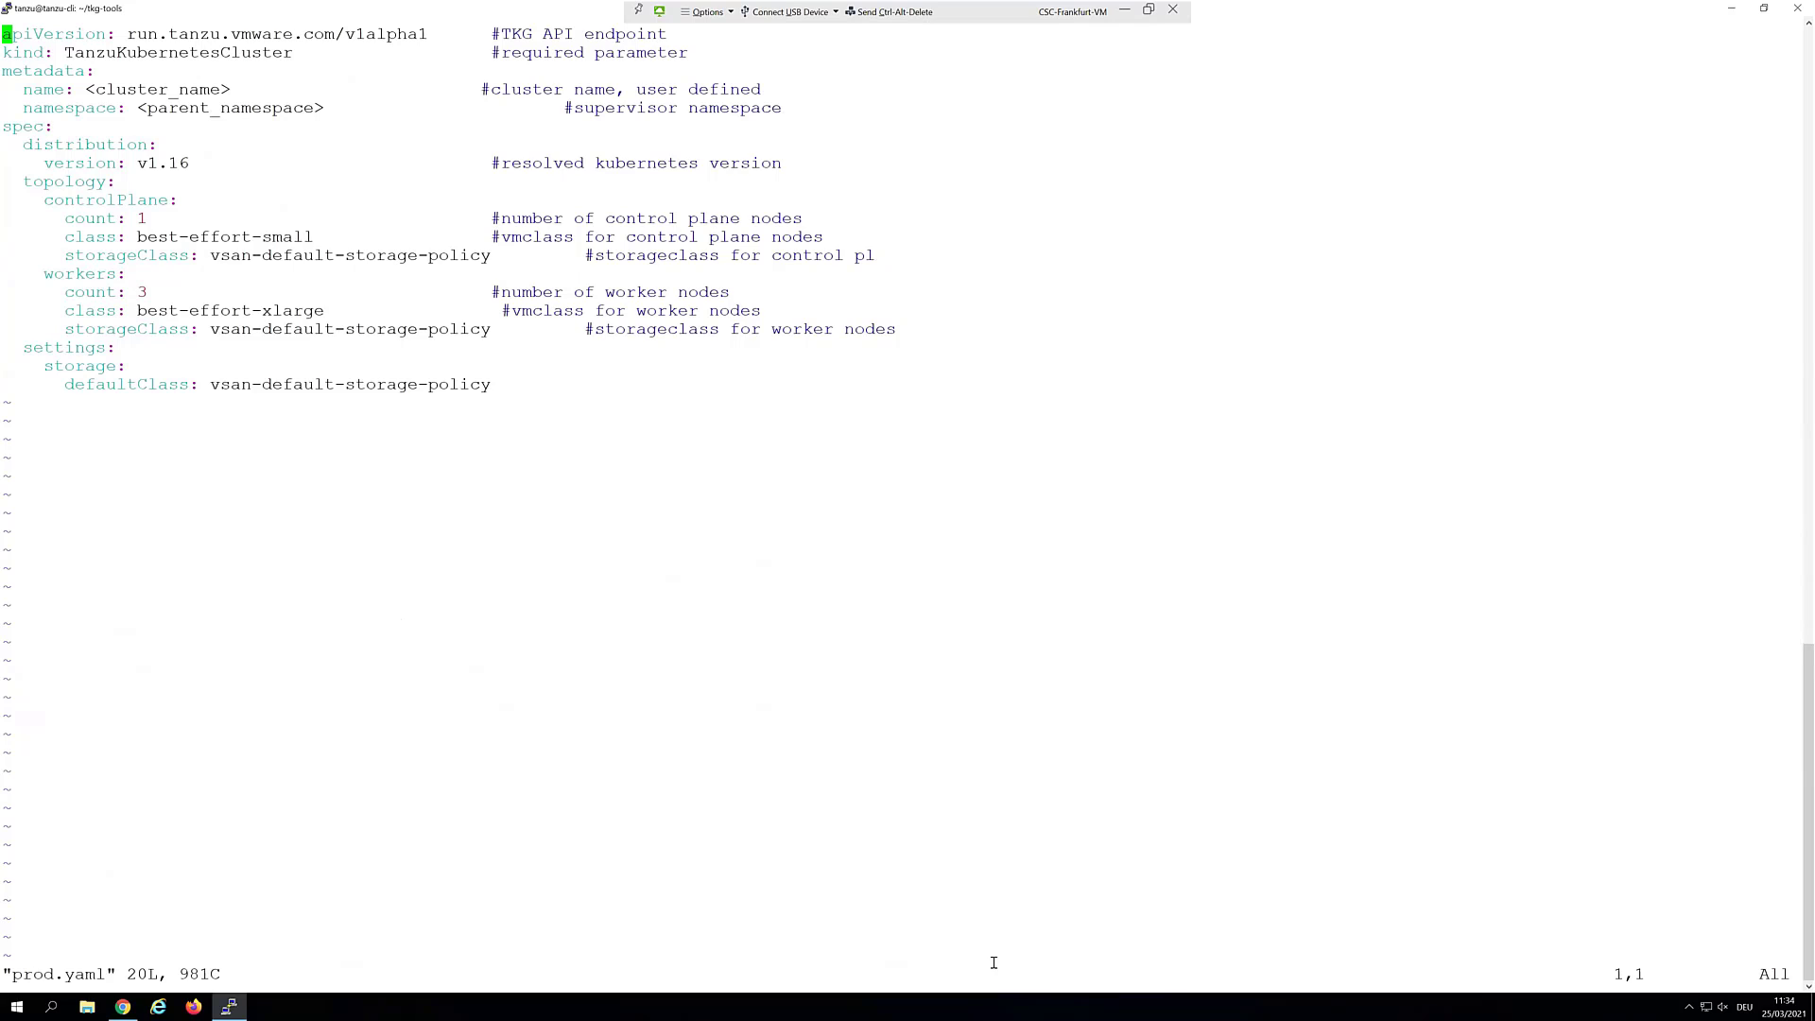
Name the cluster prod and set its namespace to ns1
key("Down")
key("Down")
key("Down")
key("Right")
key("Right")
key("Right")
key("Right")
key("Right")
key("Right")
key("Right")
key("Right")
key("x")
key("x")
key("x")
key("x")
key("x")
key("x")
key("x")
key("x")
key("x")
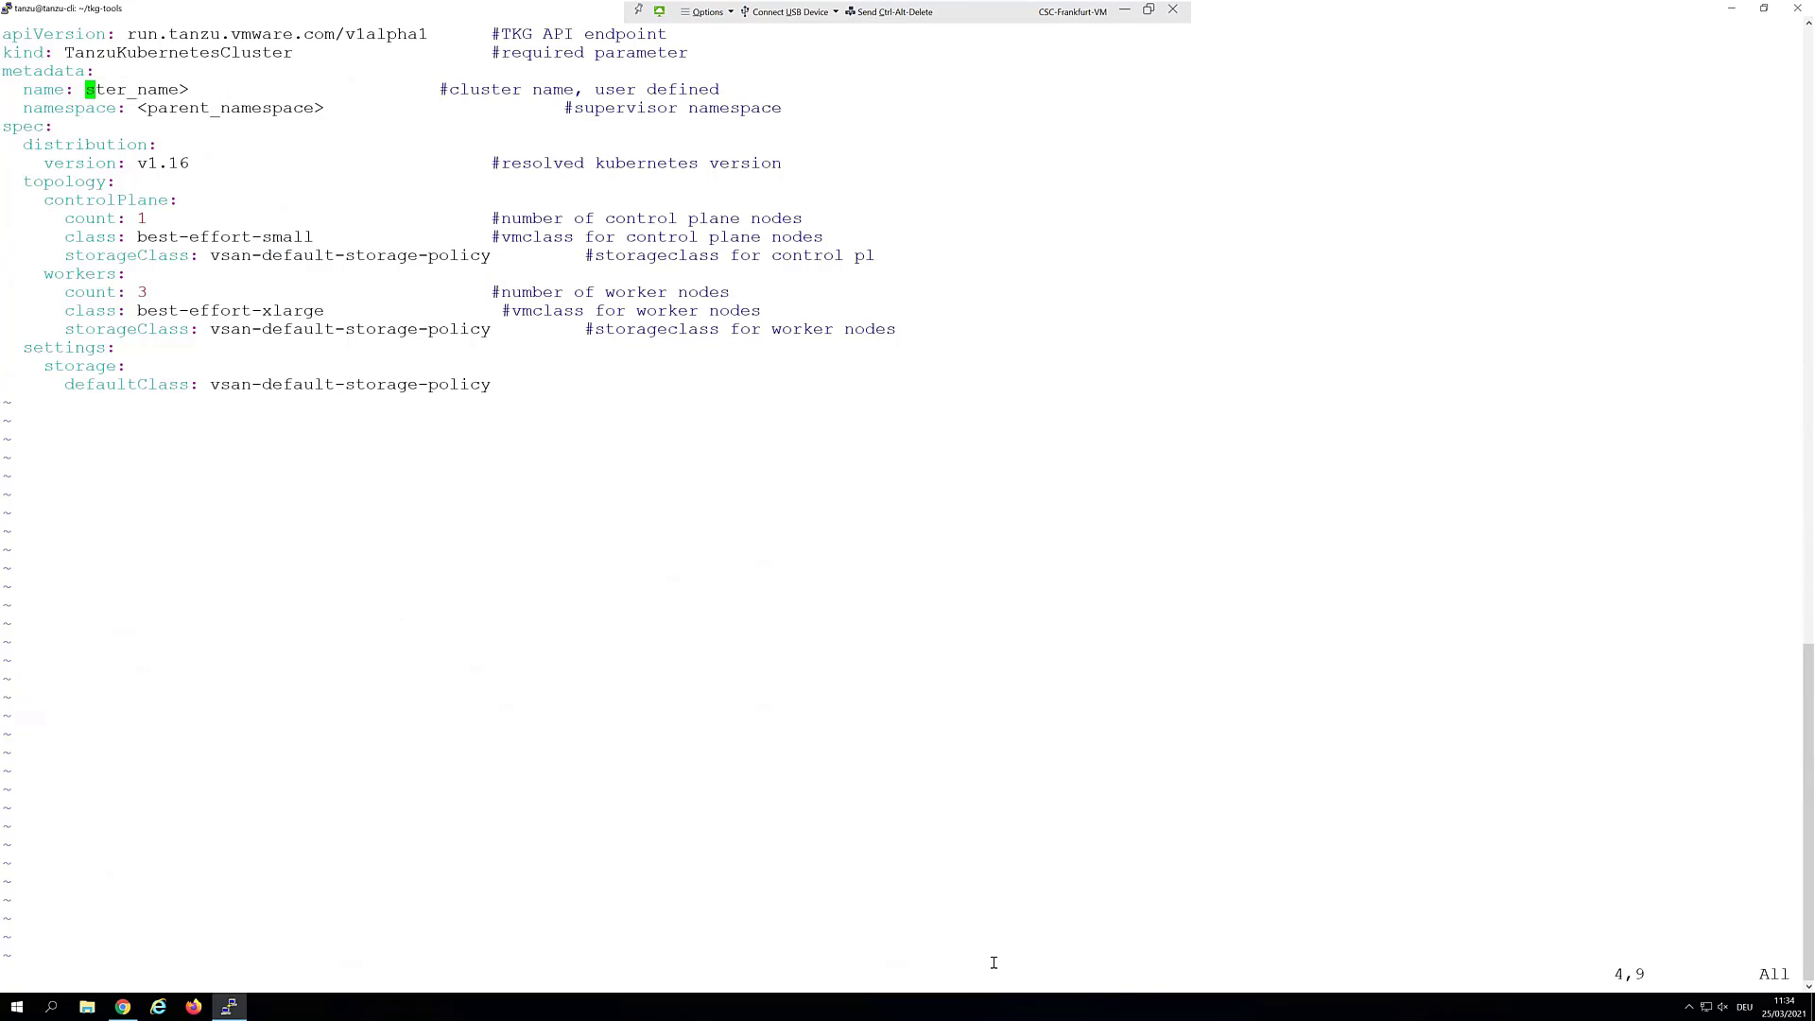
key("x")
key("x")
key("x")
key("x")
key("x")
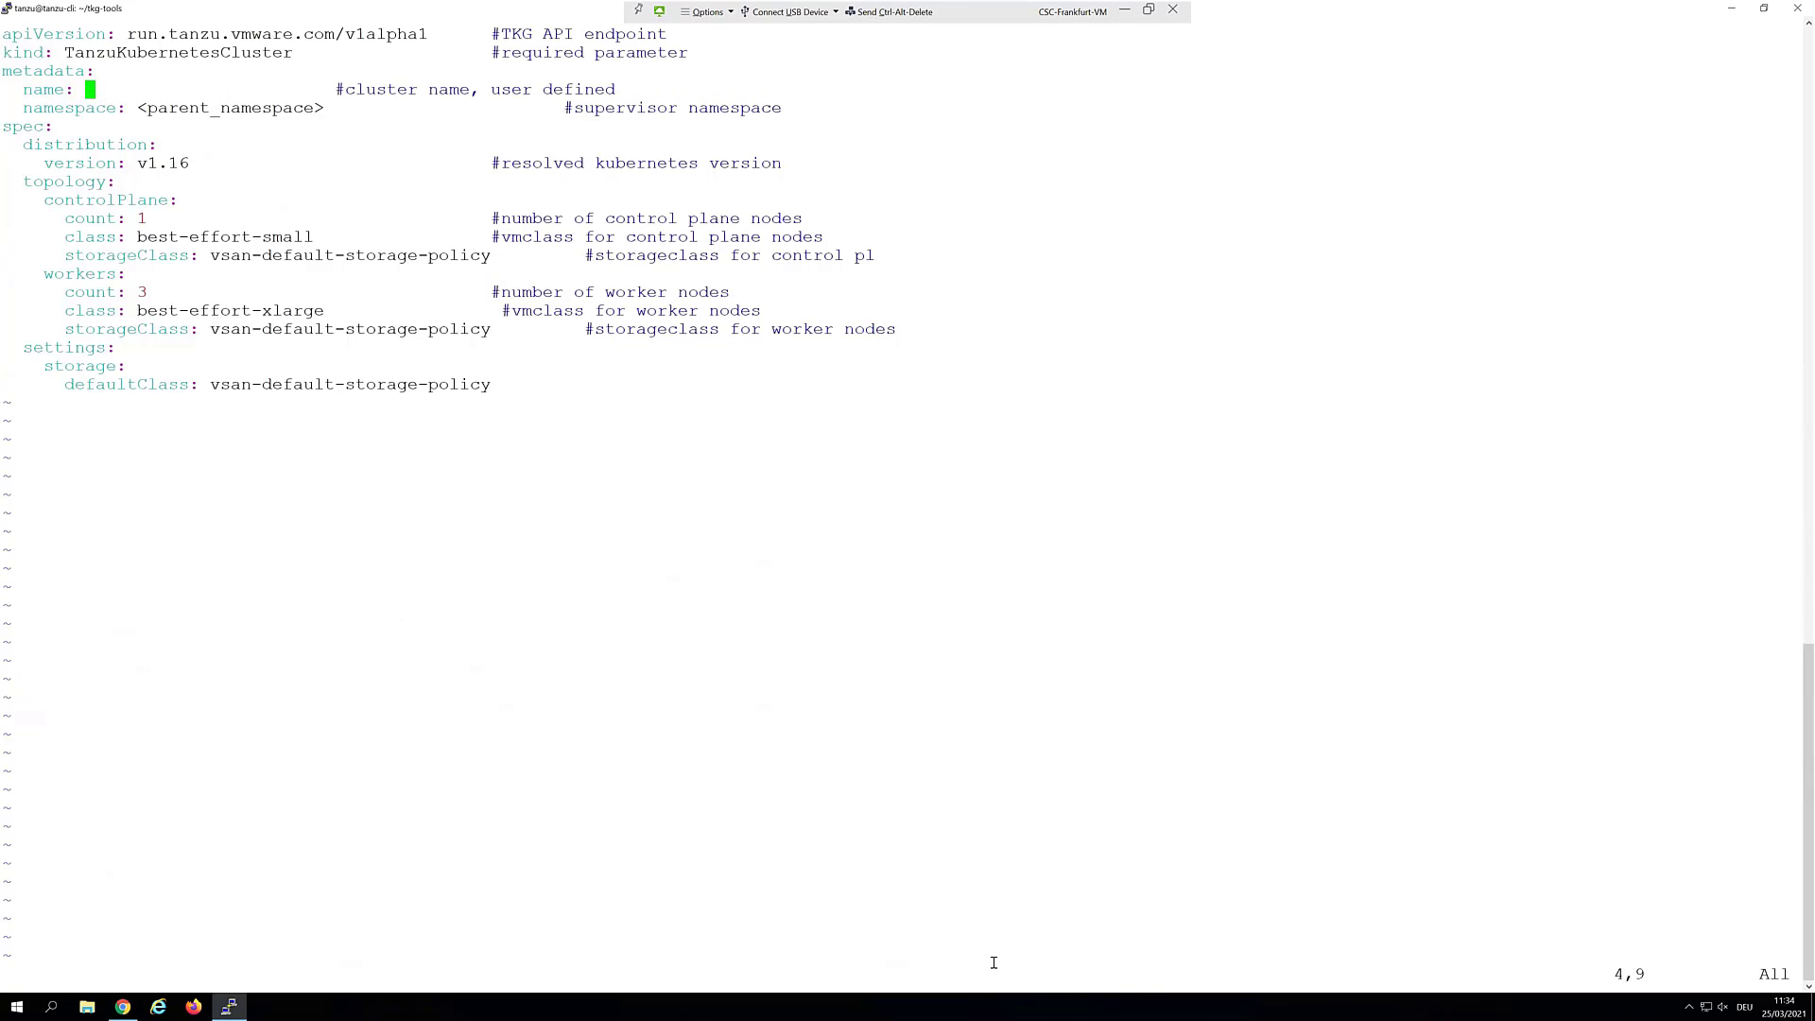
type("iprod")
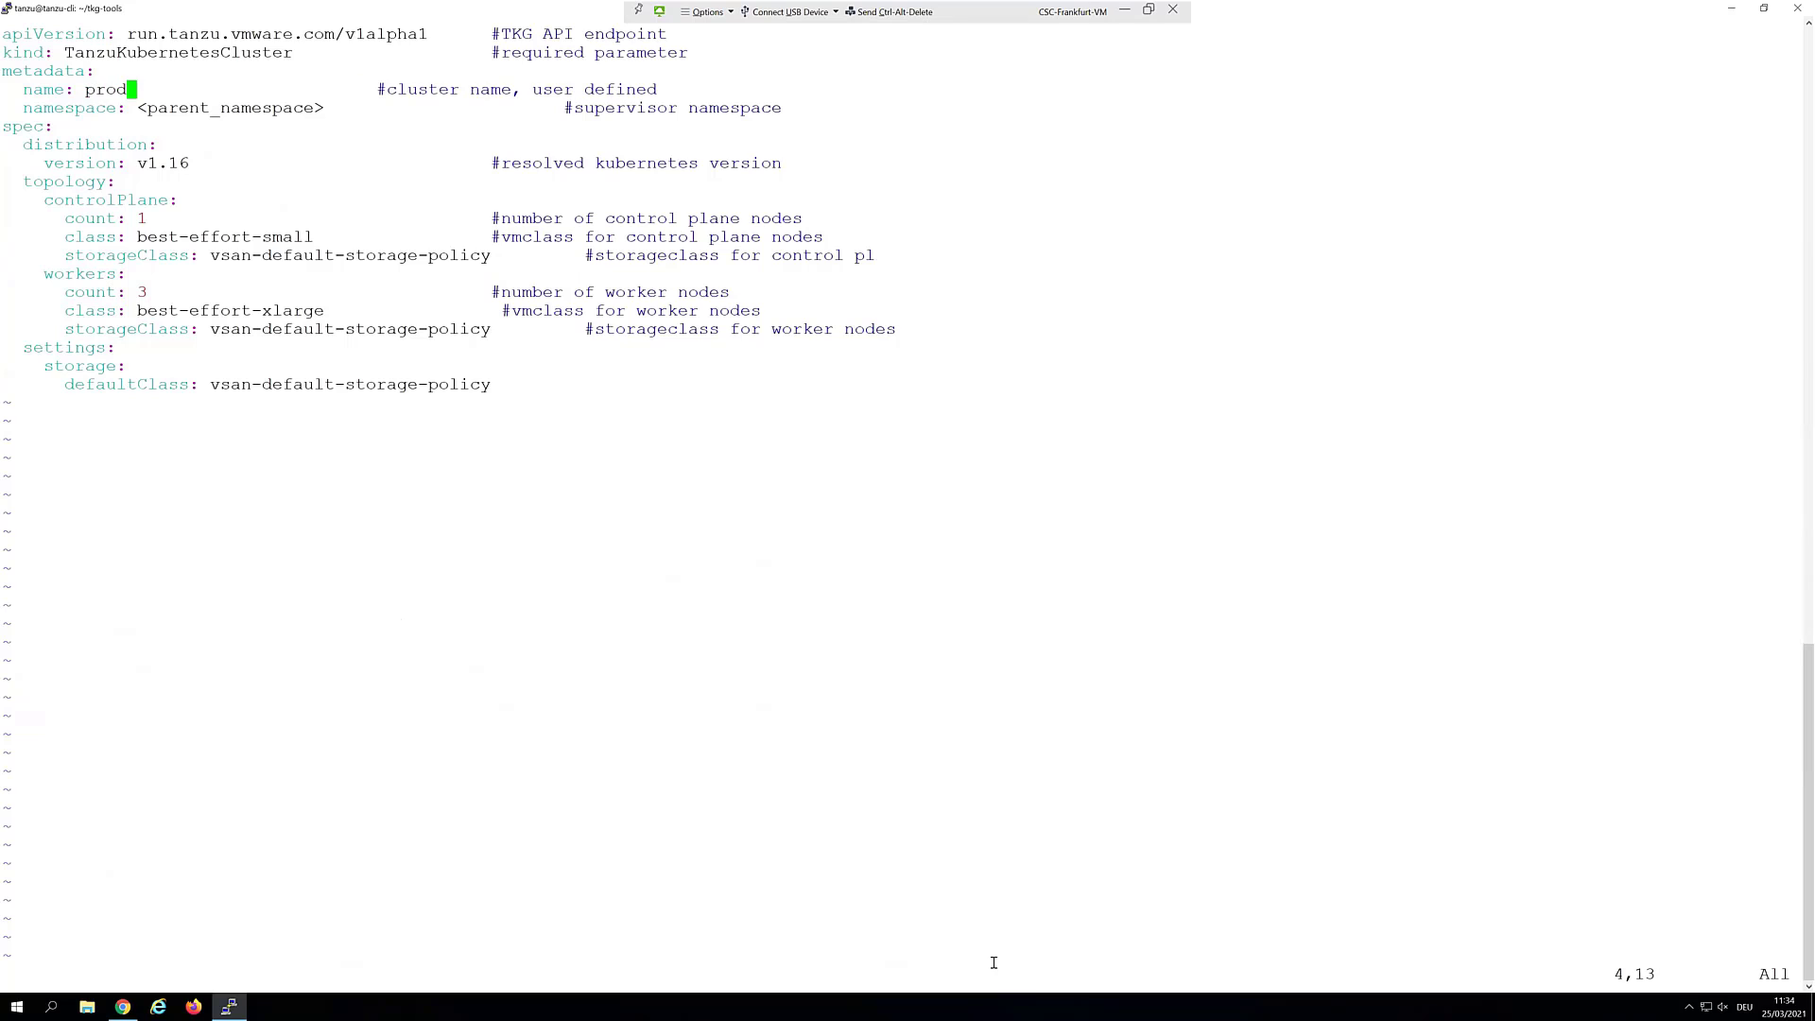
key("Down")
key("Right")
key("Delete")
key("Delete")
key("Delete")
key("Delete")
key("Delete")
key("Delete")
key("Delete")
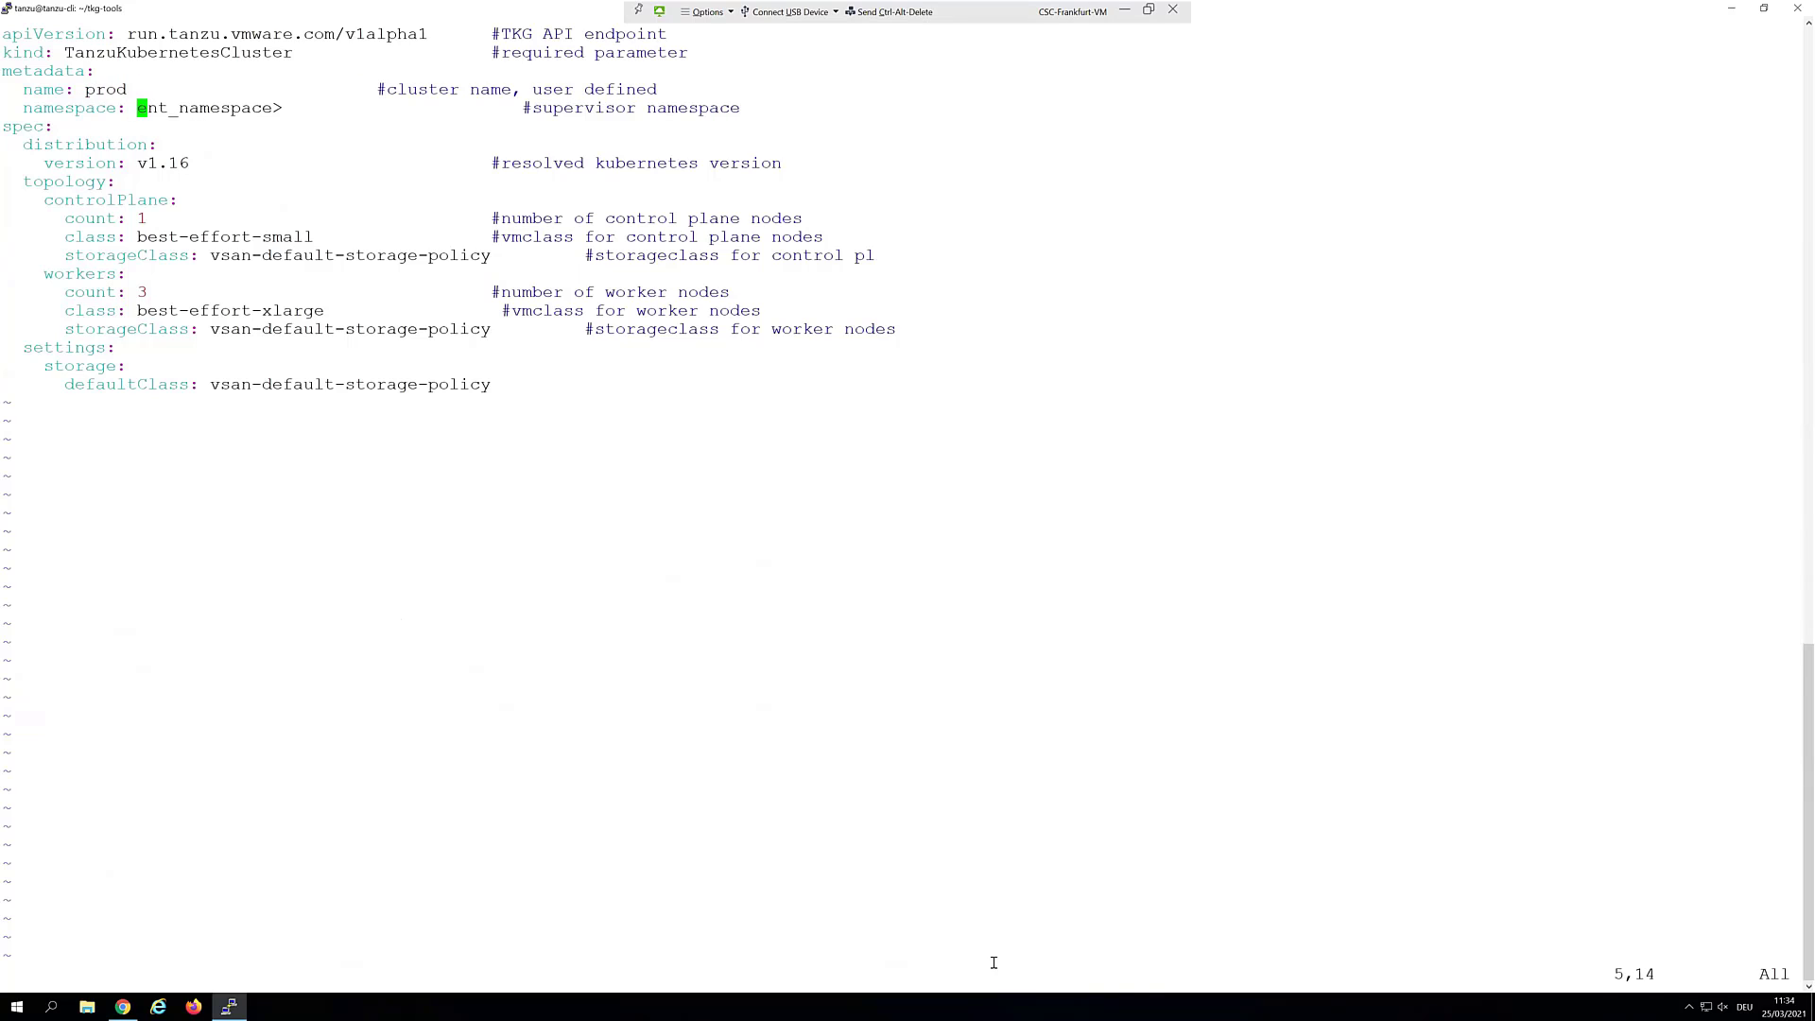
key("Delete")
key("Delete")
key("Delete")
key("Delete")
key("Delete")
key("Delete")
key("Delete")
key("Delete")
key("Delete")
key("Delete")
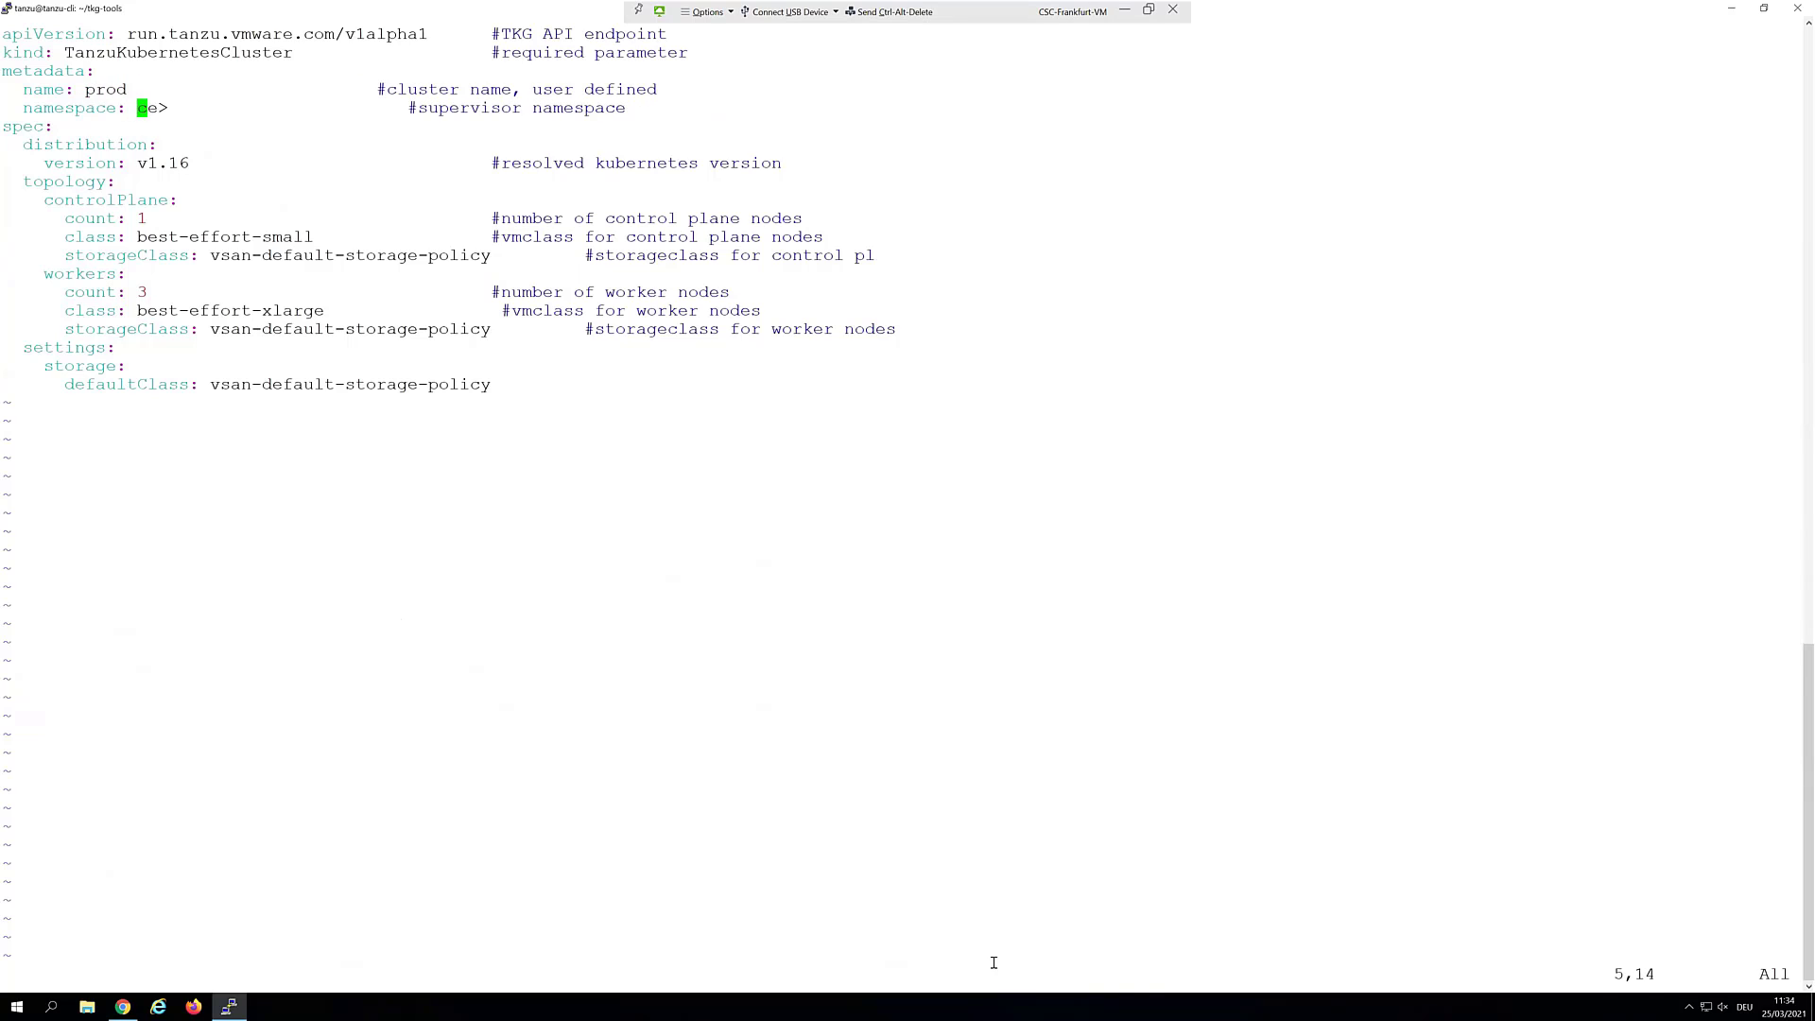
key("Delete")
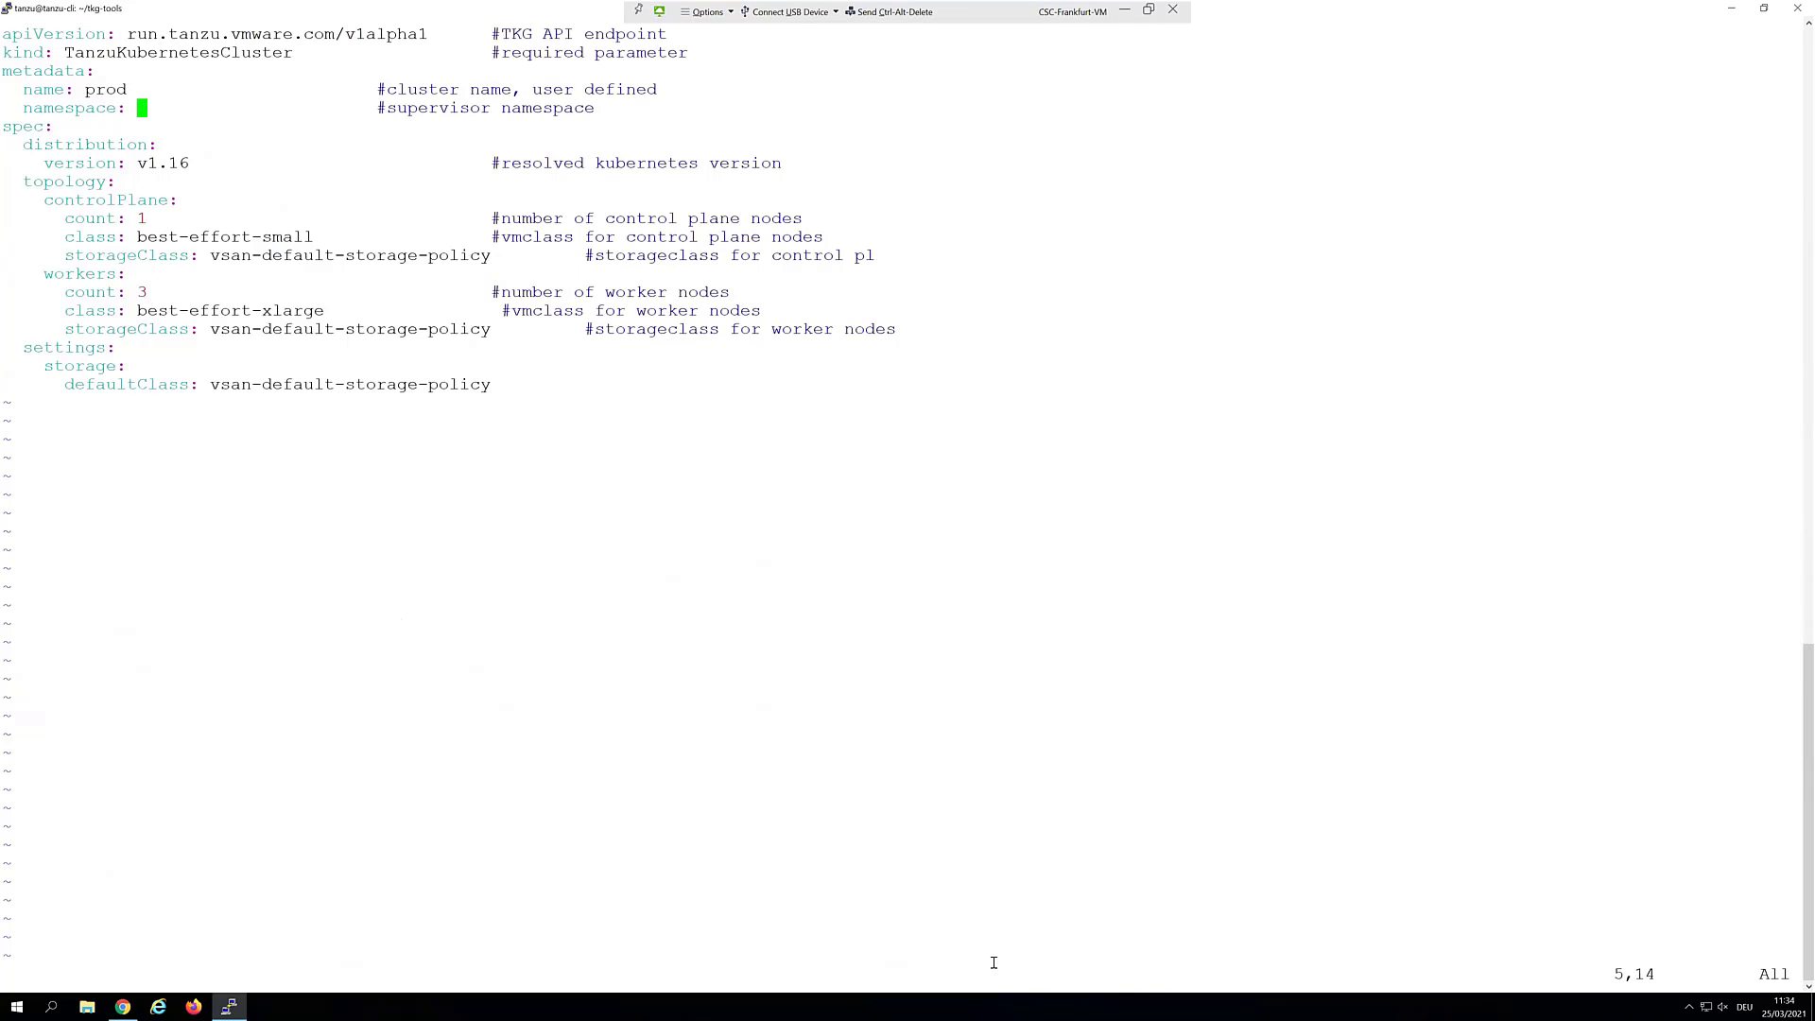
type("ns1")
Change the Kubernetes version from v1.16 to v1.18, then save and quit vi
key("Down")
key("Down")
key("Down")
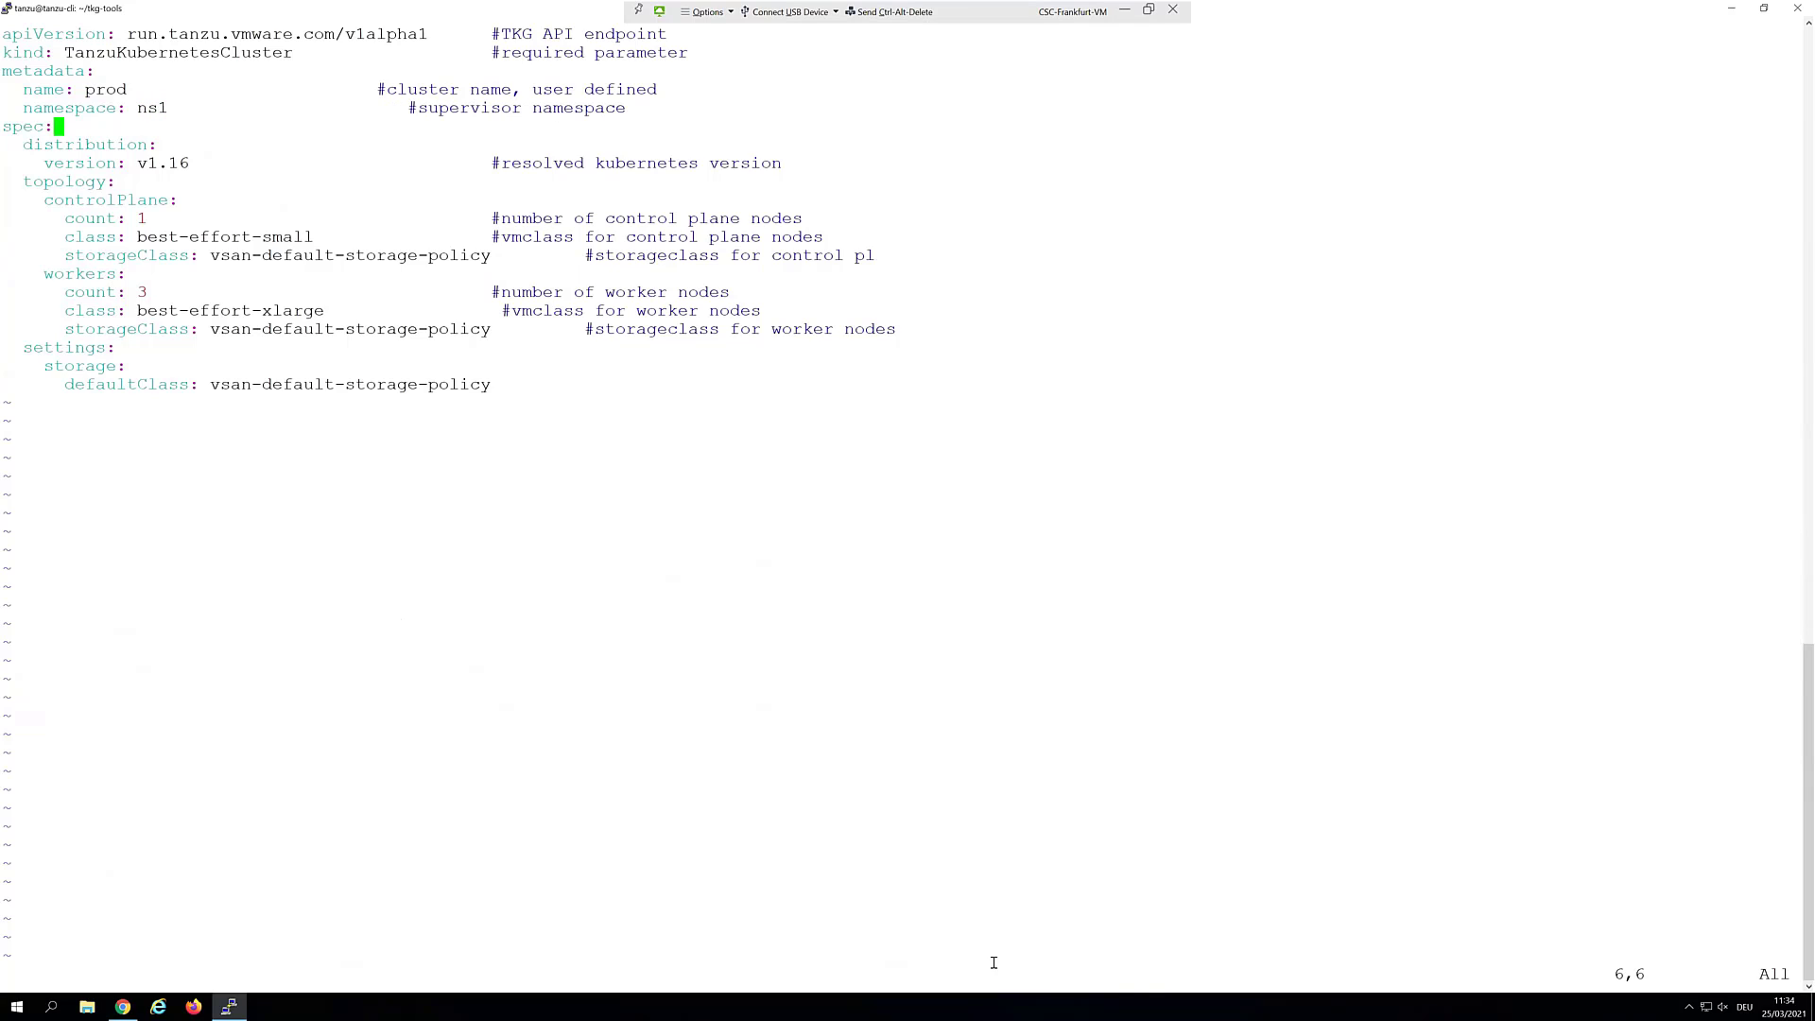
key("Right")
key("Delete")
type("8")
key("Down")
key("Down")
key("Down")
key("Down")
key("Down")
key("Down")
key("Down")
key("Down")
key("Up")
key("Up")
key("Up")
key("Down")
key("Down")
key("Down")
key("Down")
type(":w")
key("Return")
type(":q")
key("Return")
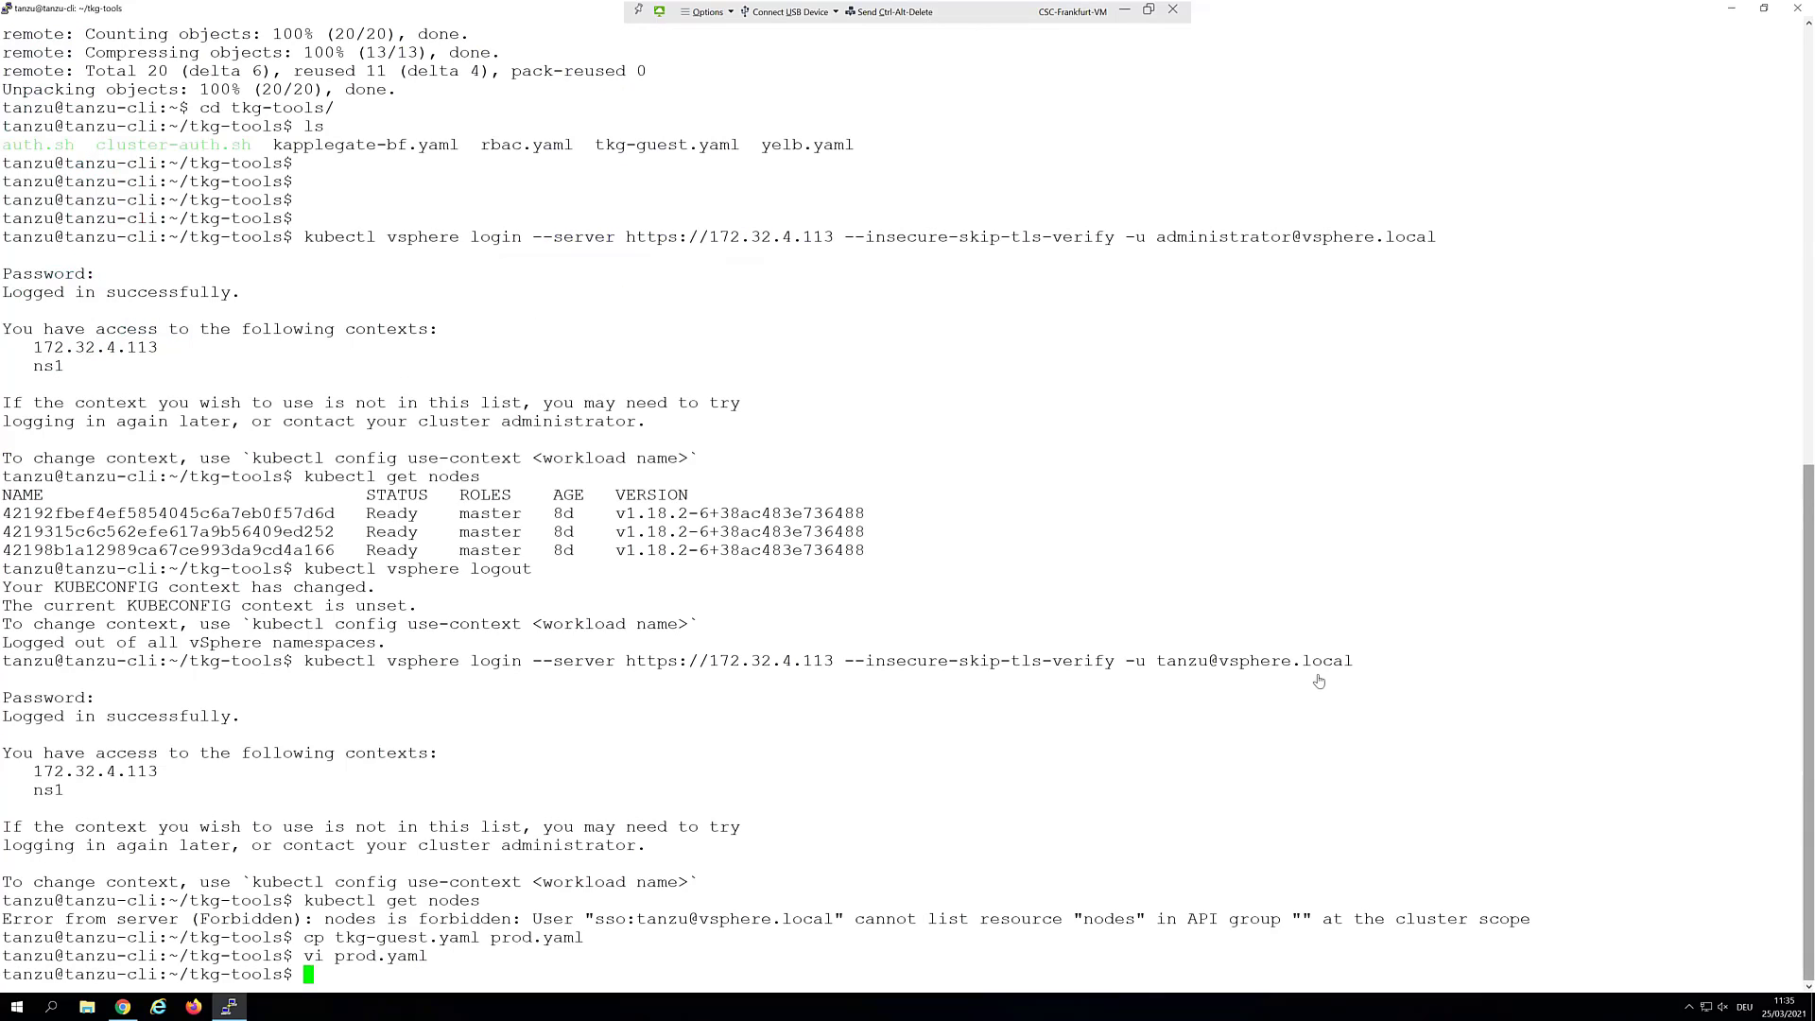
Print prod.yaml's contents, then create the prod cluster with kubectl create -f prod.yaml
type("vi p")
key("Tab")
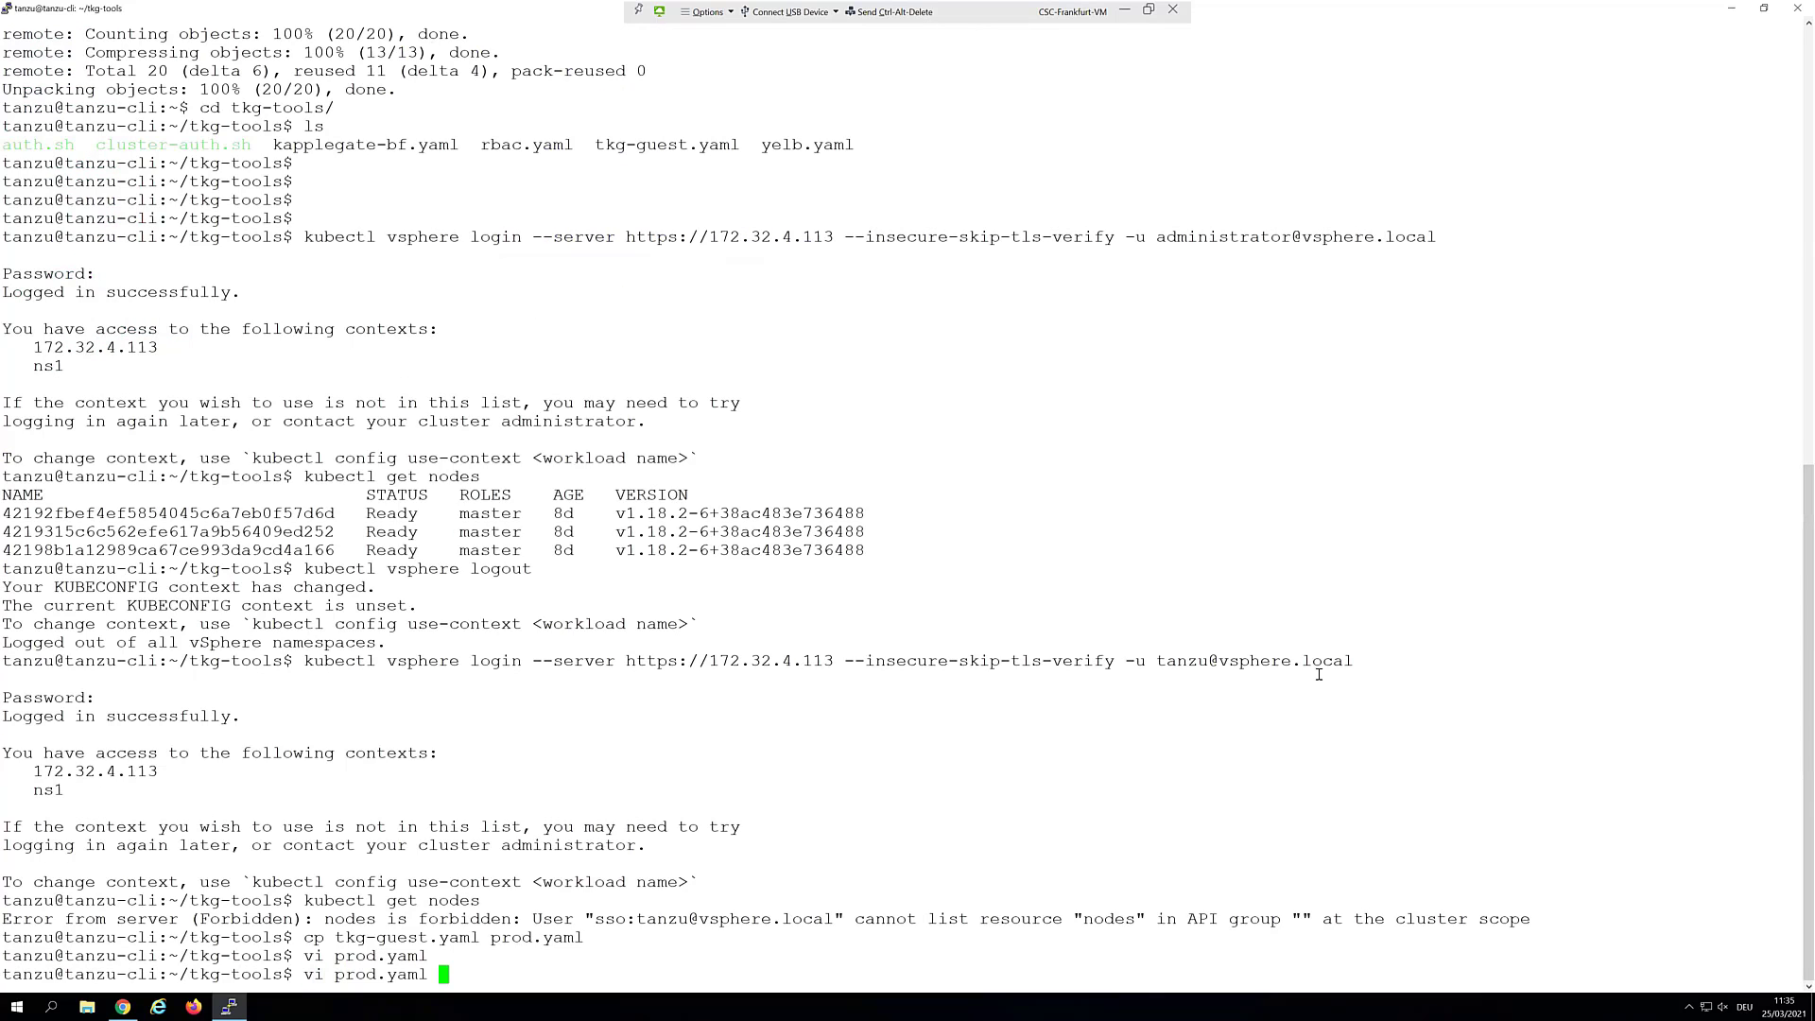
key("ctrl+c")
type("cat p")
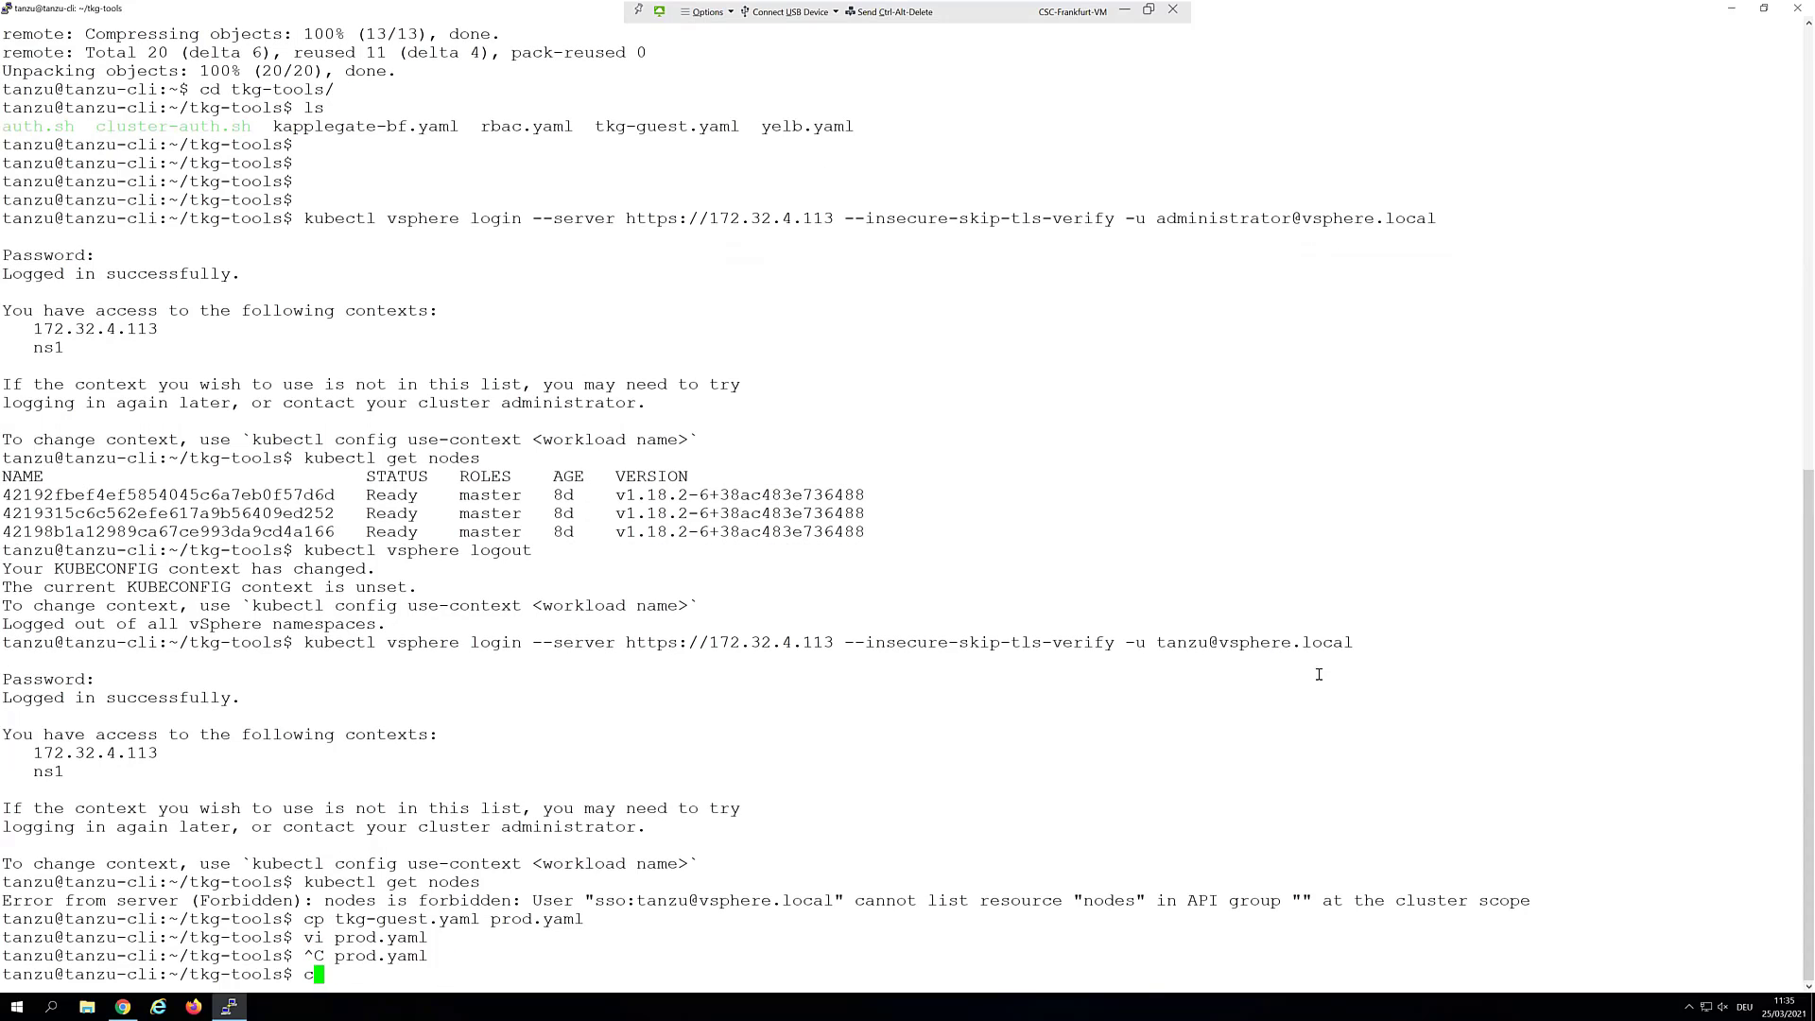
key("Tab")
key("Return")
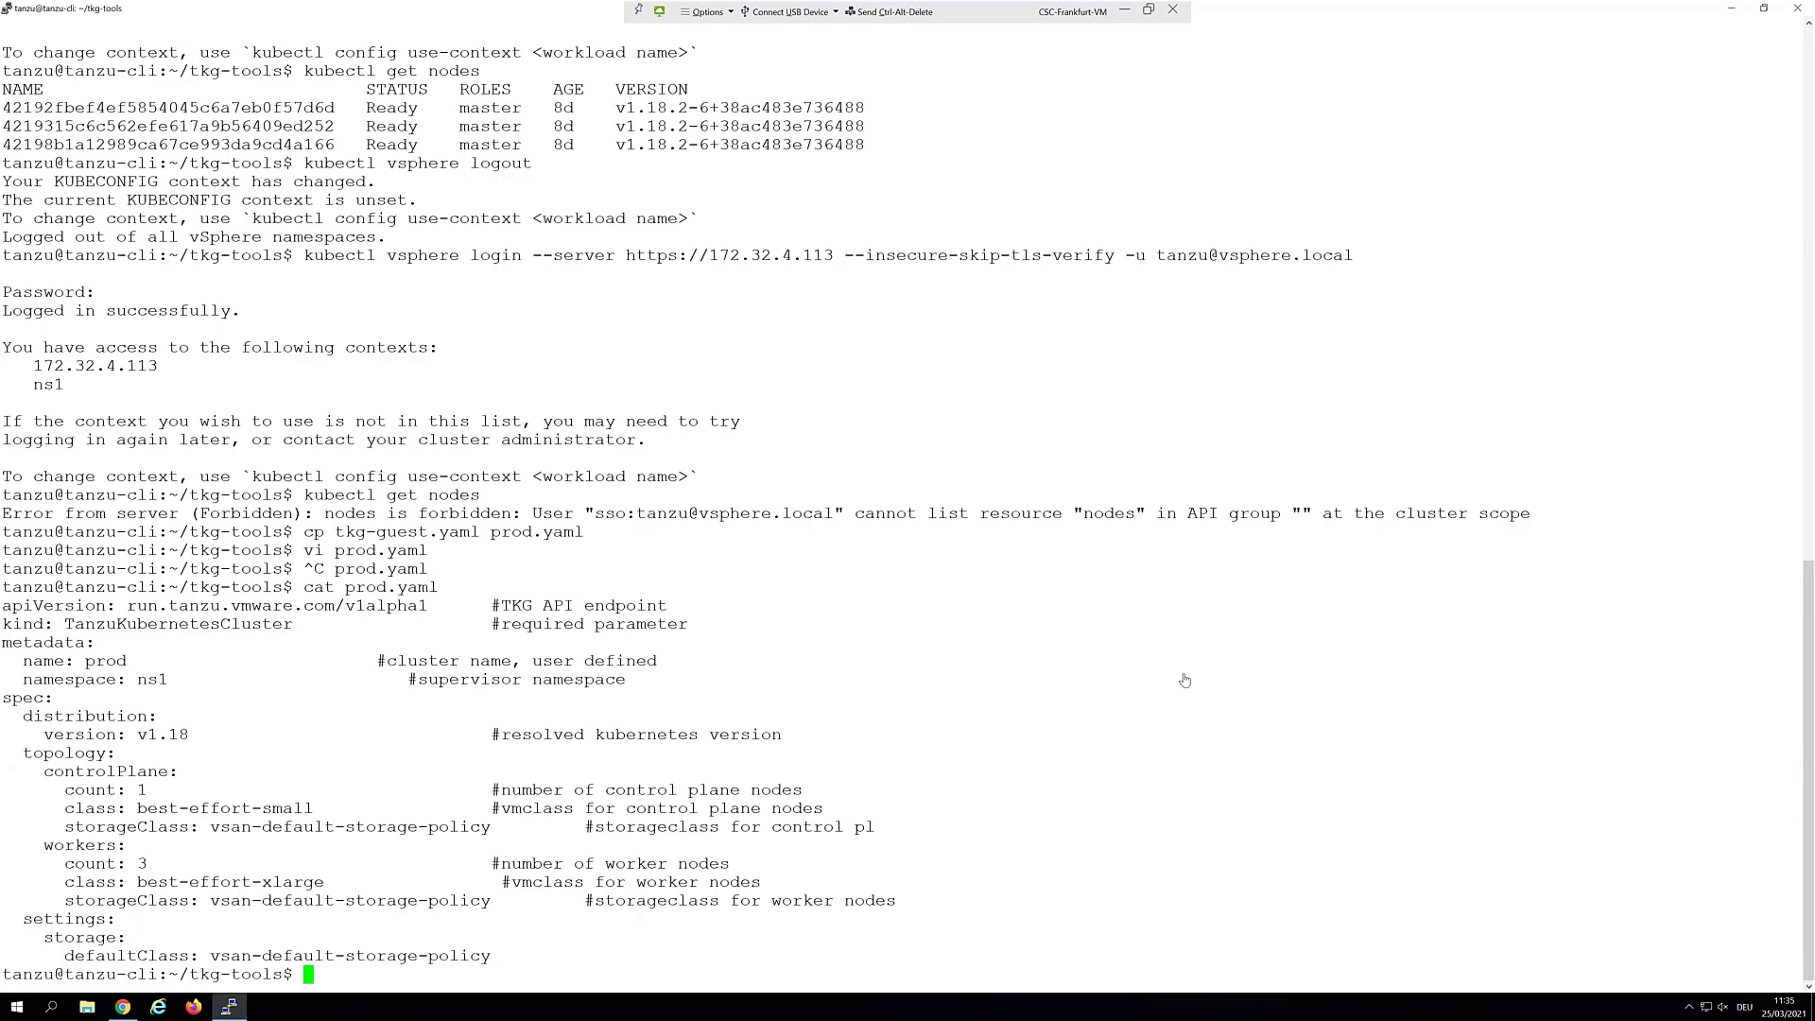
right_click(1061, 742)
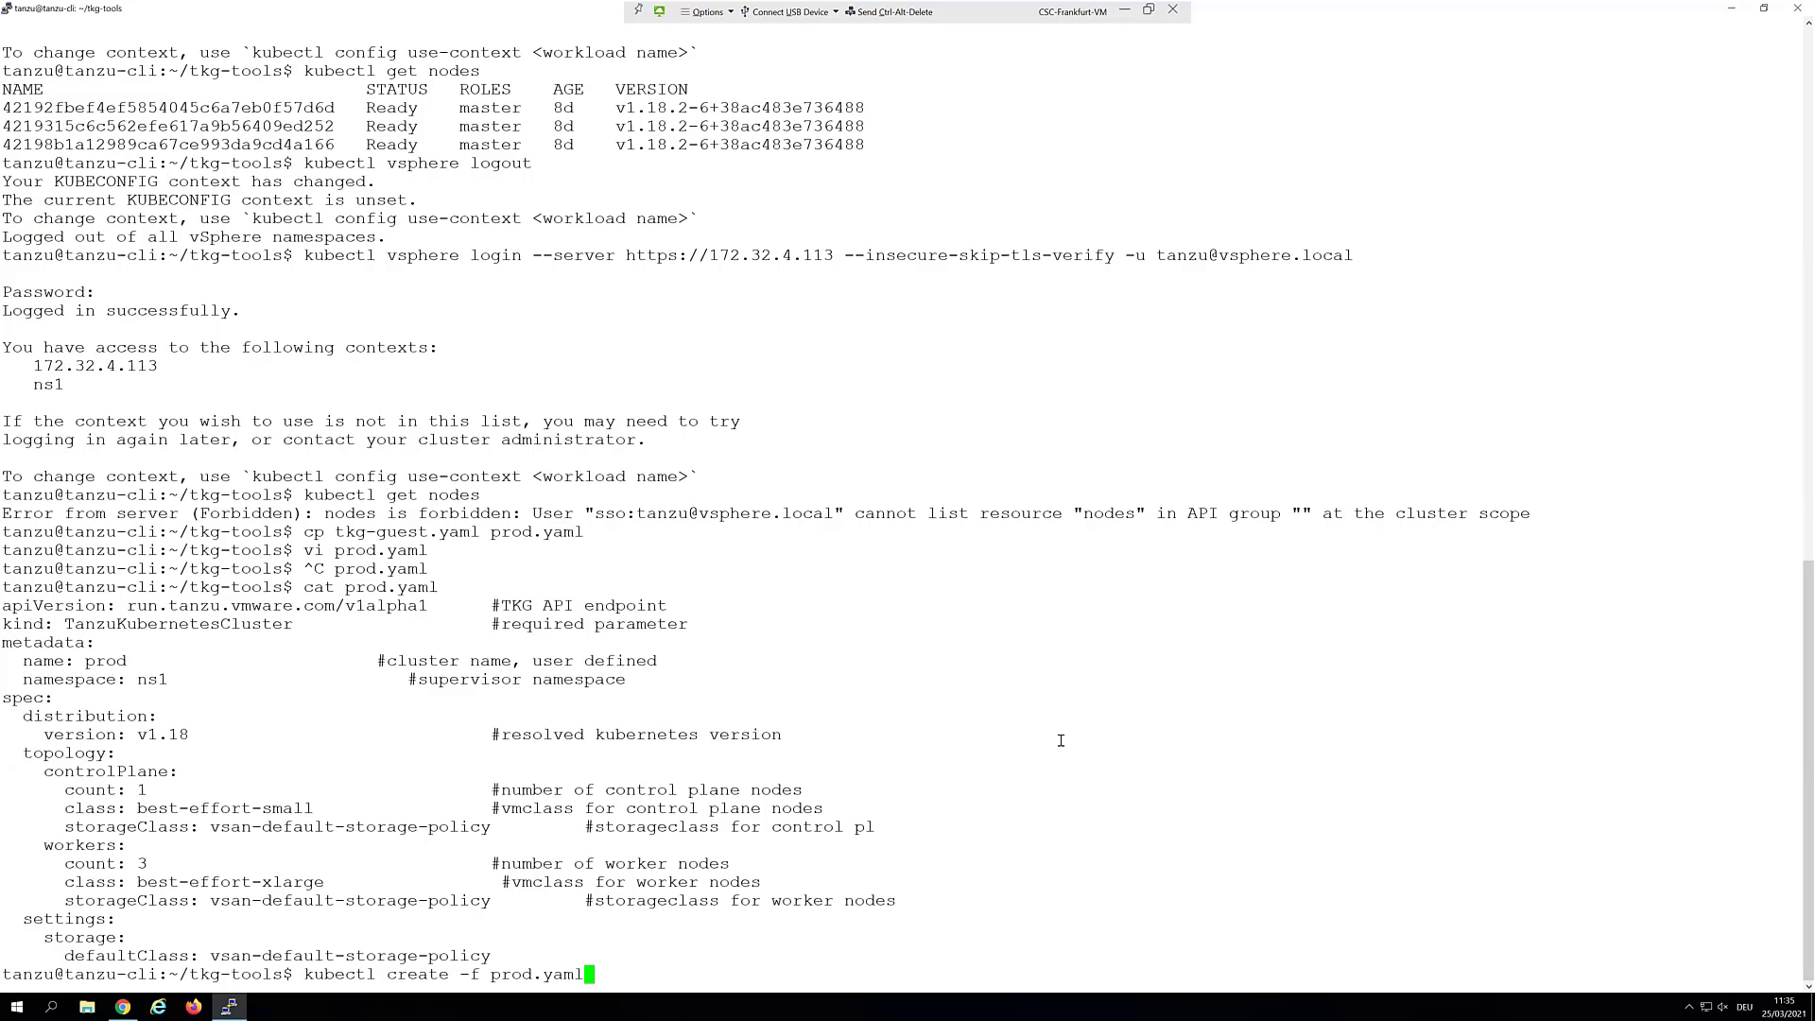
key("Return")
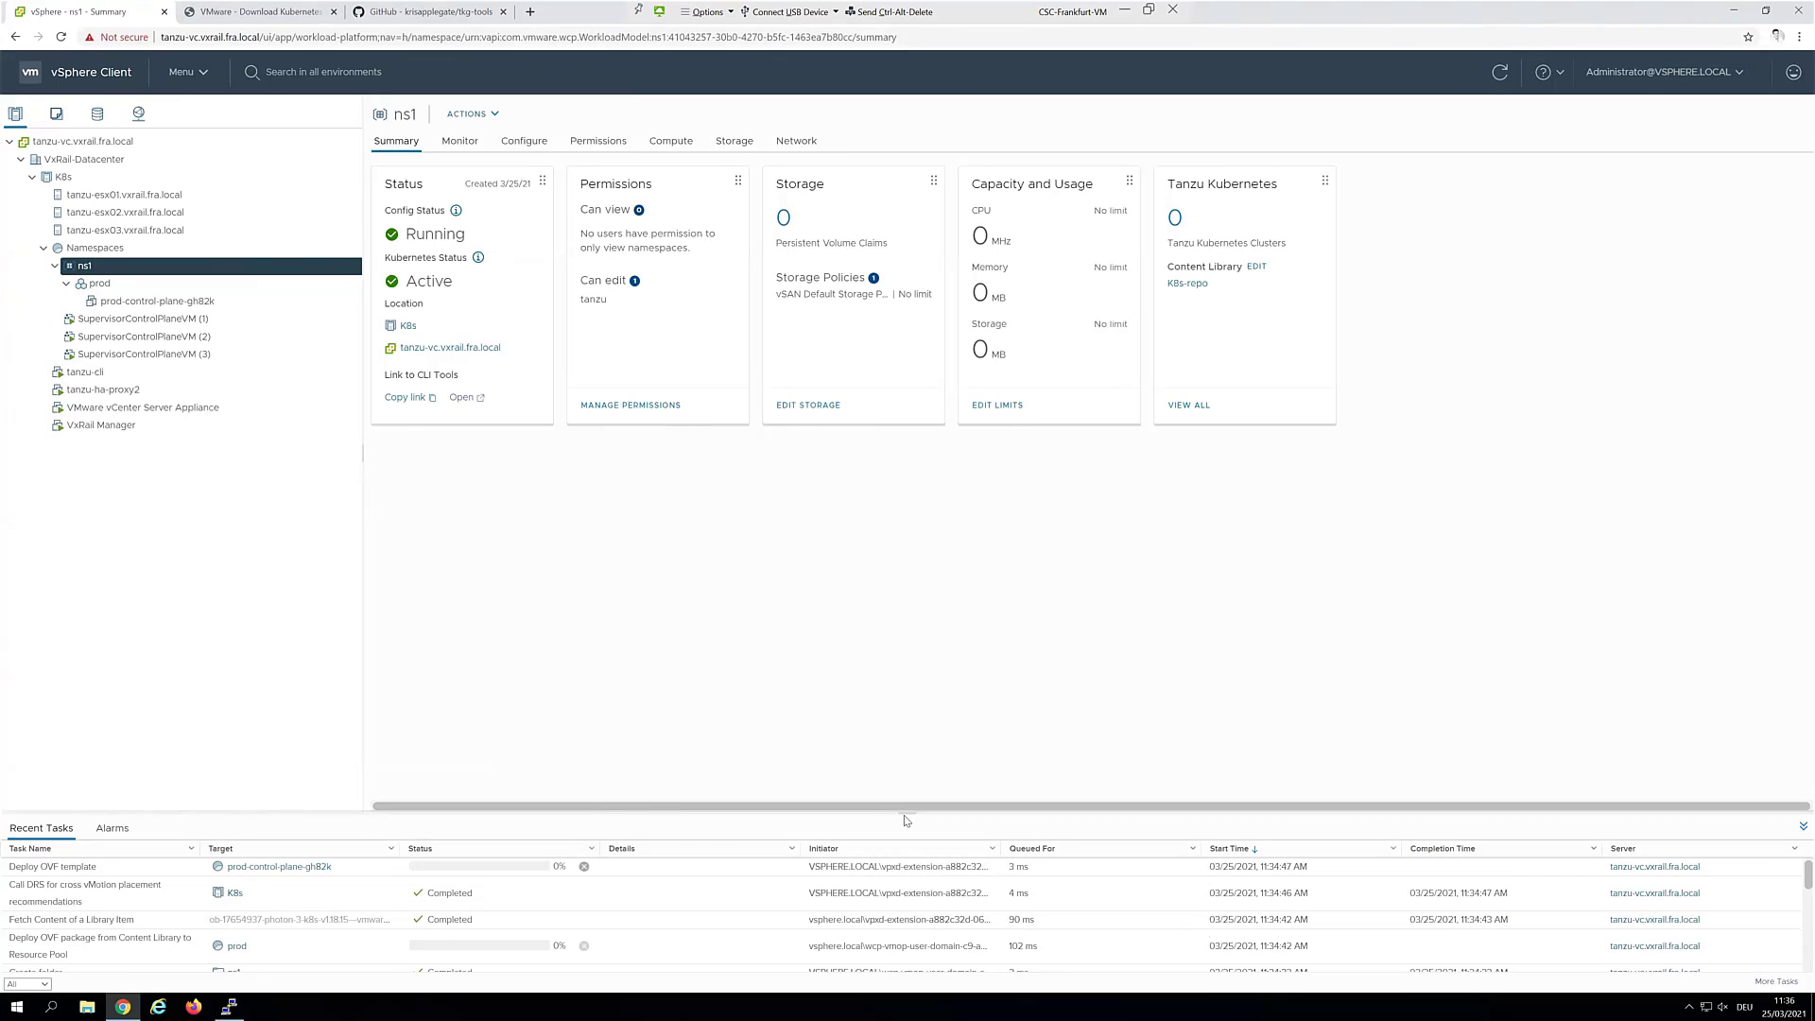
Enlarge Recent Tasks to confirm prod-control-plane-gh82k was deployed and powered on
left_click_drag(896, 688, 887, 569)
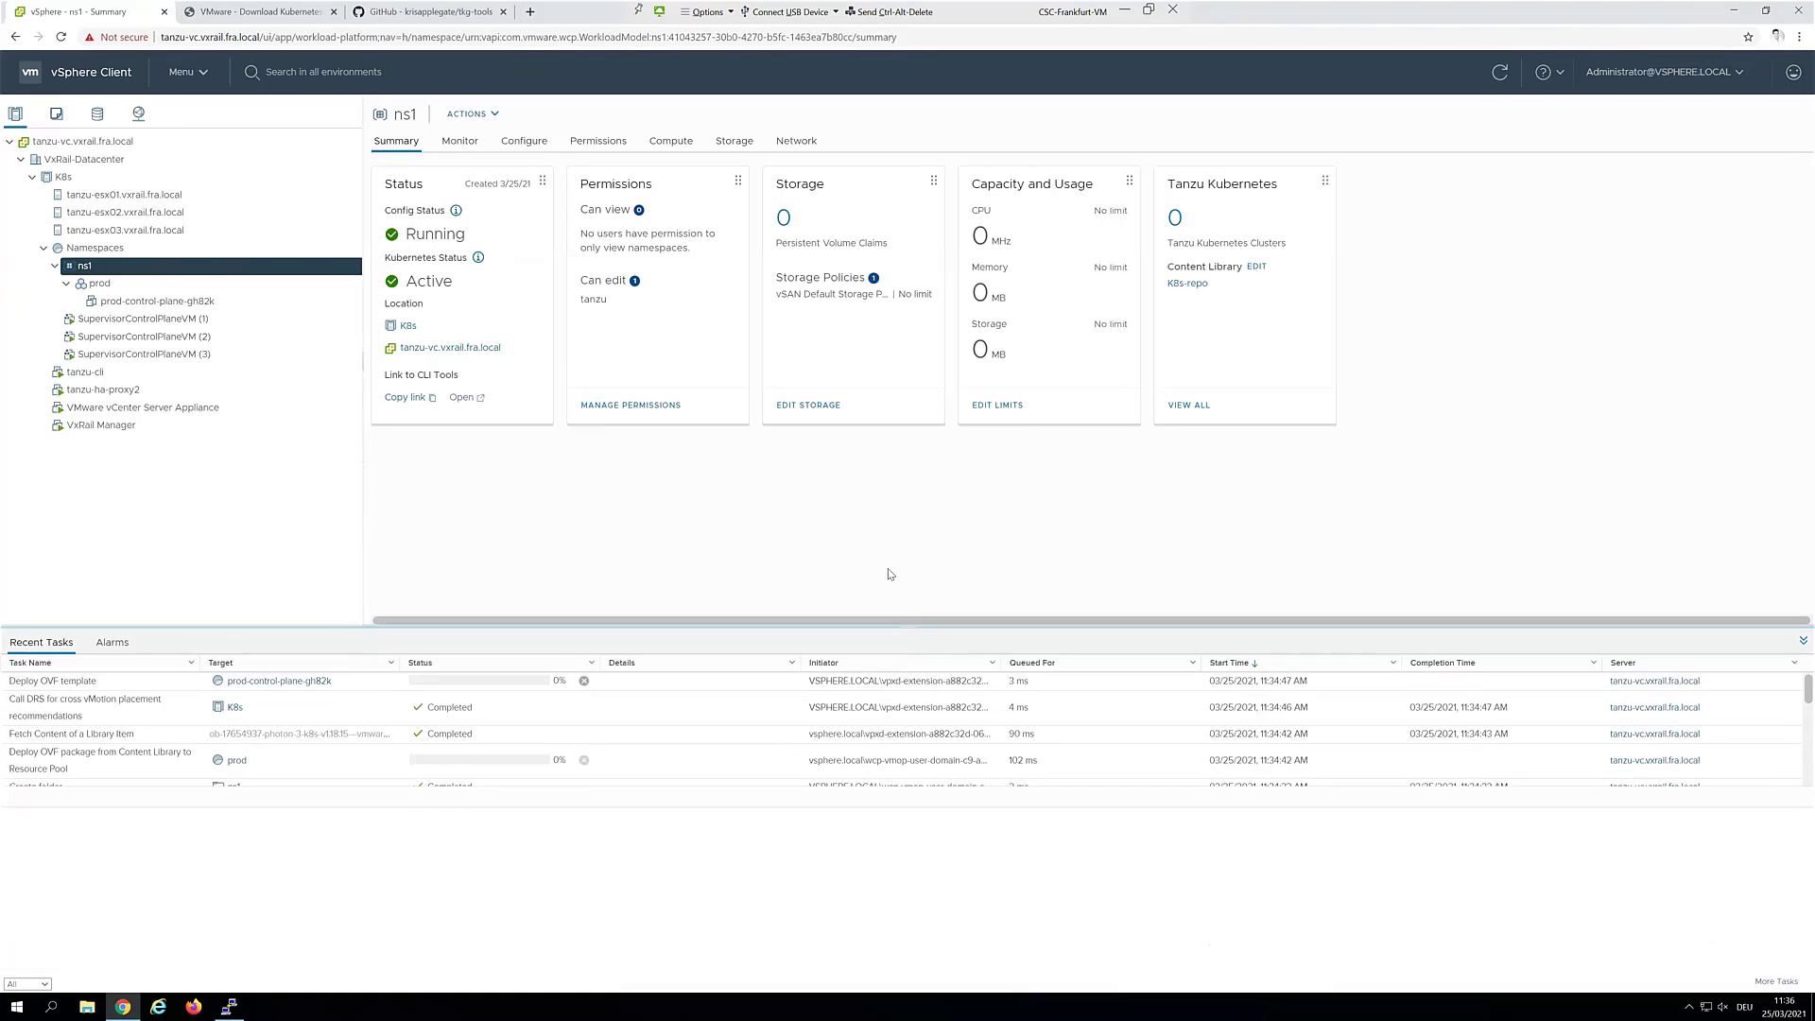
left_click(356, 627)
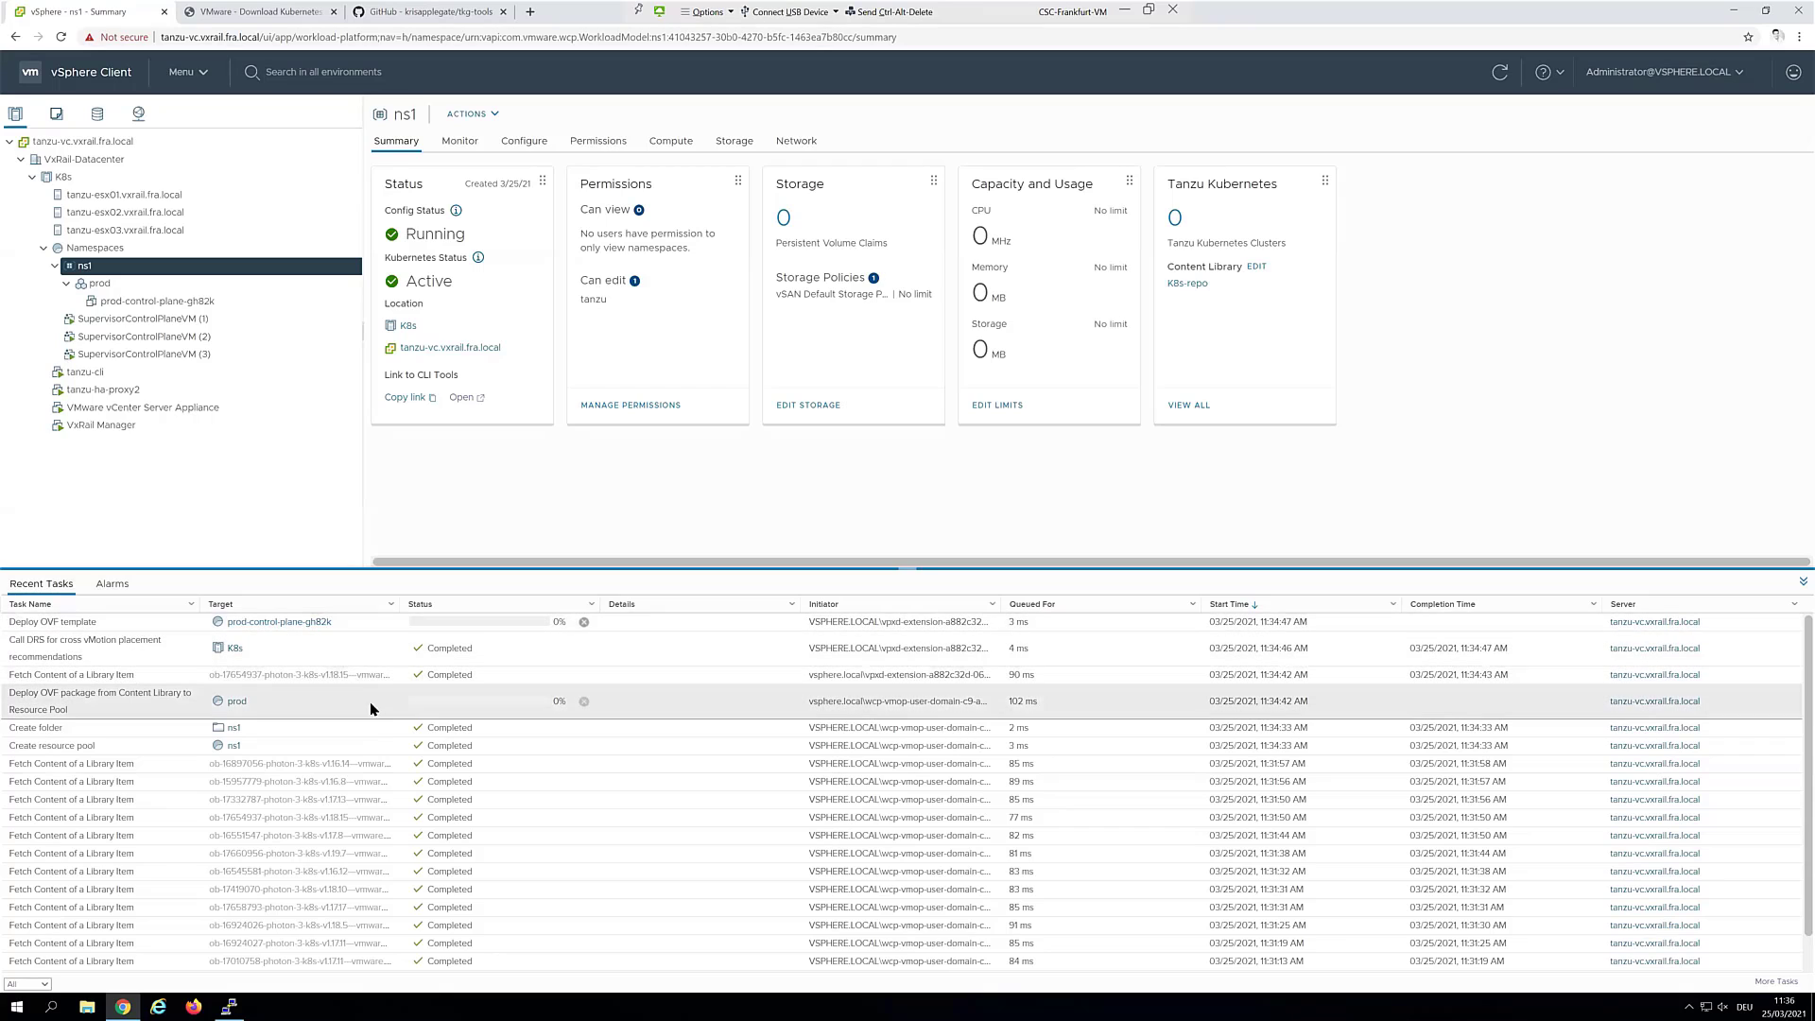
left_click(404, 801)
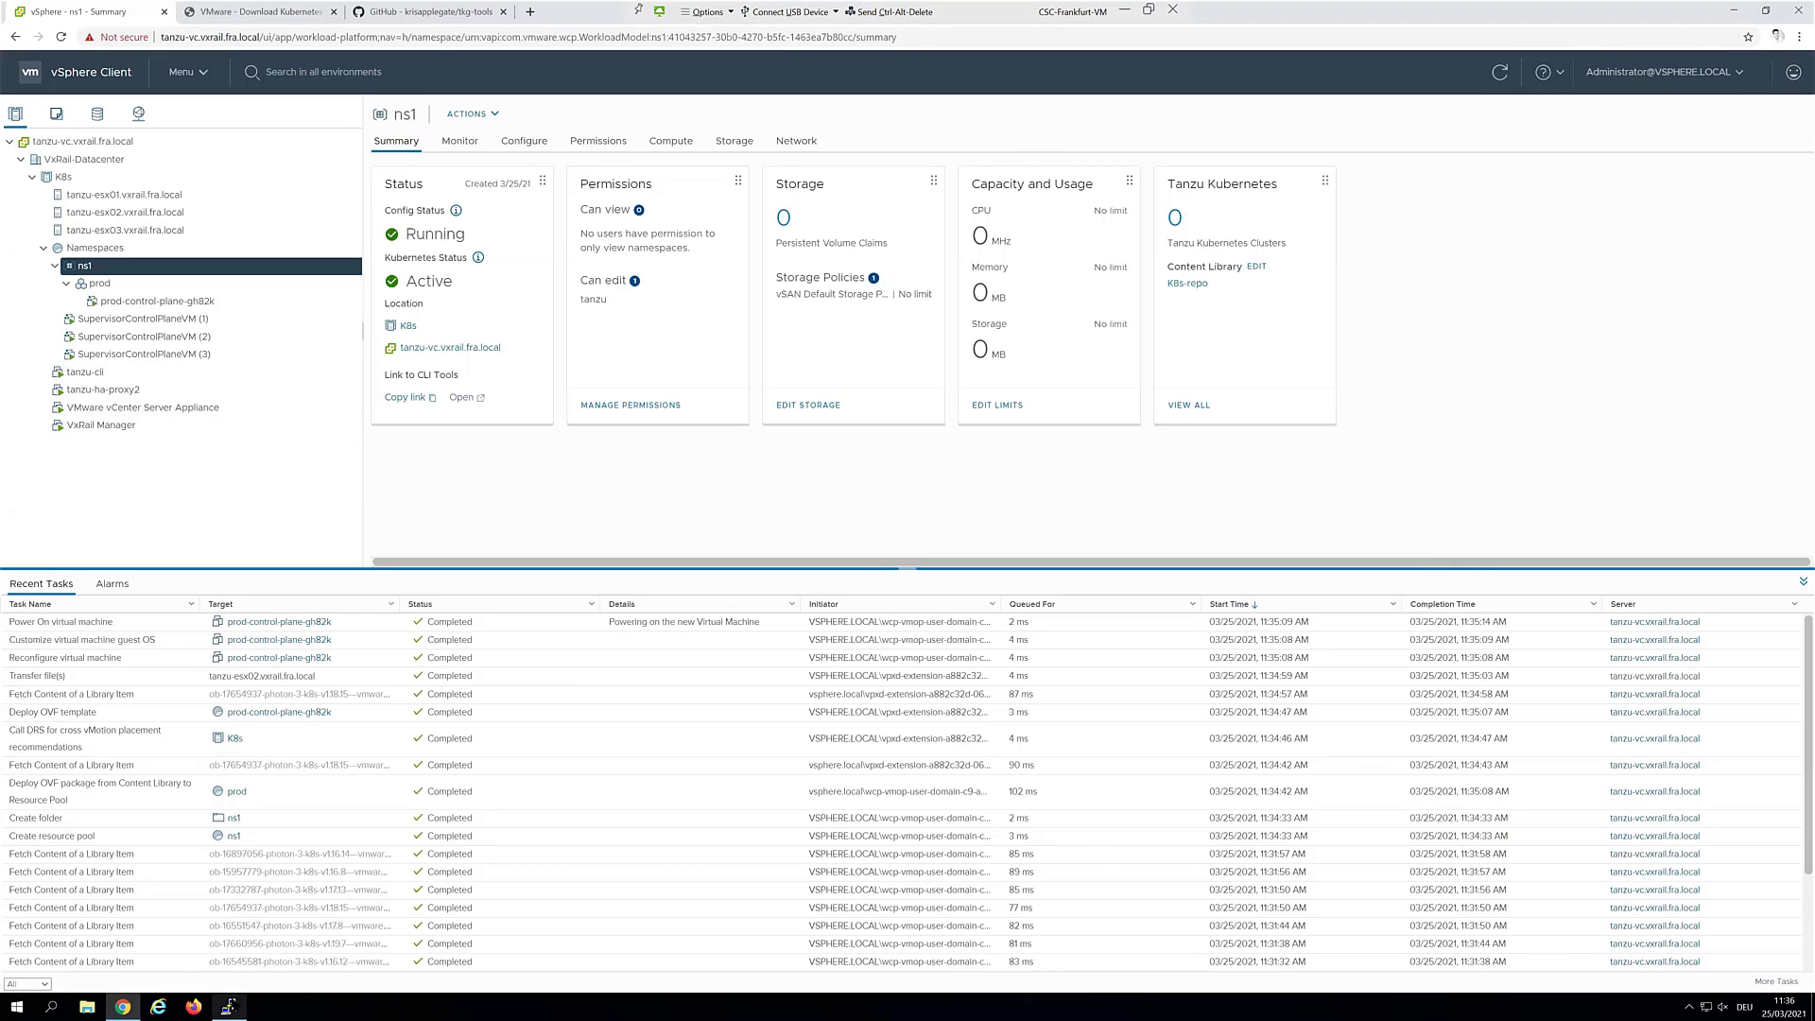
left_click(228, 1006)
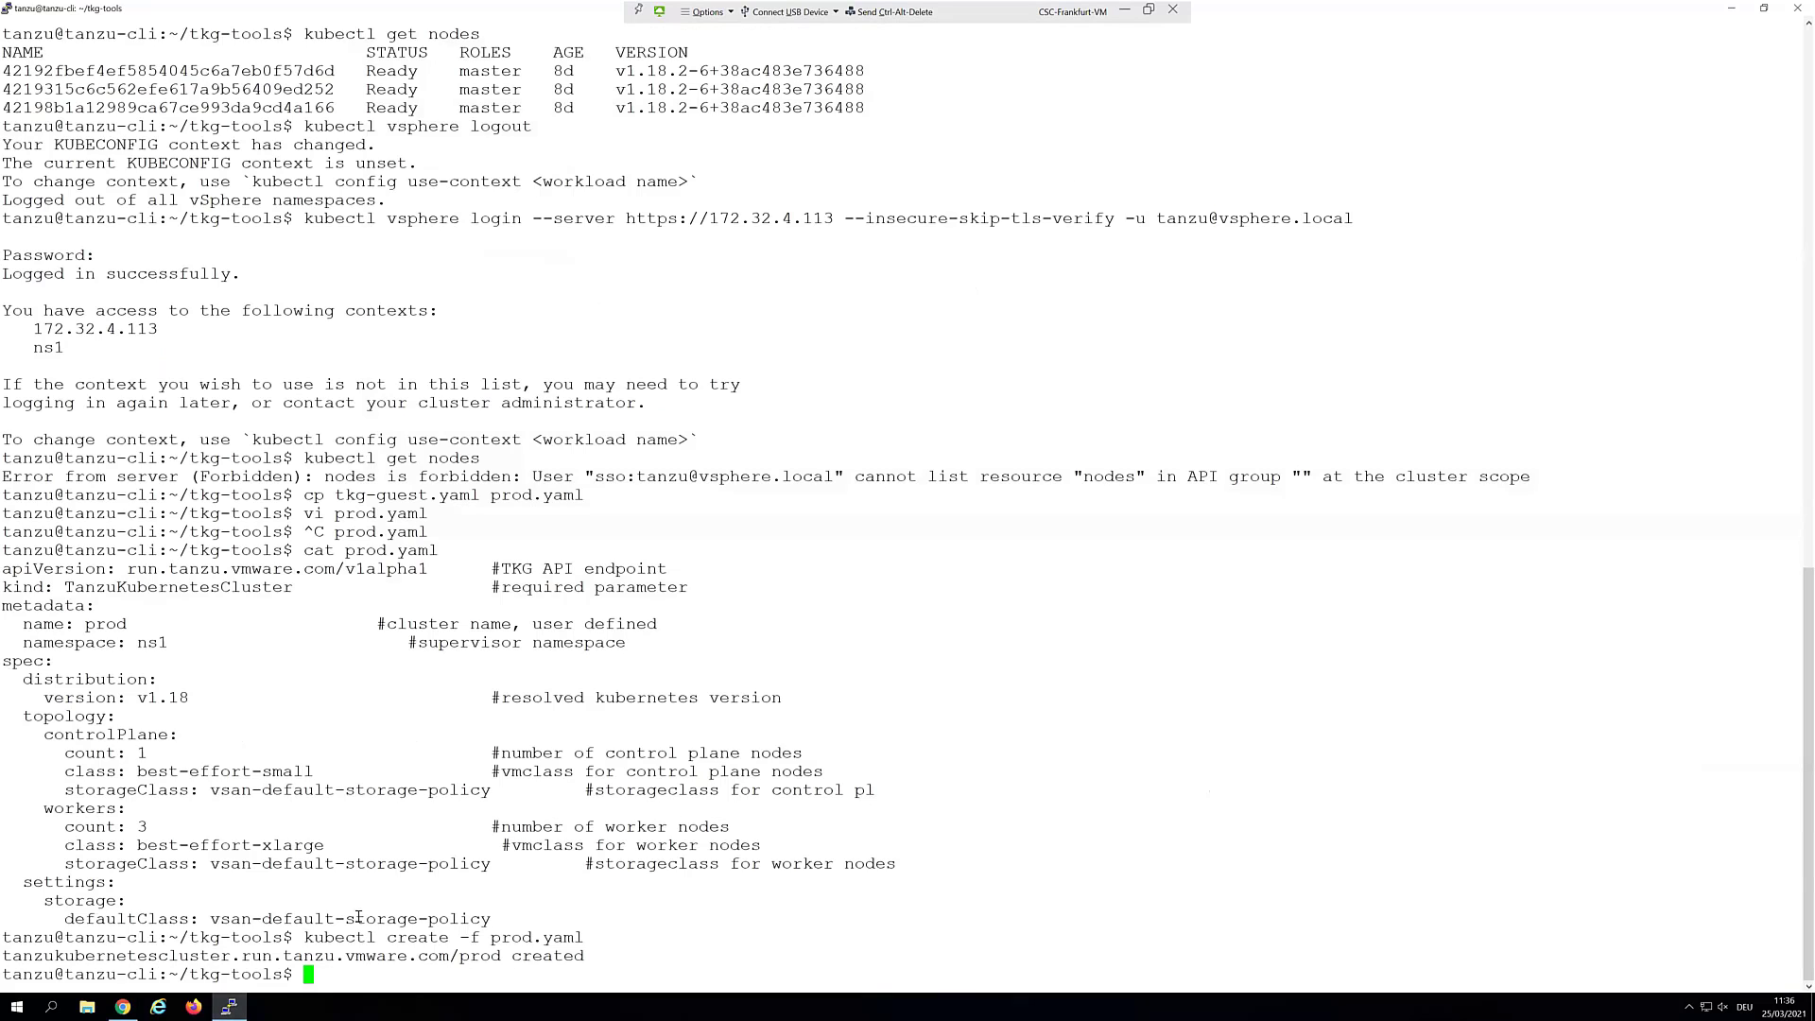
Log in to cluster prod in namespace ns1 via kubectl vsphere login, then run kubectl get nodes
right_click(359, 910)
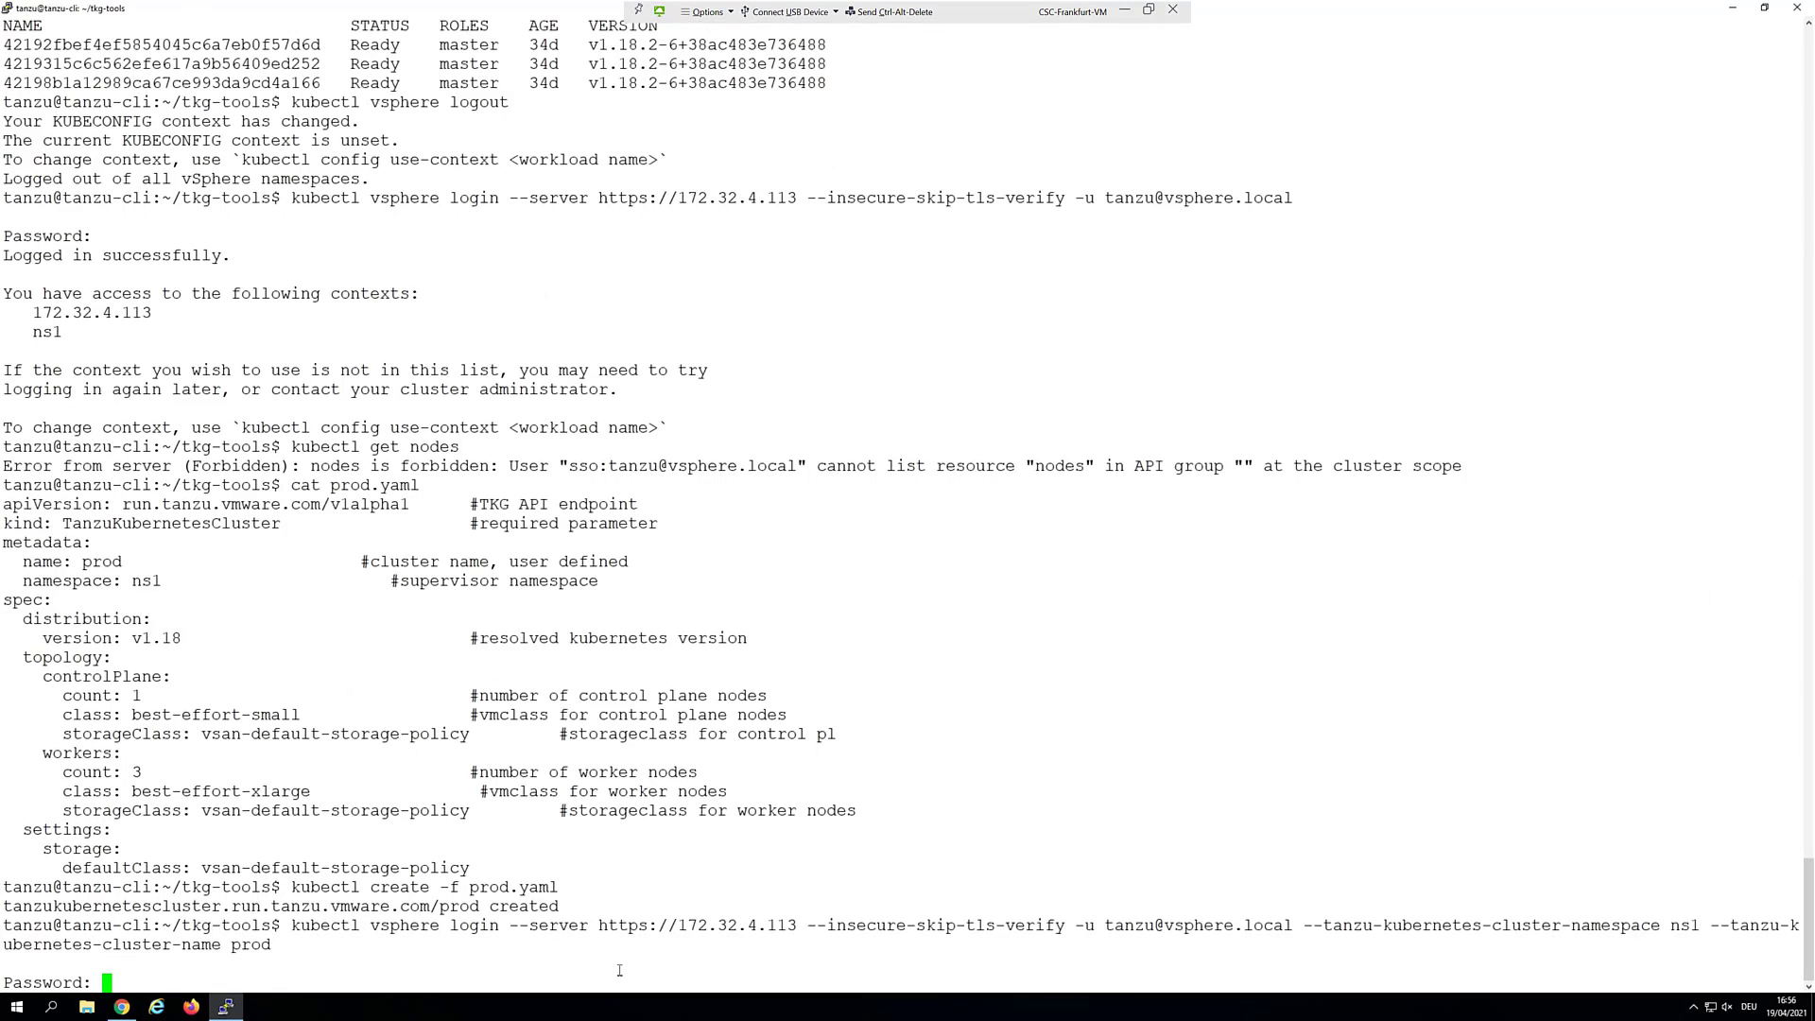
key("Return")
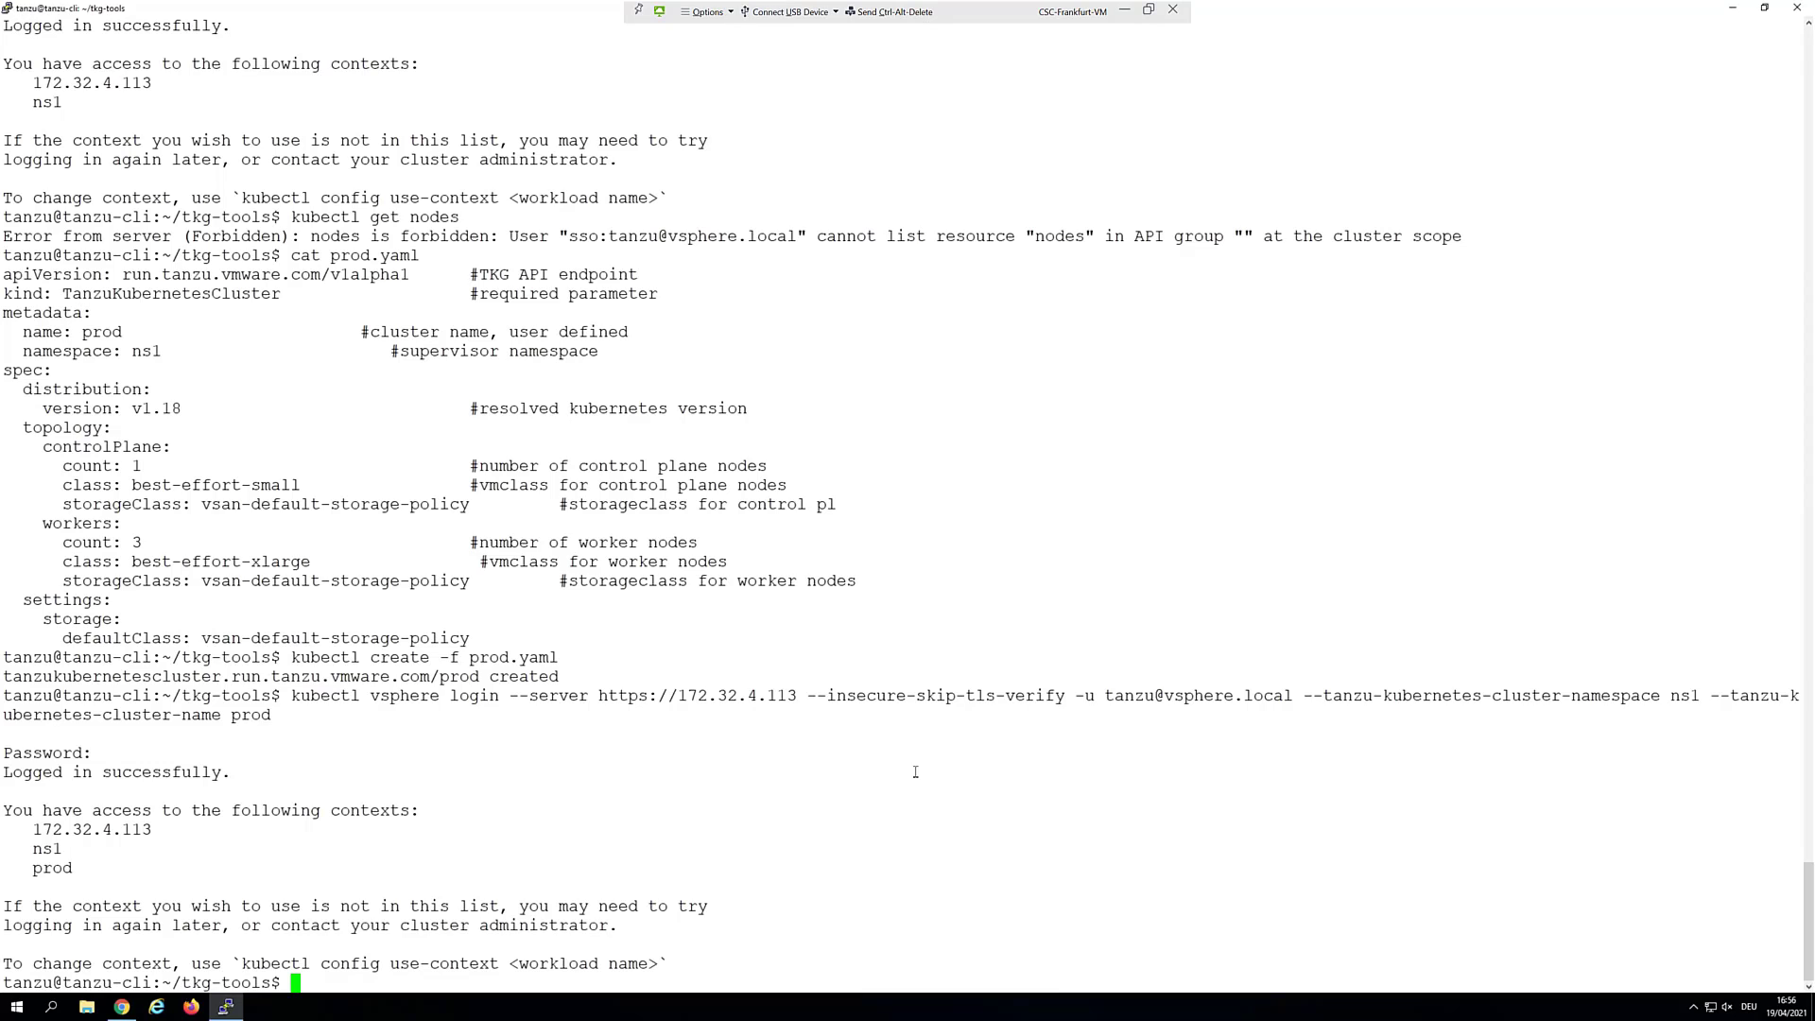
type("kubectl get nodes")
key("Return")
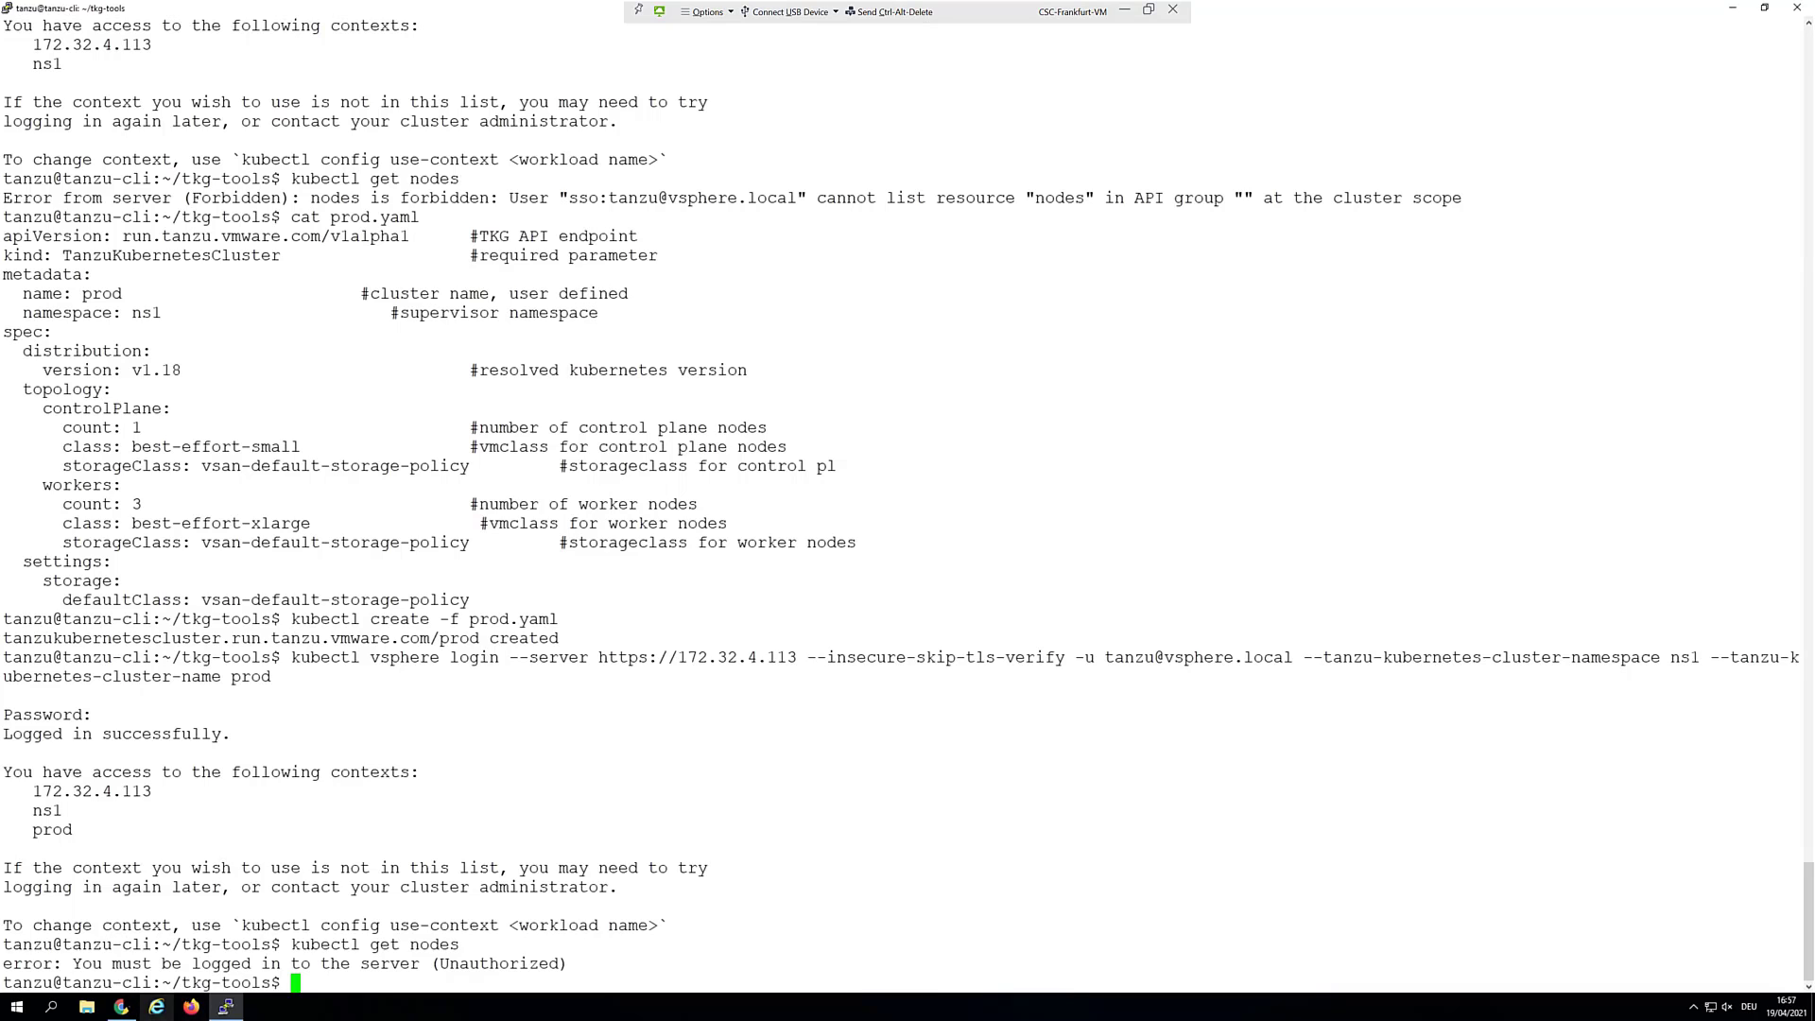
Refresh the inventory at prod-control-plane-pt6c9 and rerun kubectl get nodes, still Unauthorized
left_click(121, 1006)
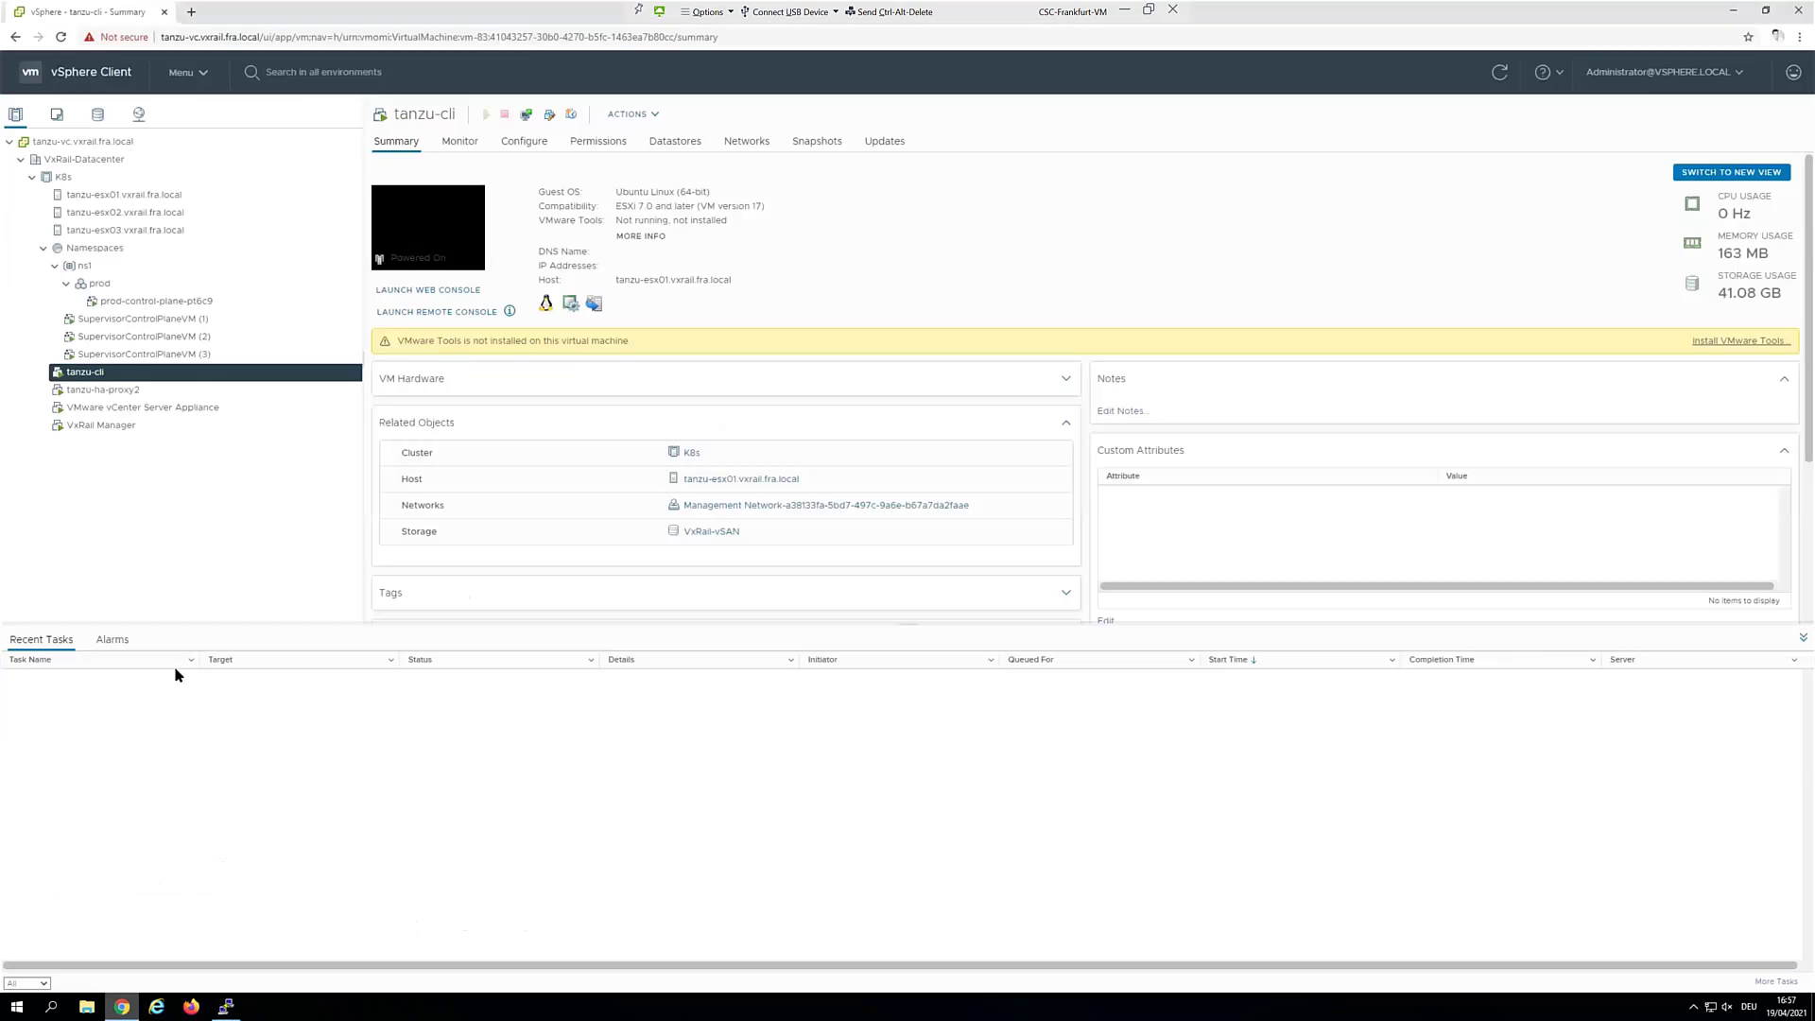
left_click(98, 300)
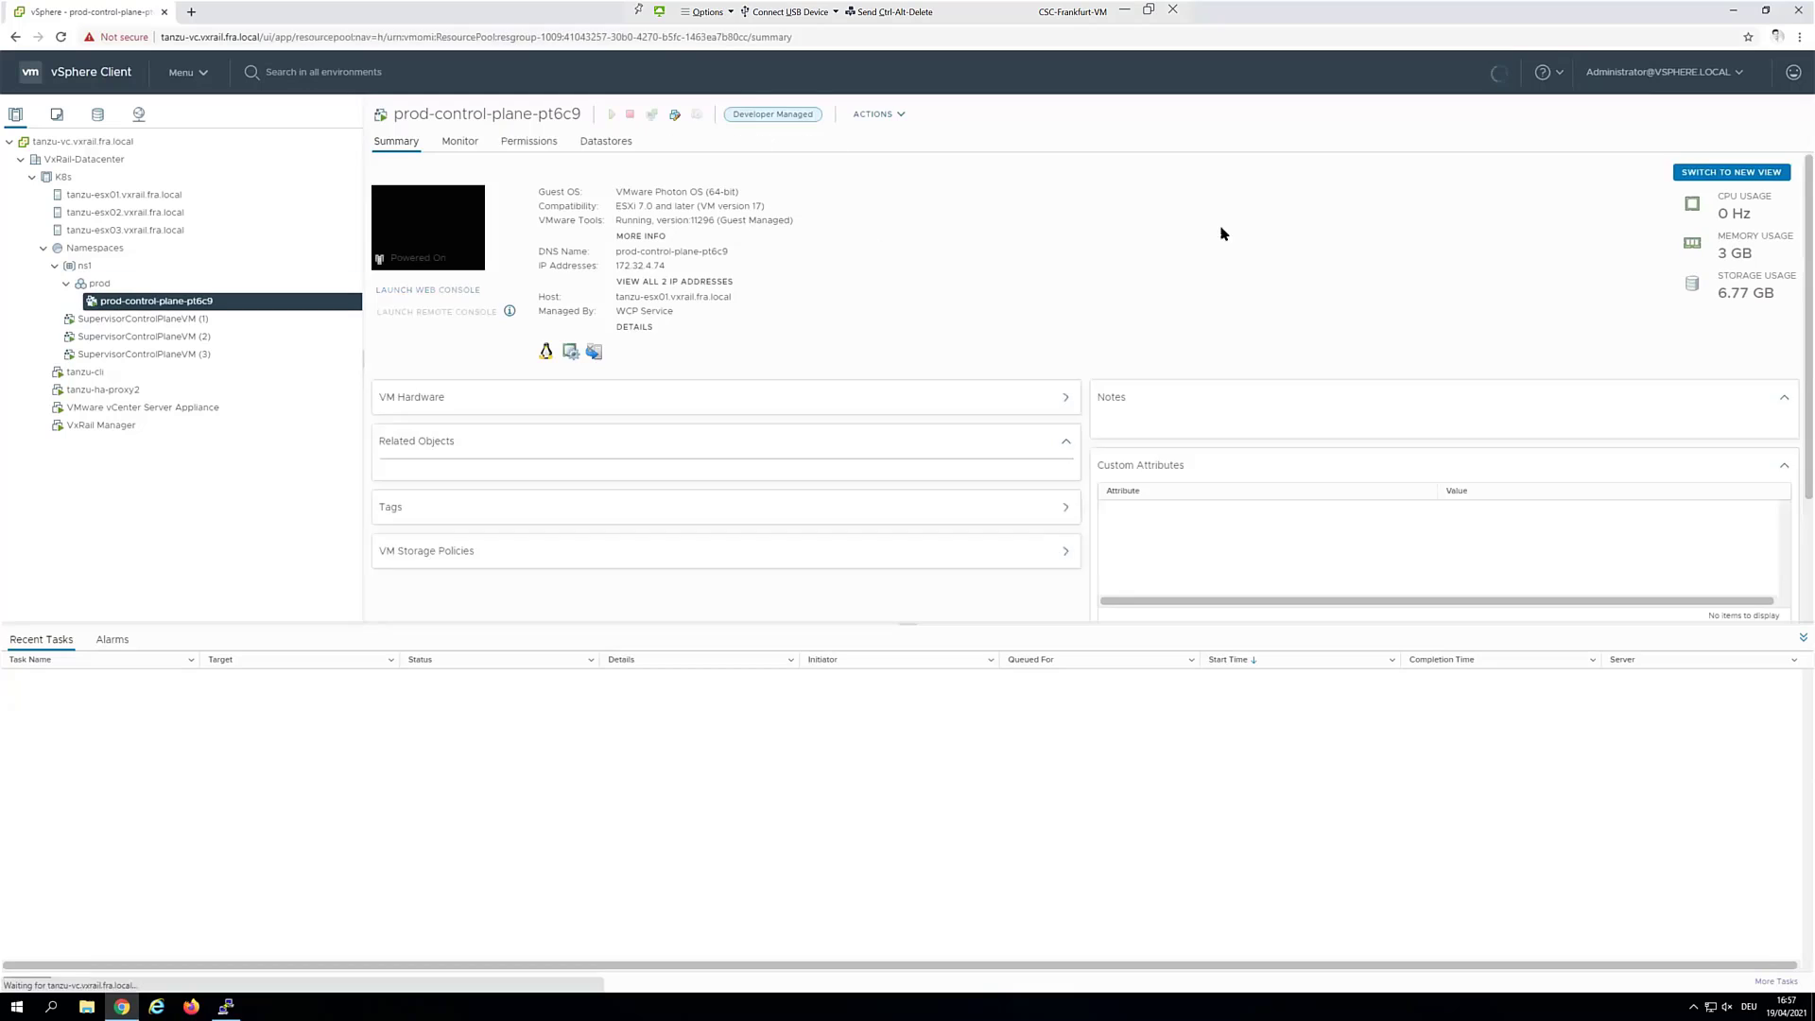
left_click(1499, 74)
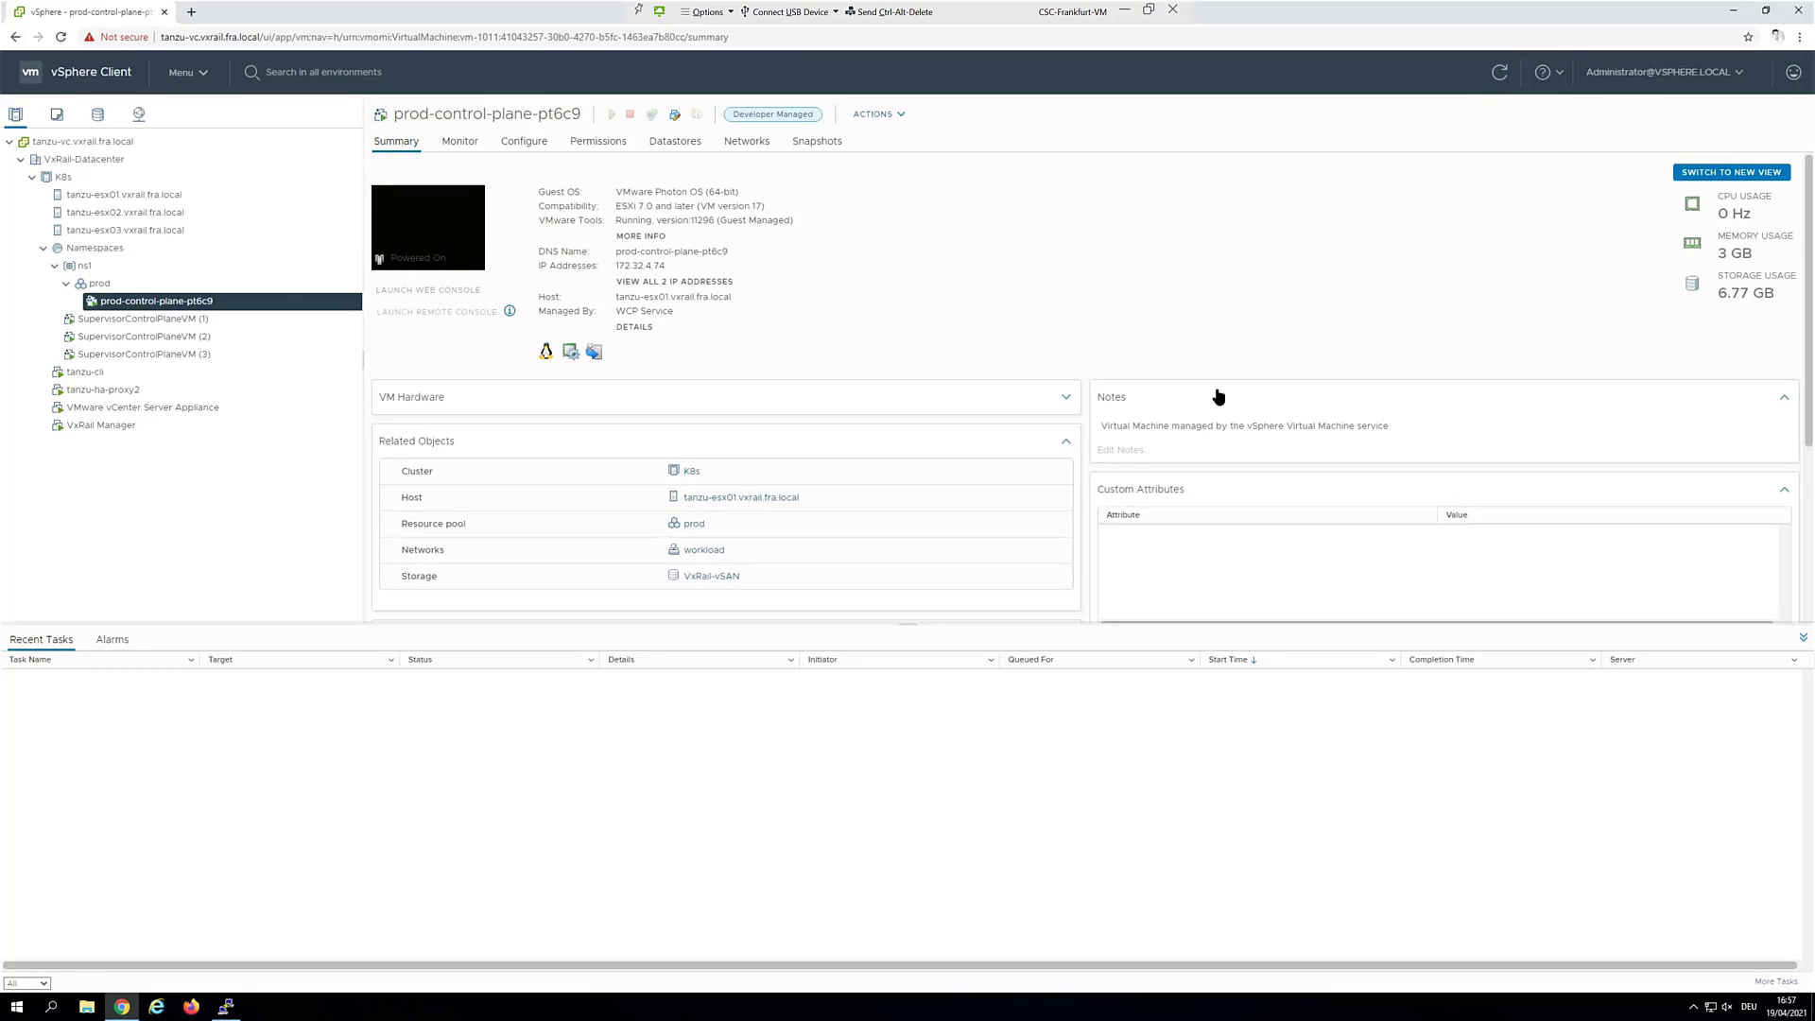
left_click(1734, 16)
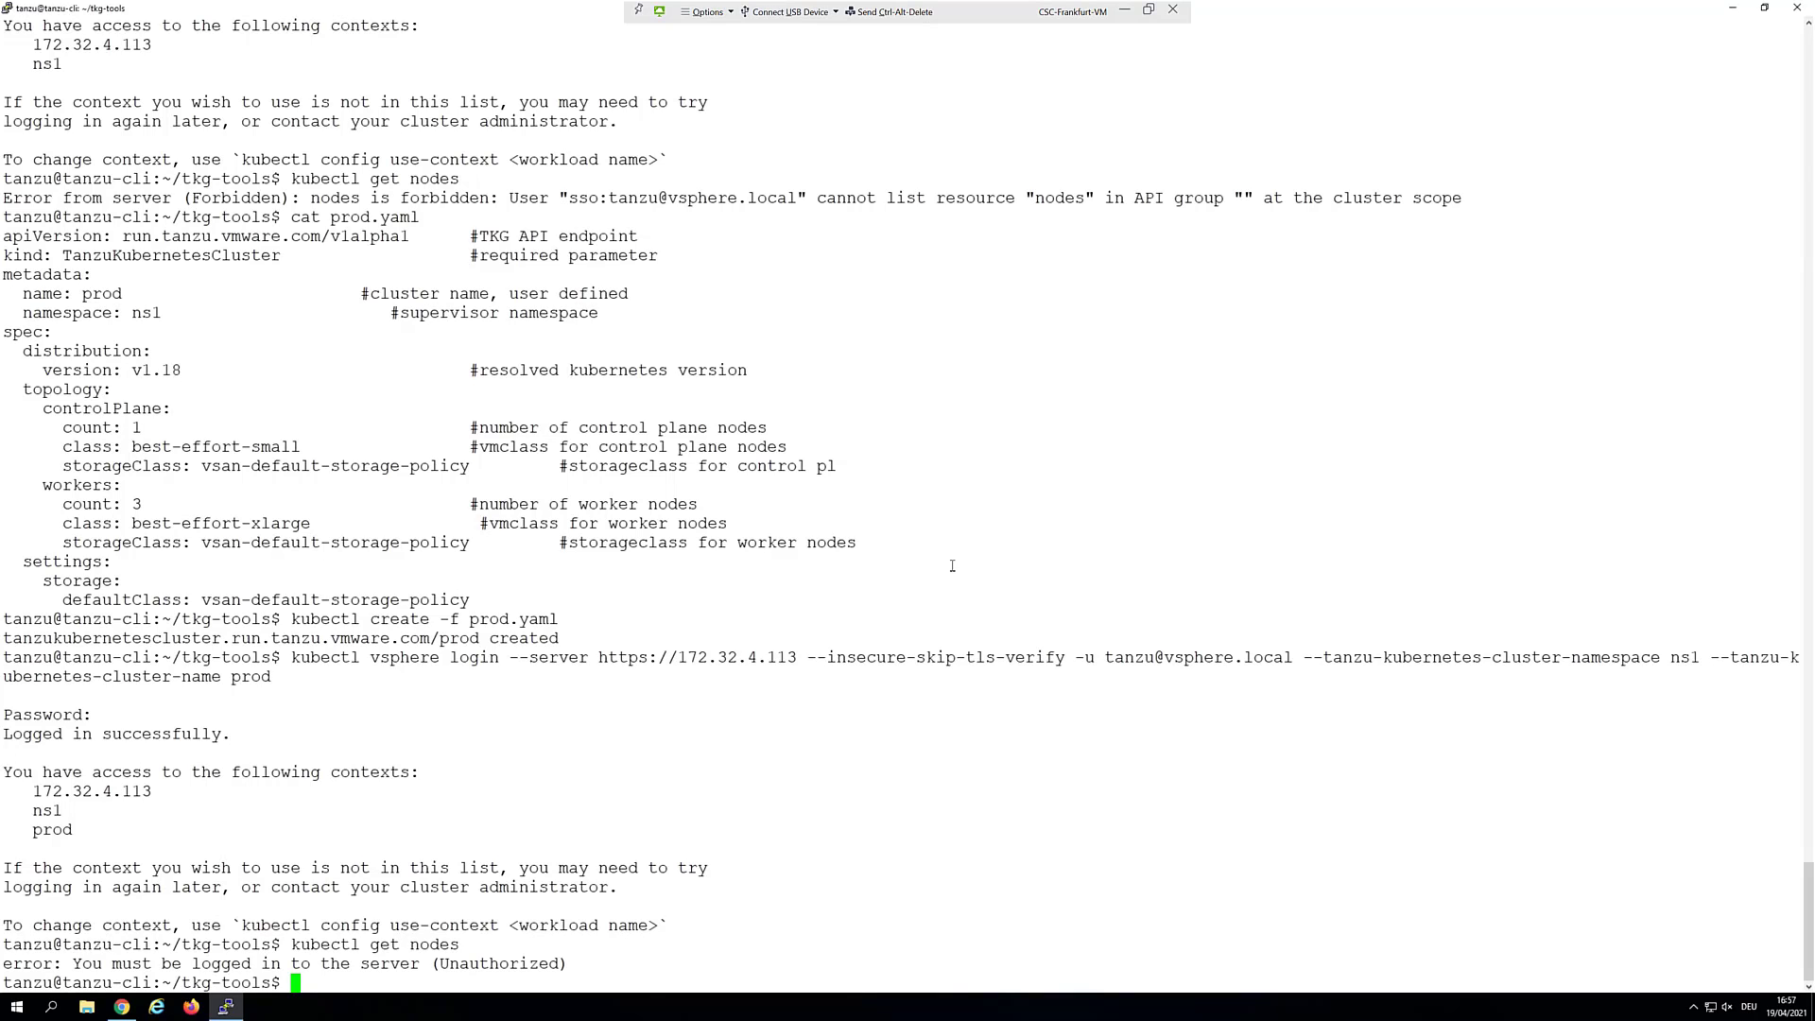
key("Up")
key("Return")
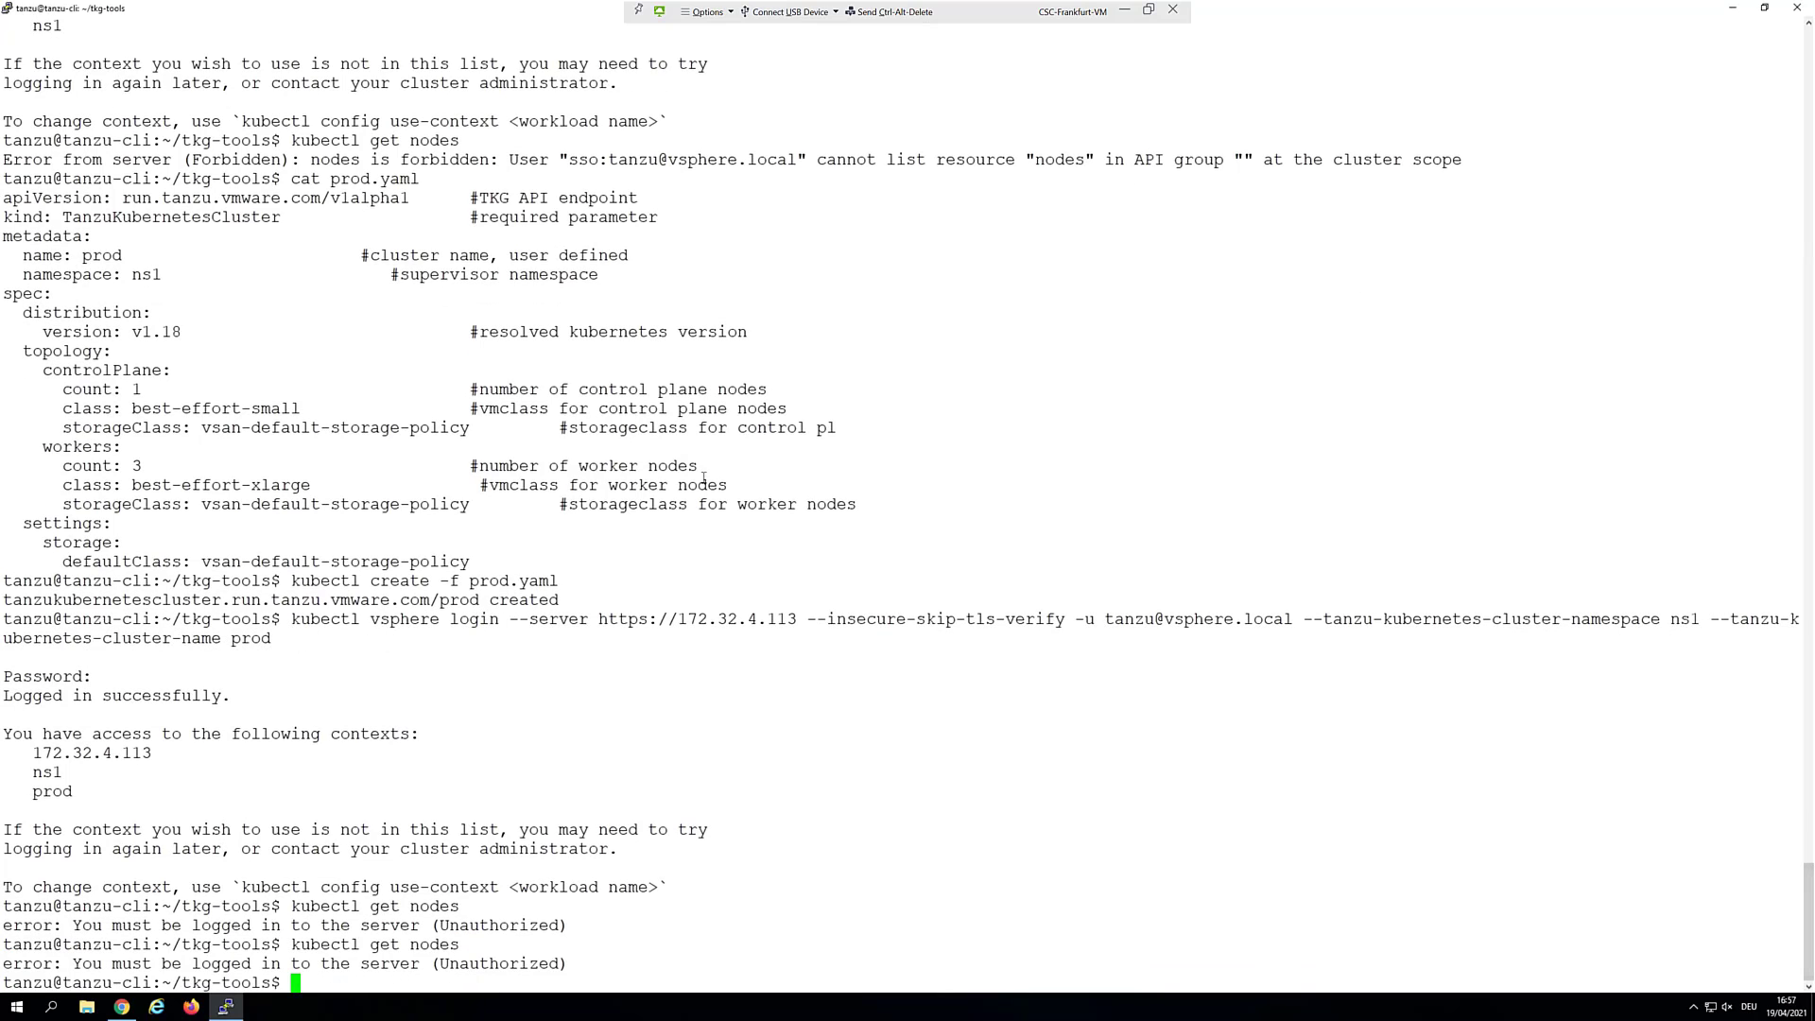
left_click(122, 1006)
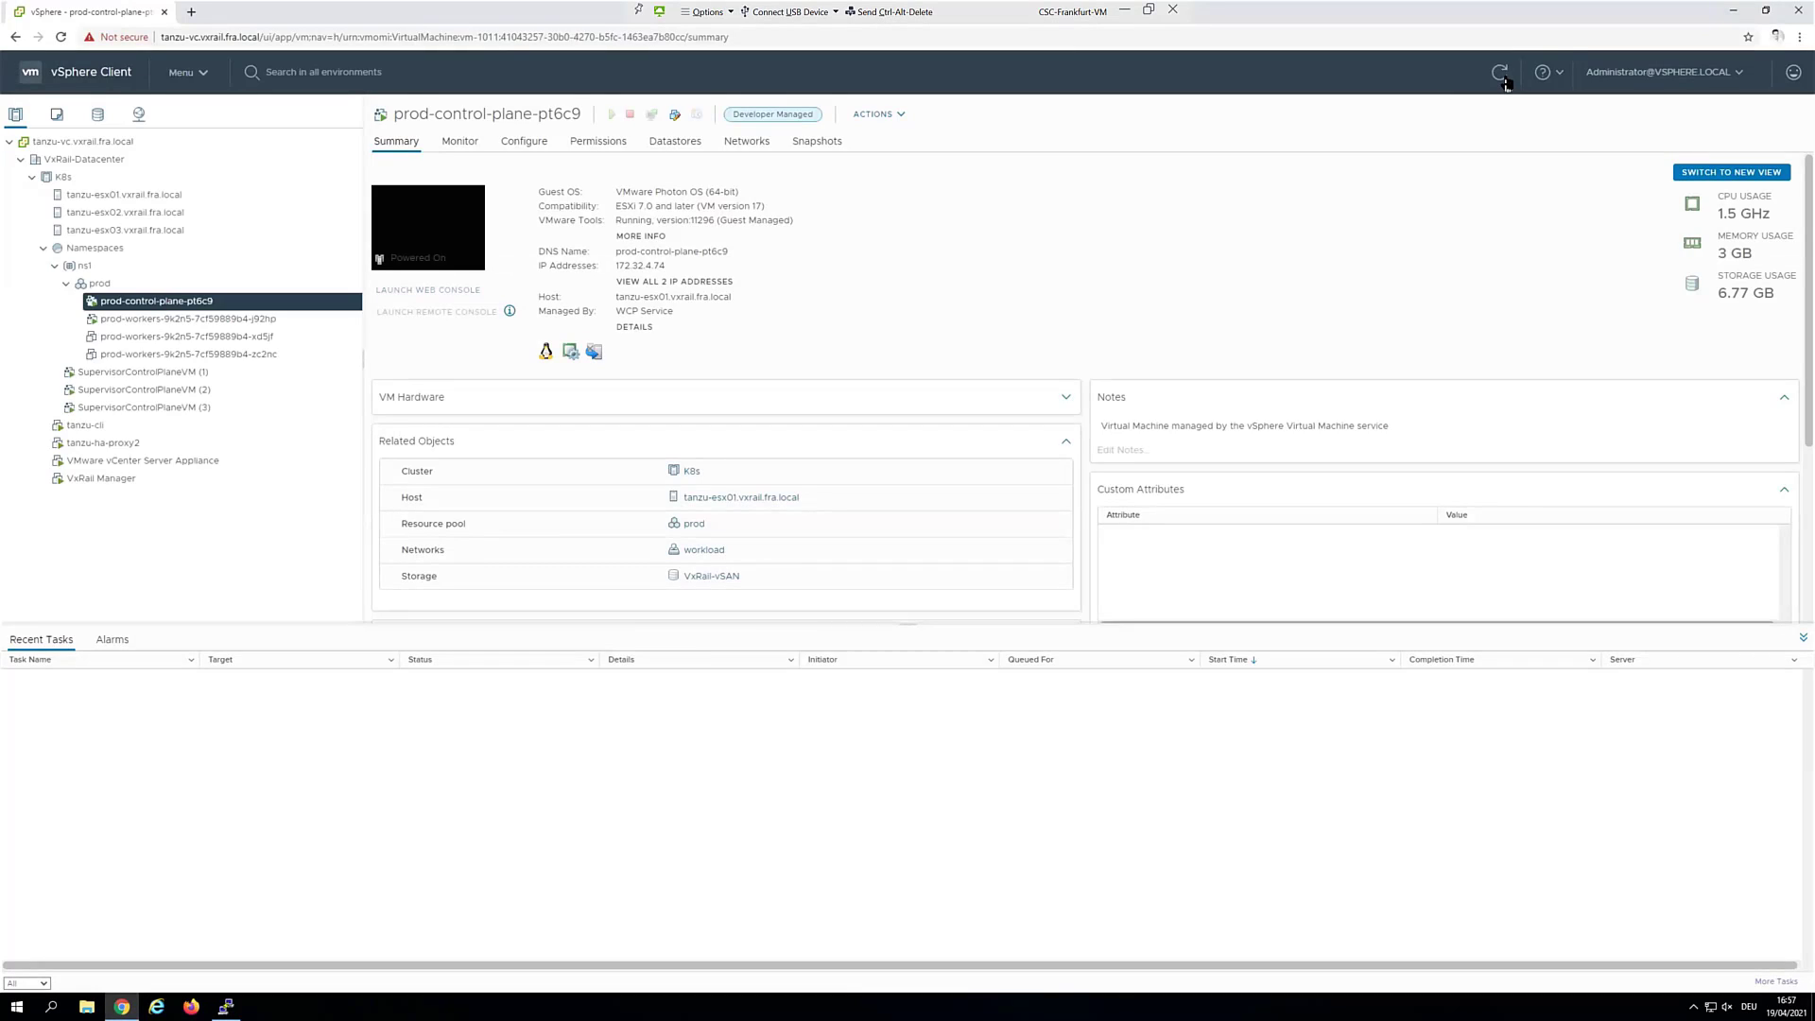
Rerun kubectl get nodes until prod-control-plane-pt6c9 is Ready, then enter cat yelb.yaml
left_click(1734, 10)
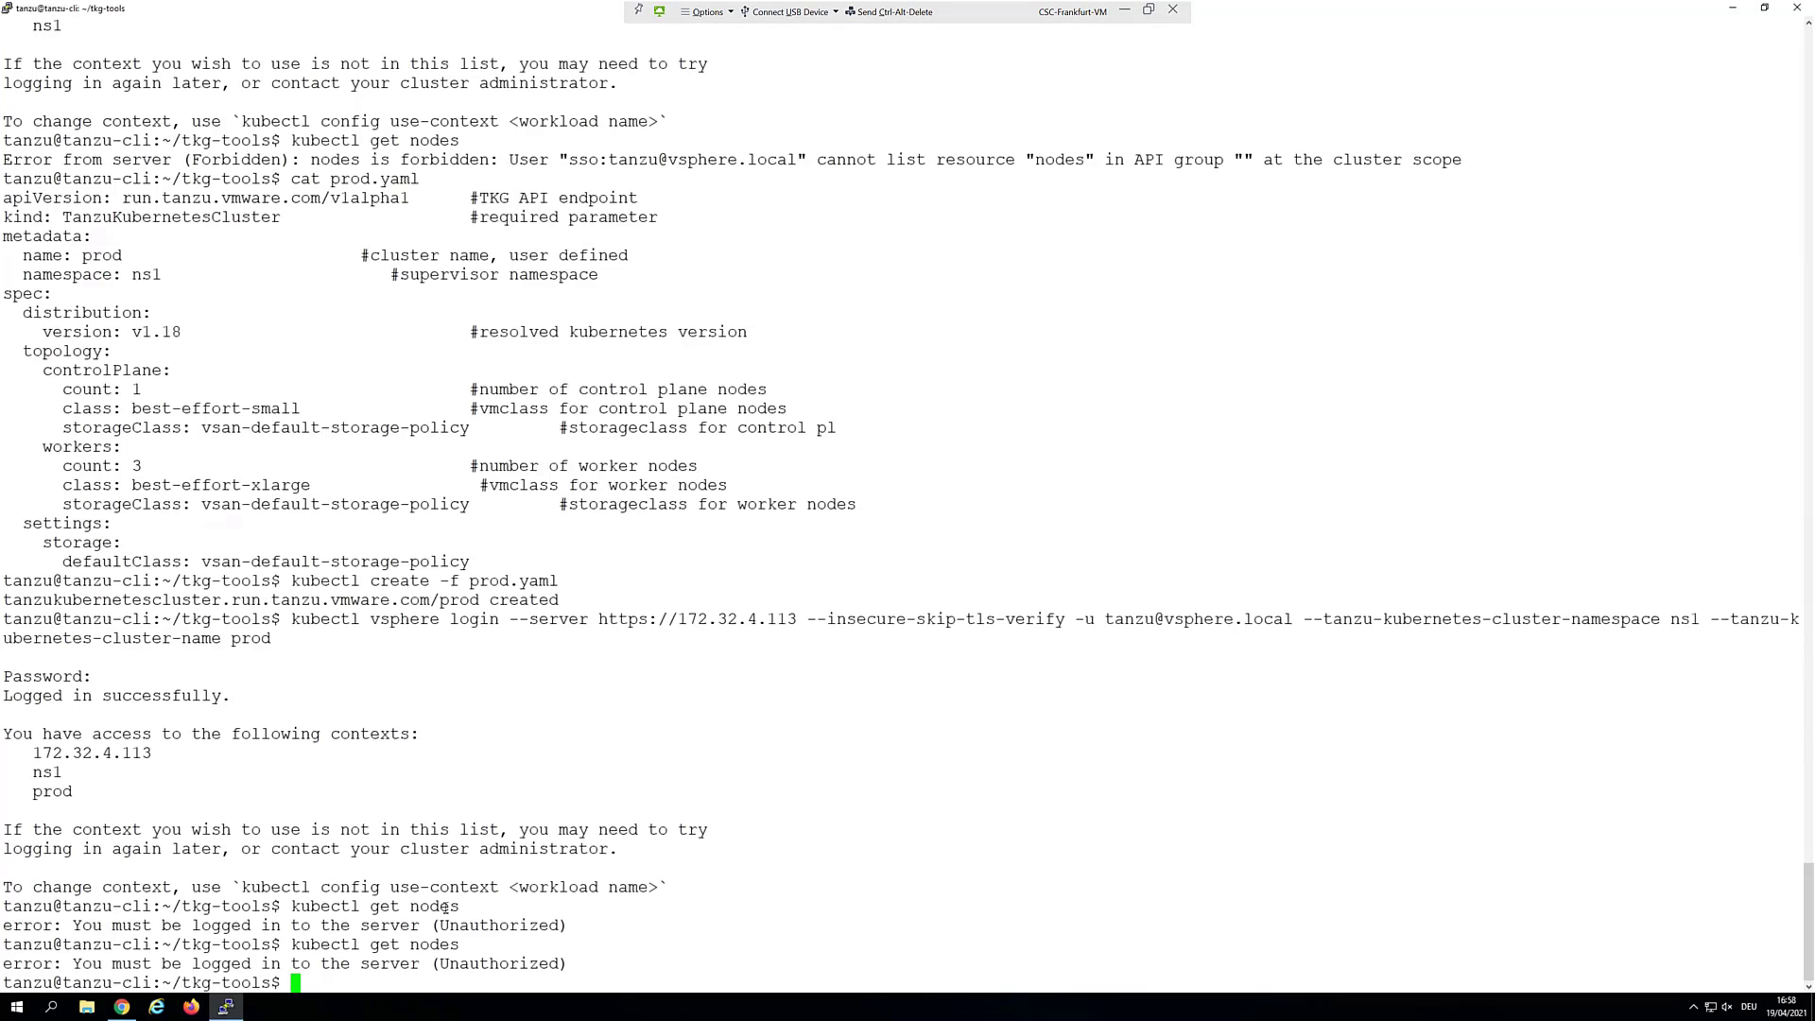
key("Up")
key("Return")
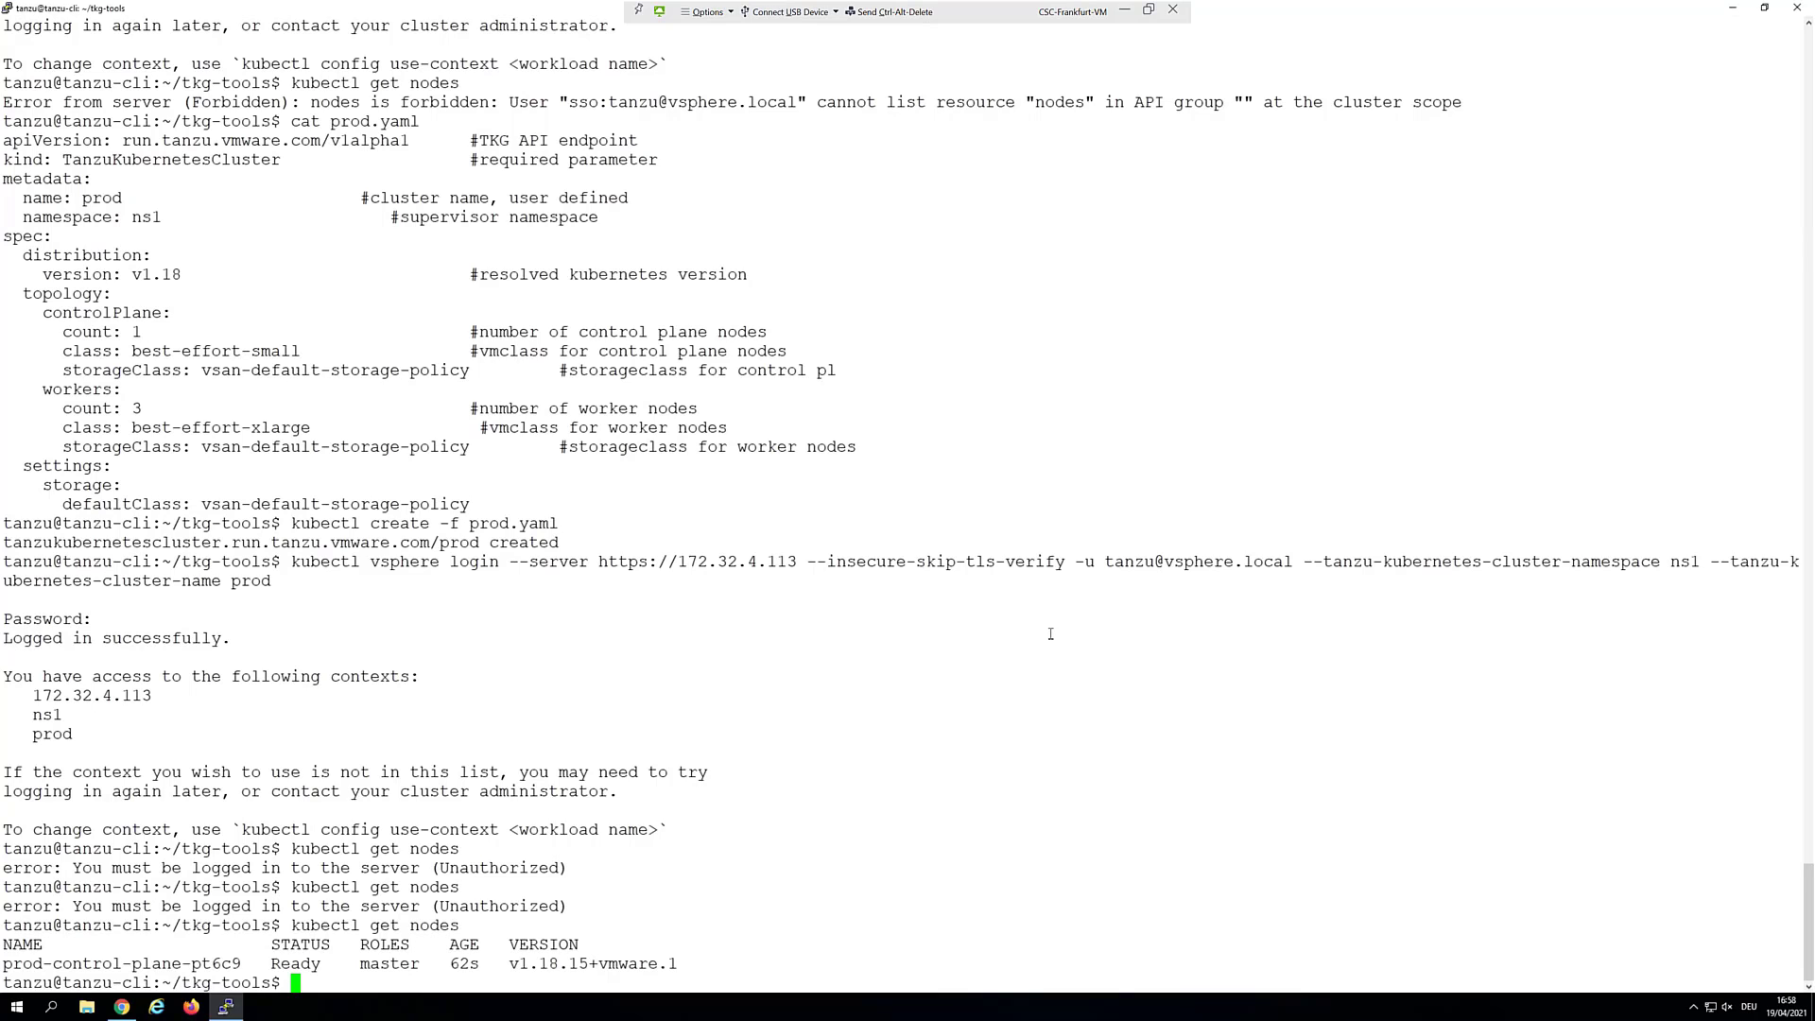
key("Up")
key("Return")
key("Up")
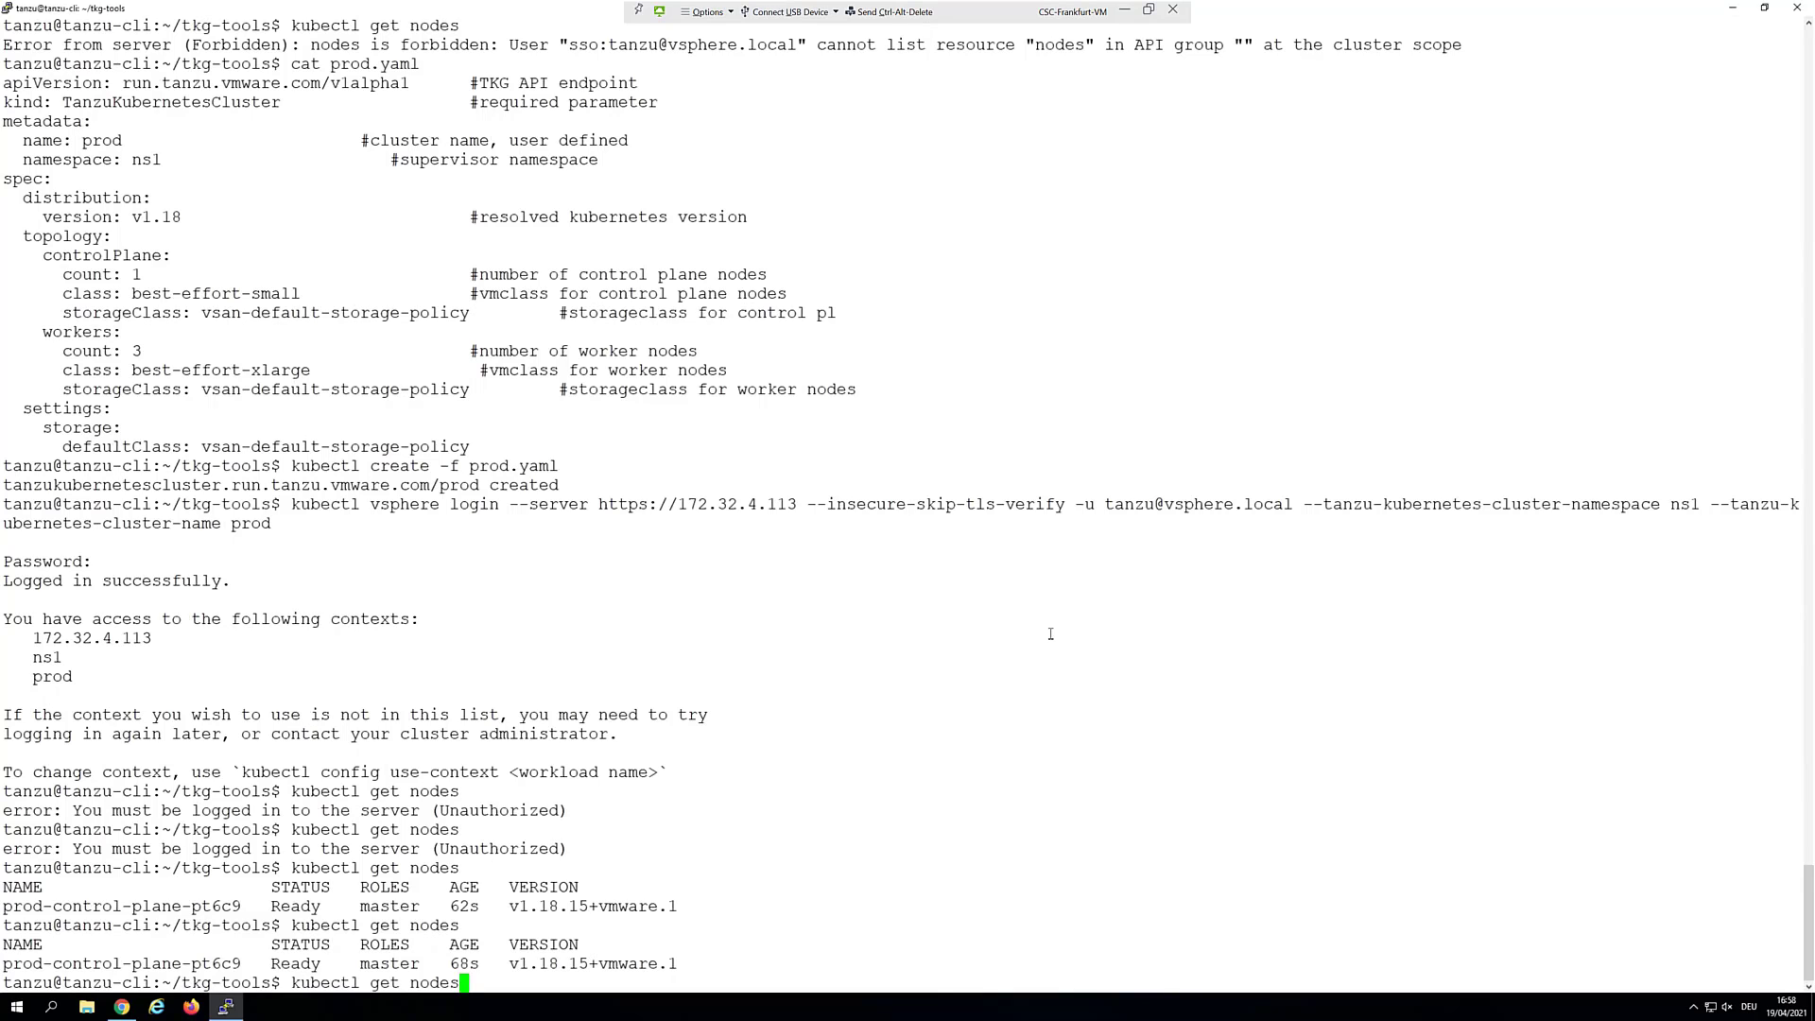
key("Return")
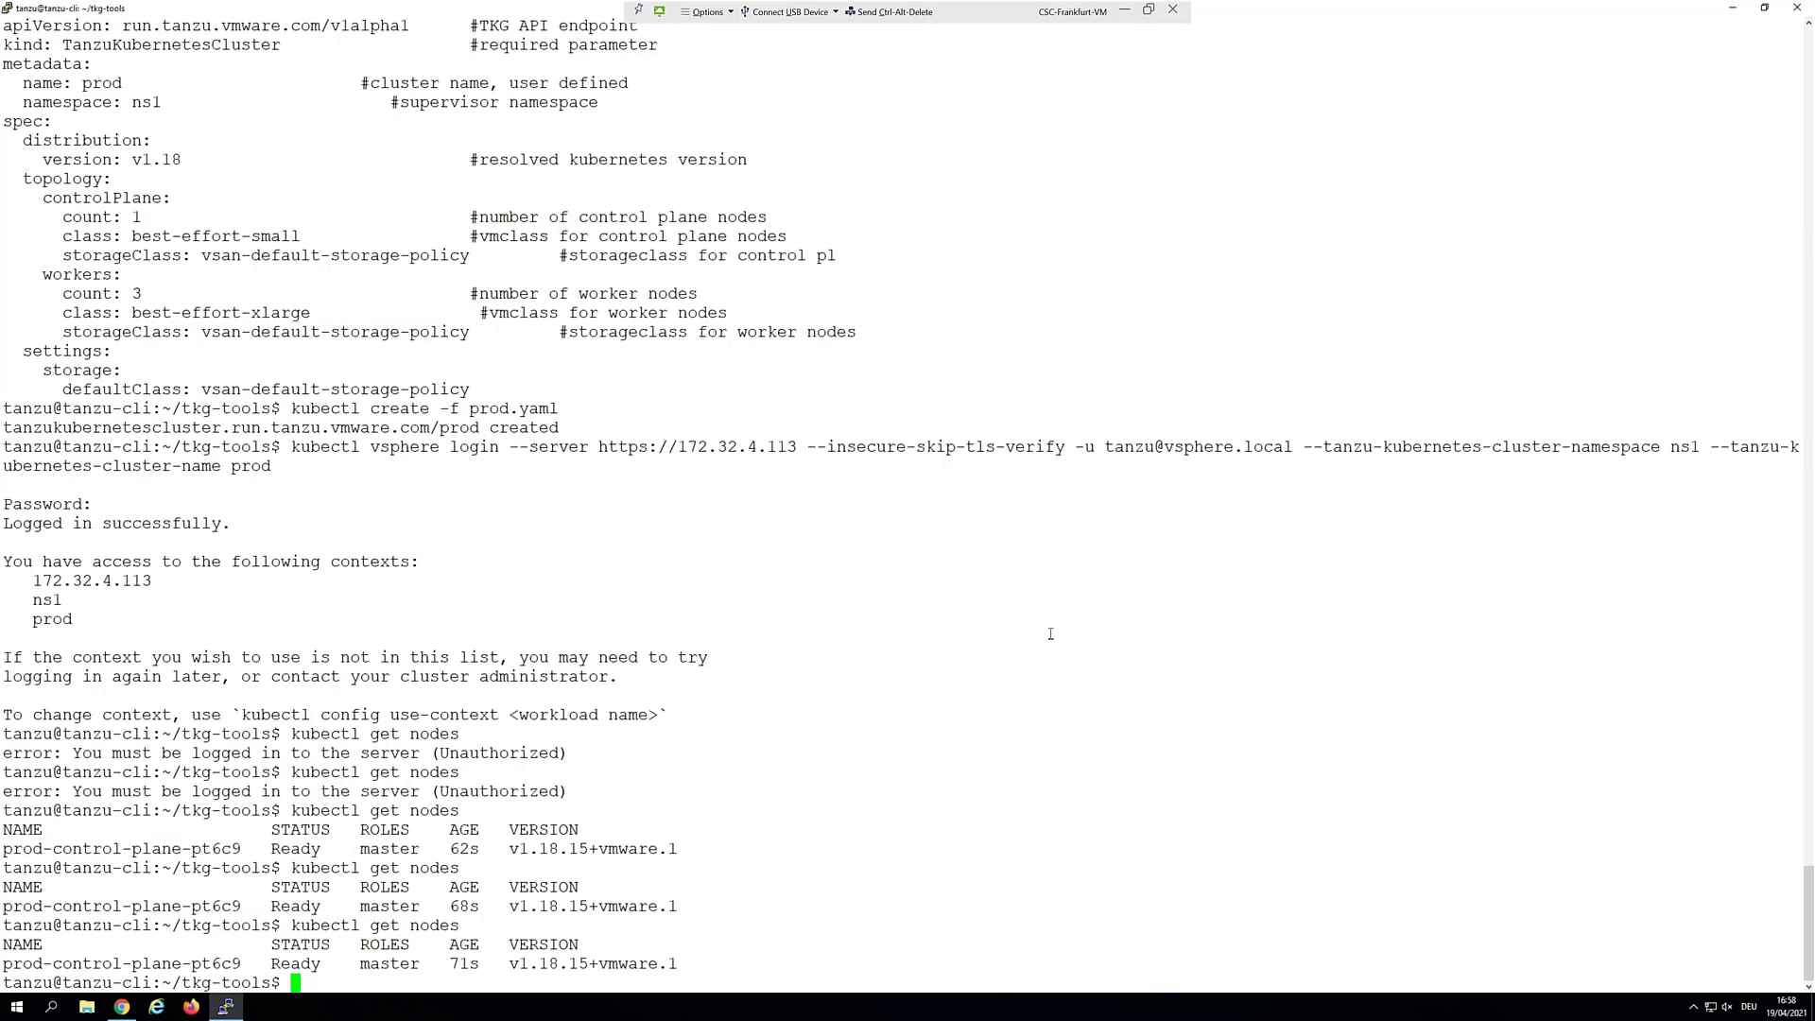
type("cat yelb.yaml")
Print yelb.yaml and scroll through it to the 5-replica yelb-appserver deployment
key("Return")
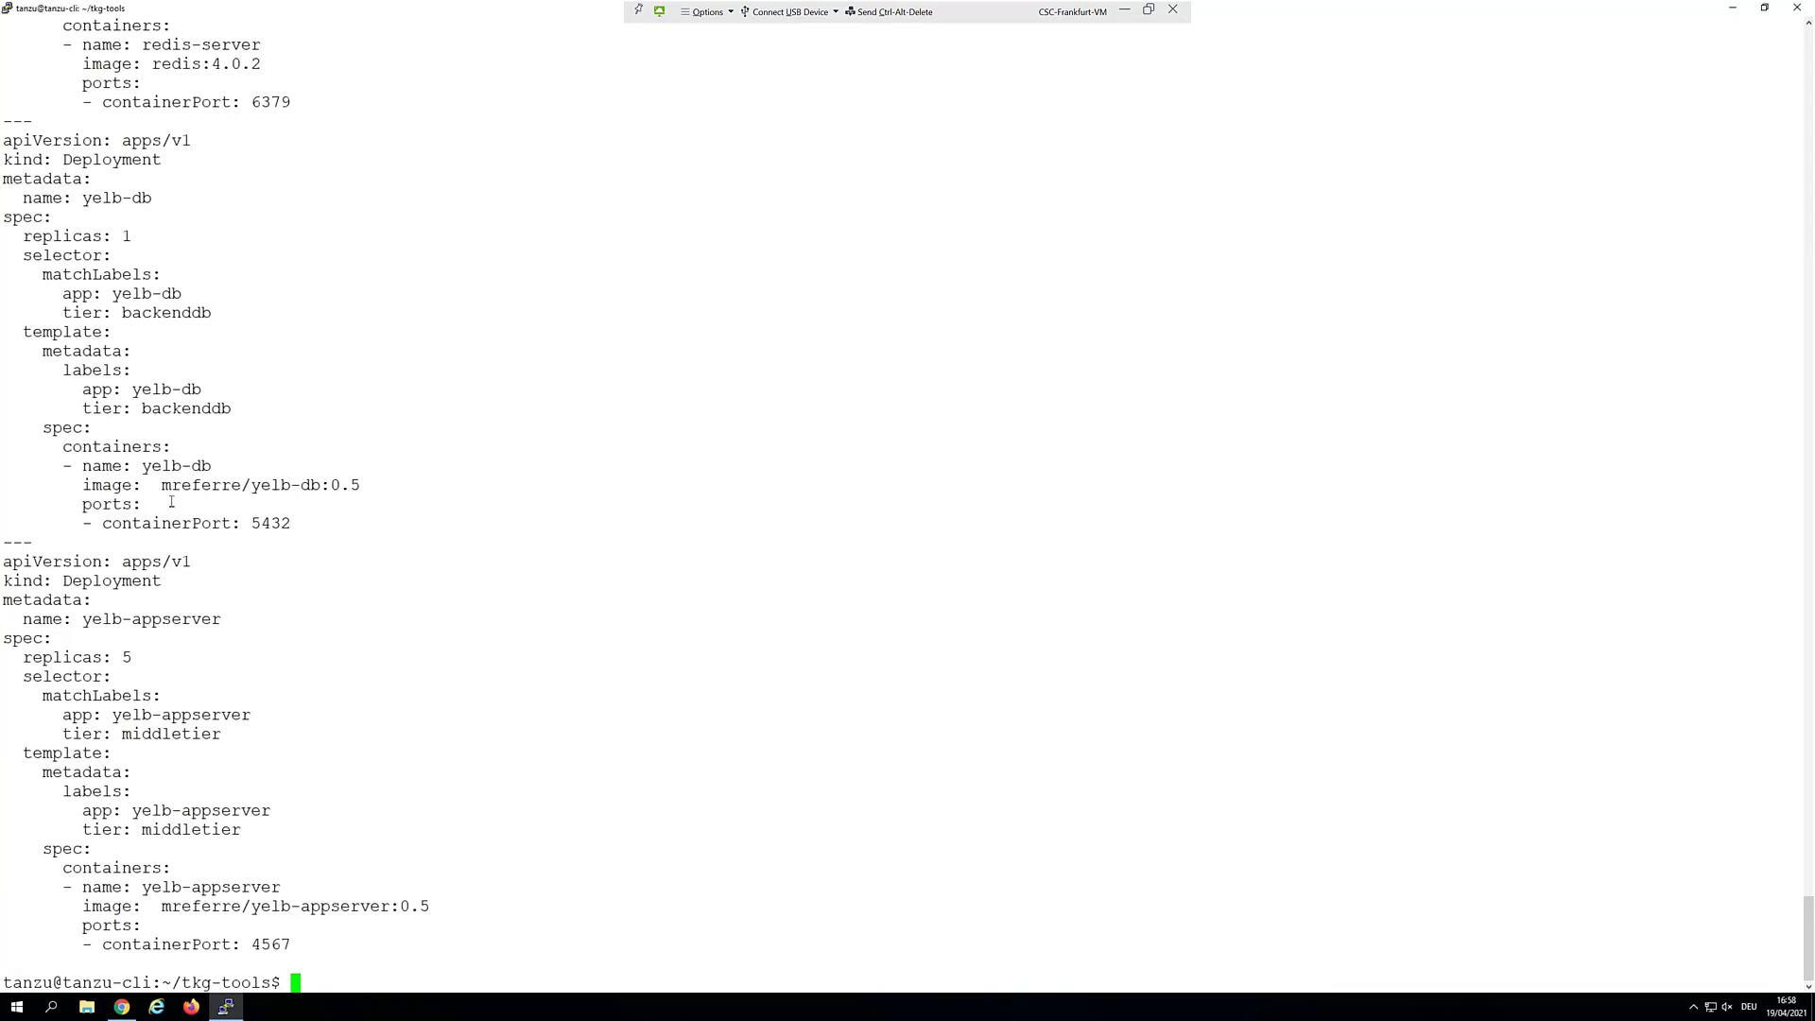
scroll(255, 666, "up", 20)
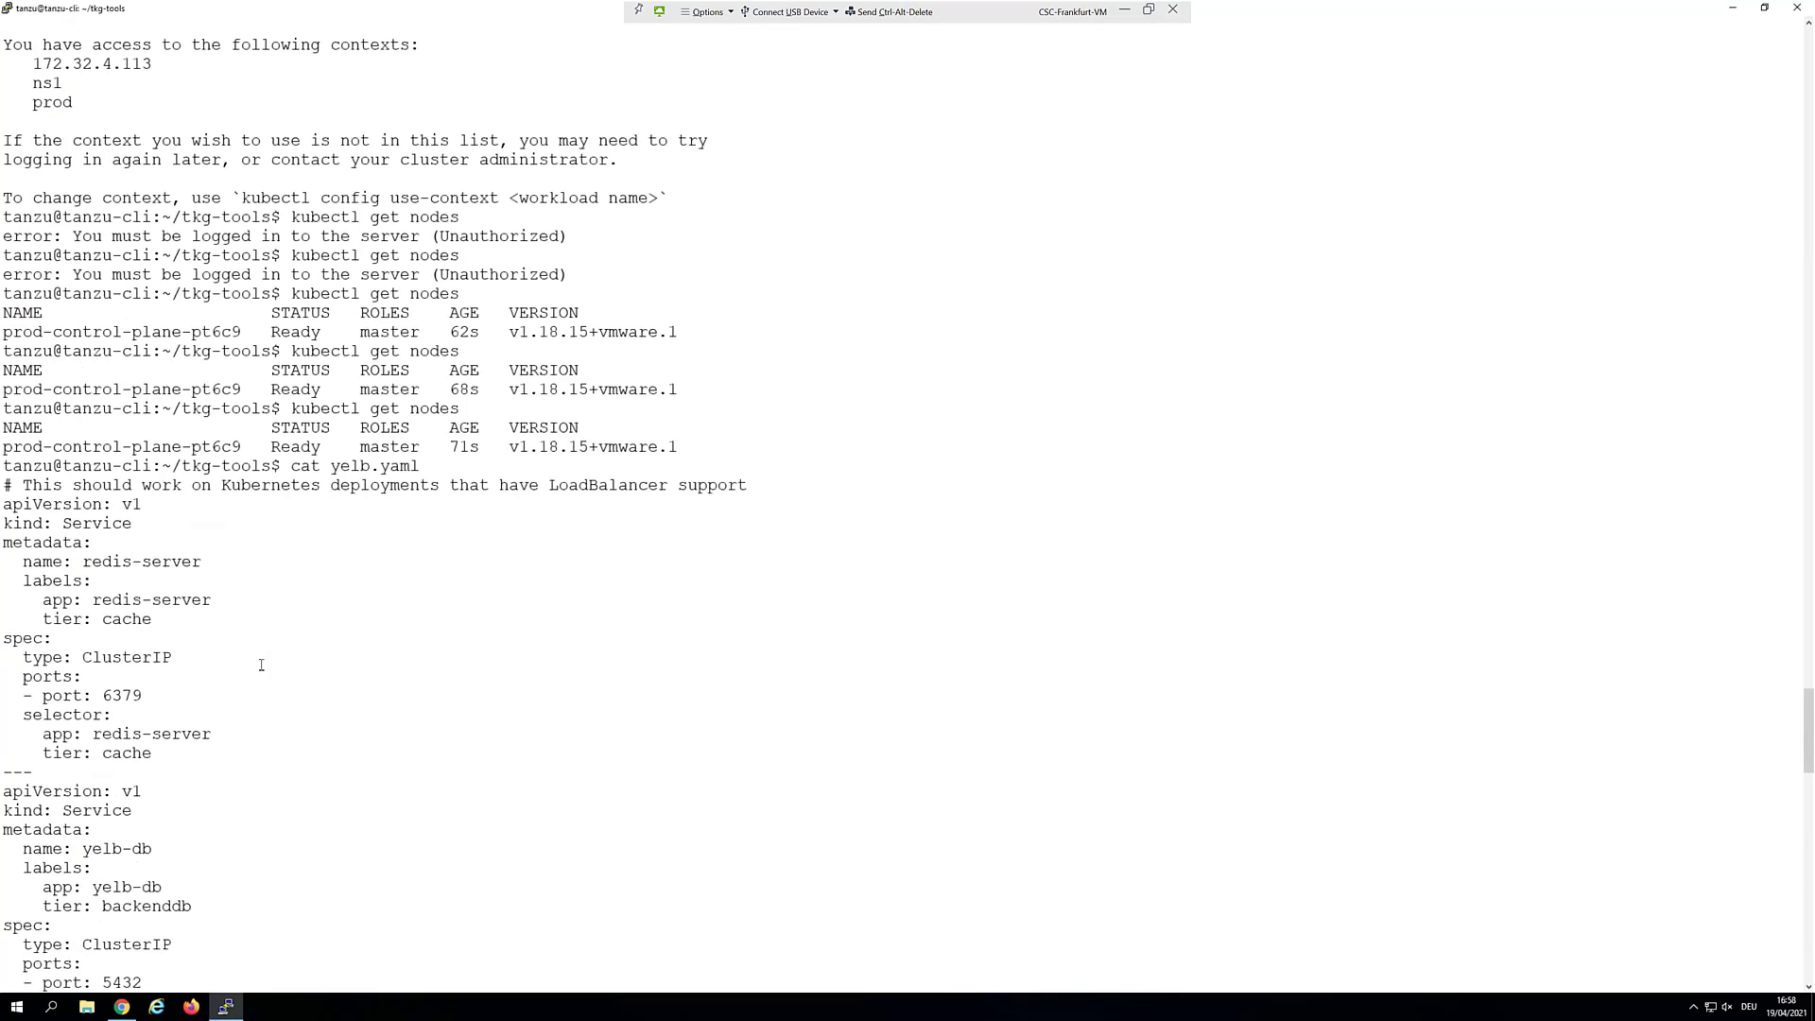
scroll(261, 666, "down", 20)
scroll(267, 660, "up", 8)
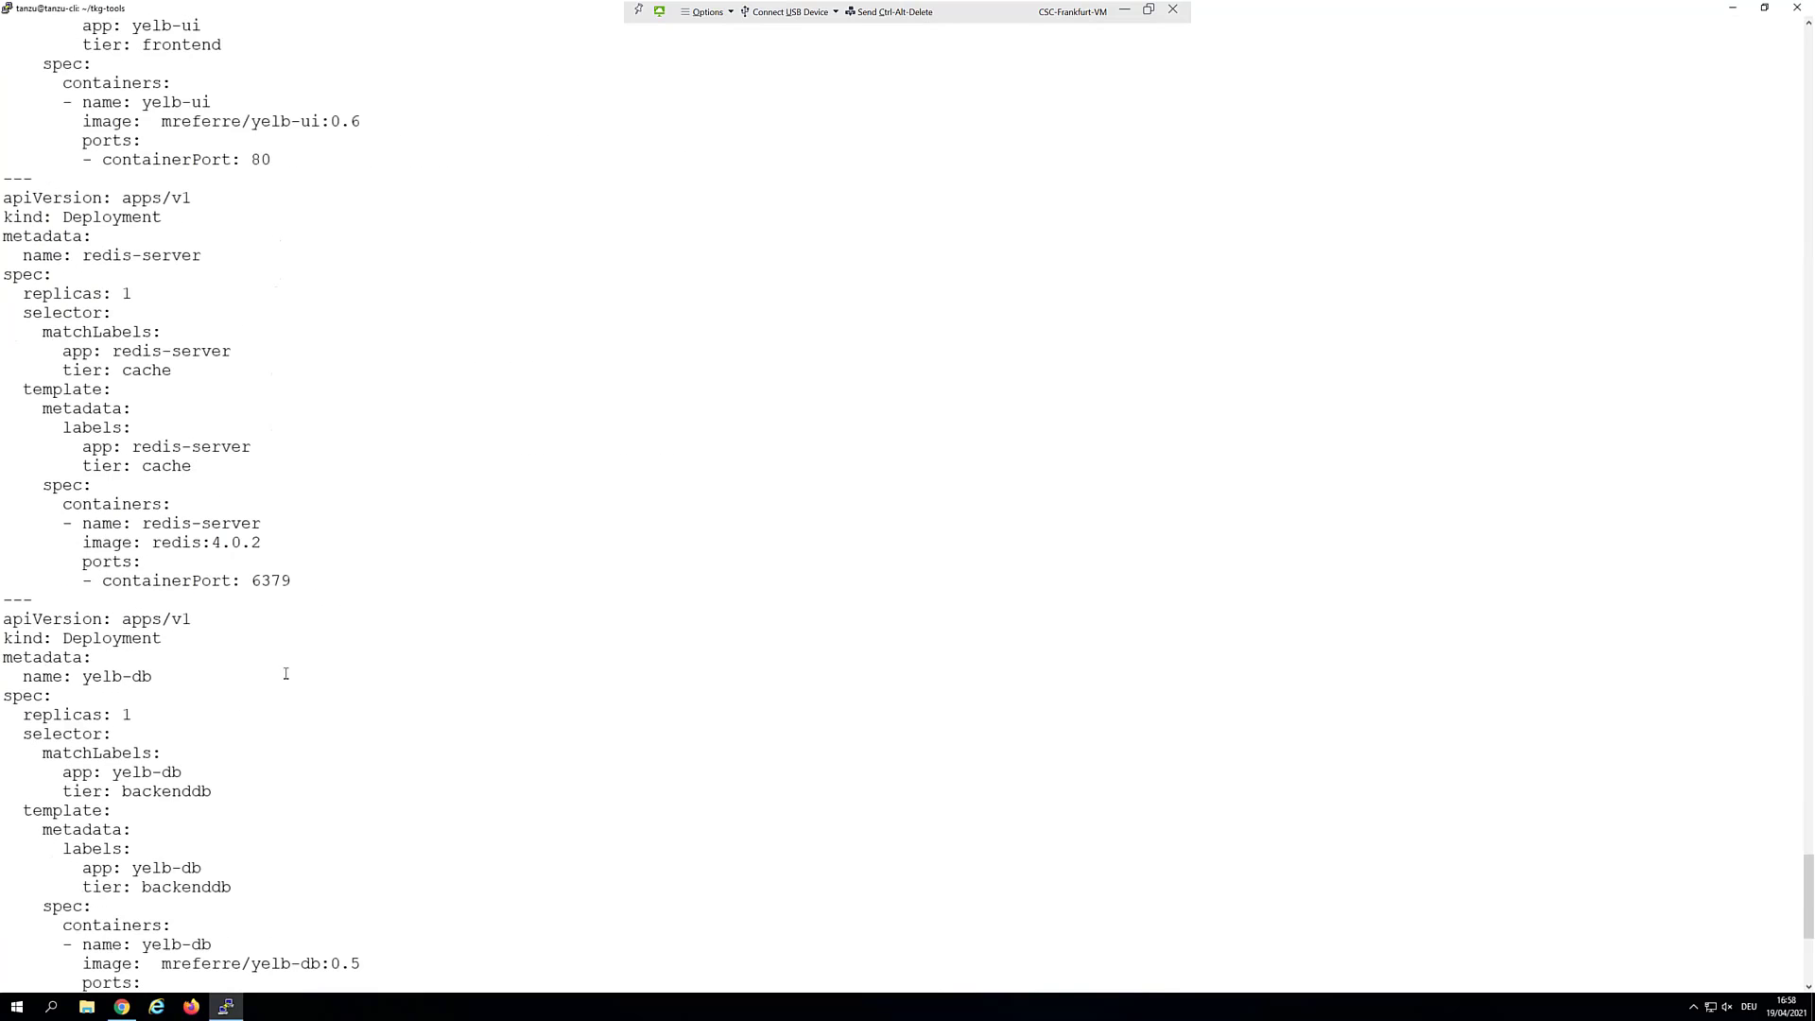
scroll(348, 855, "down", 8)
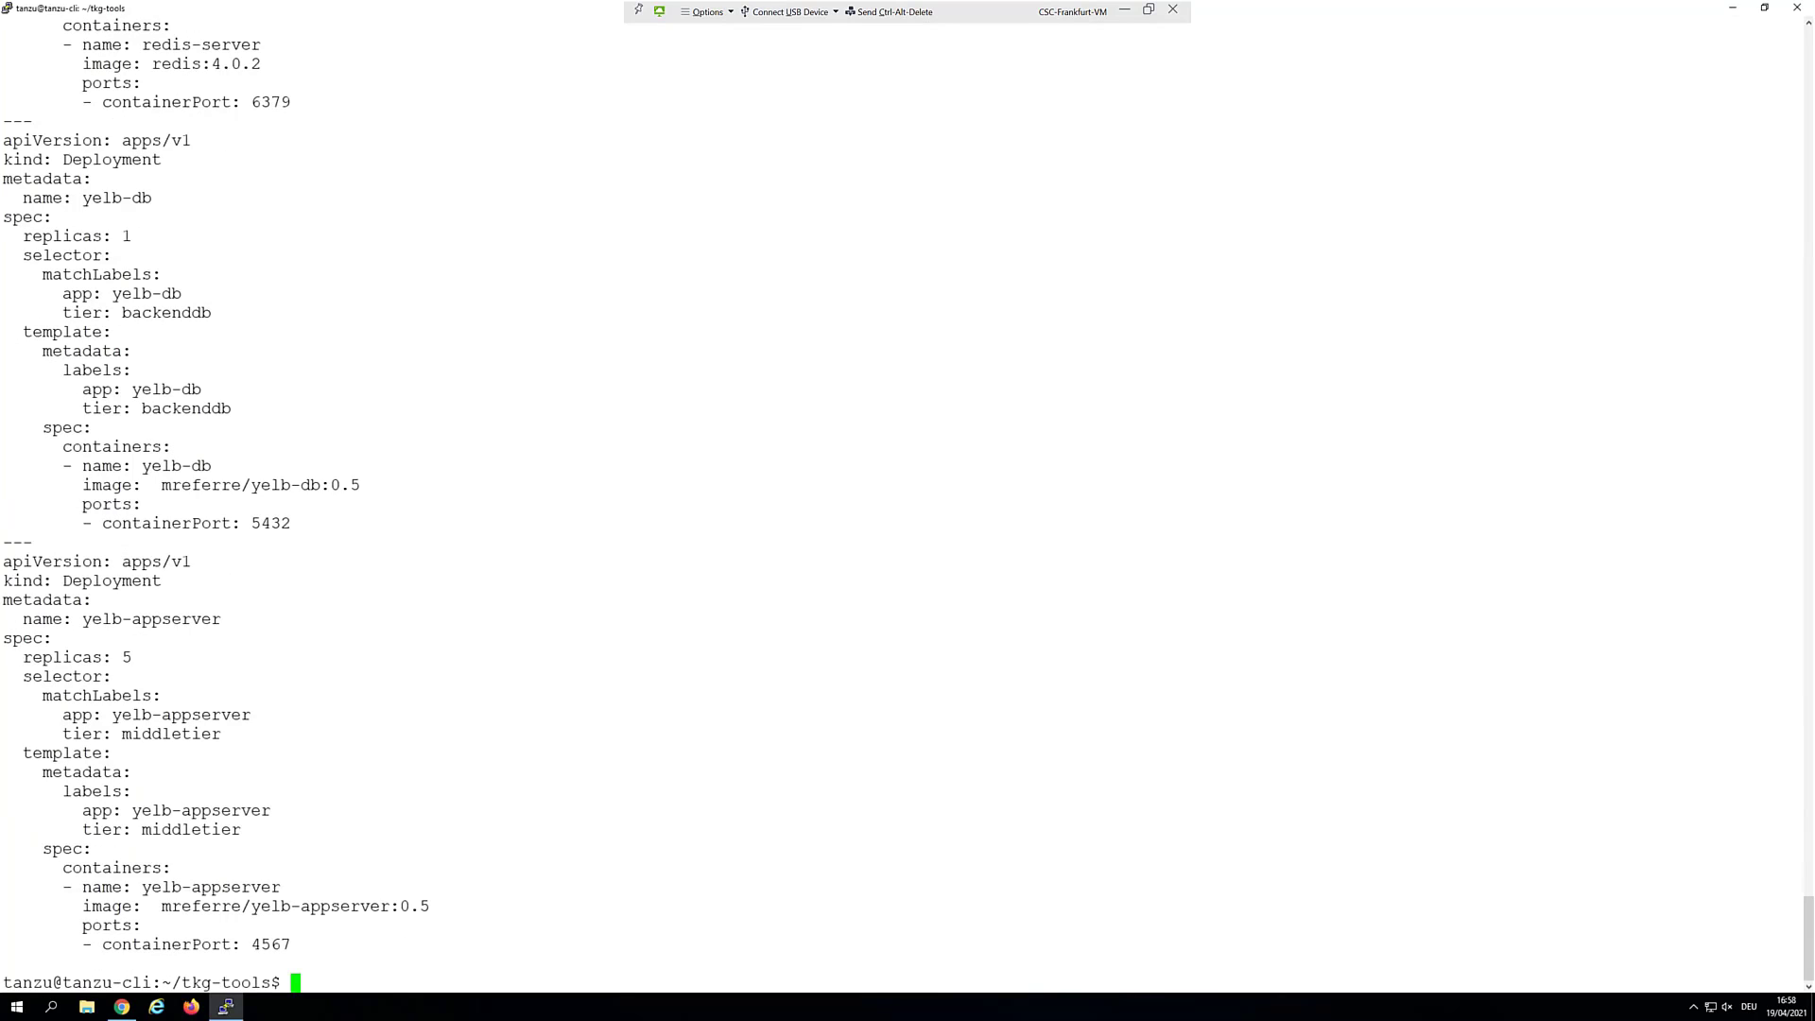
key("Up")
key("Up")
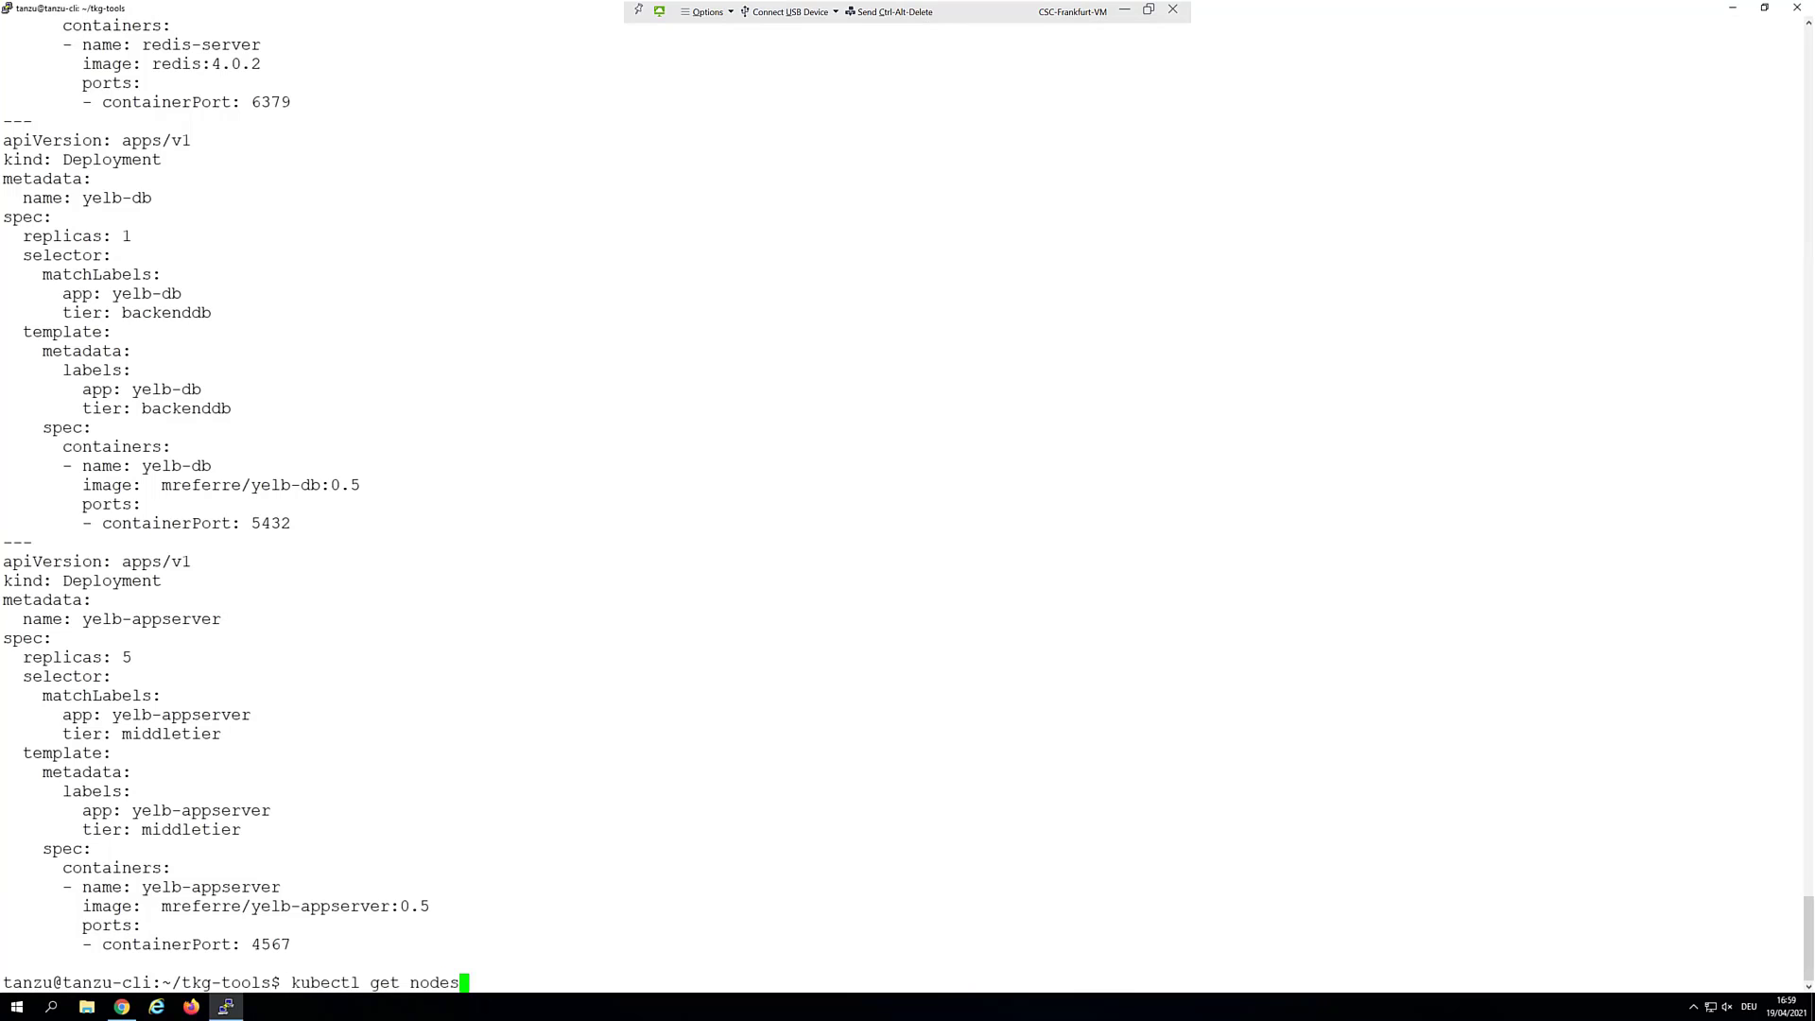
List nodes again, showing three NotReady prod-workers, and select worker suffix j92hp
key("Return")
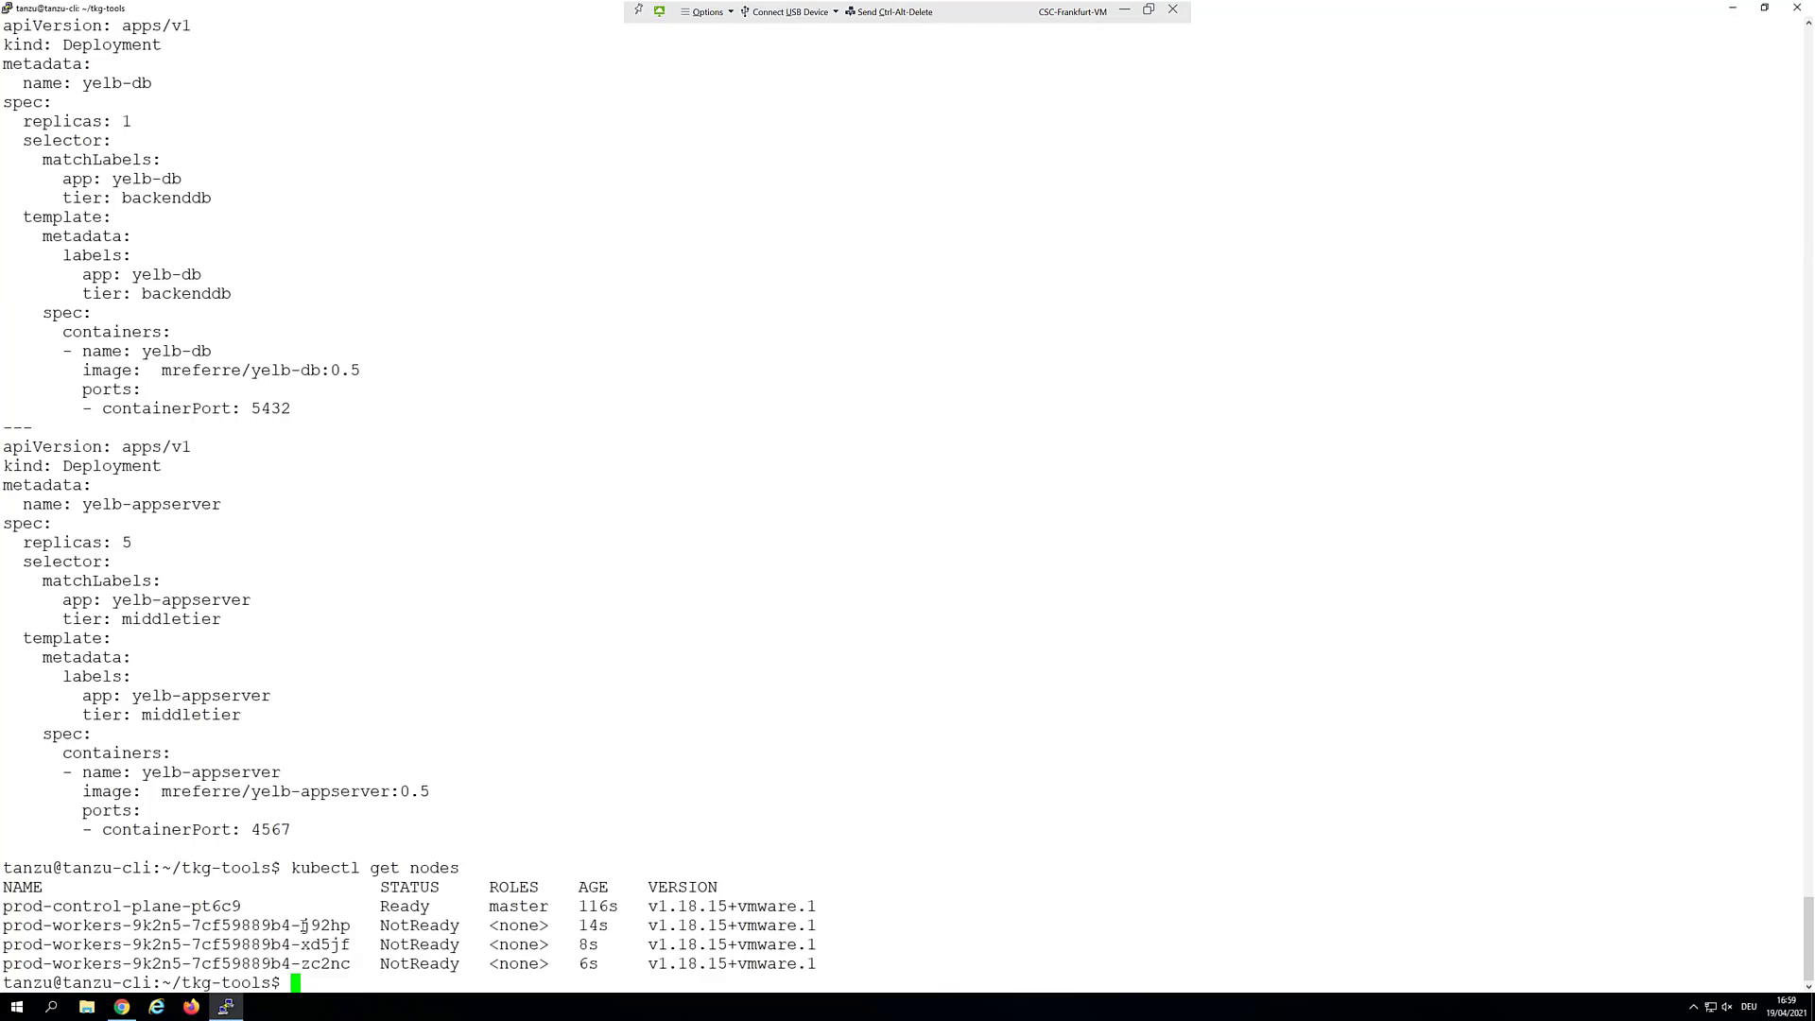
left_click_drag(301, 926, 350, 926)
View the prod-control-plane-pt6c9 summary and the three prod-workers VMs under prod
left_click(1733, 7)
left_click(121, 1006)
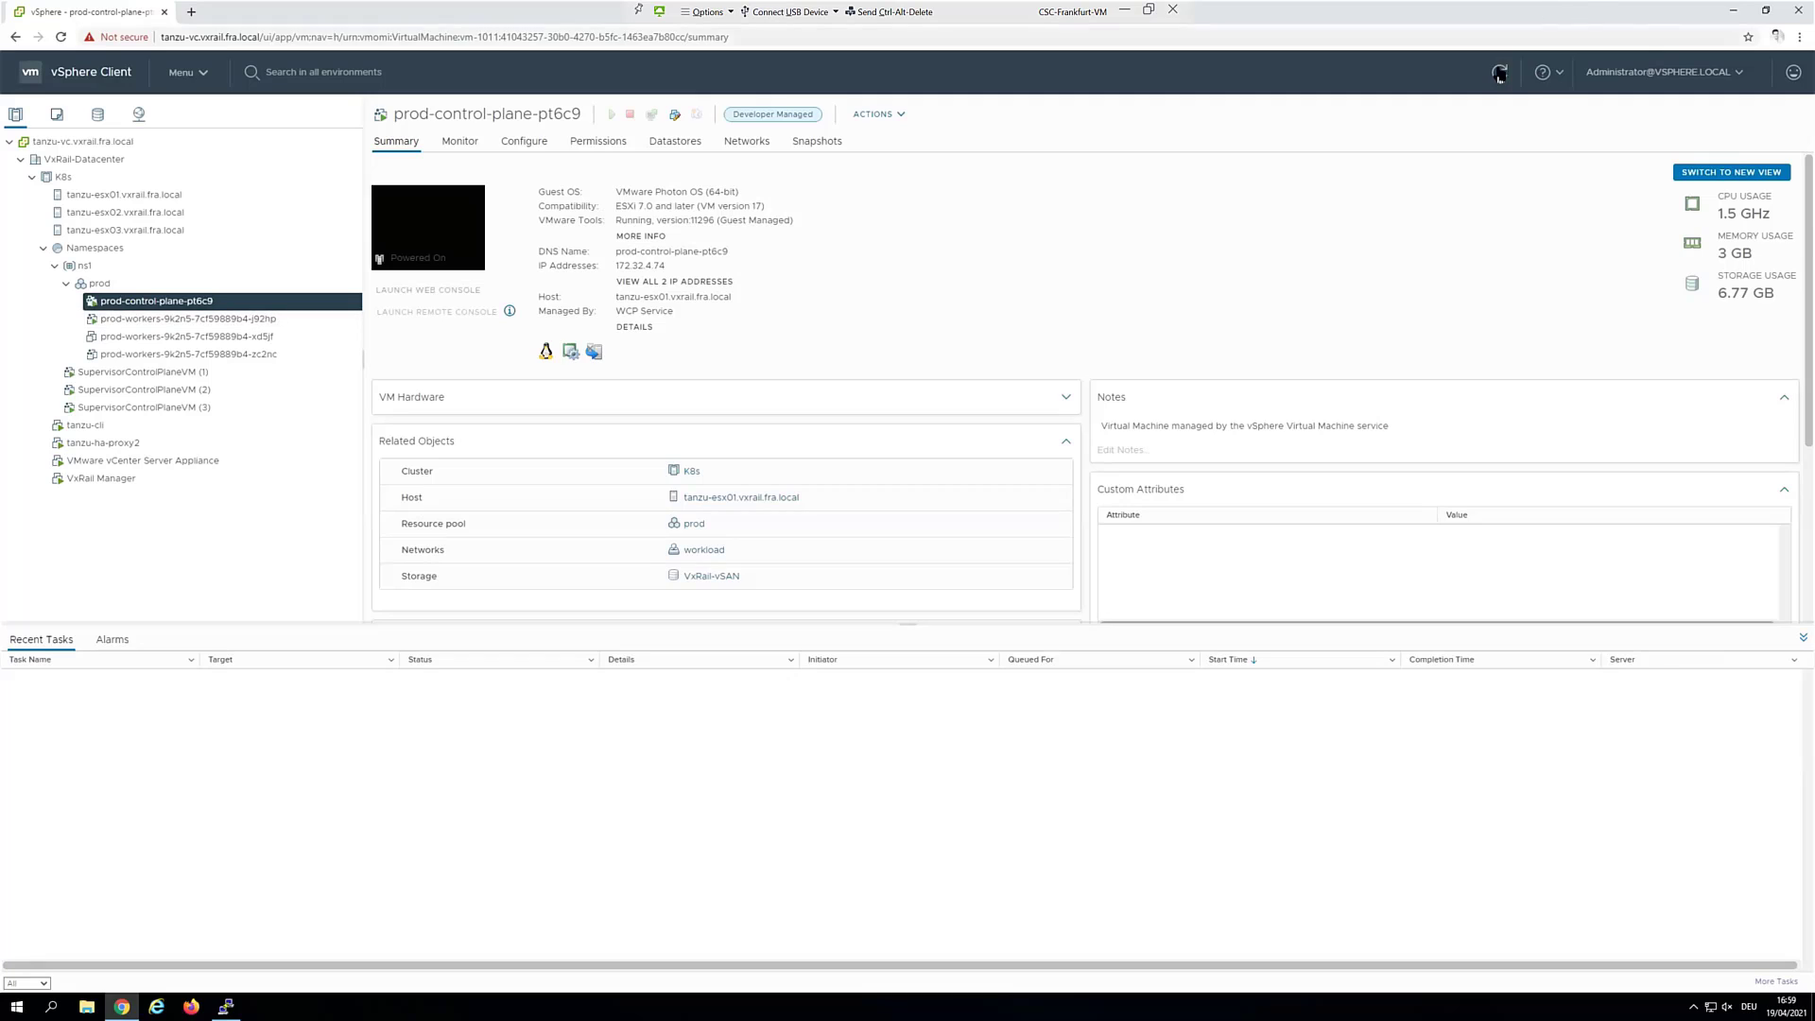
scroll(412, 269, "down", 1)
Create the psp:authenticated cluster role binding on the prod cluster
left_click(226, 1006)
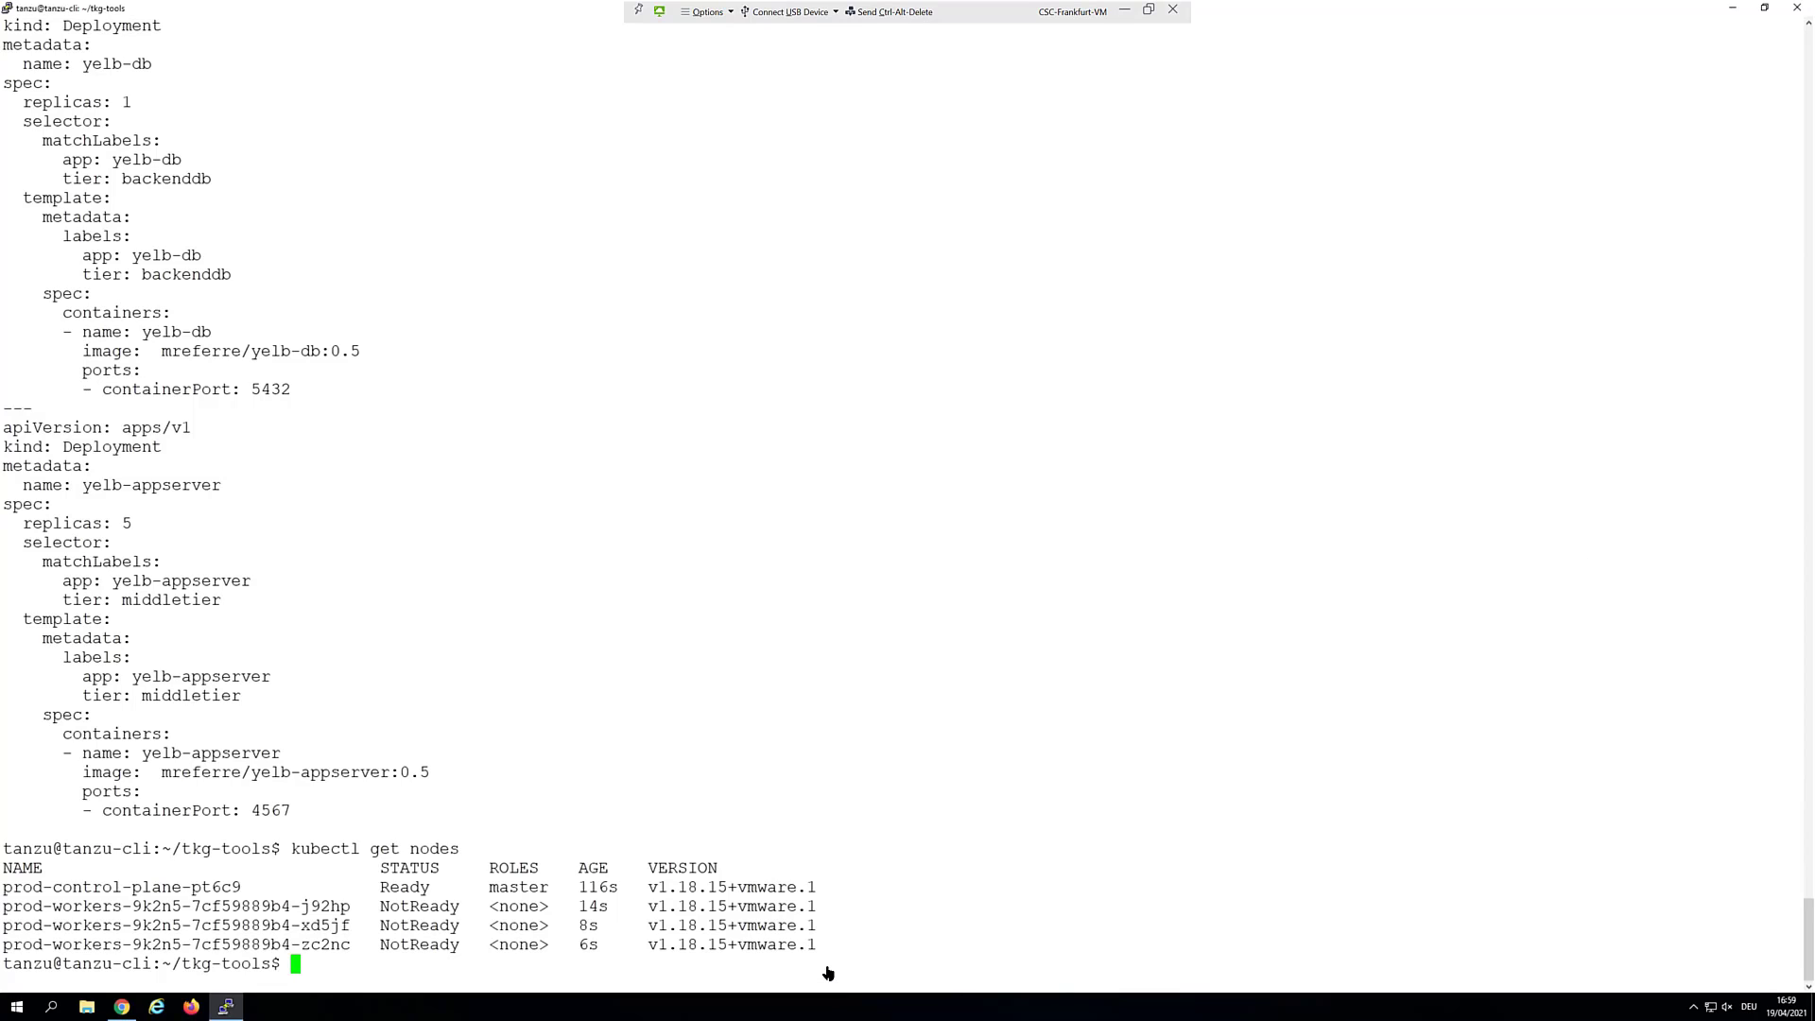
right_click(353, 964)
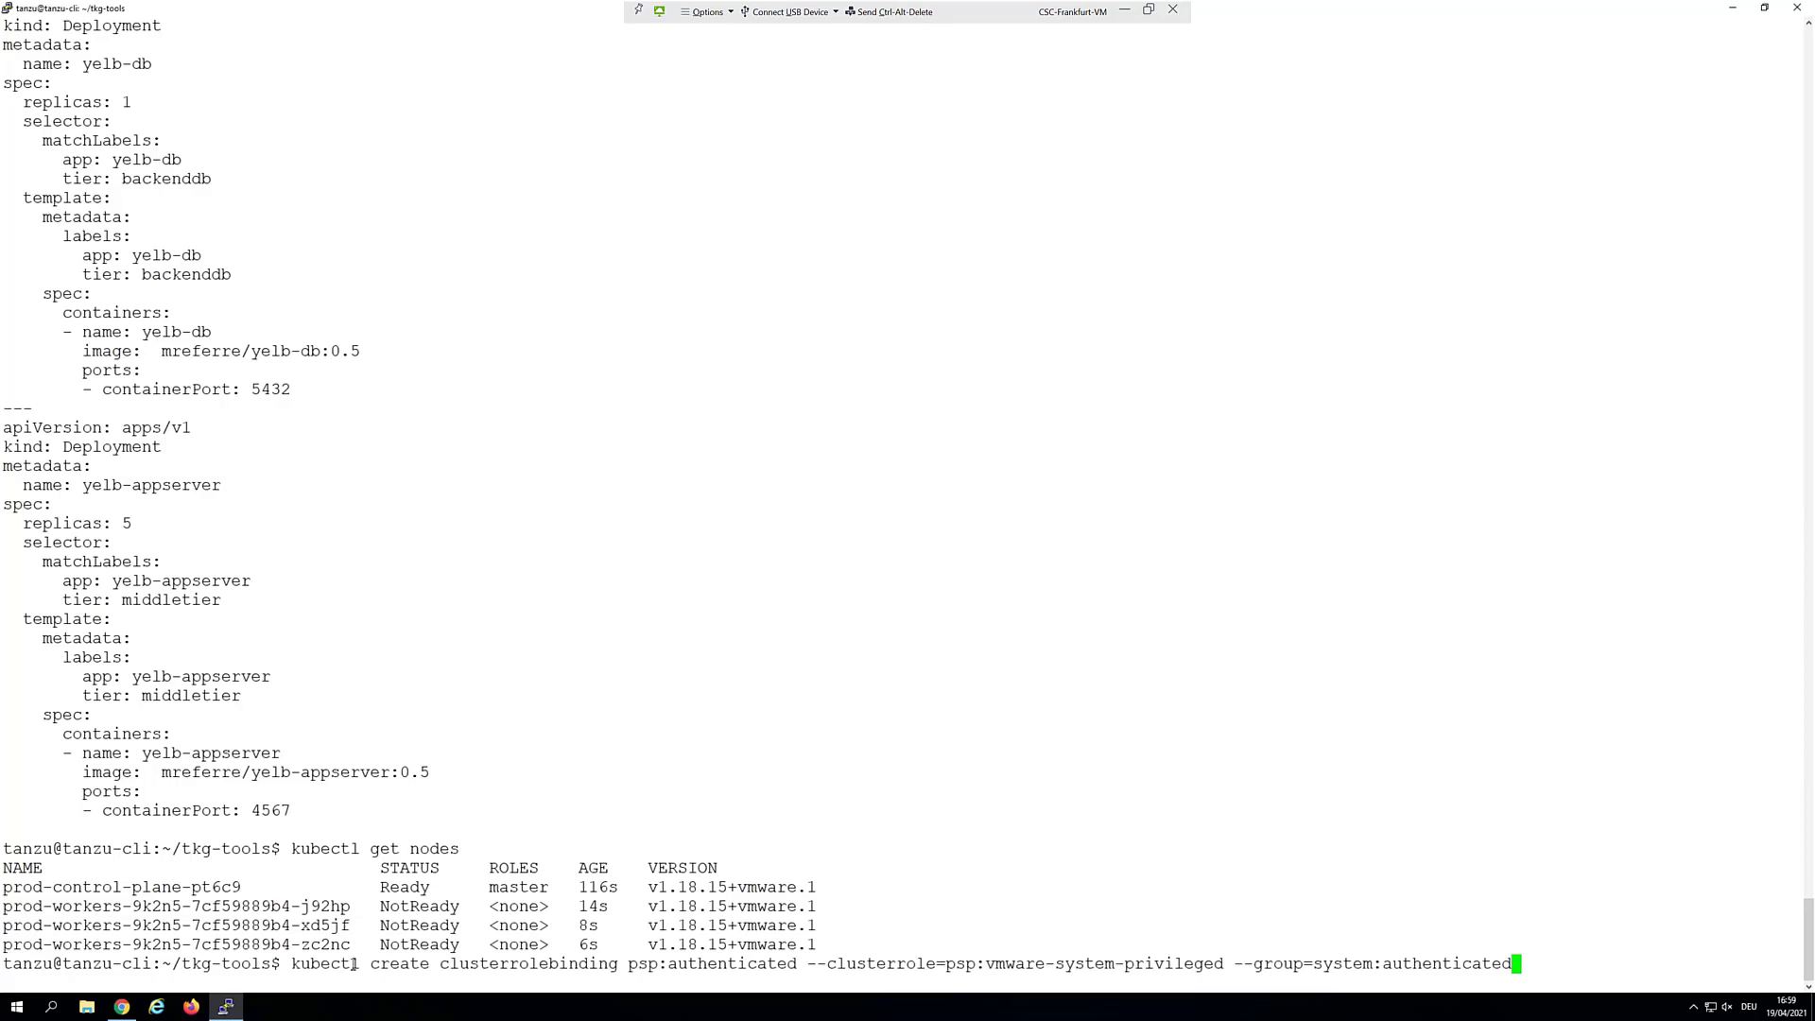
key("Return")
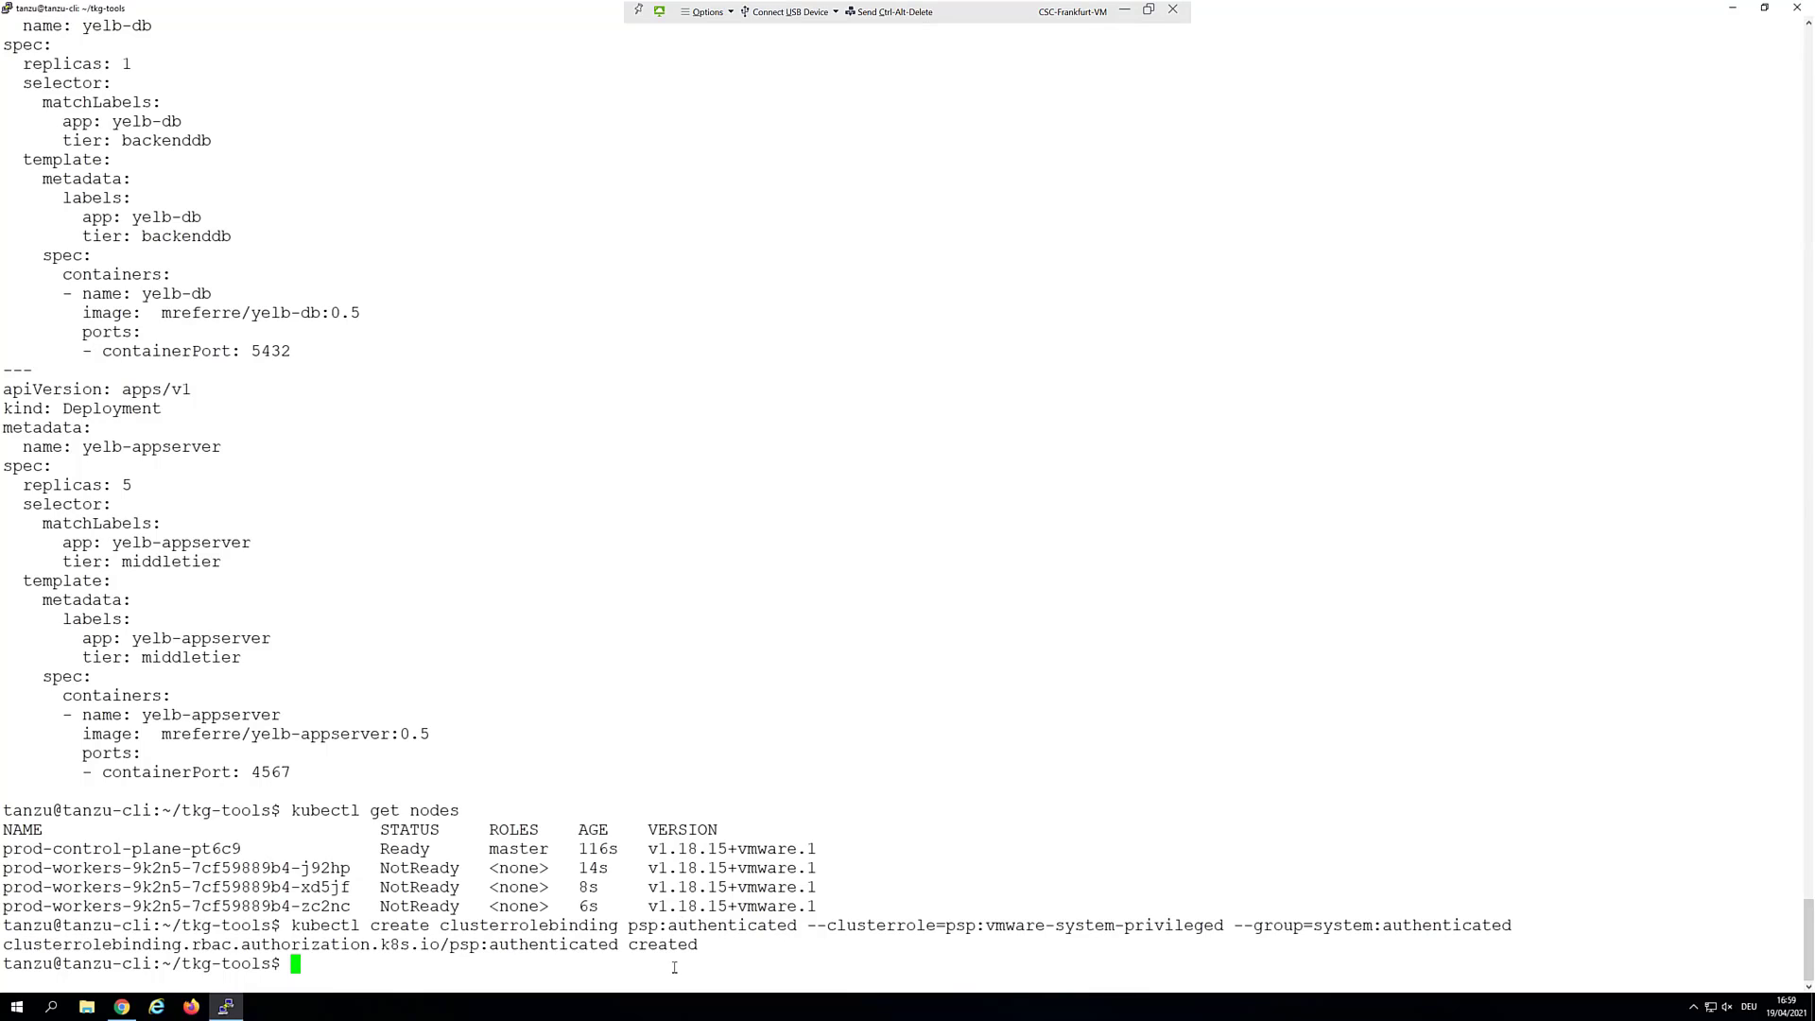
Deploy the Yelb services and deployments with kubectl create -f yelb.yaml
type("kubectl create -f ye")
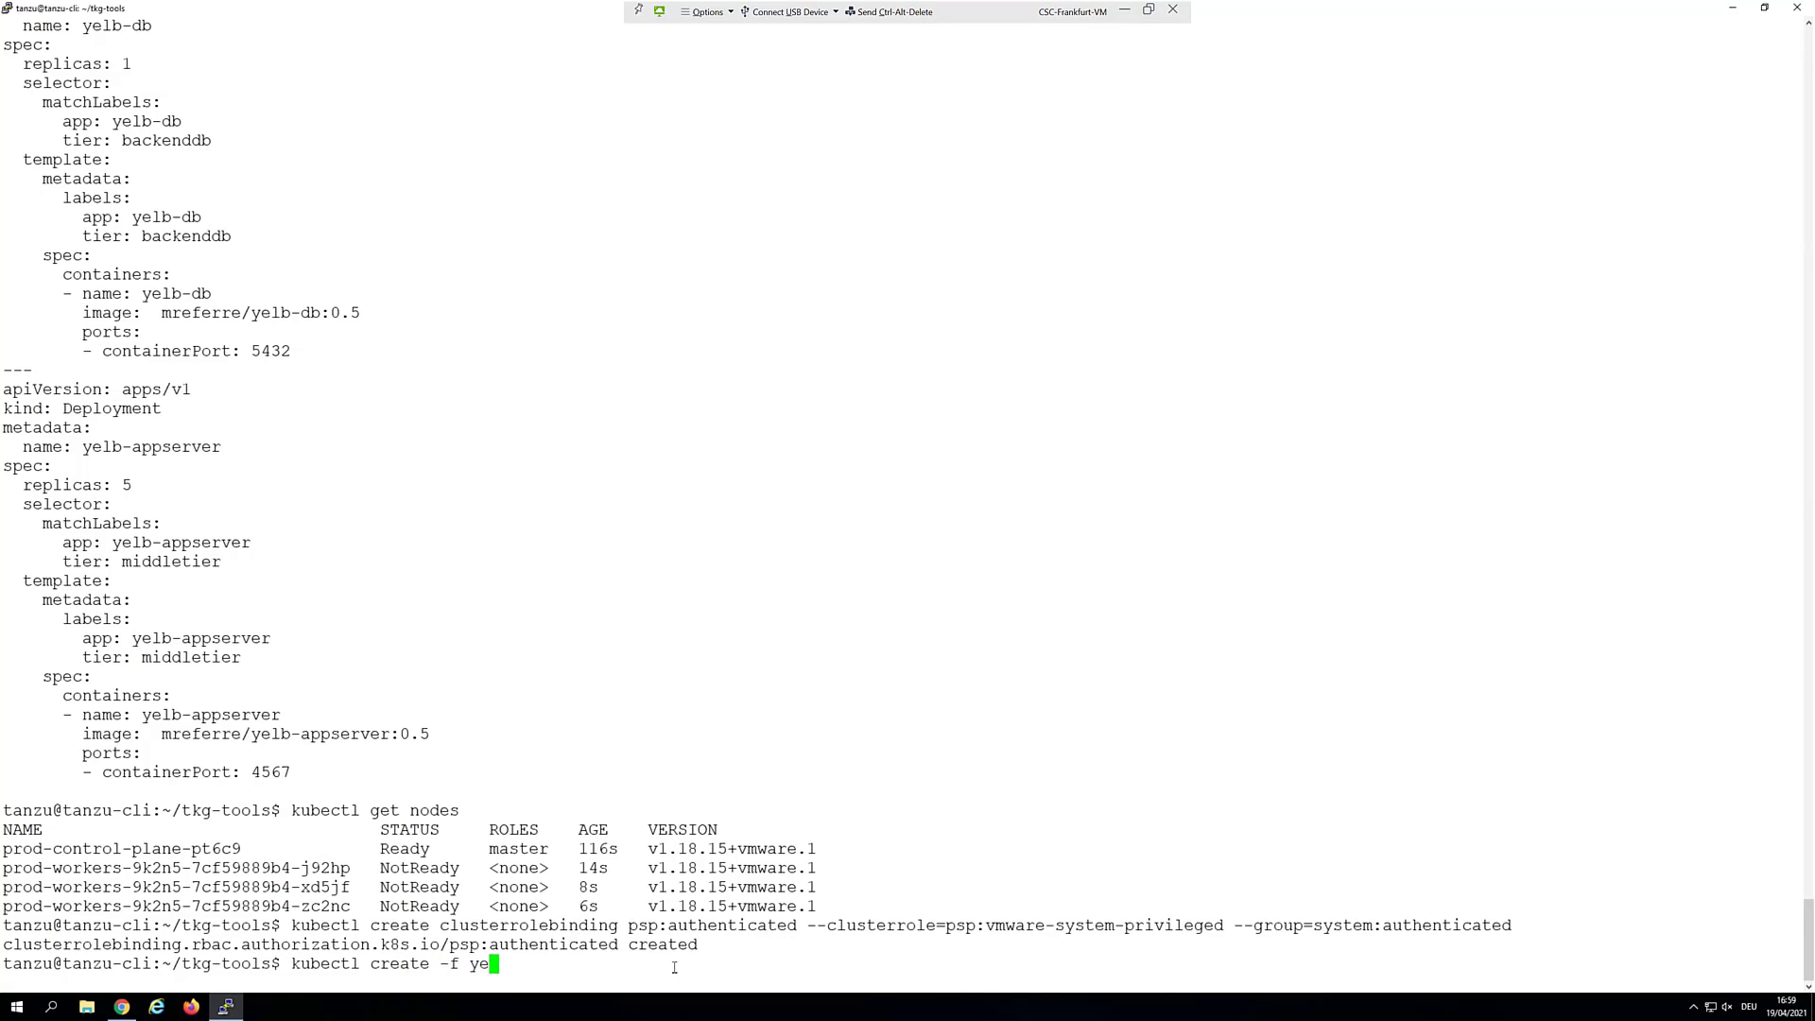
key("Tab")
key("Return")
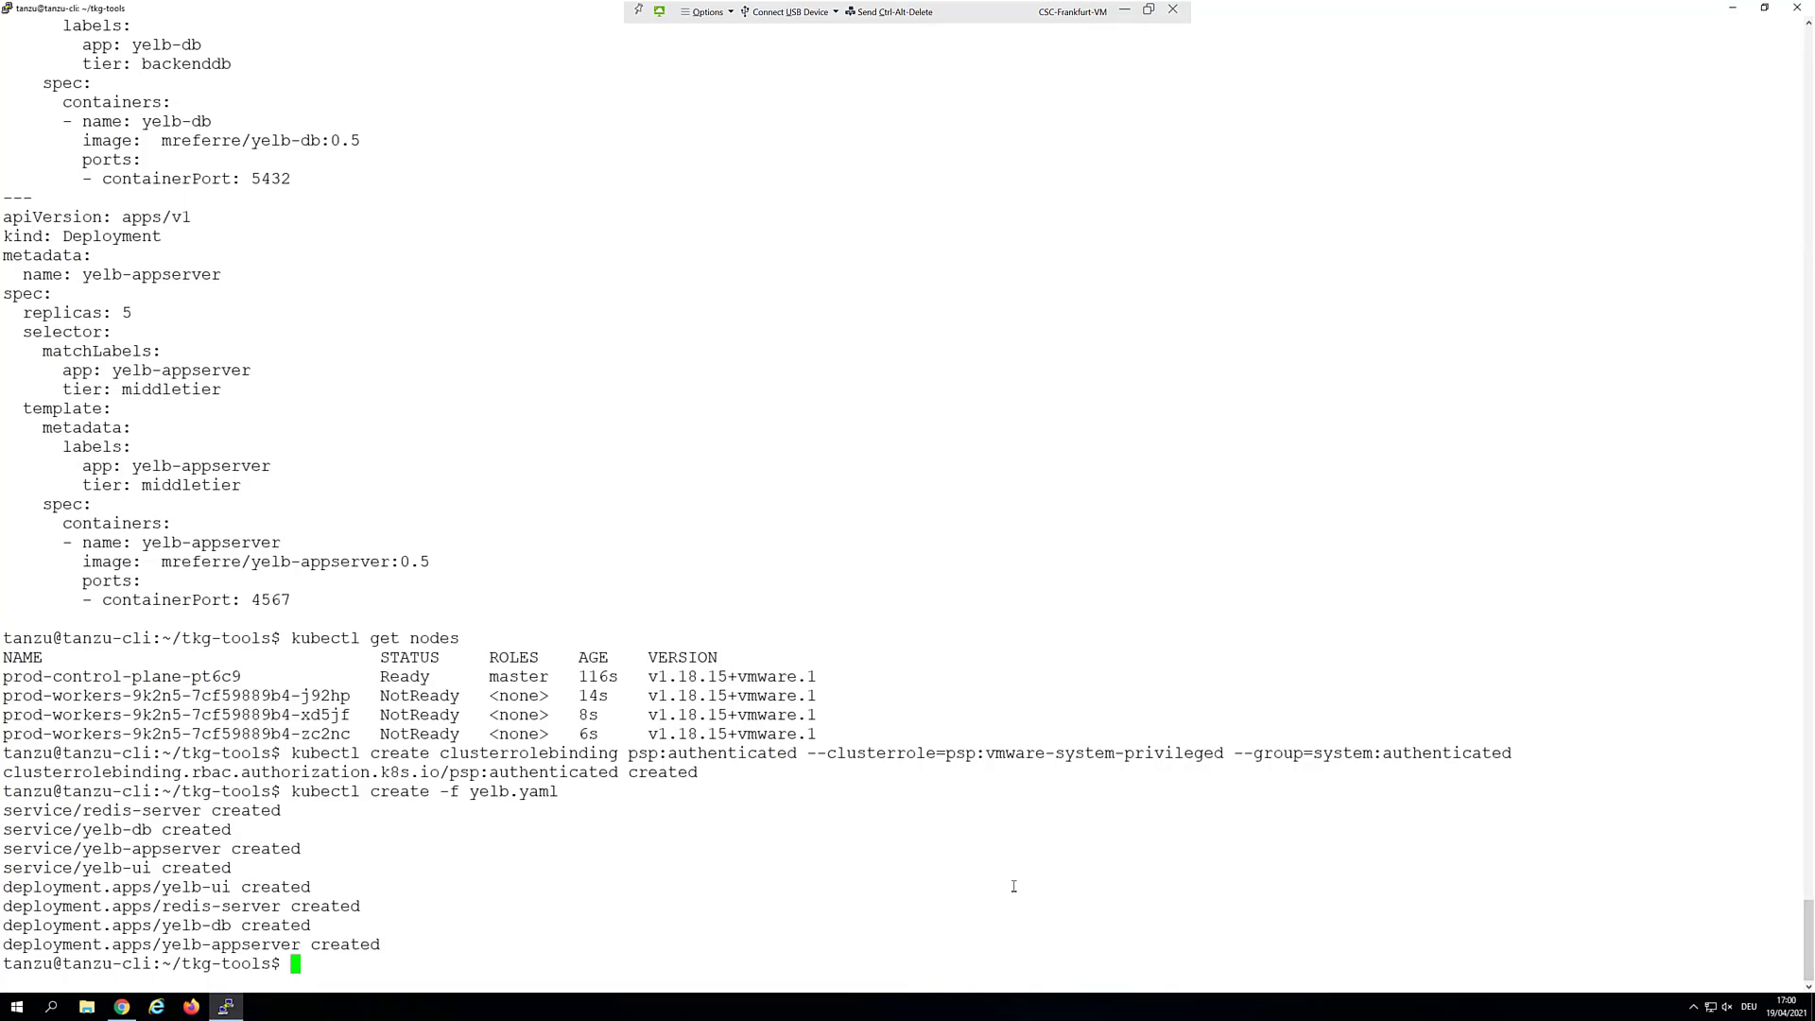
Run kubectl get all -A and copy the yelb-ui external IP 172.32.4.114
type("kubectl get all -A")
key("Return")
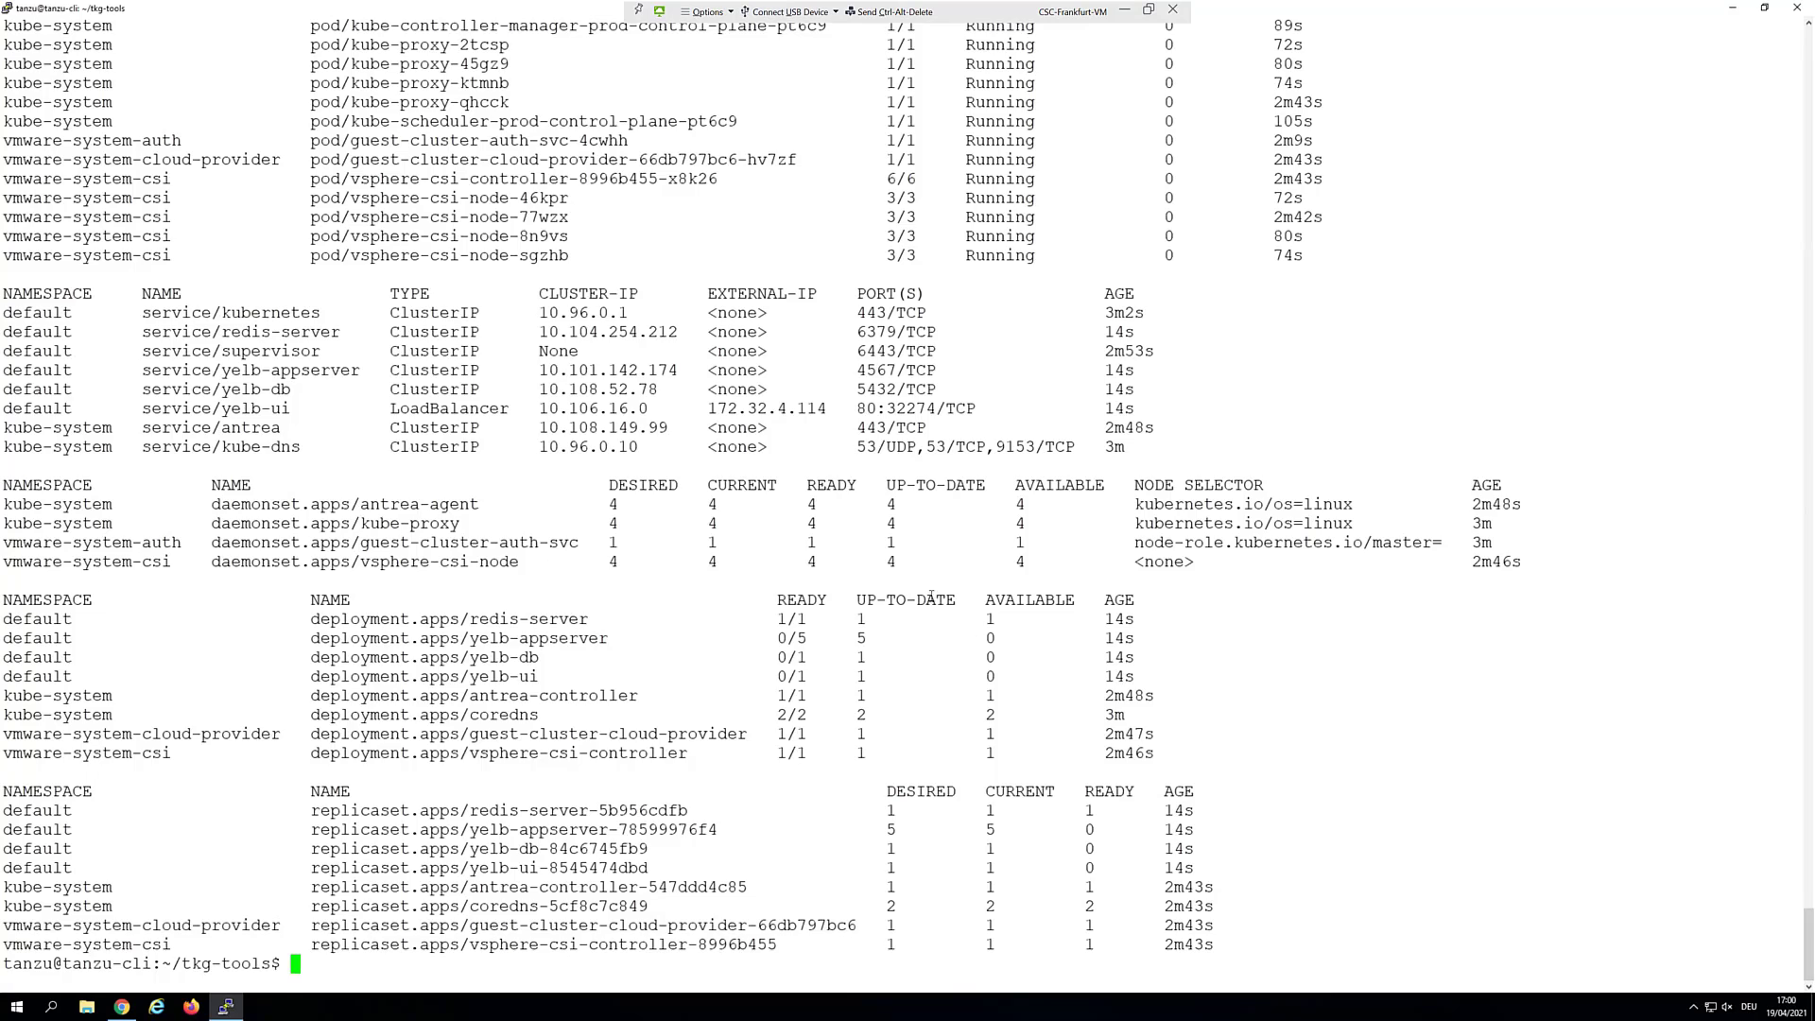
scroll(931, 597, "up", 8)
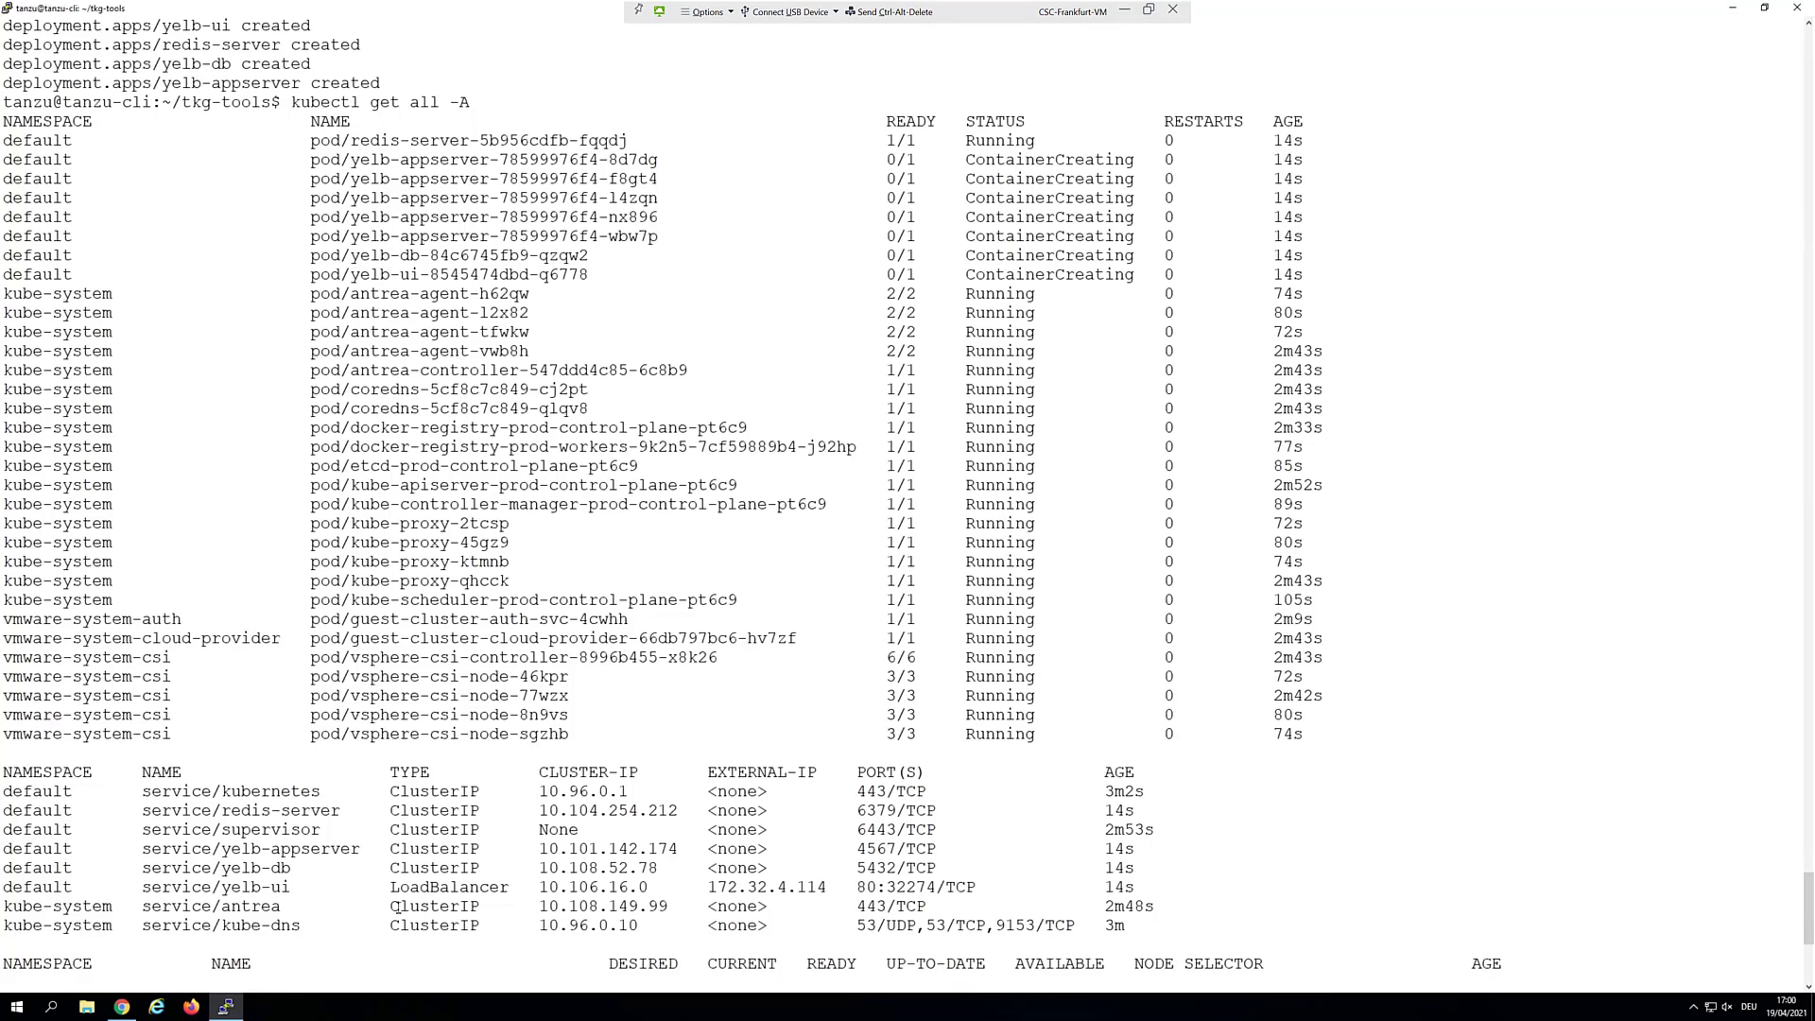
left_click_drag(212, 889, 293, 887)
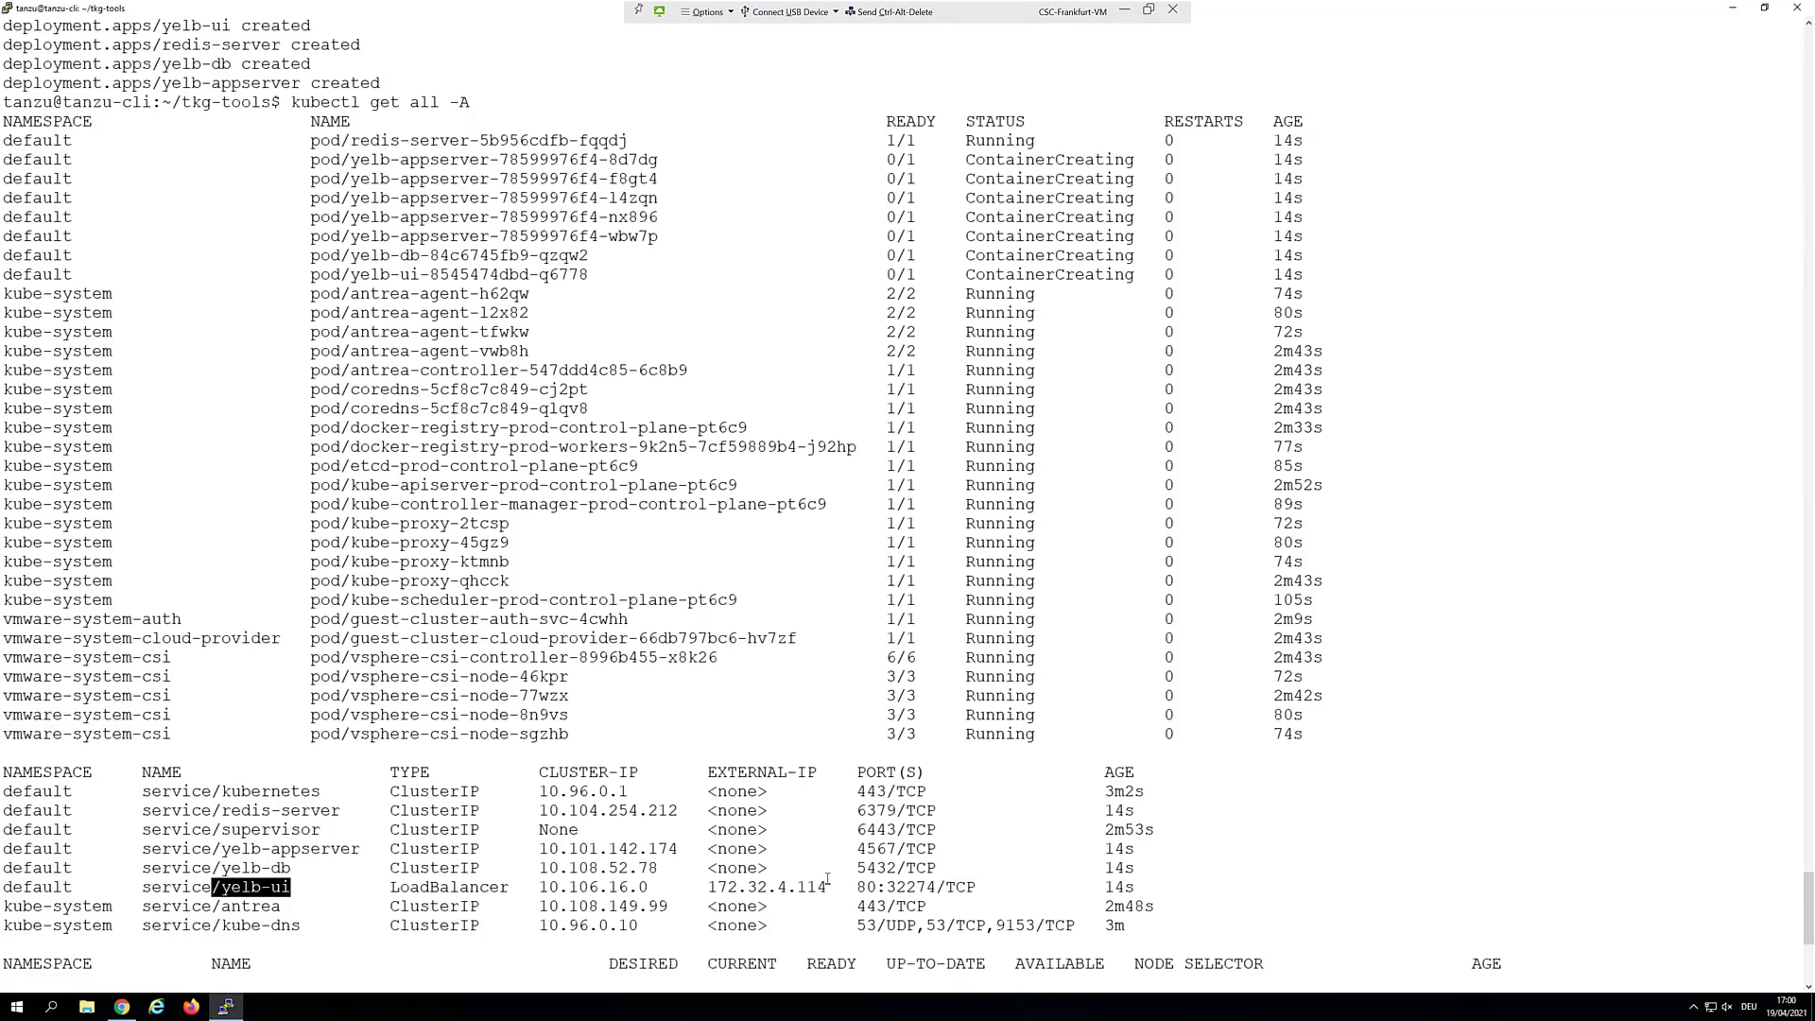
left_click_drag(828, 887, 707, 887)
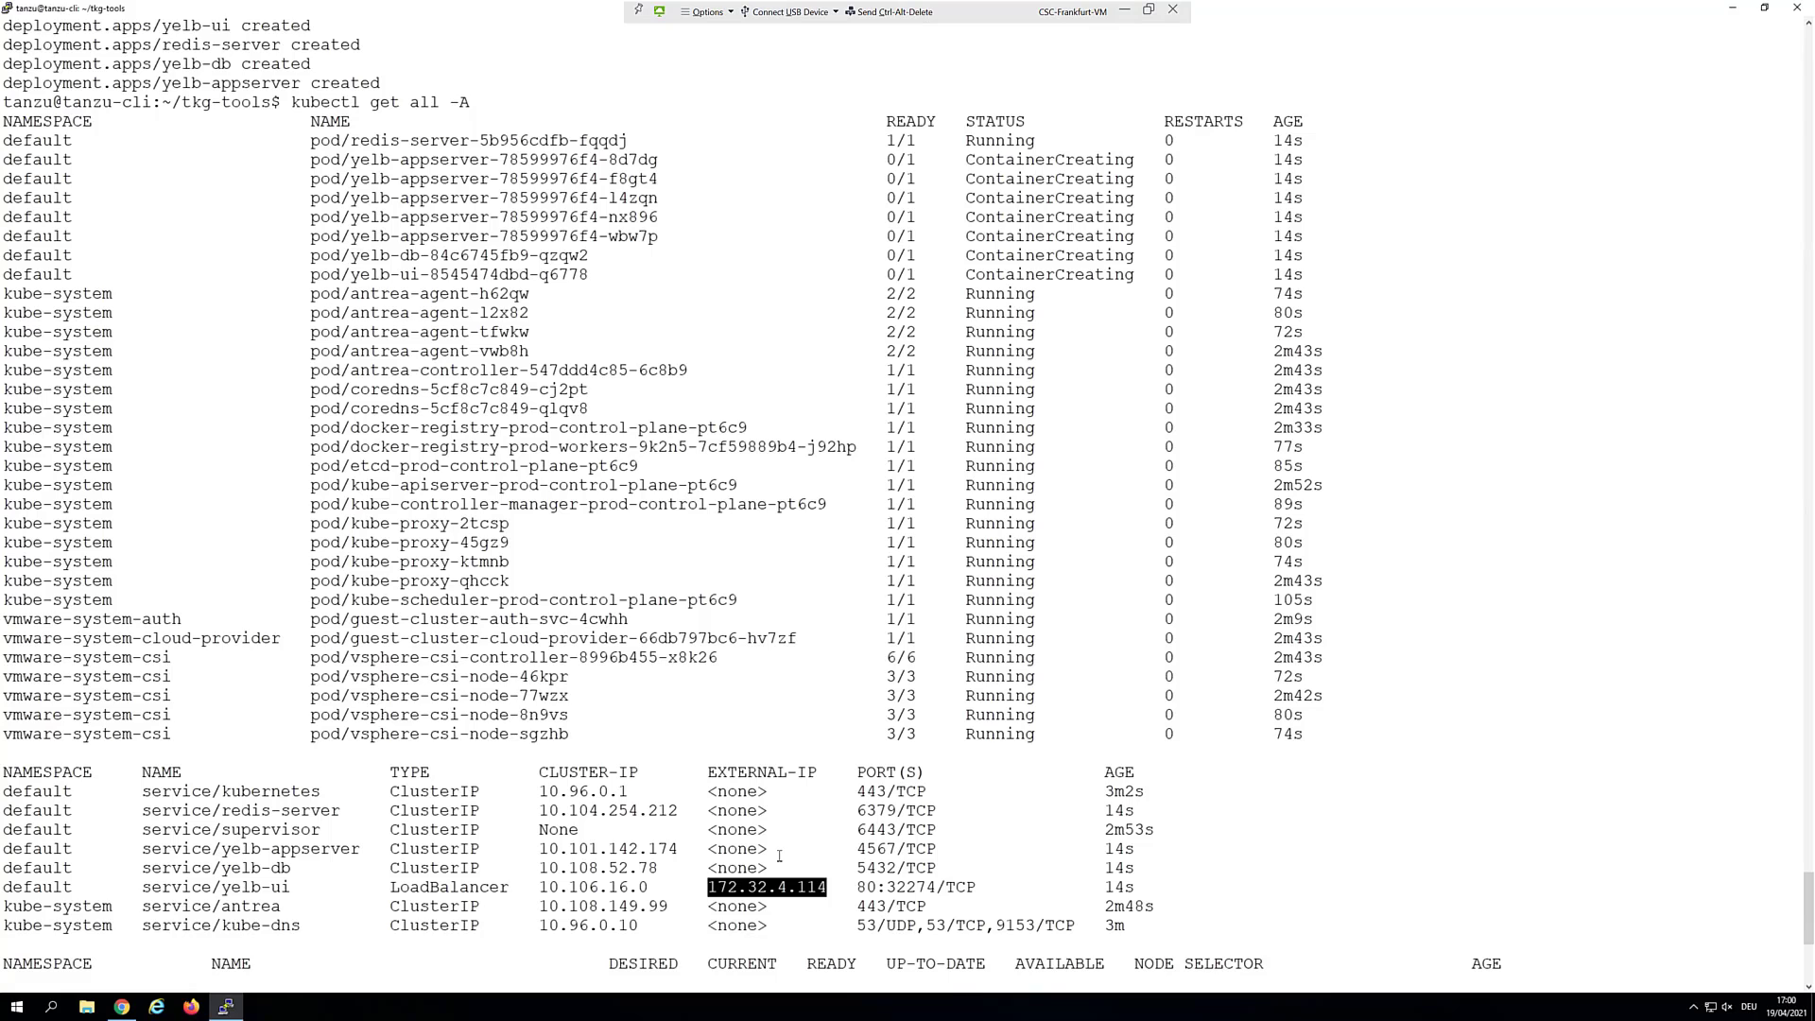
key("ctrl+c")
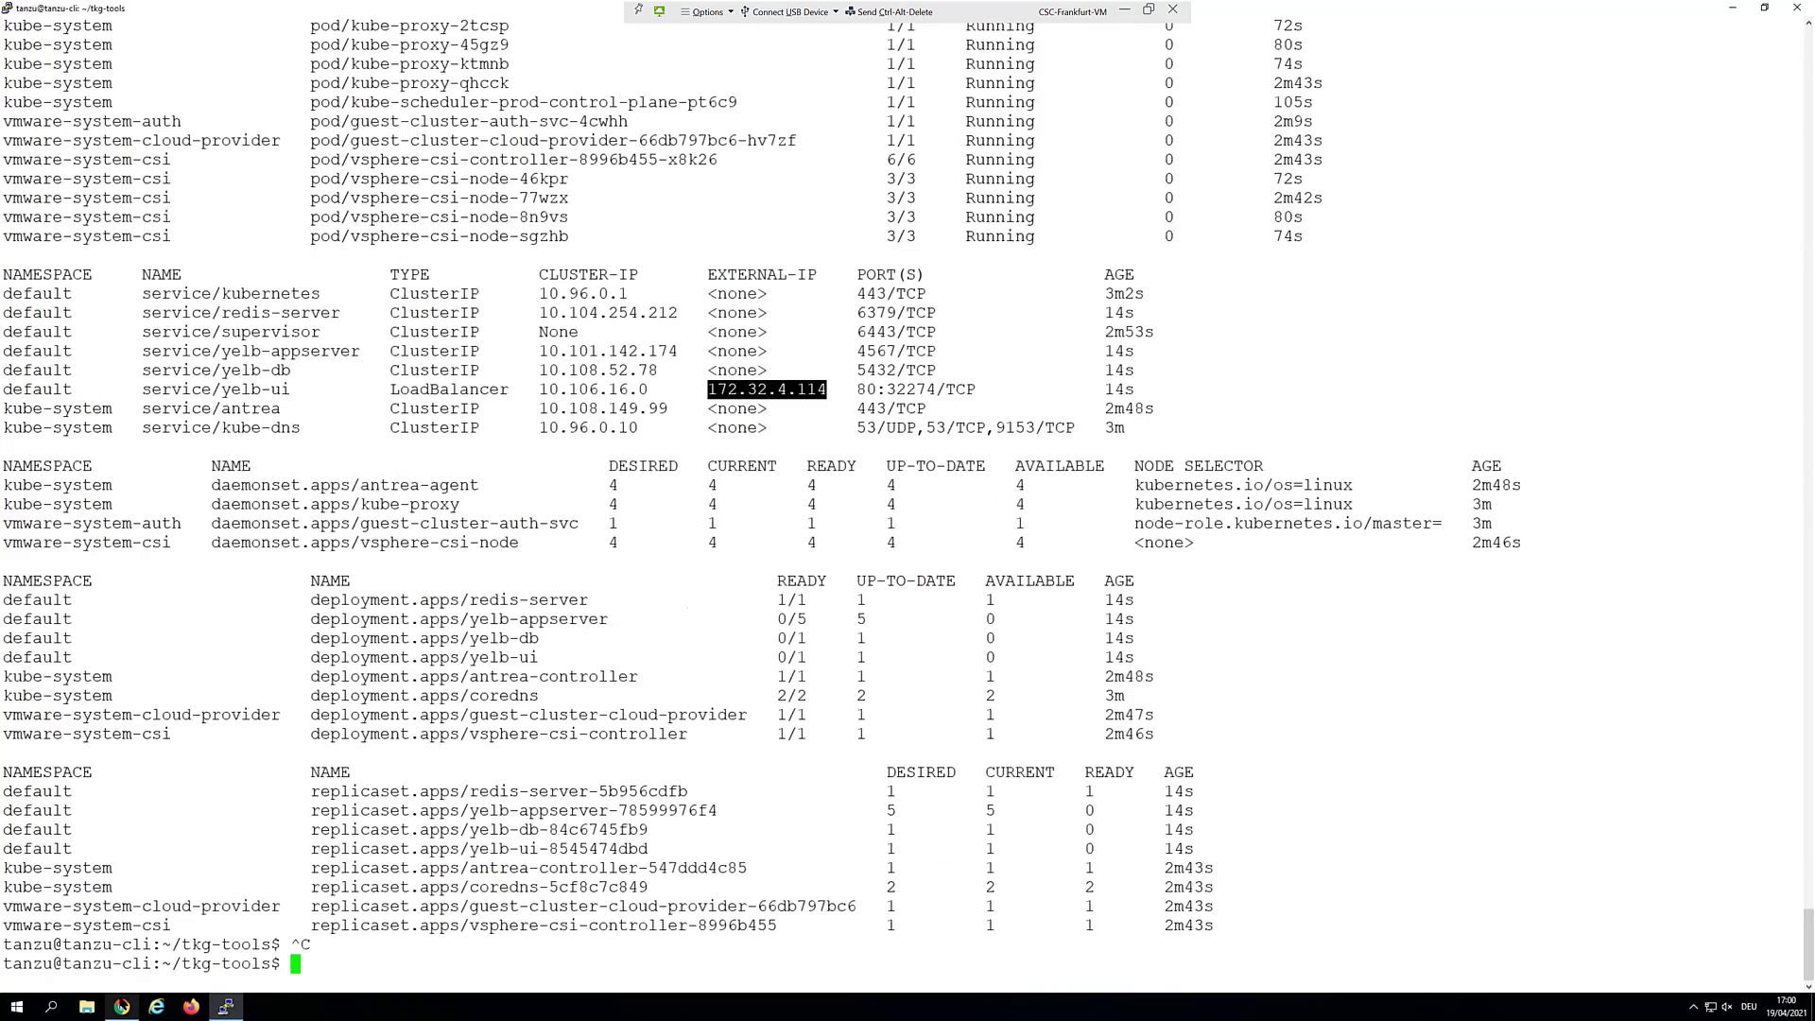
left_click(131, 994)
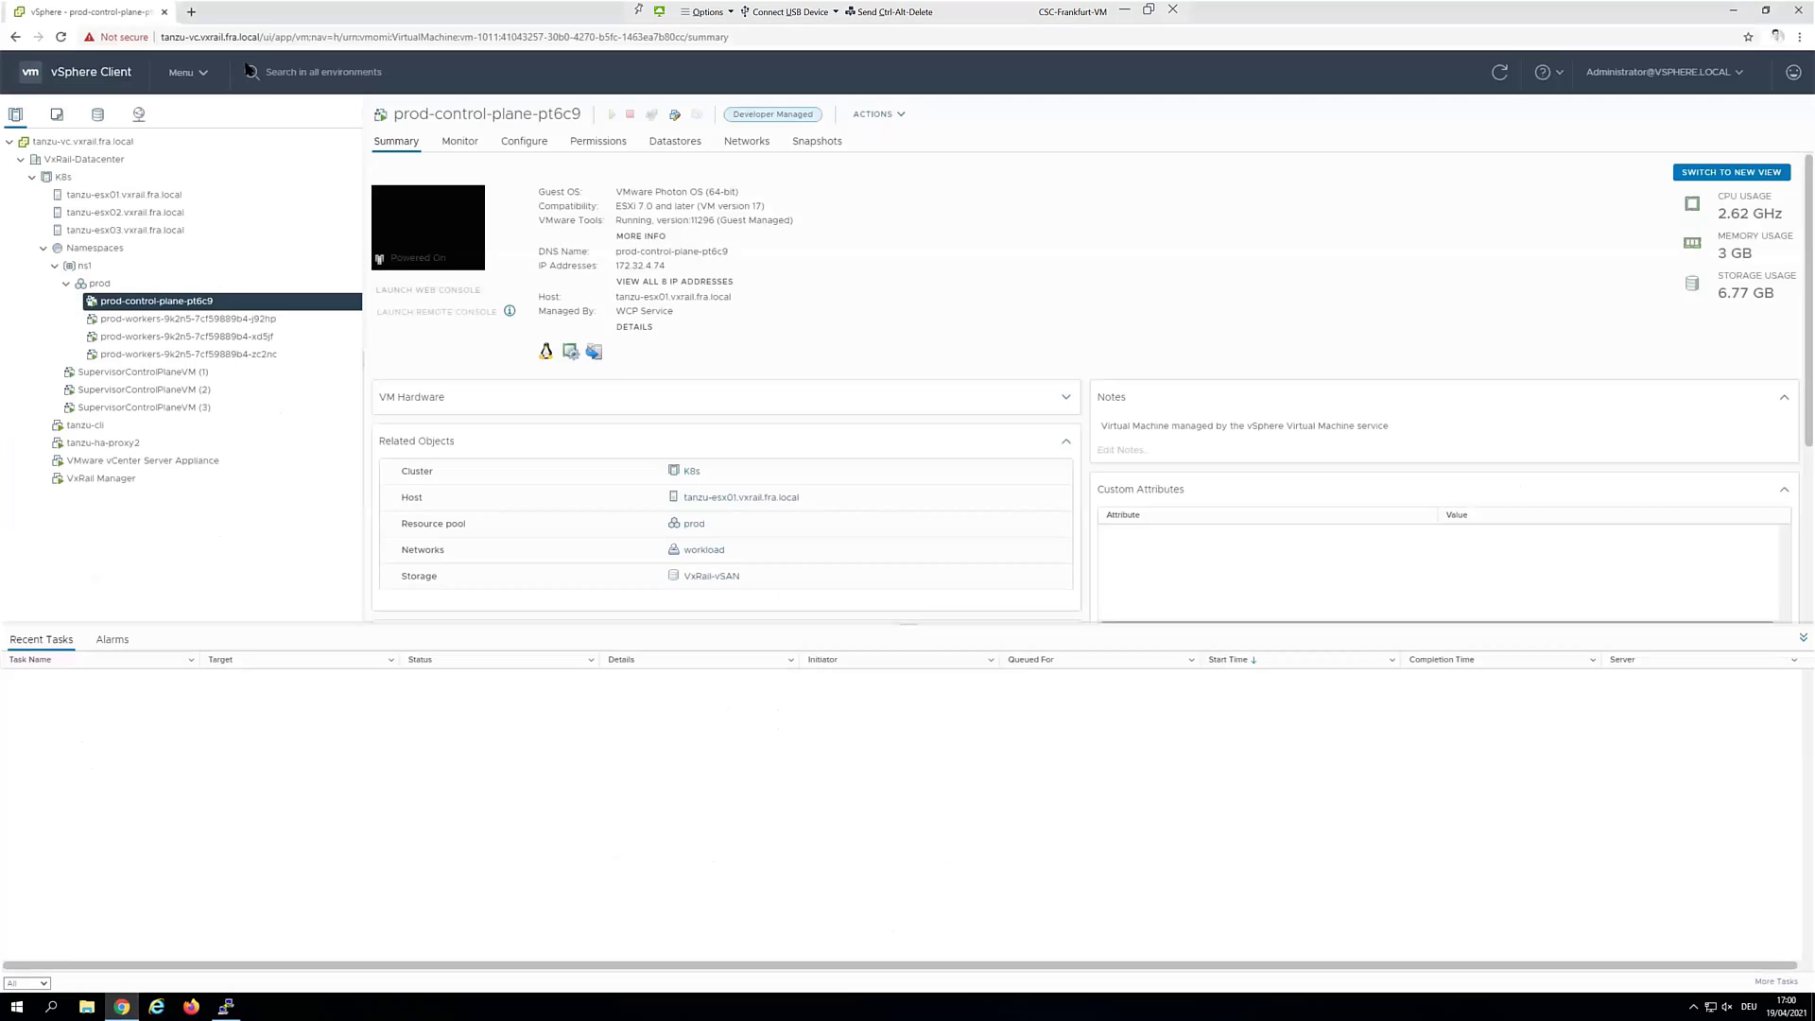
Load the Yelb voting page at 172.32.4.114 in a new tab, then return to PuTTY
left_click(191, 11)
key("ctrl+v")
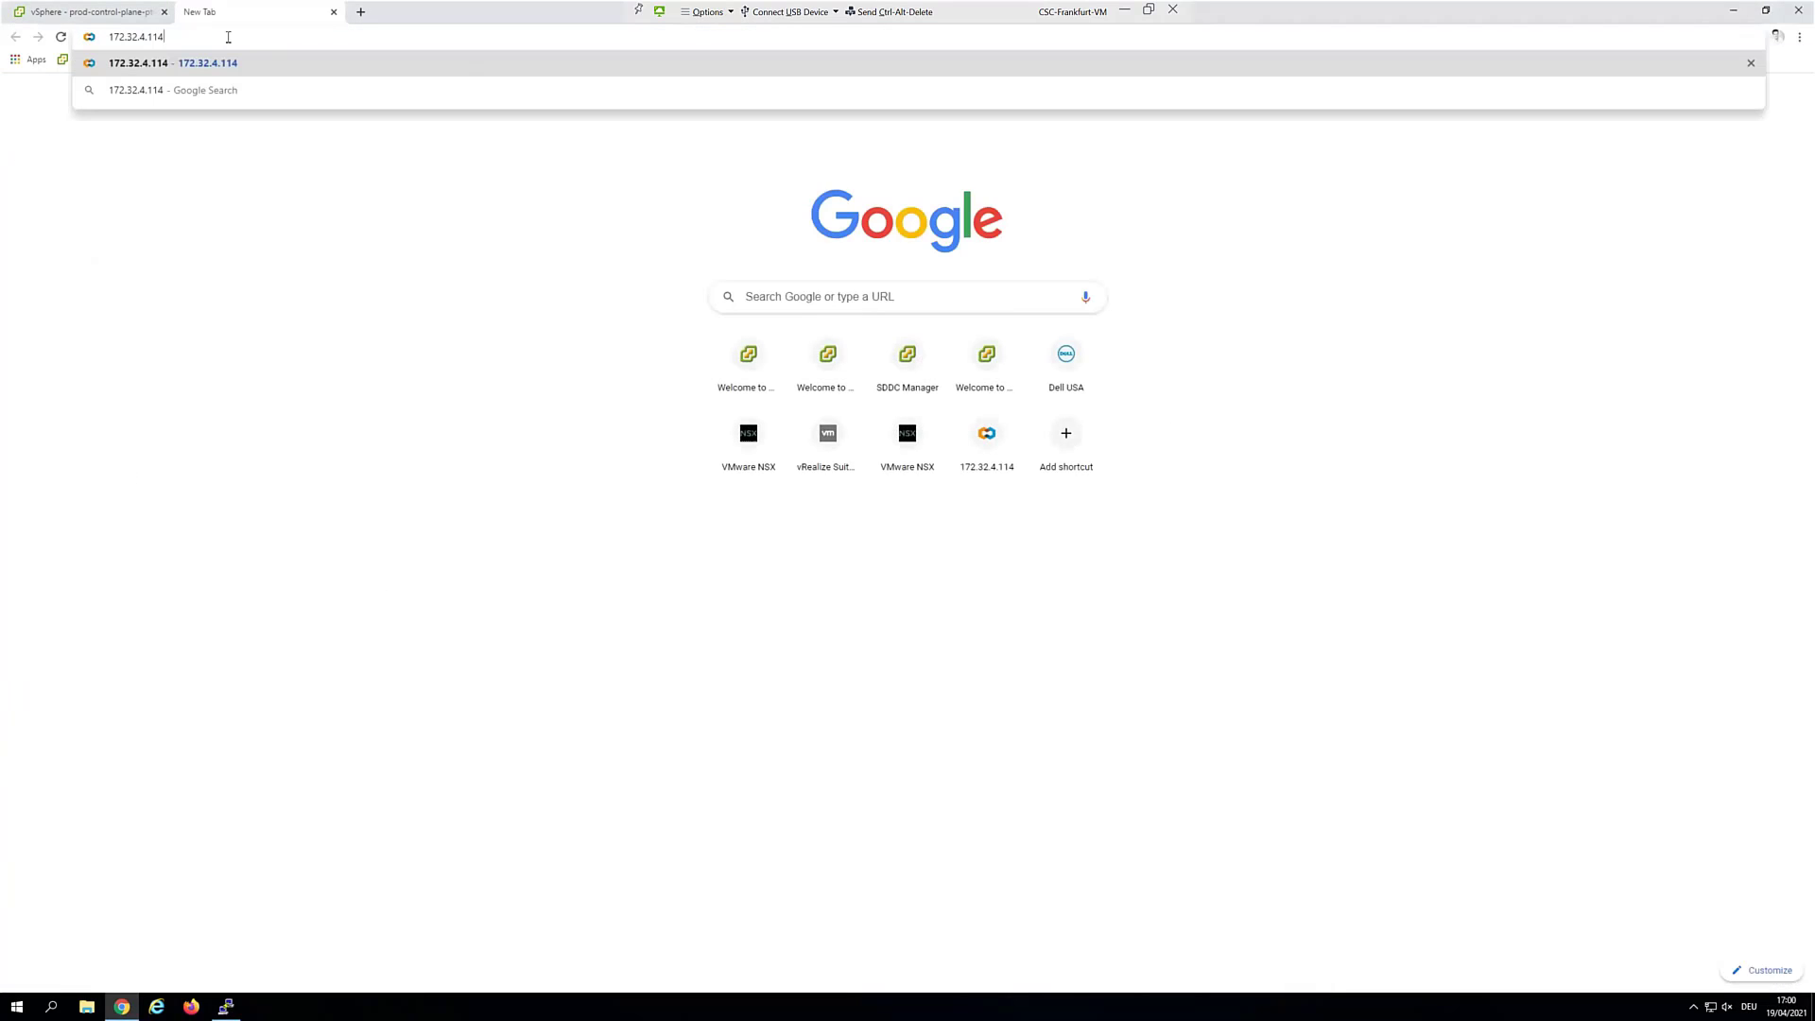
key("Return")
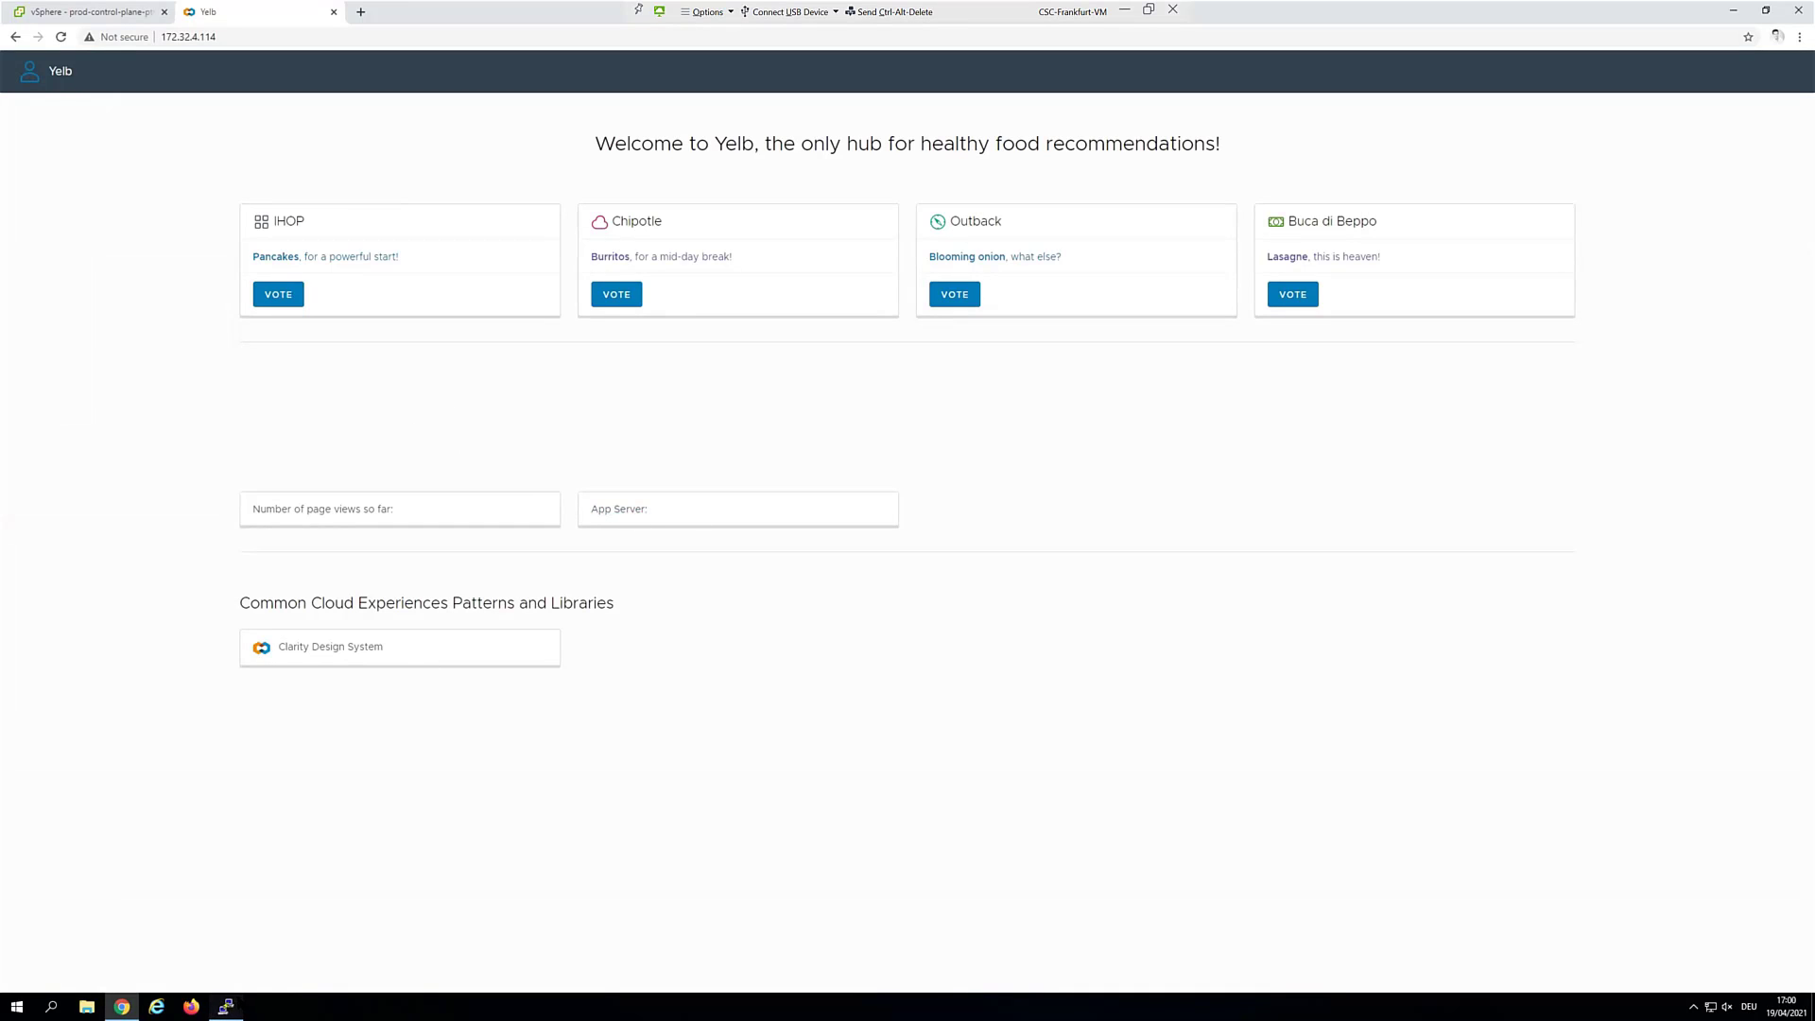
left_click(226, 1007)
key("Up")
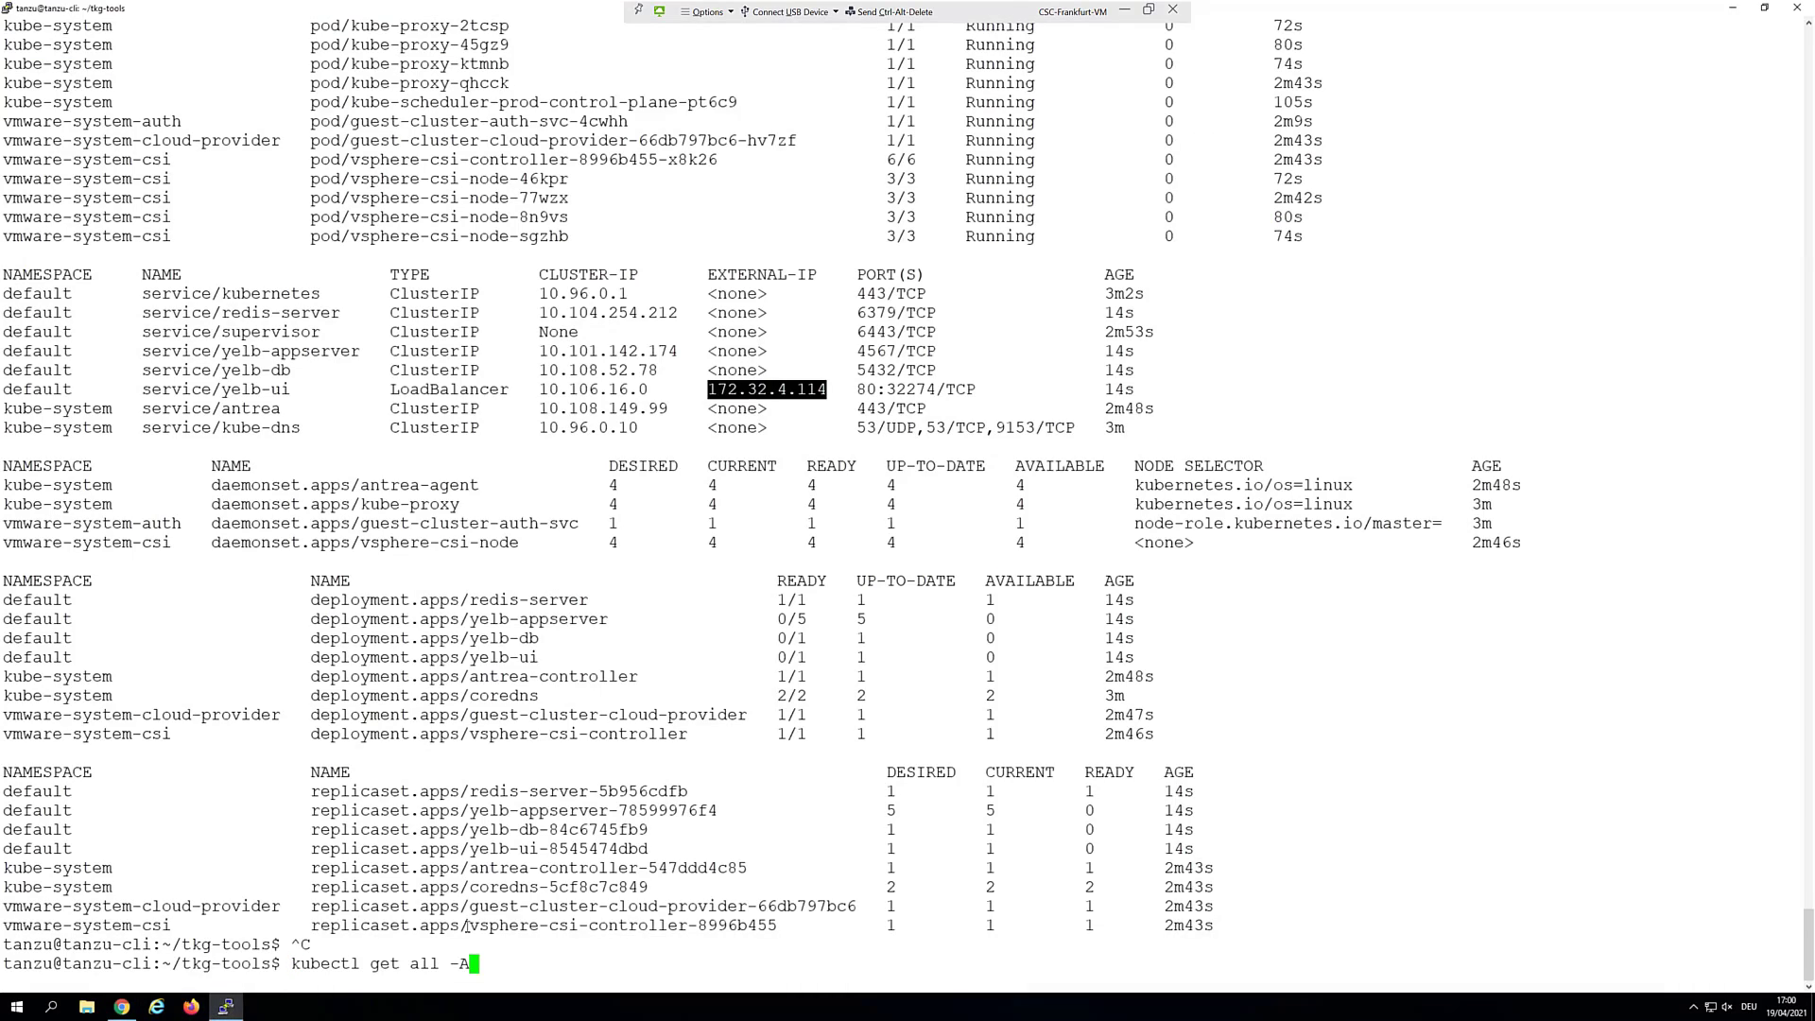
Rerun kubectl get all -A until yelb-appserver shows 5/5 and every Yelb pod is Running
key("Return")
scroll(695, 665, "up", 15)
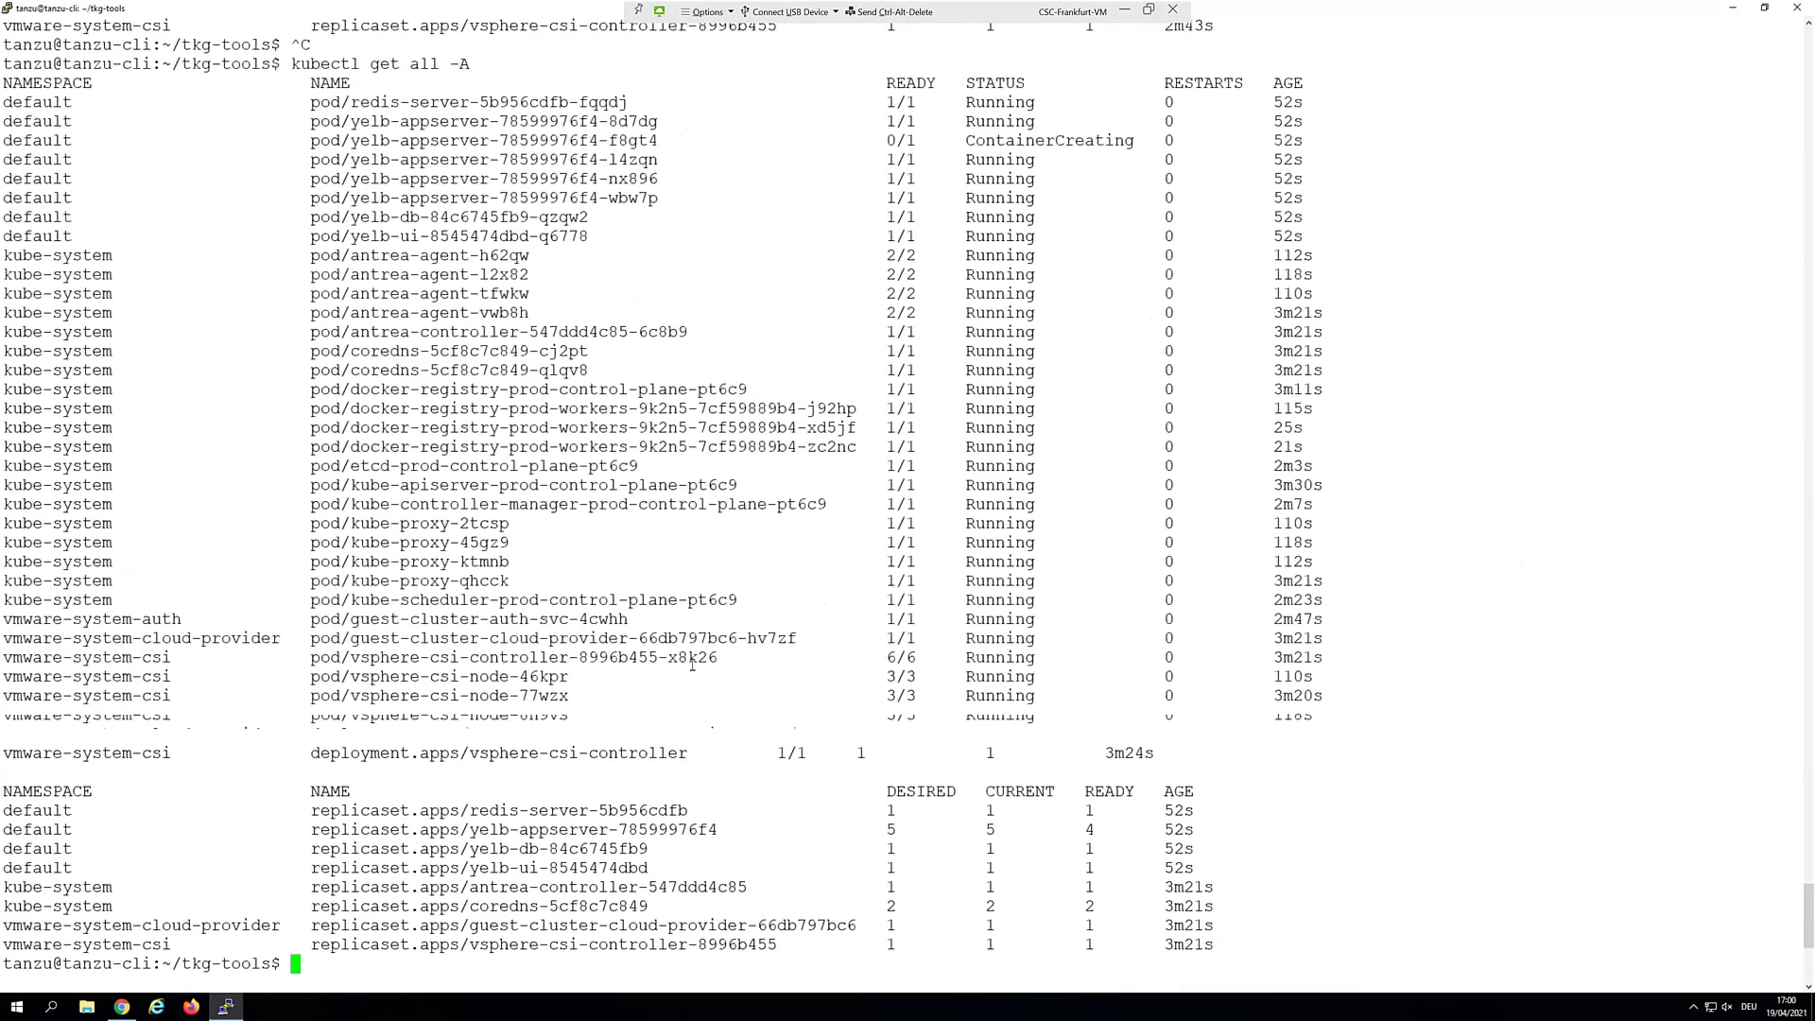
scroll(699, 668, "up", 17)
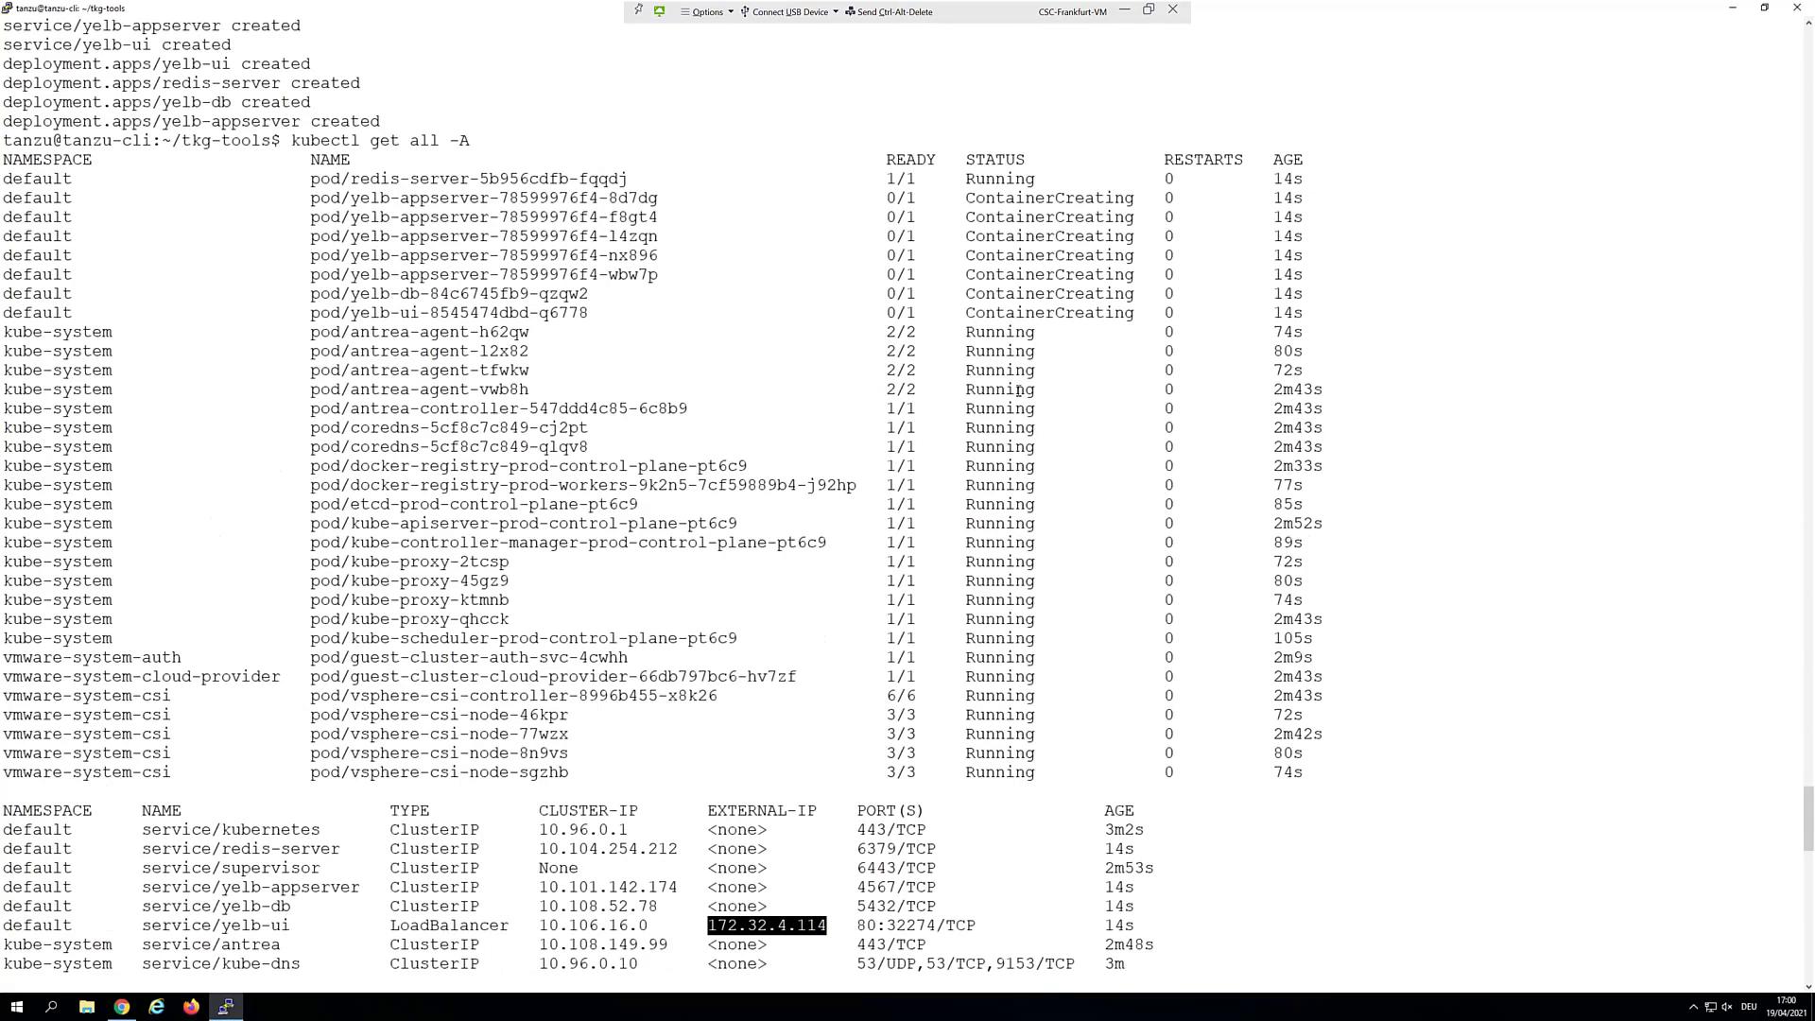
scroll(946, 564, "down", 20)
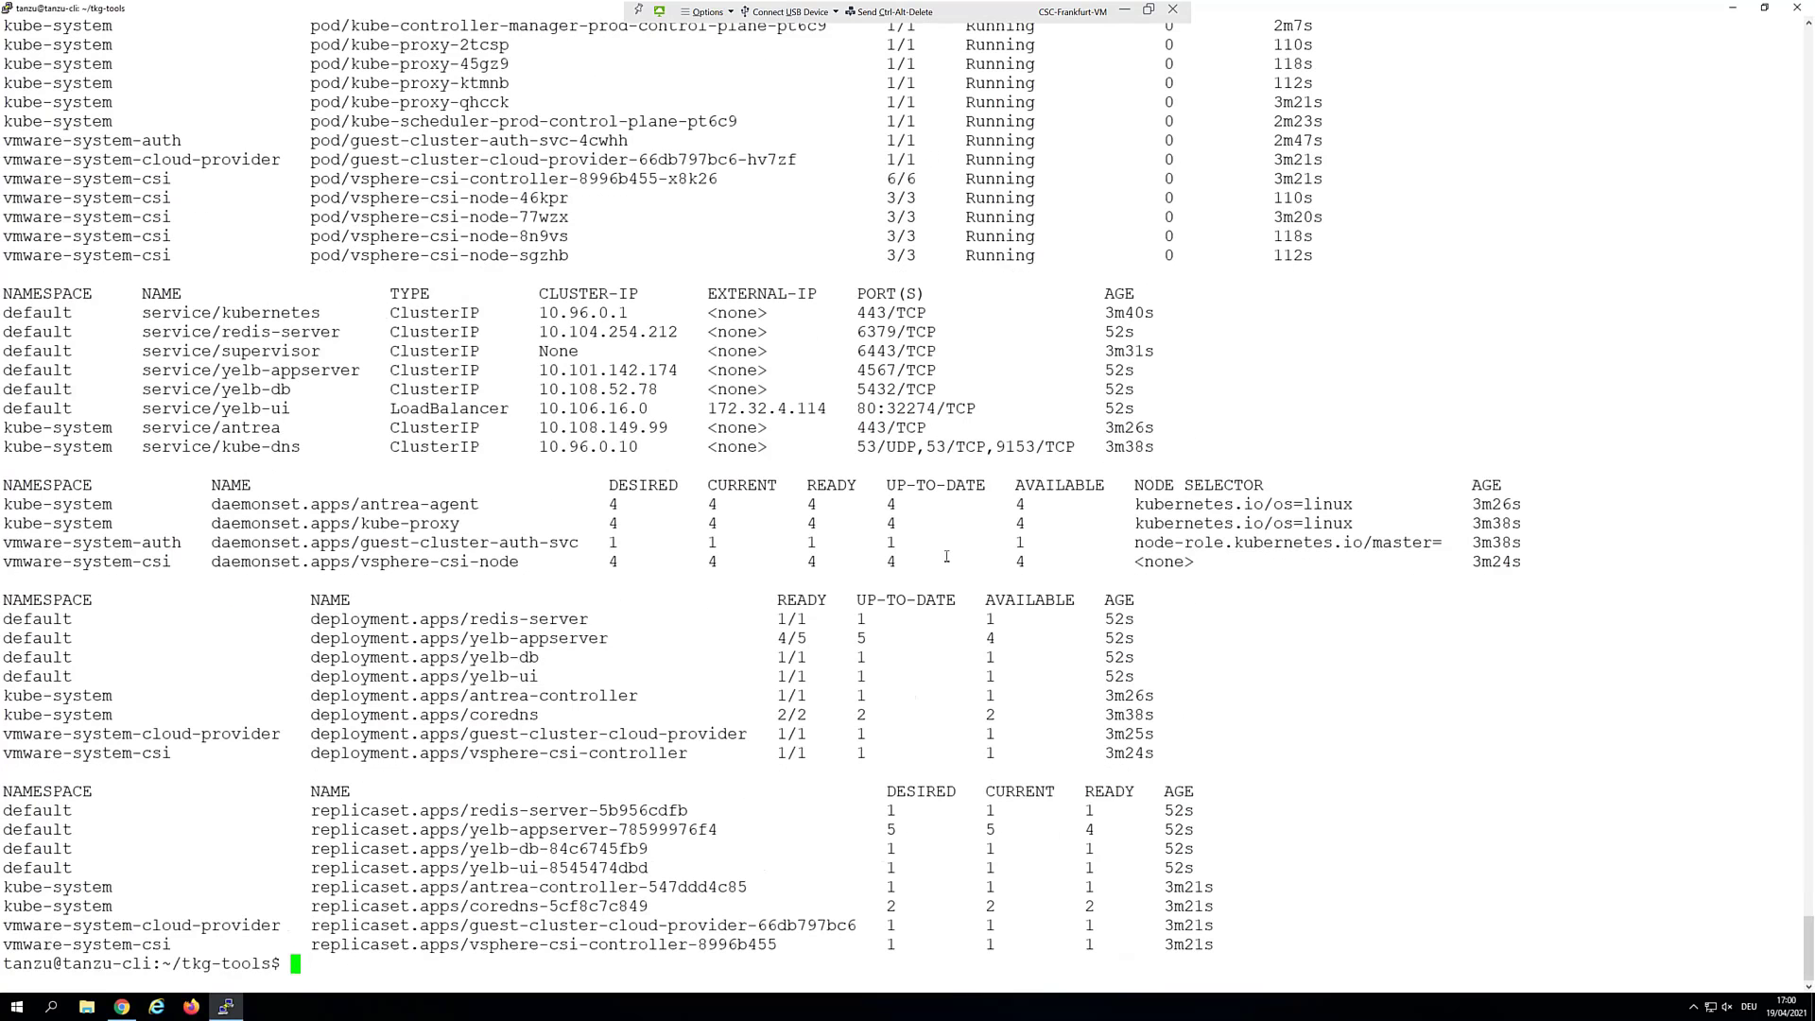
scroll(951, 549, "up", 8)
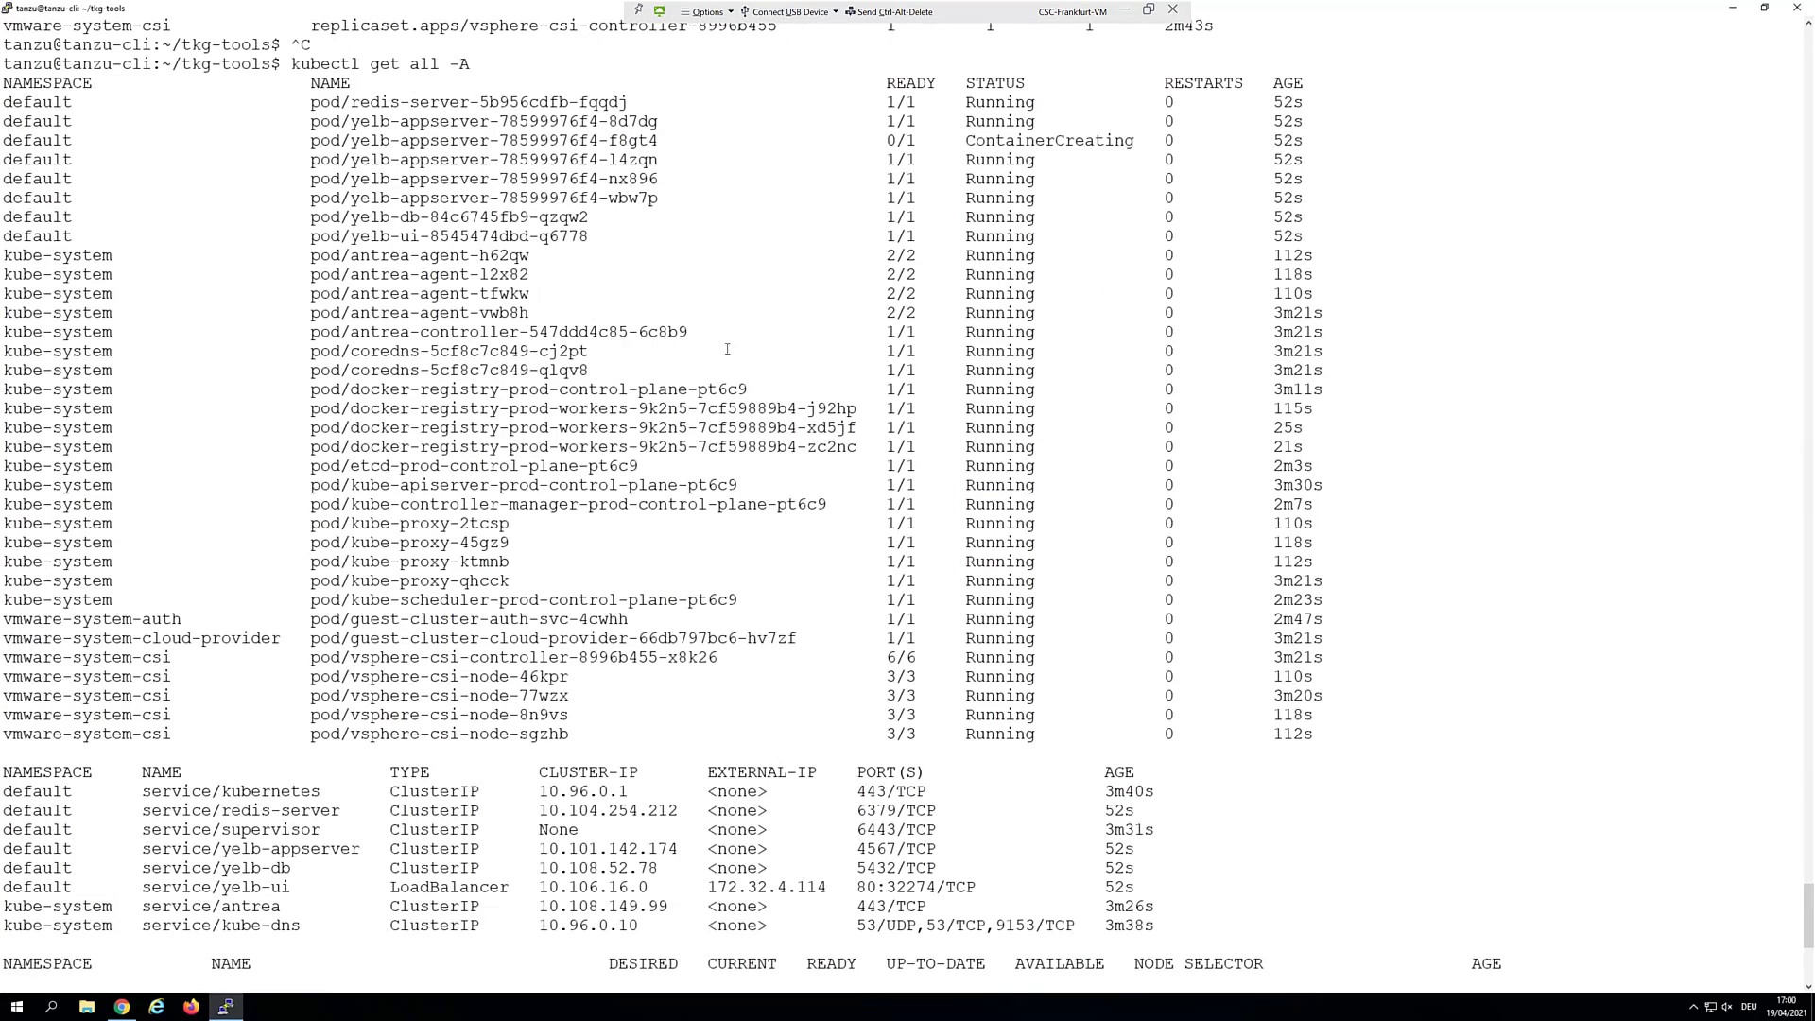
scroll(825, 496, "down", 8)
key("Up")
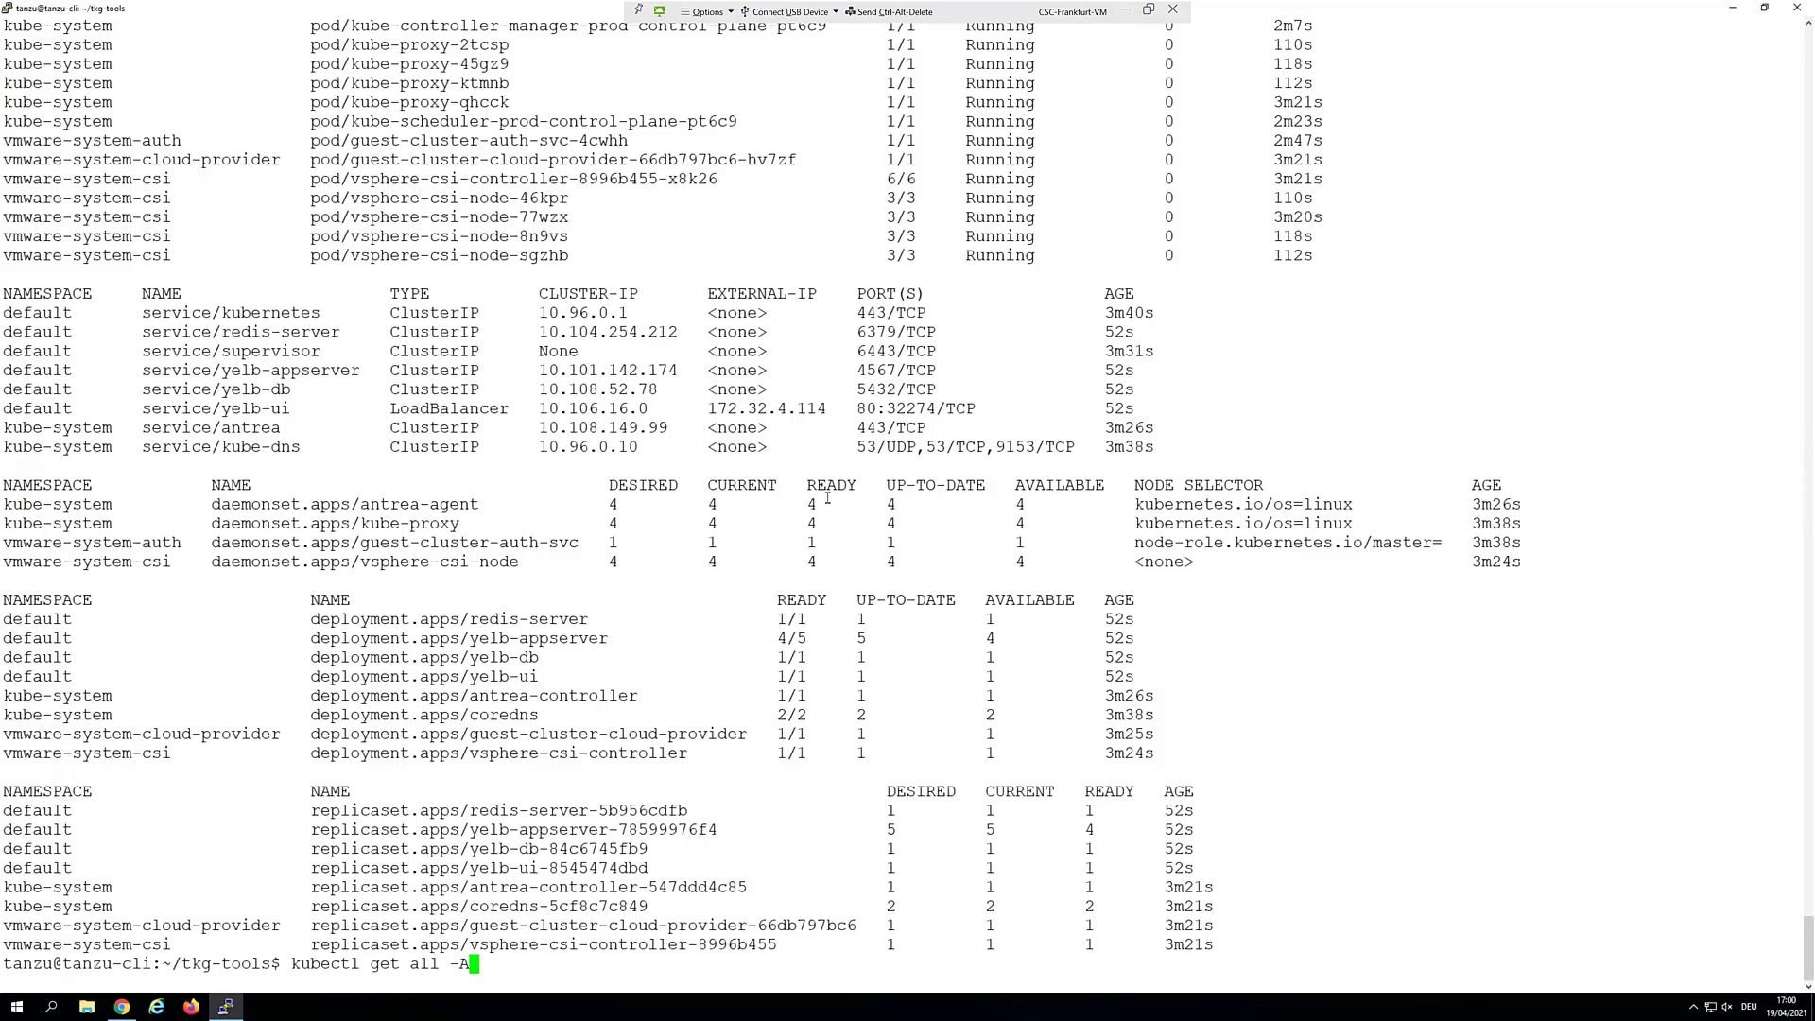
key("Return")
scroll(859, 503, "up", 15)
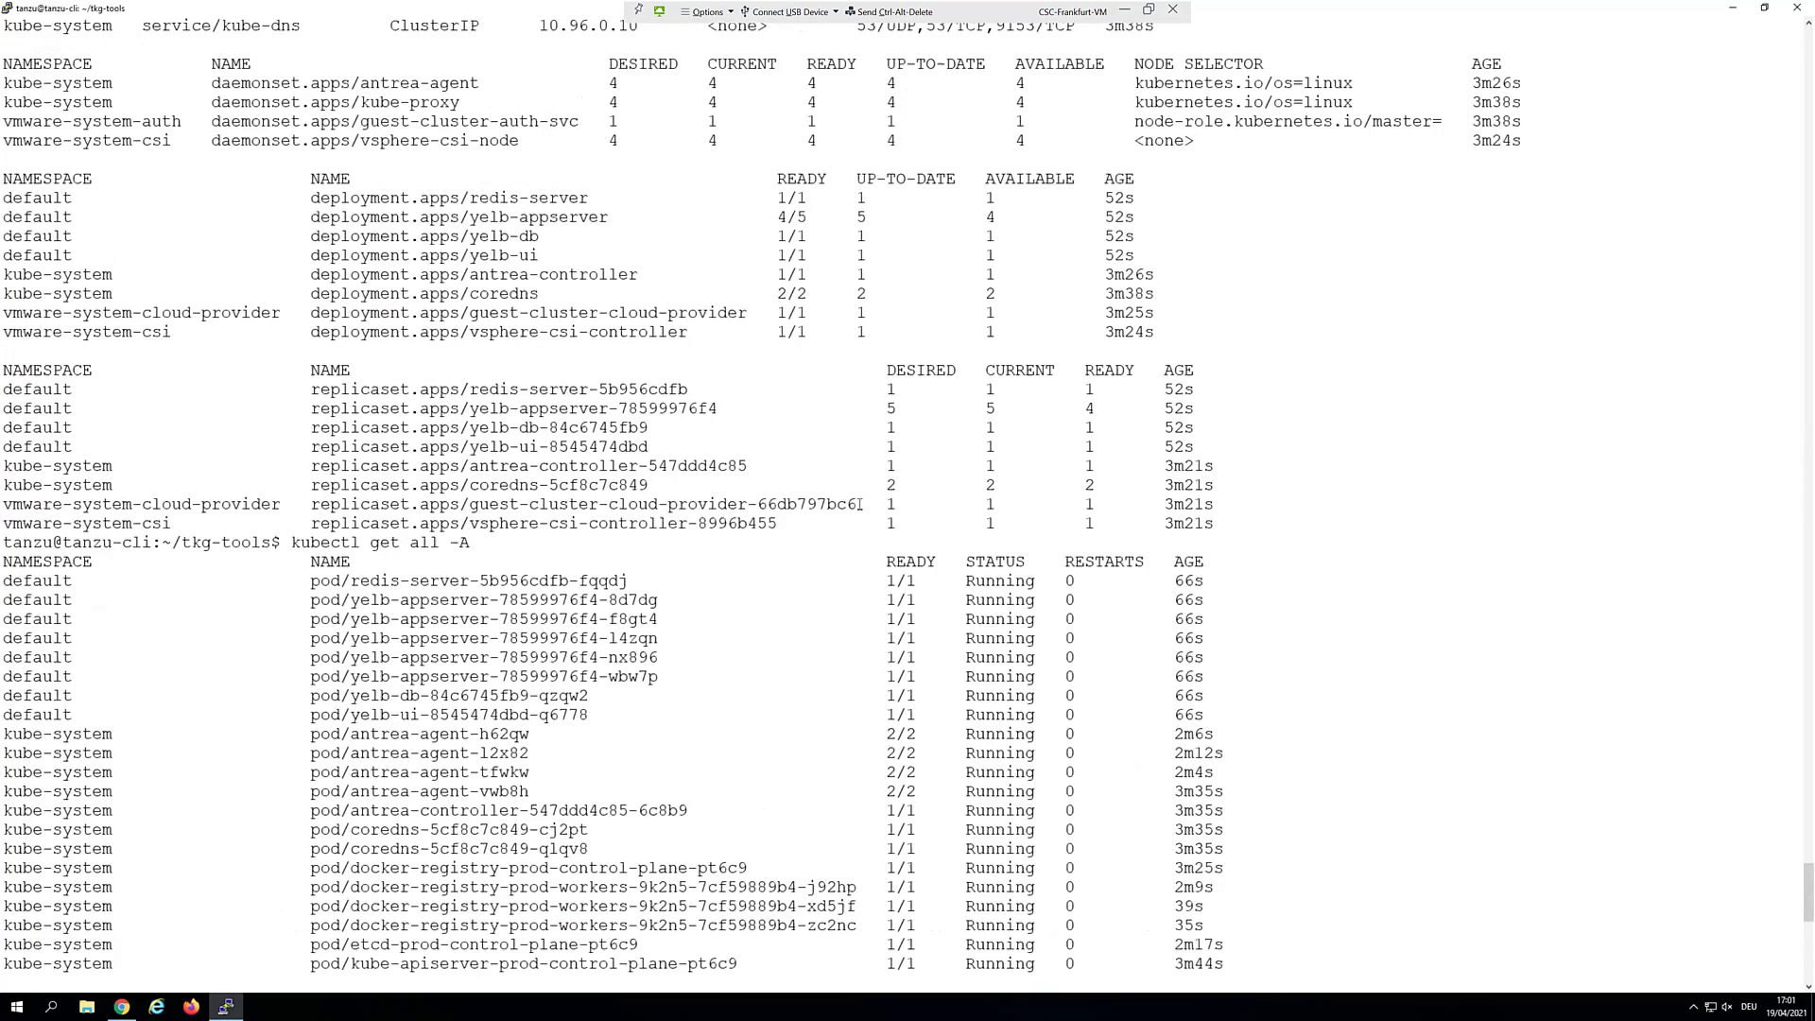
scroll(982, 679, "down", 15)
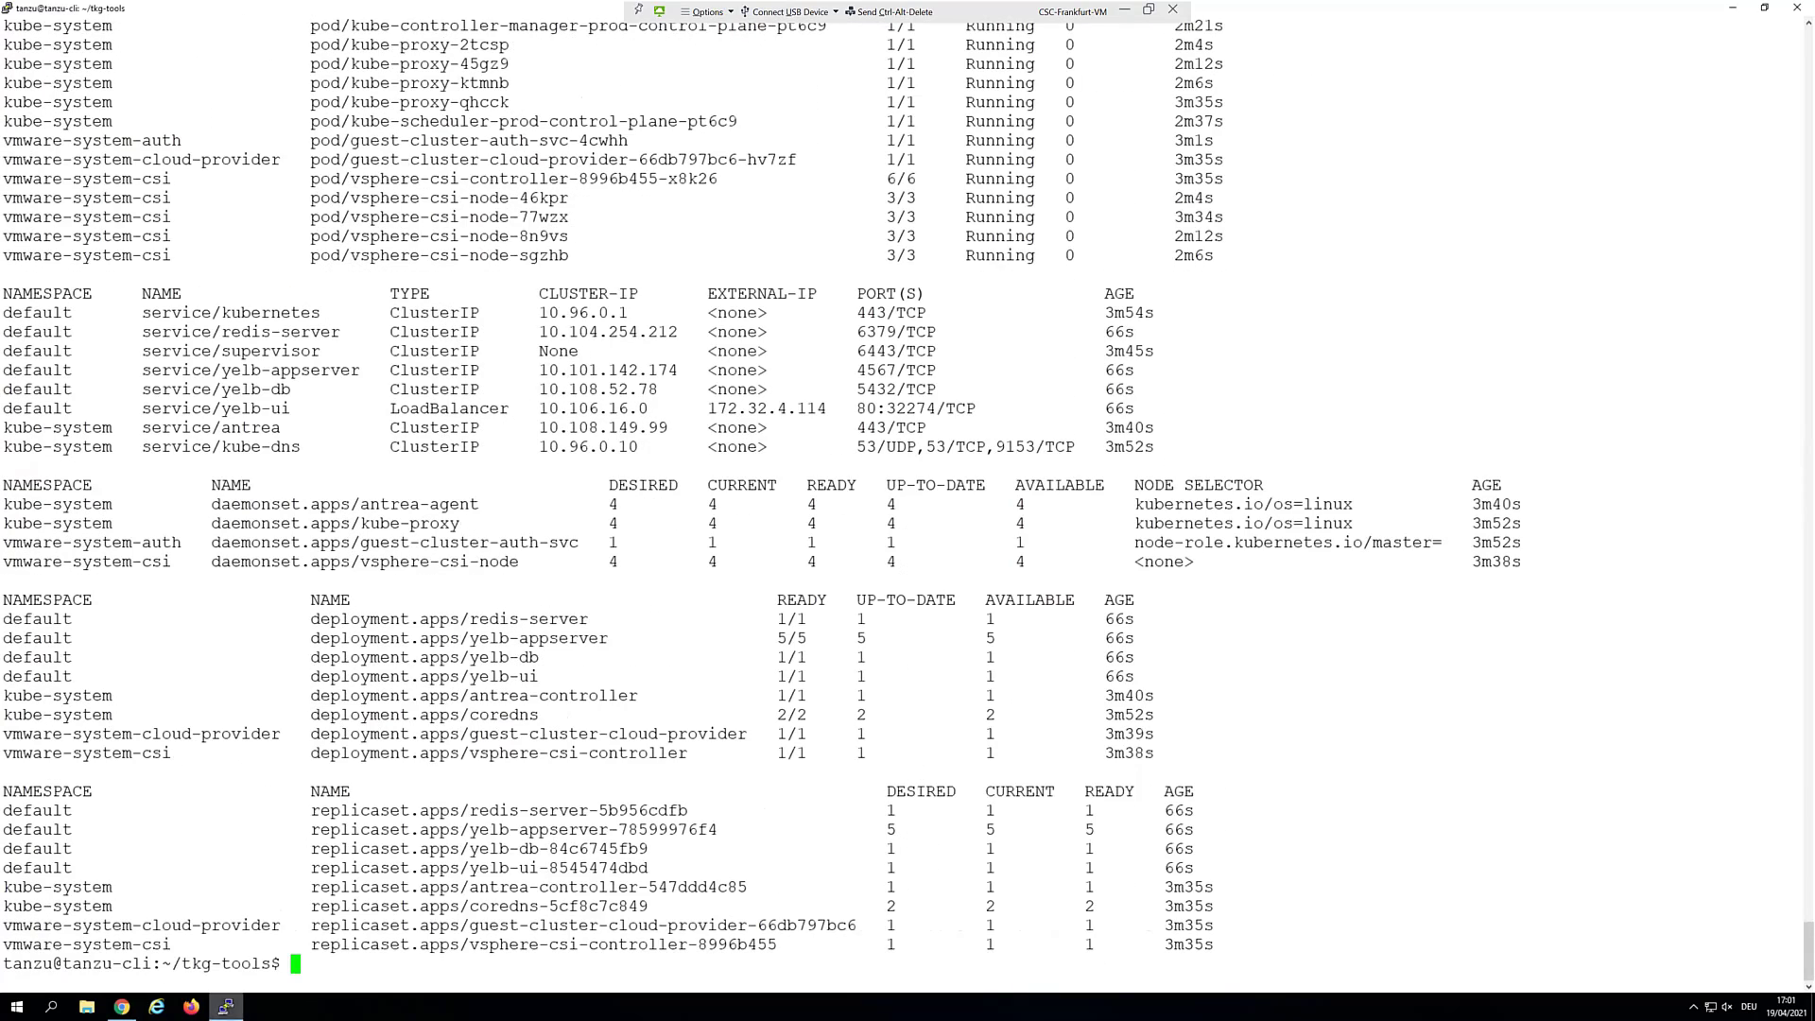
Reload Yelb, vote once for each of the four restaurants, and refresh the tally
left_click(123, 1008)
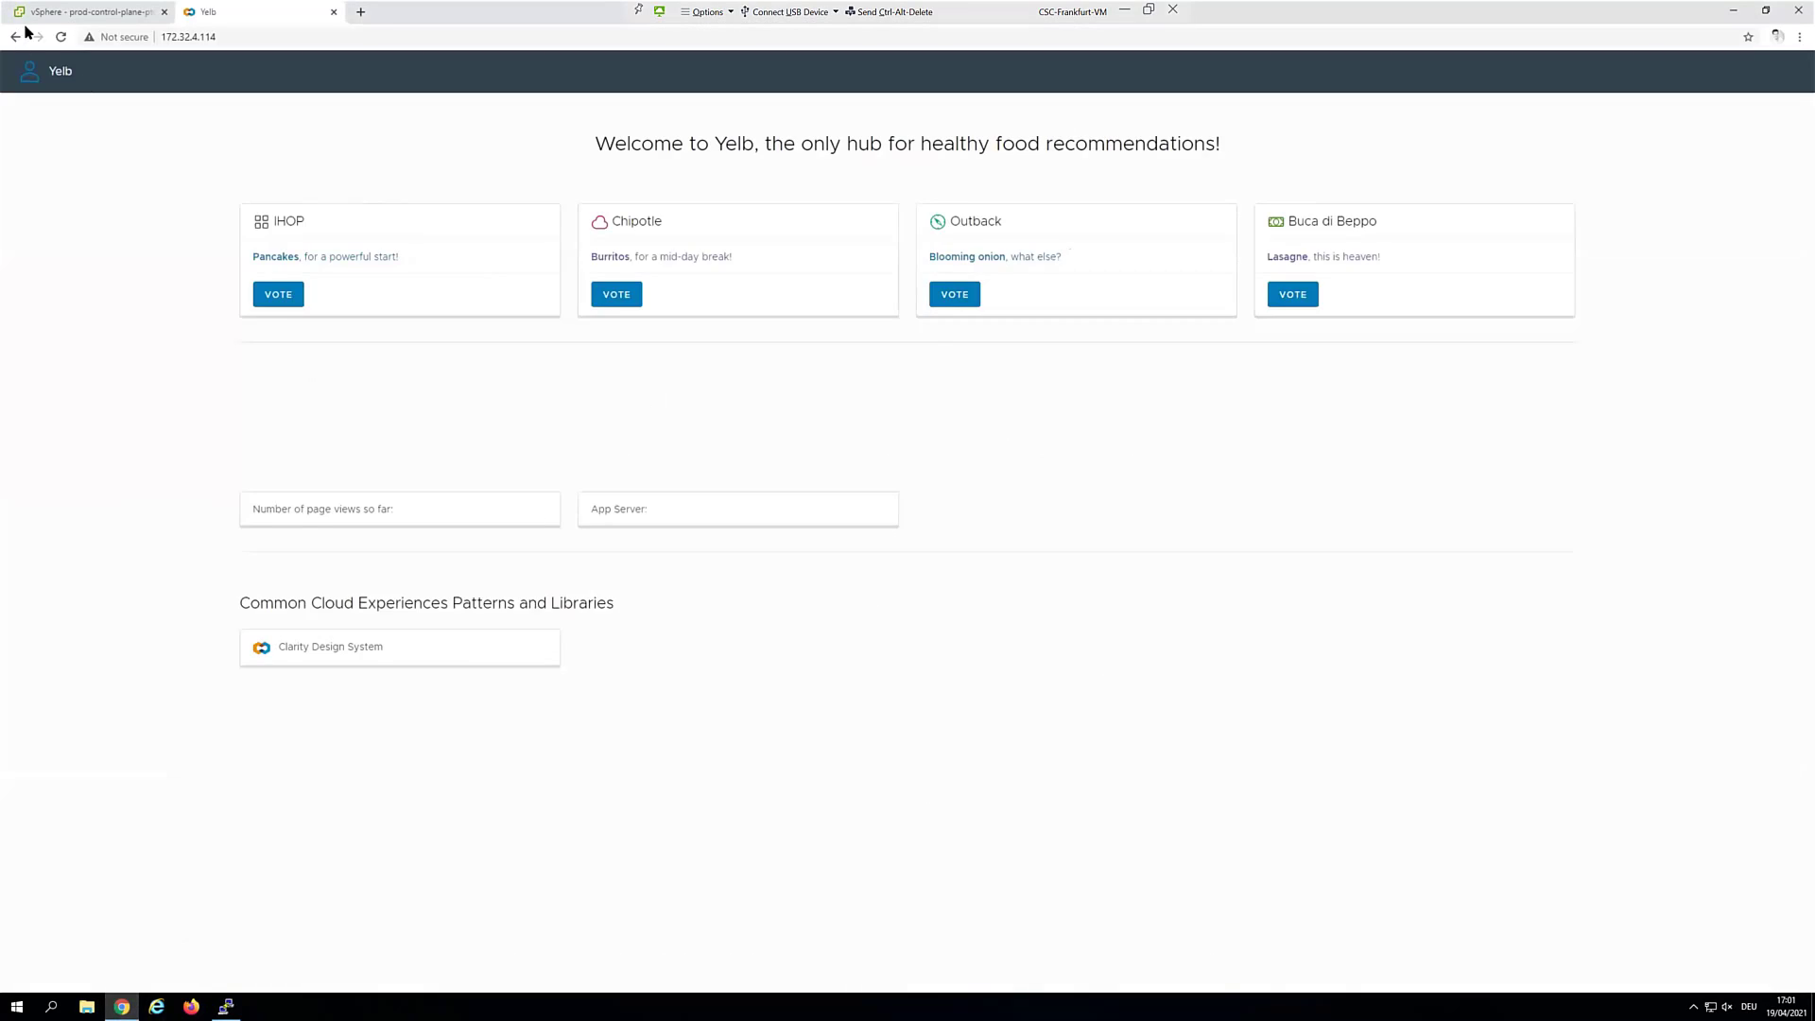
left_click(58, 37)
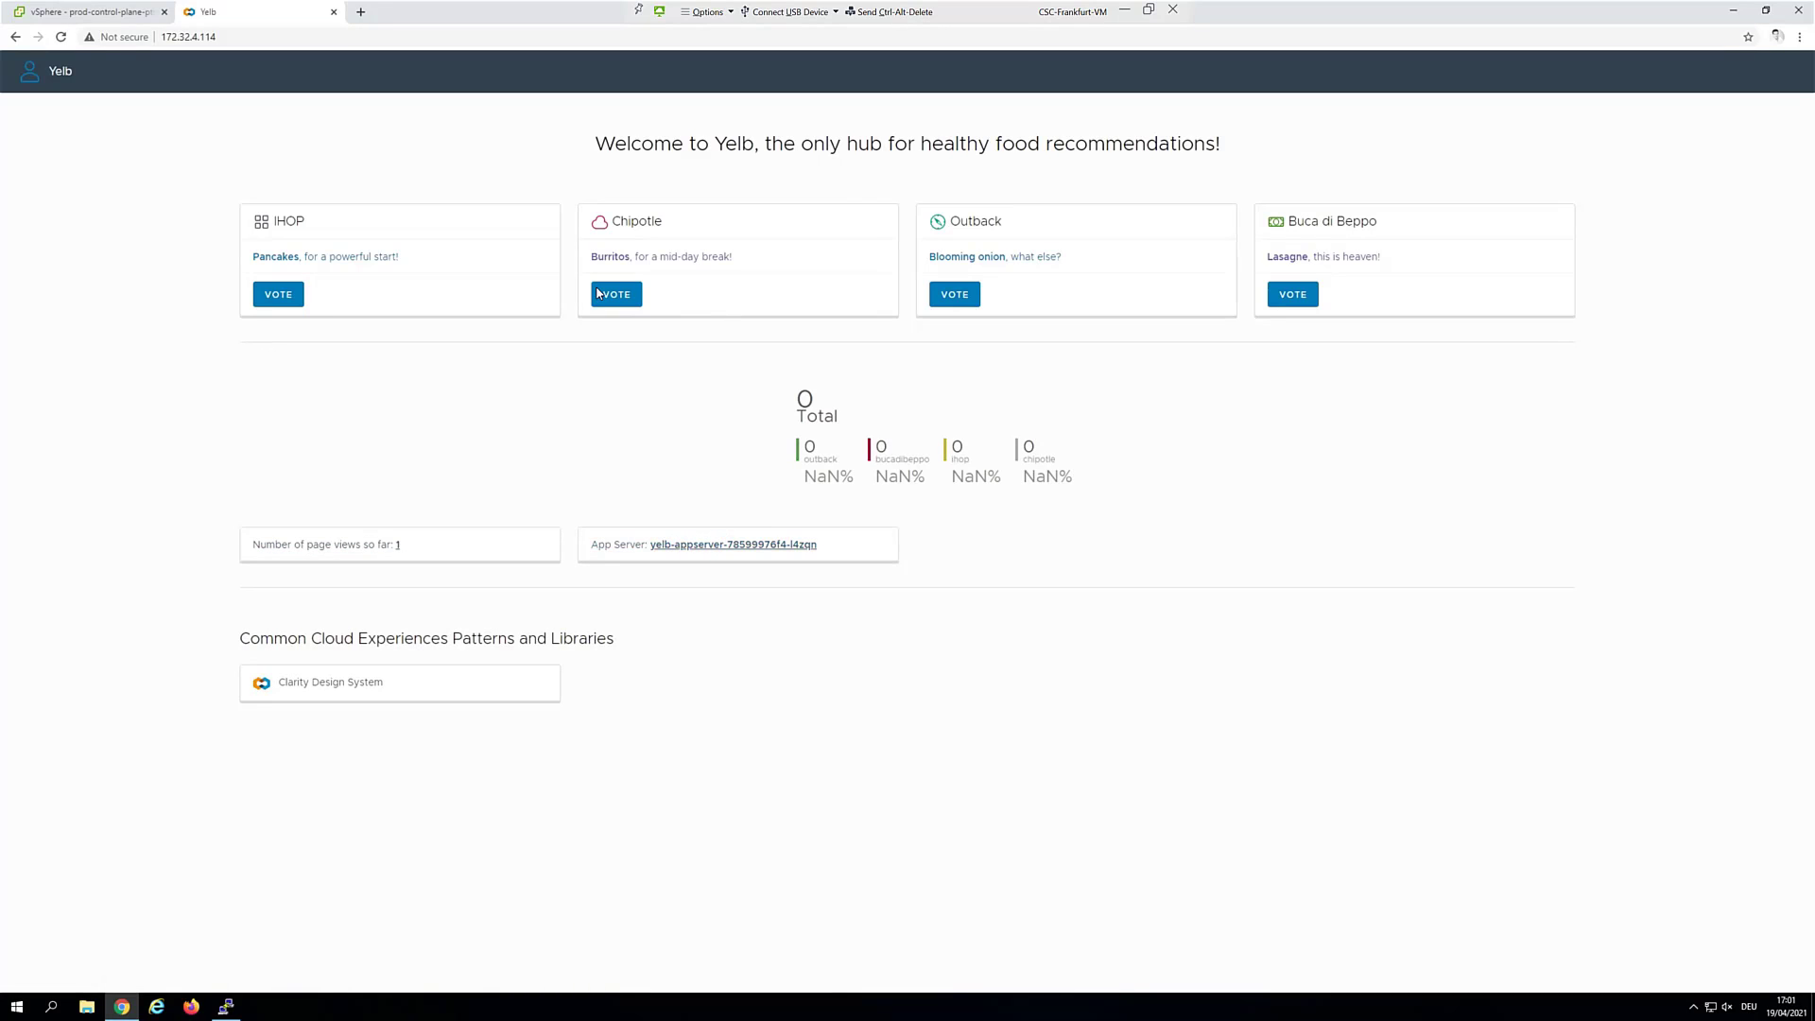
left_click(269, 301)
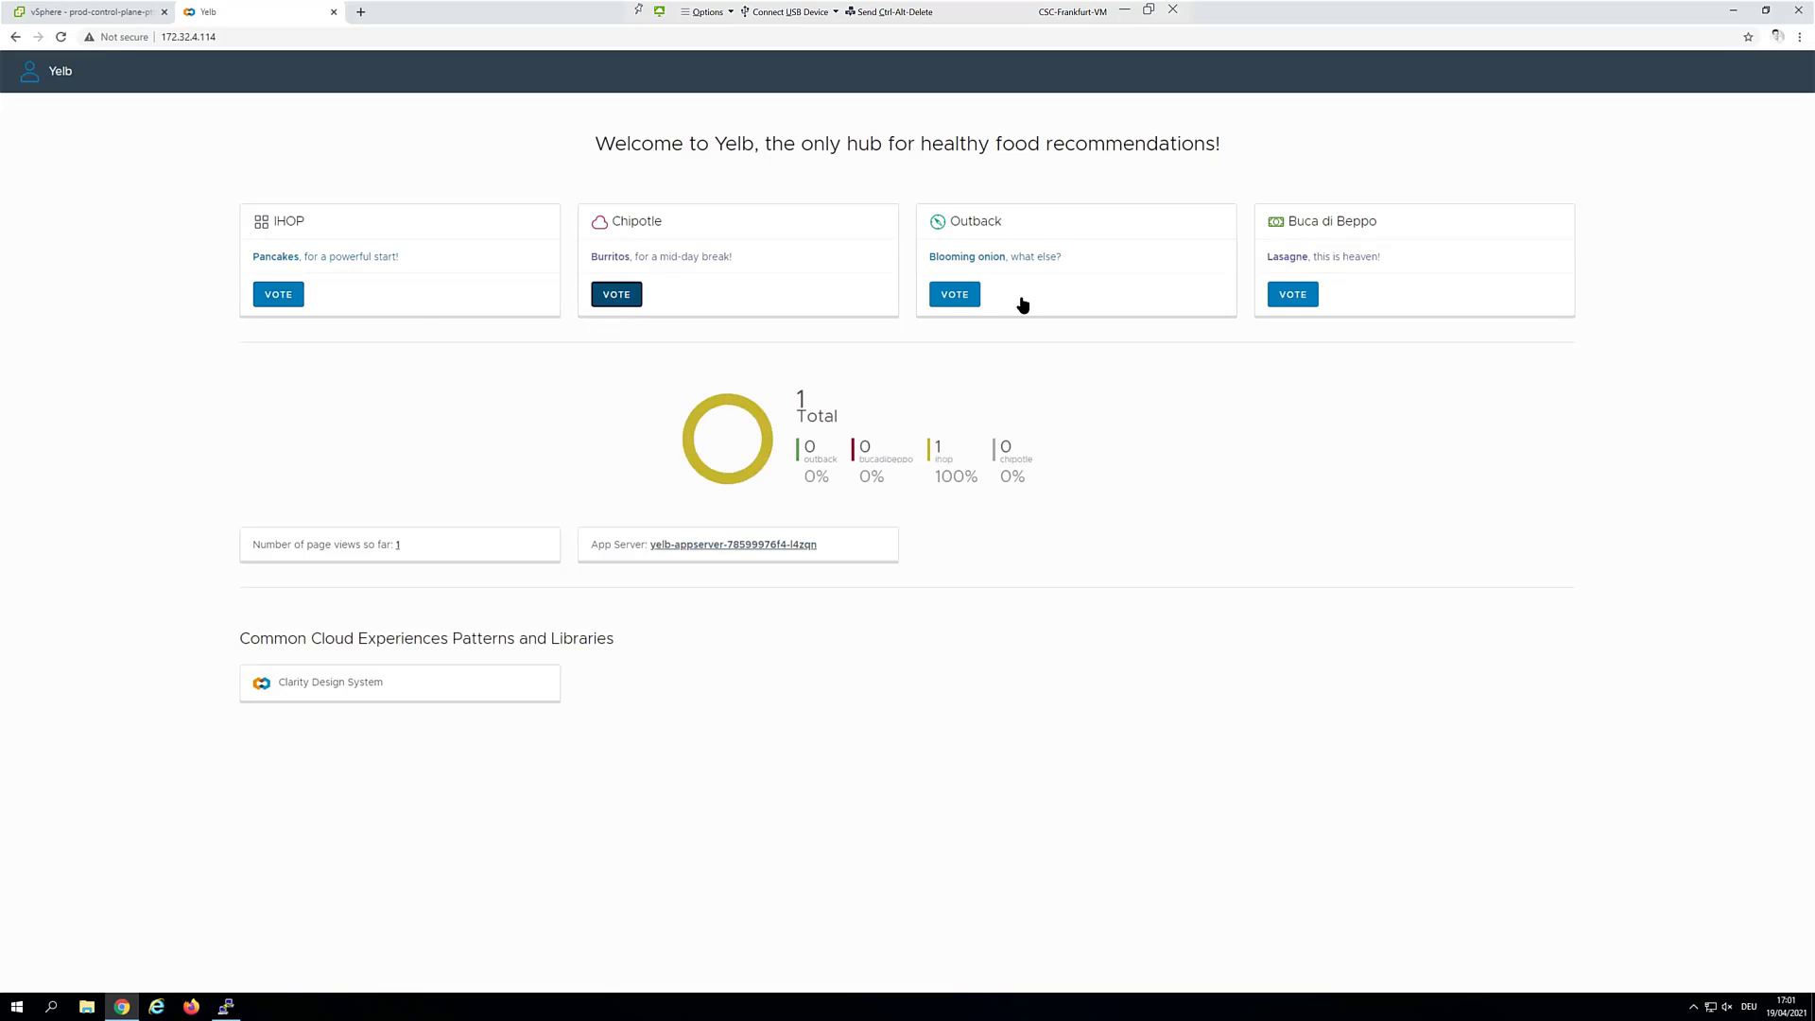
left_click(956, 296)
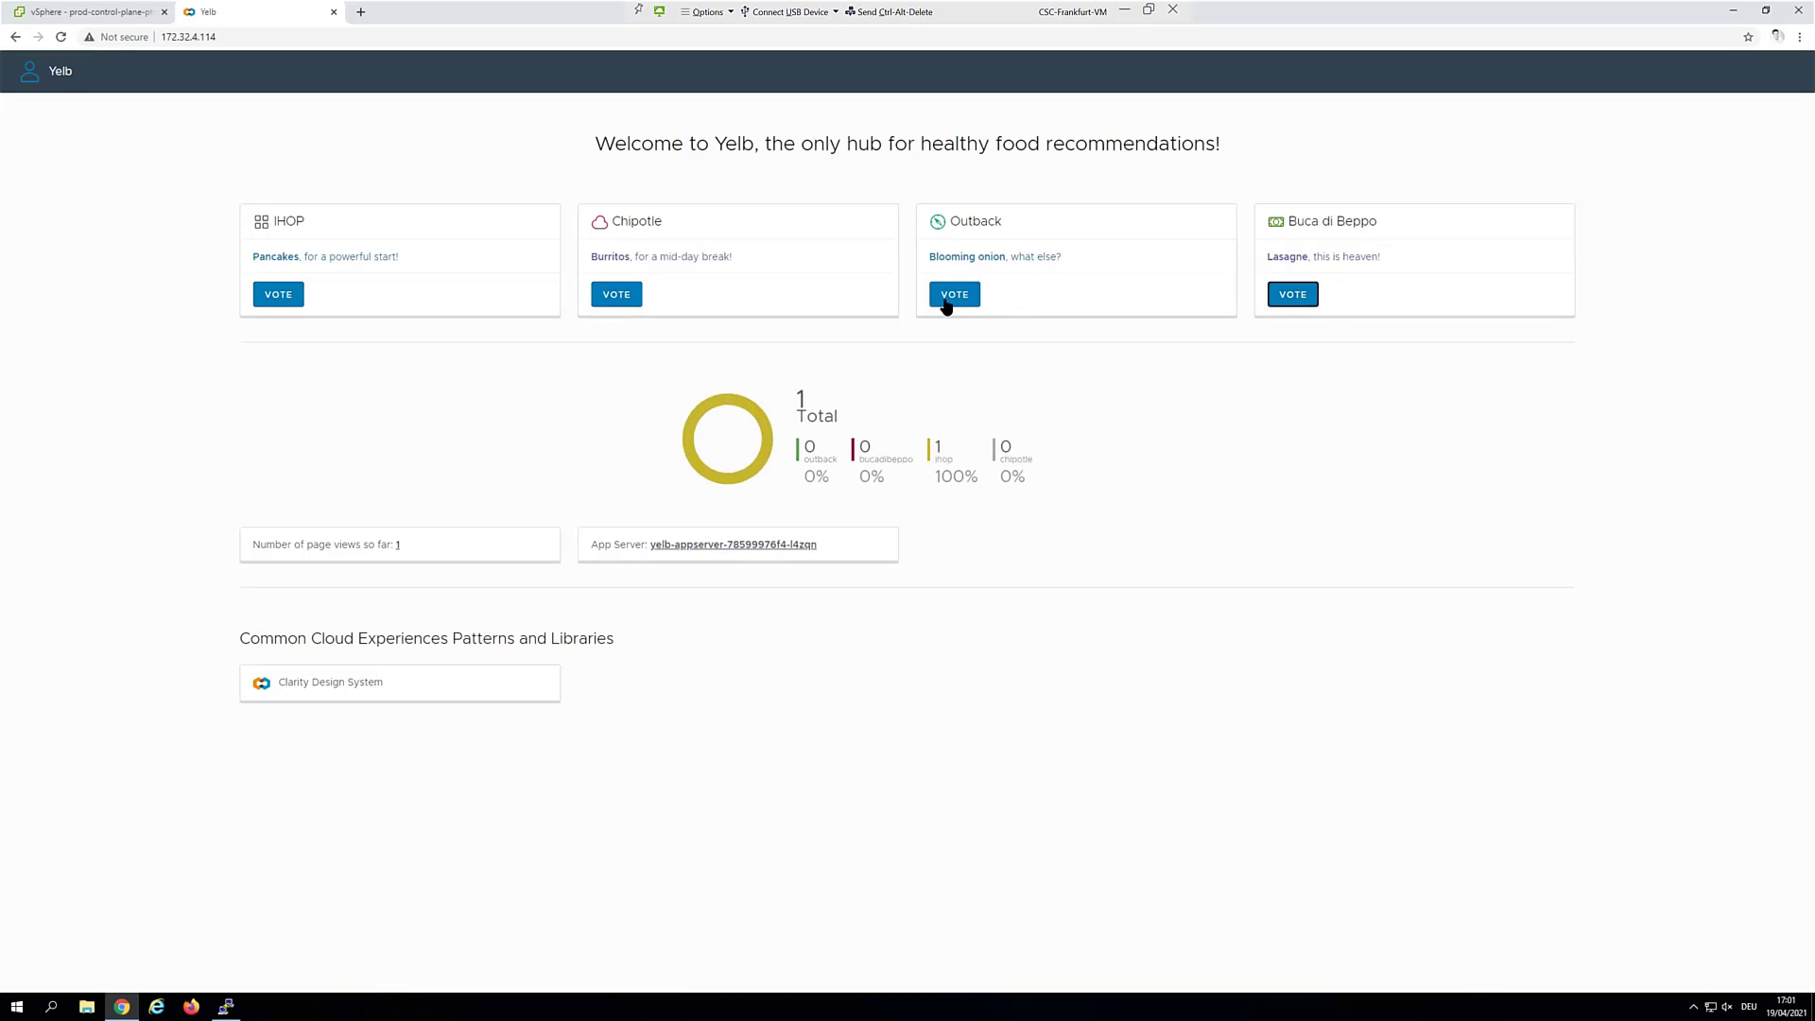
left_click(613, 303)
left_click(745, 467)
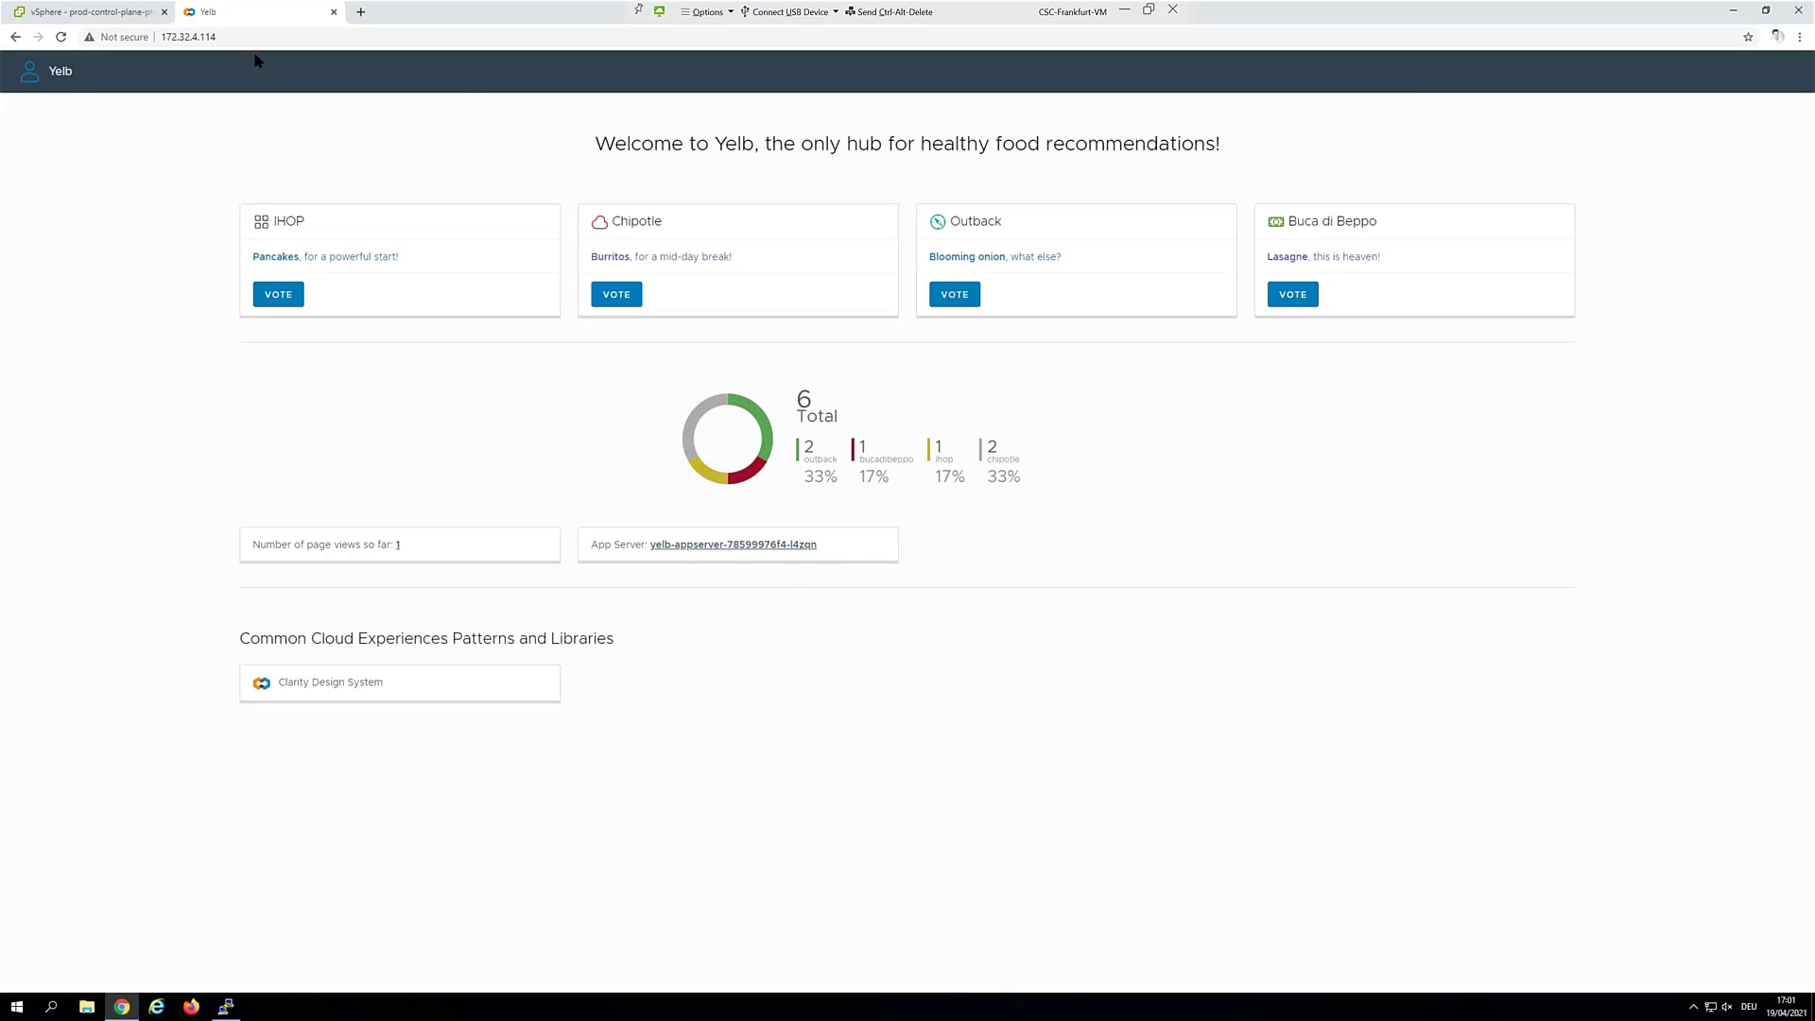
left_click(60, 37)
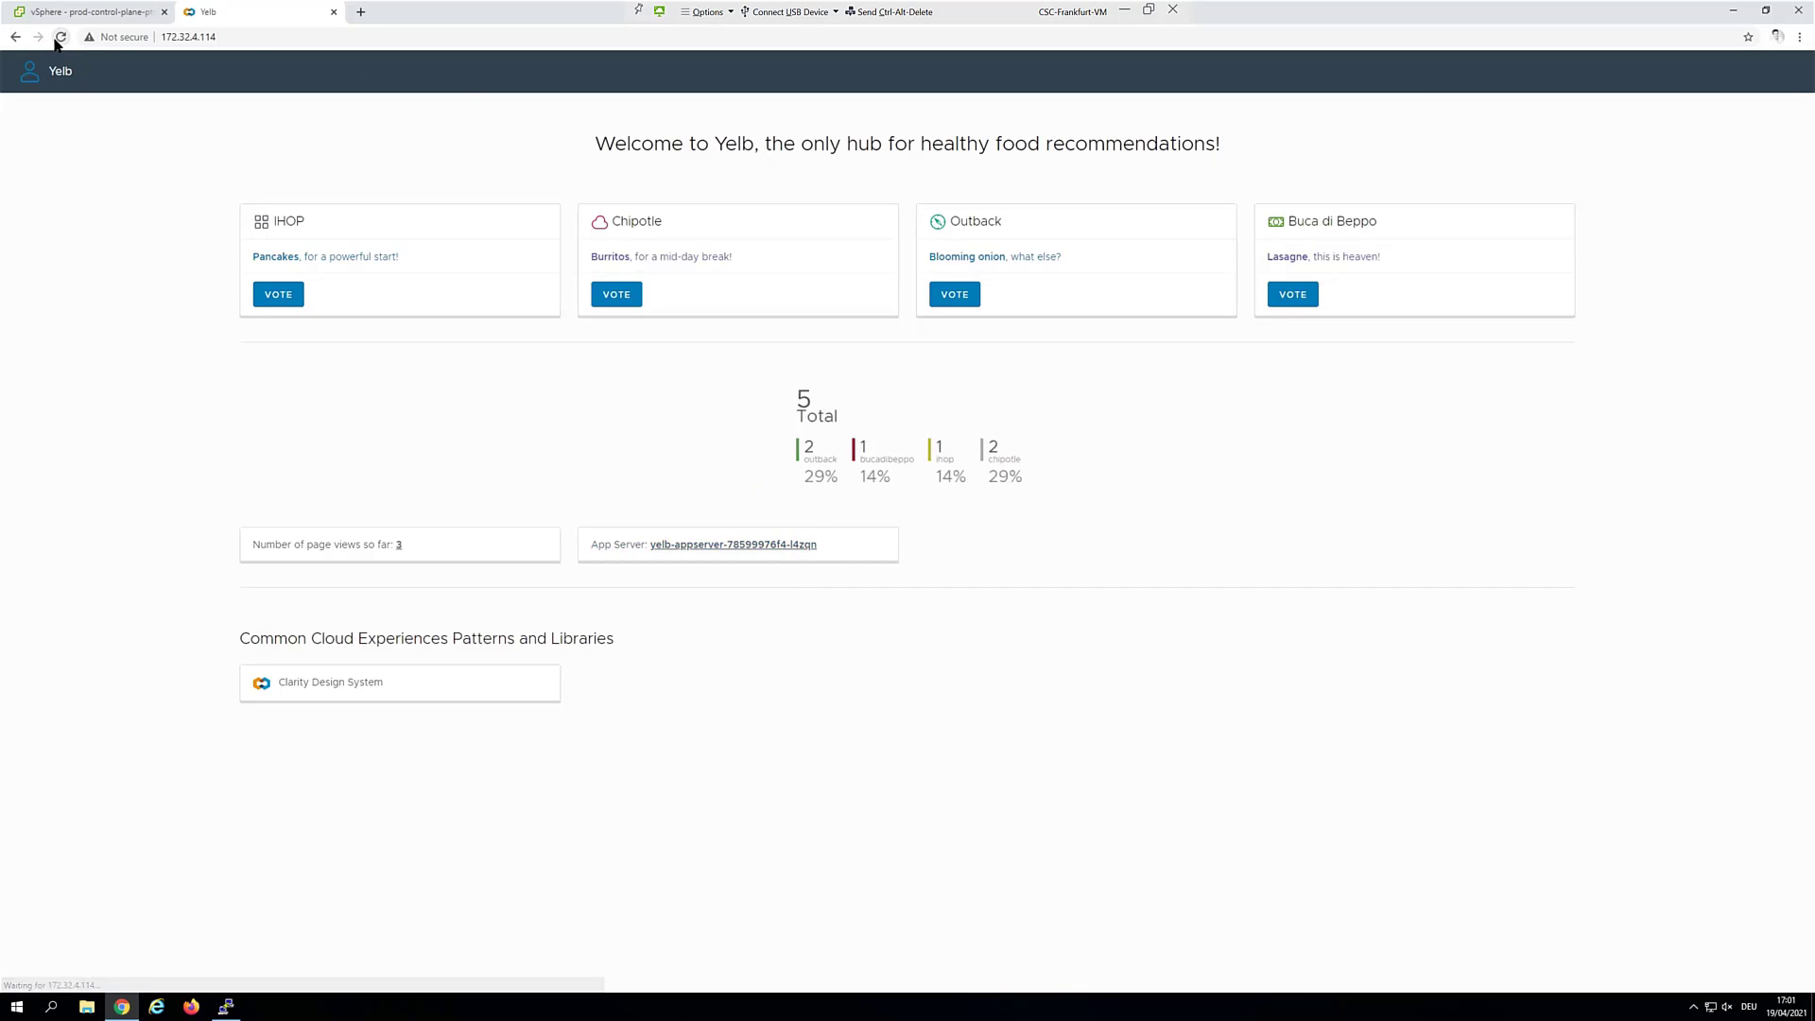
left_click(60, 37)
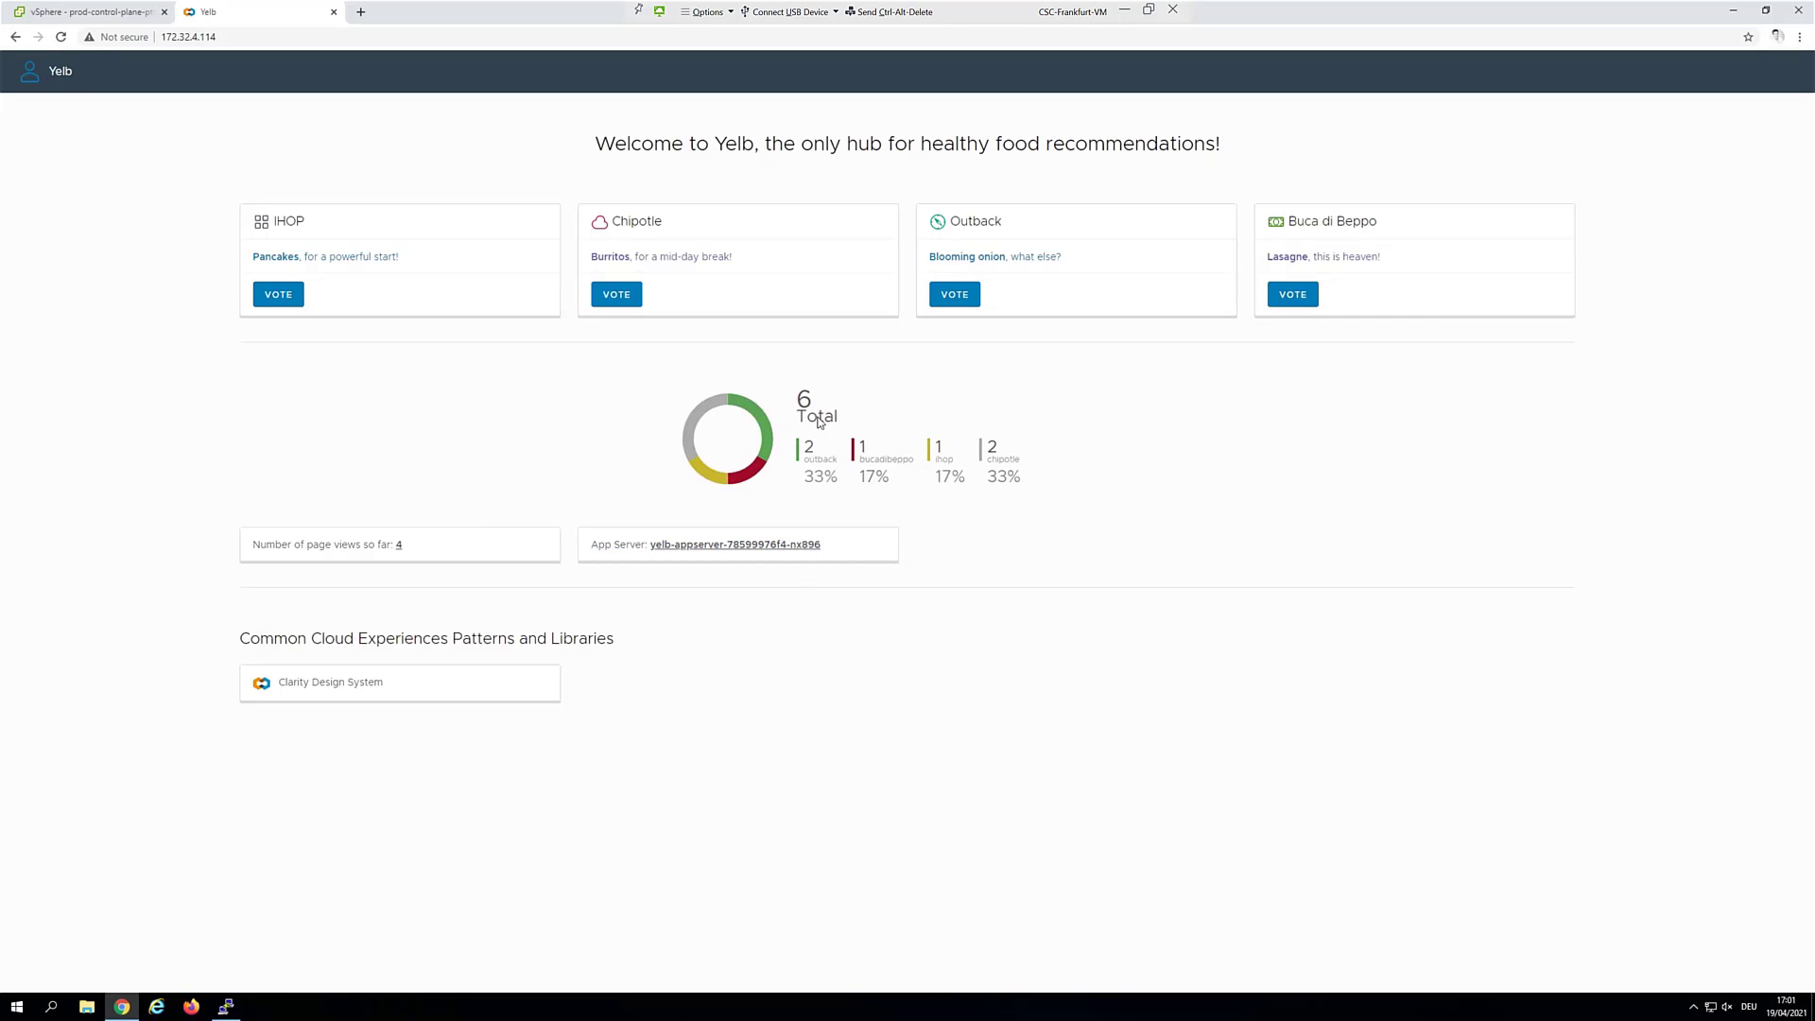
Vote again for Chipotle, Outback, IHOP and Buca di Beppo, reloading to reach other app-server pods
left_click(629, 292)
left_click(933, 297)
left_click(276, 294)
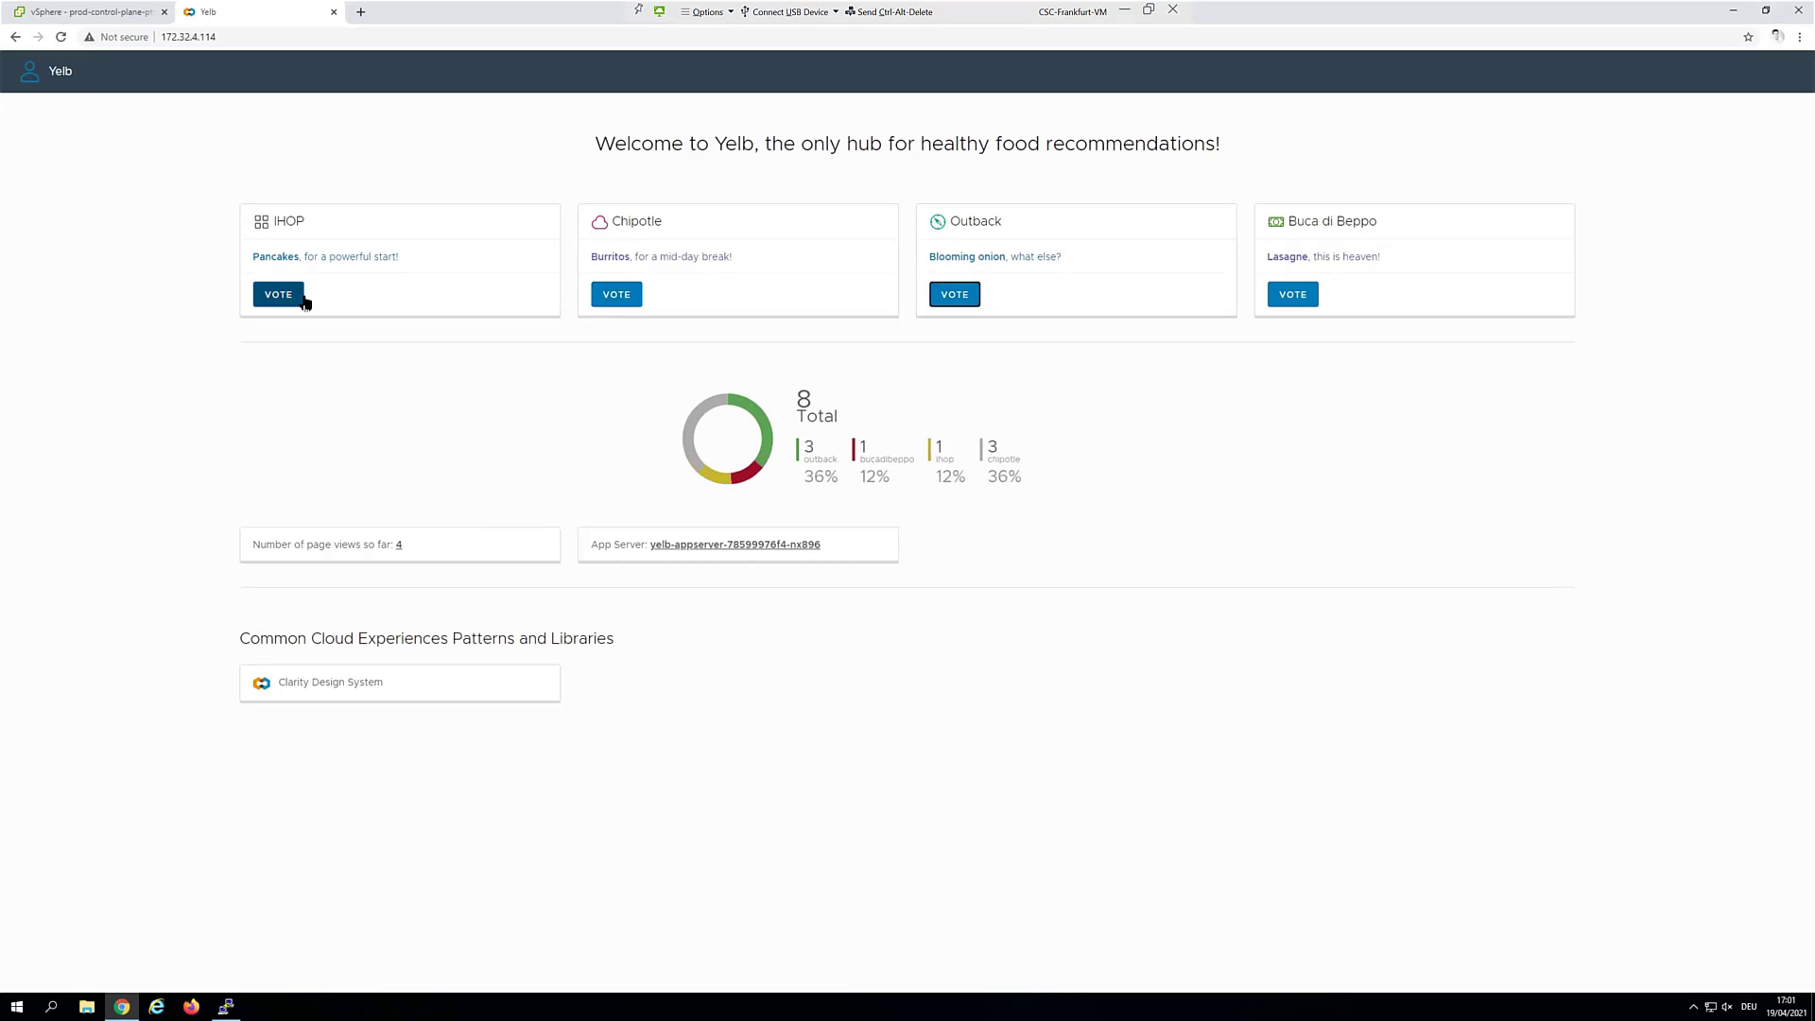
left_click(1279, 301)
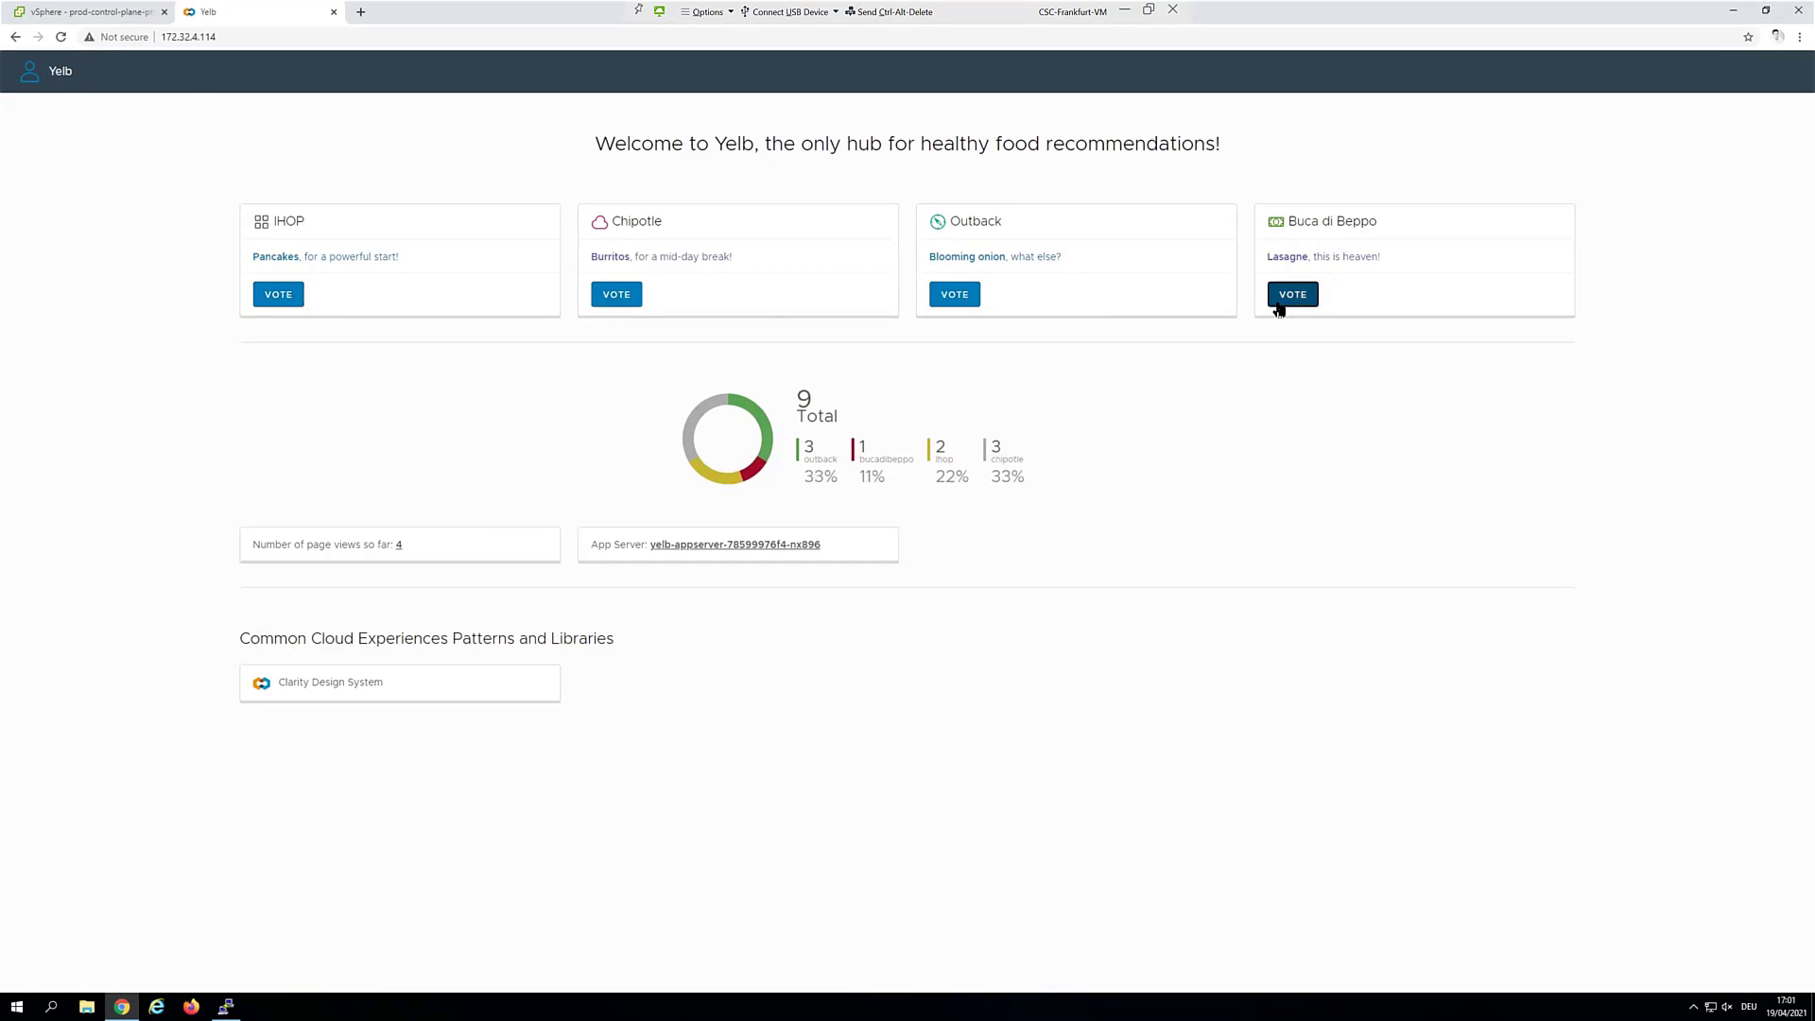
left_click(63, 39)
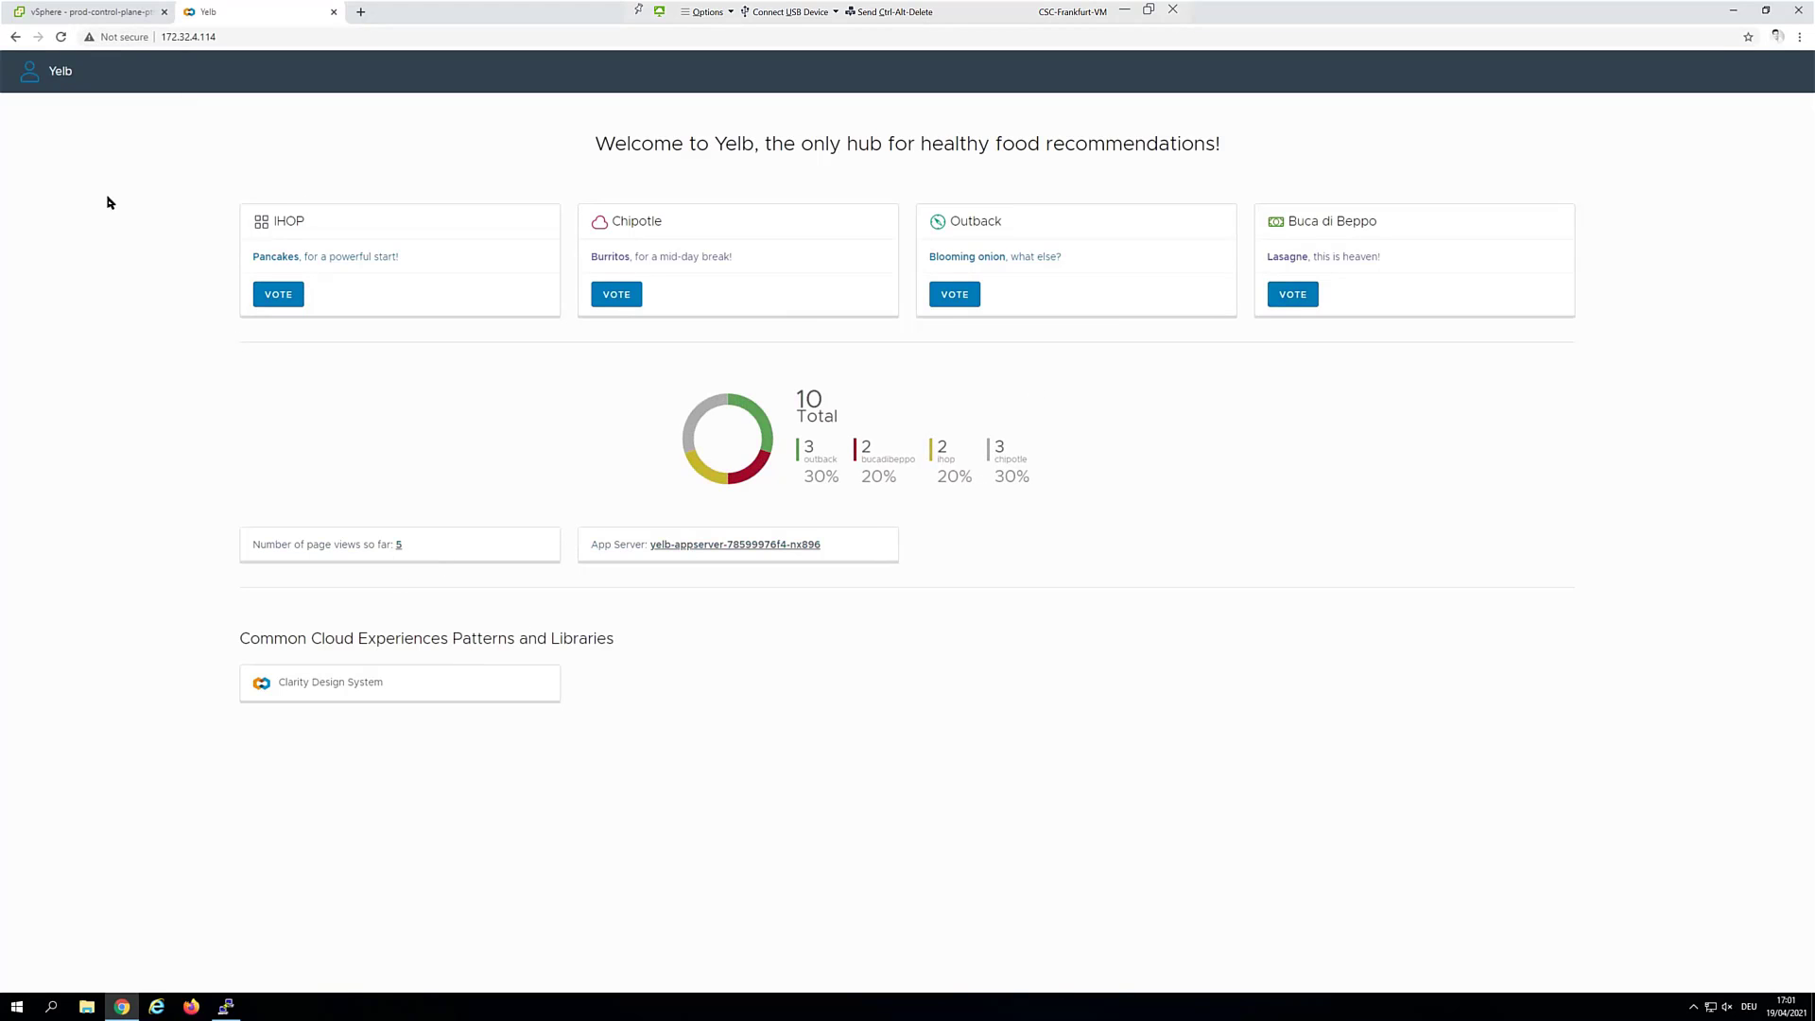
left_click(63, 38)
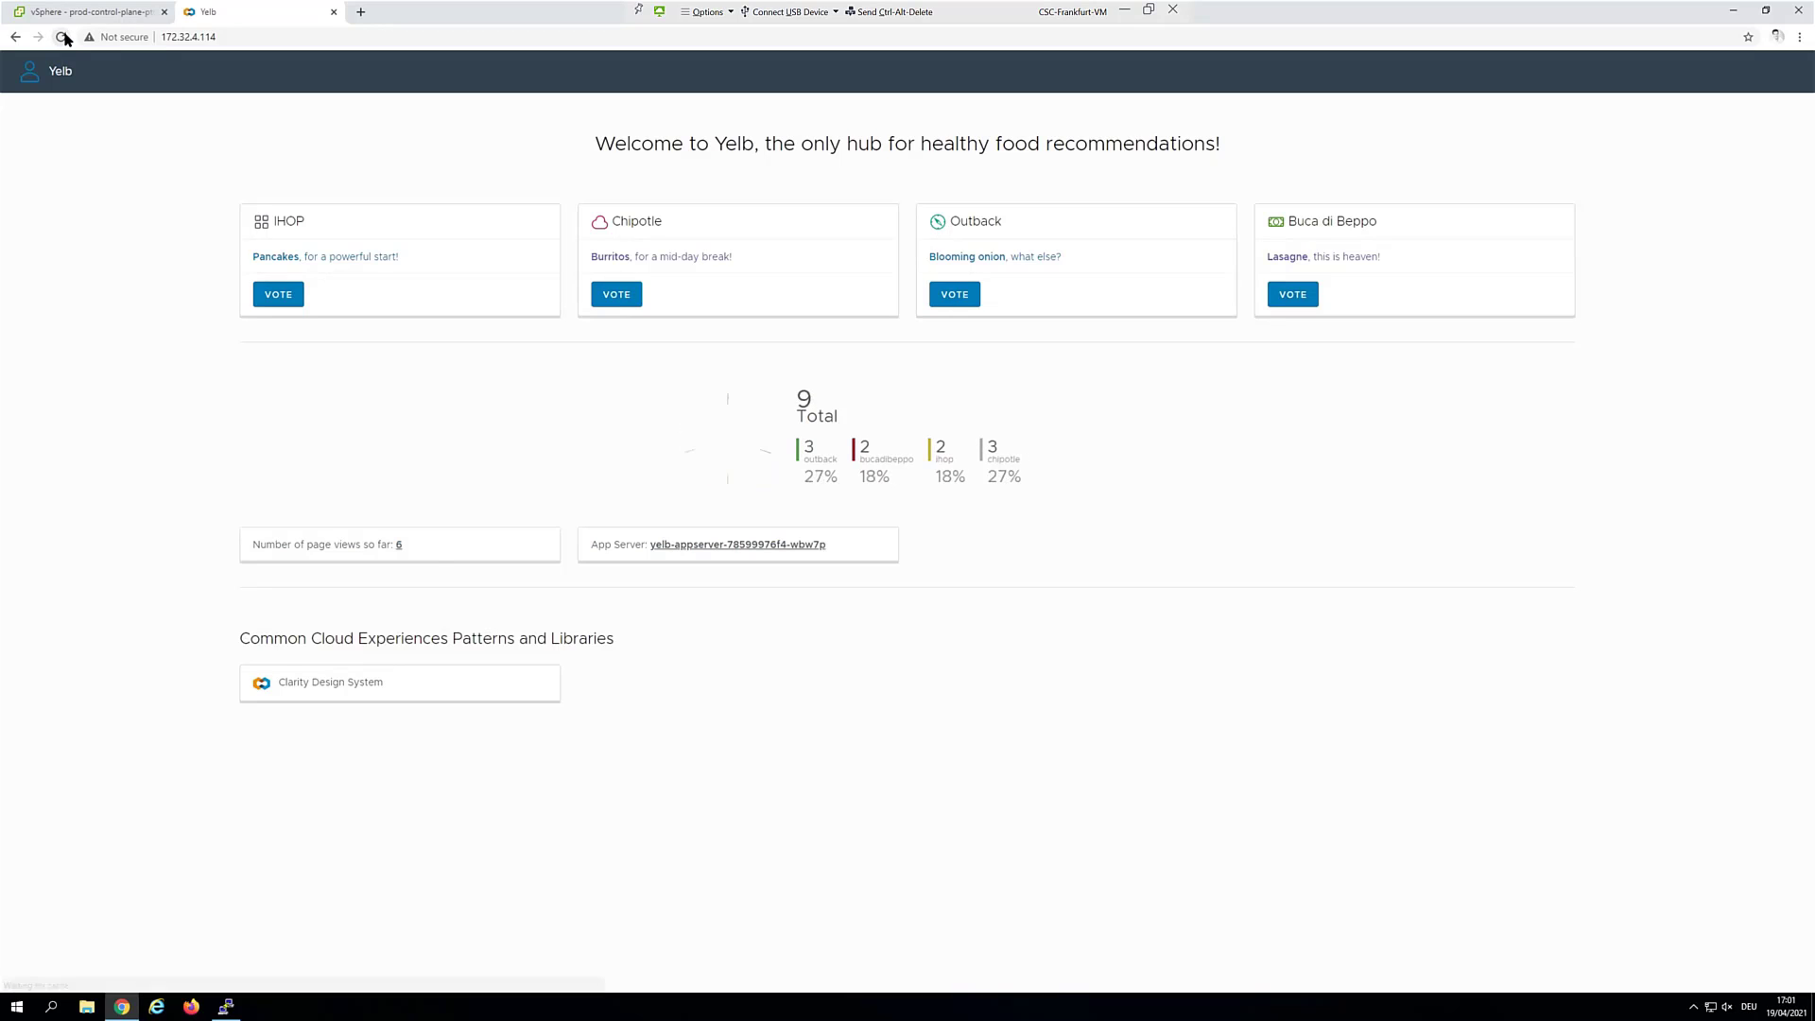
left_click(64, 38)
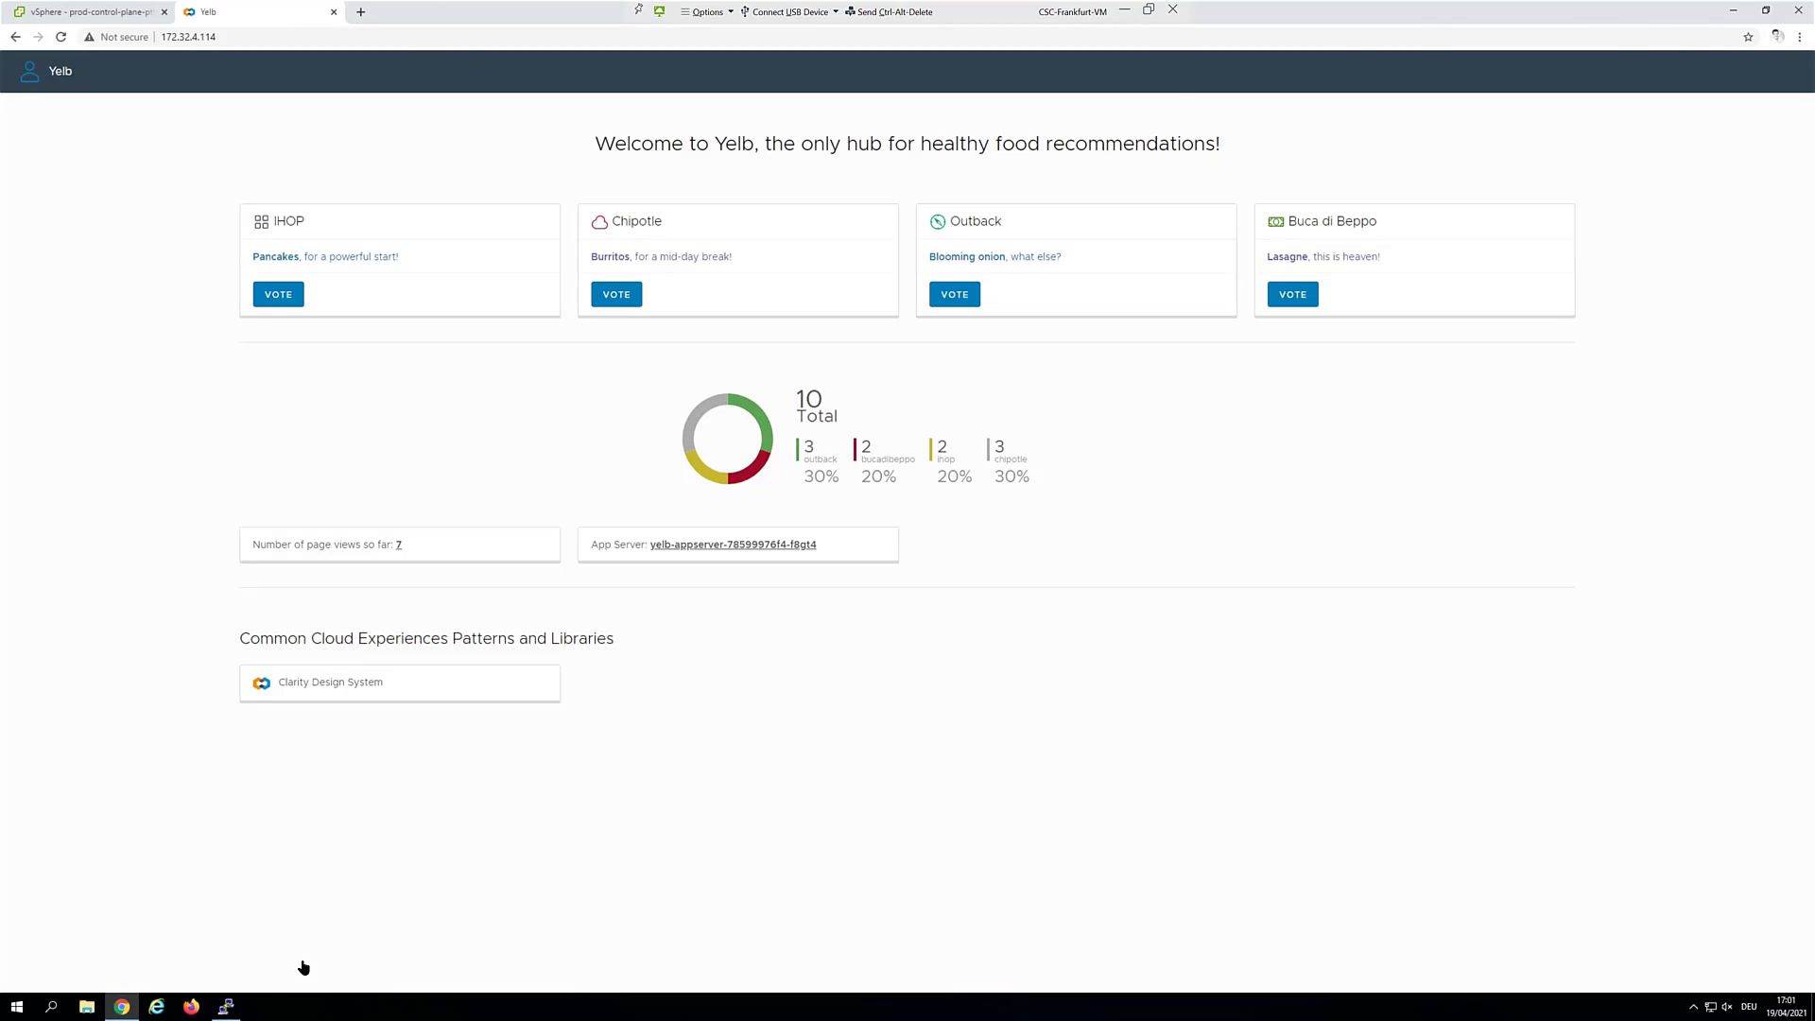
mouse_move(227, 1006)
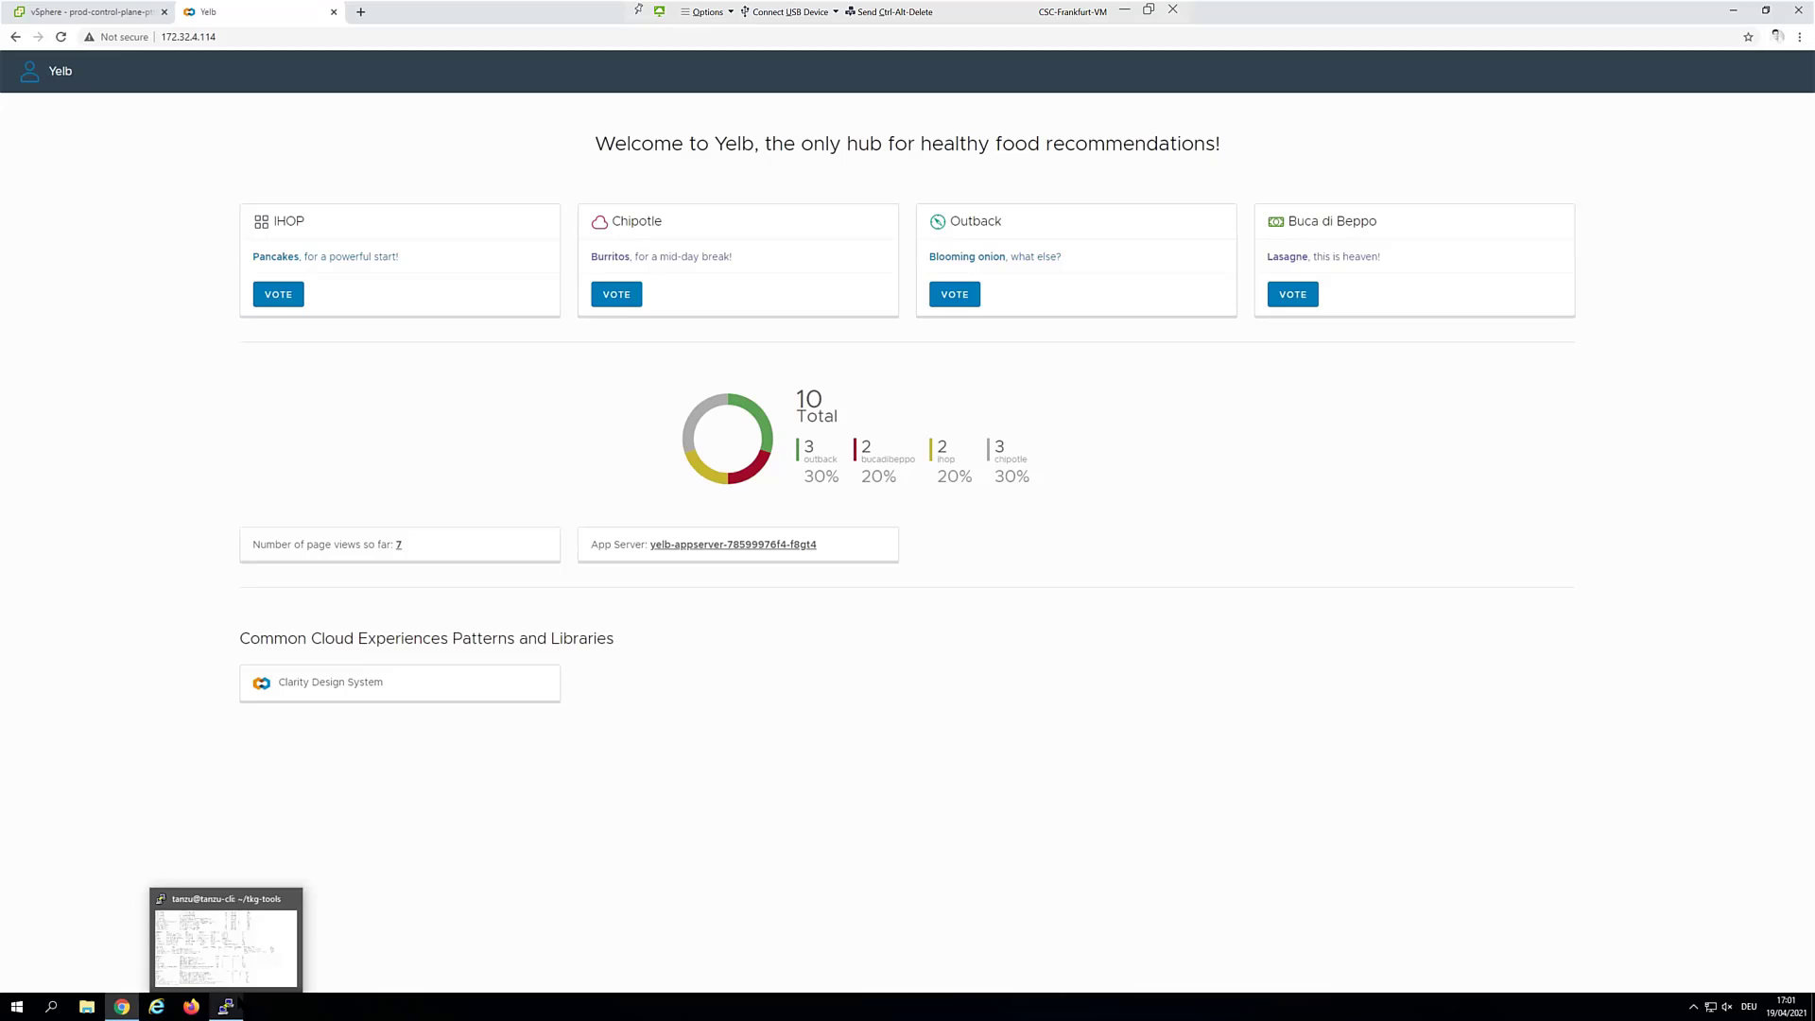
left_click(255, 978)
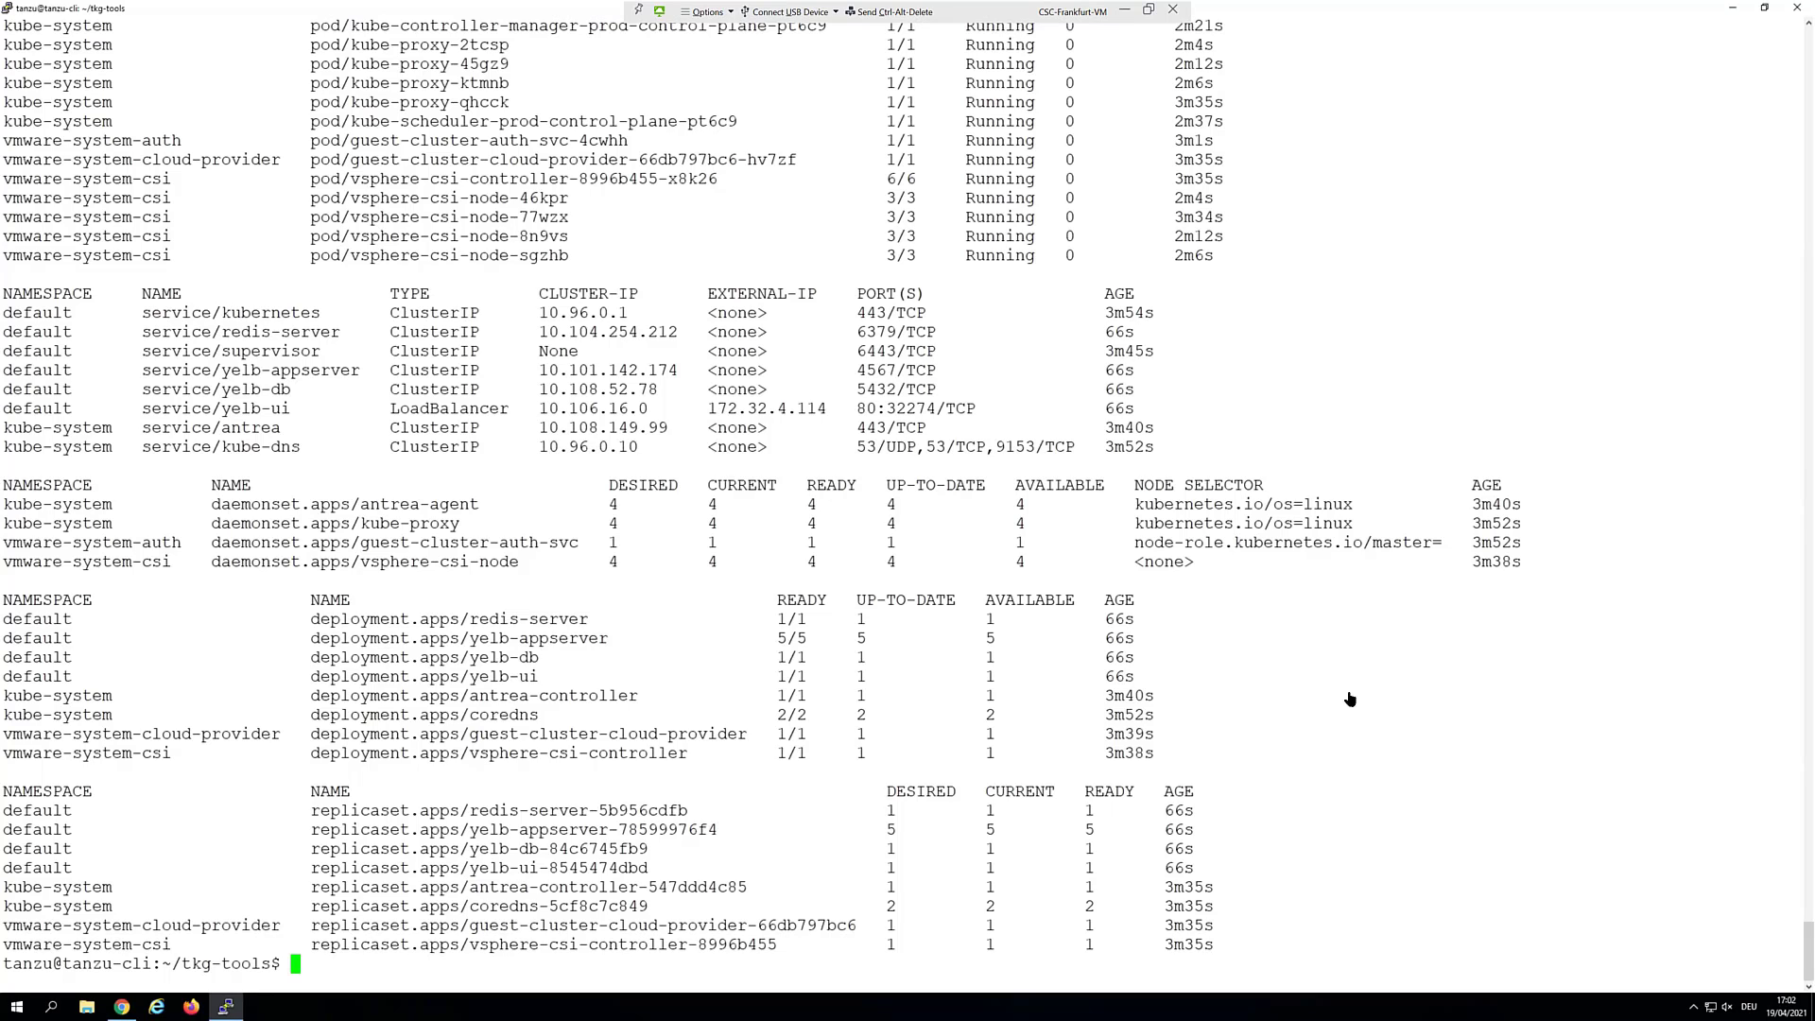
List the kubectl contexts, switch to ns1, and enter kubectl edit tkc prod
right_click(1290, 769)
key("Return")
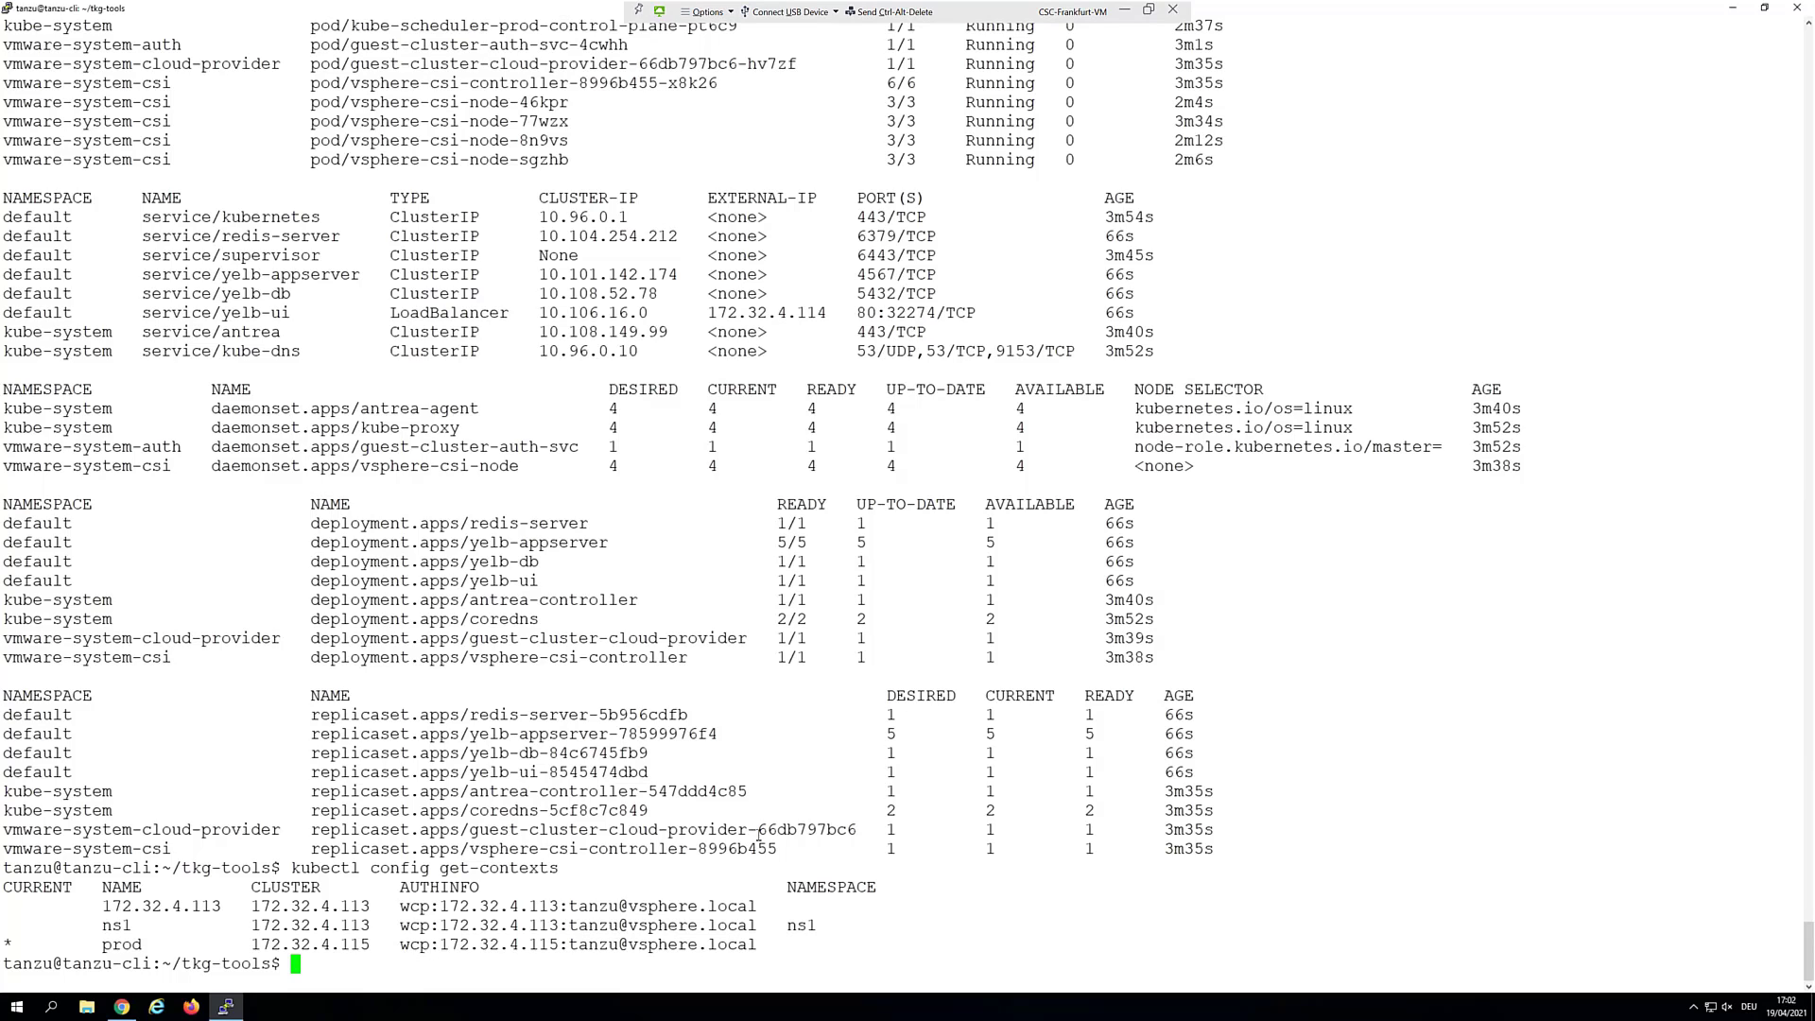
type("kubectl config use-context ns")
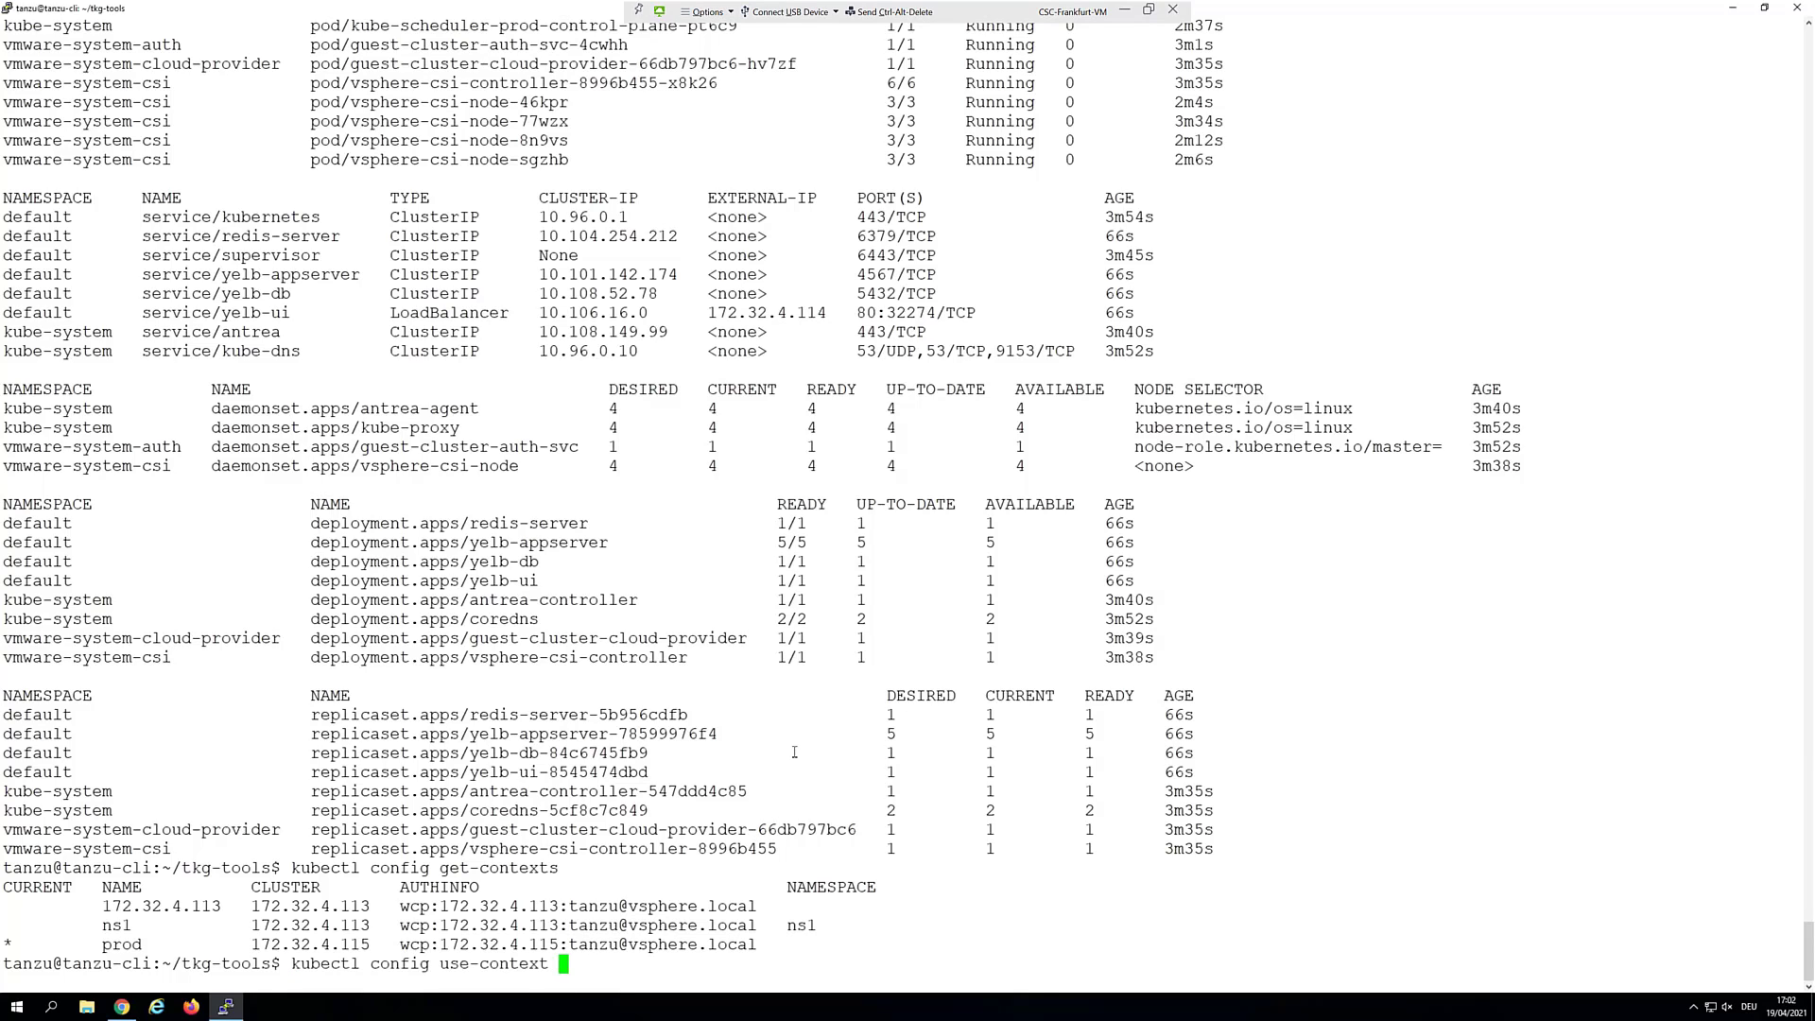
type("1")
key("Return")
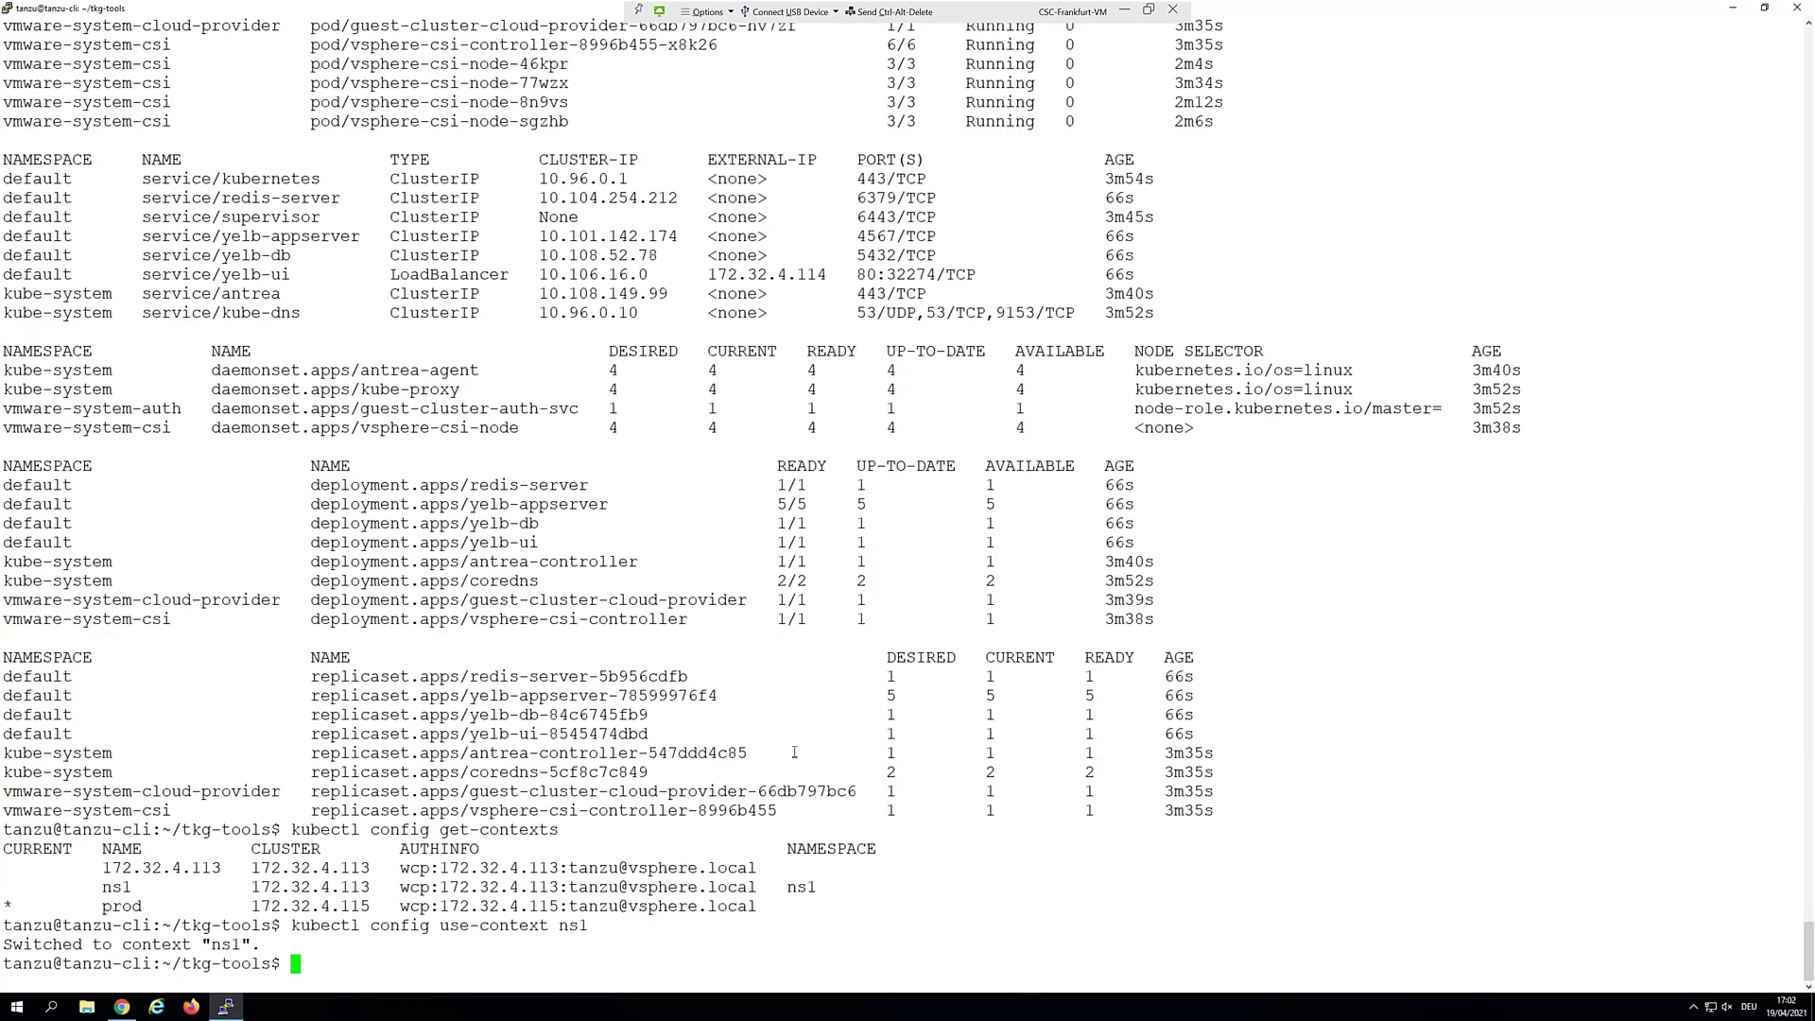
type("kubectl edit tkc prod.yaml")
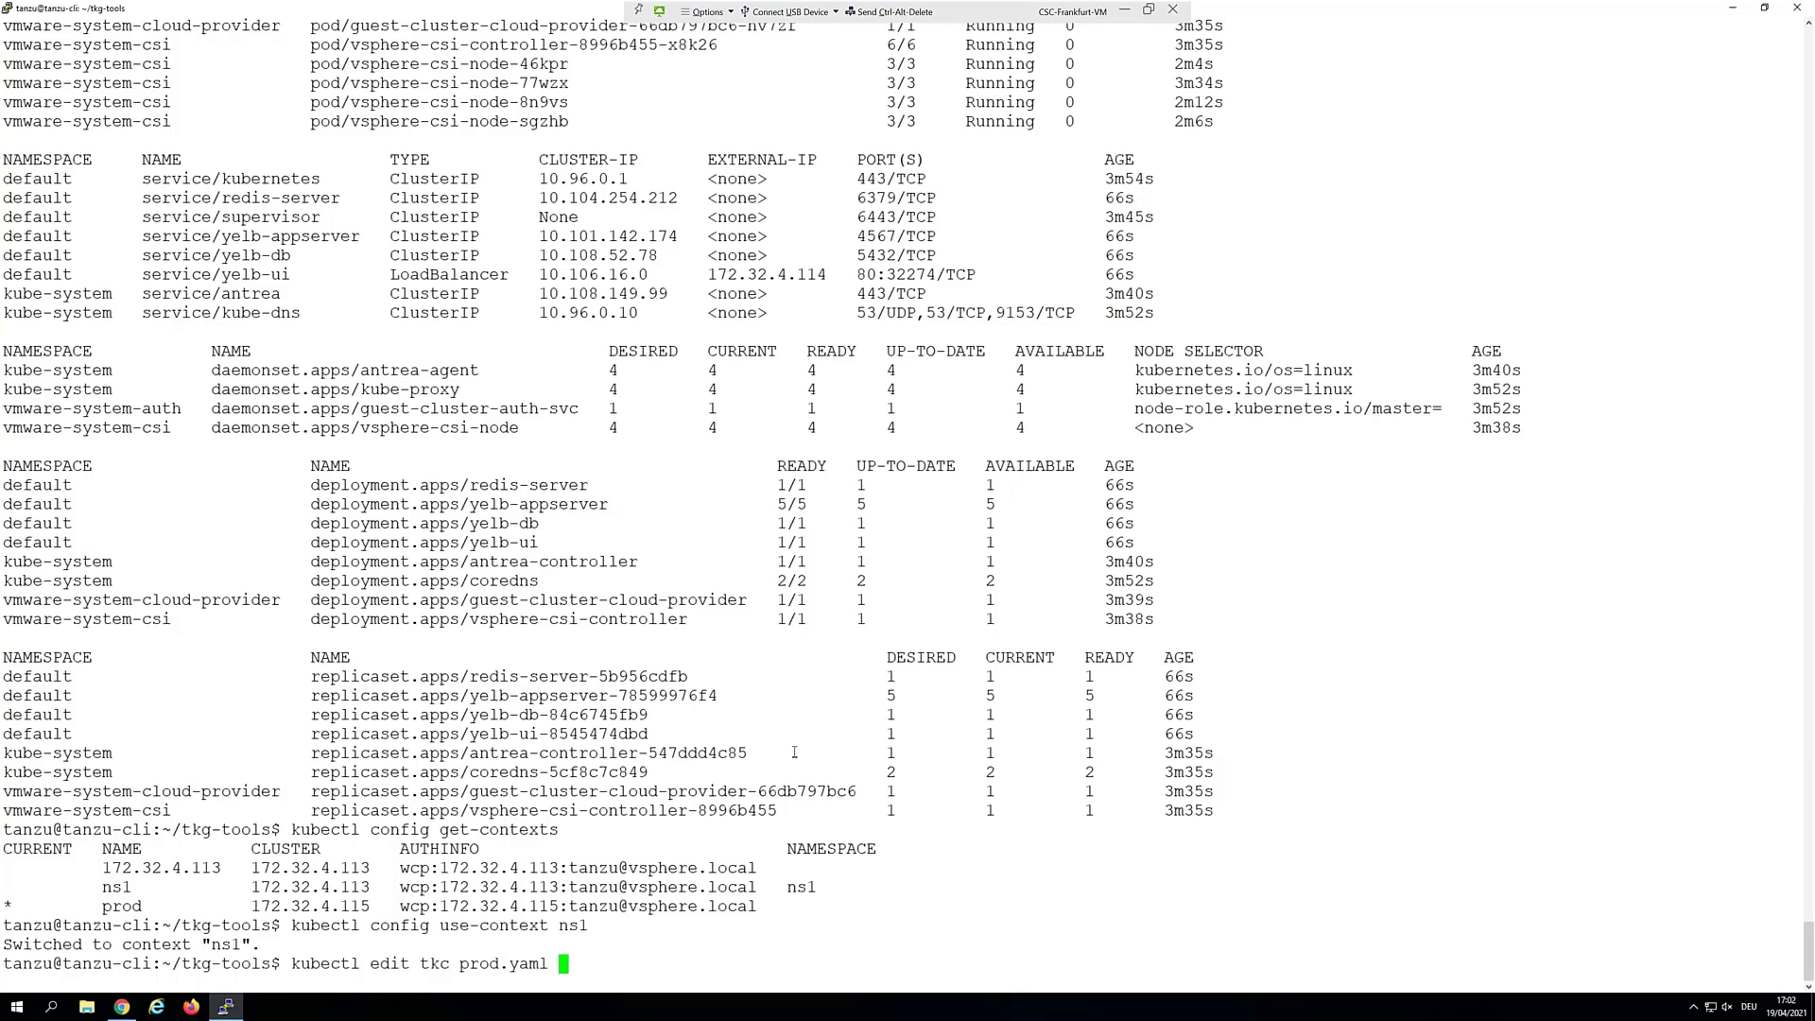
key("BackSpace")
key("BackSpace")
key("BackSpace")
key("BackSpace")
key("BackSpace")
key("BackSpace")
Open the prod TanzuKubernetesCluster YAML in vim and locate the control-plane count
key("Return")
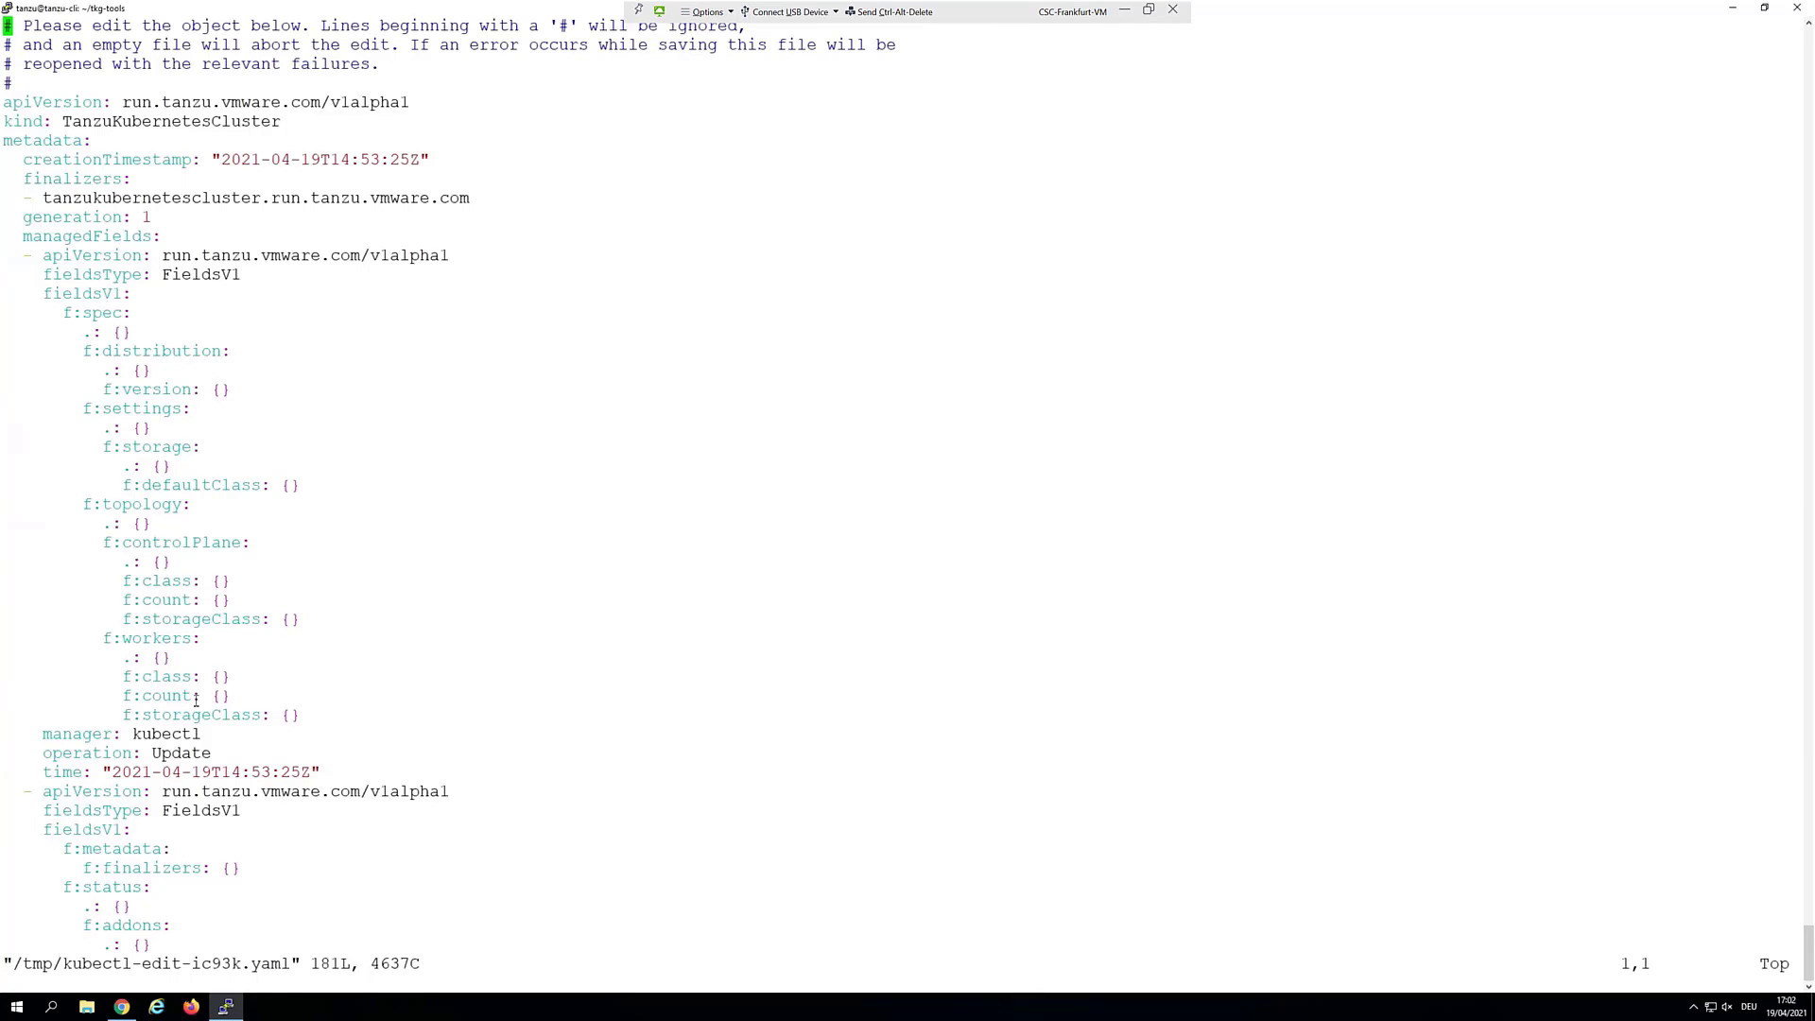
key("Down")
key("Down")
key("Down")
key("Down")
key("Down")
key("Down")
key("Down")
key("Down")
key("Down")
key("Down")
key("Down")
key("Down")
key("Down")
key("Down")
key("Down")
key("Down")
key("Down")
key("Down")
key("Down")
key("Down")
key("Down")
key("Down")
key("Down")
key("Down")
key("Down")
key("Down")
key("Down")
key("Down")
key("Down")
key("Down")
key("Down")
key("Down")
key("Down")
key("Down")
key("Down")
key("Down")
key("Down")
key("Down")
key("Down")
key("Down")
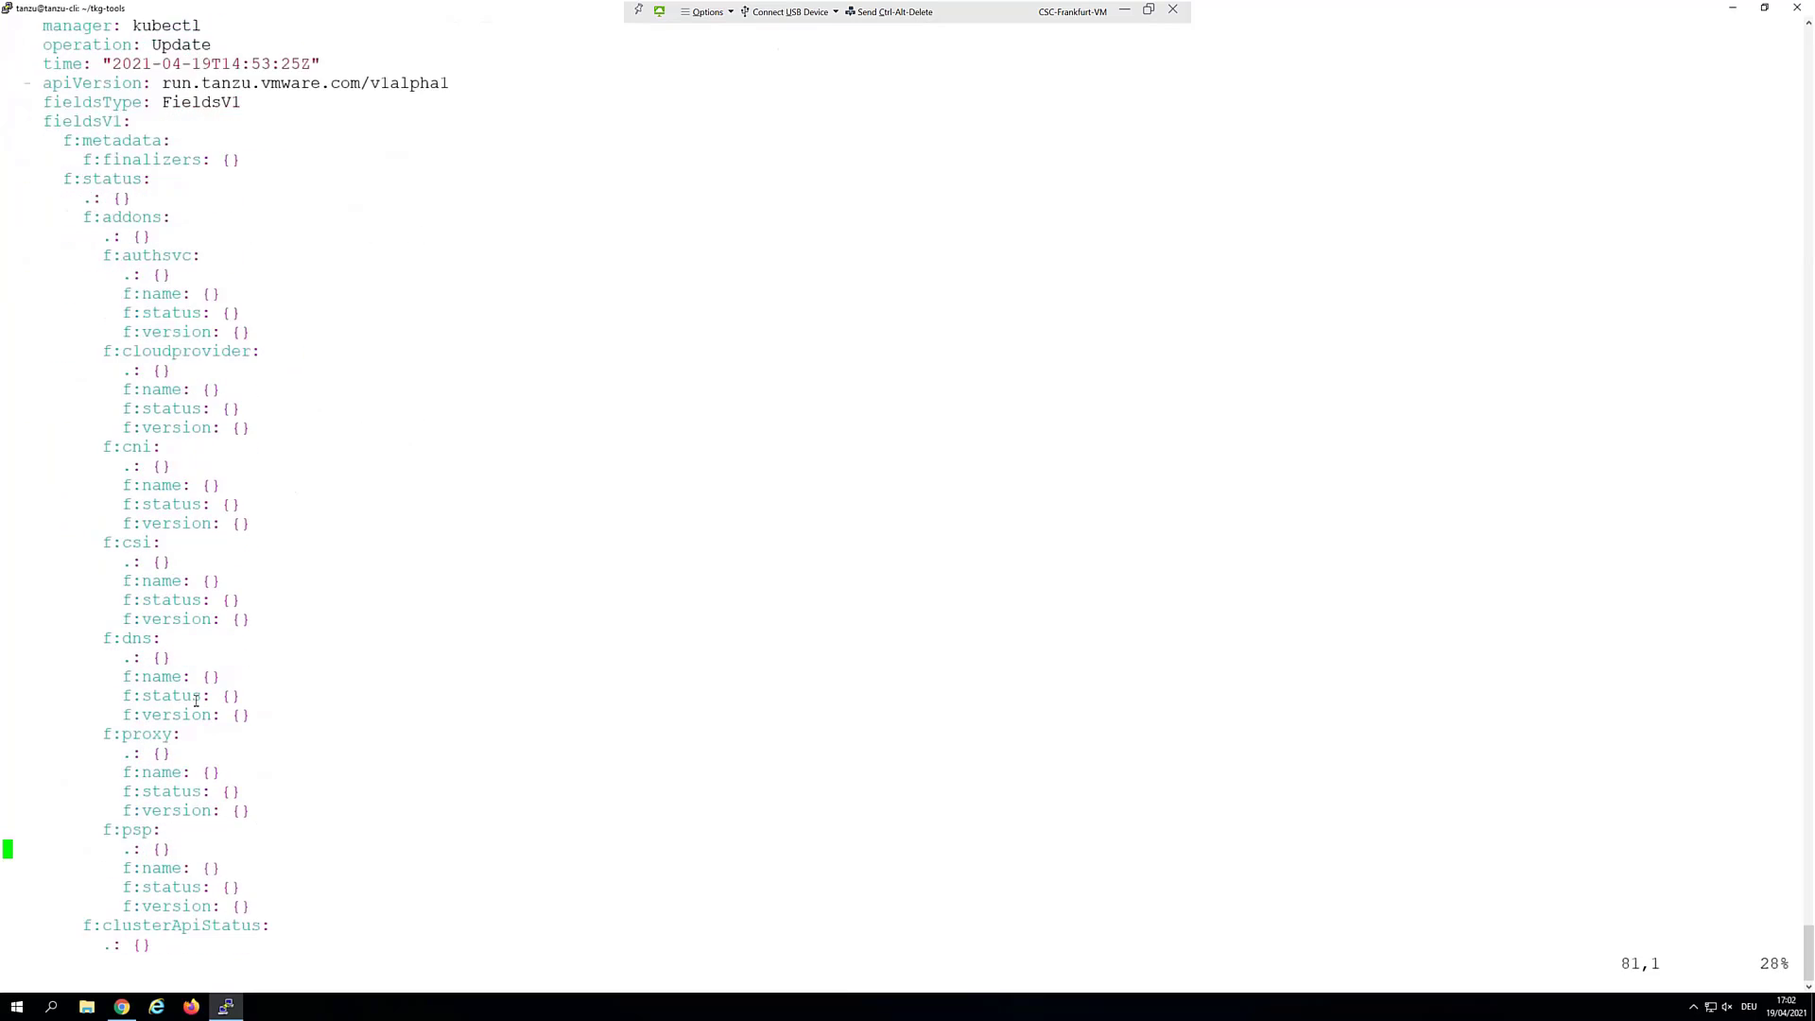
key("Down")
key("Down")
key("Down")
key("Down")
key("Down")
key("Down")
key("Down")
key("Down")
key("Down")
key("Down")
key("Down")
key("Down")
key("Down")
key("Down")
key("Down")
key("Down")
key("Down")
key("Down")
key("Down")
key("Down")
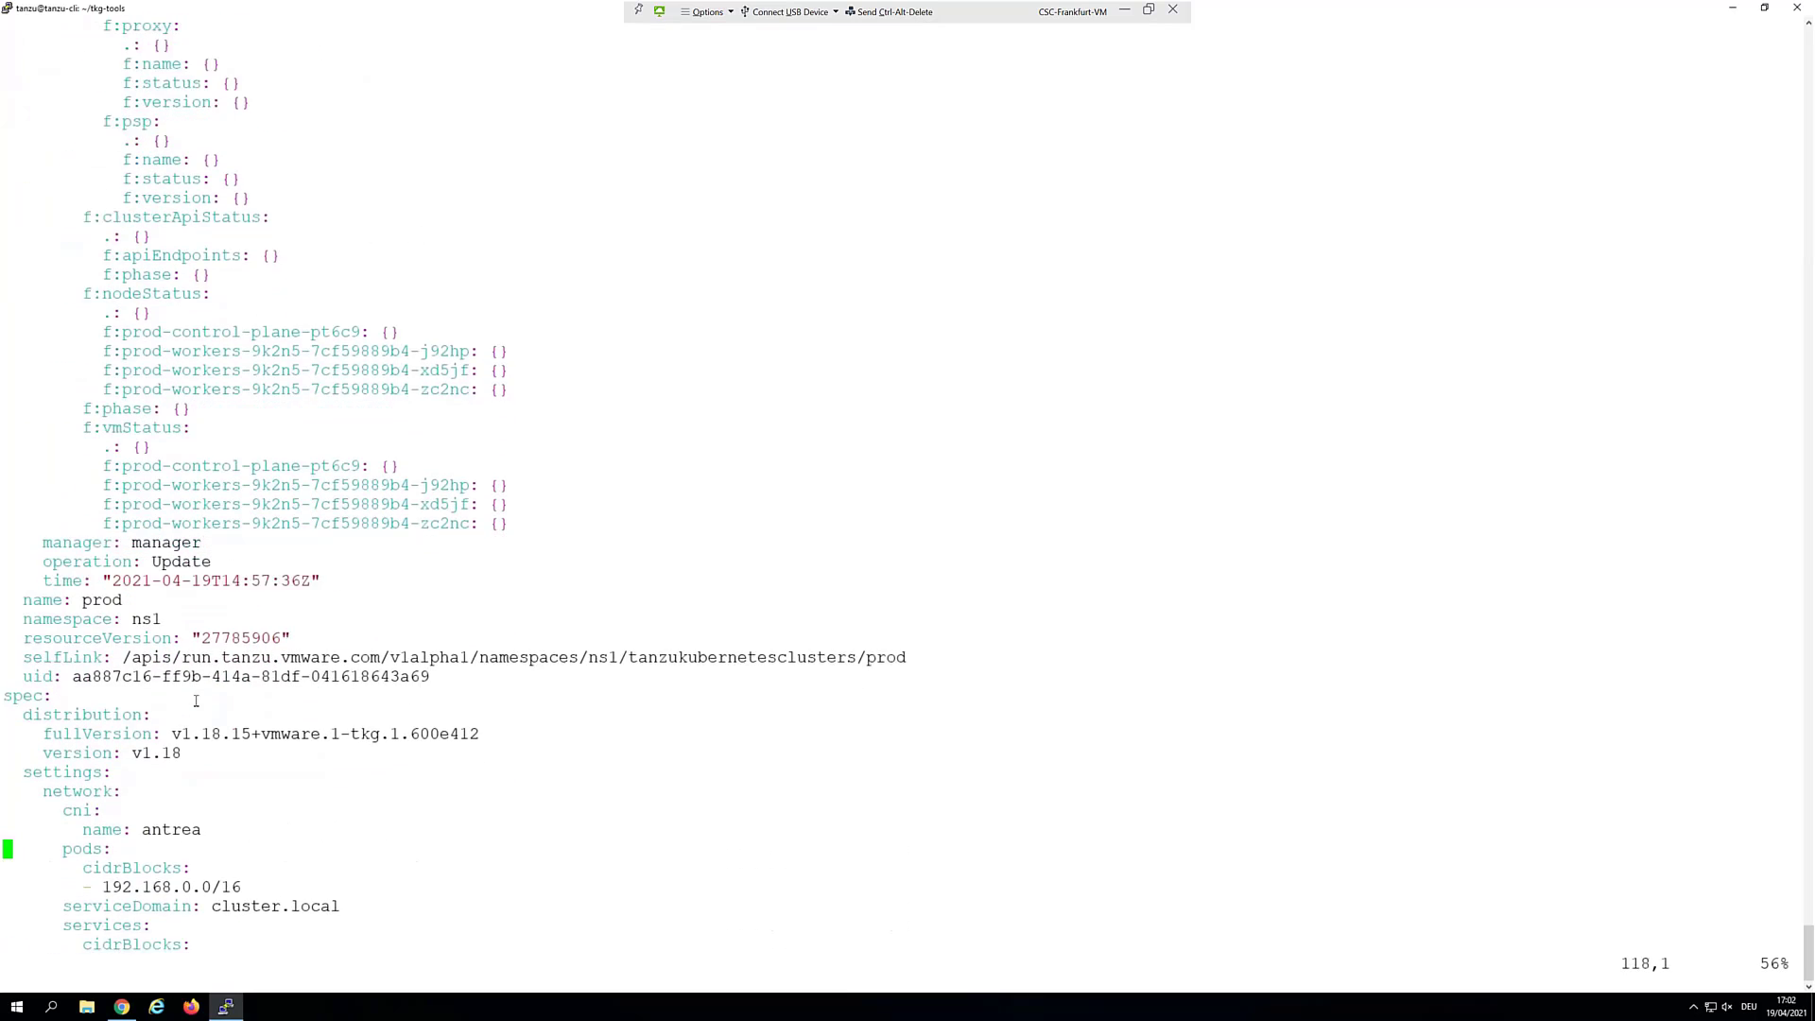
key("Down")
key("Down")
key("Down")
key("Down")
key("Down")
key("Down")
key("Down")
key("Down")
key("Down")
key("Down")
key("Down")
key("Down")
key("Down")
key("Down")
key("Down")
key("Down")
key("Down")
key("Down")
key("Down")
key("Down")
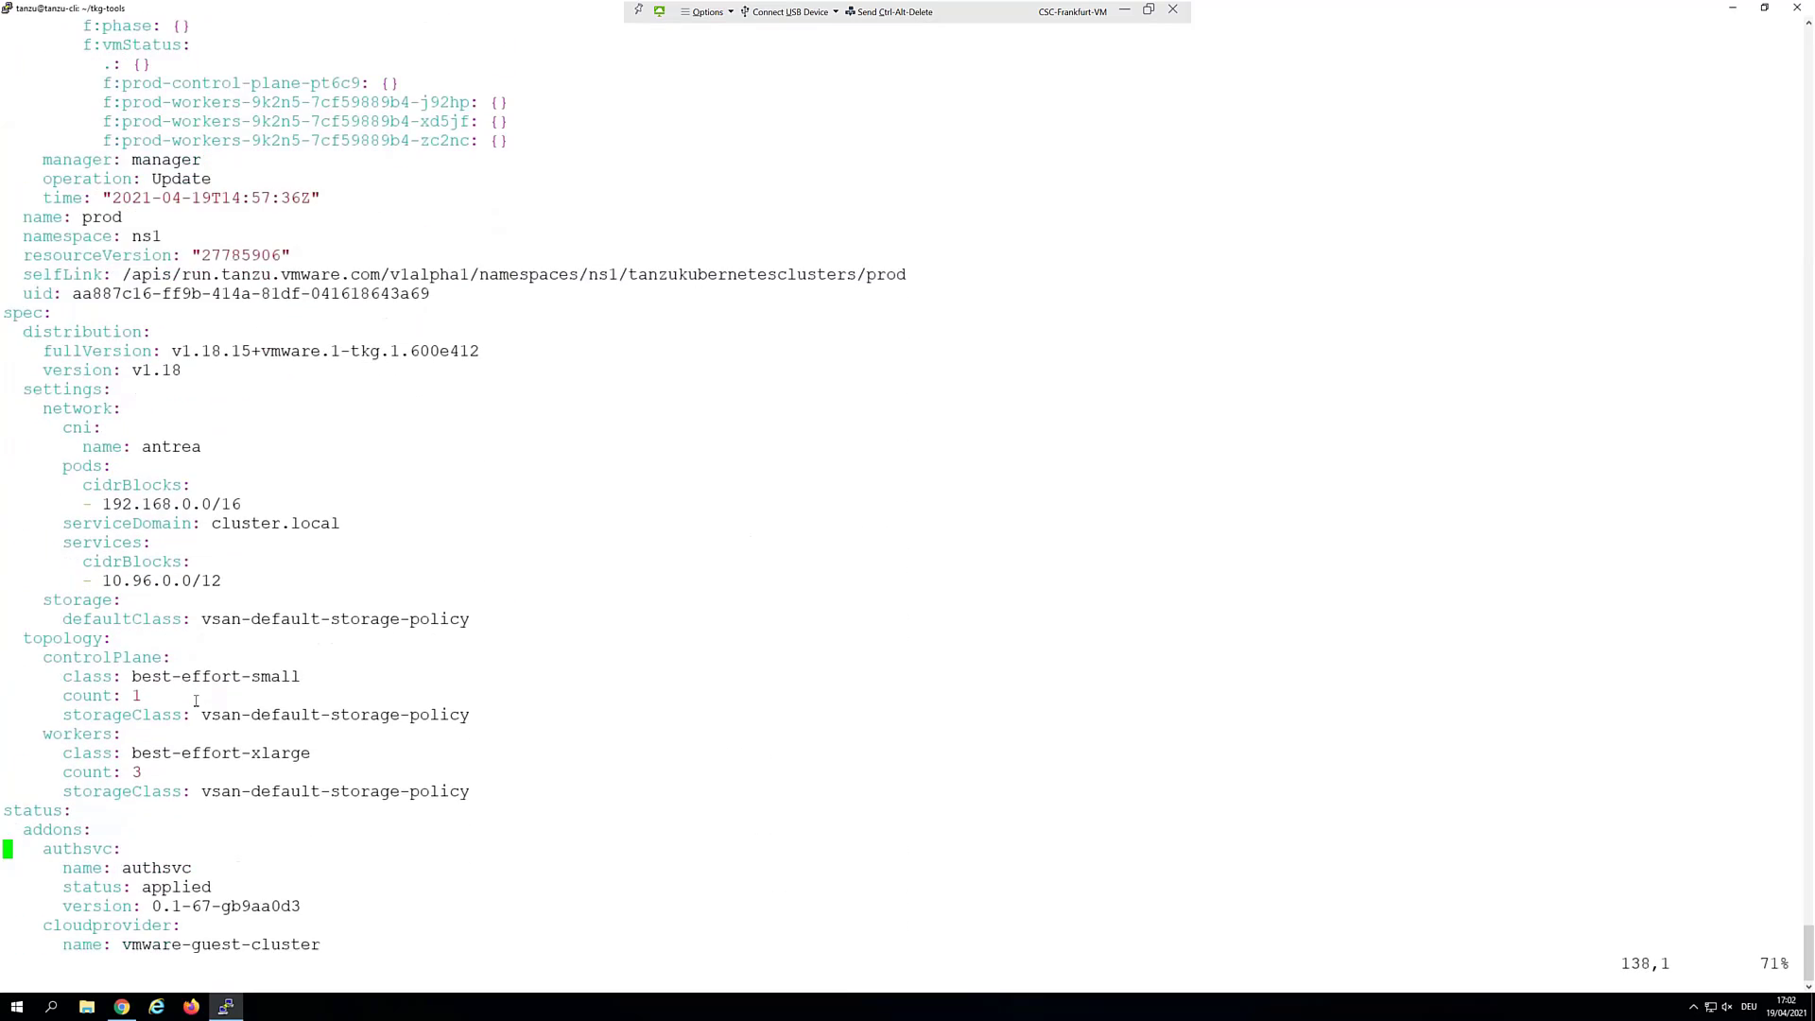
key("Up")
key("Up")
key("Up")
key("Up")
key("Right")
key("Right")
key("Right")
key("Right")
key("Right")
key("Right")
key("Right")
key("Right")
key("Up")
key("Right")
key("Right")
key("Up")
key("Up")
key("Up")
key("Right")
key("Up")
key("Right")
key("Down")
key("Right")
Change the control-plane count to 2 and workers to 6, then save with :wq
type("s2")
key("Down")
key("Down")
key("Down")
key("Down")
key("BackSpace")
type("6")
key("Escape")
type(":wq")
key("Return")
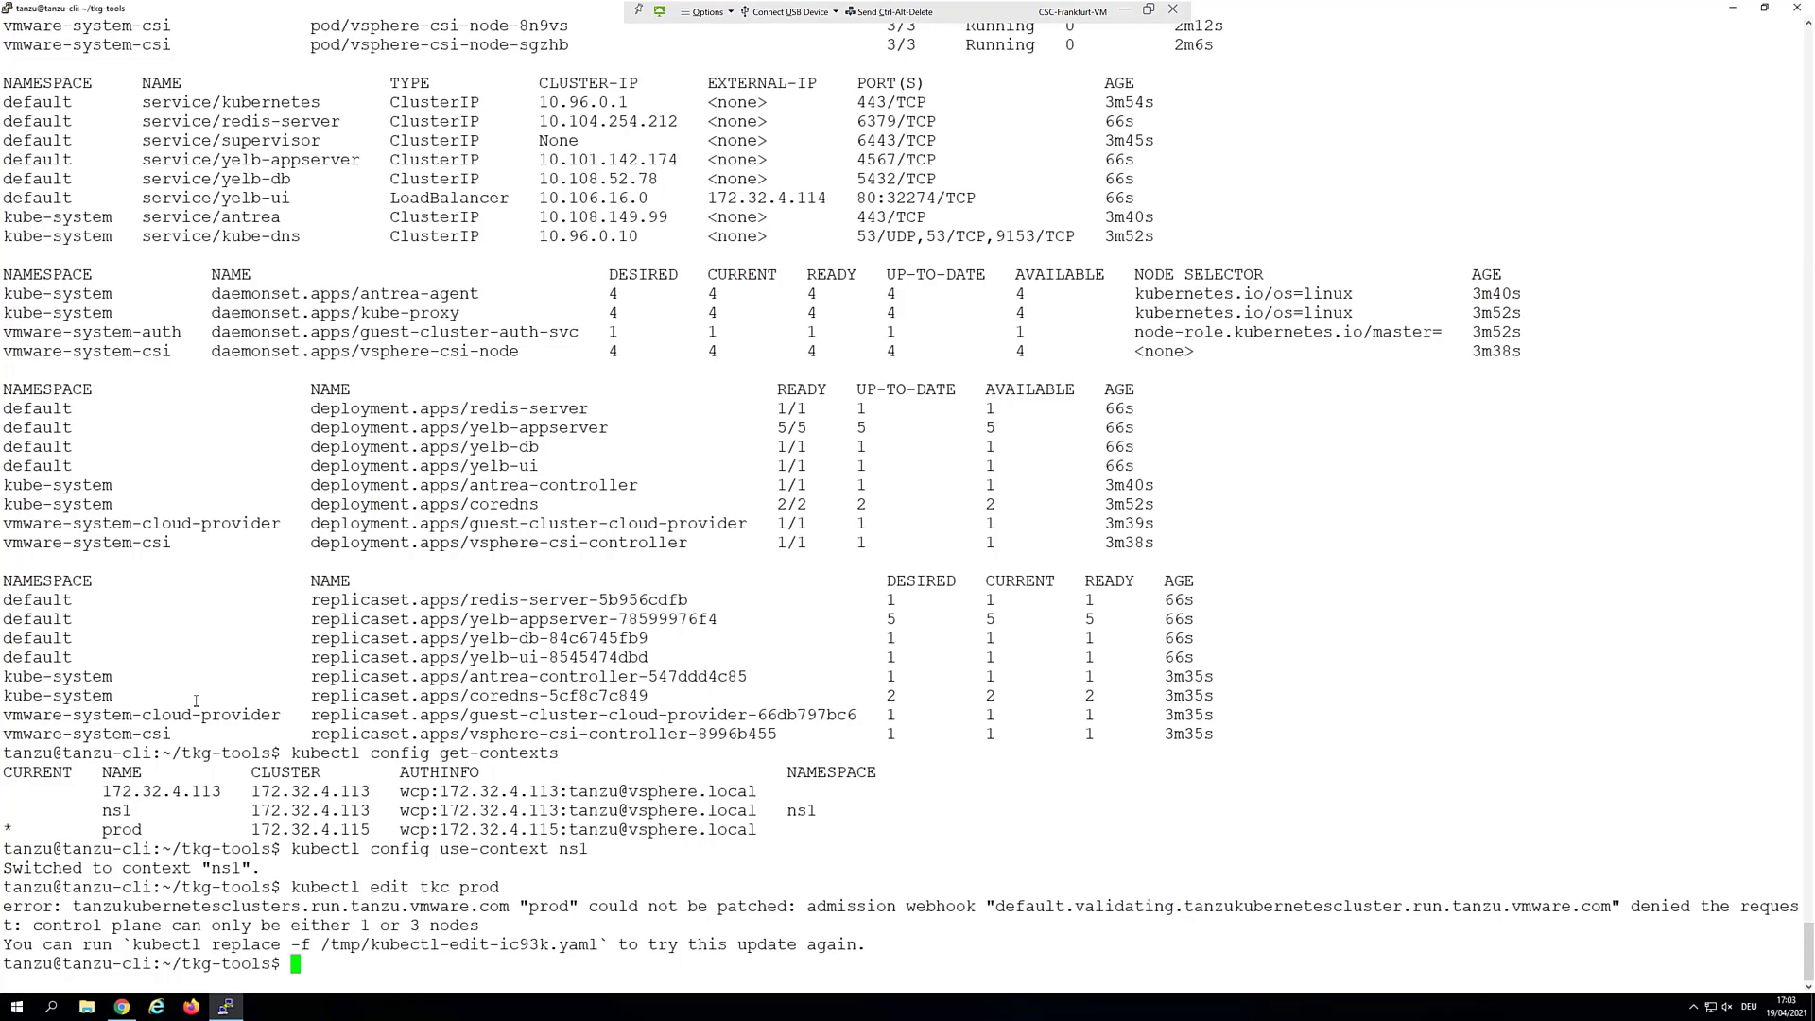
Reopen the prod cluster spec for editing and locate the control-plane count
key("Up")
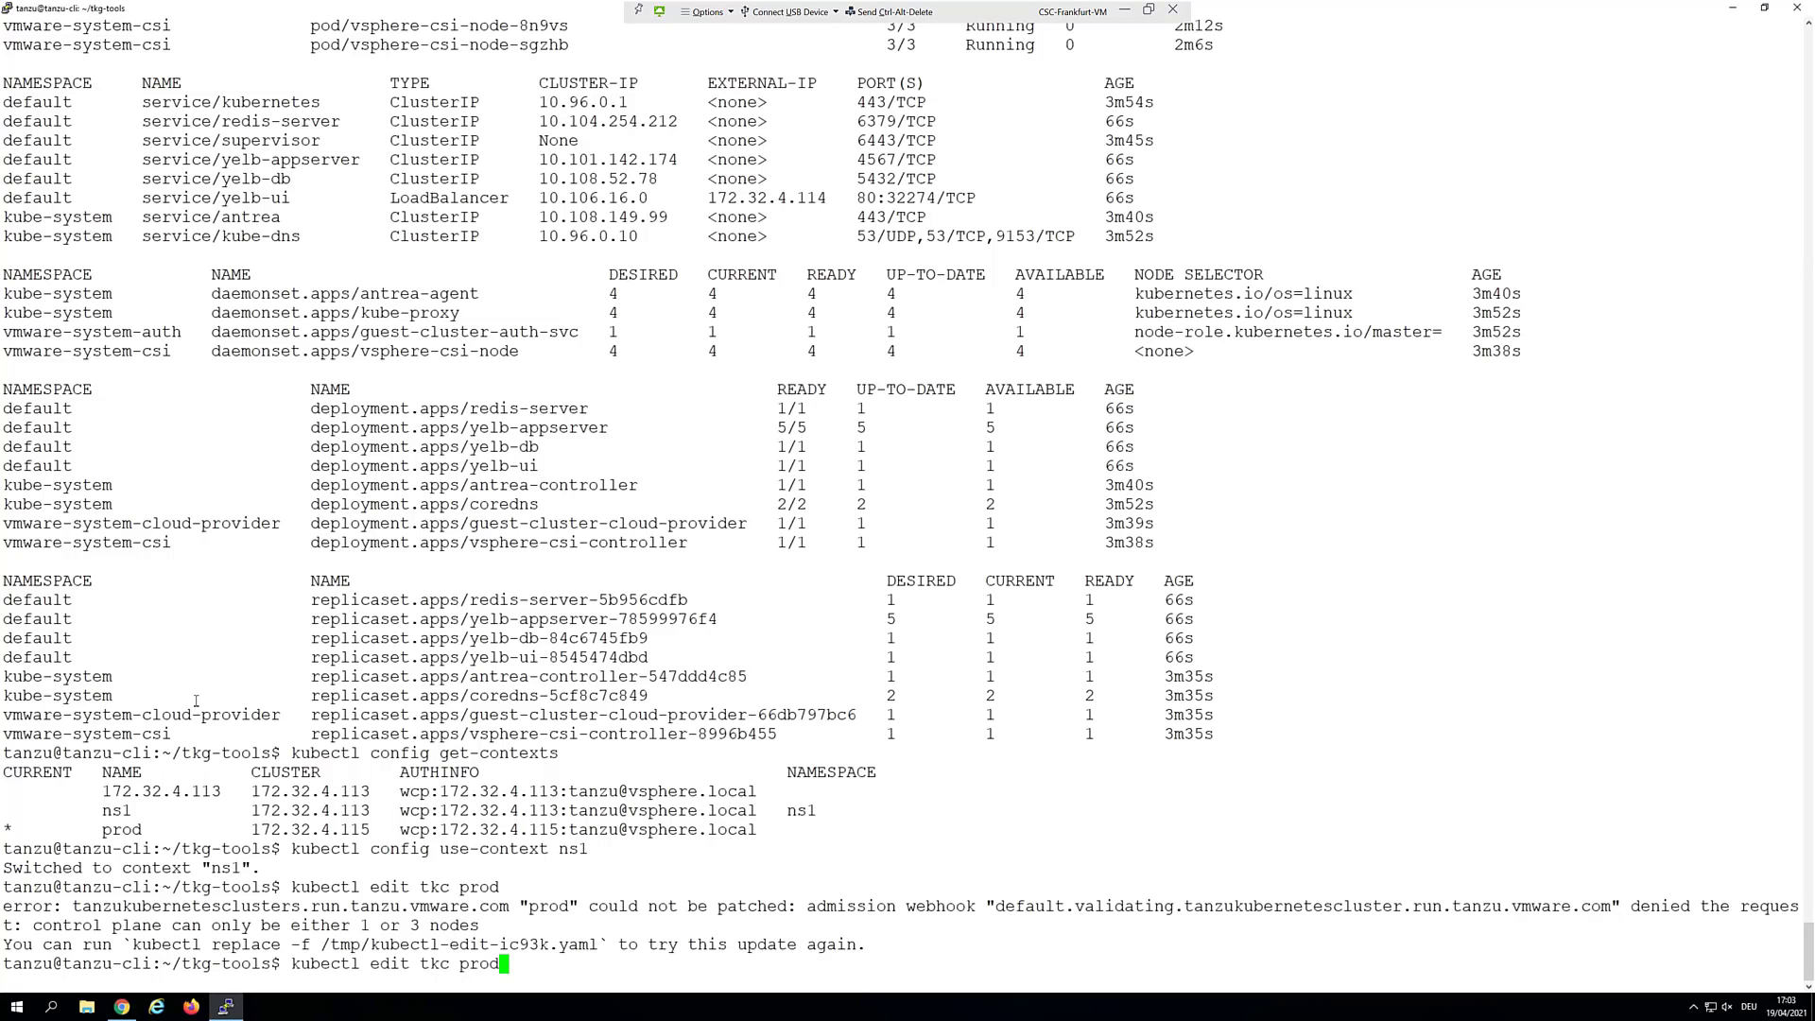
key("Return")
key("Down")
key("Down")
key("Down")
key("Down")
key("Down")
key("Down")
key("Down")
key("Down")
key("Down")
key("Down")
key("Down")
key("Down")
key("Down")
key("Down")
key("Down")
key("Down")
key("Down")
key("Down")
key("Down")
key("Down")
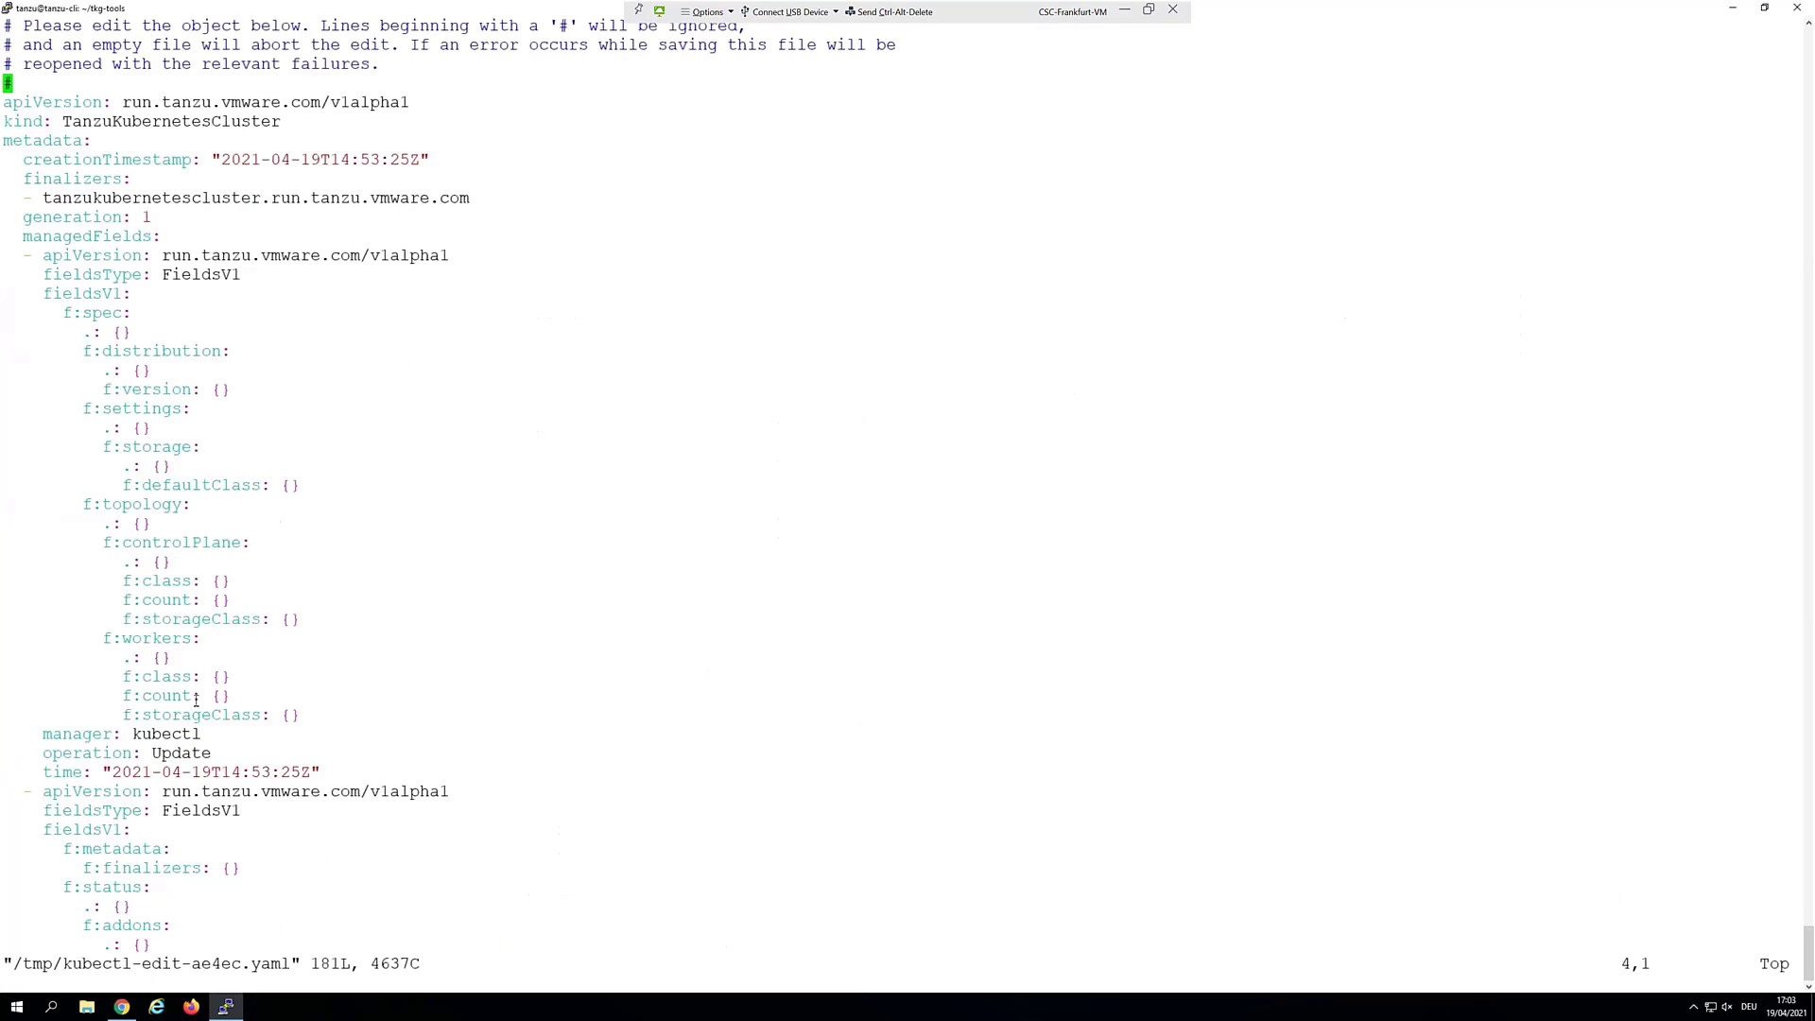
key("Down")
key("Down")
key("Down")
key("Down")
key("Down")
key("Down")
key("Down")
key("Down")
key("Down")
key("Down")
key("Down")
key("Down")
key("Down")
key("Down")
key("Down")
key("Down")
key("Down")
key("Down")
key("Down")
key("Down")
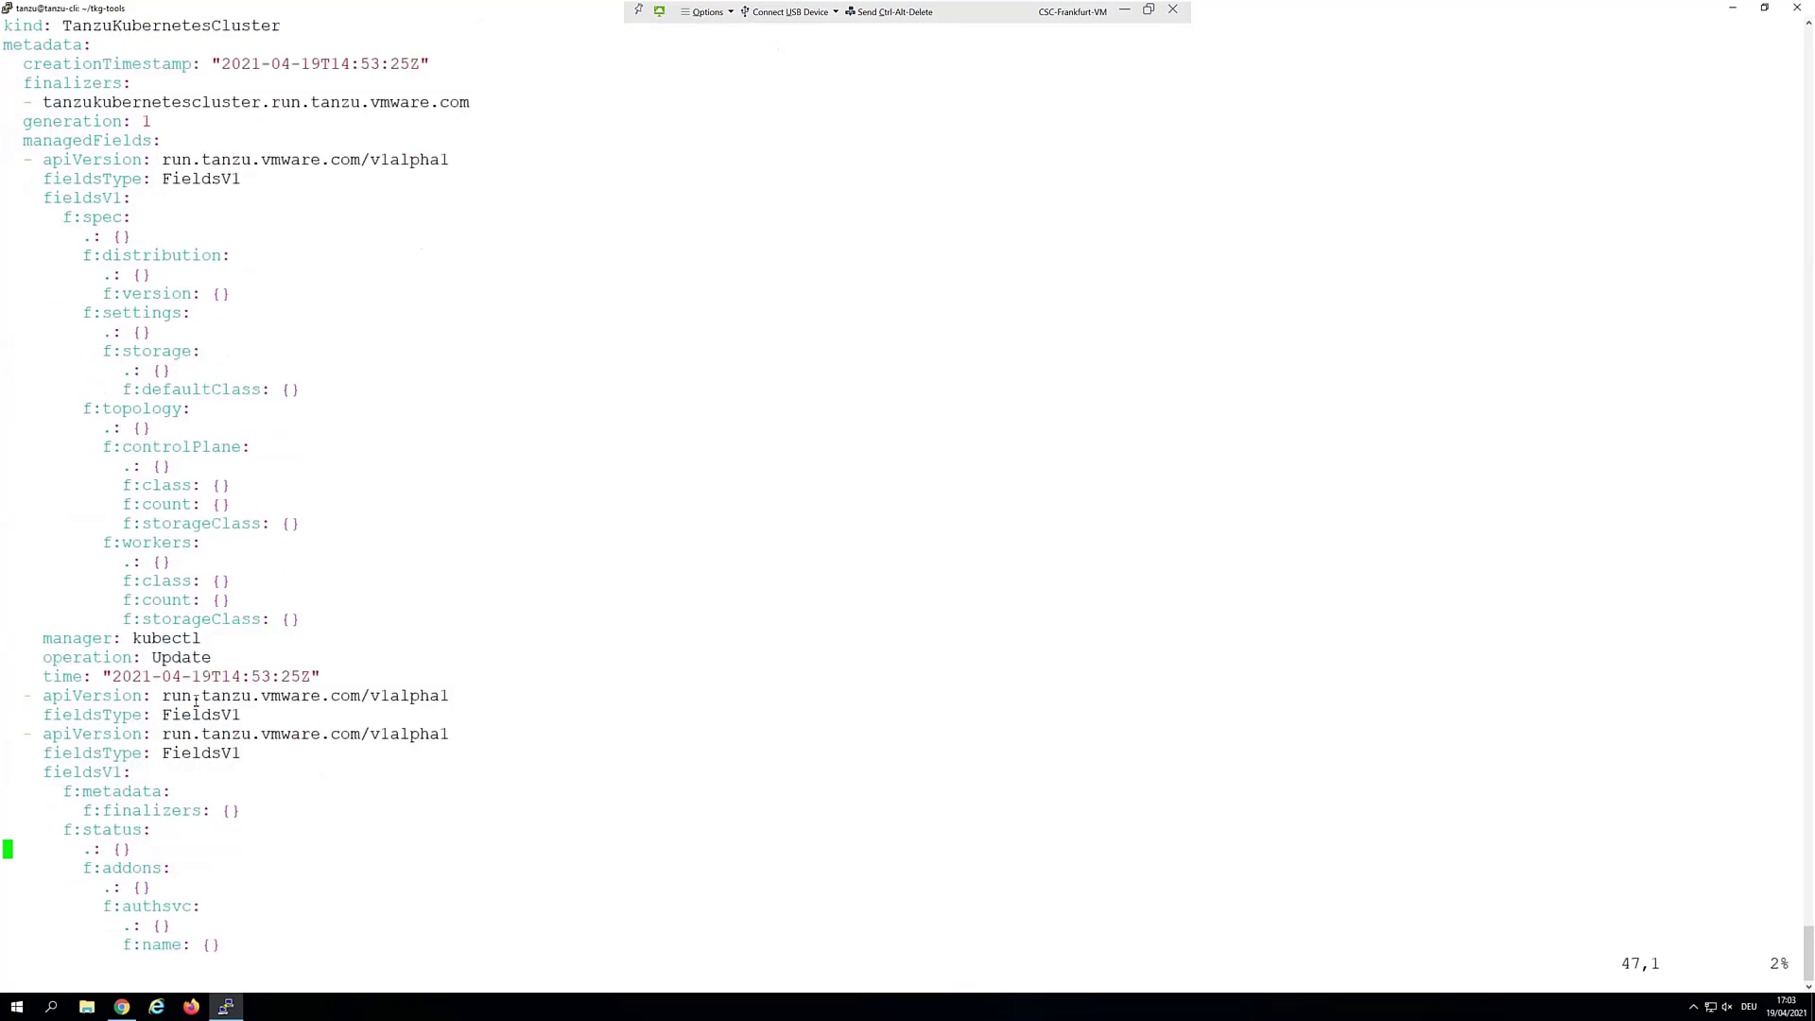
key("Down")
key("Down")
key("Down")
key("Down")
key("Down")
key("Down")
key("Down")
key("Down")
key("Down")
key("Down")
key("Down")
key("Down")
key("Down")
key("Down")
key("Down")
key("Down")
key("Down")
key("Down")
key("Down")
key("Down")
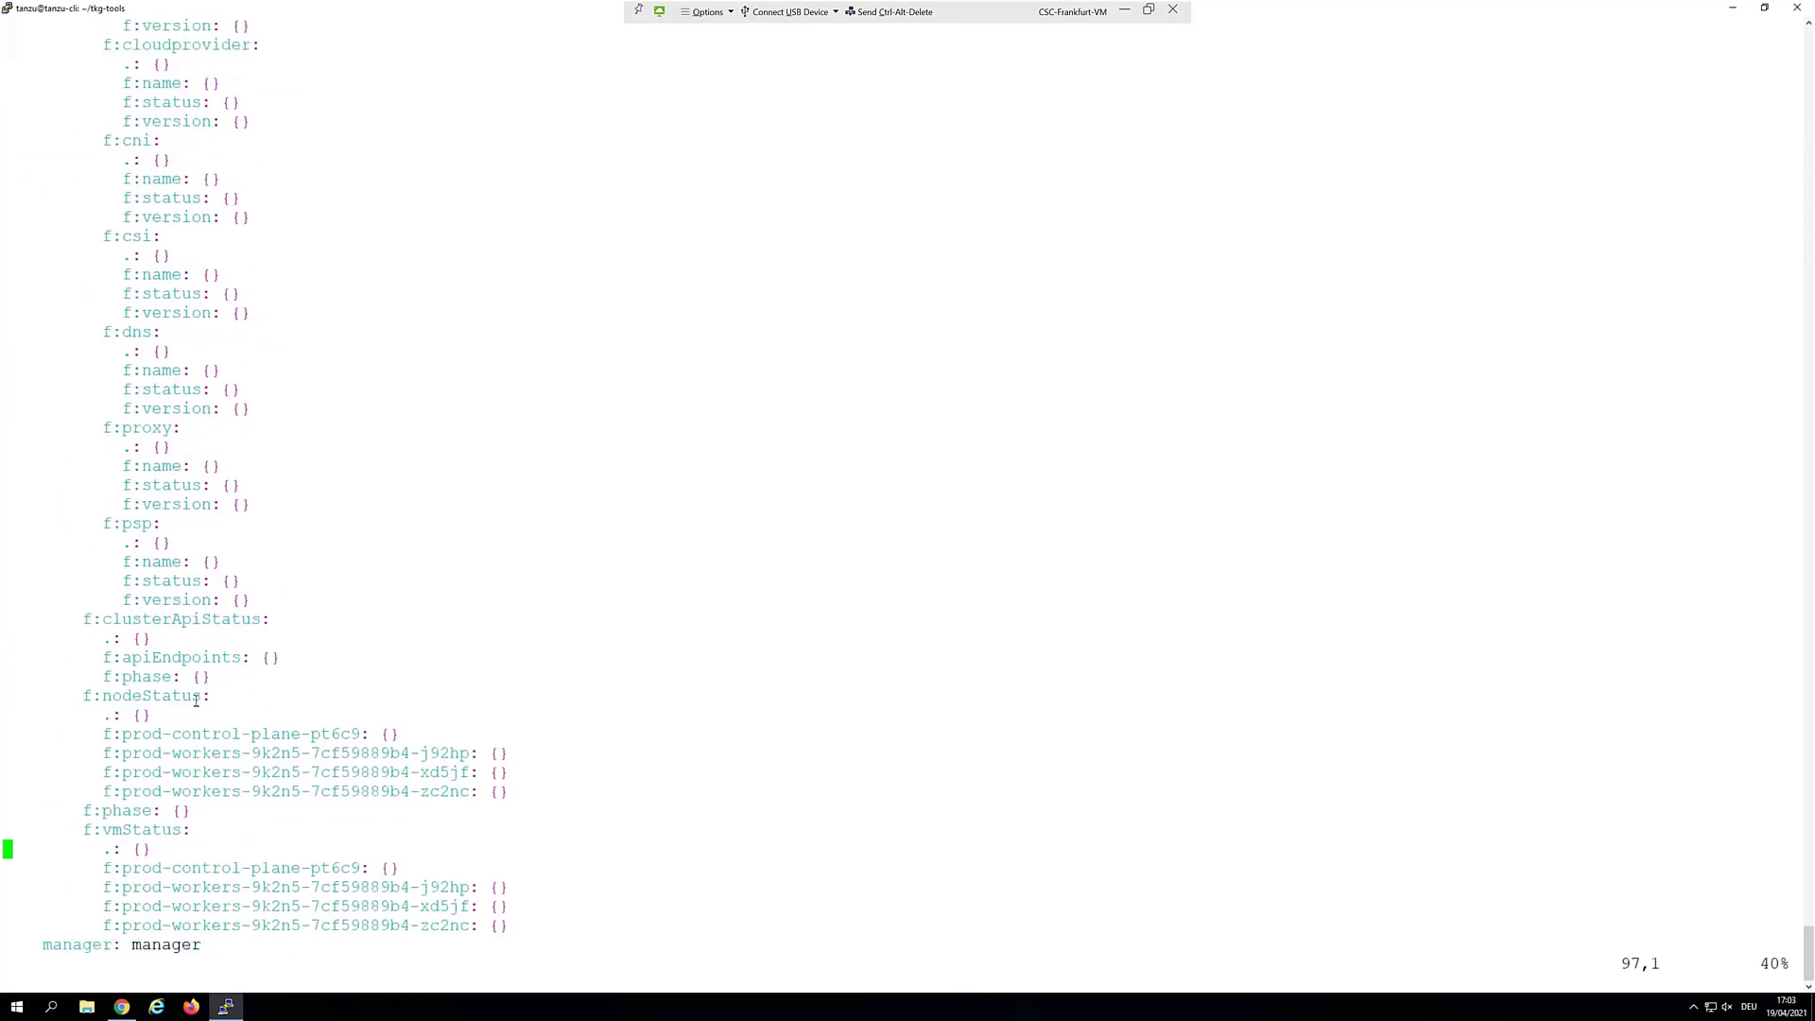
key("Down")
key("Down")
key("Down")
key("Down")
key("Down")
key("Down")
key("Down")
key("Down")
key("Down")
key("Down")
key("Down")
key("Down")
key("Down")
key("Down")
key("Down")
key("Down")
key("Down")
key("Down")
key("Down")
key("Down")
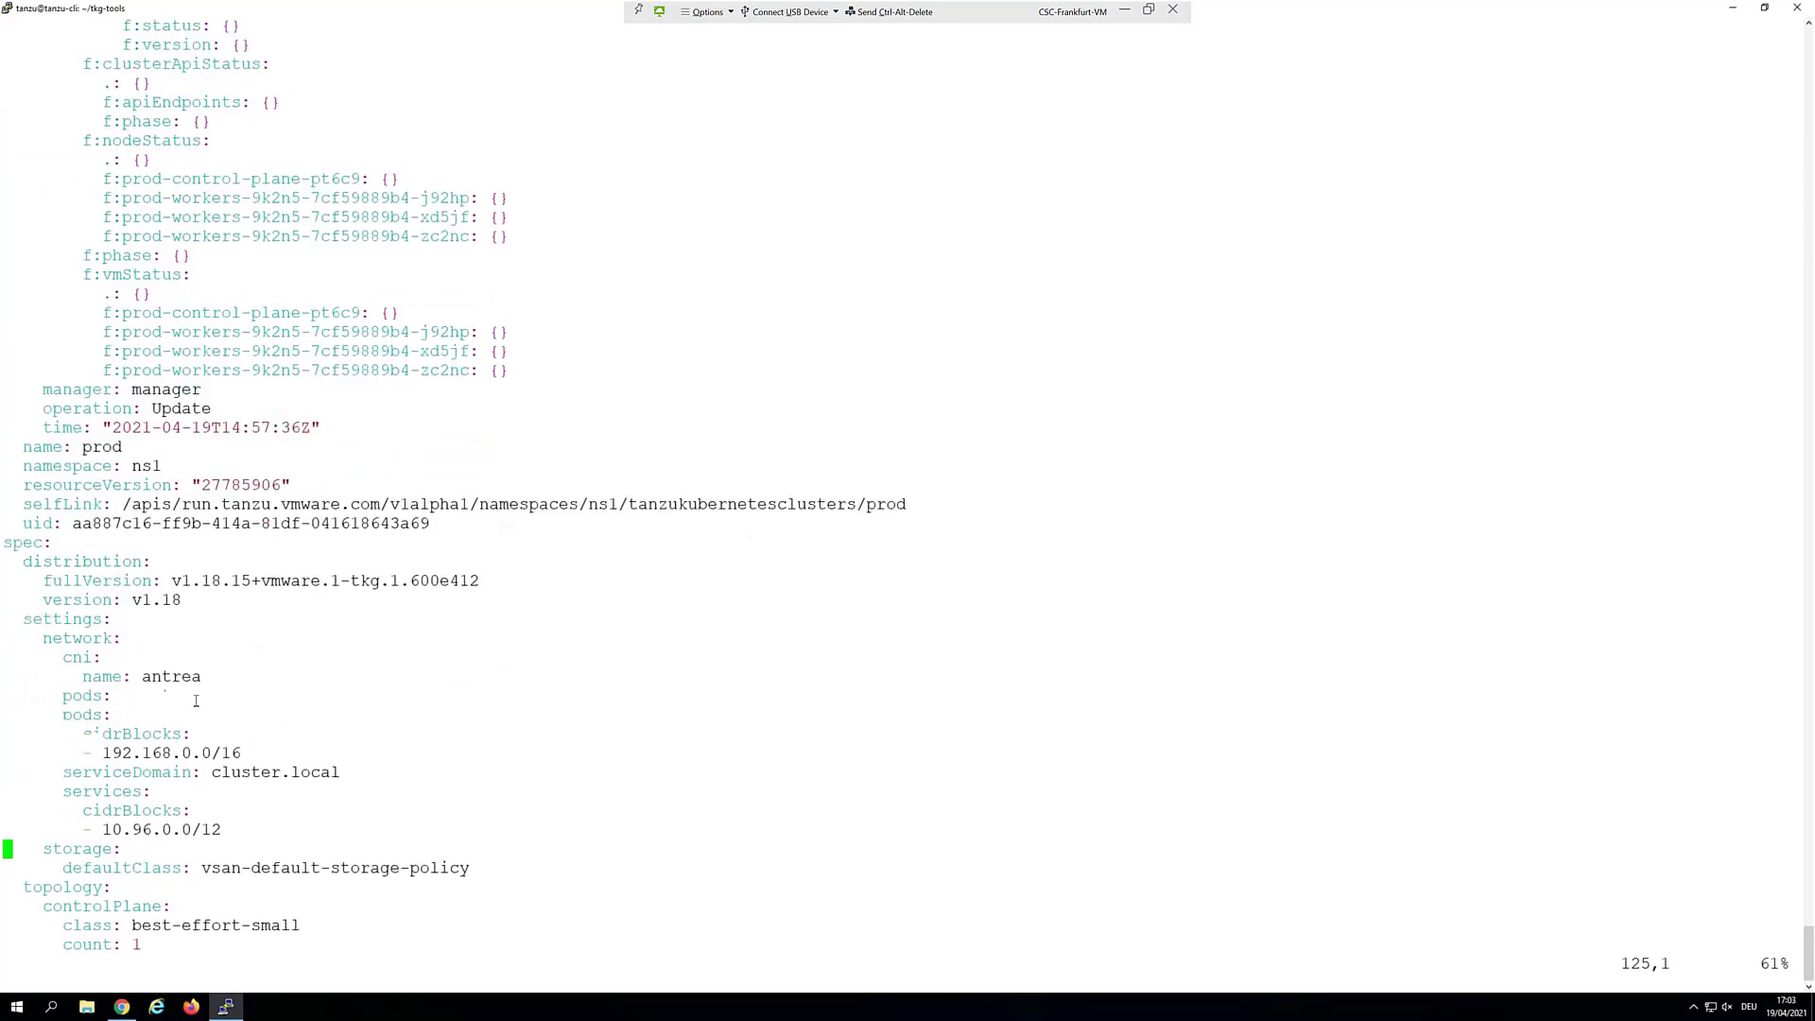
key("Up")
key("Up")
key("Up")
key("Up")
key("Up")
key("Up")
key("Up")
key("Up")
key("Up")
key("Up")
key("Up")
key("Up")
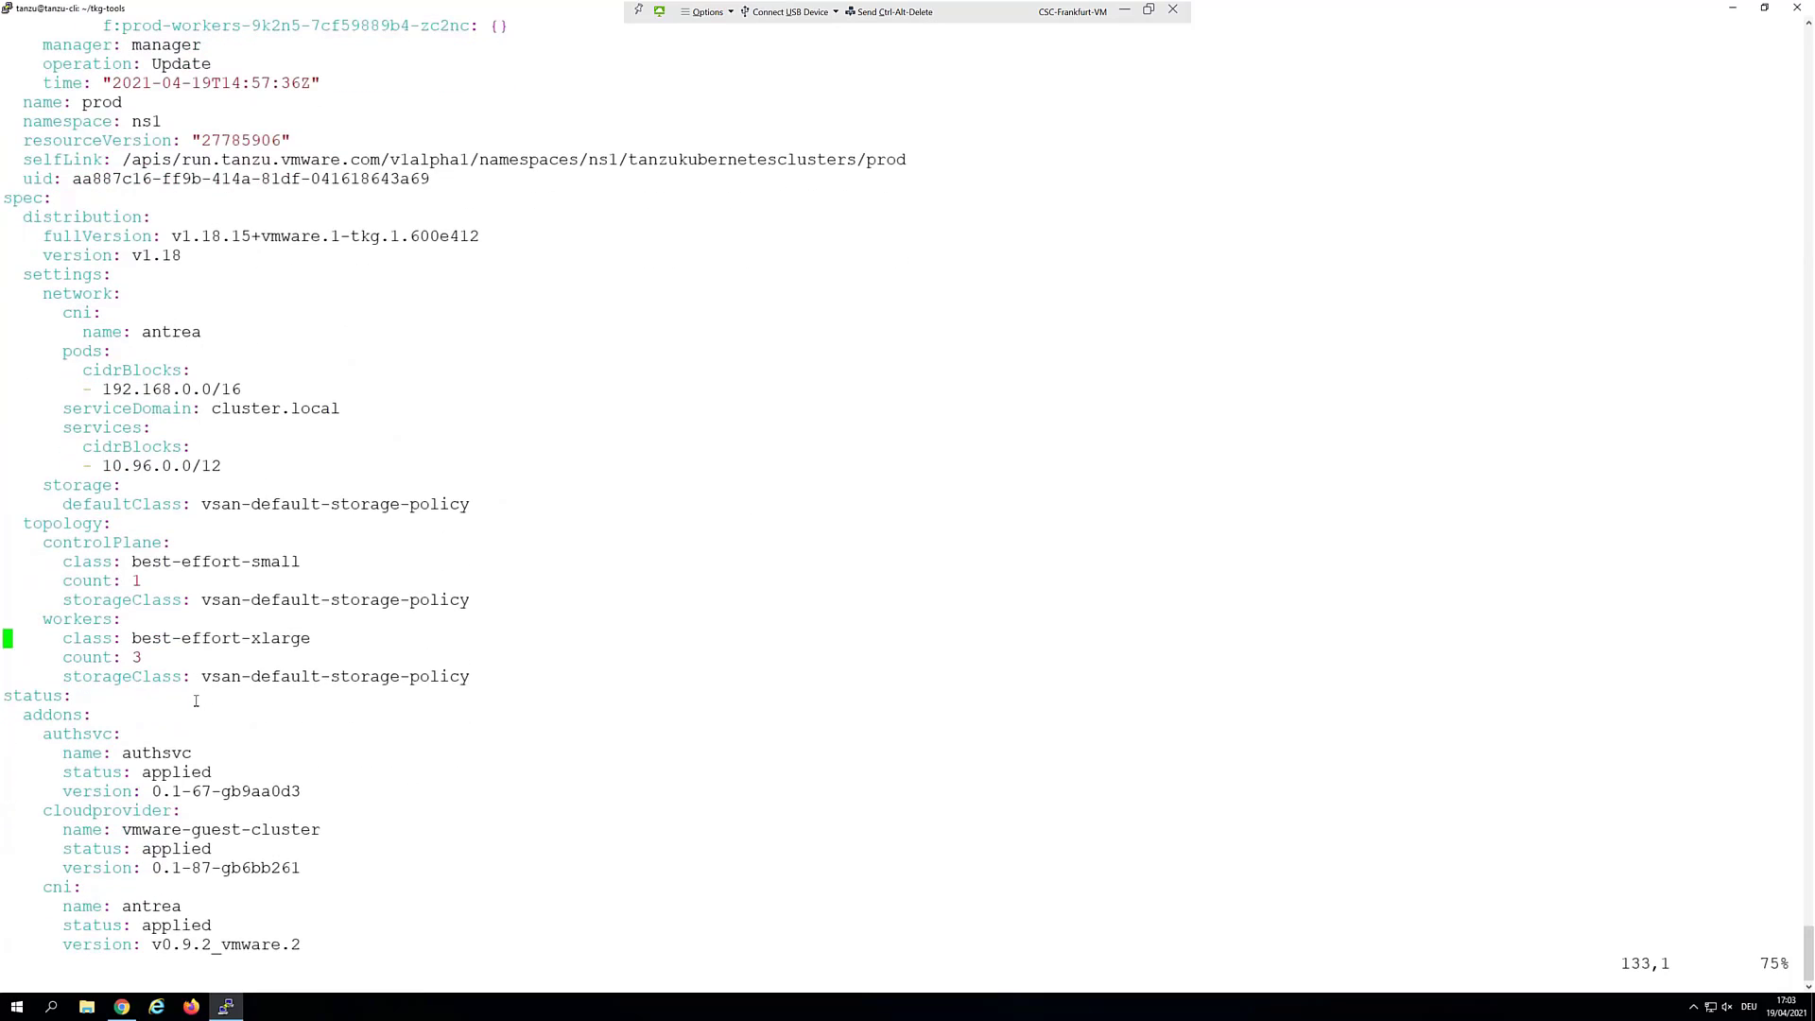
key("Right")
key("Right")
key("Right")
key("Right")
key("Right")
key("Right")
key("Right")
key("Right")
key("Right")
key("Right")
key("Right")
key("Right")
key("Right")
Set the control-plane count to 3 and workers to 6, then save with :wq!
key("x")
type("i")
key("BackSpace")
key("Delete")
type("3")
key("Down")
key("Down")
key("Down")
key("Down")
key("BackSpace")
type("6")
key("Escape")
type(":wq!")
key("Return")
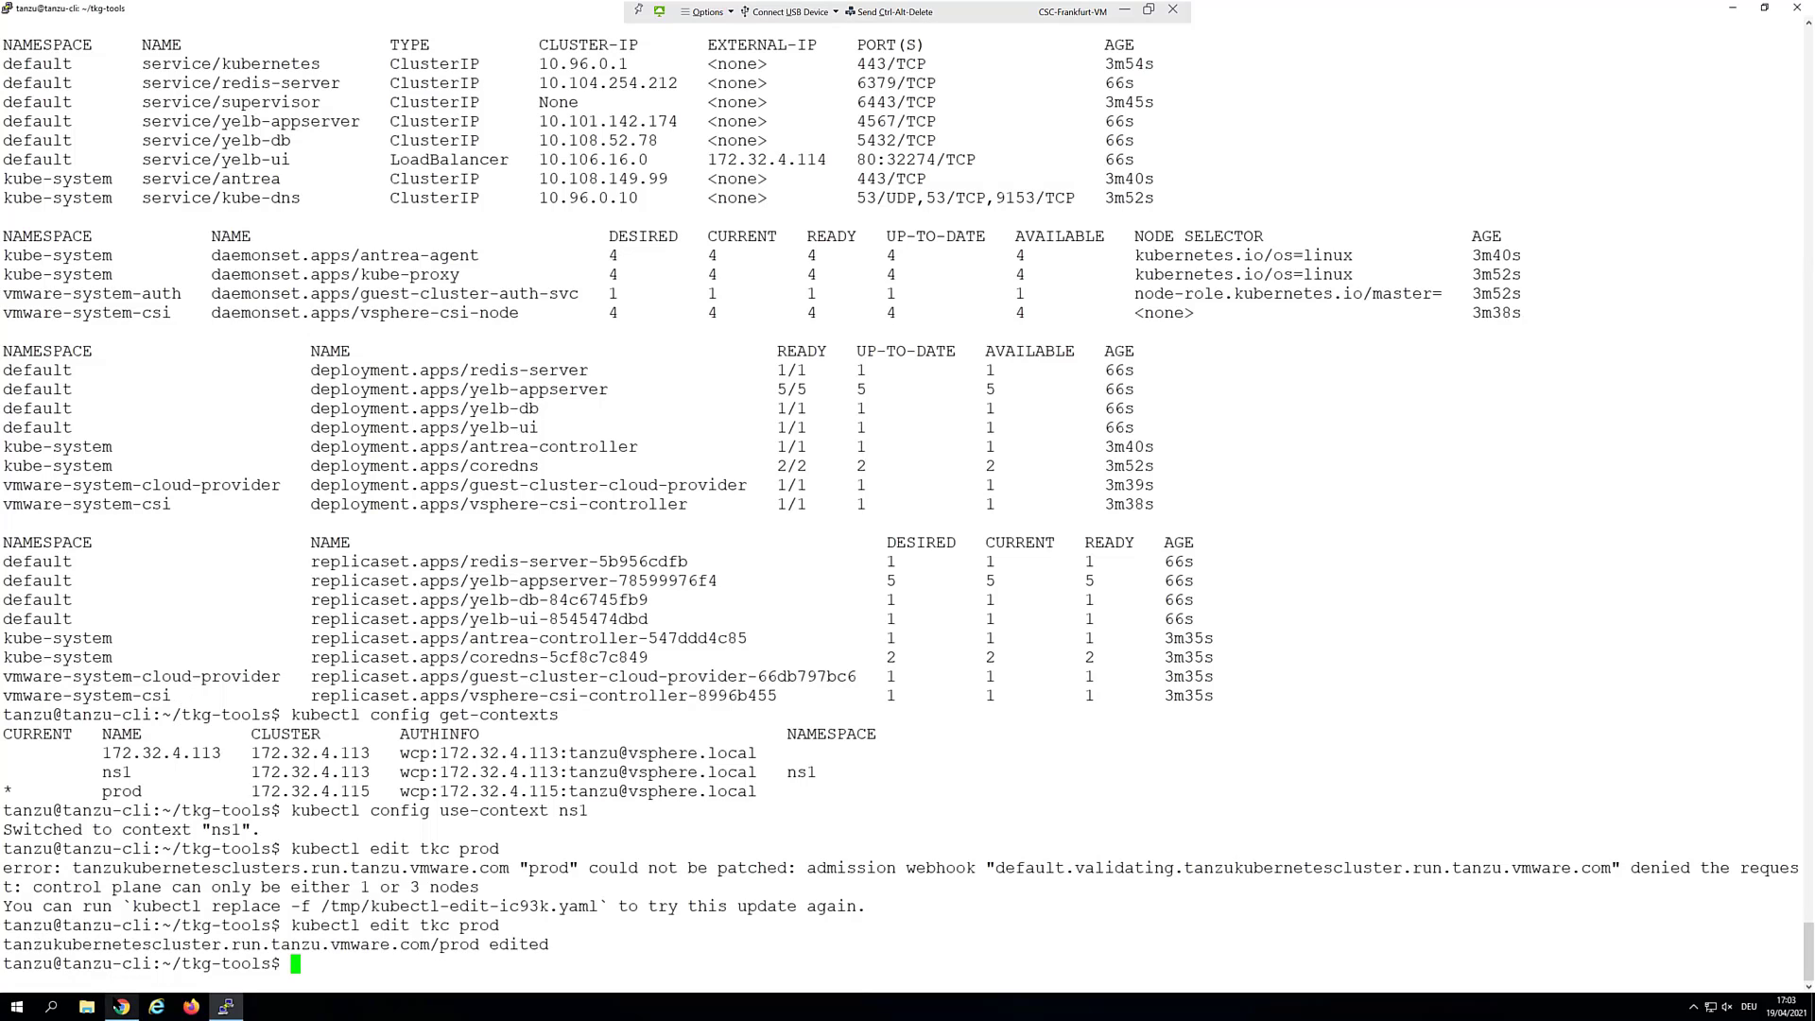
Refresh the vSphere Client inventory to see the new prod control-plane VM, then return to PuTTY
left_click(122, 1006)
left_click(80, 14)
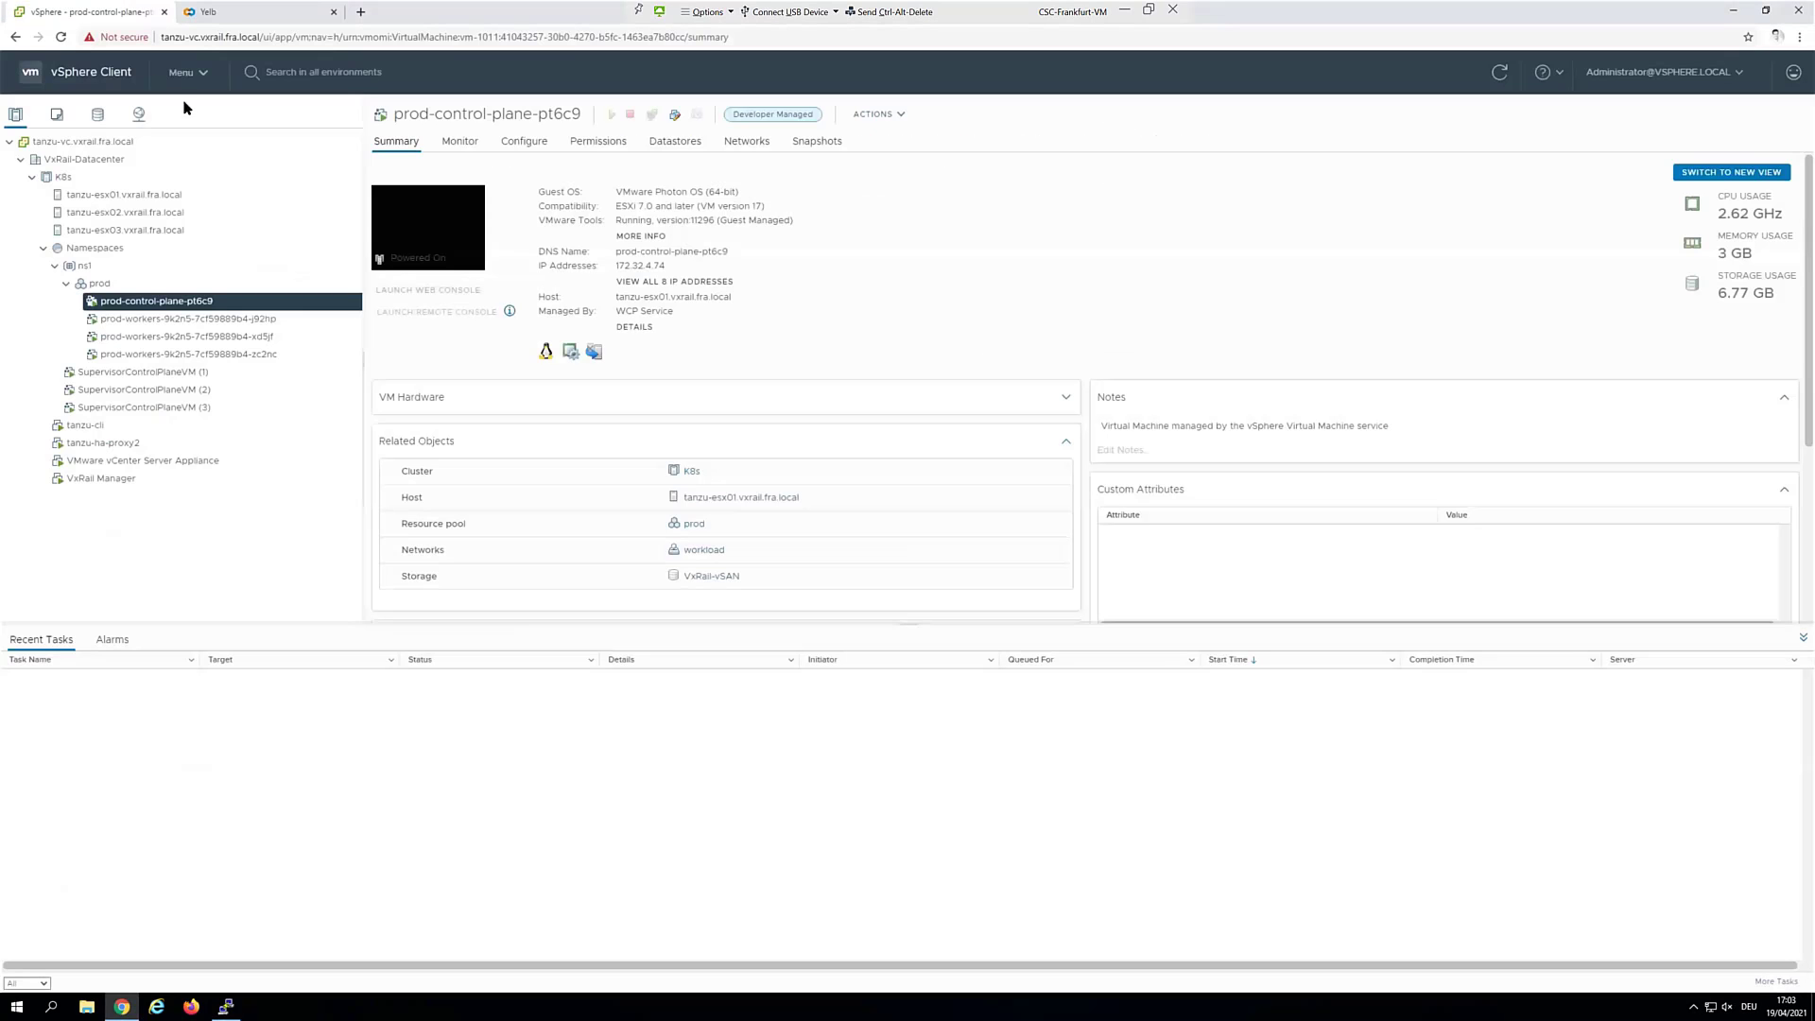
left_click(1501, 73)
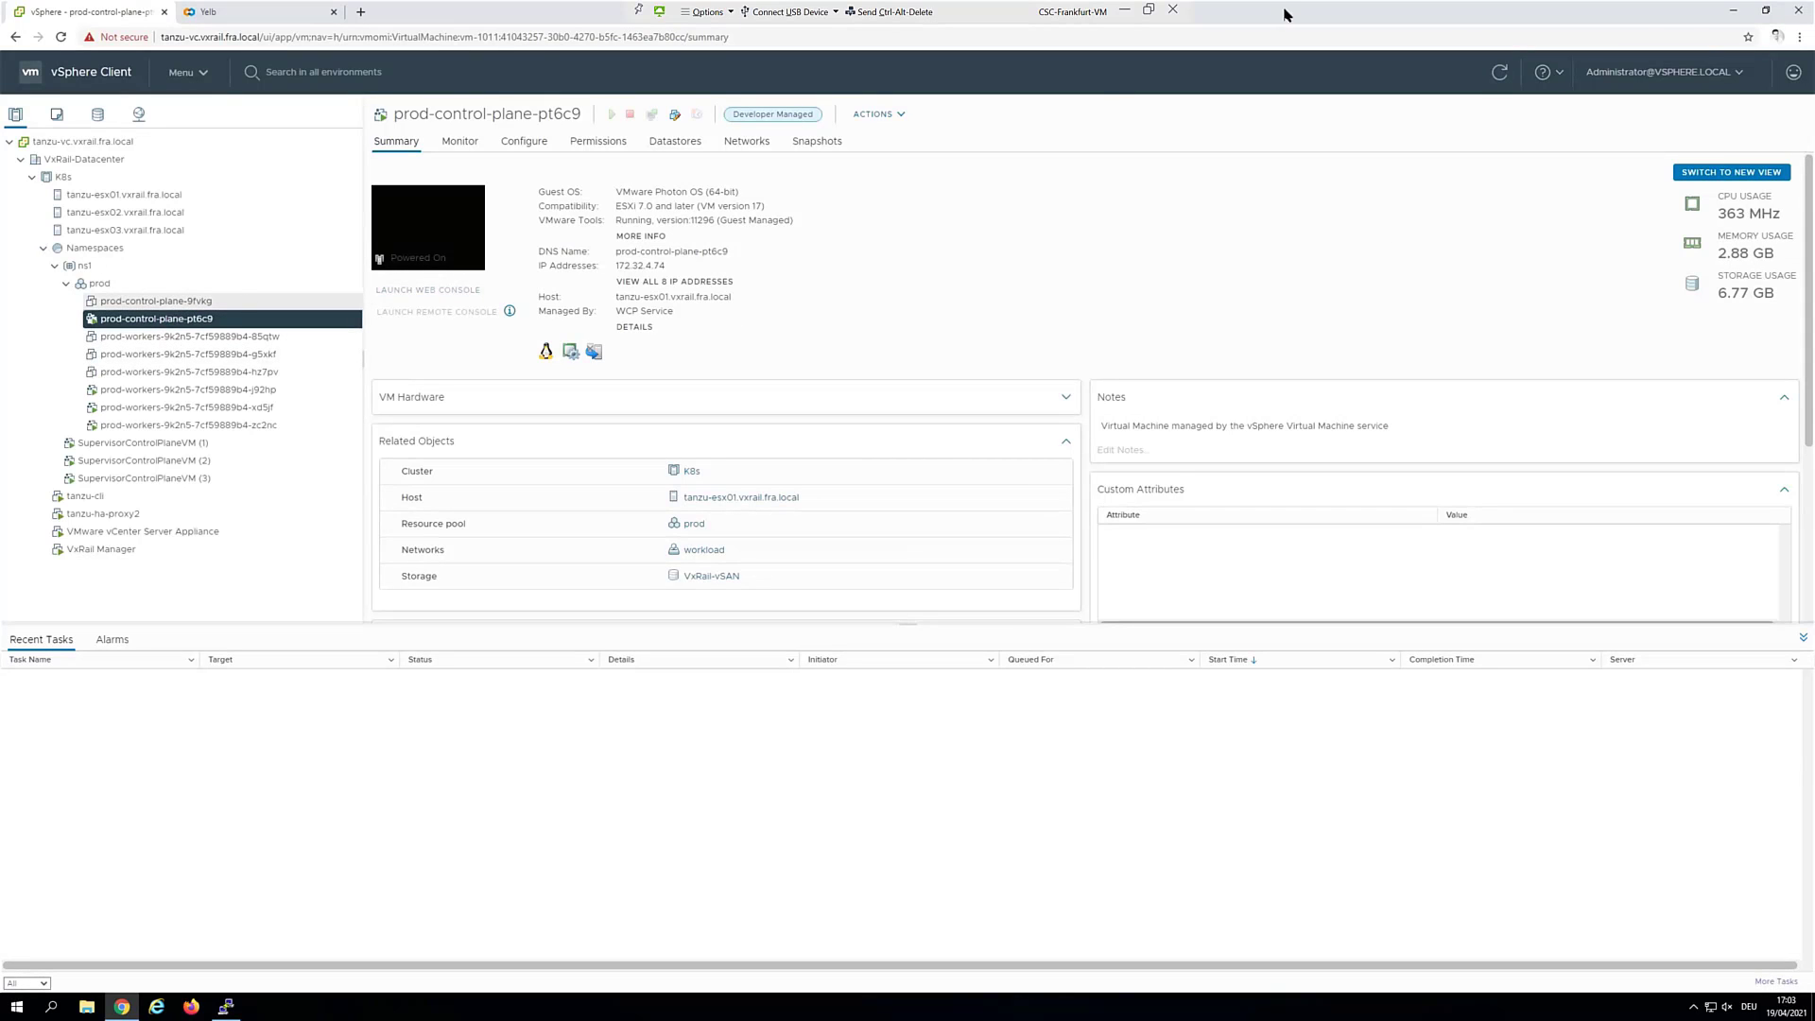
left_click(1500, 74)
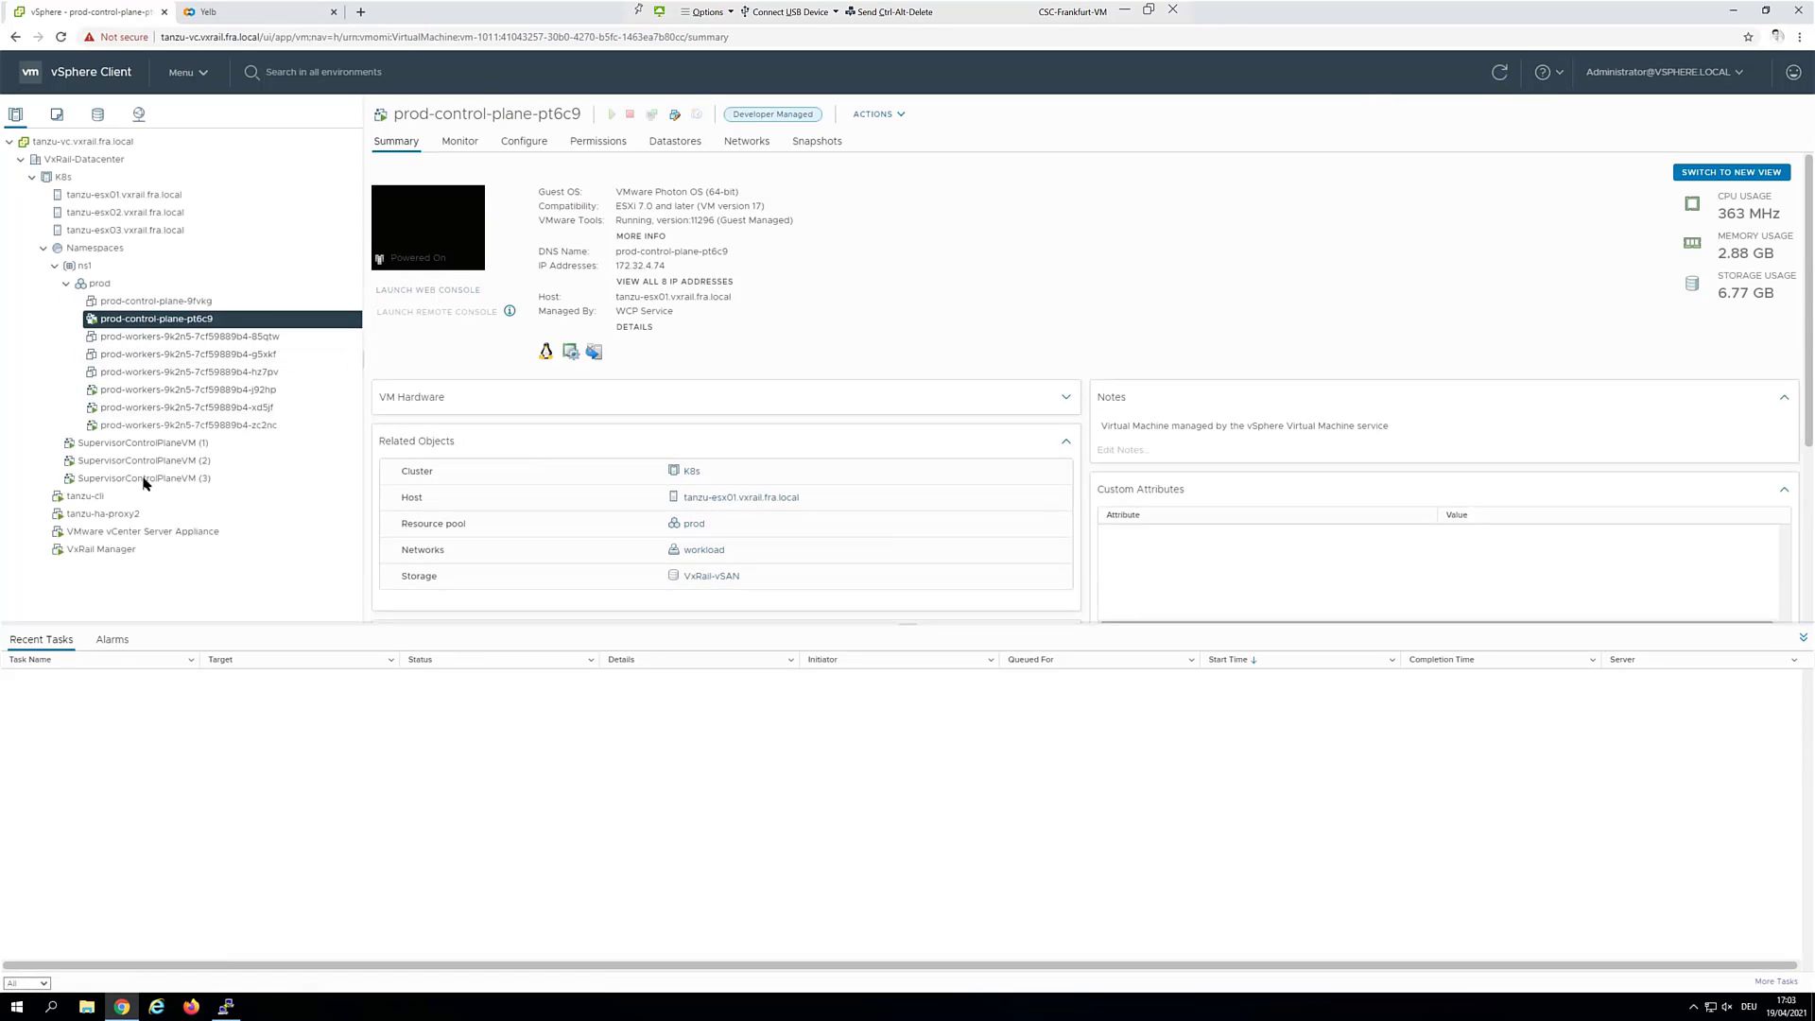
left_click(227, 1009)
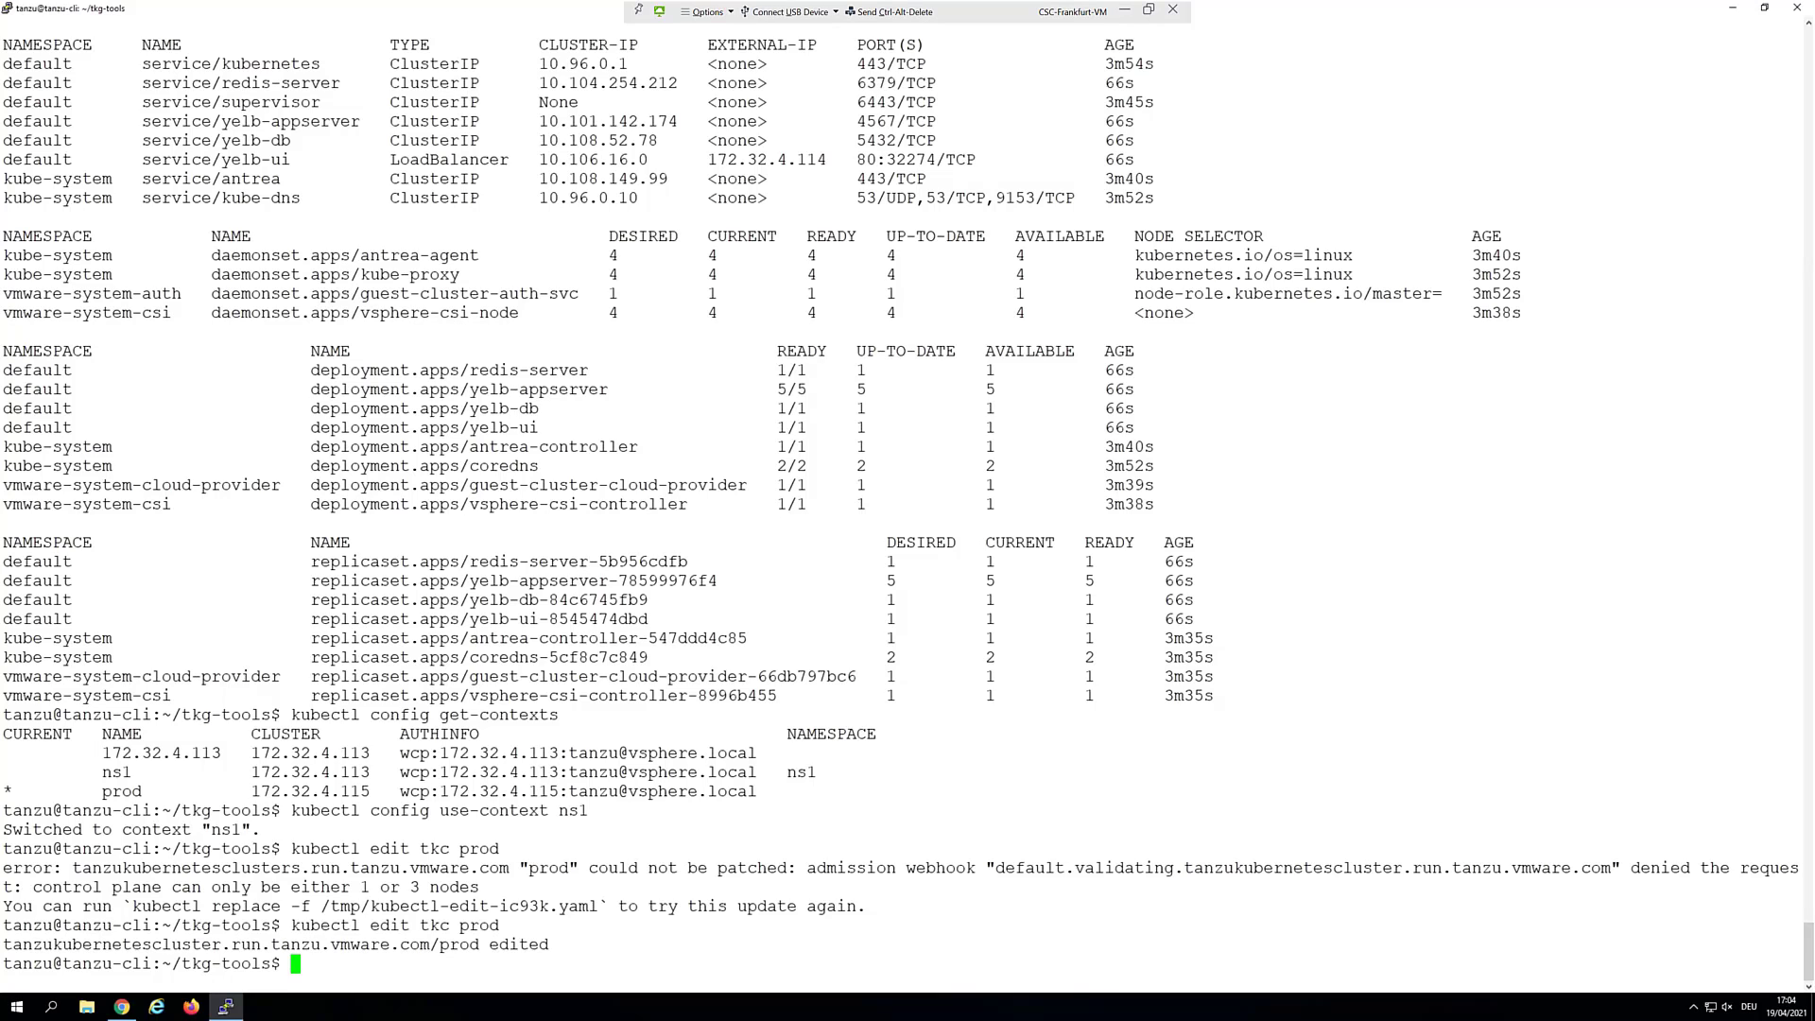
Switch kubectl to the prod context and list the cluster nodes twice
right_click(388, 963)
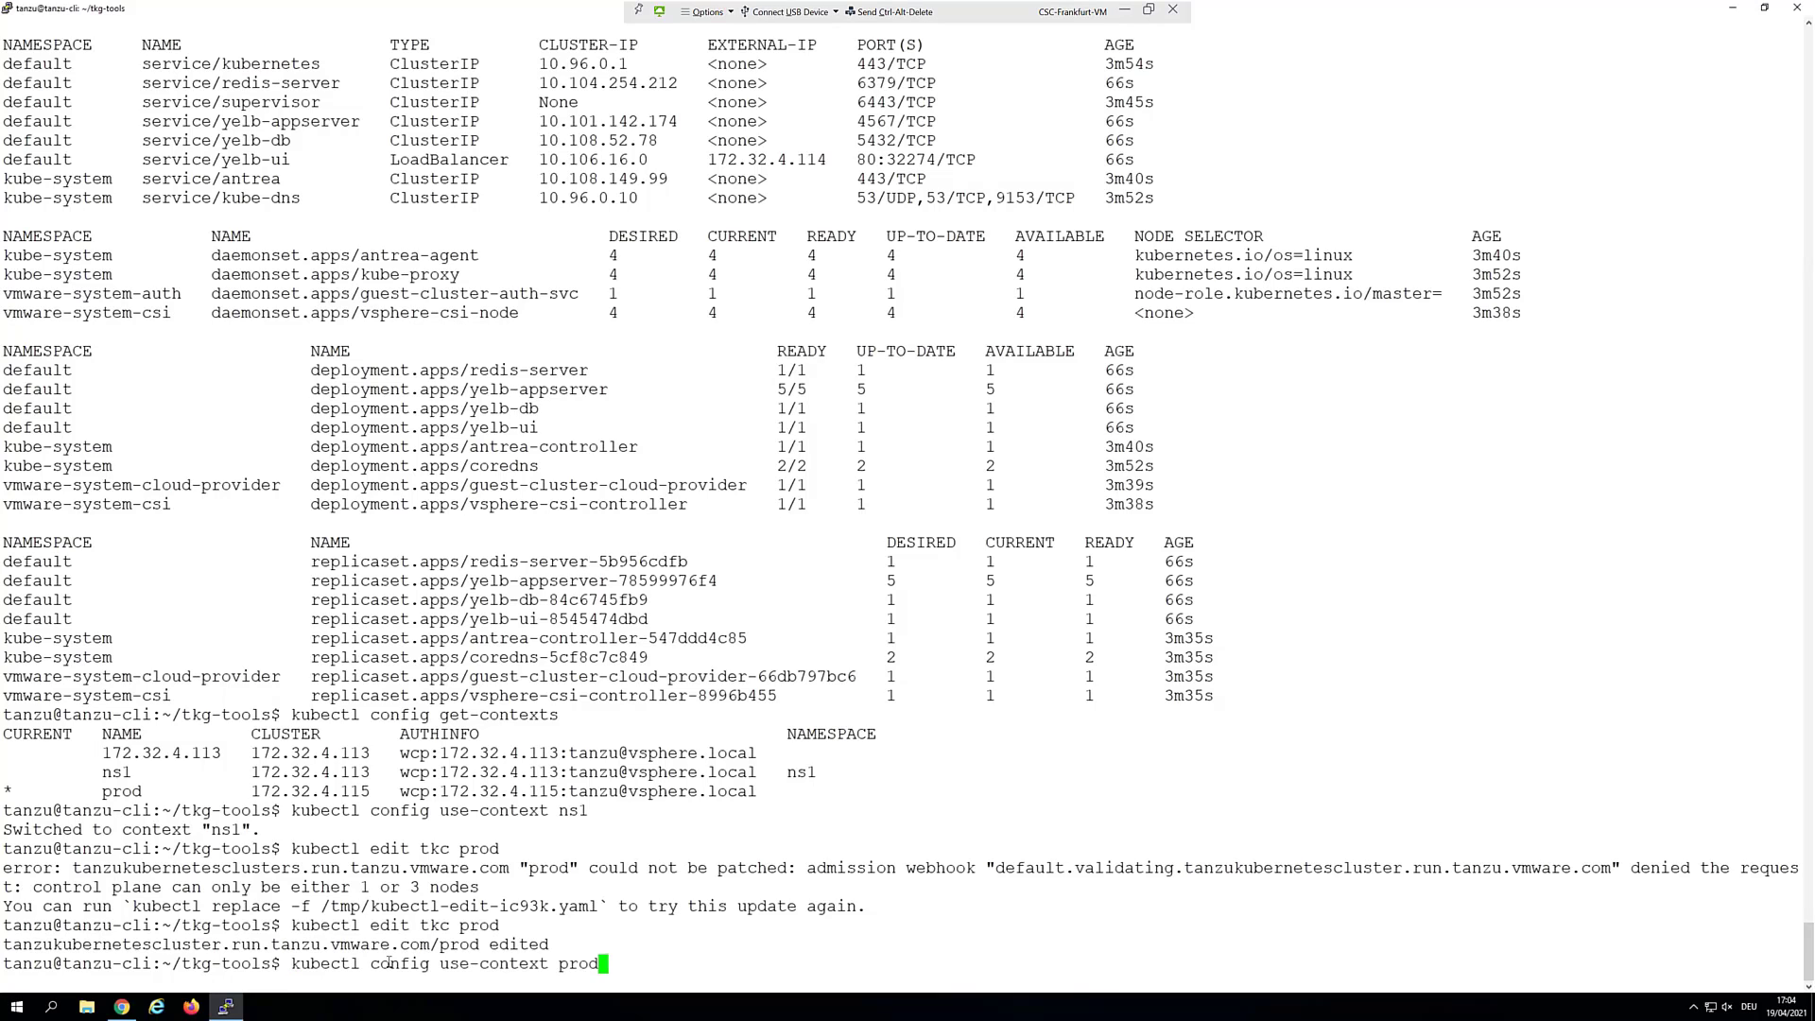
key("Return")
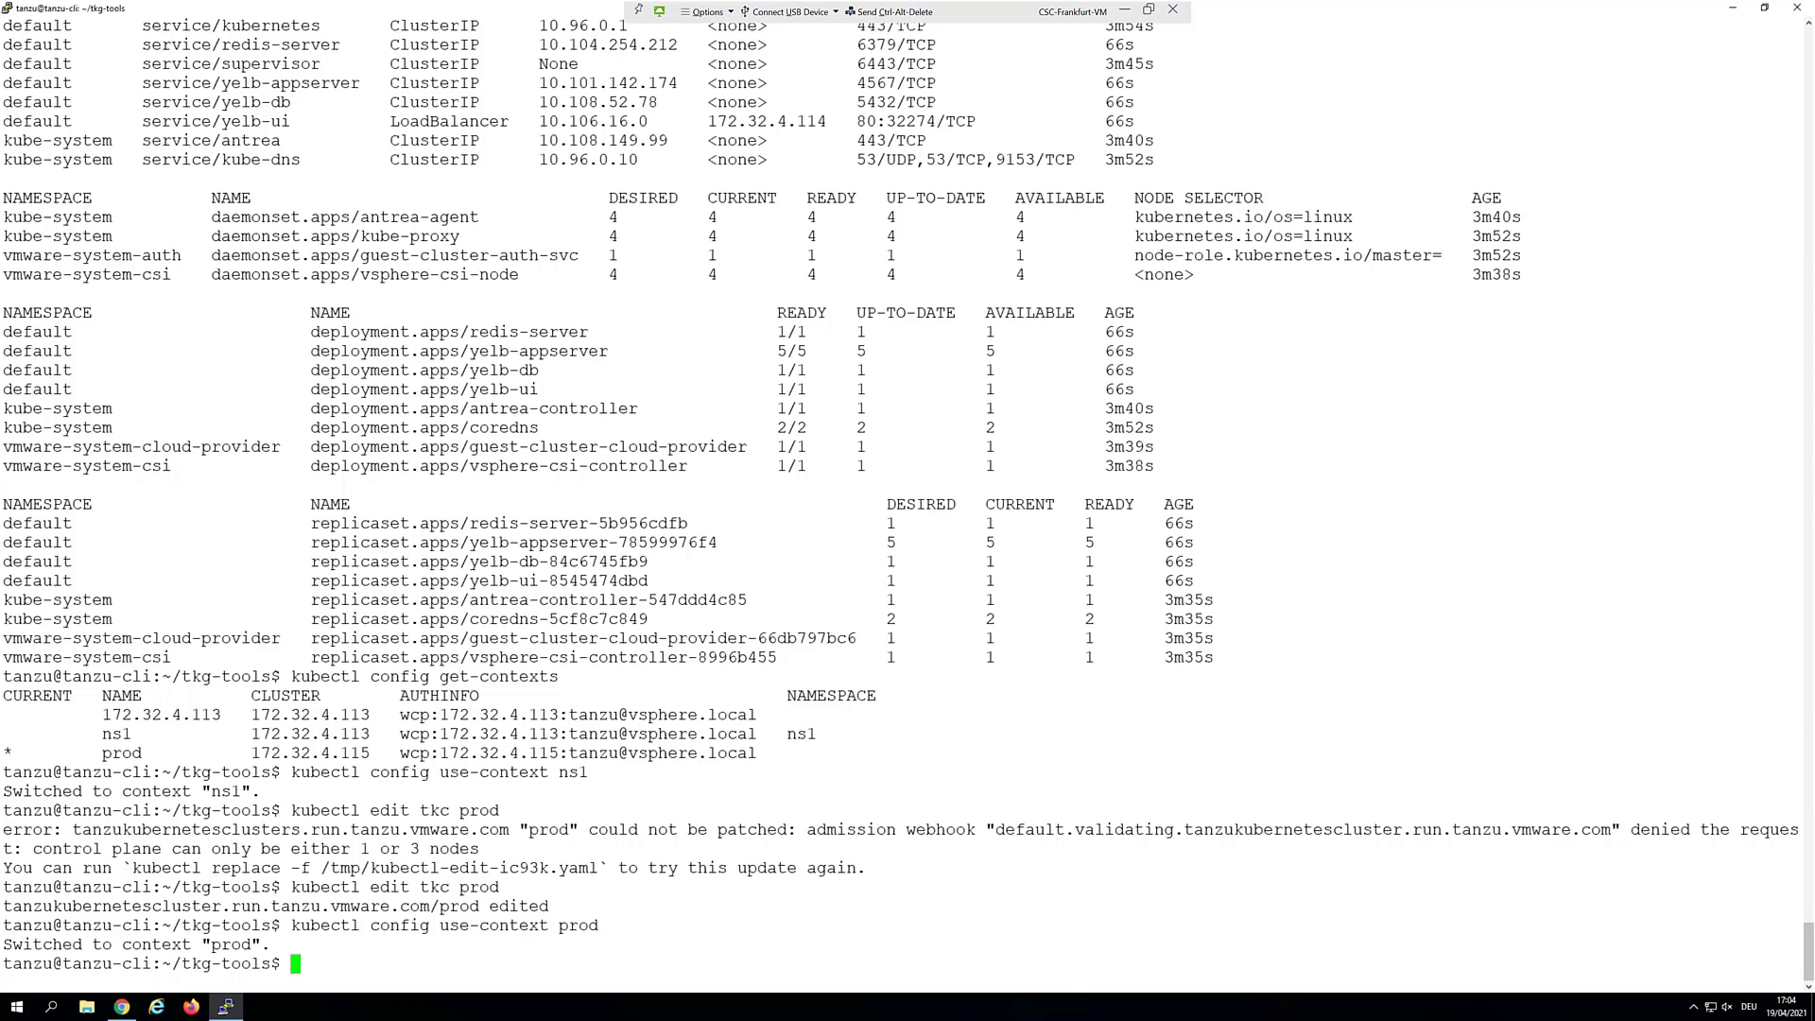
right_click(687, 772)
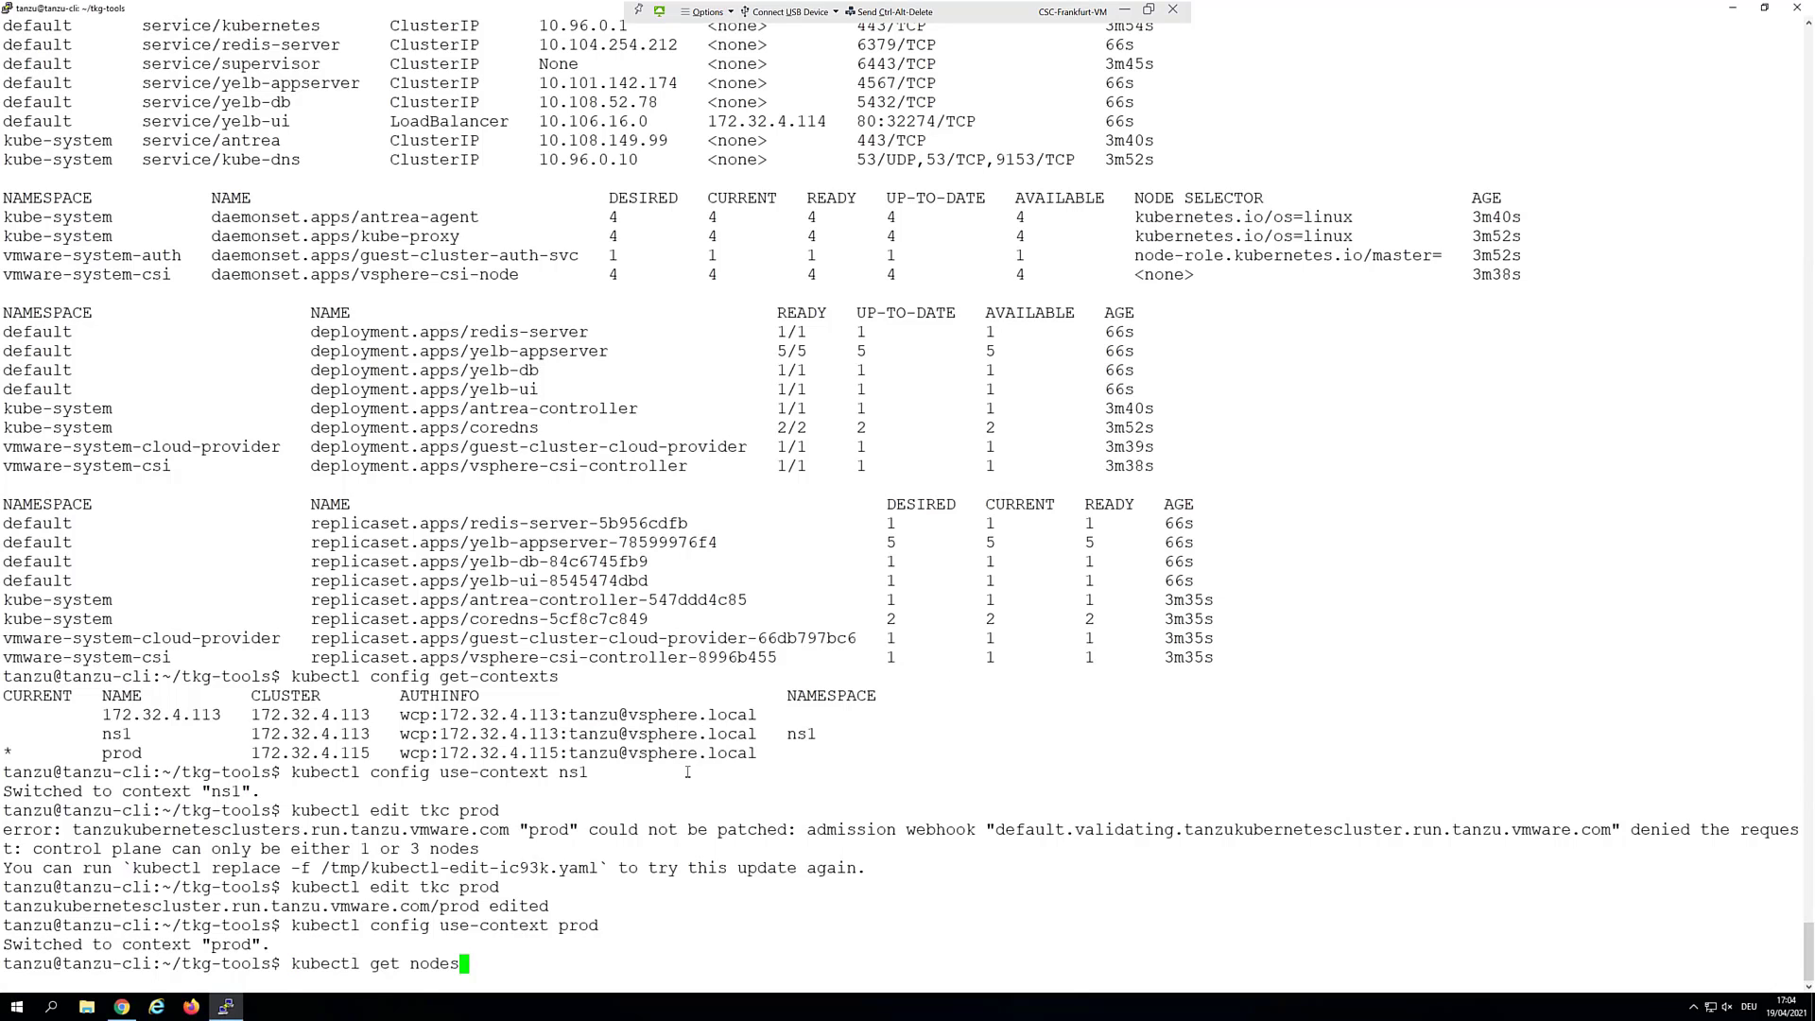
key("Return")
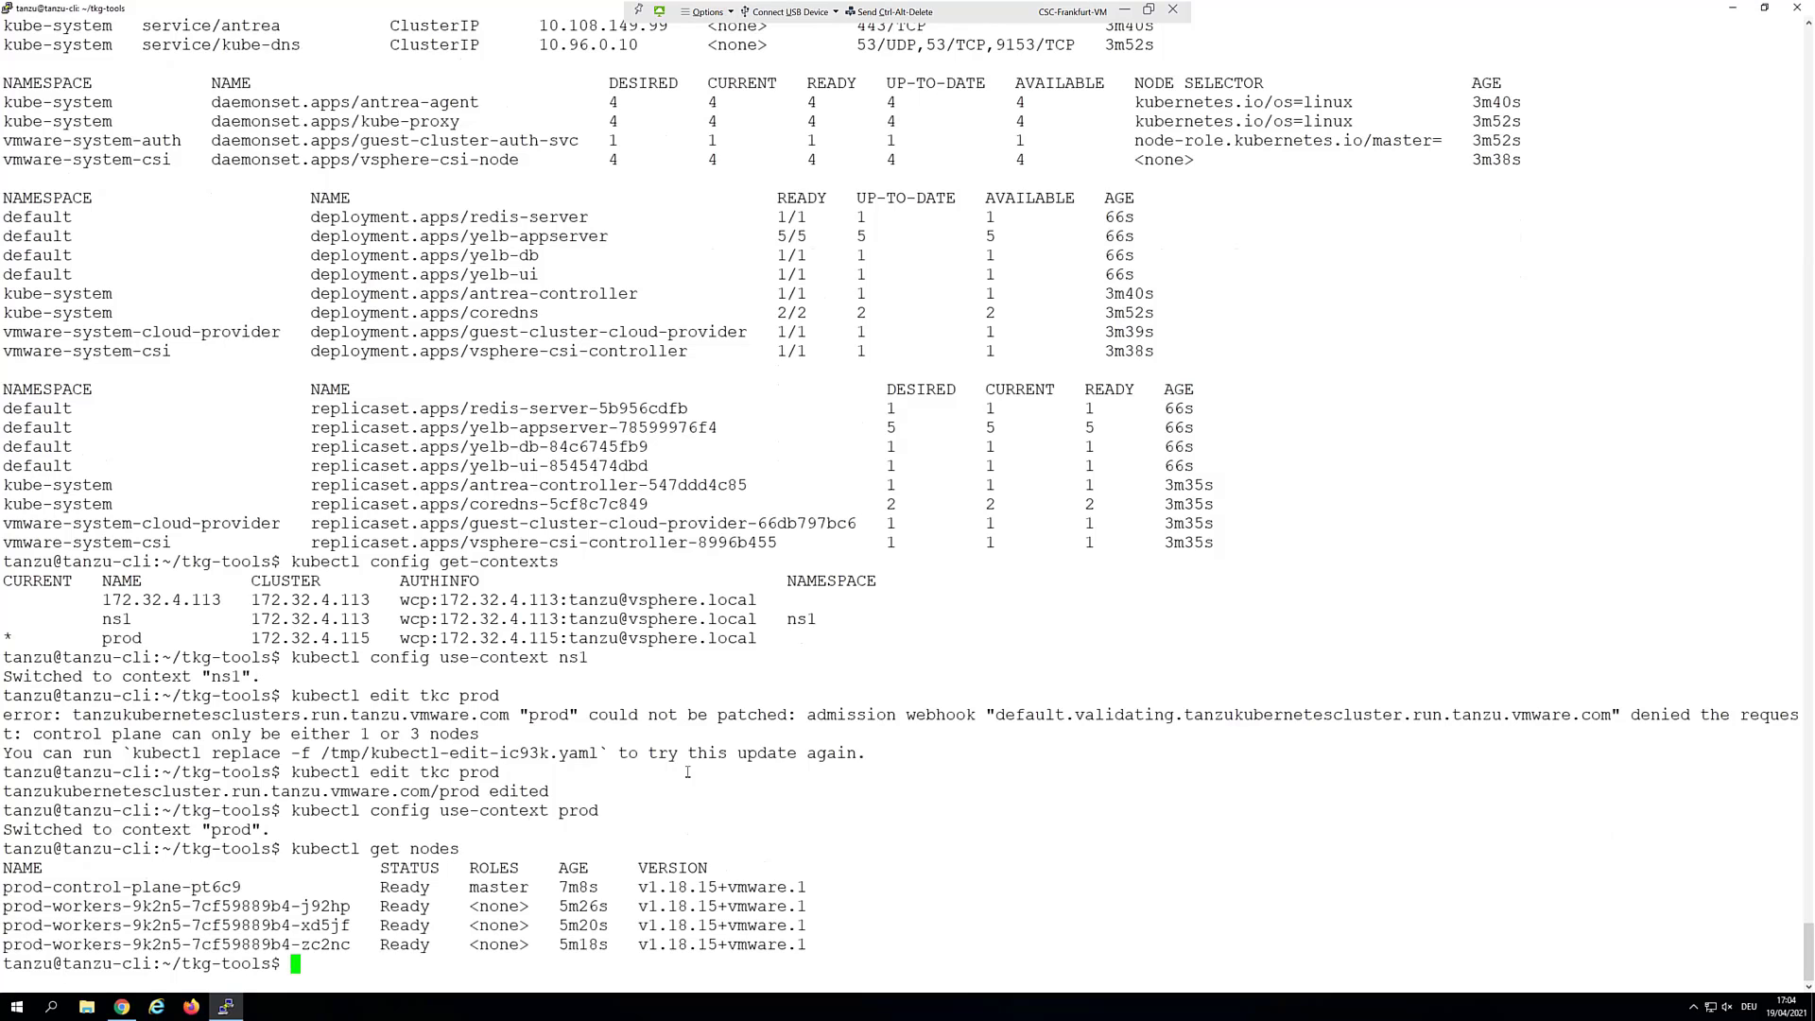
right_click(688, 773)
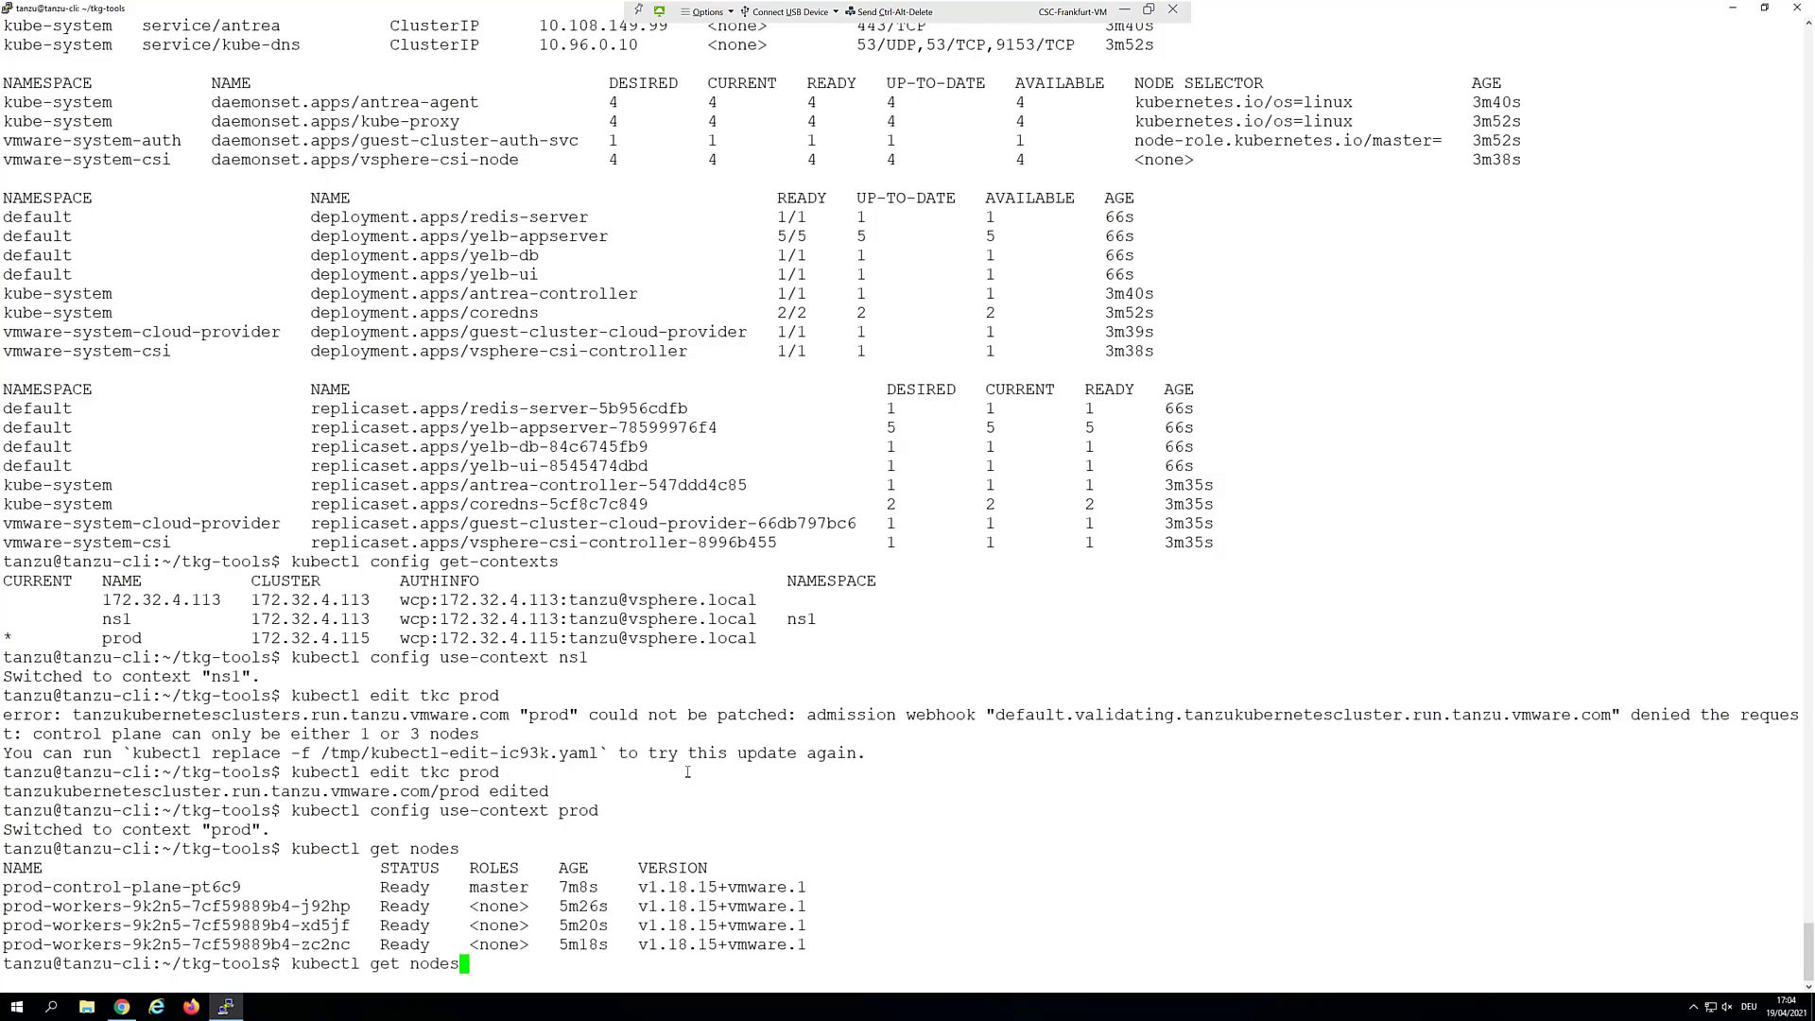
key("Return")
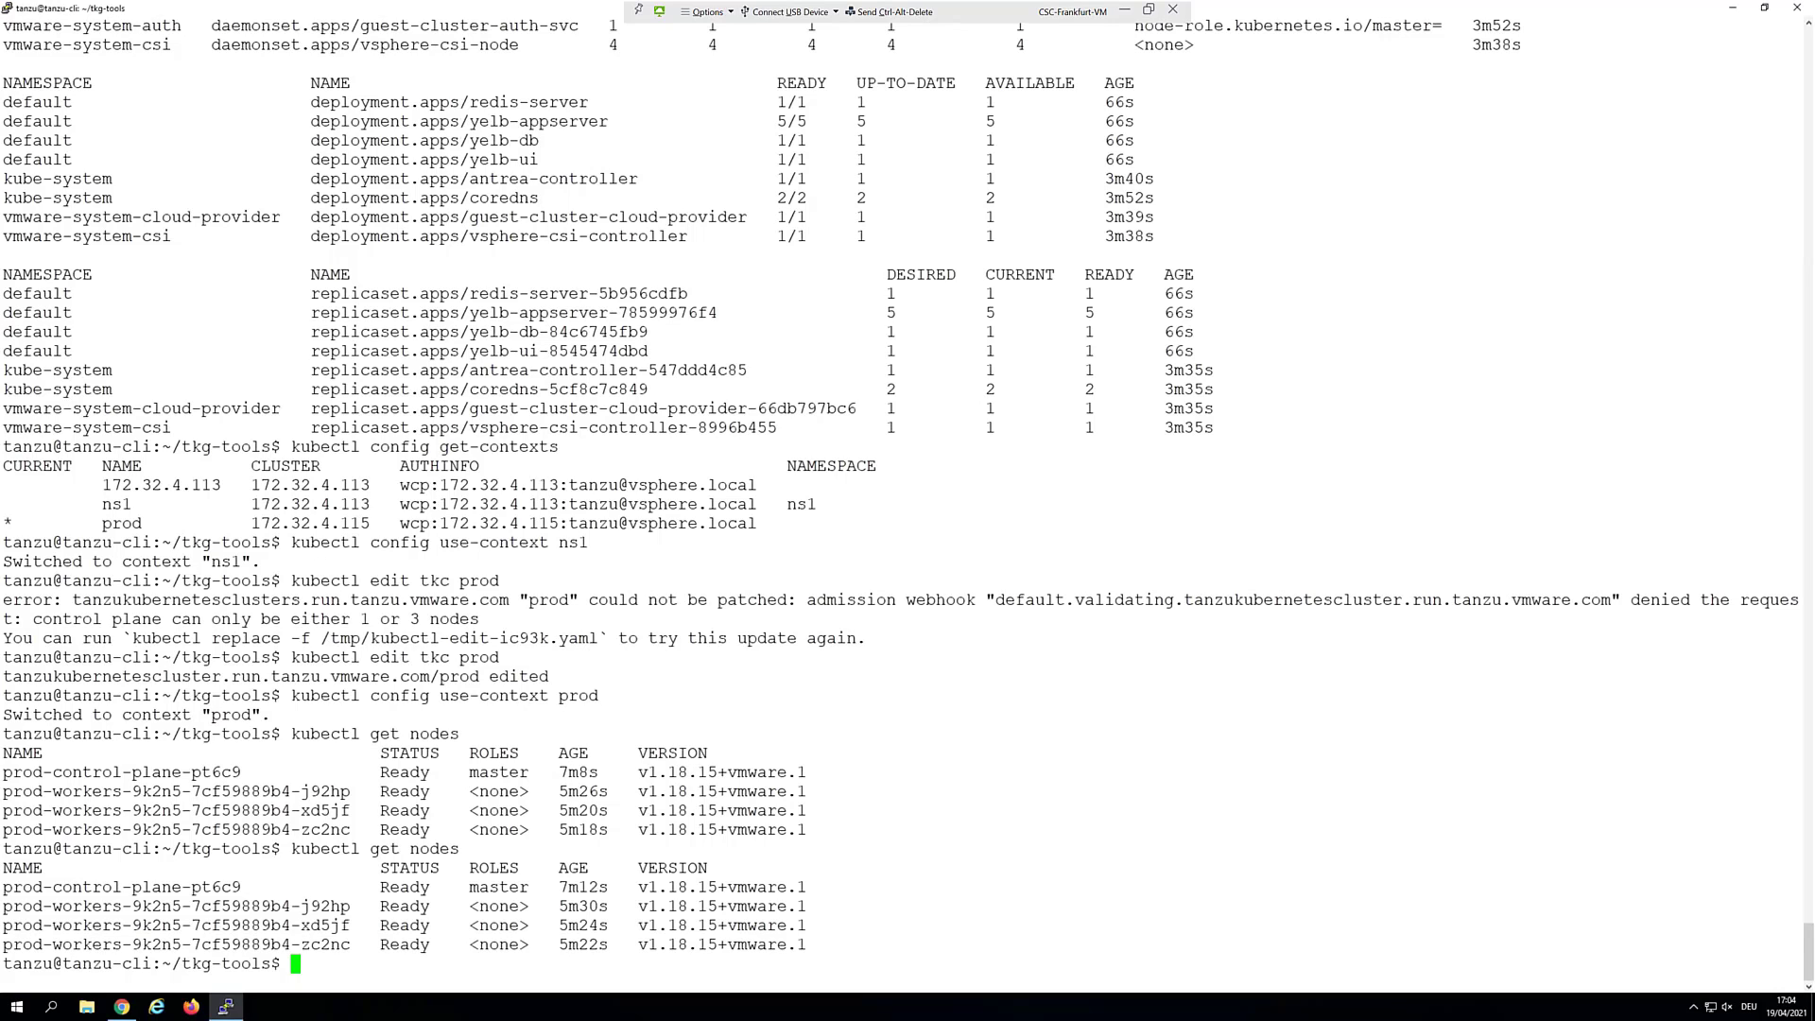
Check vSphere, then rerun kubectl get nodes, showing one control plane and three Ready workers
left_click(1733, 9)
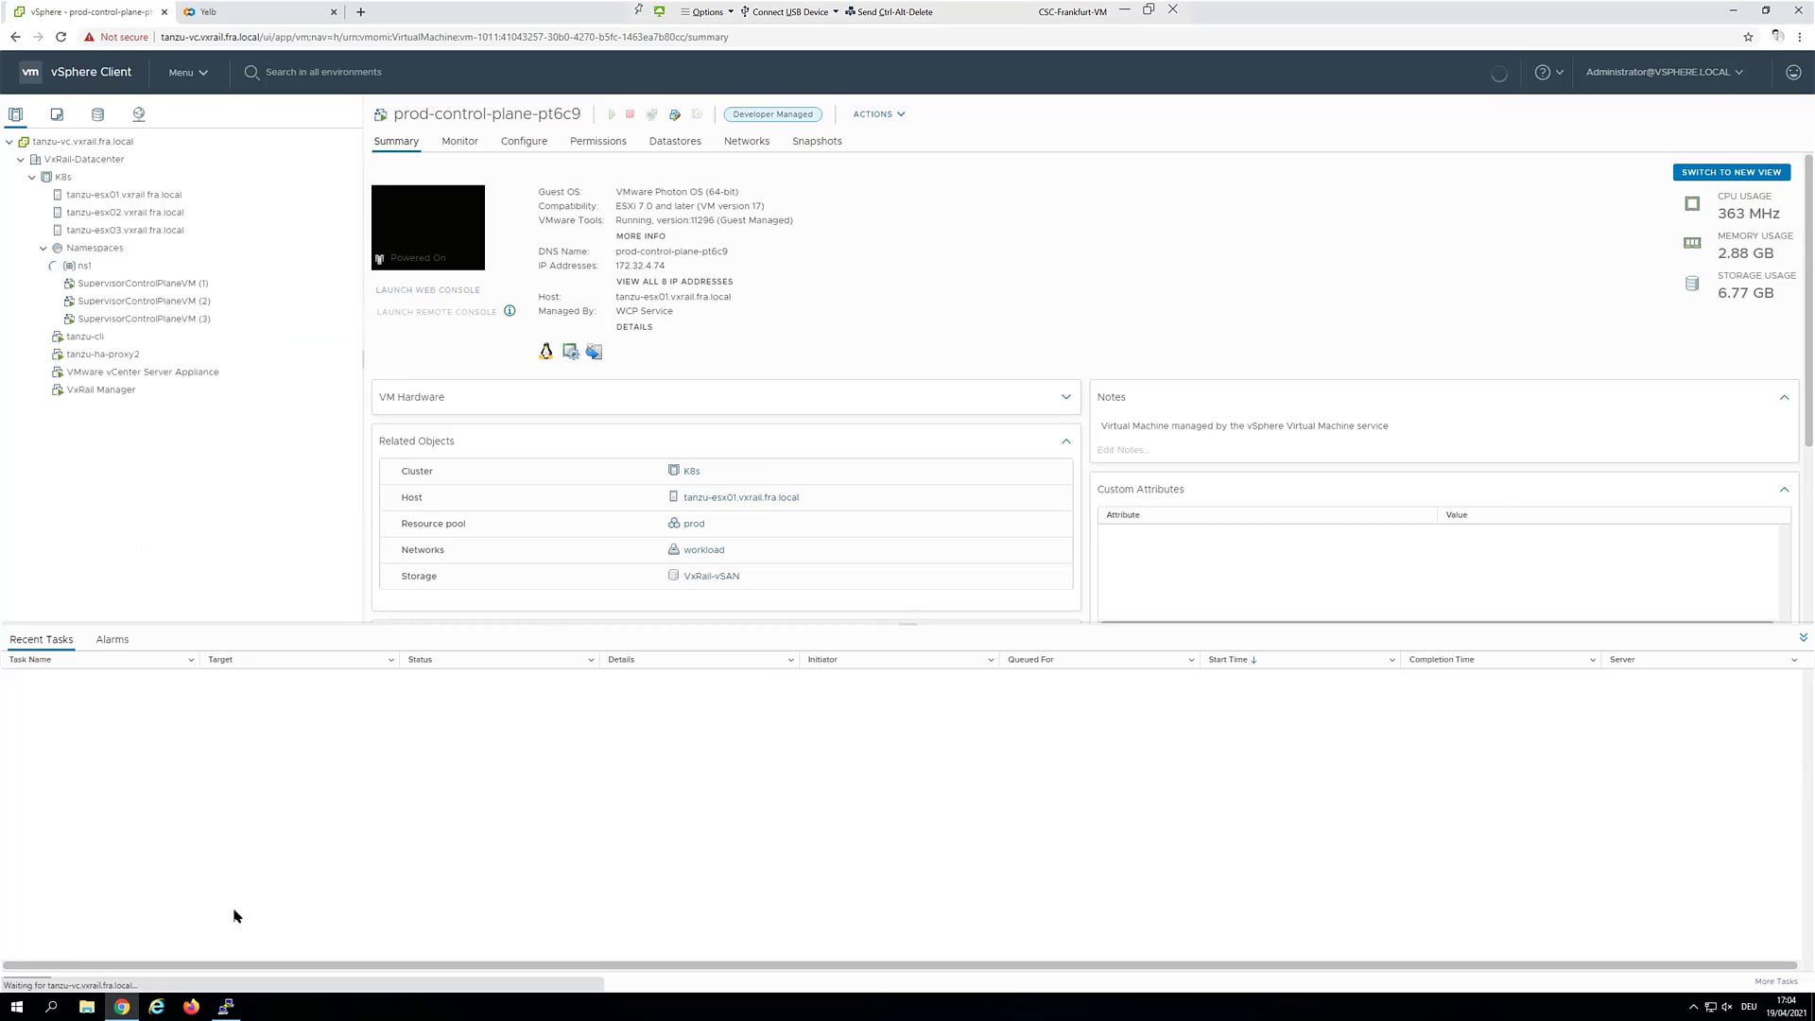
mouse_move(226, 1005)
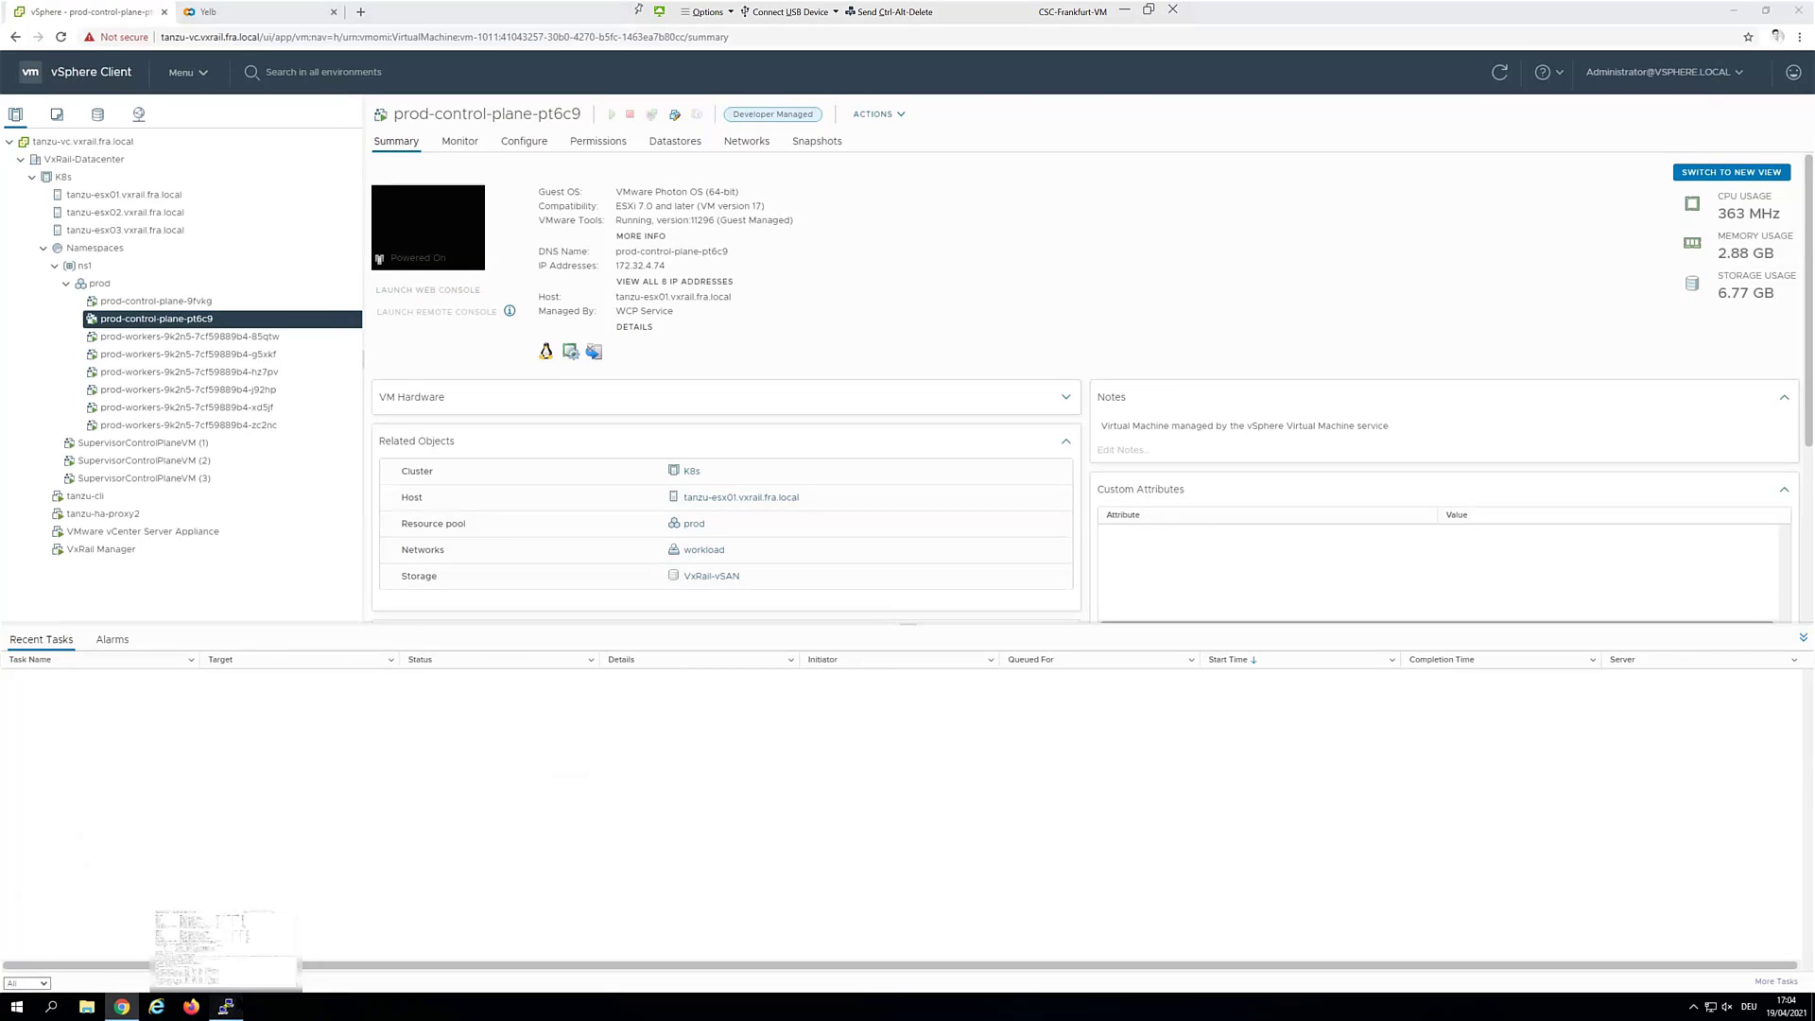
left_click(282, 974)
key("Up")
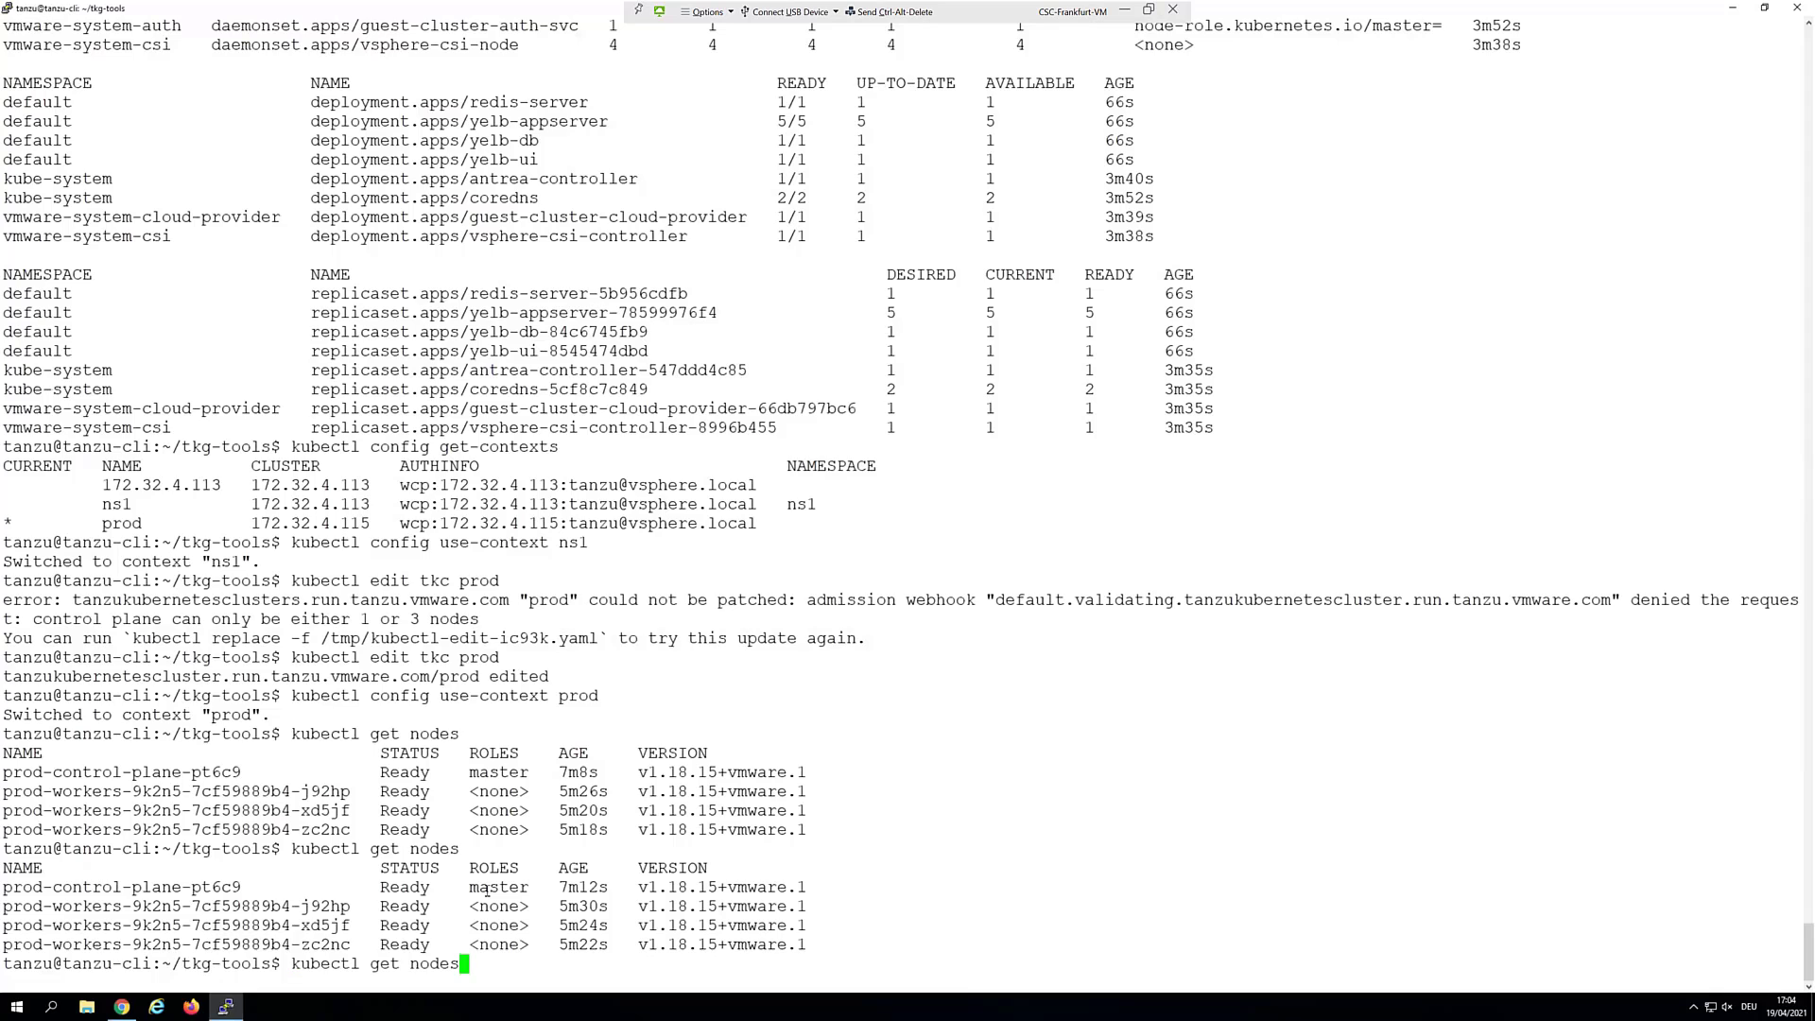
key("Return")
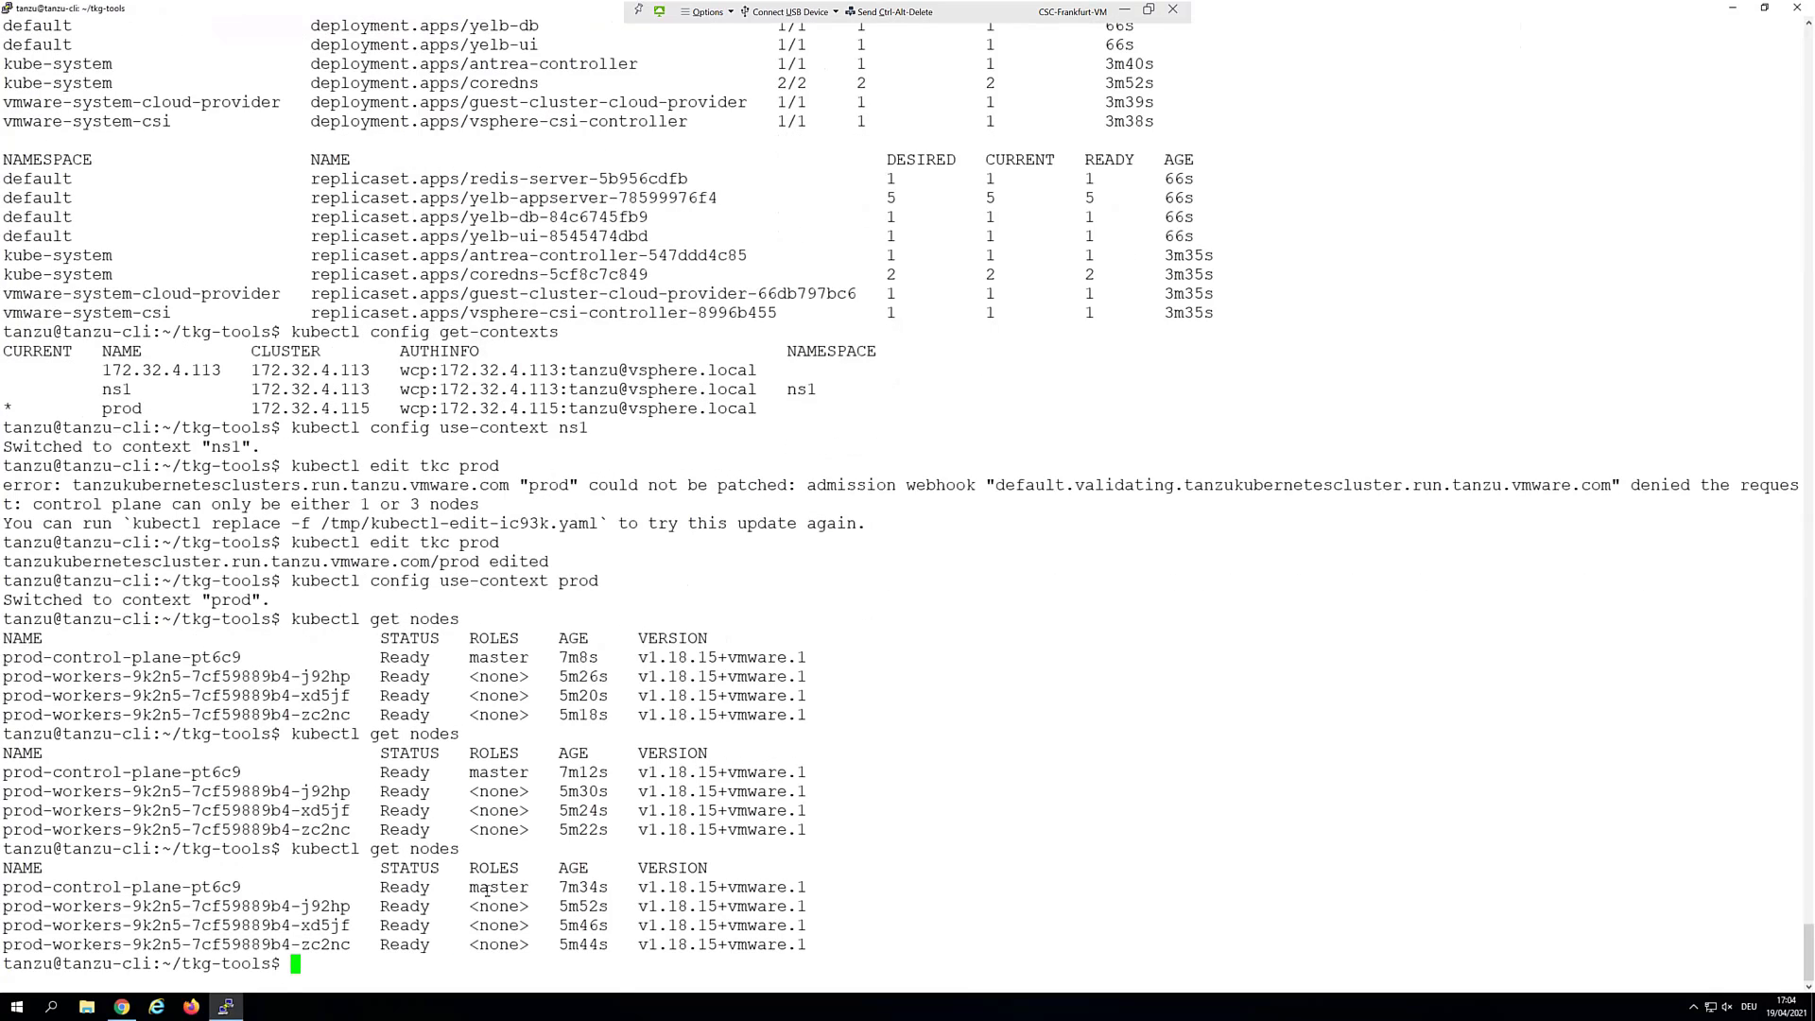
key("Up")
key("Return")
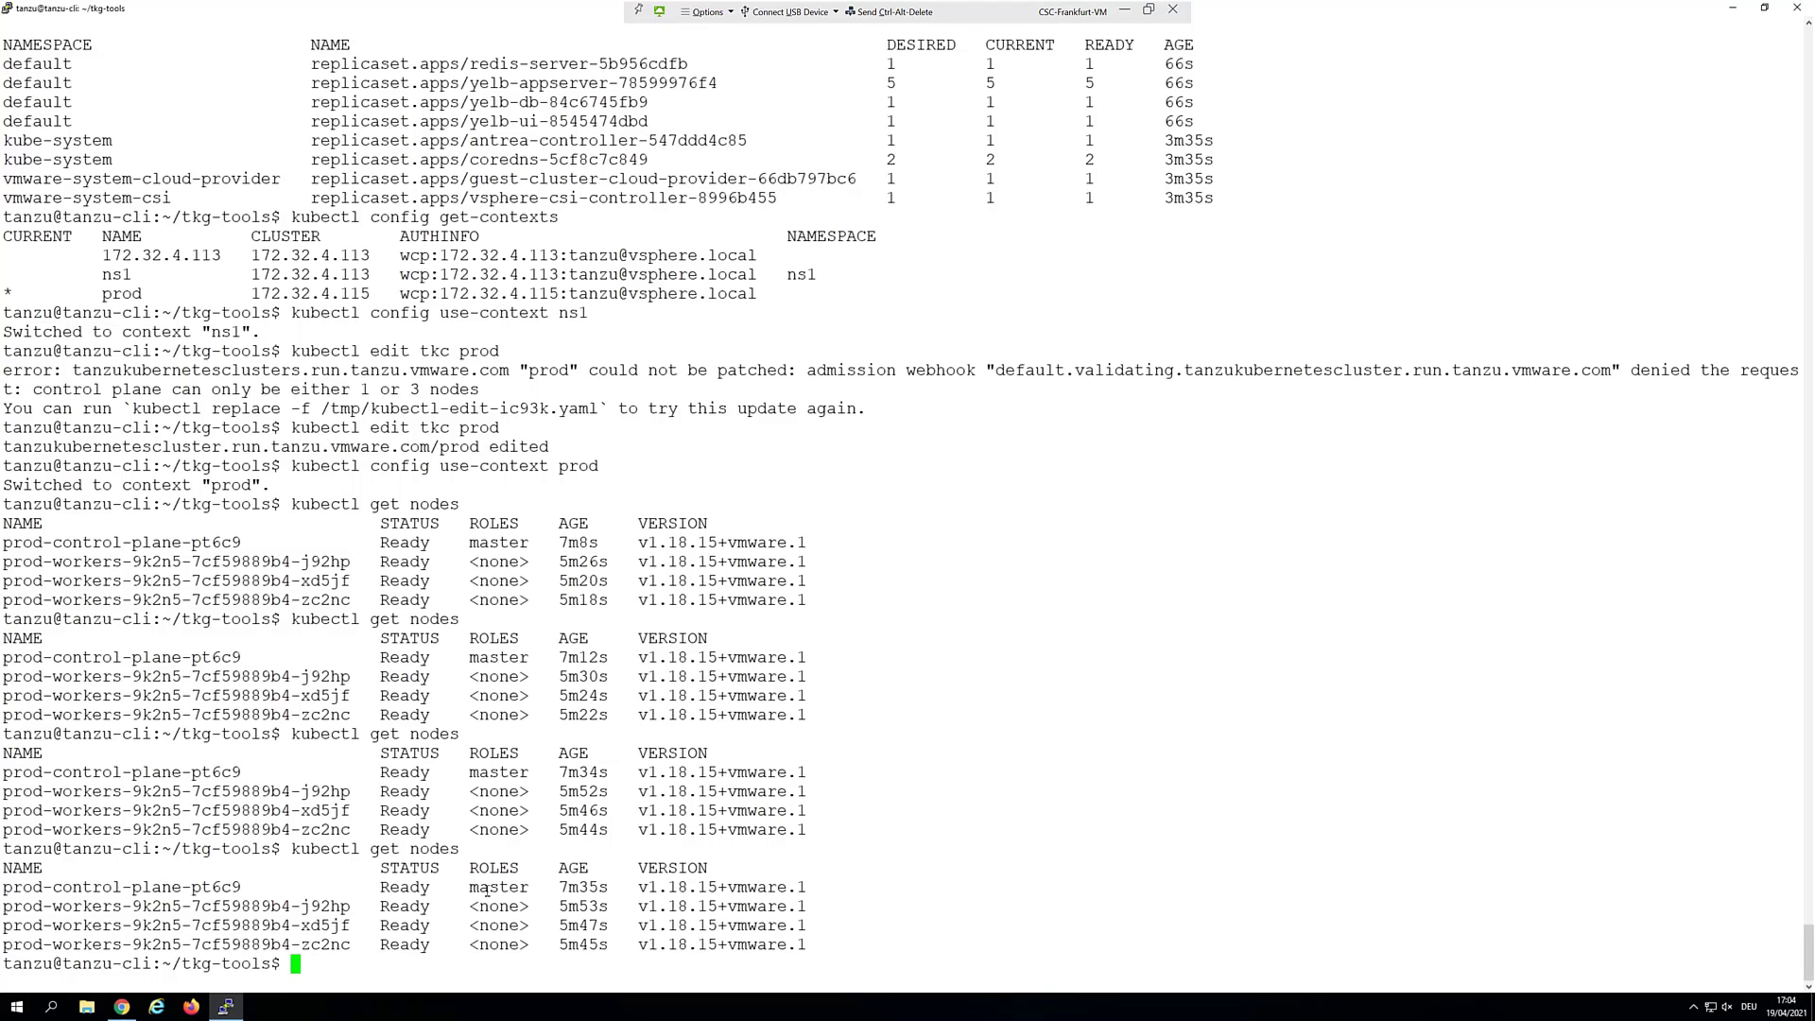
key("Up")
key("Return")
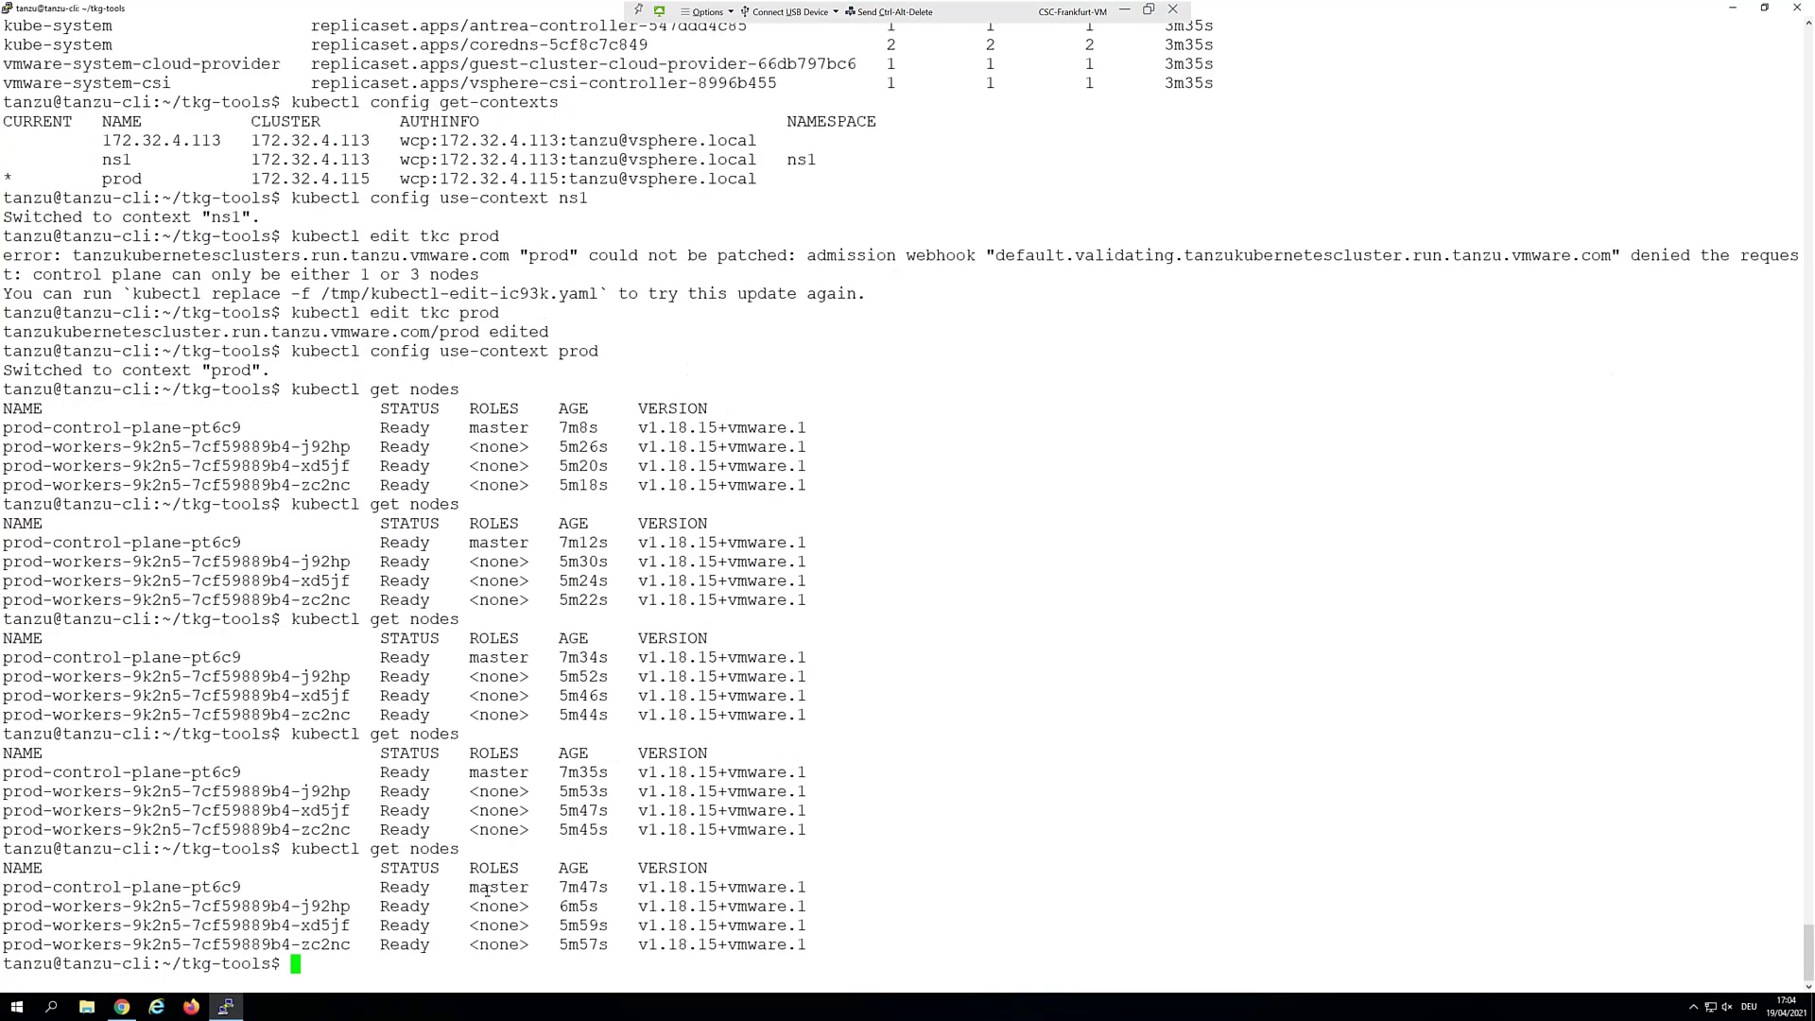
key("Up")
key("Return")
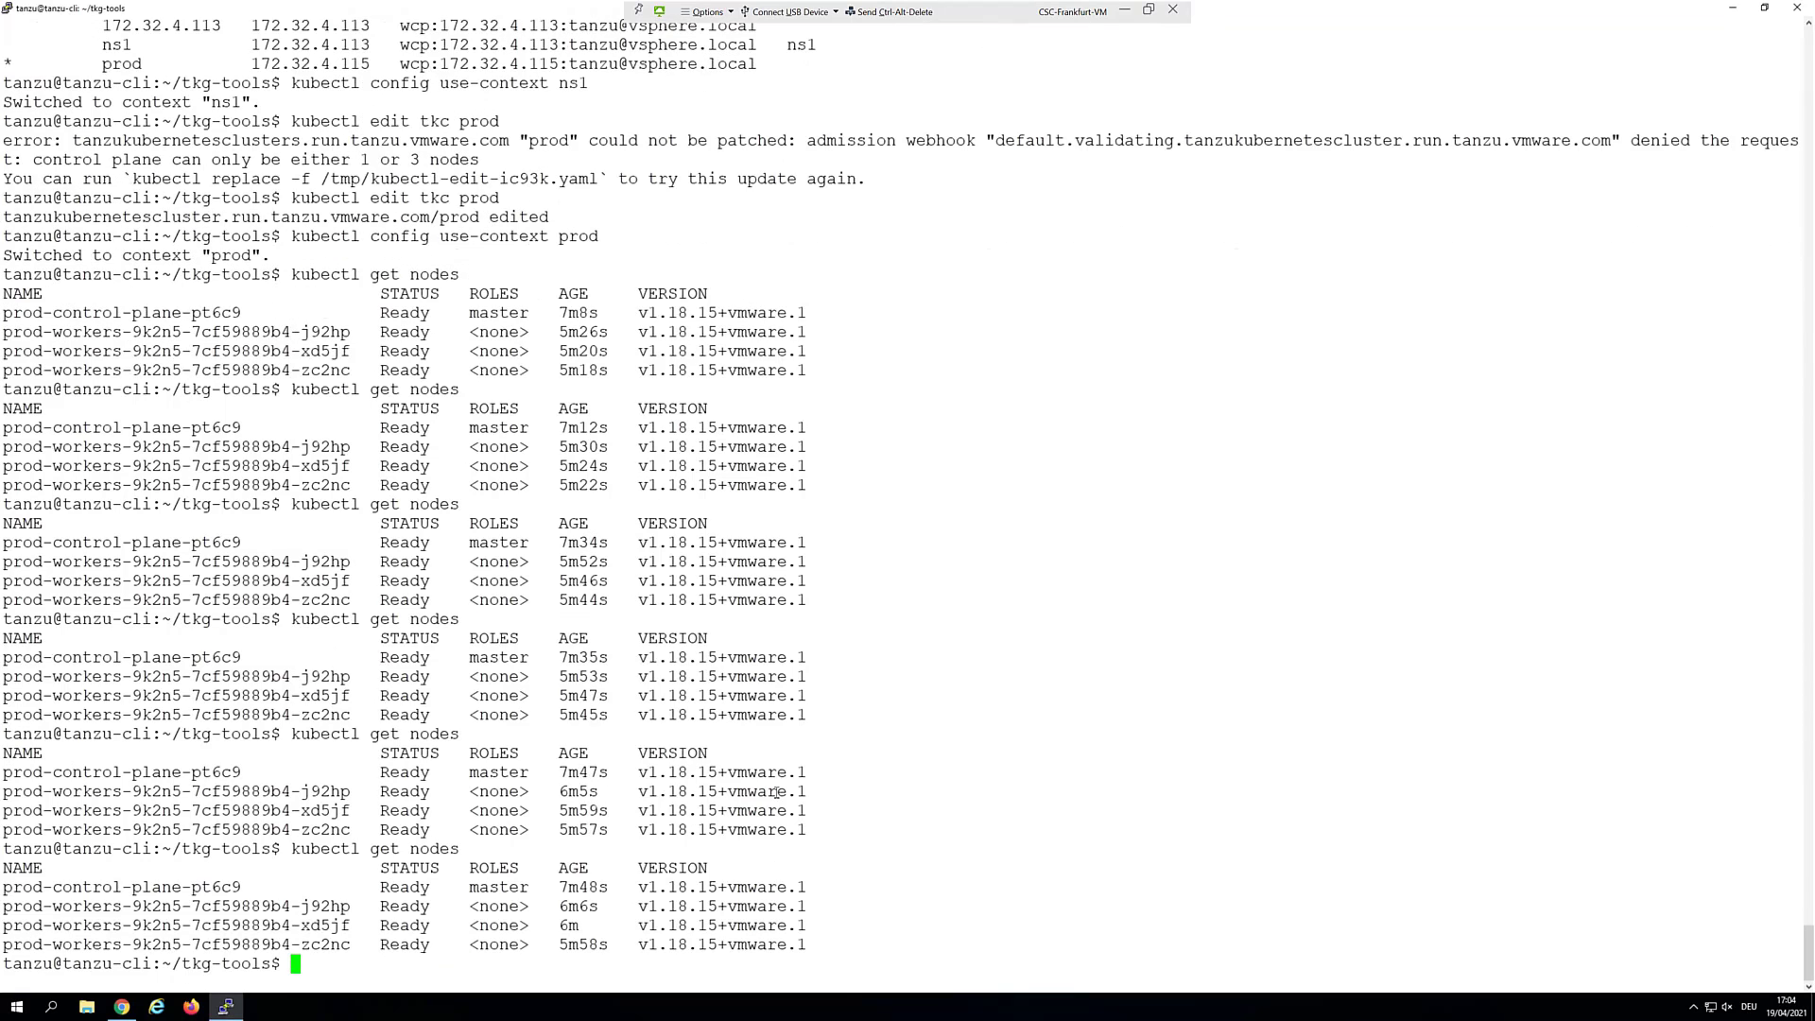
Refresh the vSphere inventory until two prod control-plane VMs and six worker VMs appear
left_click(1734, 9)
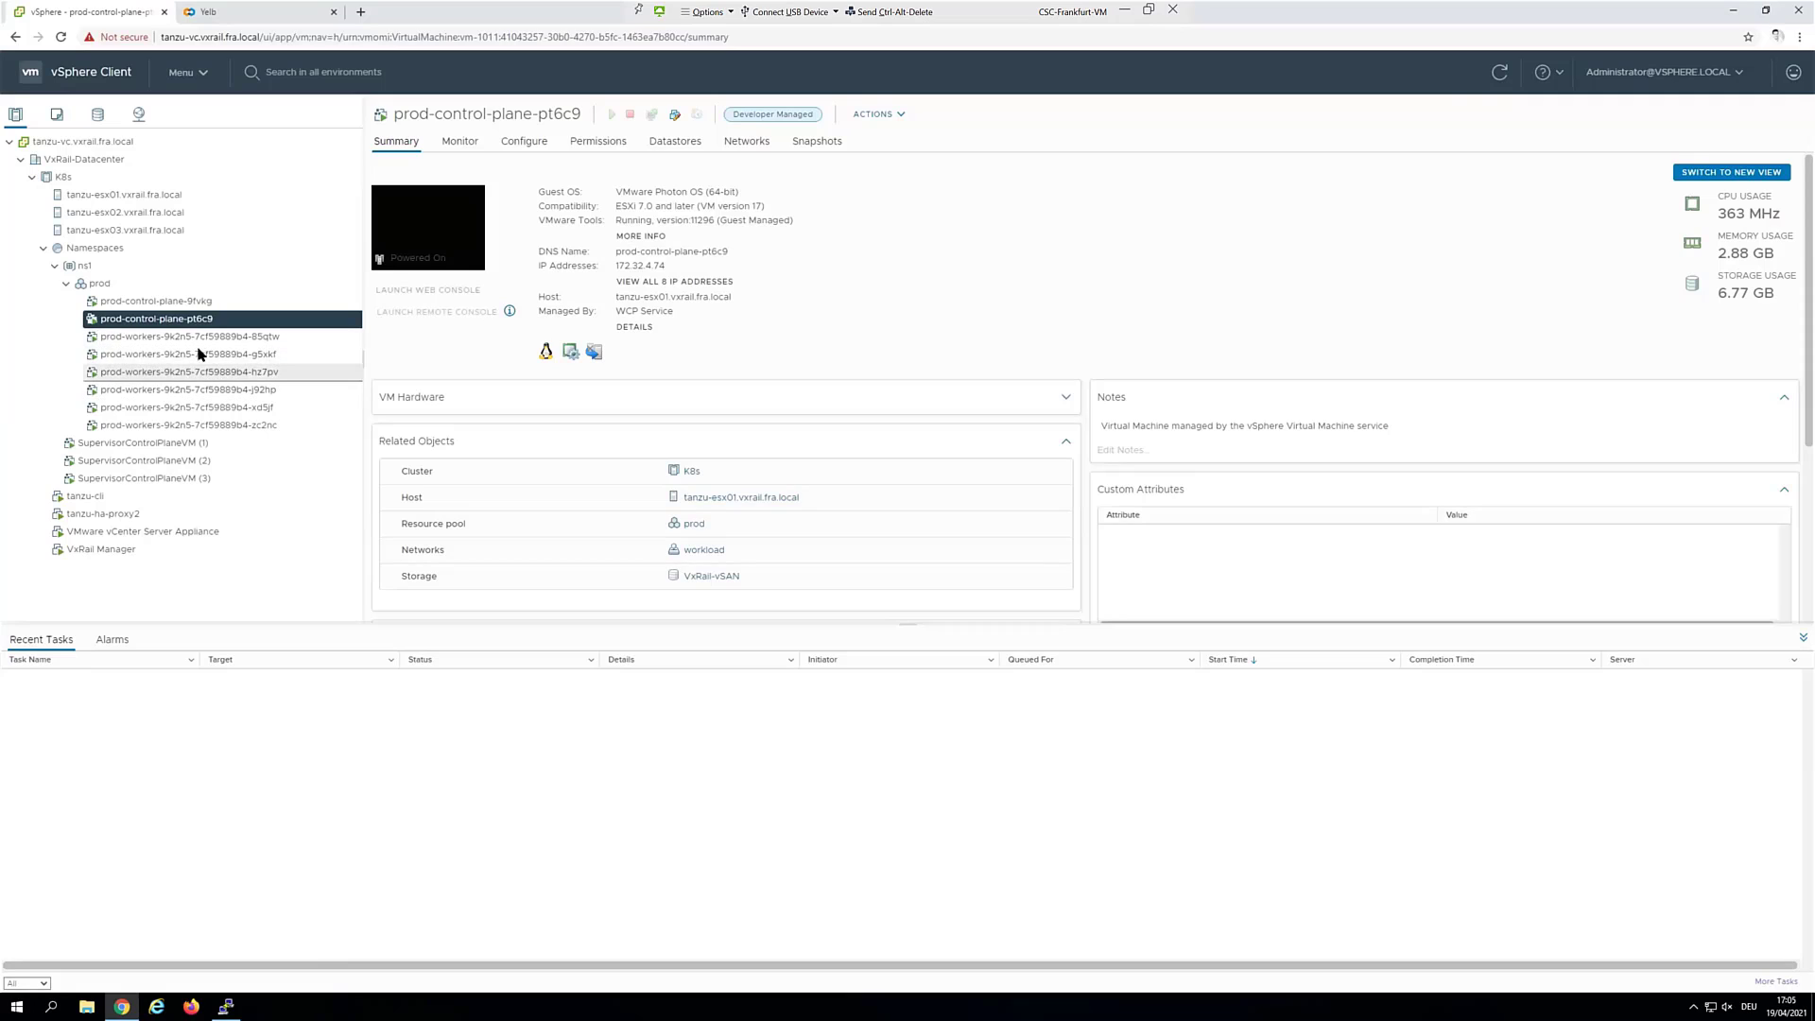
left_click(1500, 80)
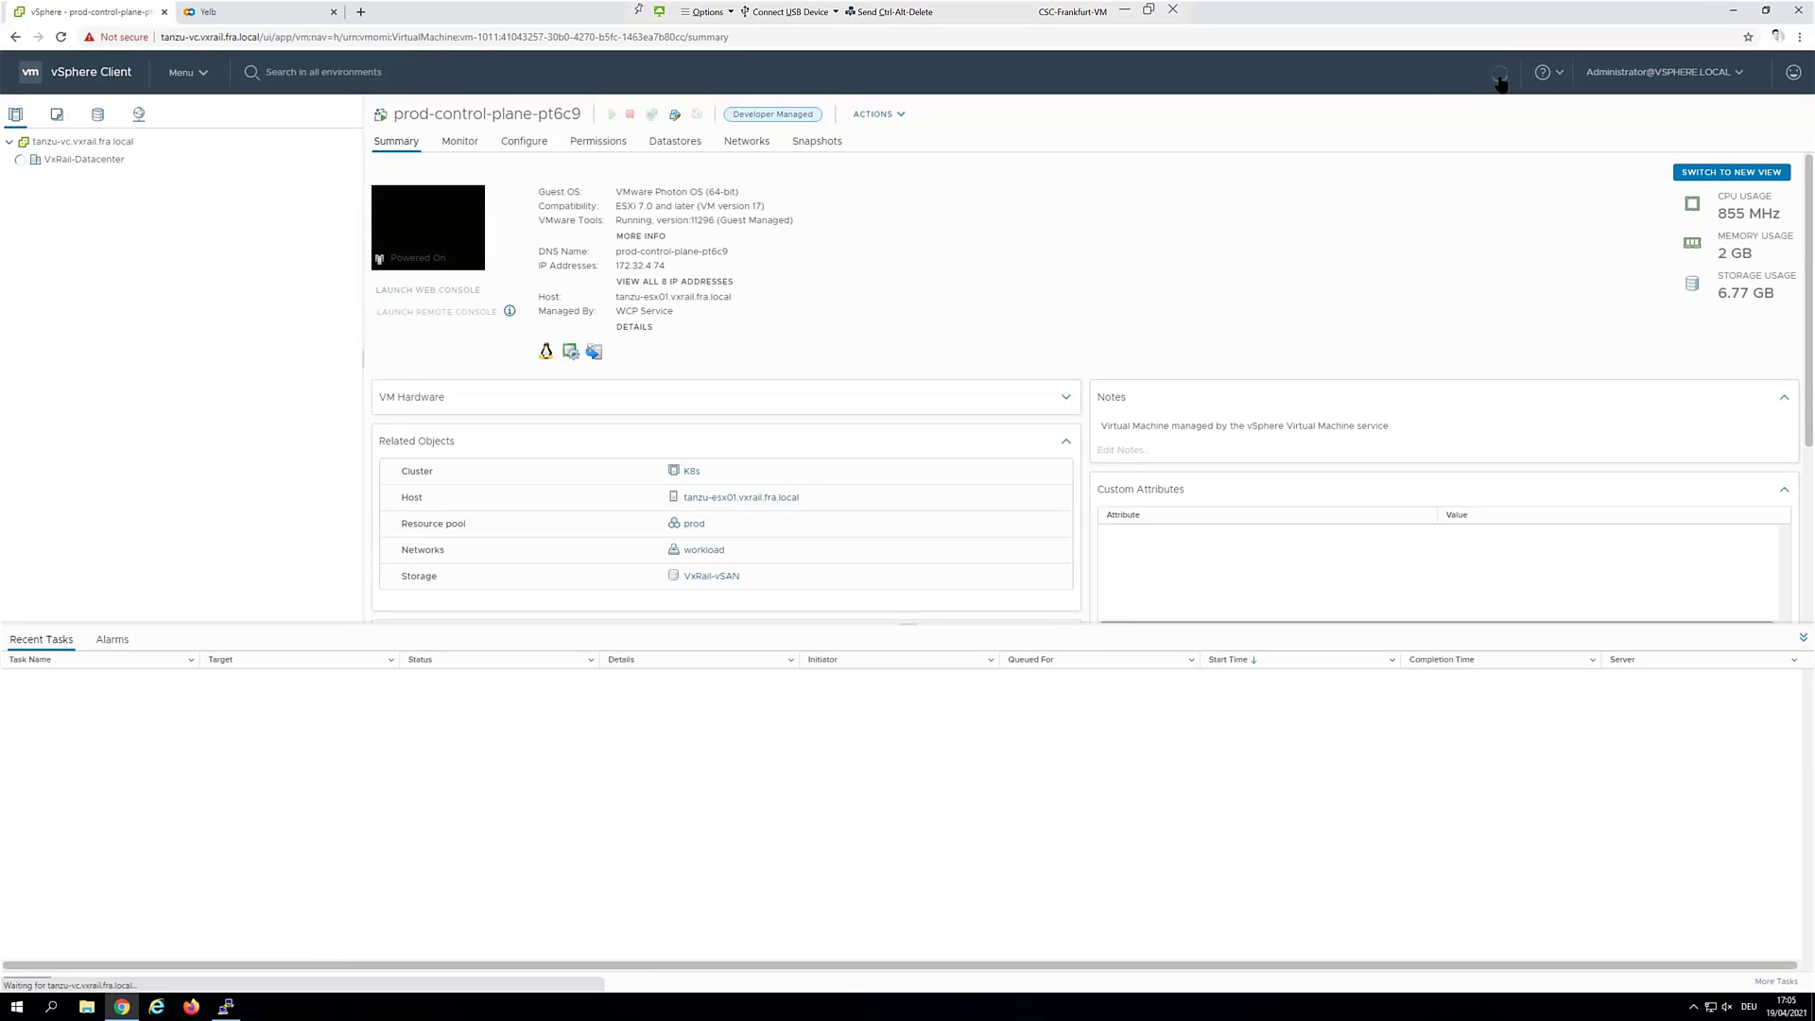
left_click(1500, 79)
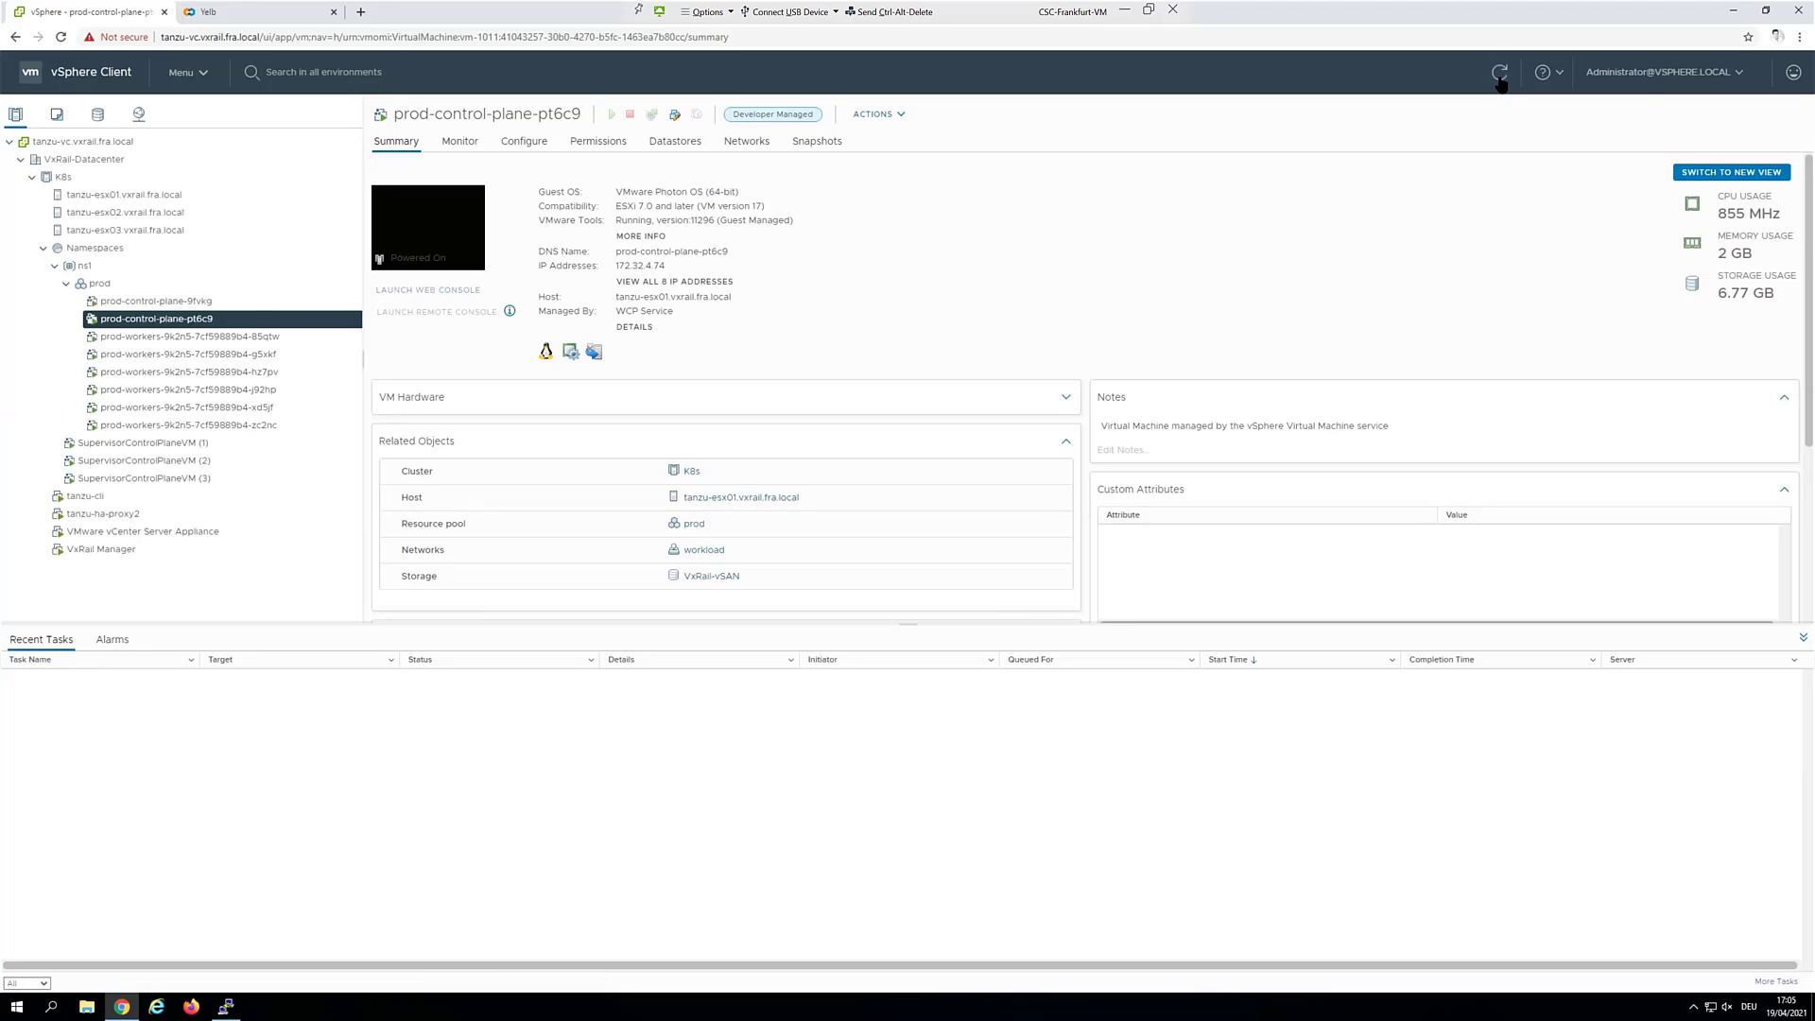
left_click(1500, 79)
left_click(1500, 80)
Rerun kubectl get nodes until prod-control-plane-9fvkg and workers 85qtw and g5xkf appear NotReady
left_click(238, 979)
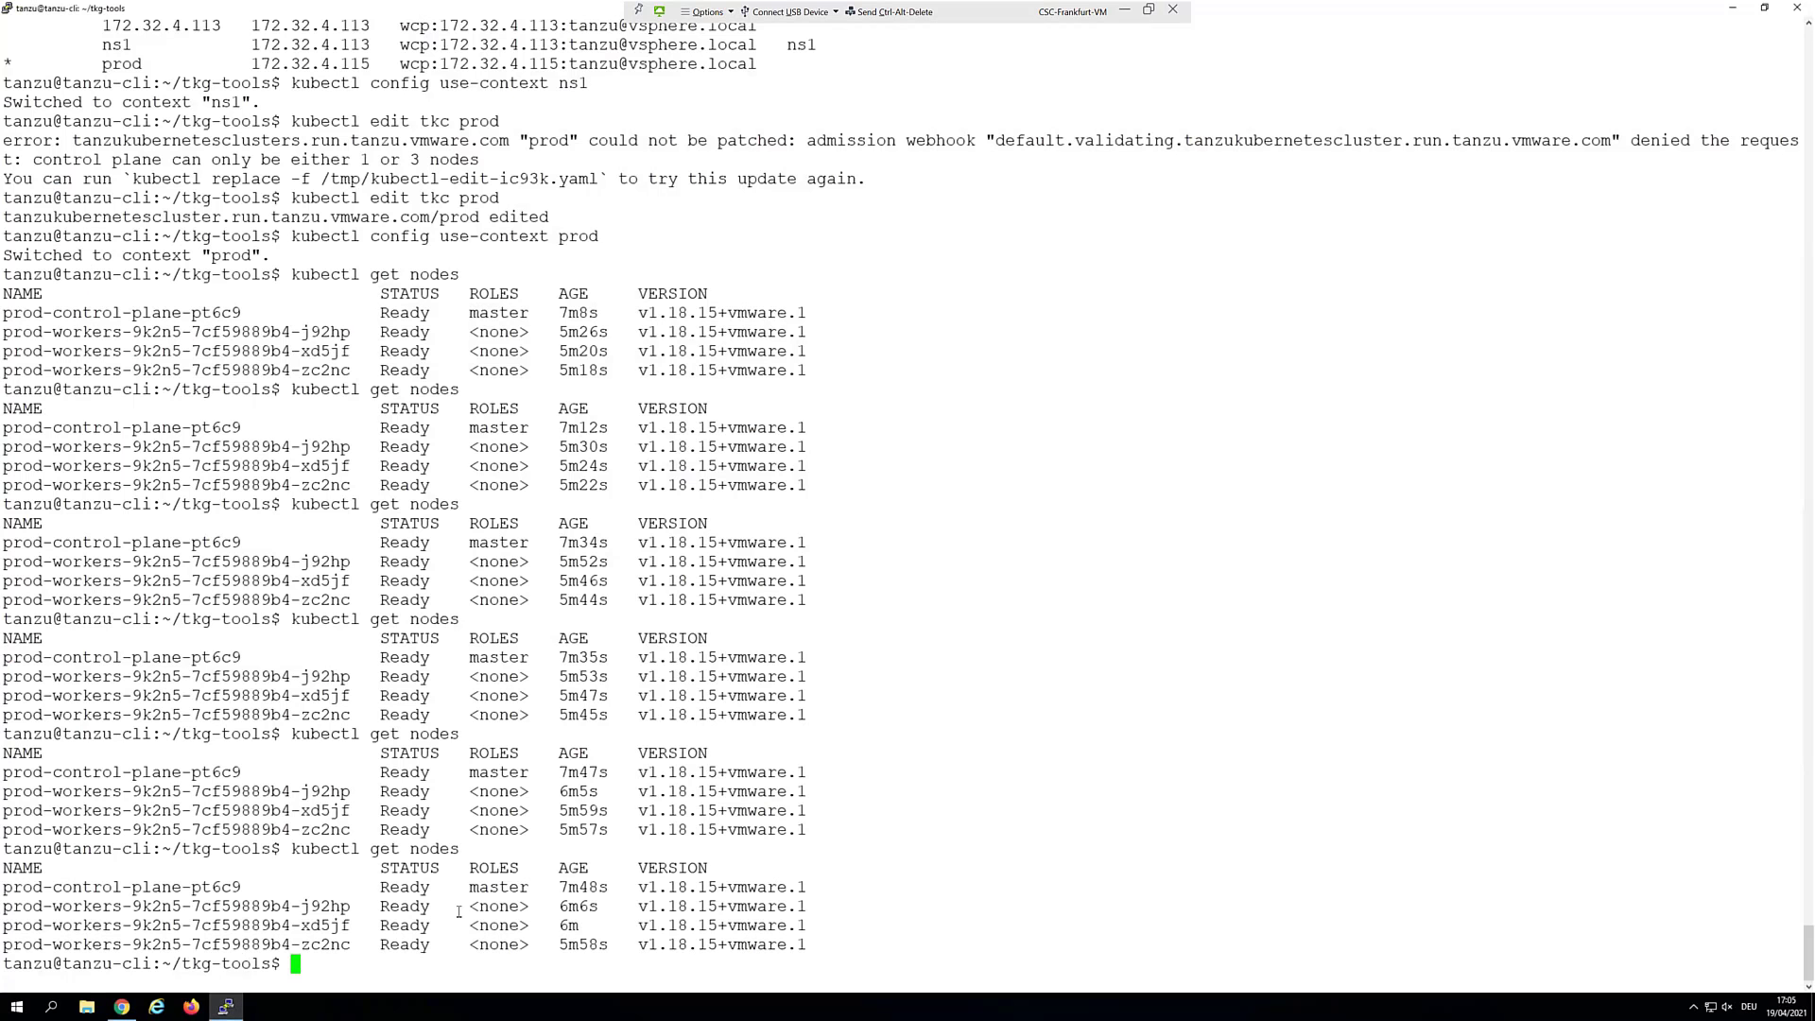
key("Up")
key("Return")
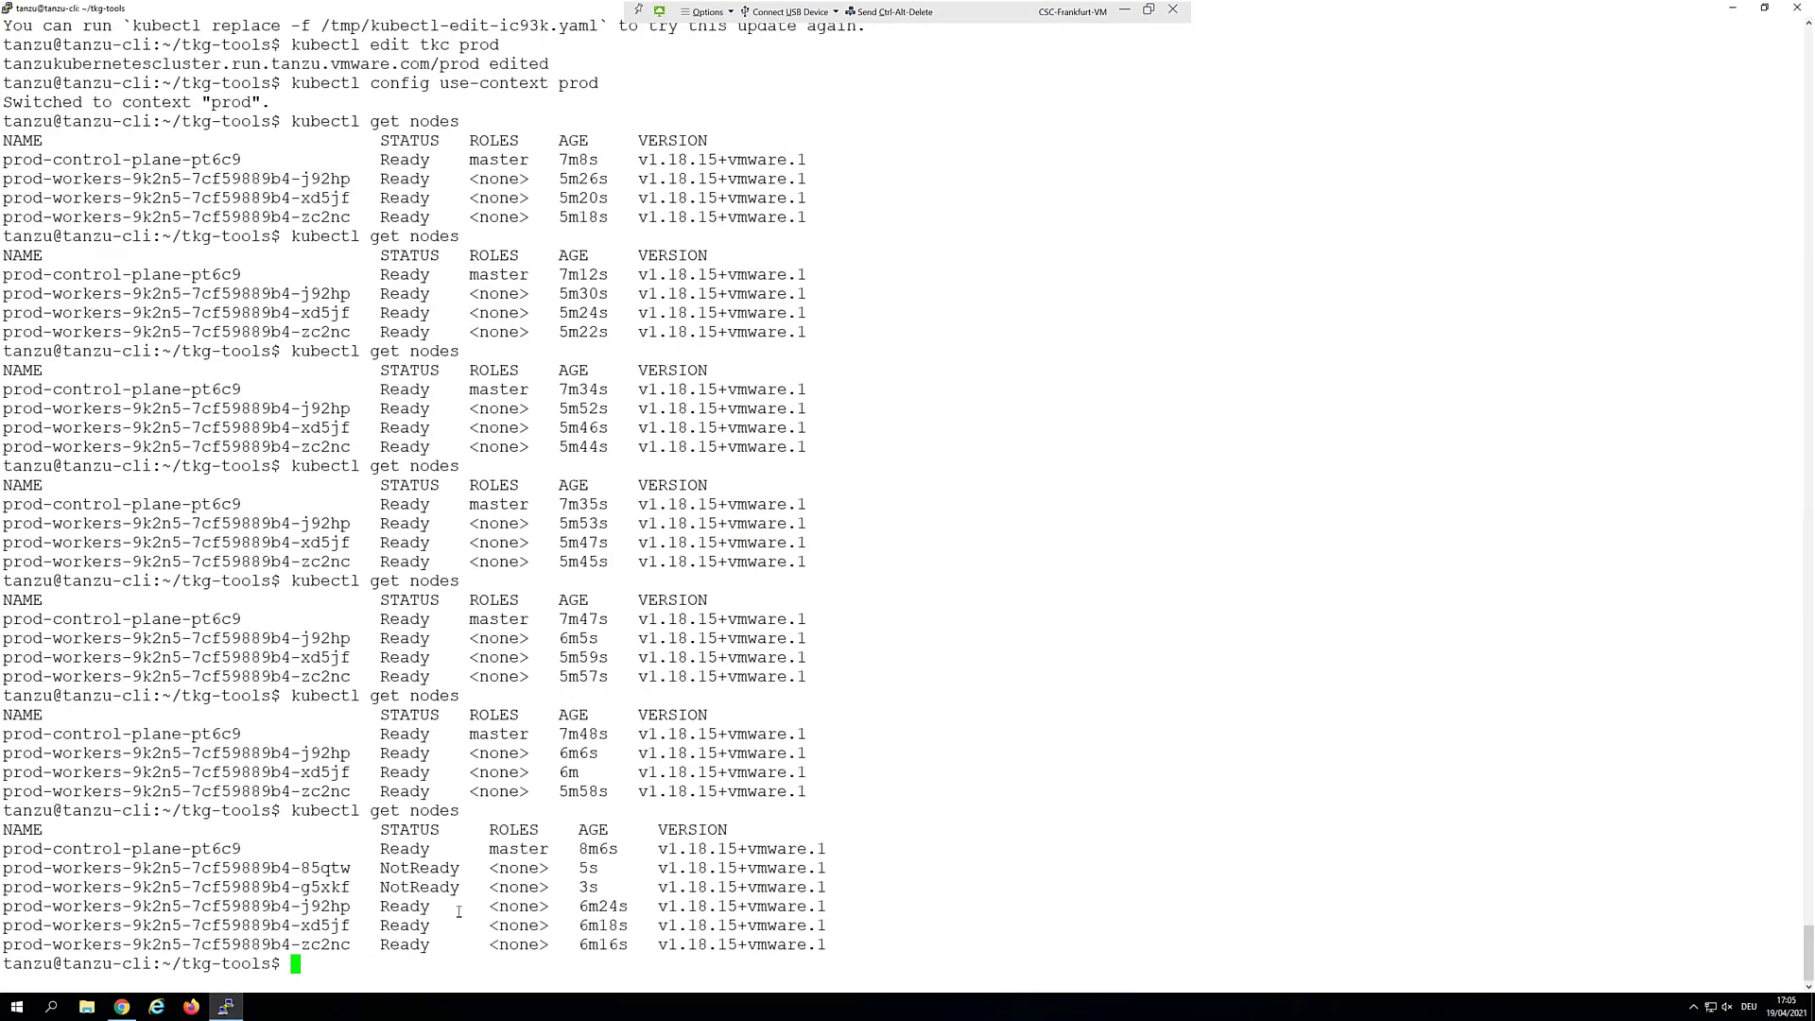
key("Up")
key("Return")
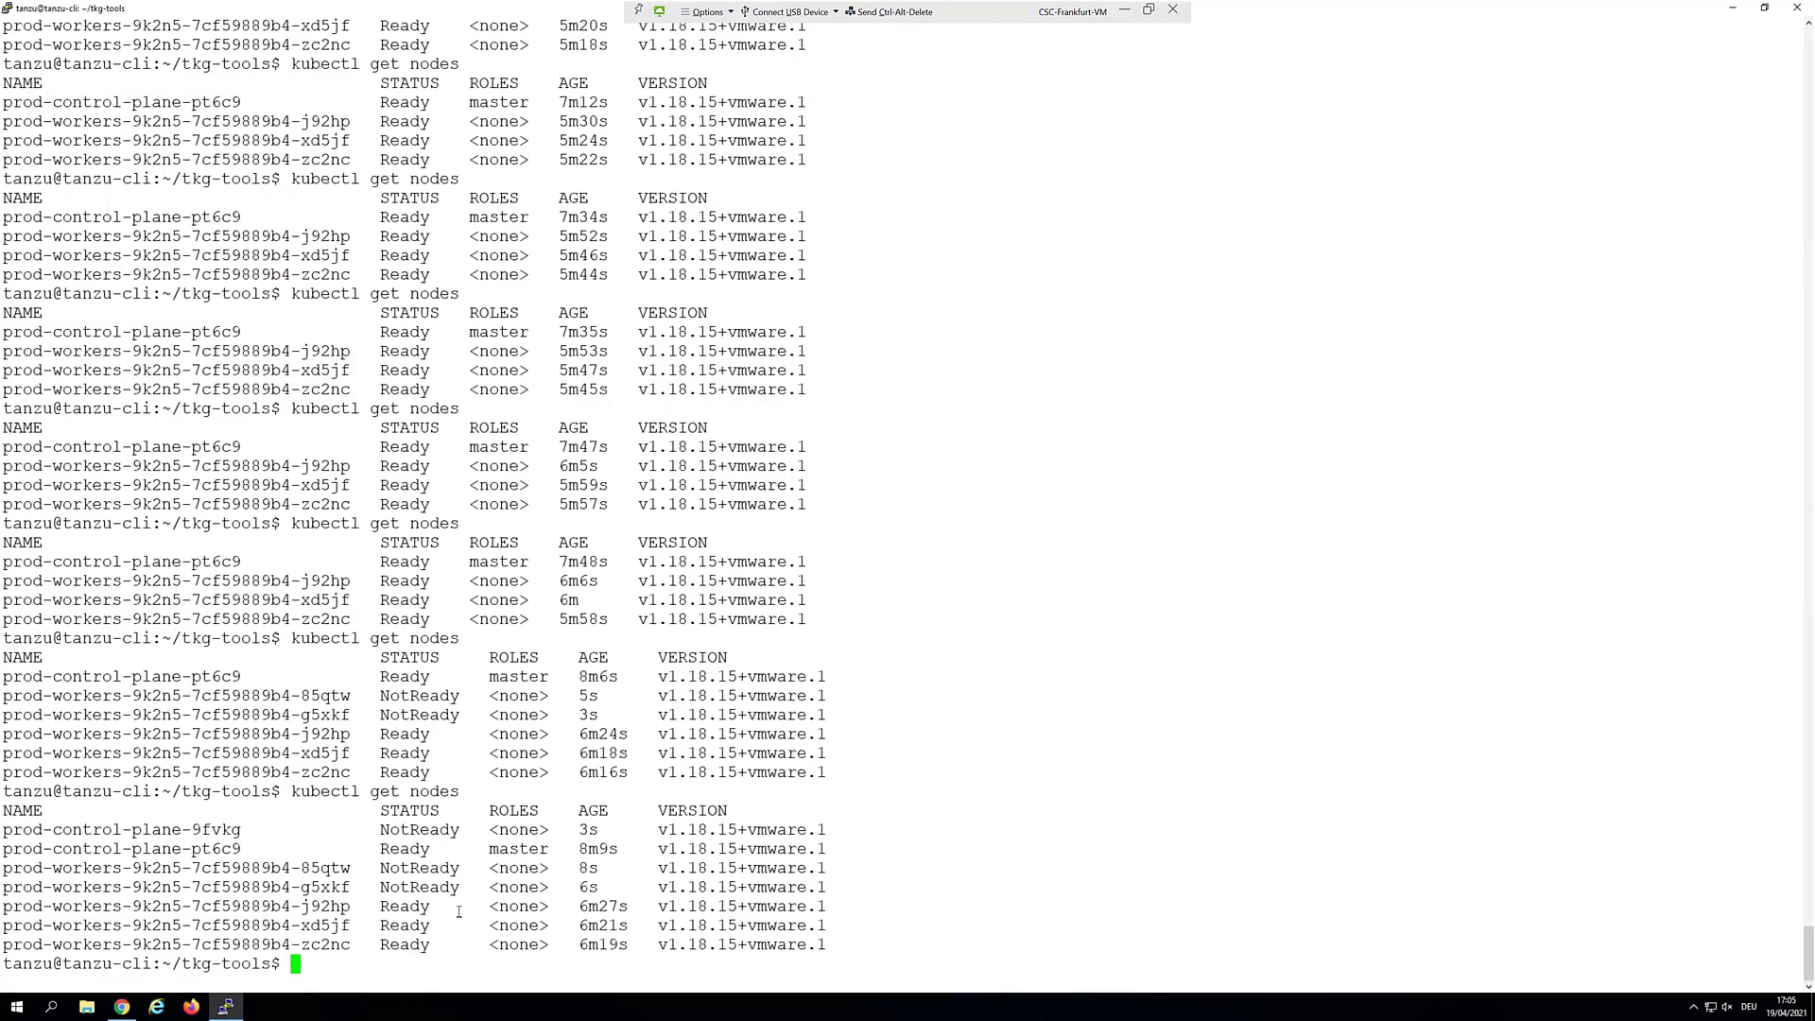
key("Up")
key("Return")
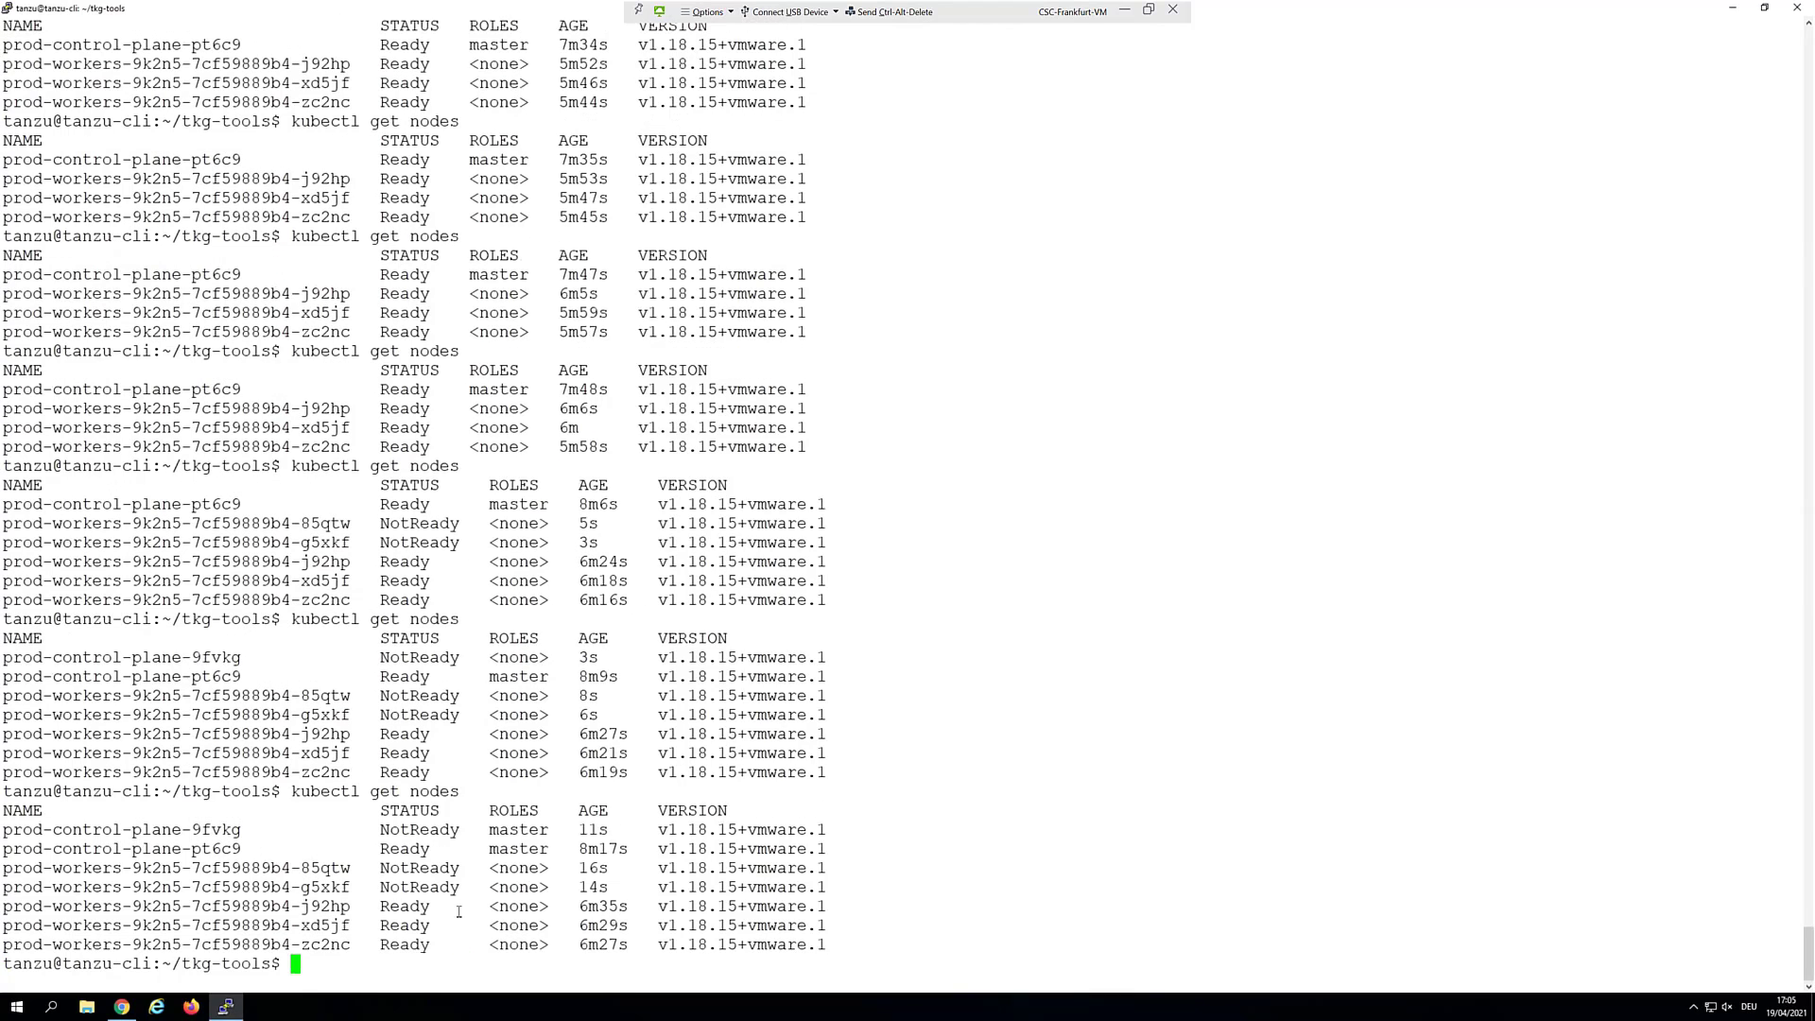